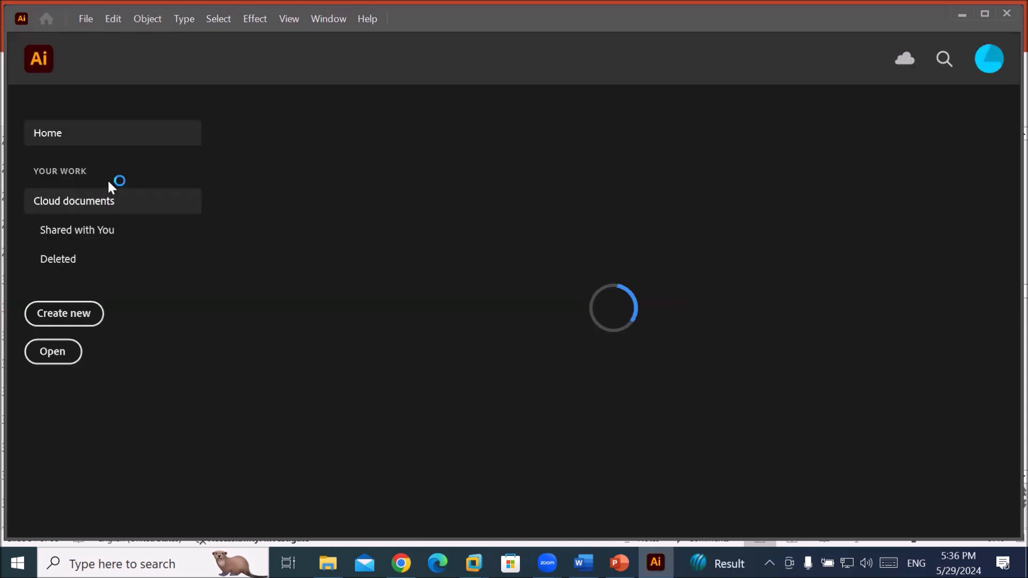
Create a new document with five Letter-size artboards and reset the Essentials Classic workspace.
left_click(65, 316)
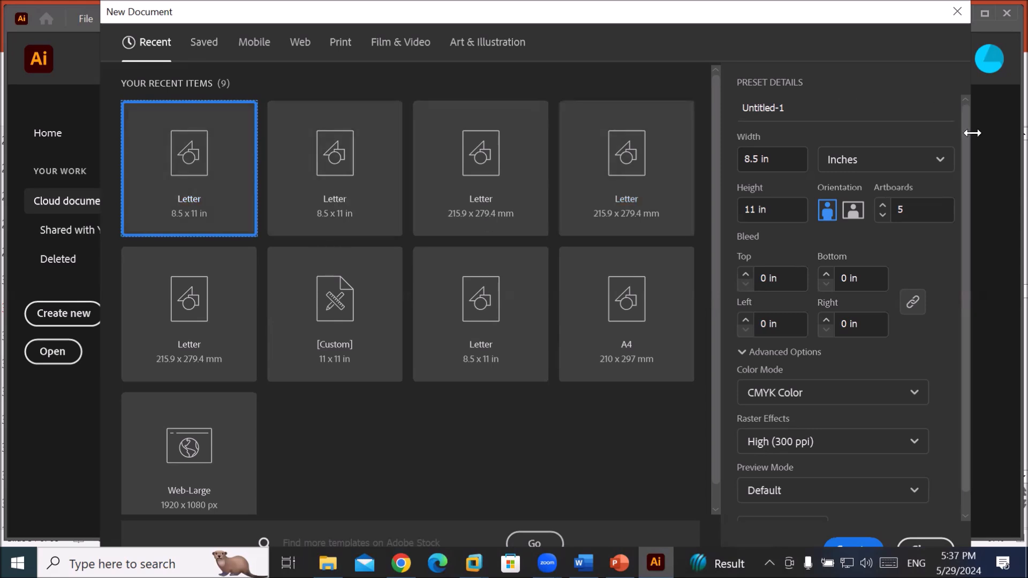
double_click(190, 177)
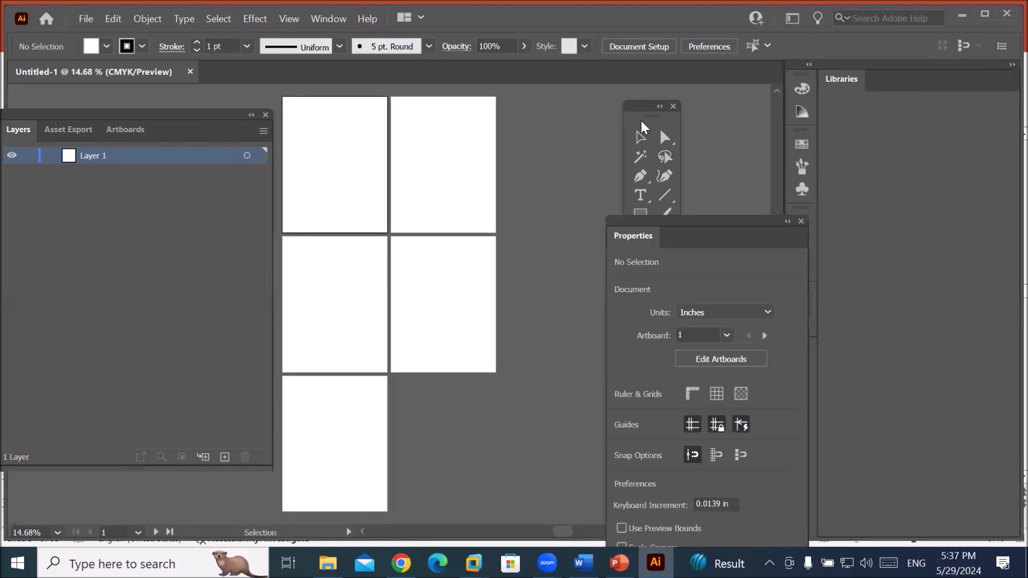
left_click(325, 19)
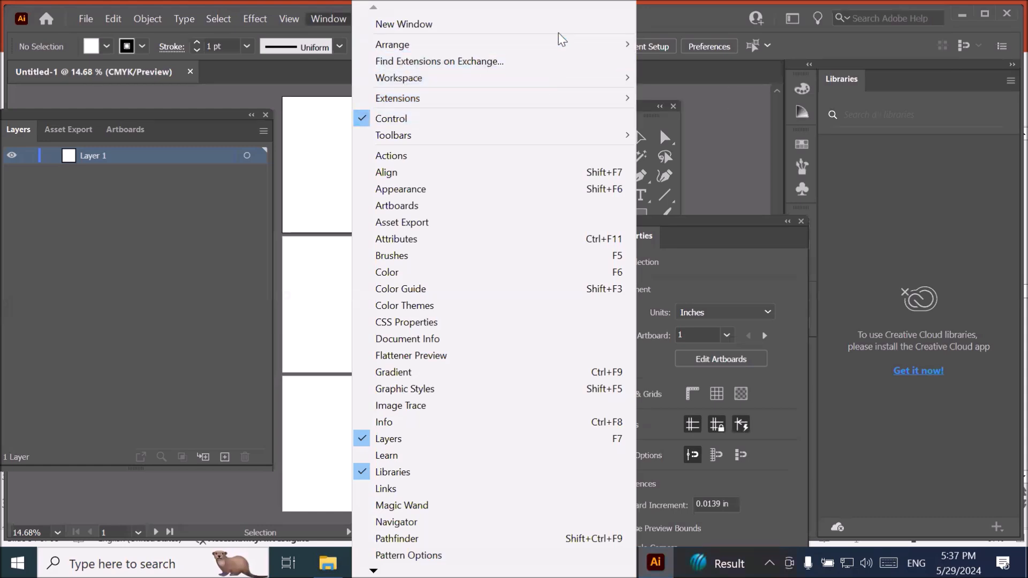
mouse_move(545, 80)
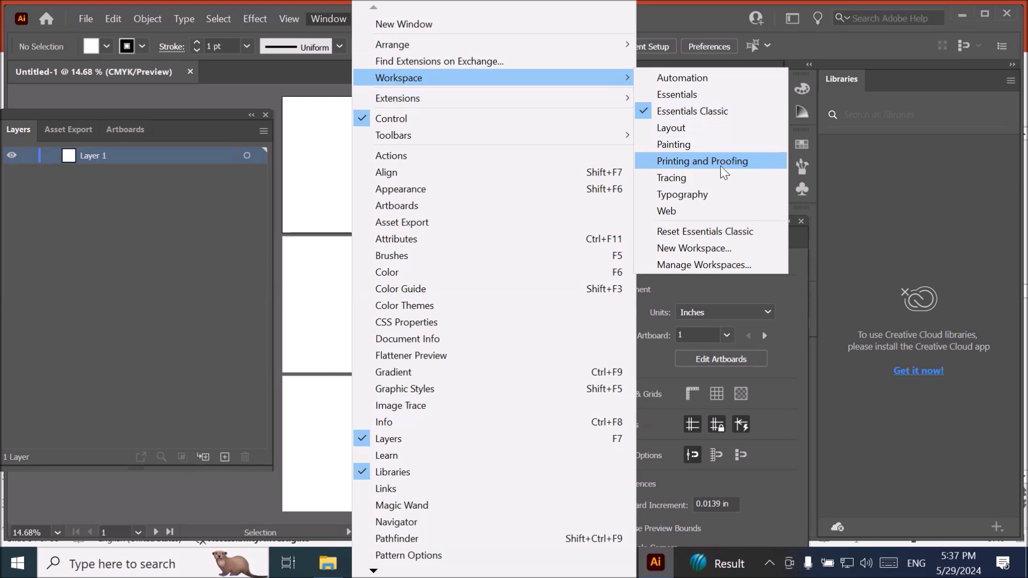
left_click(748, 235)
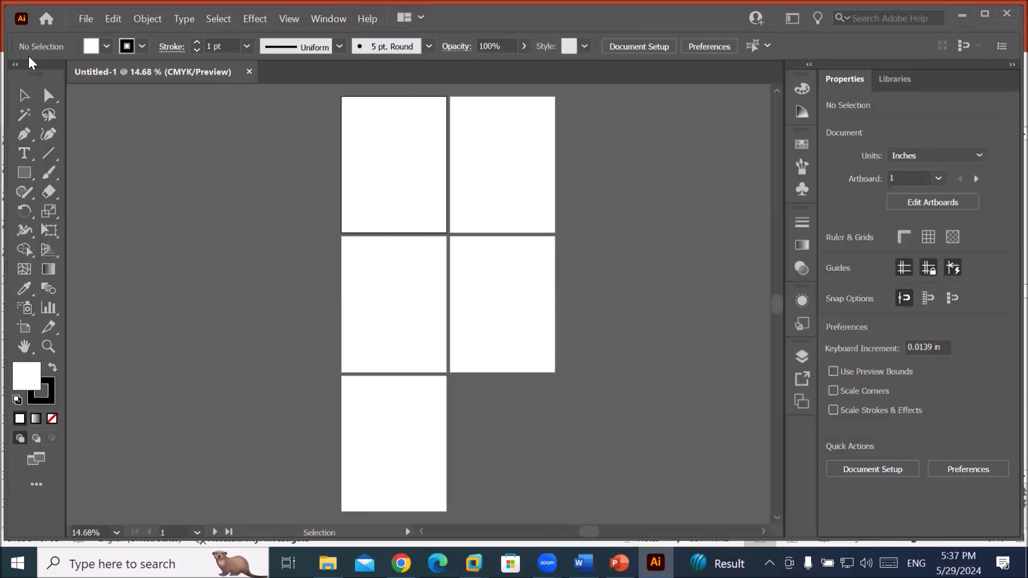
Float the Tools panel beside the artboards and zoom to fit the first artboard.
left_click_drag(27, 69, 177, 113)
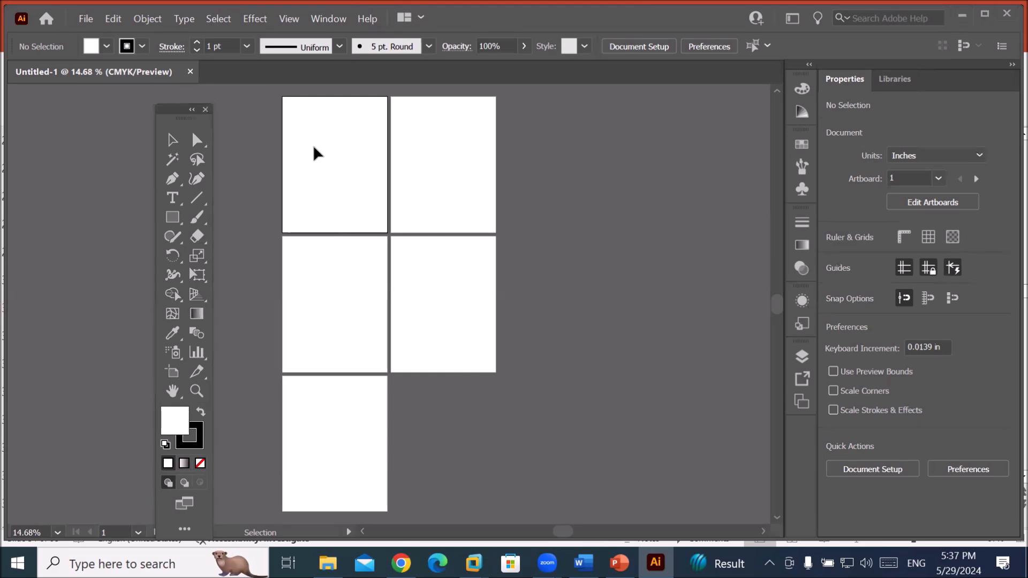
key("ctrl+0")
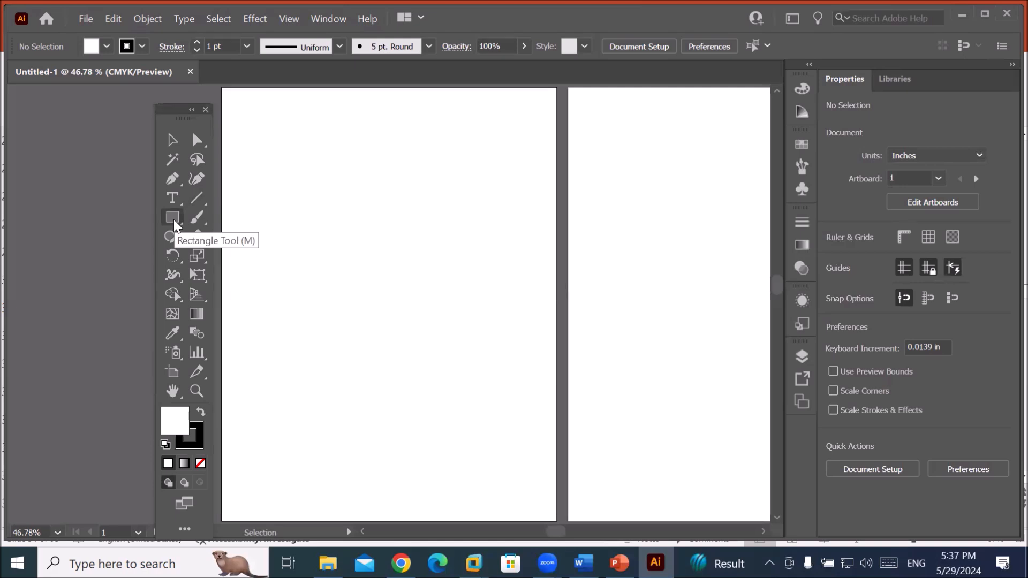
left_click(193, 202)
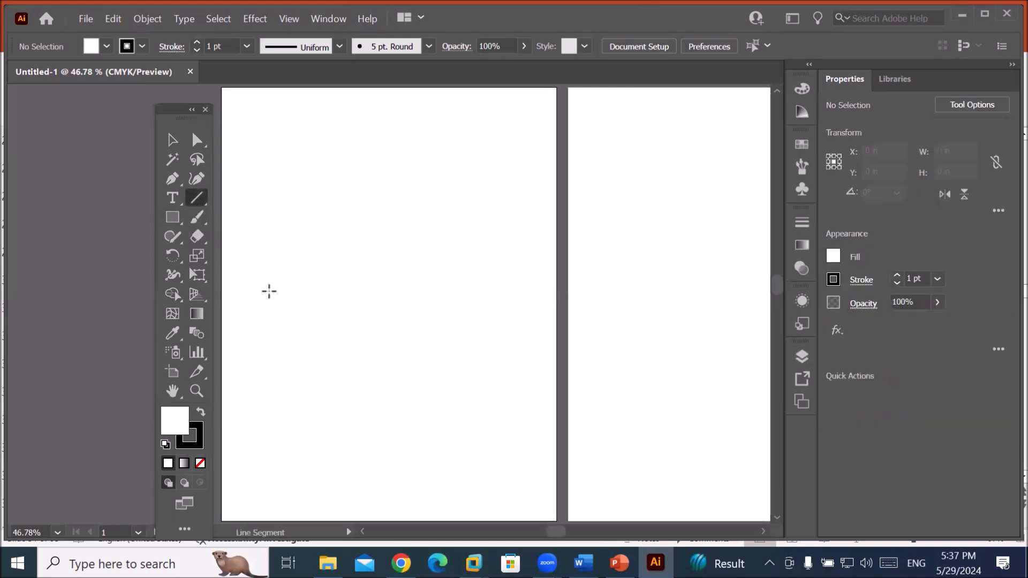
left_click_drag(180, 116, 156, 112)
Type 'Blend Tool' near the artboard top and scale it up to about 83 pt.
left_click(150, 195)
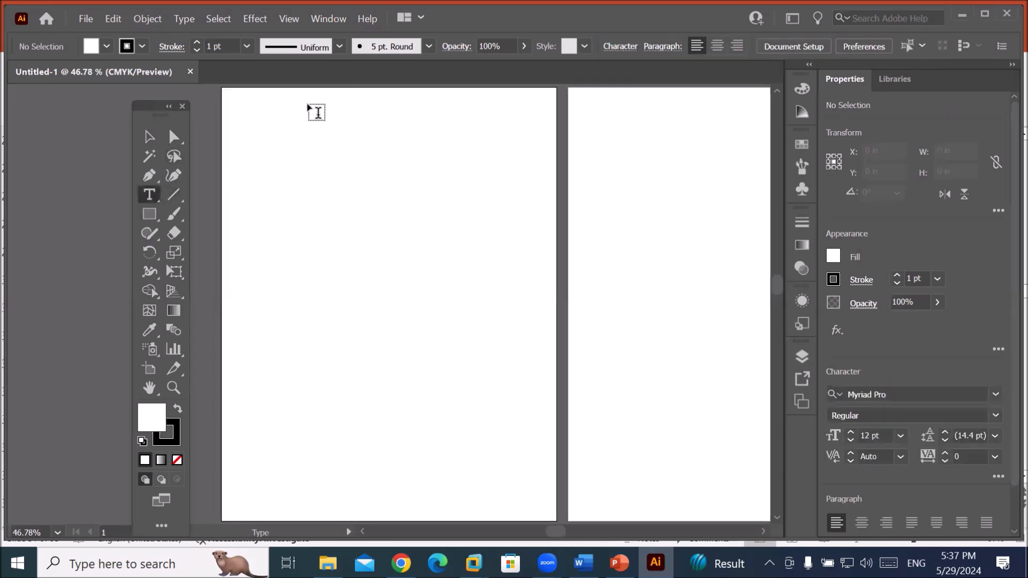
left_click(310, 106)
type("Blend T")
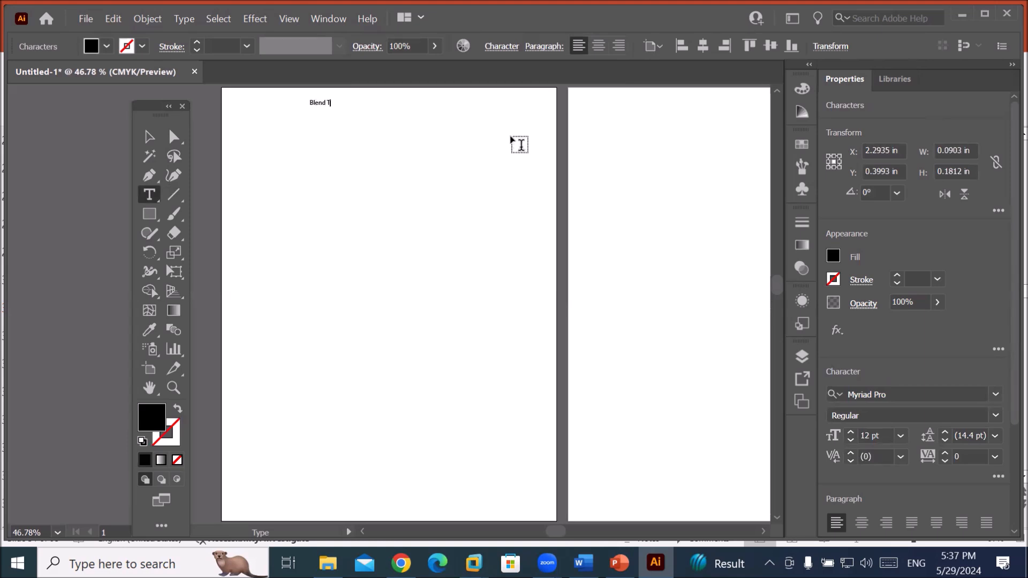
type("ool")
left_click(150, 136)
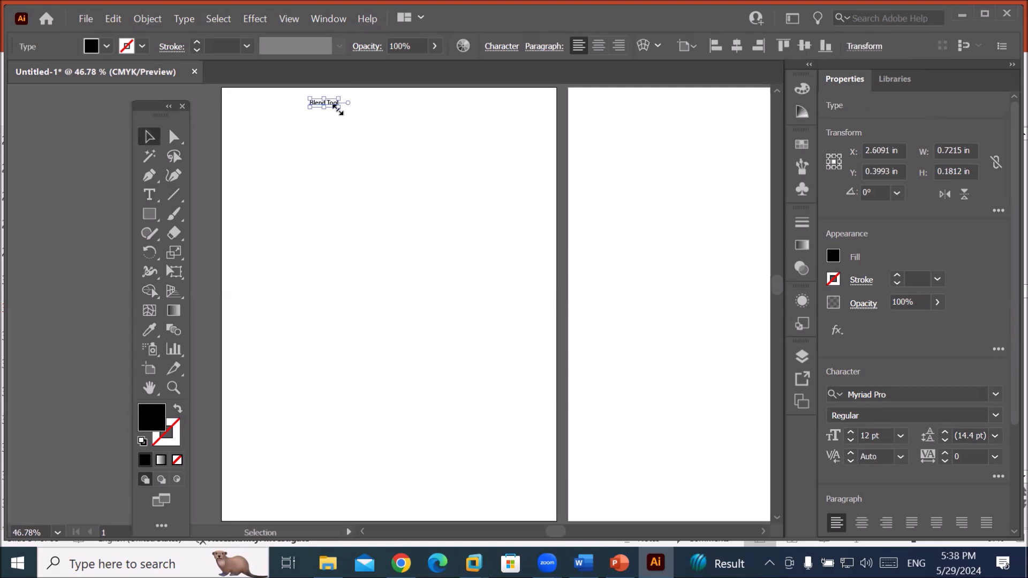
left_click_drag(338, 107, 431, 121)
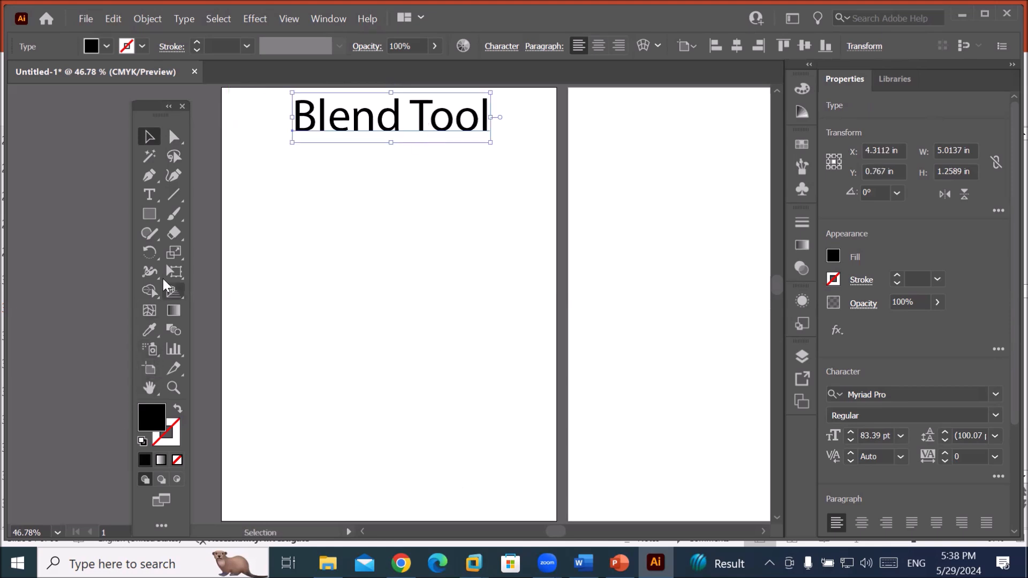
Draw a horizontal line across the bottom of the first artboard with a 5 pt stroke.
left_click(172, 196)
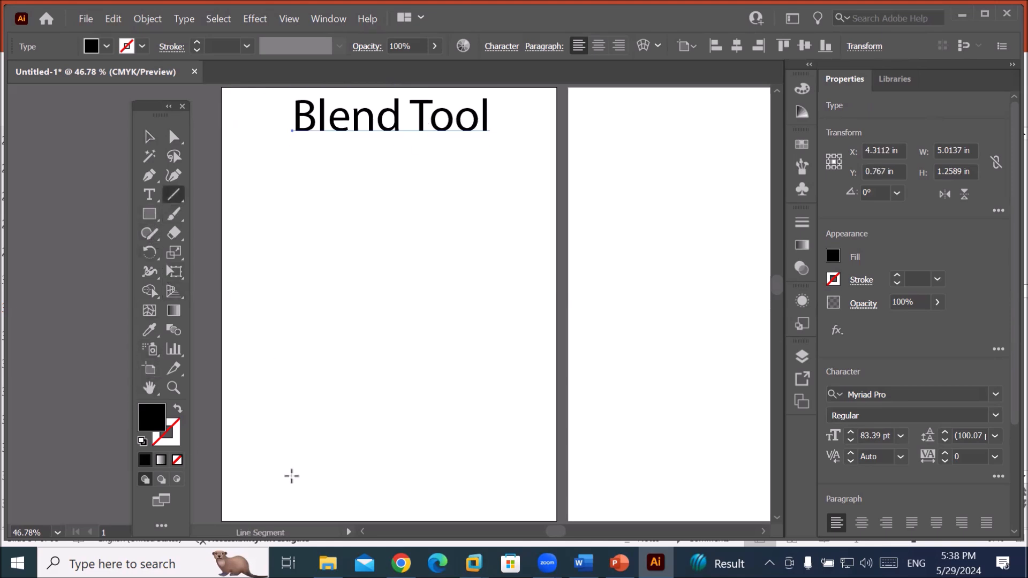
left_click_drag(245, 477, 542, 477)
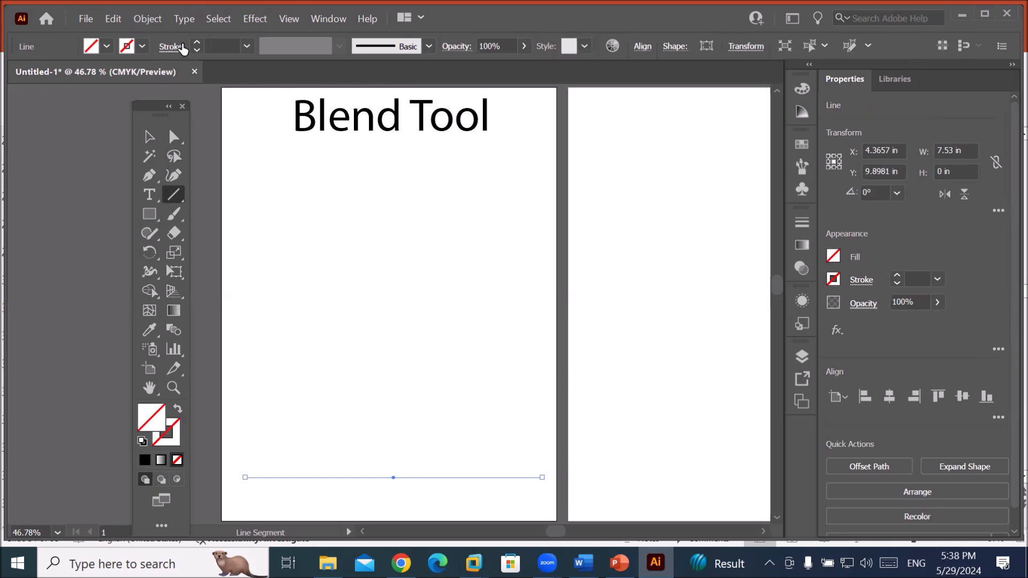
left_click(197, 42)
left_click(196, 42)
left_click(196, 43)
left_click(196, 42)
left_click(196, 42)
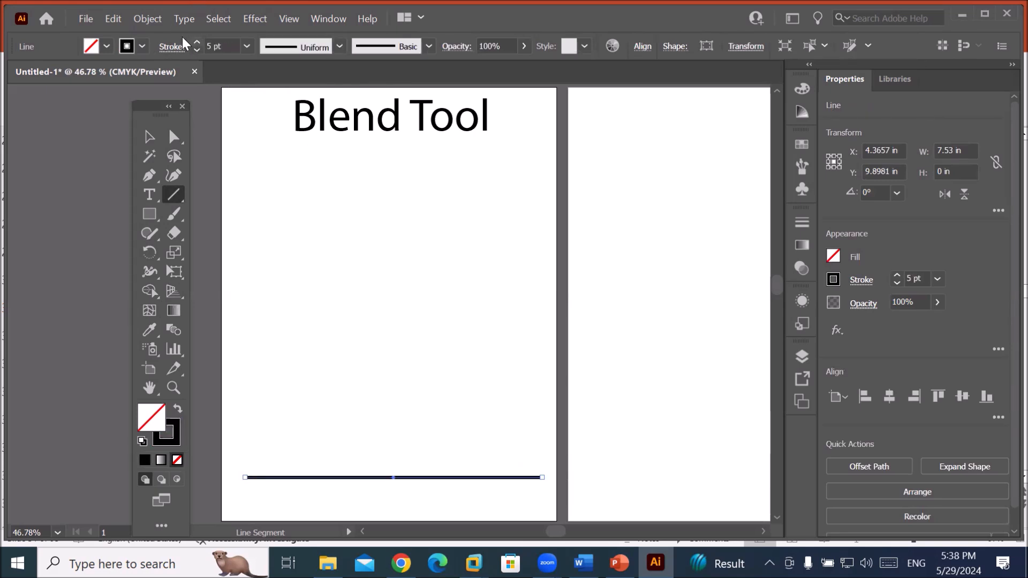
Add anchor points to the line twice, then thin its stroke to 1 pt.
left_click(144, 20)
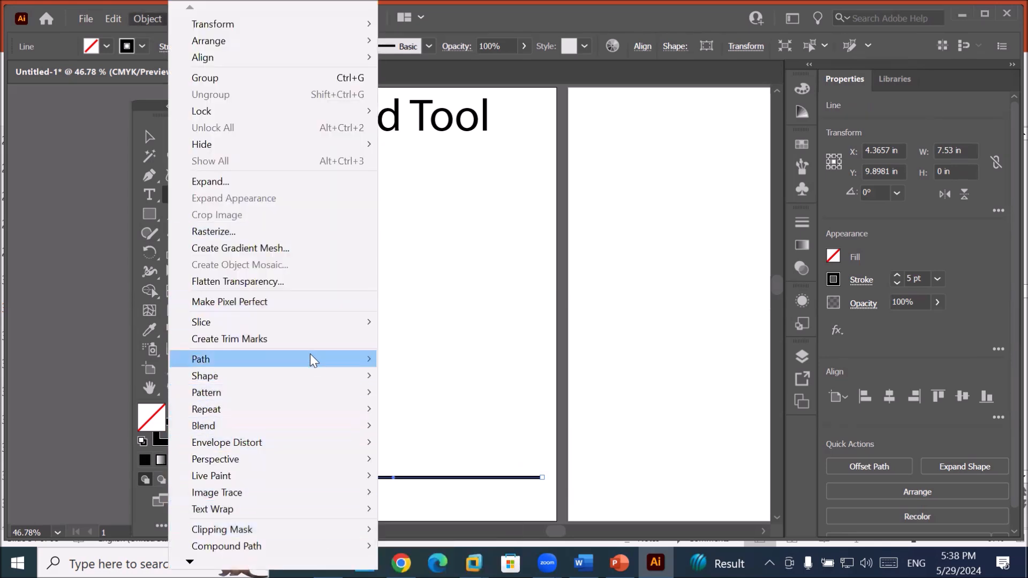
mouse_move(310, 358)
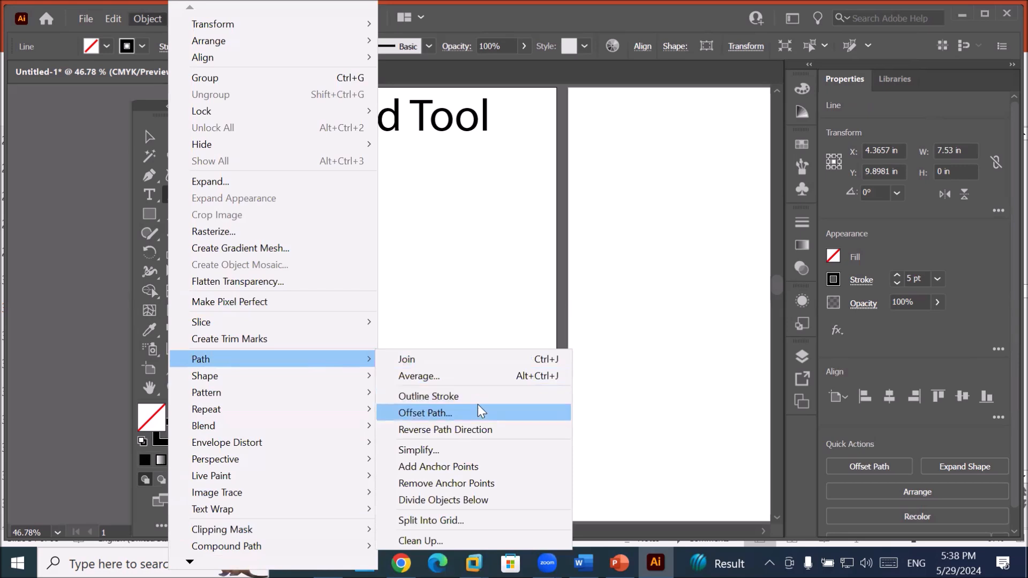
left_click(469, 466)
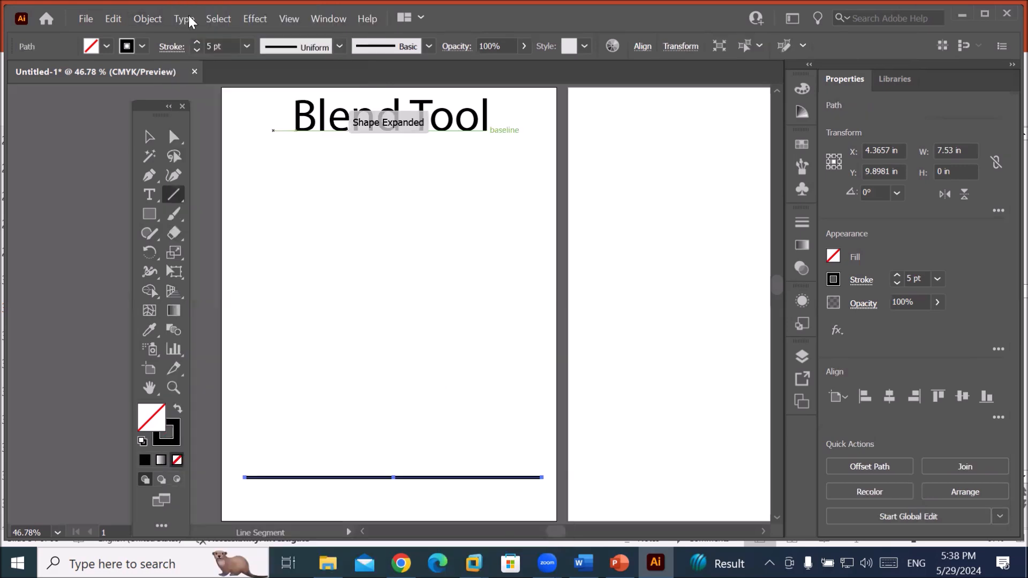
left_click(143, 19)
mouse_move(298, 365)
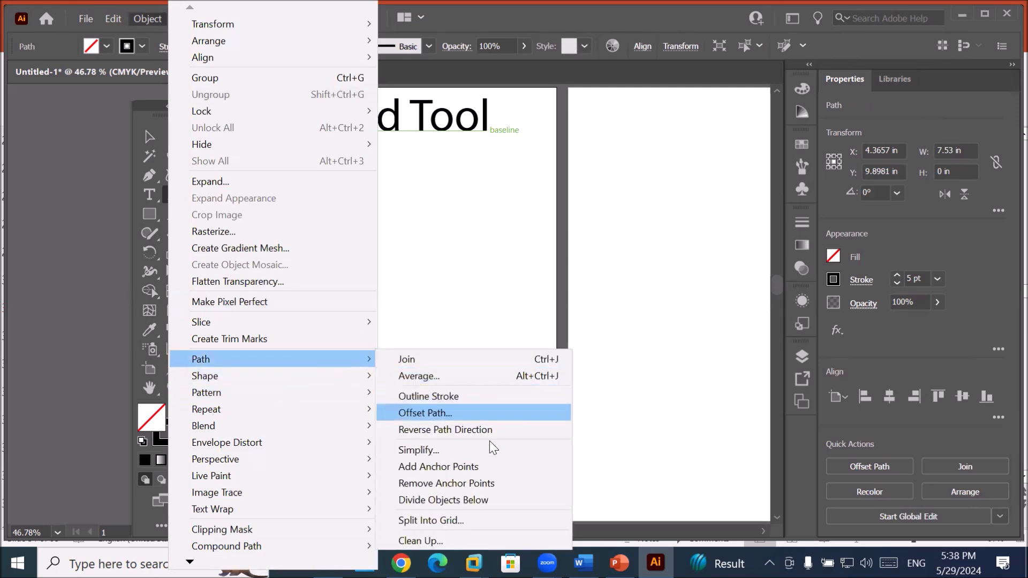
left_click(495, 468)
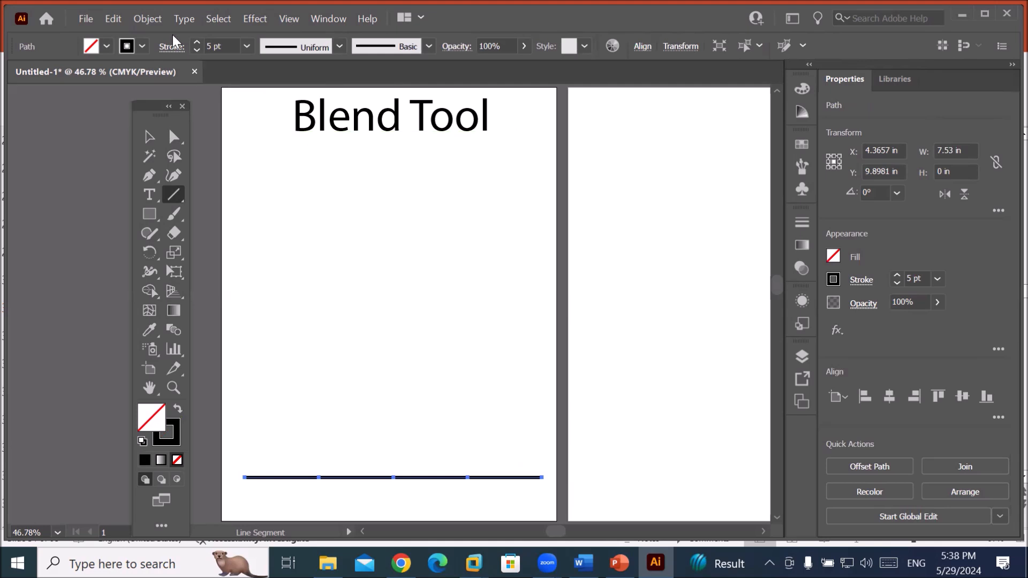
left_click(196, 51)
left_click(196, 51)
left_click(196, 51)
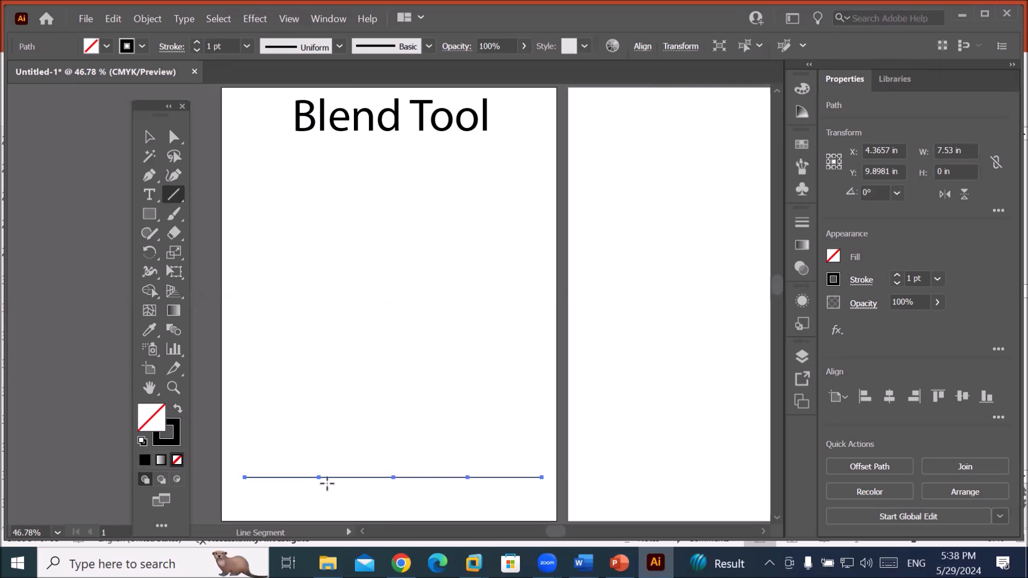
Add more anchor points, then select four alternating anchors with Direct Selection.
left_click(146, 19)
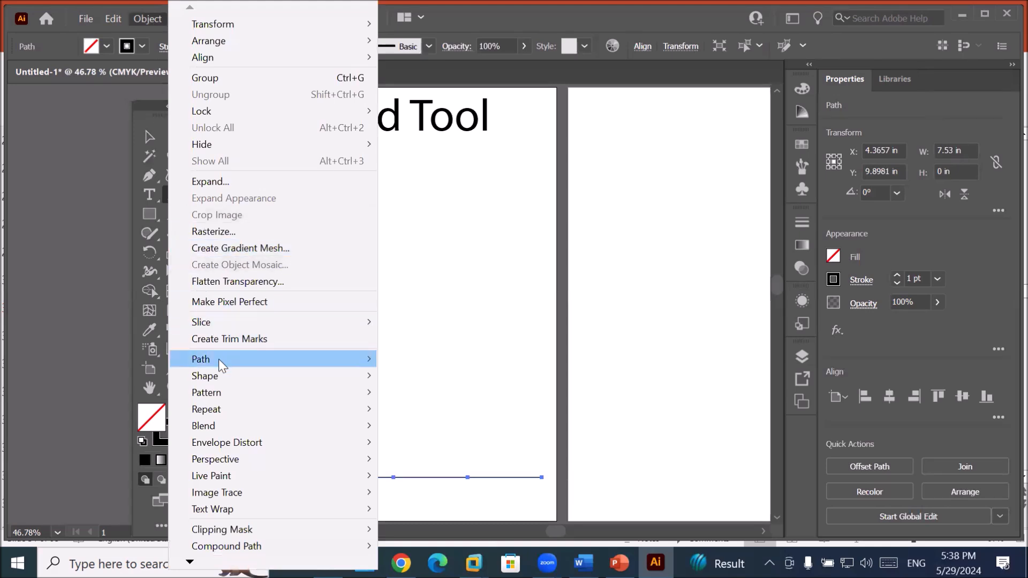
mouse_move(218, 358)
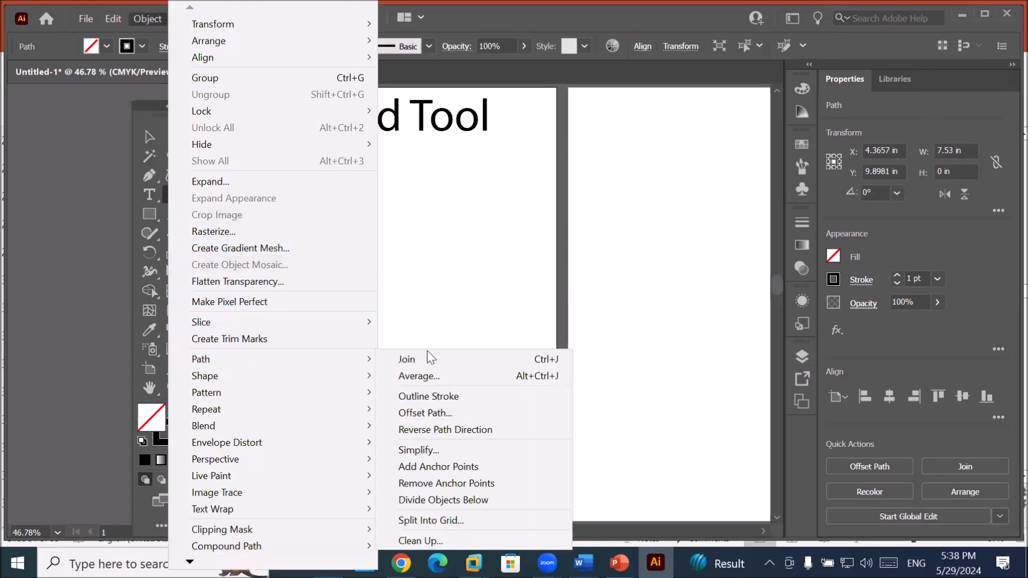
left_click(454, 466)
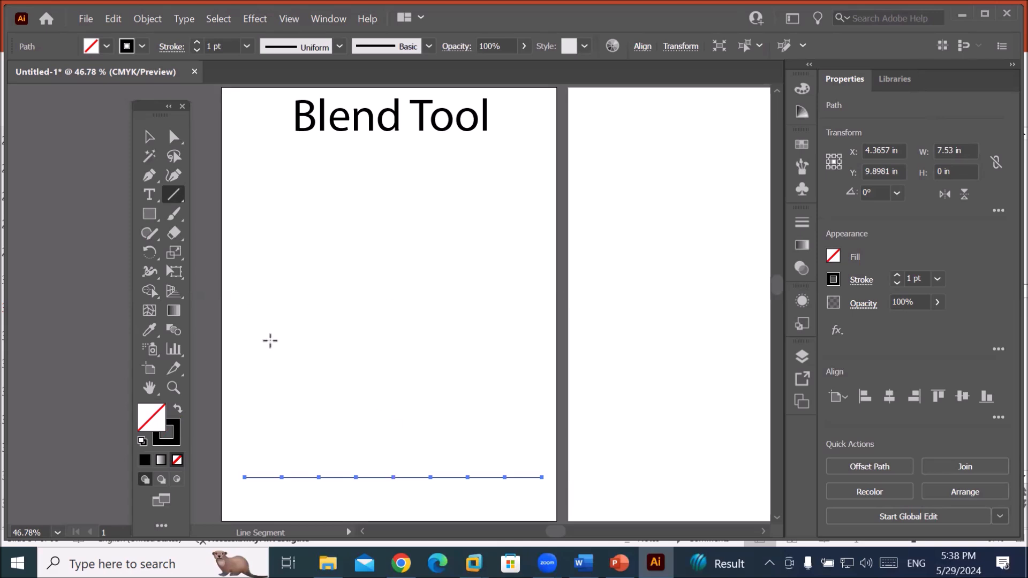
left_click(172, 138)
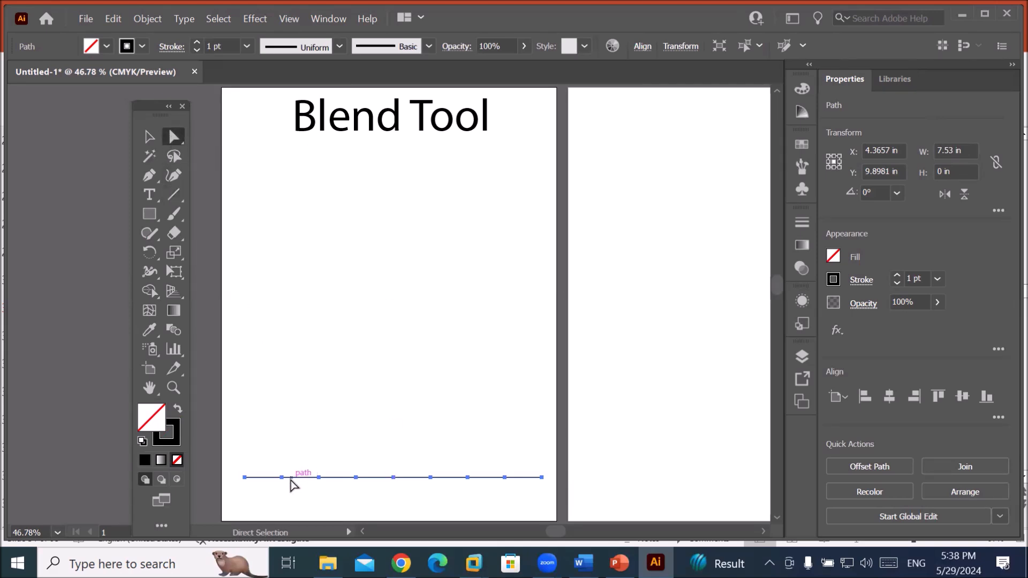
left_click_drag(292, 485, 279, 473)
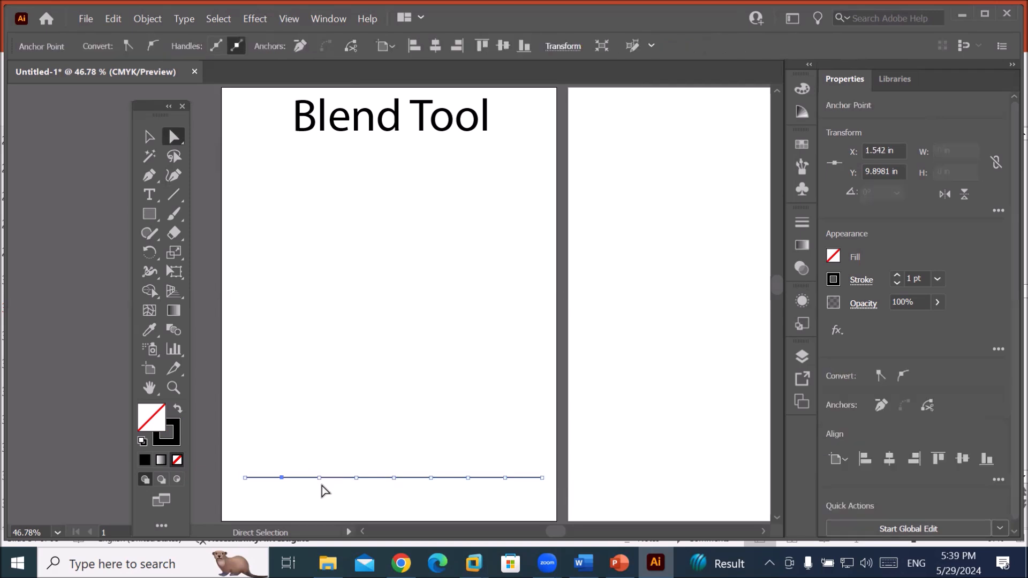
left_click(357, 478, "shift")
left_click(432, 477, "shift")
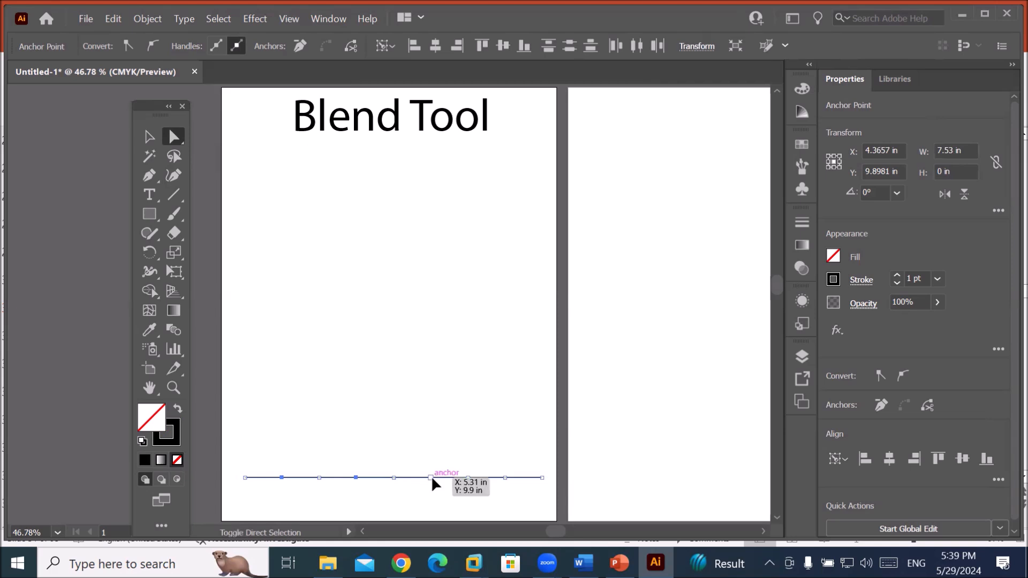
left_click(506, 478, "shift")
Raise the selected anchors into a zigzag and round its corners to a 0.7352 in radius.
left_click_drag(505, 478, 504, 441)
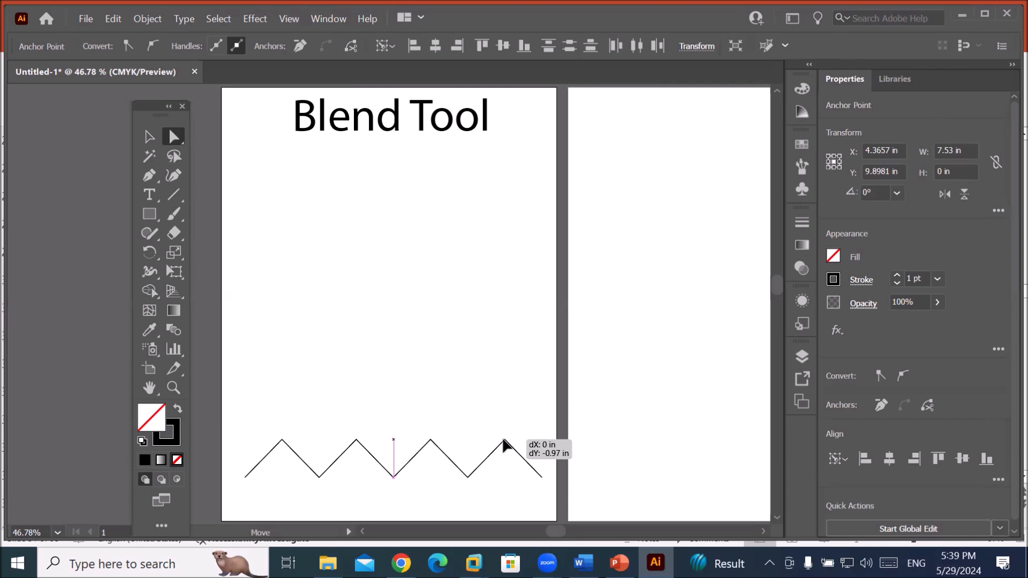
left_click_drag(504, 441, 505, 454)
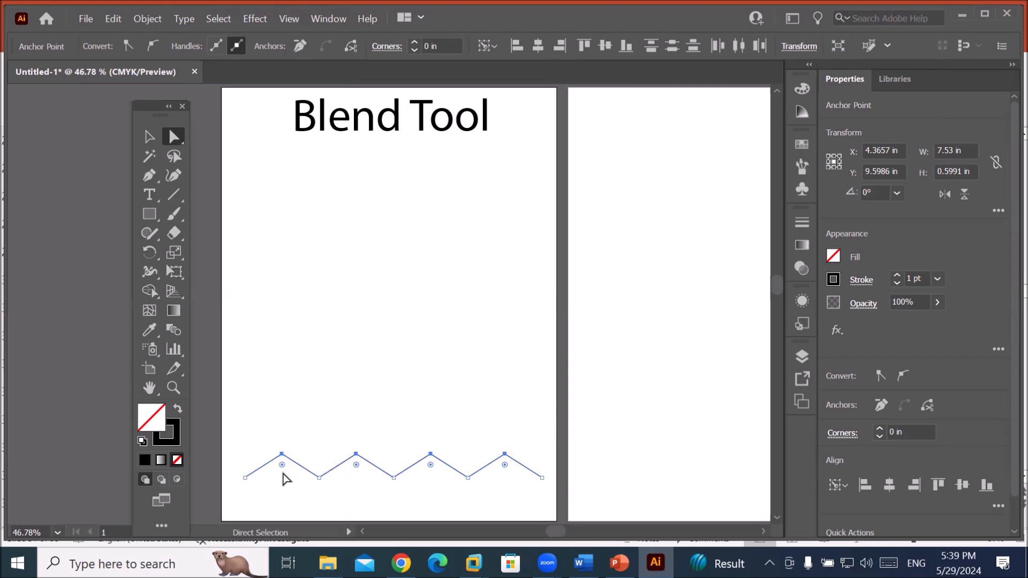
left_click_drag(283, 466, 282, 489)
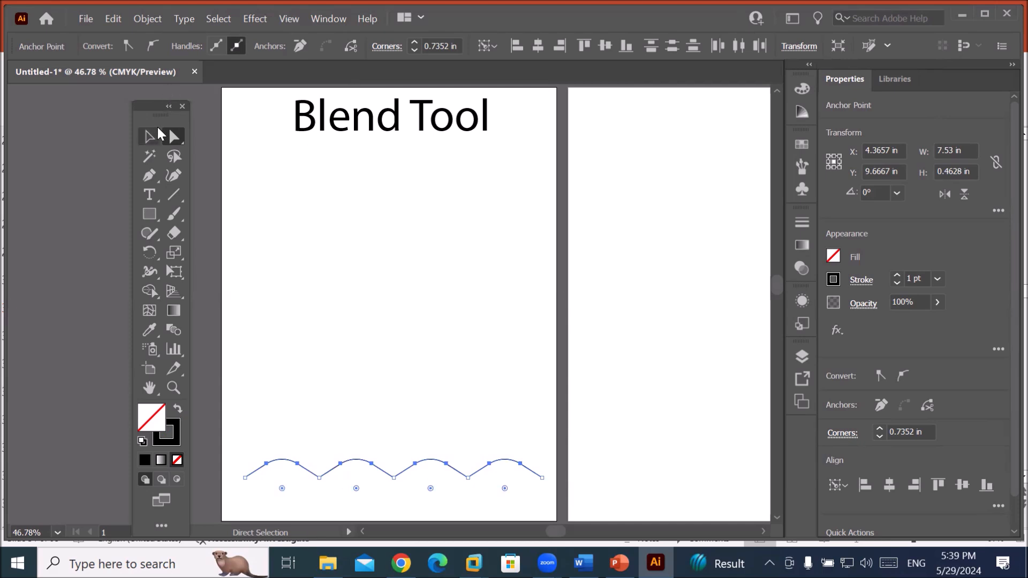
Copy the wave slightly upward and repeat with Ctrl+D to stack about 20 waves below the title.
left_click(149, 138)
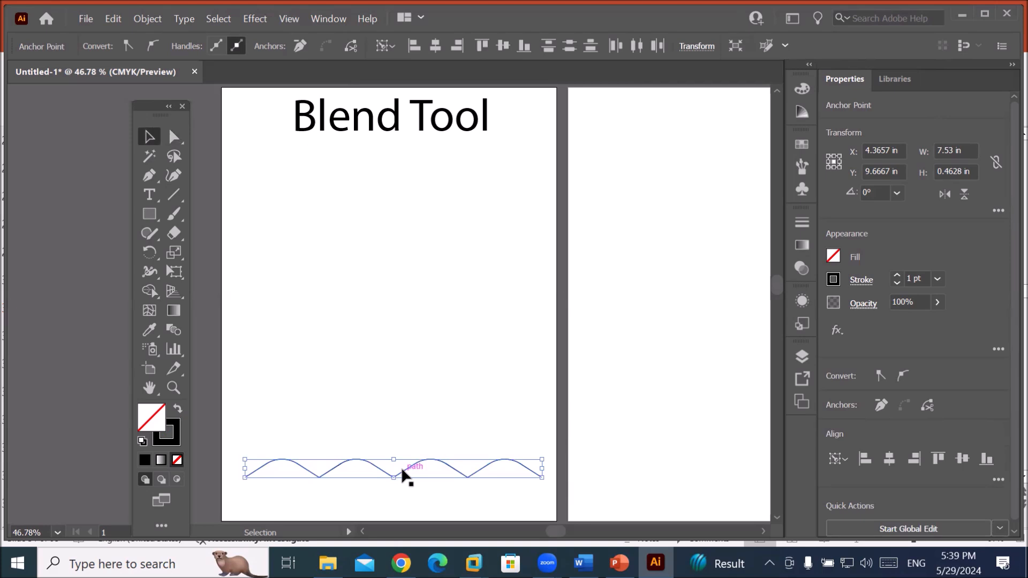
left_click_drag(403, 474, 404, 464)
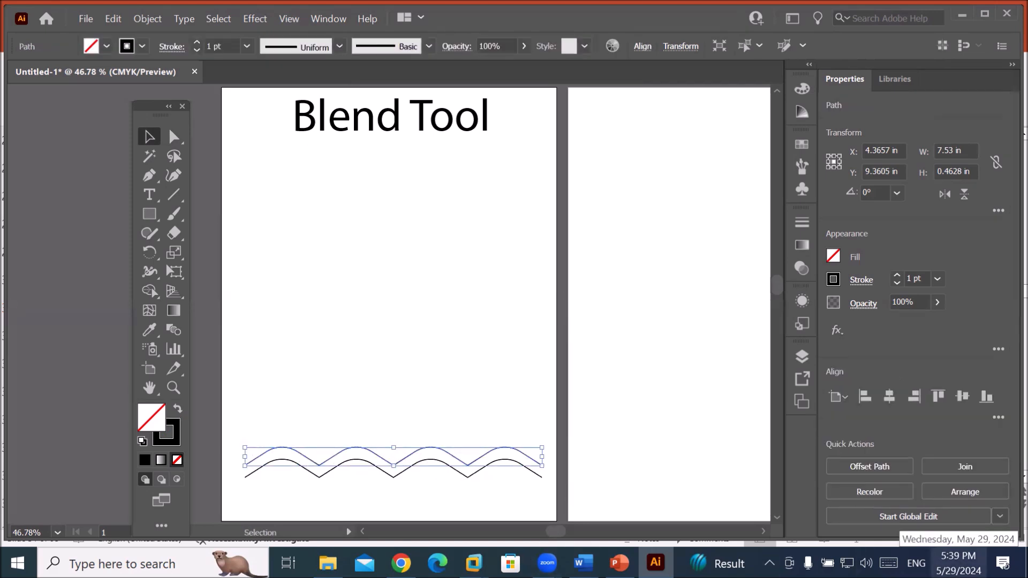
key("ctrl+d")
key("ctrl+d")
key("ctrl+d")
key("ctrl+d")
key("ctrl+d")
key("ctrl+d")
key("ctrl+d")
key("ctrl+d")
key("ctrl+d")
key("ctrl+d")
key("ctrl+d")
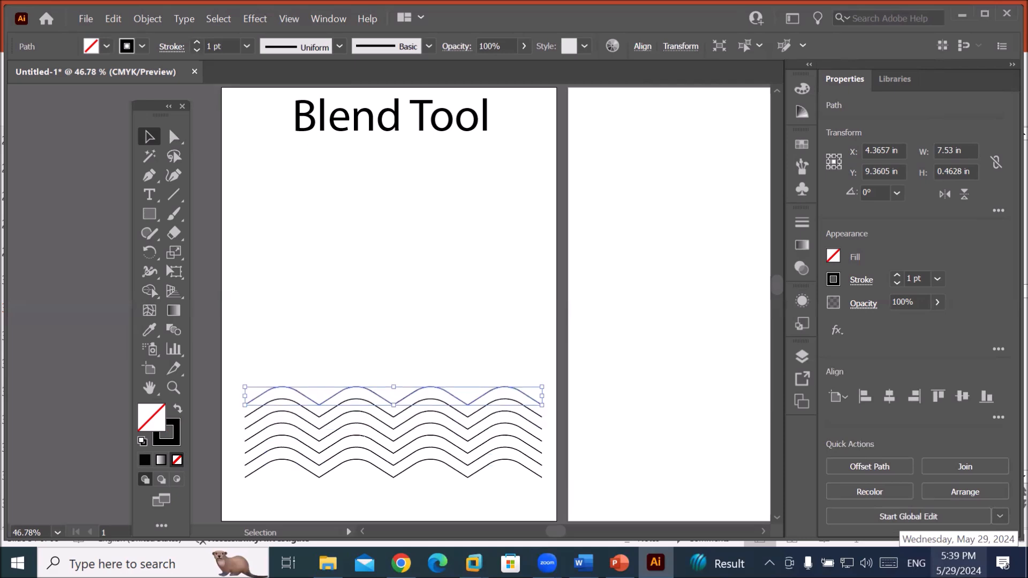
key("ctrl+d")
key("ctrl+d")
key("ctrl+d")
key("ctrl+d")
key("ctrl+d")
key("ctrl+d")
key("ctrl+d")
key("ctrl+d")
key("ctrl+d")
key("ctrl+d")
key("ctrl+d")
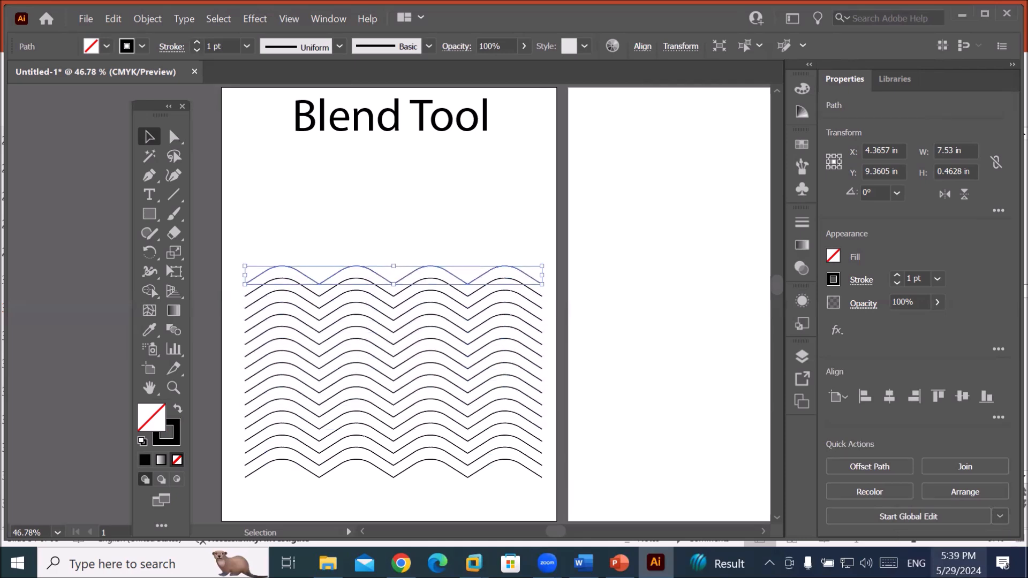
key("ctrl+d")
key("ctrl+d")
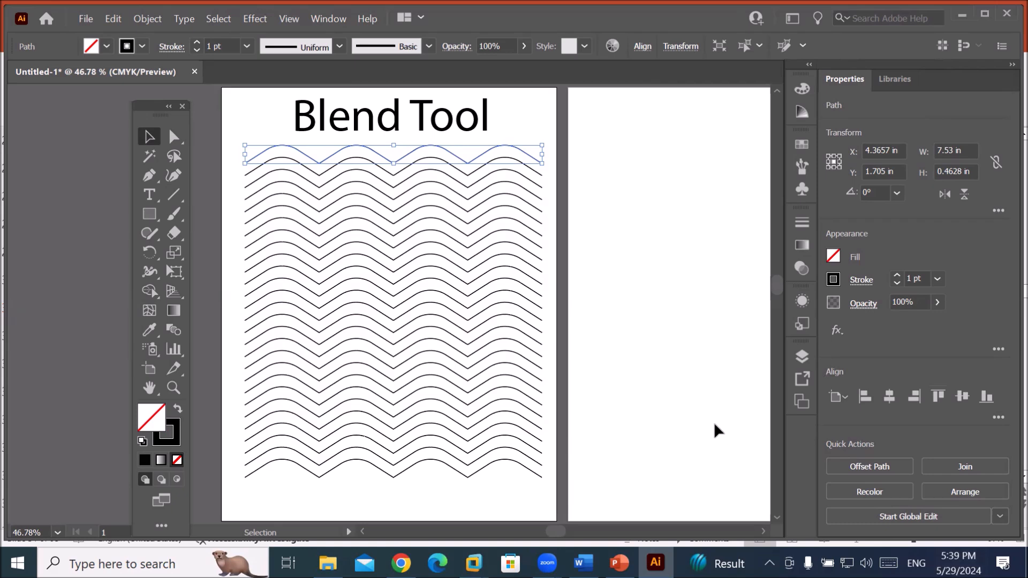
key("space")
Copy the bottom wave onto the bottom of the second artboard.
mouse_move(675, 383)
left_mouse_down()
mouse_move(601, 374)
mouse_move(540, 395)
left_mouse_up()
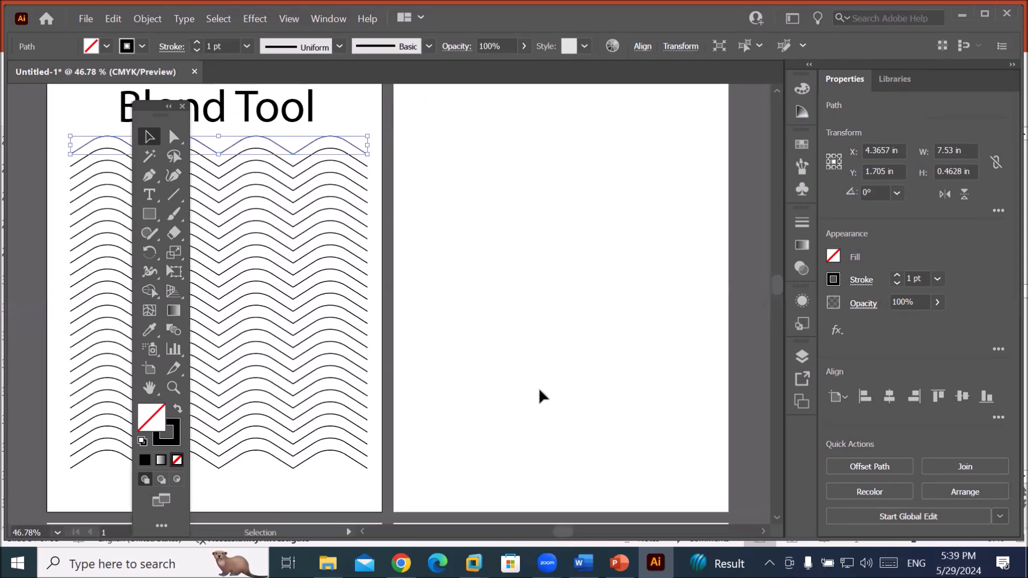
left_click(333, 454)
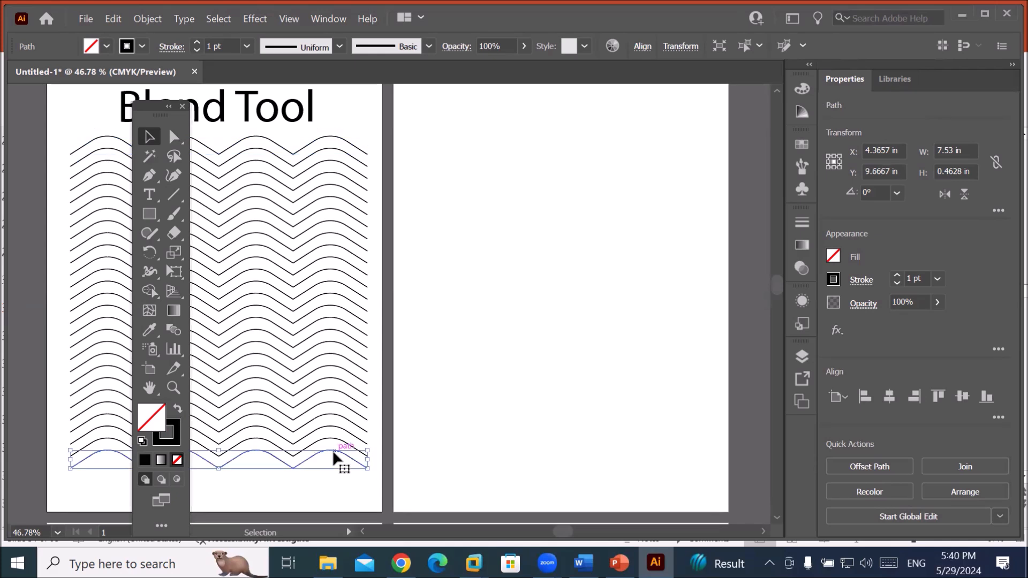
left_click_drag(333, 454, 680, 485)
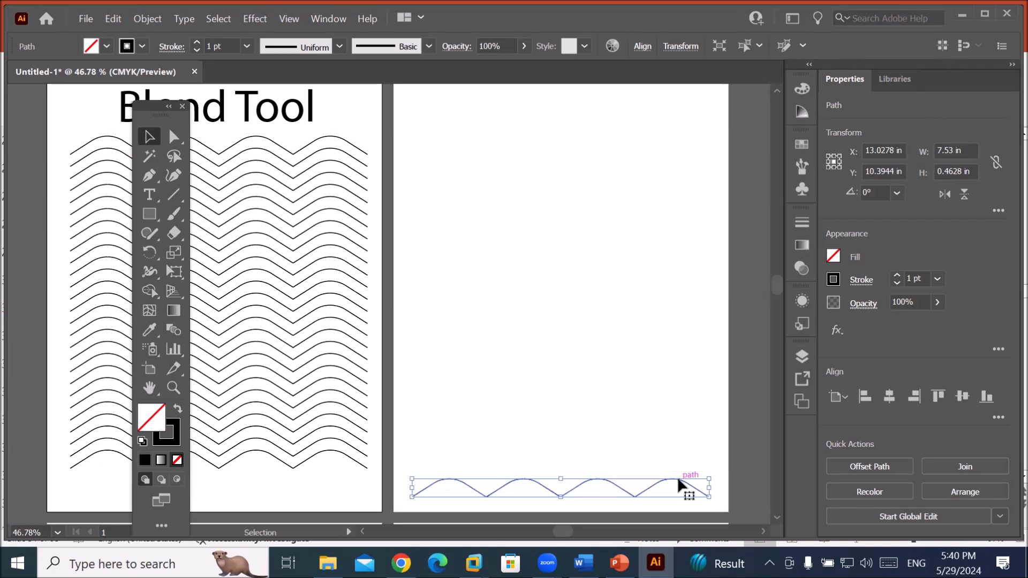
Copy that wave to the second artboard's top, align it, and flip it vertically.
mouse_move(678, 480)
left_mouse_down()
mouse_move(686, 385)
mouse_move(681, 160)
mouse_move(672, 147)
left_mouse_up()
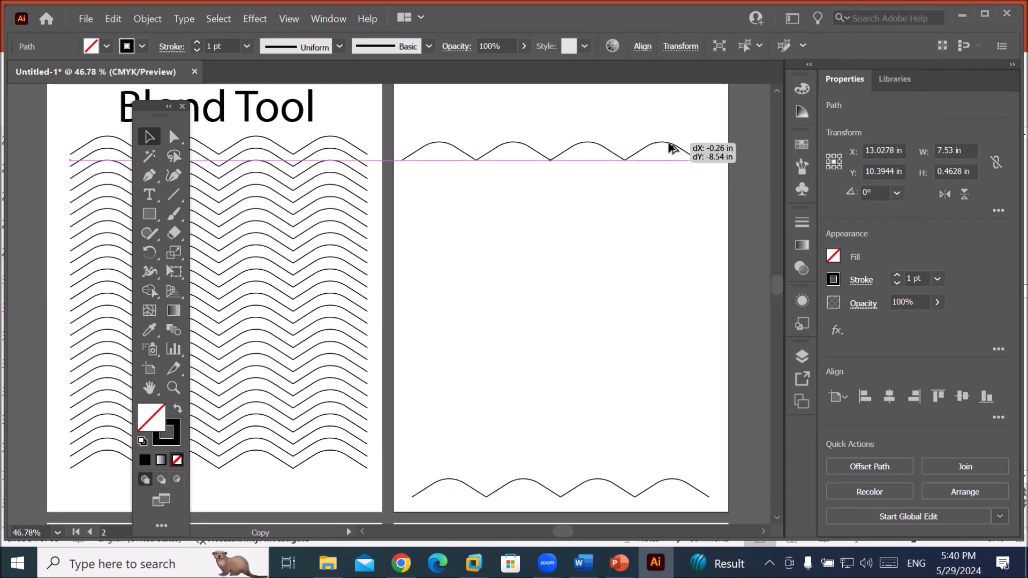
left_click_drag(670, 148, 668, 148)
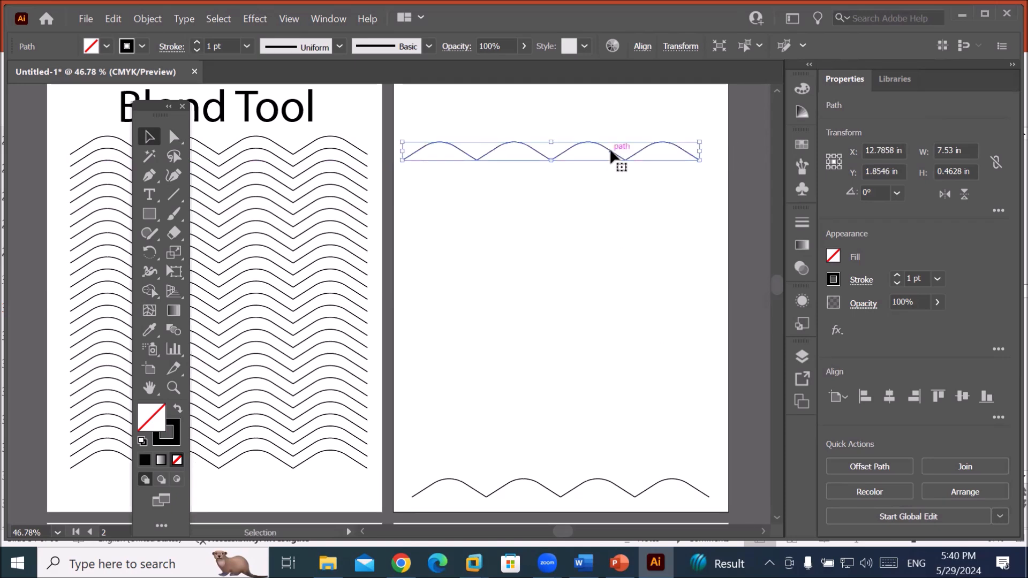
left_click_drag(611, 151, 619, 152)
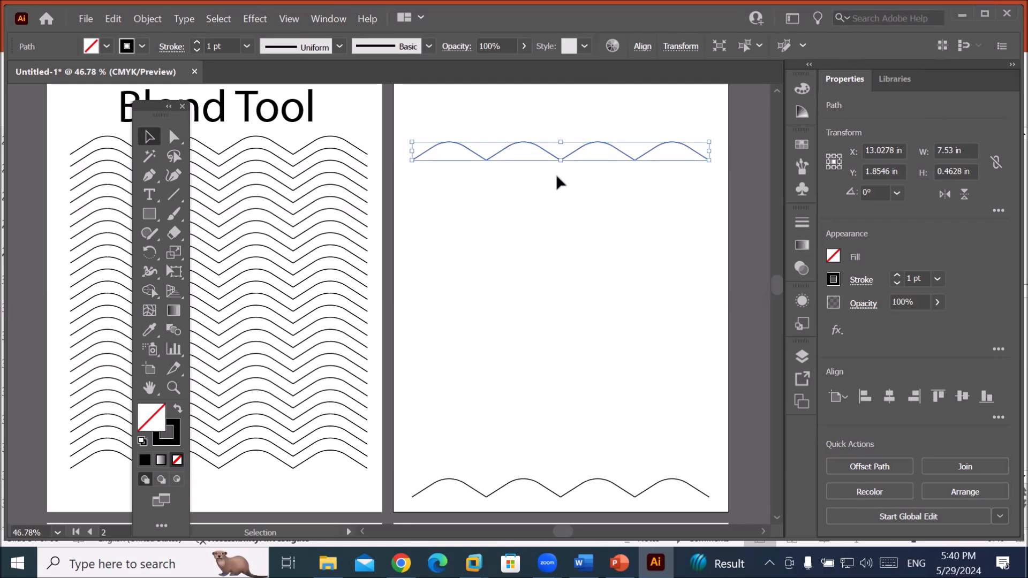
left_click(965, 195)
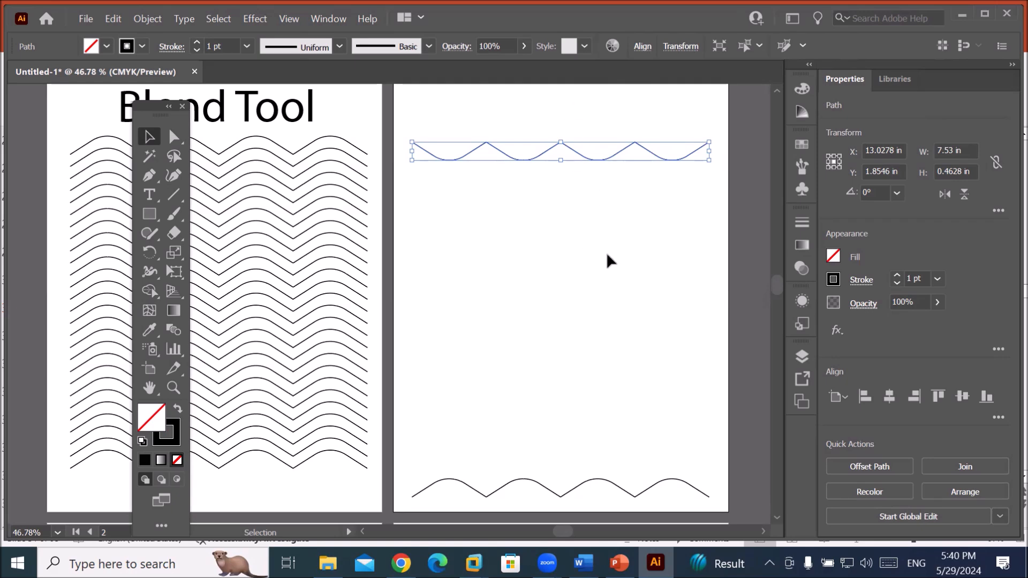
left_click(591, 438)
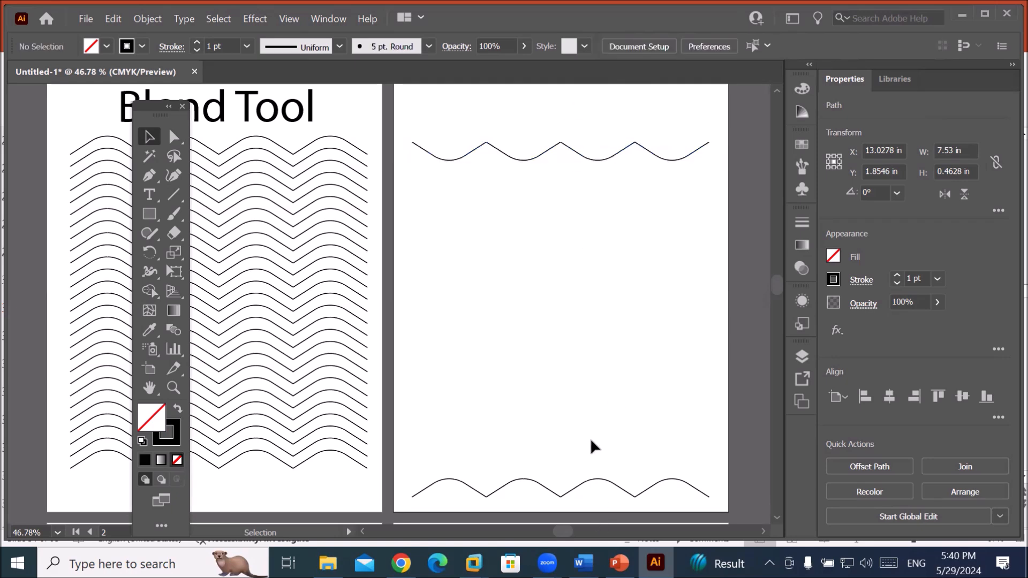
Raise the top wave's stroke to 5 pt, leaving the bottom wave selected at 1 pt.
left_click(605, 477)
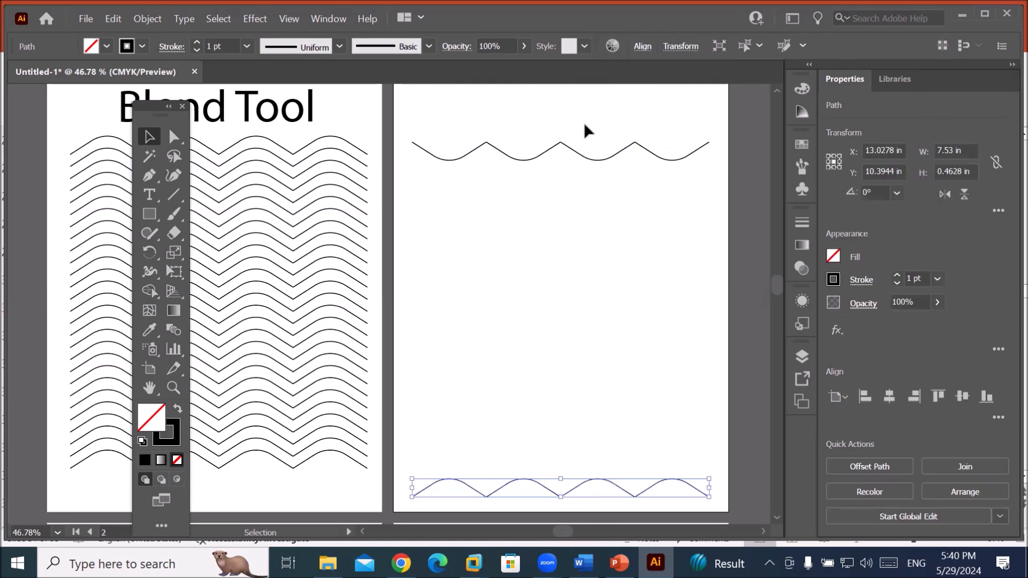
left_click(585, 155)
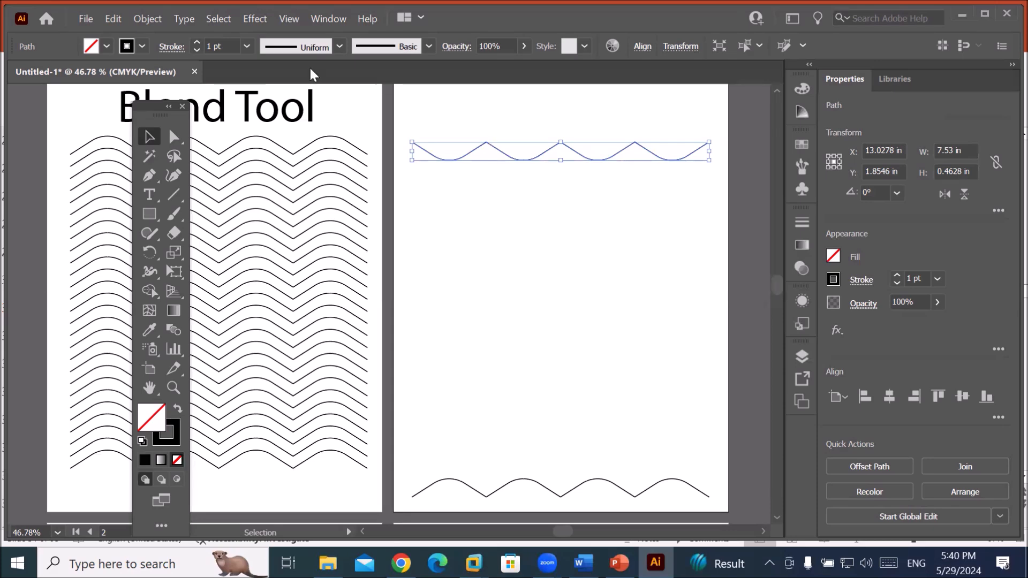
left_click(197, 43)
left_click(197, 43)
left_click(197, 43)
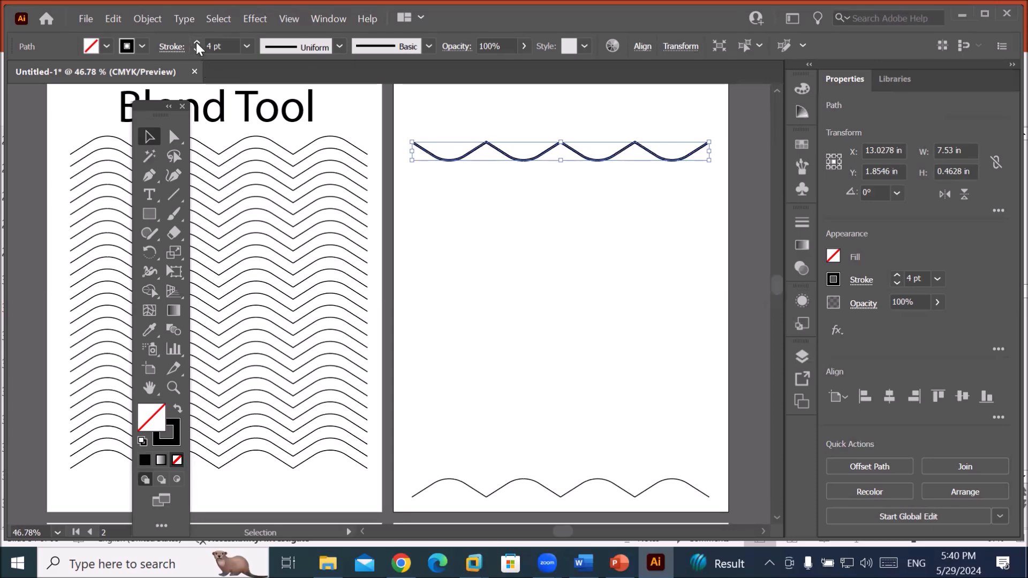
left_click(196, 43)
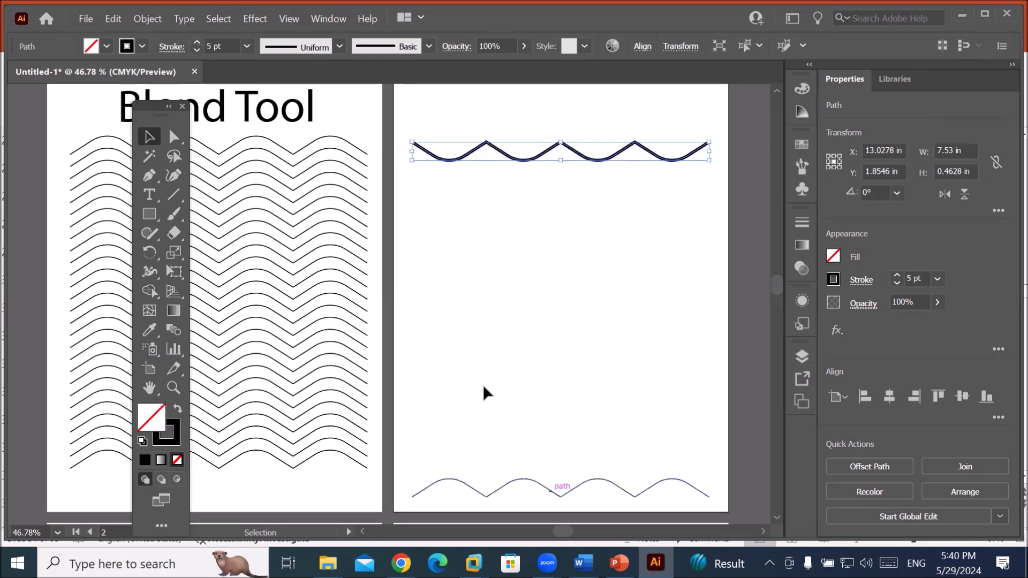
left_click(534, 481)
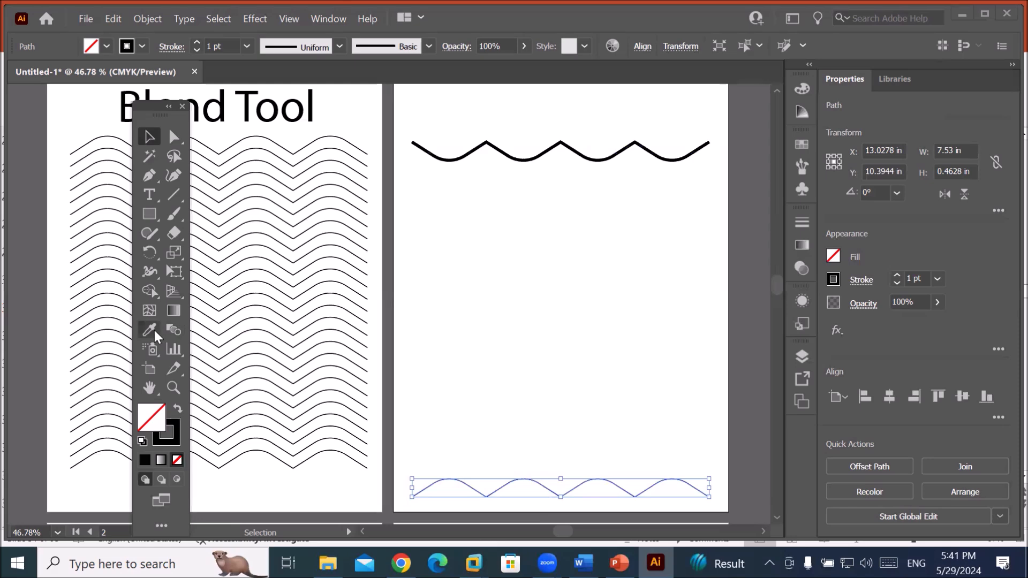
Blend the bottom and top waves with the Blend Tool into an hourglass of intermediate waves.
left_click(177, 329)
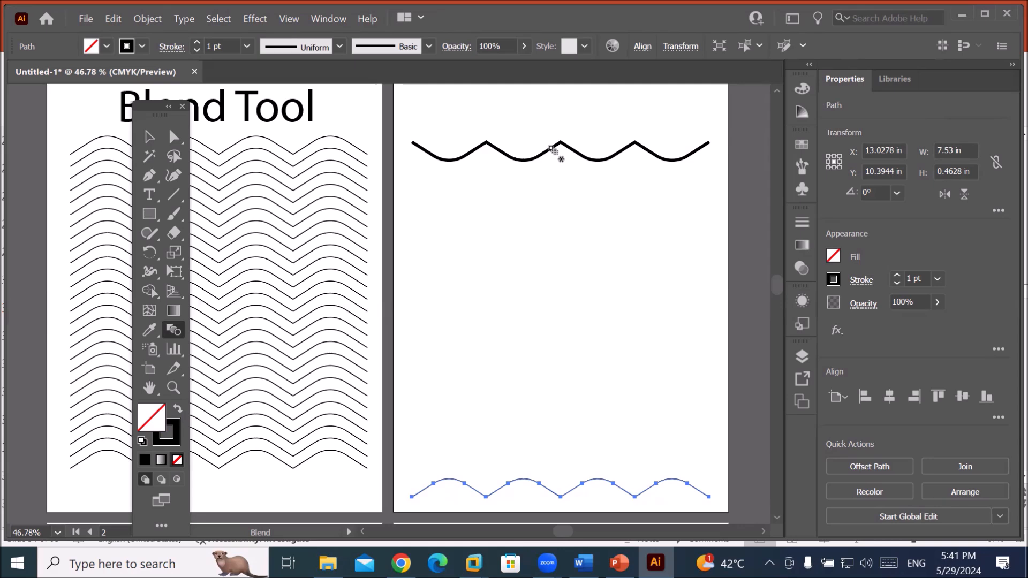
left_click(529, 484)
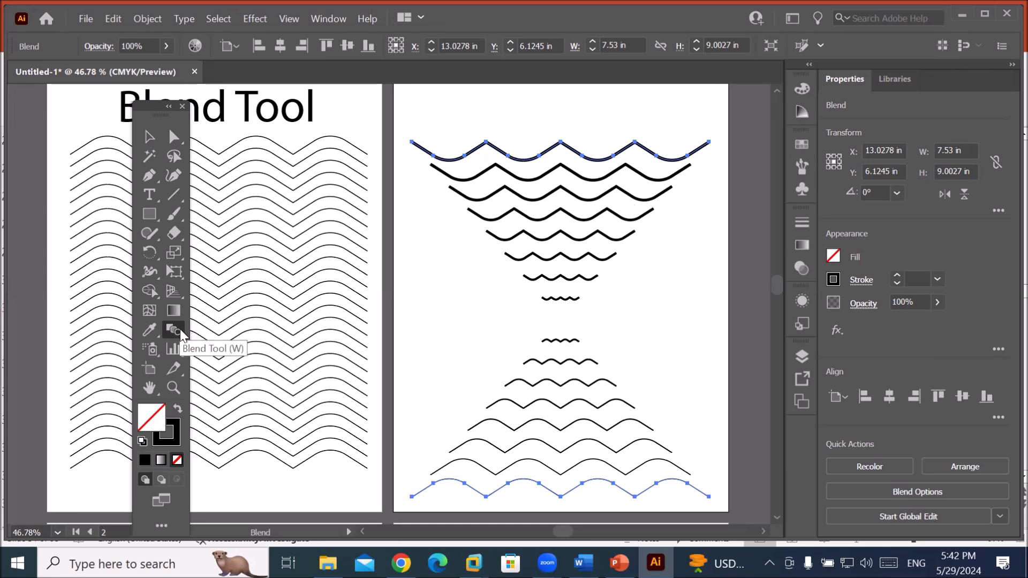
Open Blend Options and try Specified Steps and Specified Distance spacing, then return to Smooth Color.
left_click(159, 18)
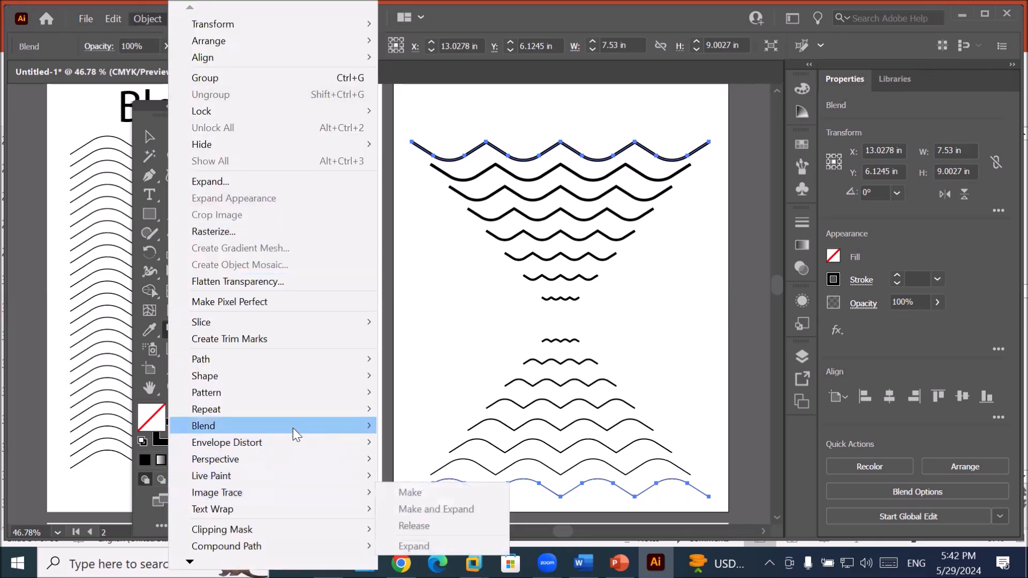
mouse_move(294, 428)
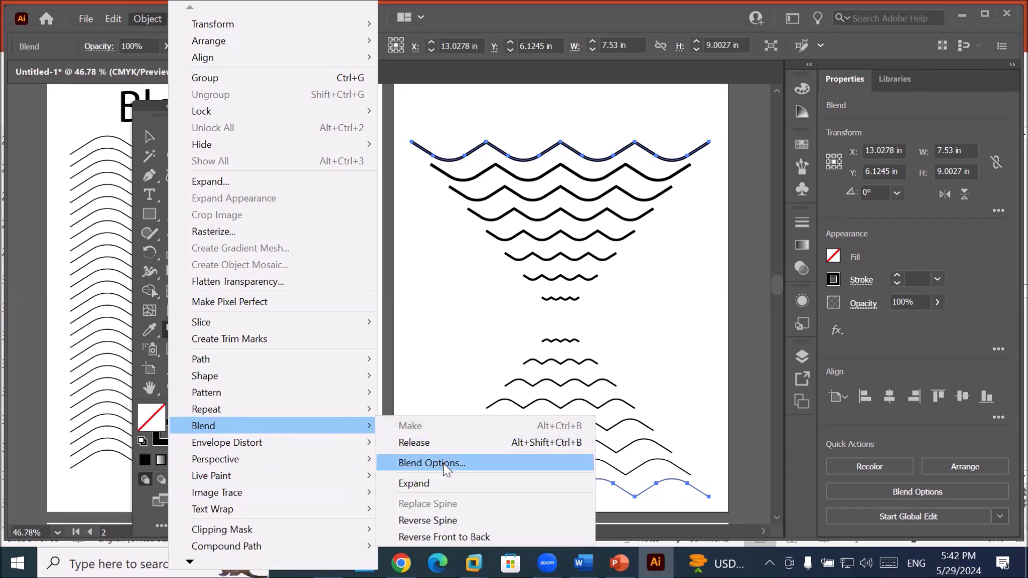
left_click(483, 463)
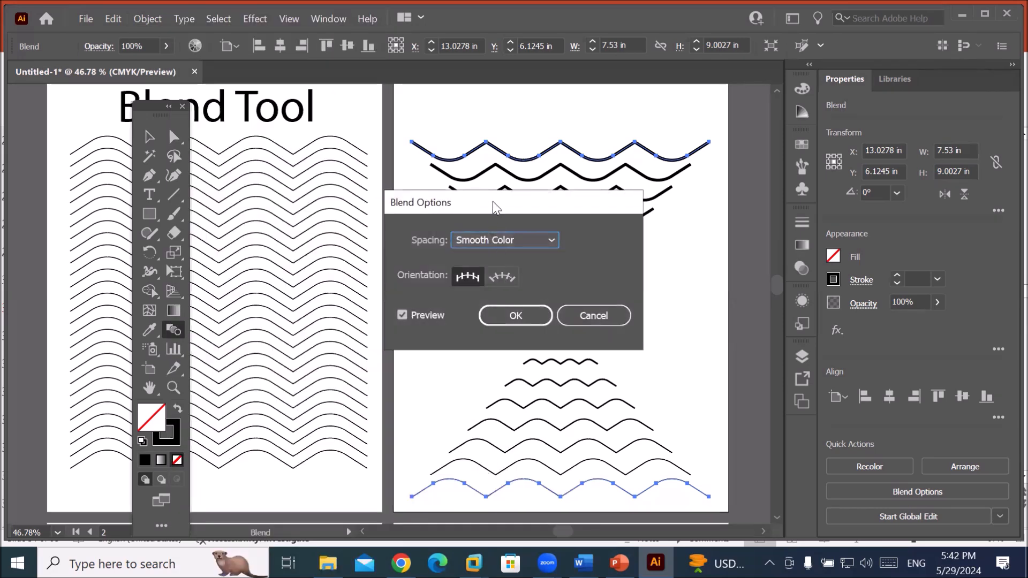
left_click_drag(492, 201, 290, 101)
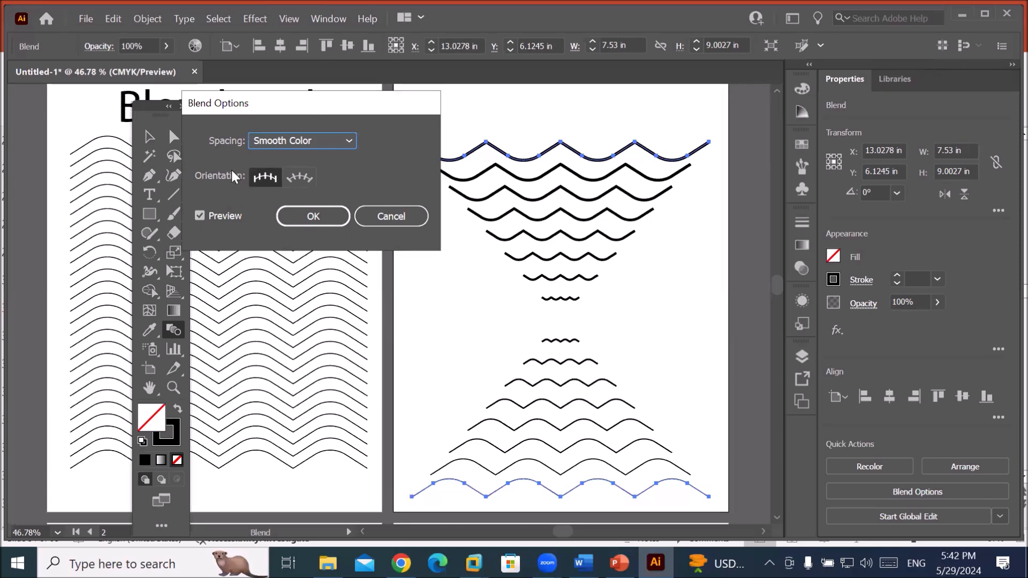
left_click(311, 145)
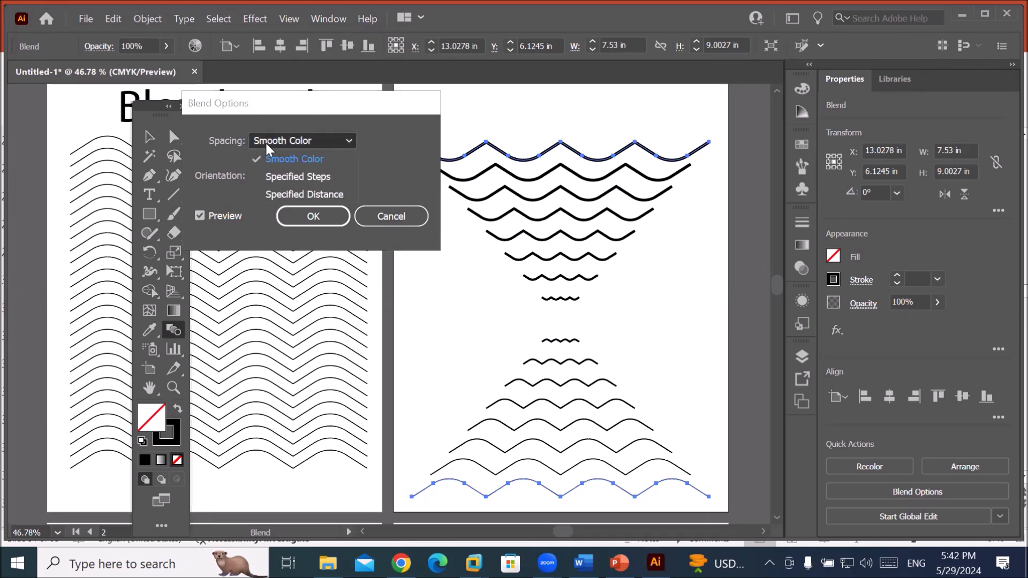
left_click(296, 179)
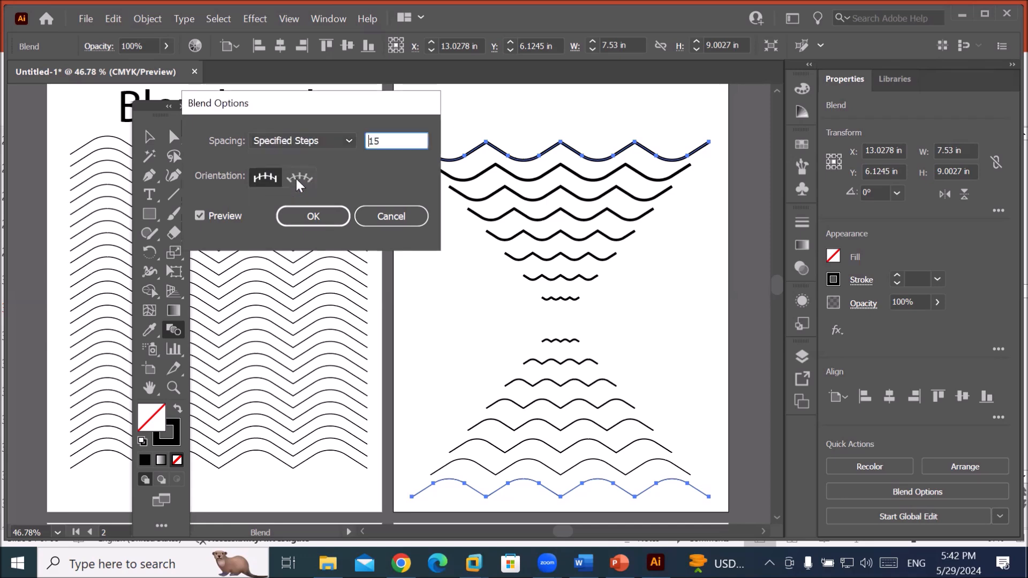
left_click(304, 140)
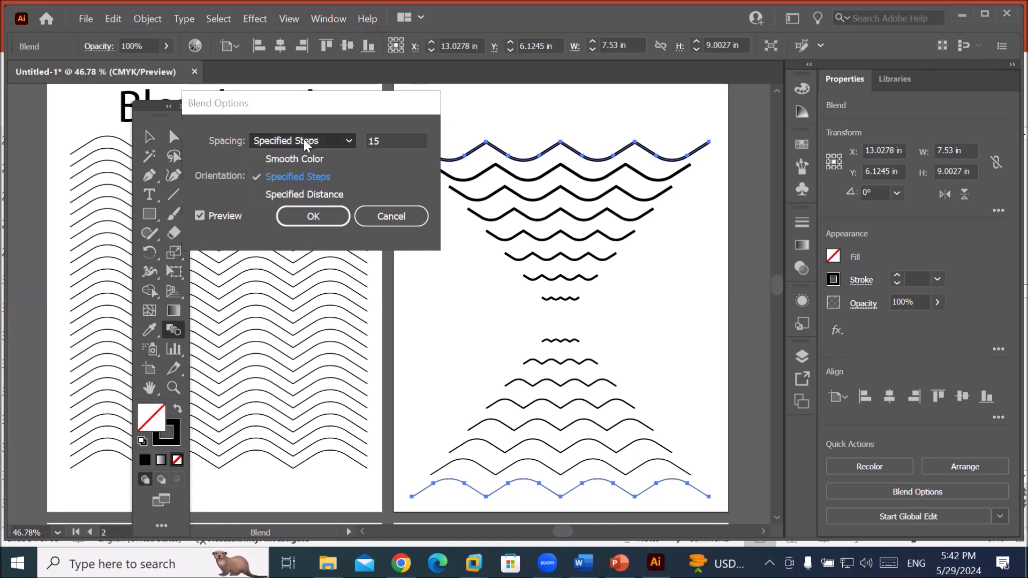
left_click(304, 194)
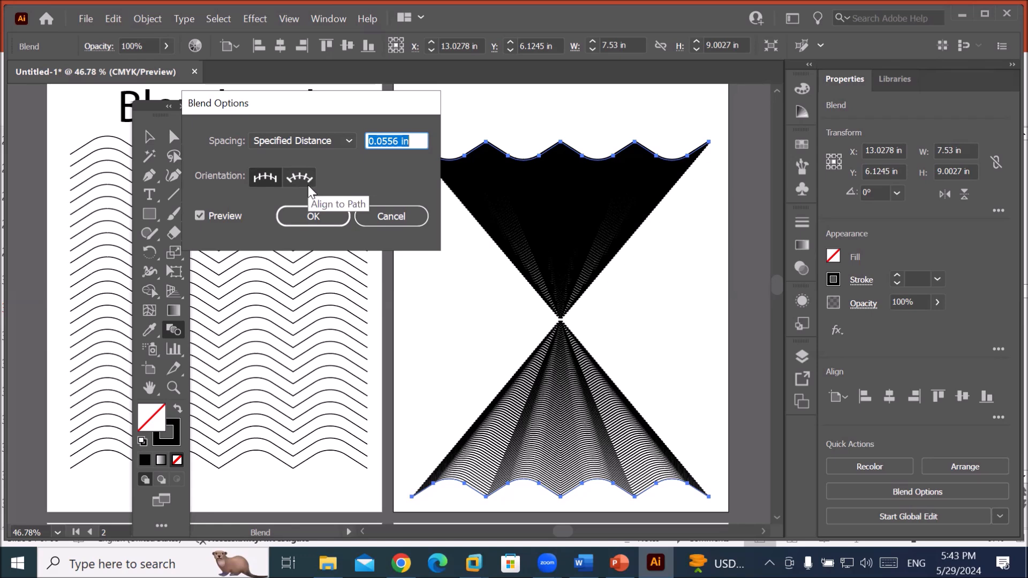
left_click(313, 141)
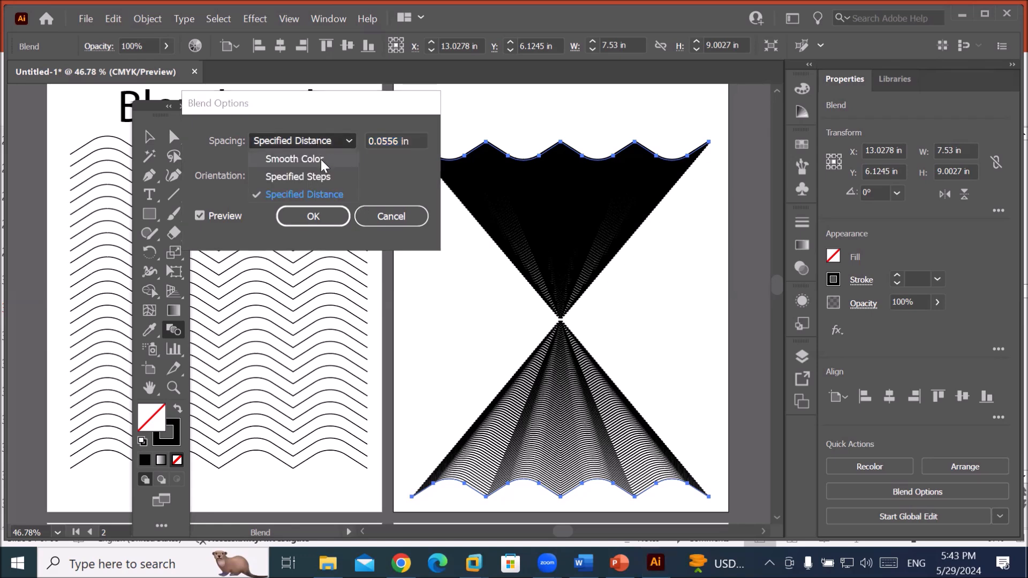
left_click(321, 159)
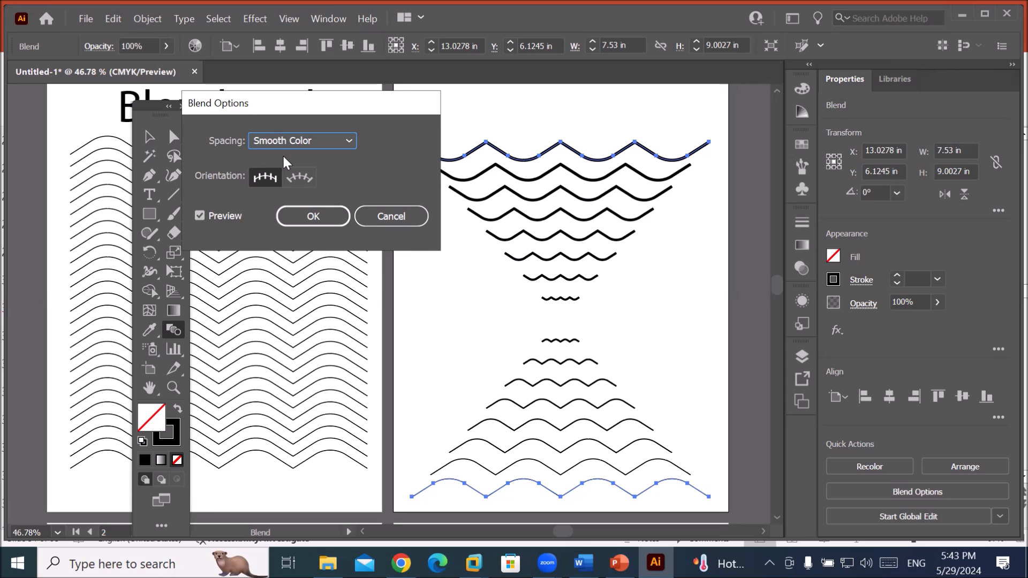
Switch blend spacing to Specified Steps and step the count from 1 up to 236.
left_click(309, 140)
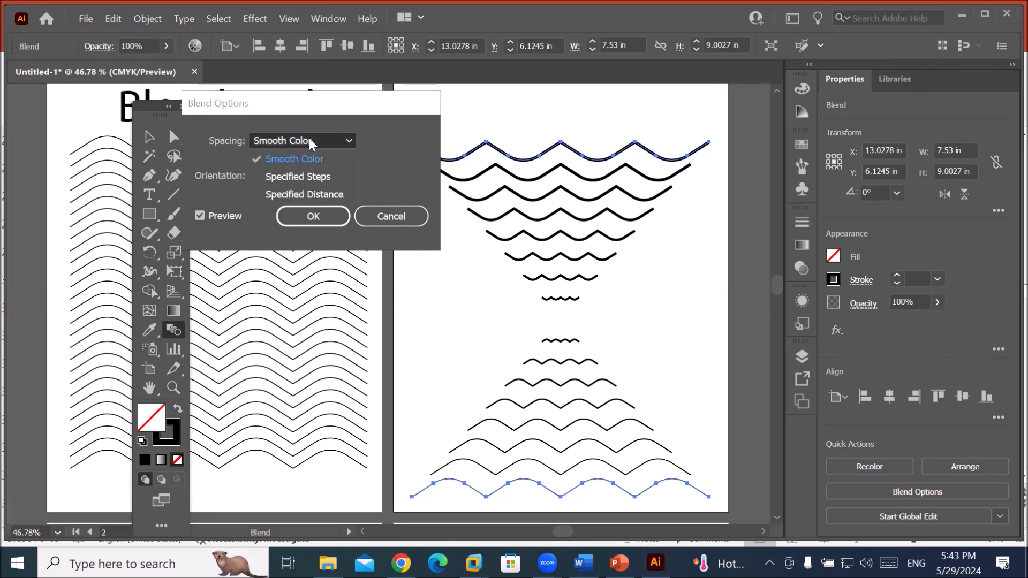
left_click(322, 175)
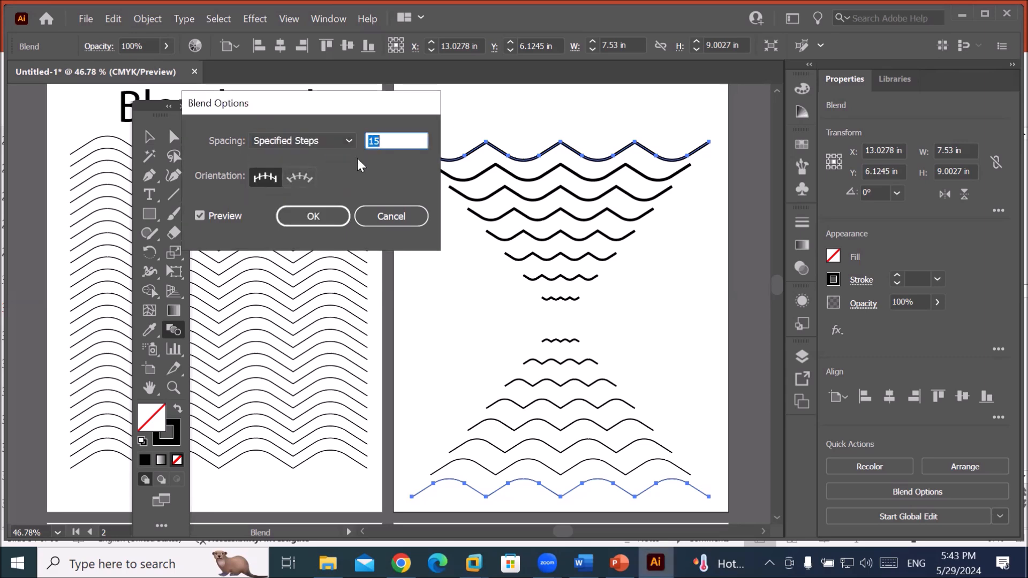
left_click(399, 137)
key("Down")
key("Down")
key("Down")
key("Down")
key("Down")
key("Down")
key("Down")
key("Down")
key("Down")
key("Down")
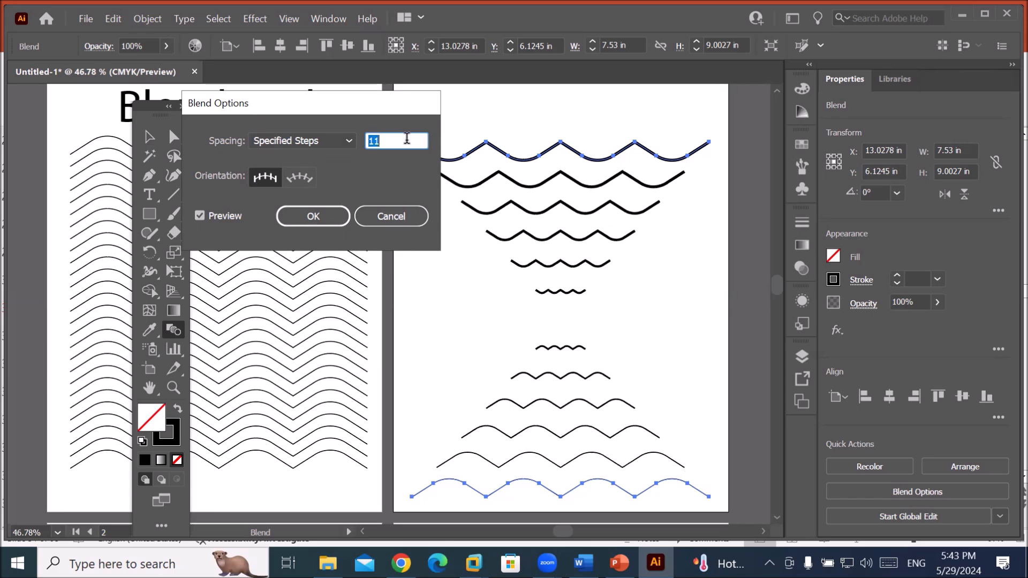
key("Down")
key("Down")
key("Down")
key("Down")
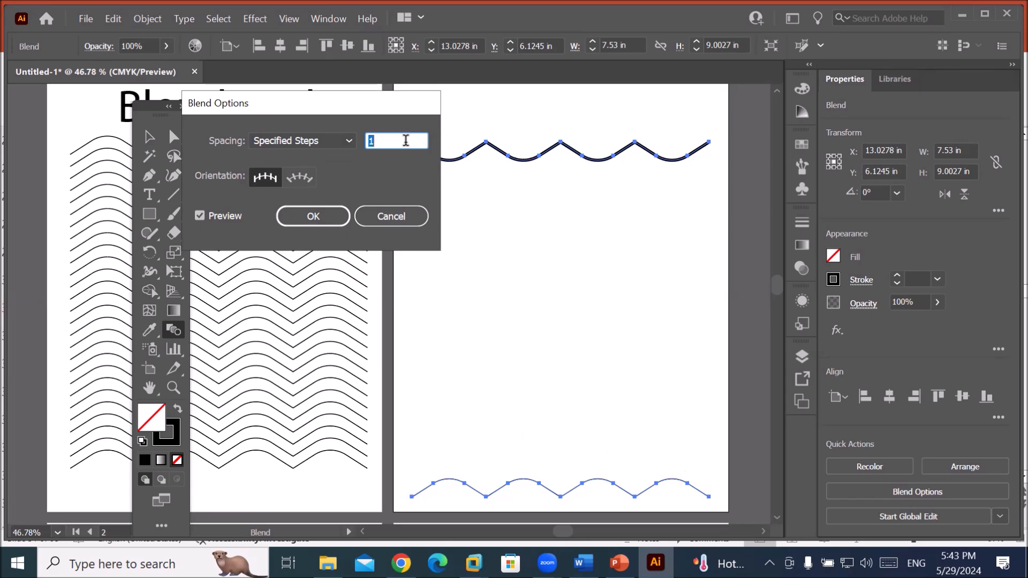
left_click(406, 140)
key("Up")
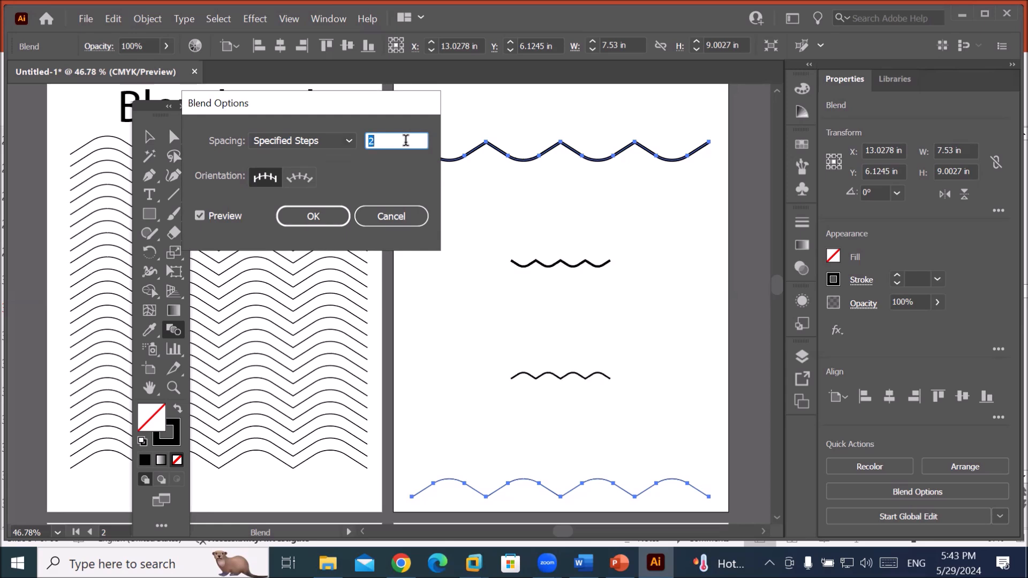
key("Up")
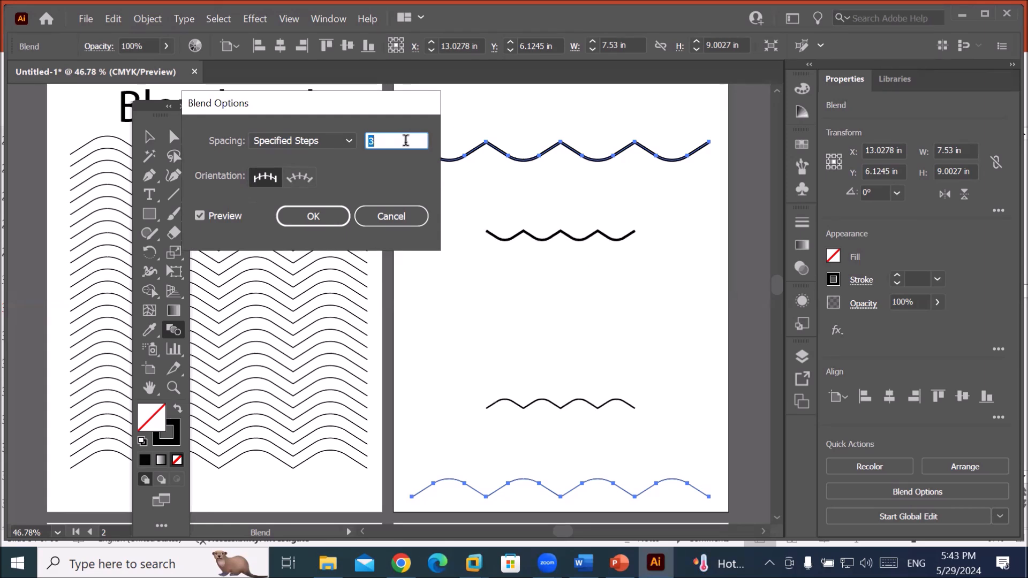
key("Up")
key("Up")
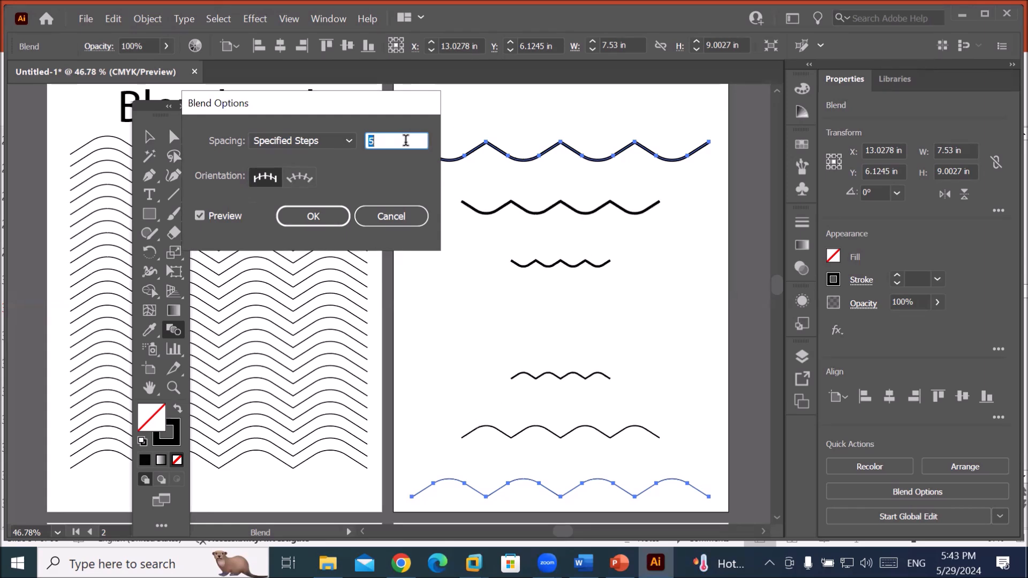
key("Up")
key("Up")
key("Up")
key("Up")
key("Up")
key("Up")
key("Up")
key("Up")
key("Up")
key("Up")
key("Up")
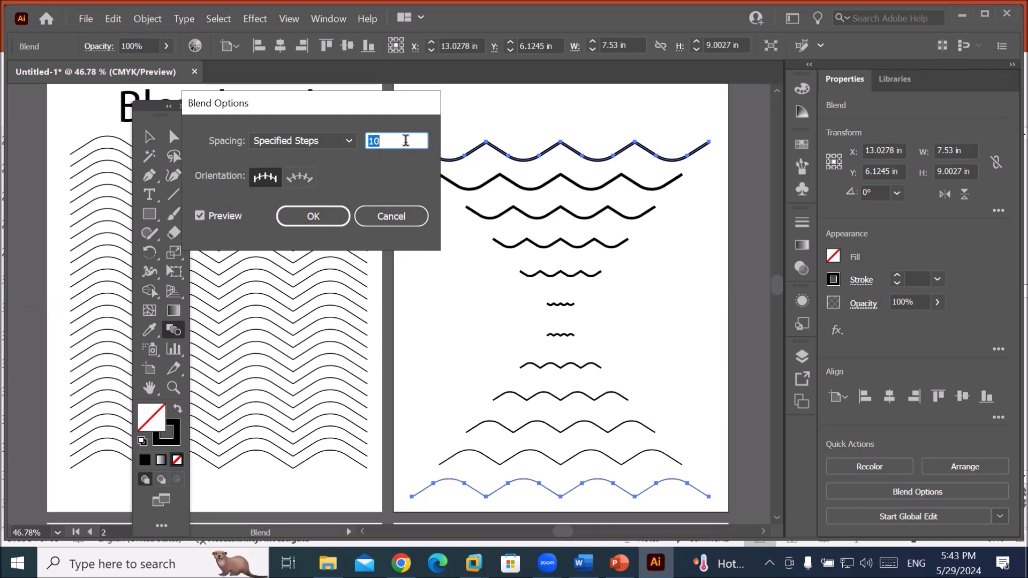
key("Up")
key("Up")
key("Up")
key("Up")
key("Up")
key("Up")
key("Up")
key("Up")
key("Up")
key("Up")
key("Up")
key("Up")
key("Up")
key("Up")
key("Up")
key("Up")
key("Up")
key("Up")
key("Up")
key("Up")
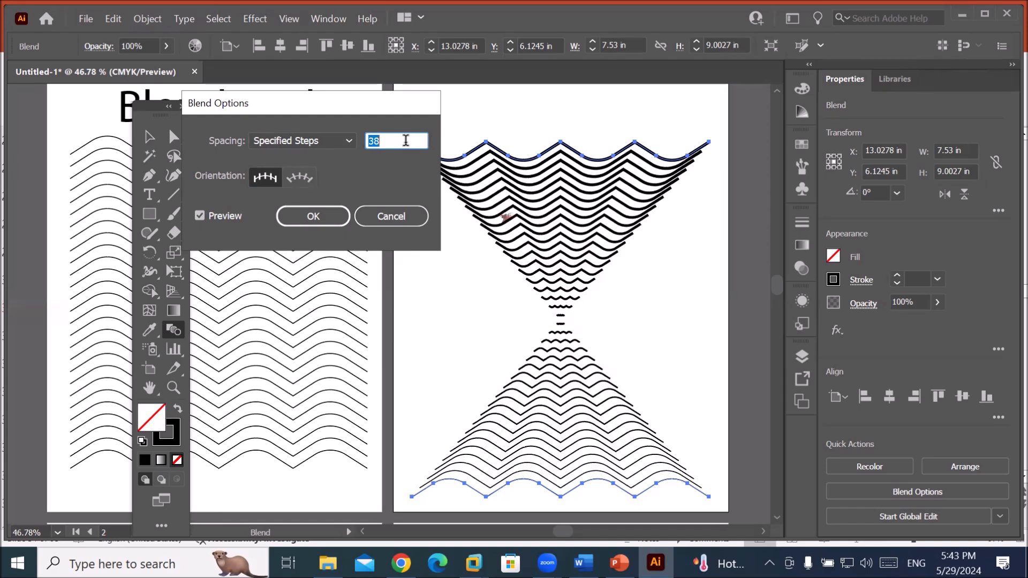
key("Up")
key("Up")
key("Up")
key("Up")
key("Up")
key("Up")
key("Up")
key("Up")
key("Up")
key("Up")
key("Up")
key("Up")
key("Up")
key("Up")
key("Up")
key("Up")
key("Up")
key("Up")
key("Up")
key("Up")
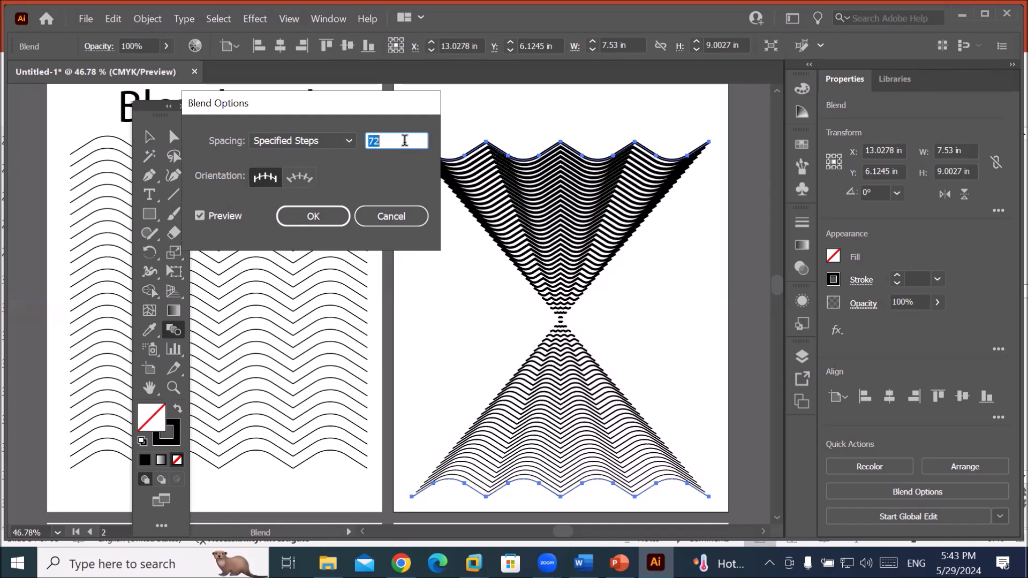
key("Up")
key("Up")
key("Up")
key("Up")
key("Up")
key("Up")
key("Up")
key("Up")
key("Up")
key("Up")
key("Up")
key("Up")
key("Up")
key("Up")
key("Up")
key("Up")
key("Up")
key("Up")
key("Up")
key("Up")
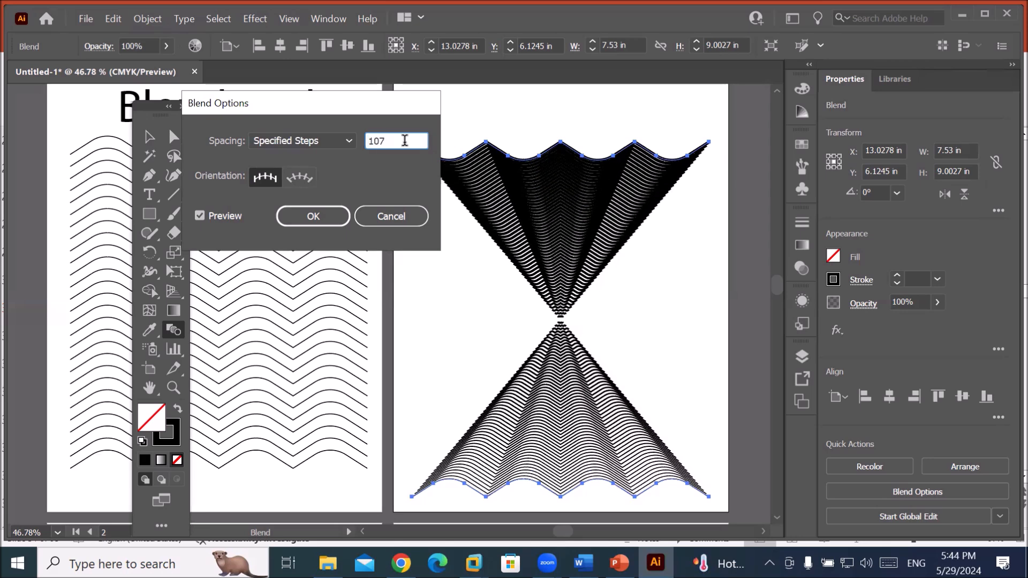
key("Up")
key("Up")
key("Up")
key("Up")
key("Up")
key("Up")
key("Up")
key("Up")
key("Up")
key("Up")
key("Up")
key("Up")
key("Up")
key("Up")
key("Up")
key("Up")
key("Up")
key("Up")
key("Up")
key("Up")
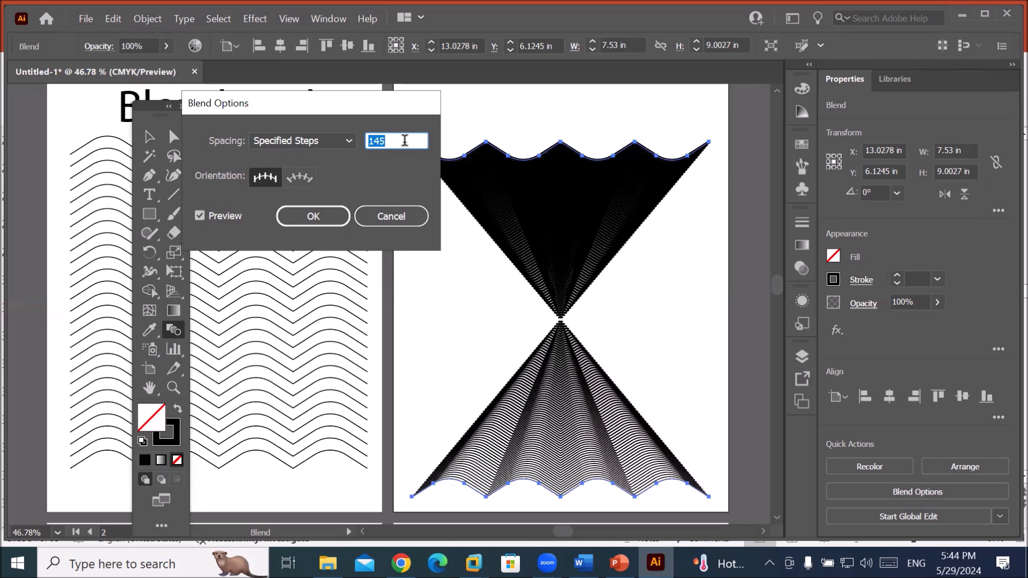
key("Up")
key("Up")
key("Up")
key("Up")
key("Up")
key("Up")
key("Up")
key("Up")
key("Up")
key("Up")
key("Up")
key("Up")
key("Up")
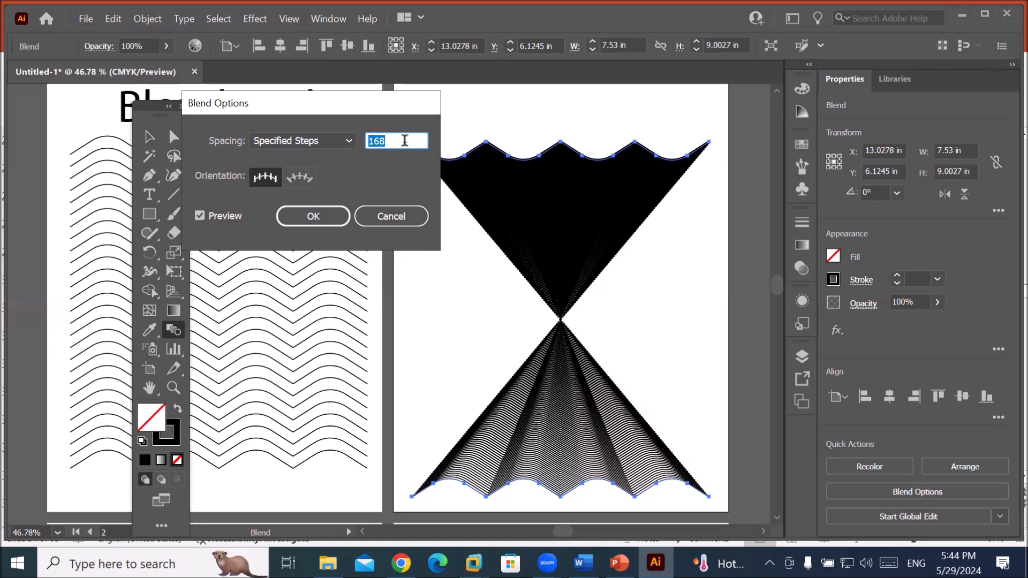
key("Up")
key("Up")
key("Up")
key("Up")
key("Up")
key("Up")
key("Up")
key("Up")
key("Up")
key("Up")
key("Up")
key("Up")
key("Up")
key("Up")
key("Up")
key("Up")
key("Up")
key("Up")
key("Up")
key("Up")
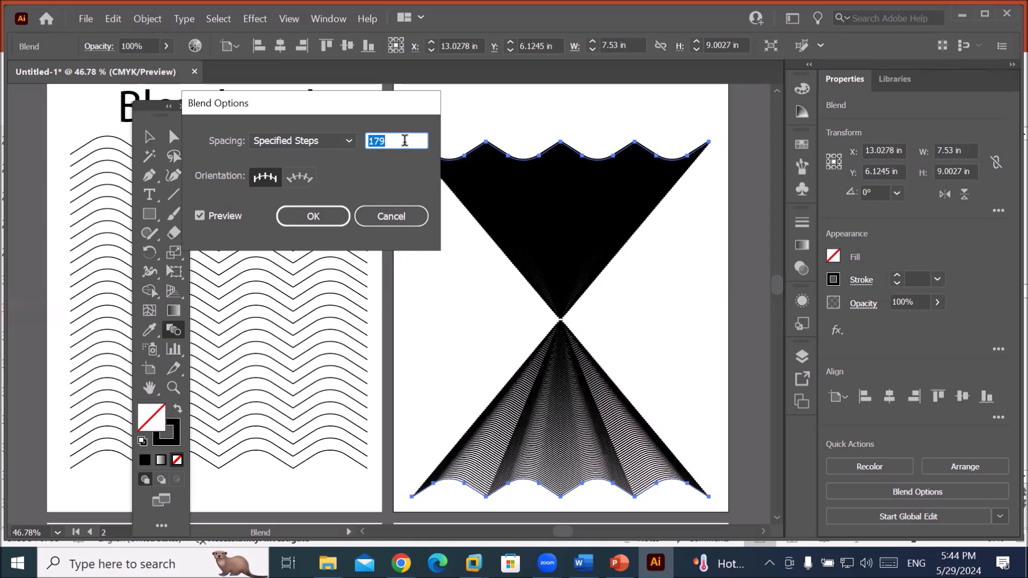
key("Up")
key("Up")
key("Up")
key("Up")
key("Up")
key("Up")
key("Up")
key("Up")
key("Up")
key("Up")
key("Up")
key("Up")
key("Up")
key("Up")
key("Up")
key("Up")
key("Up")
key("Up")
key("Up")
key("Up")
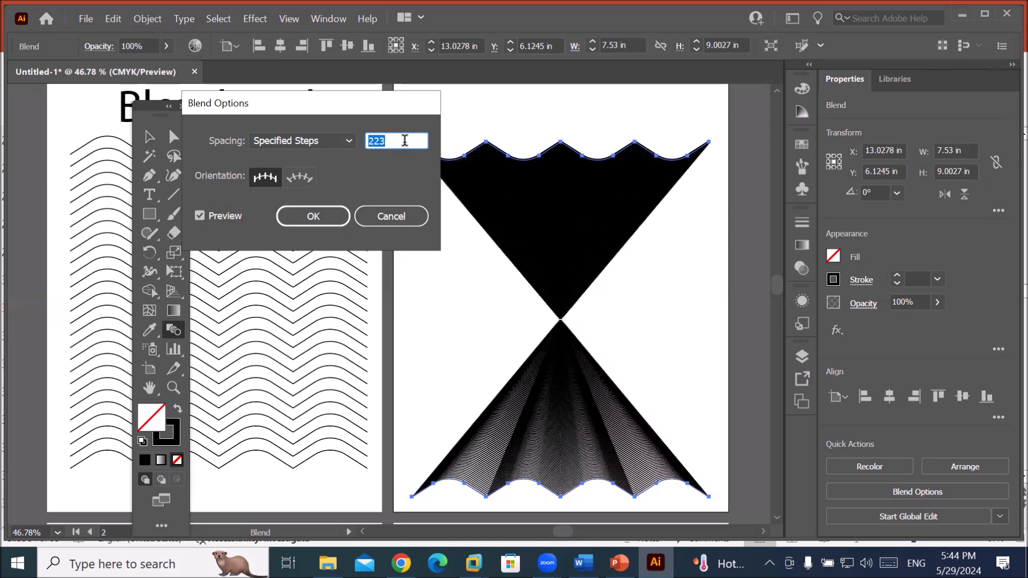
Preview the blend at 1000 steps, then confirm it with 15 steps.
type("1000")
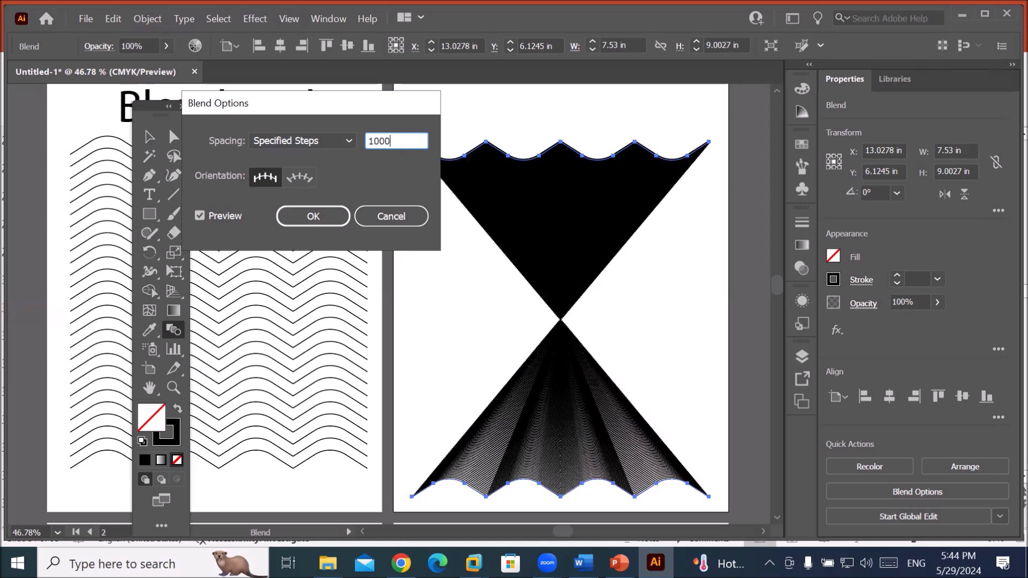
key("Tab")
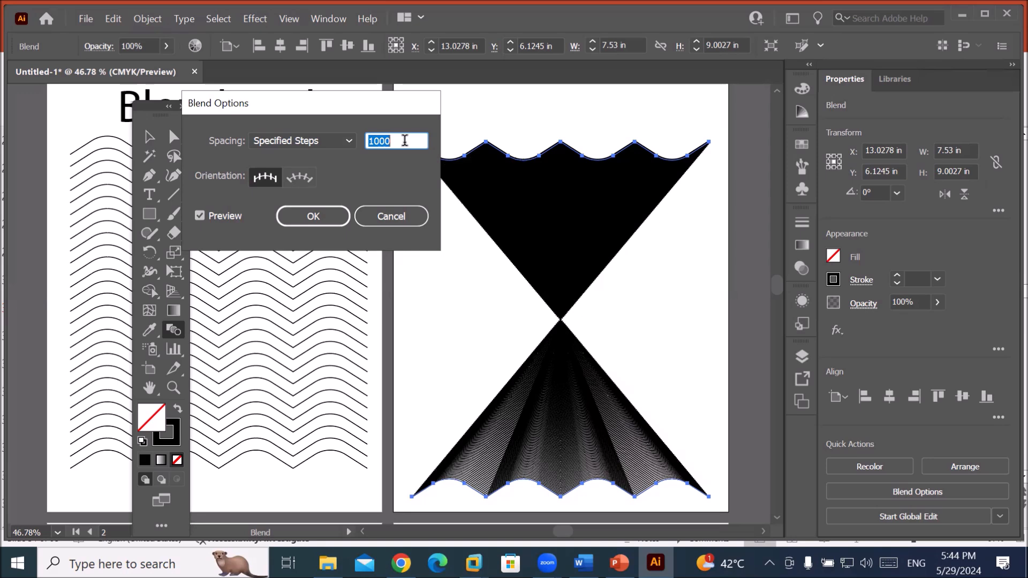
type("15")
key("Return")
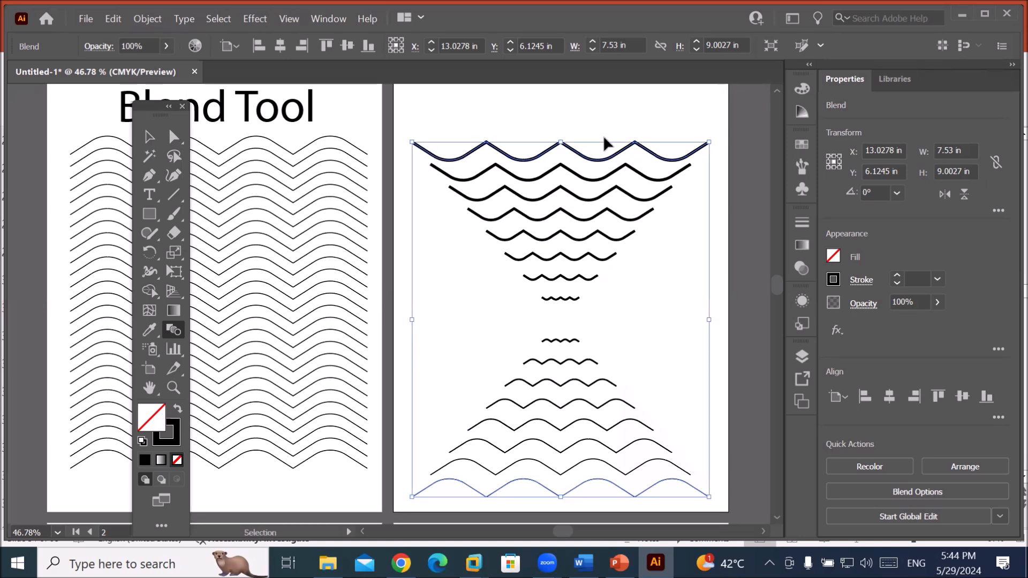
Undo the wave blend, rebuild it top-to-bottom with the Blend Tool, then undo it again.
key("ctrl+z")
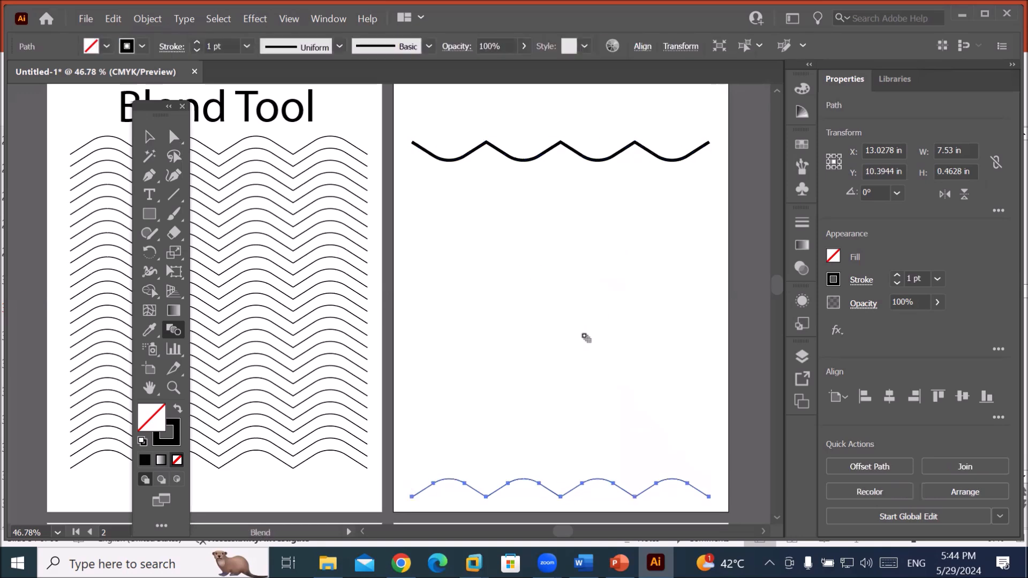
left_click(149, 137)
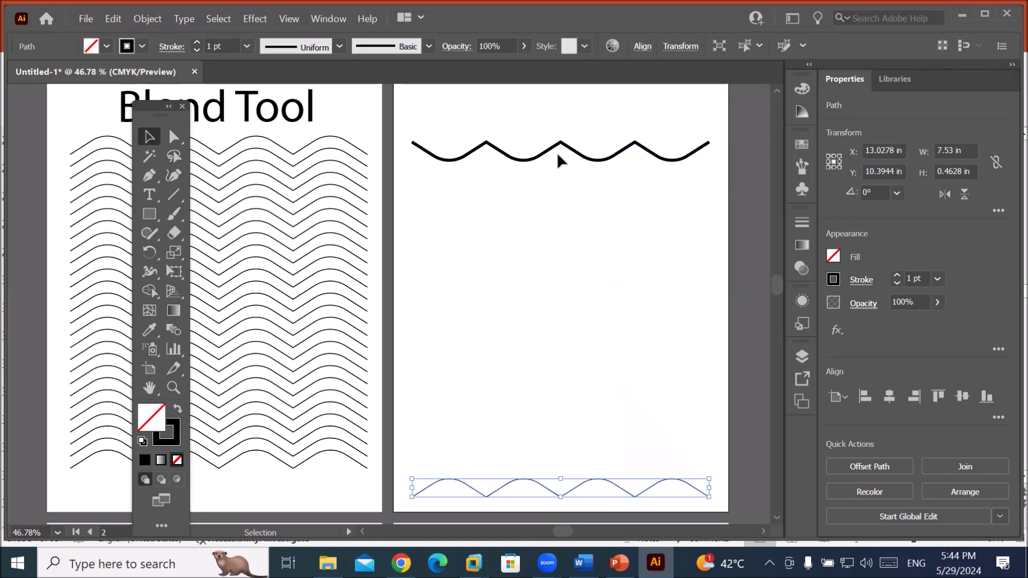
left_click(171, 329)
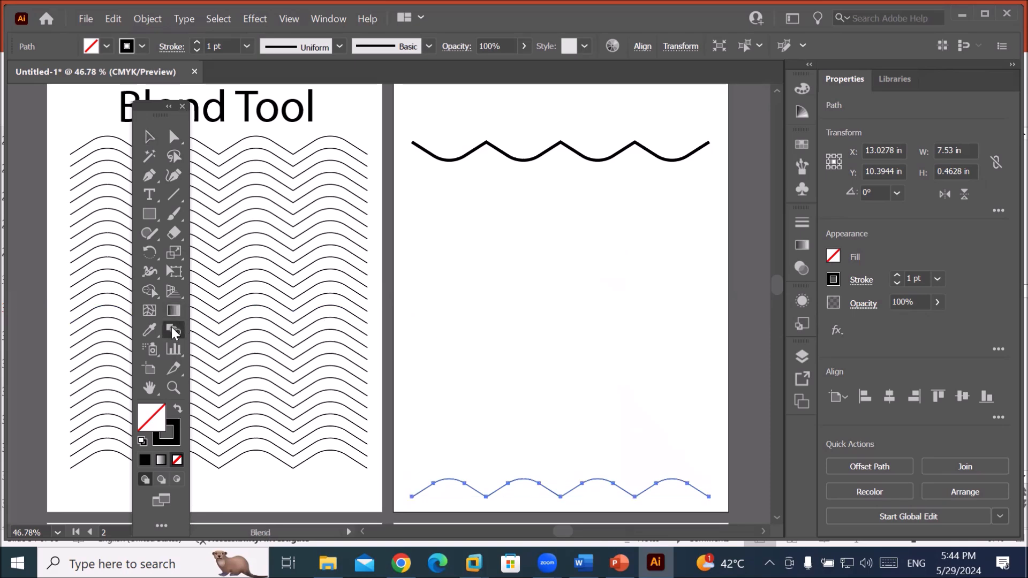
left_click(547, 153)
left_click(557, 497)
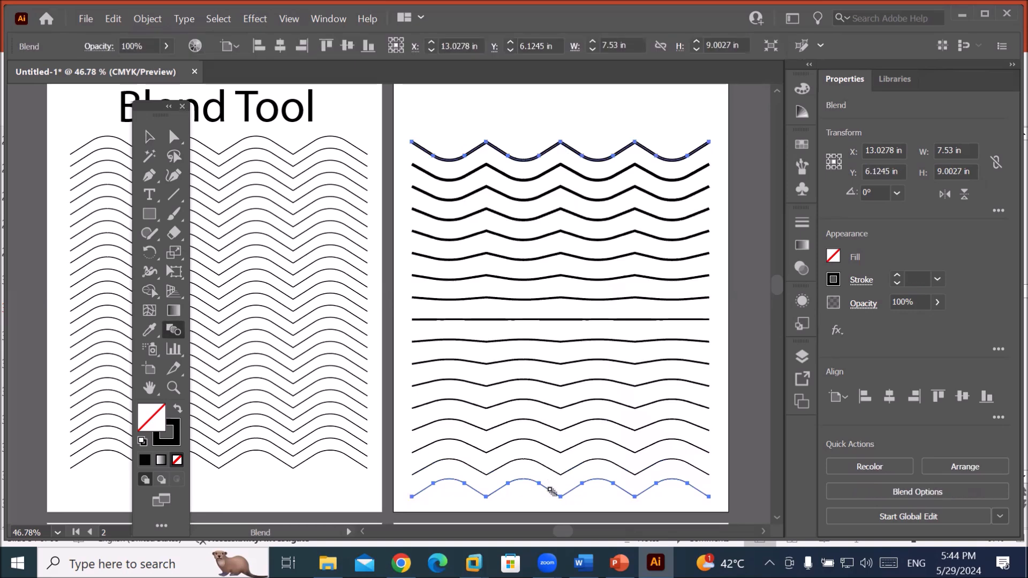
key("ctrl+z")
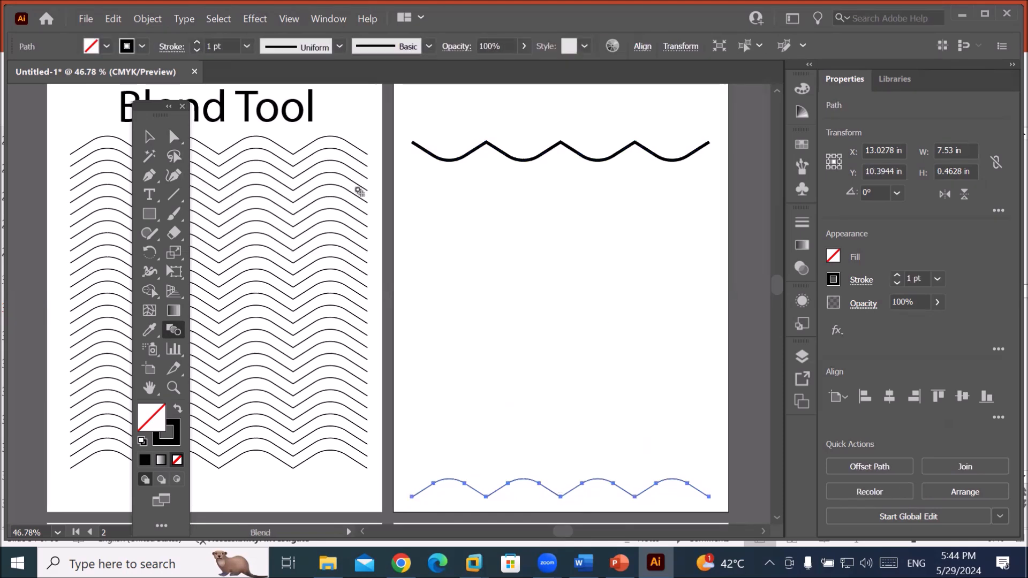
left_click(149, 137)
left_click_drag(453, 125, 635, 506)
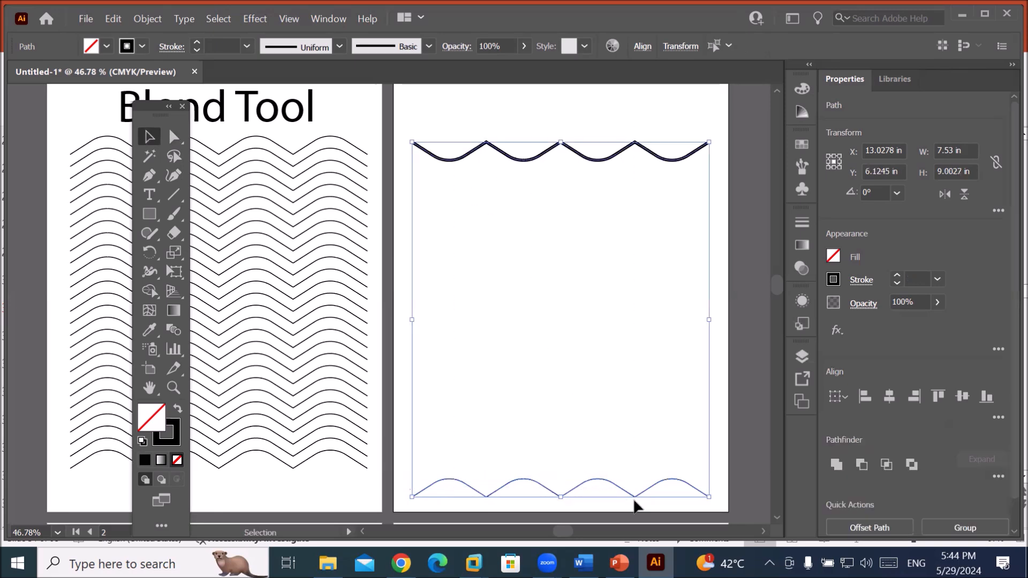
left_click(151, 17)
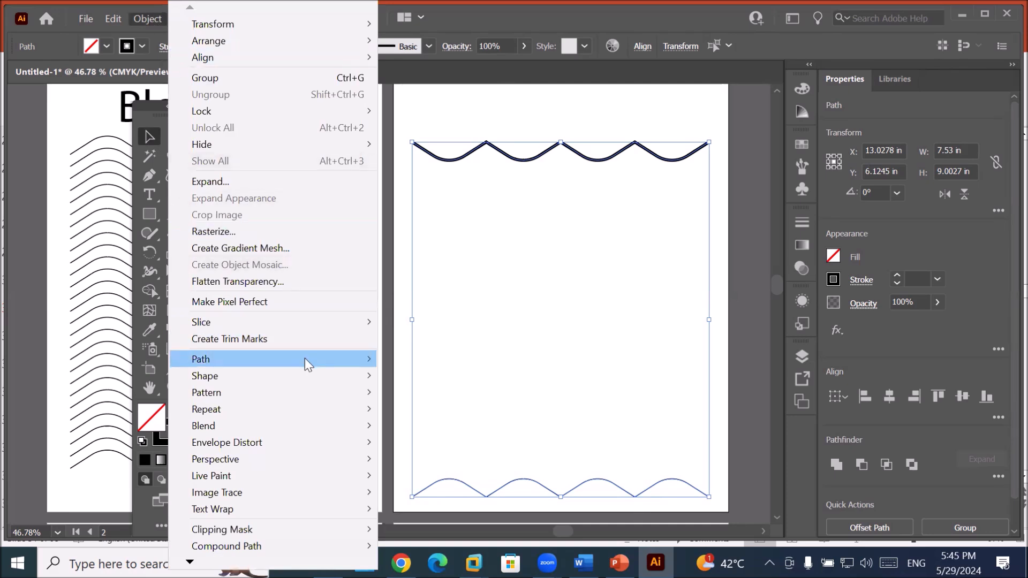
mouse_move(320, 426)
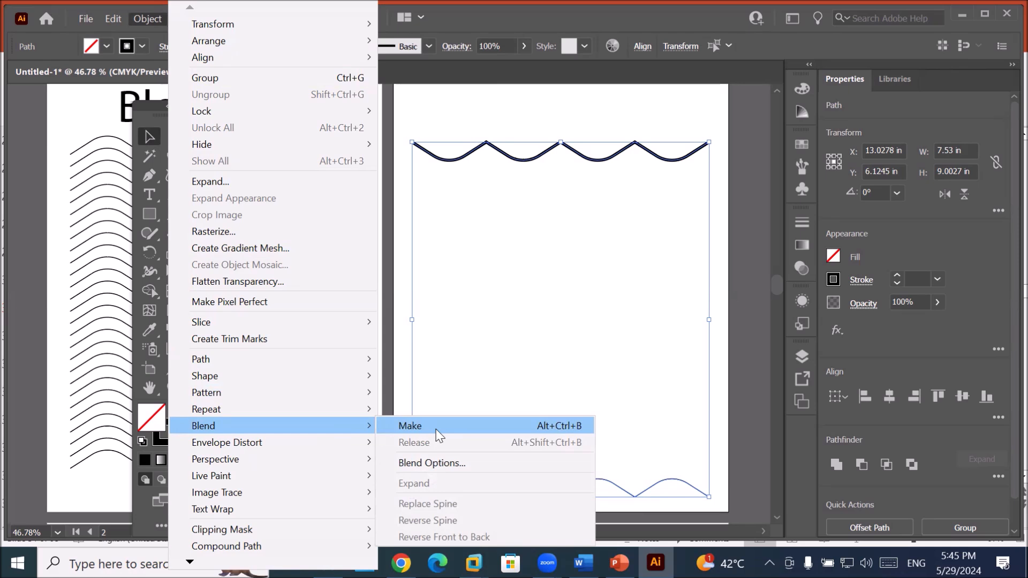
left_click(439, 436)
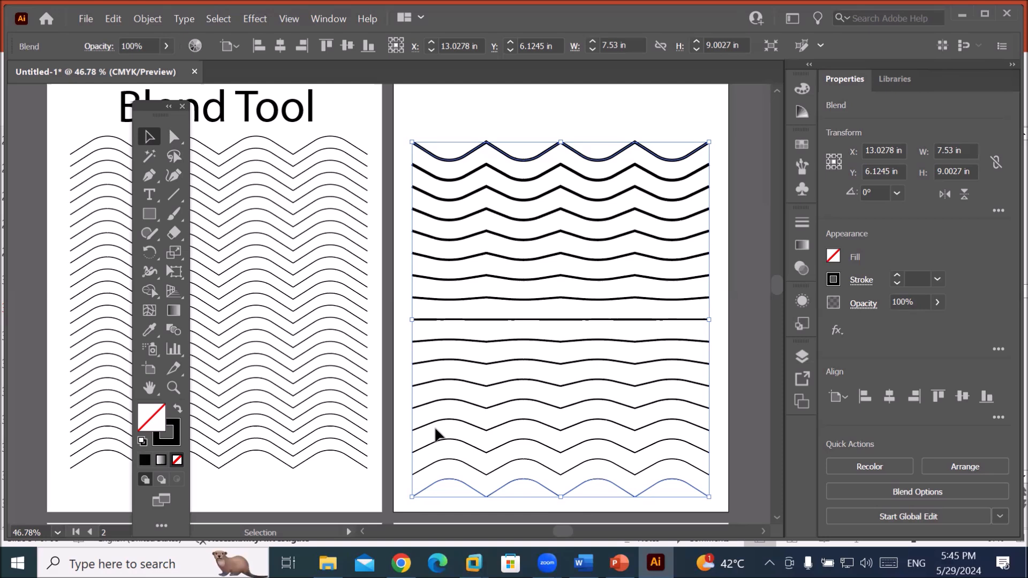
key("ctrl+z")
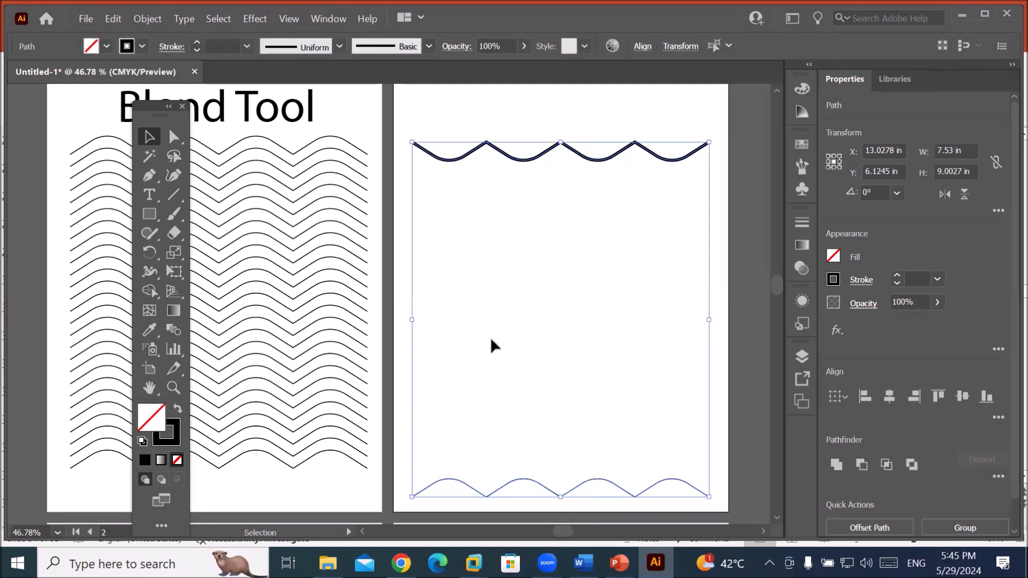
Give the bottom wavy path a red stroke.
left_click(565, 106)
left_click(544, 484)
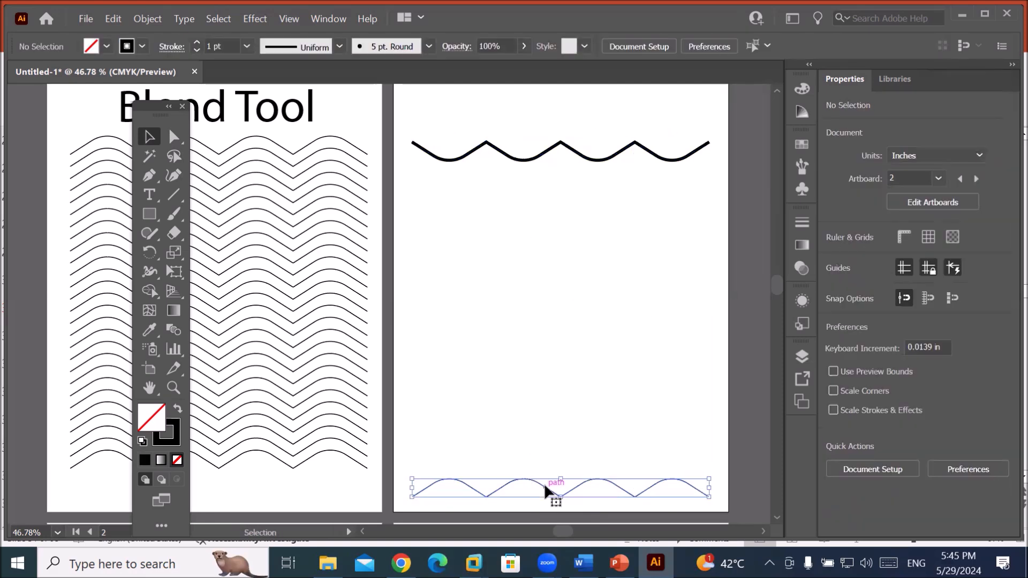
left_click(144, 48)
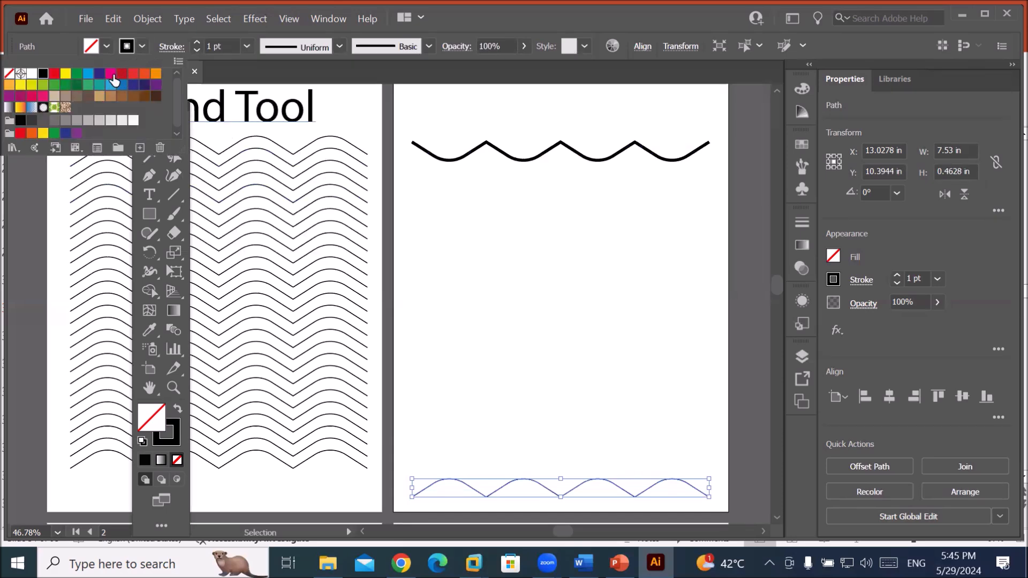
left_click(54, 74)
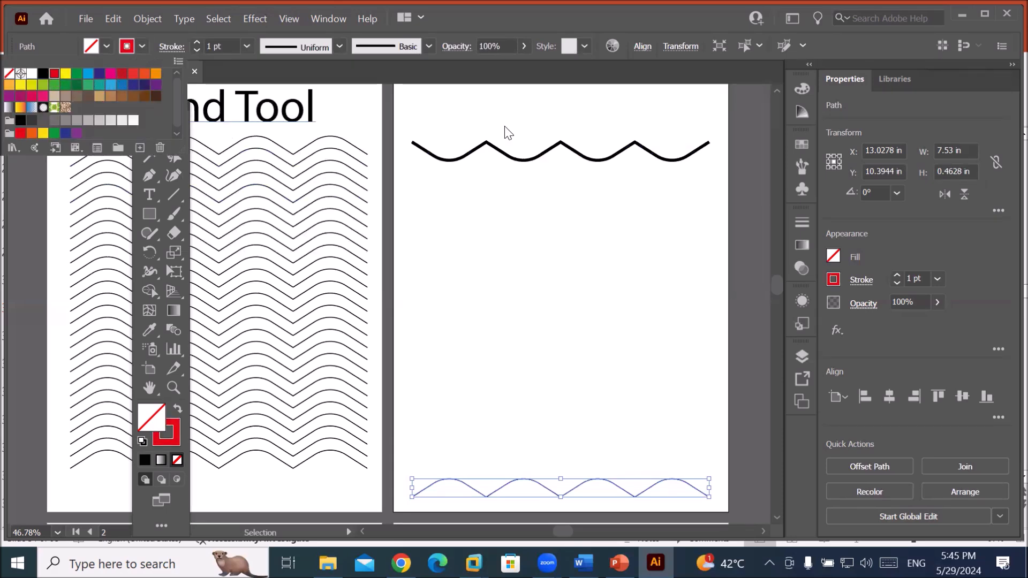
left_click(580, 156)
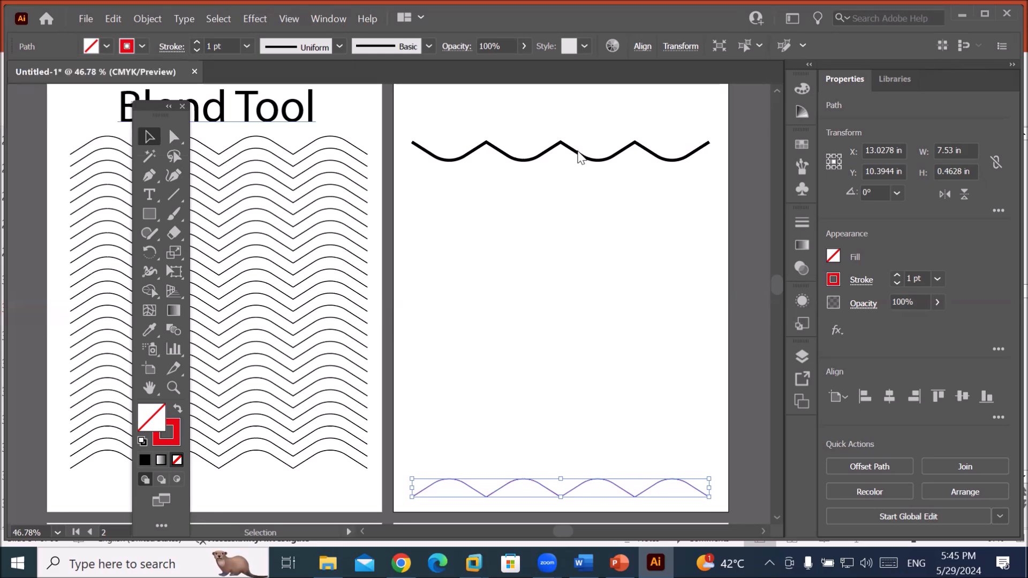
Give the top wavy path a cyan stroke and deselect it.
left_click(579, 155)
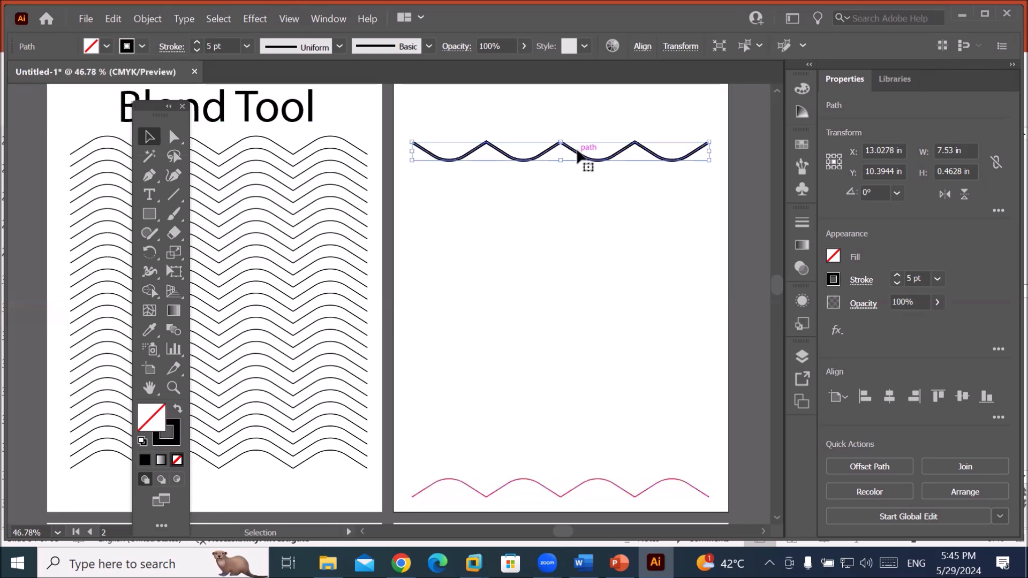
left_click(141, 46)
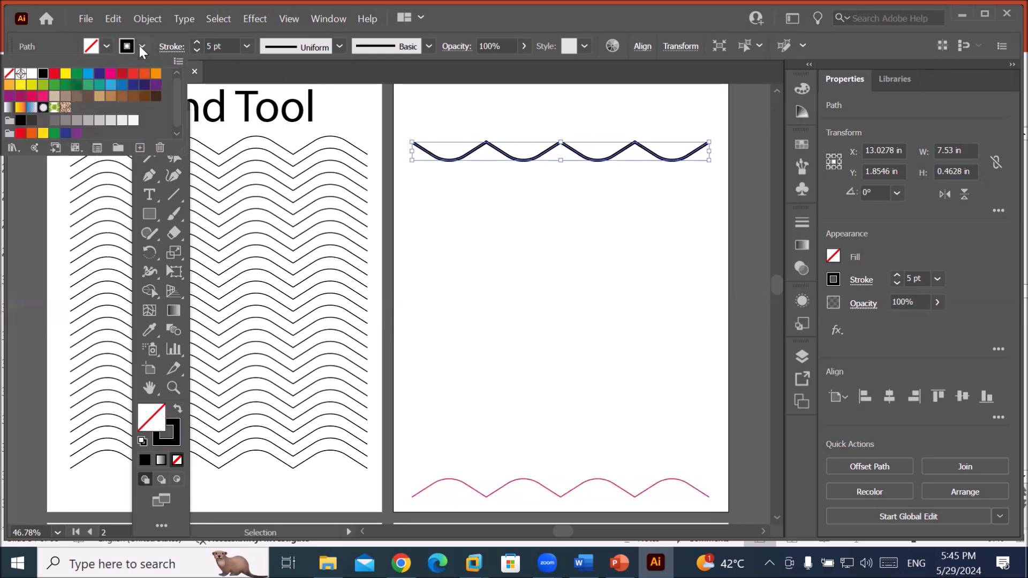
left_click(89, 75)
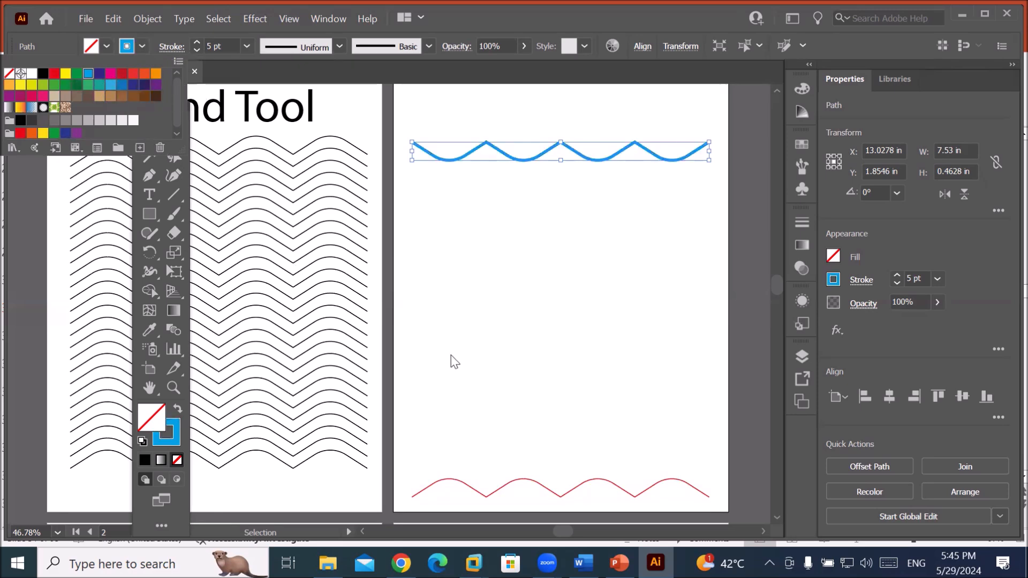
left_click(487, 114)
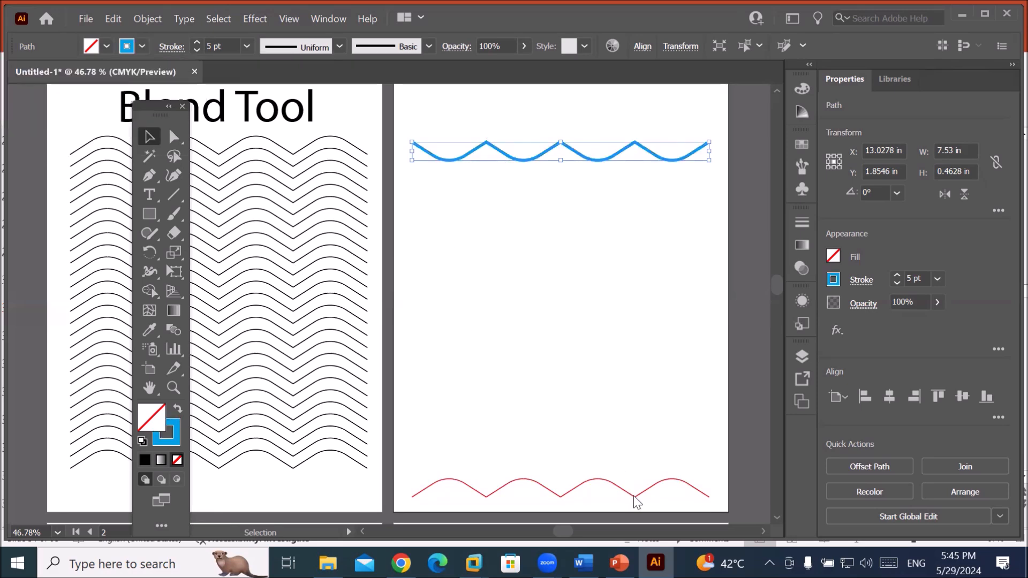
left_click(546, 102)
Marquee-select the cyan and red waves and blend them with Object > Blend > Make.
left_click_drag(536, 117, 635, 506)
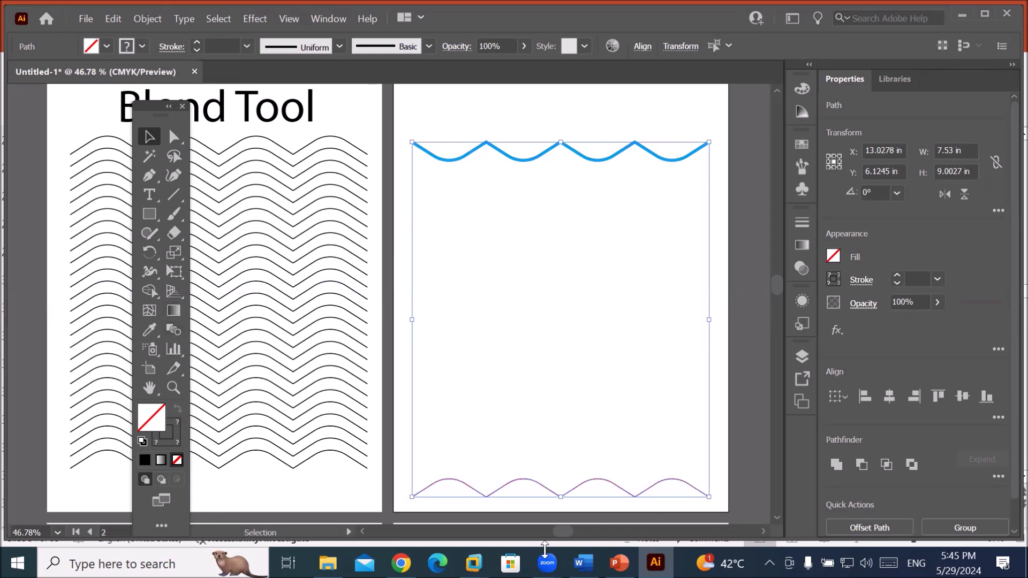
left_click(148, 20)
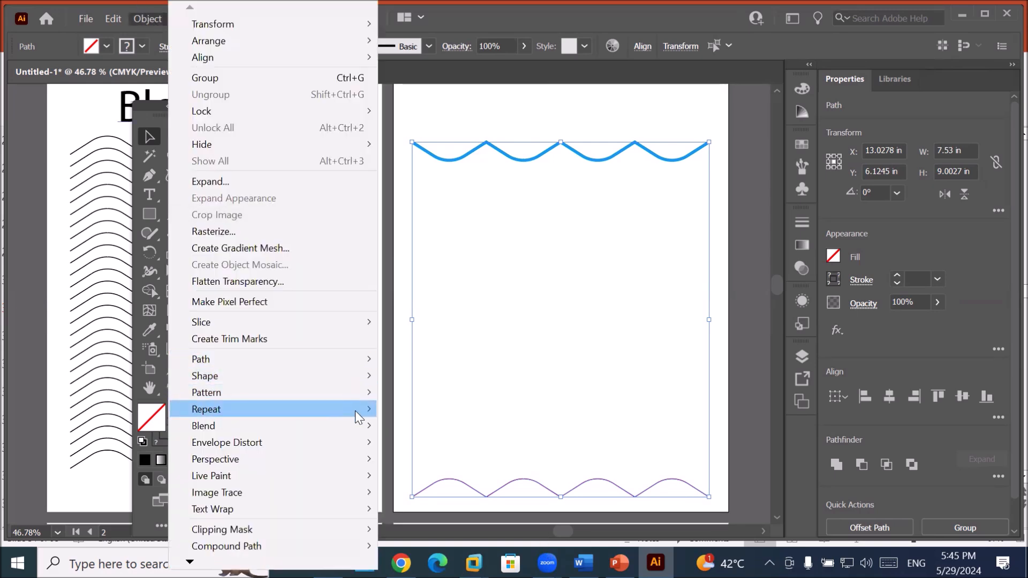
mouse_move(359, 424)
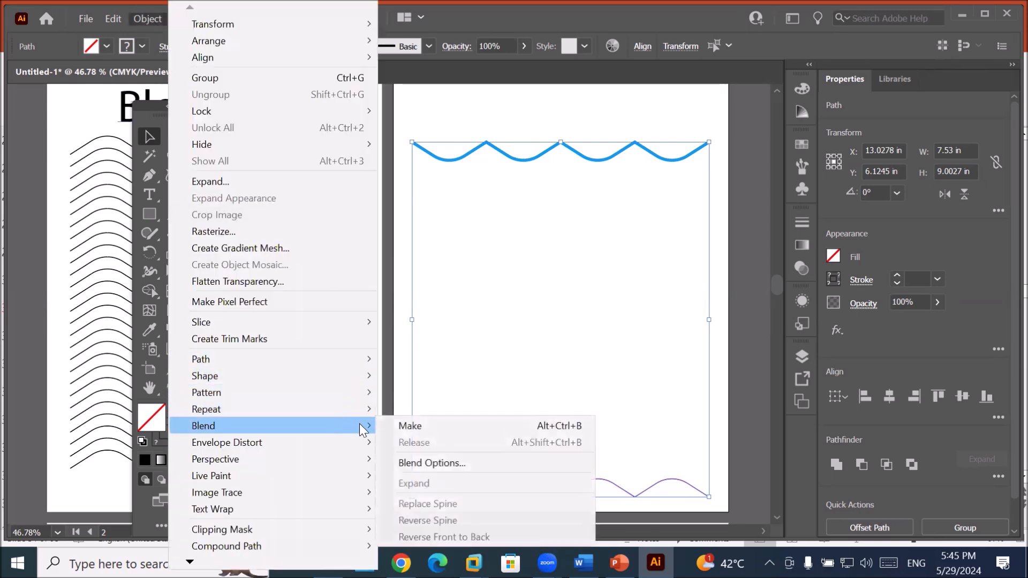
left_click(465, 427)
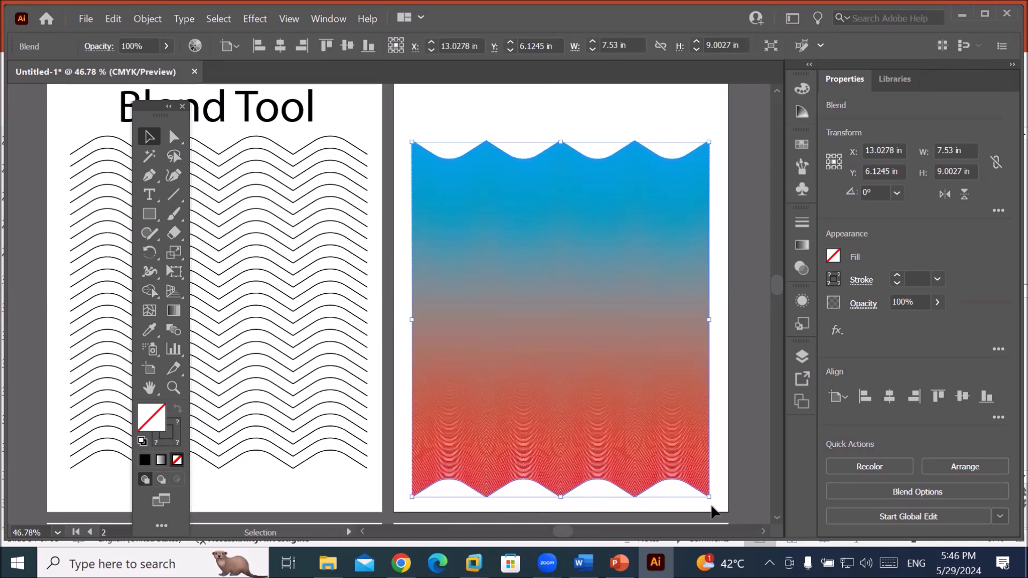
Set the wave blend's spacing to Specified Steps with 1000 steps.
left_click(148, 19)
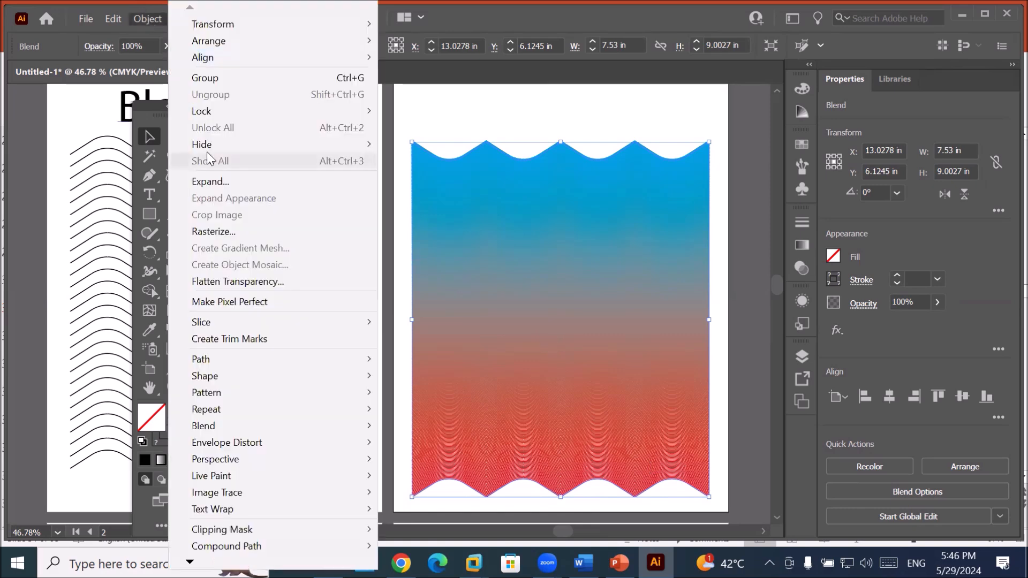
mouse_move(266, 425)
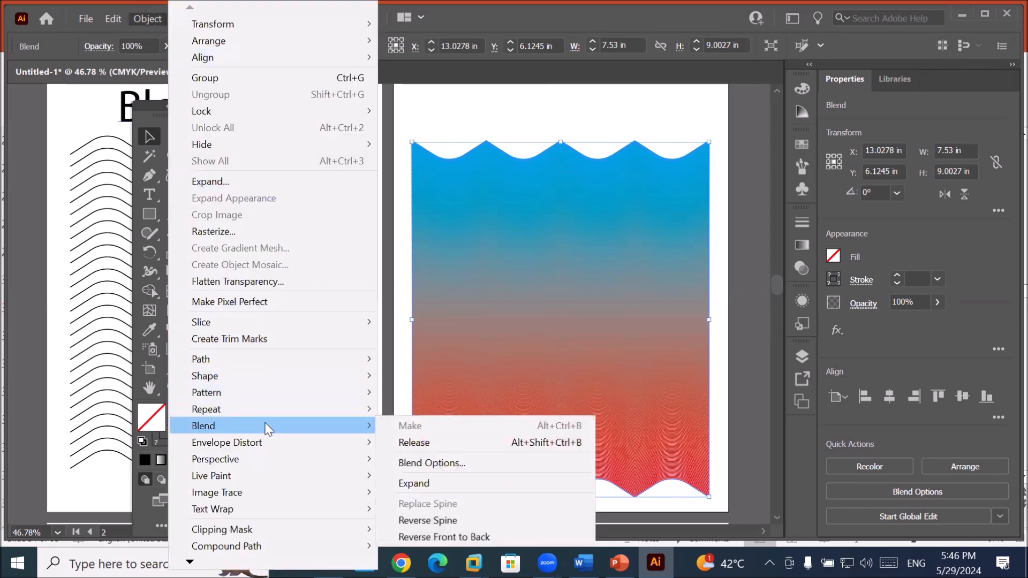
left_click(473, 469)
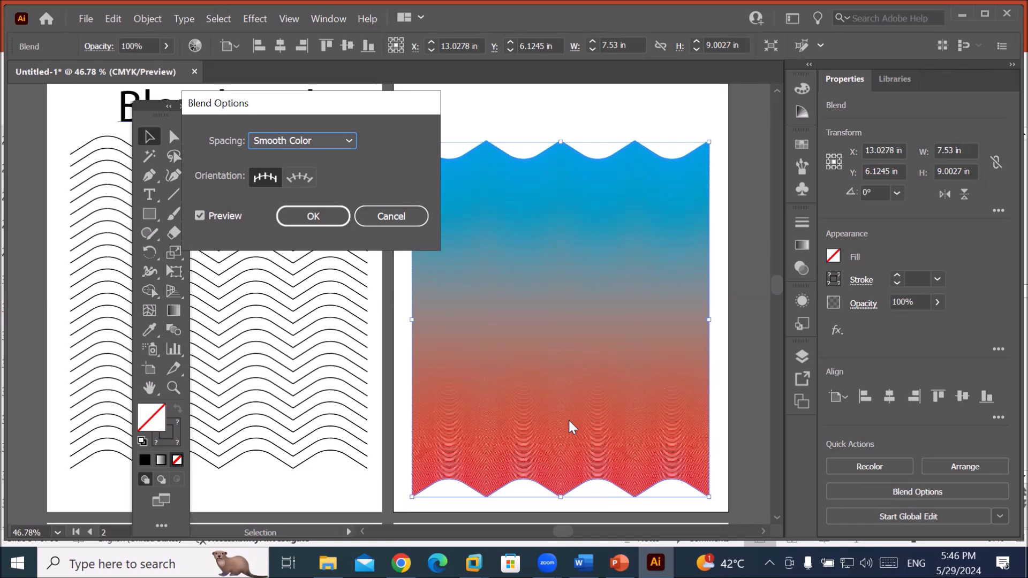
left_click(344, 141)
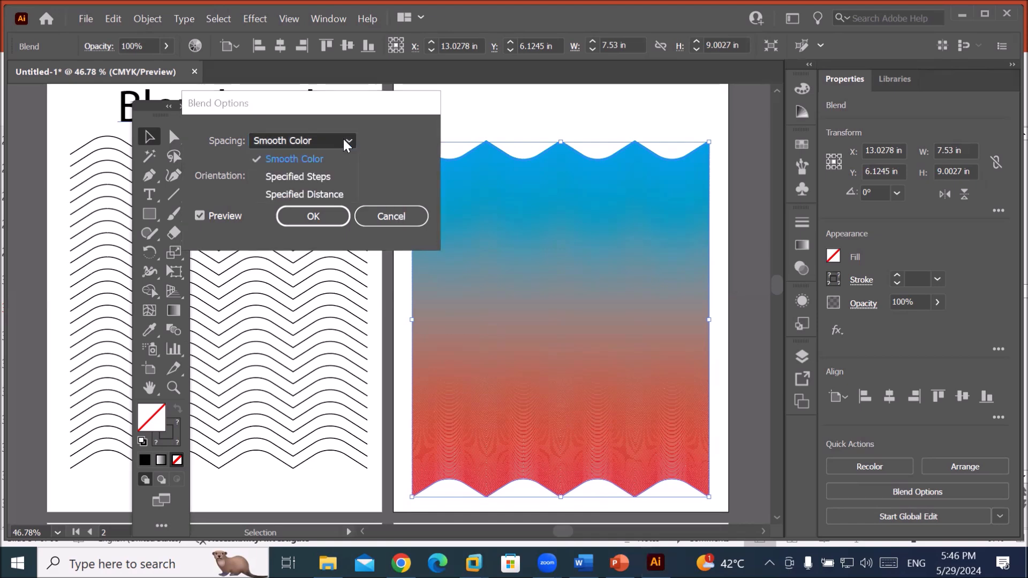
left_click(335, 177)
left_click(408, 140)
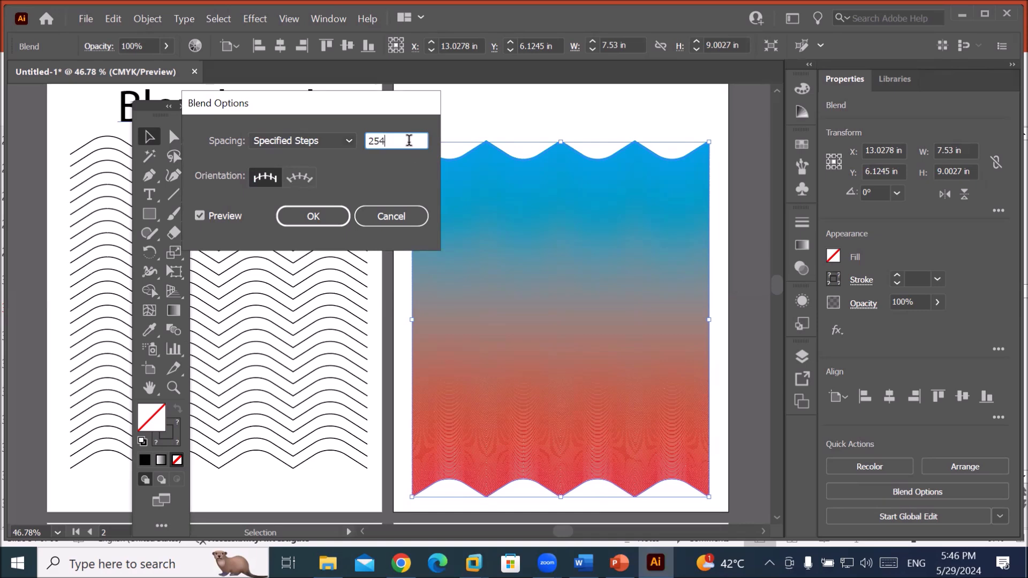
double_click(407, 140)
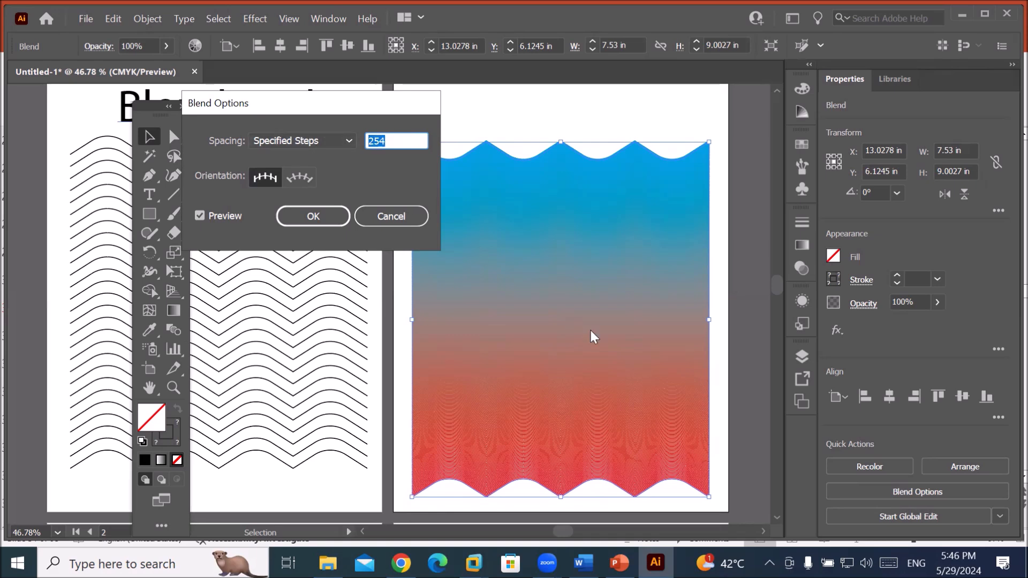
type("100")
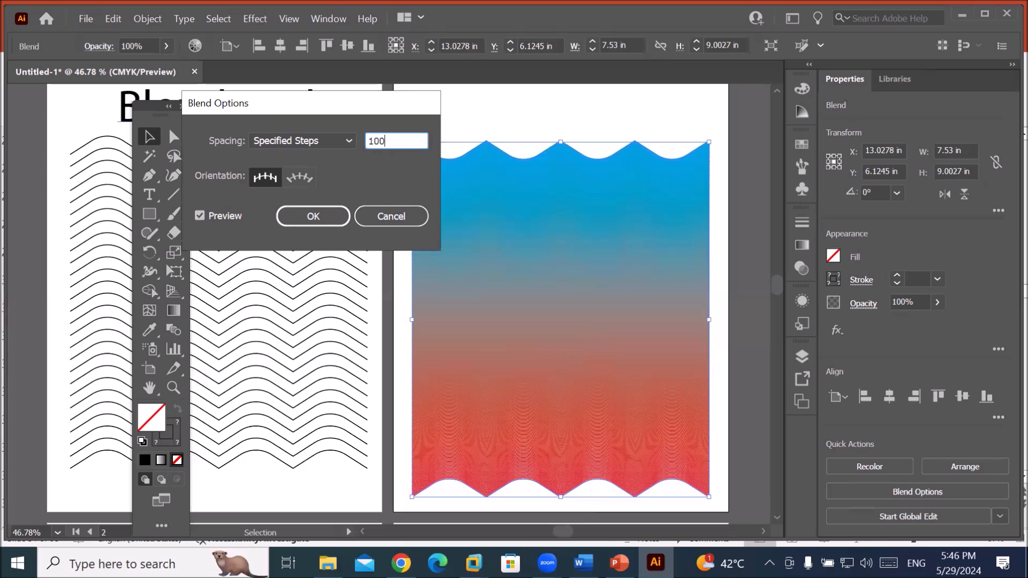
type("0")
left_click(323, 222)
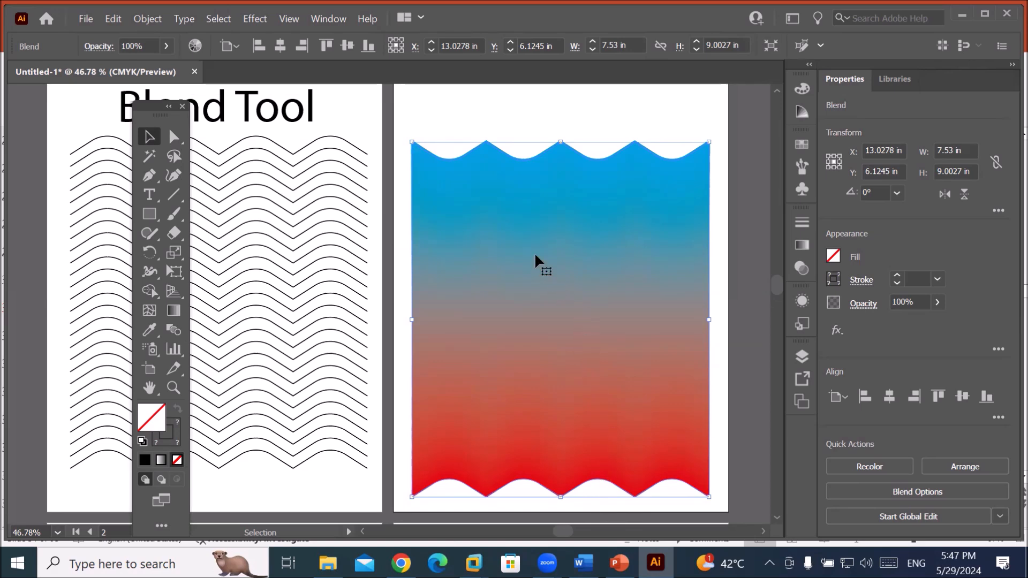
In Blend Options, try Smooth Color, then apply Specified Steps with a step count of 1.
left_click(153, 20)
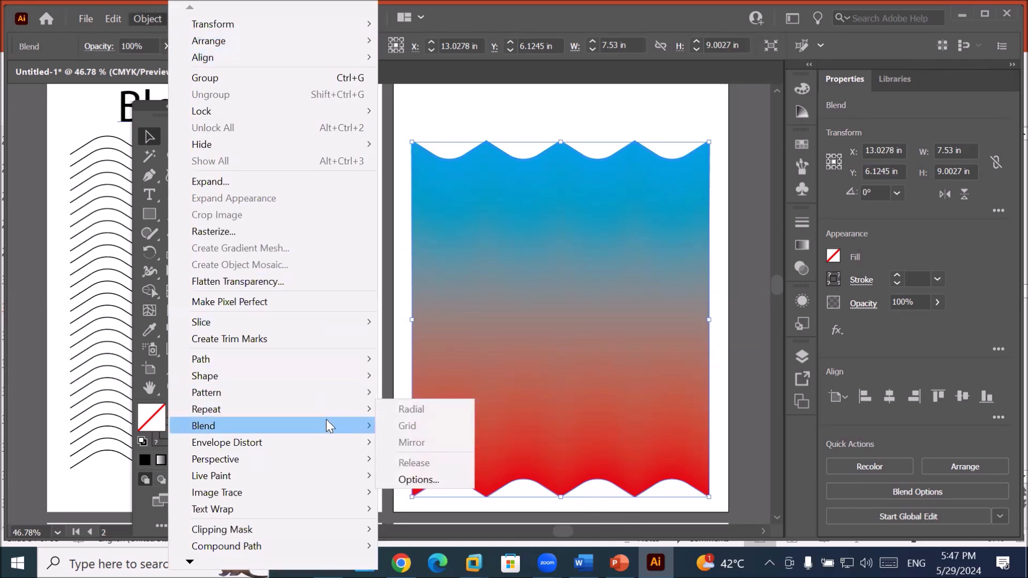
mouse_move(329, 420)
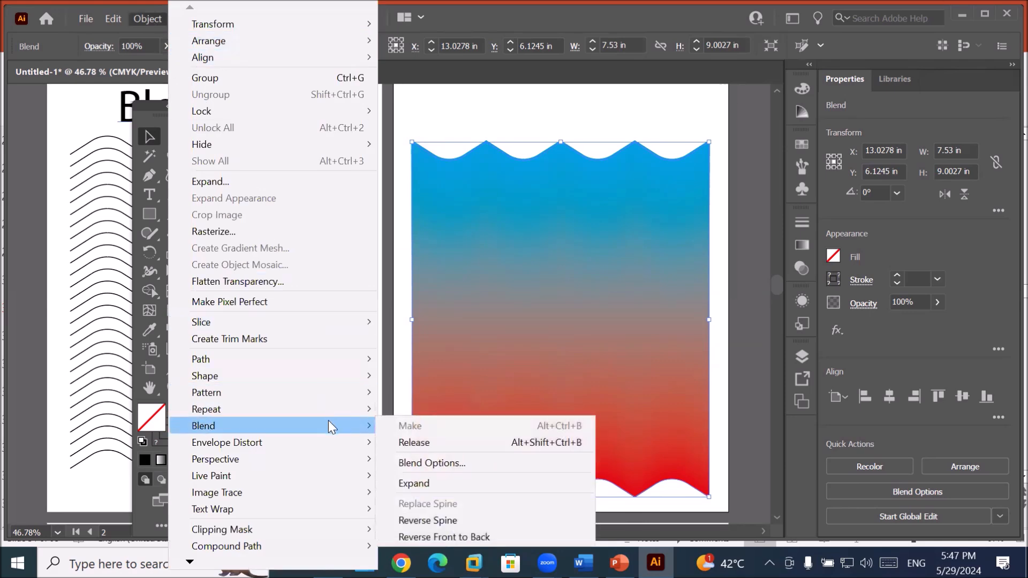
left_click(469, 463)
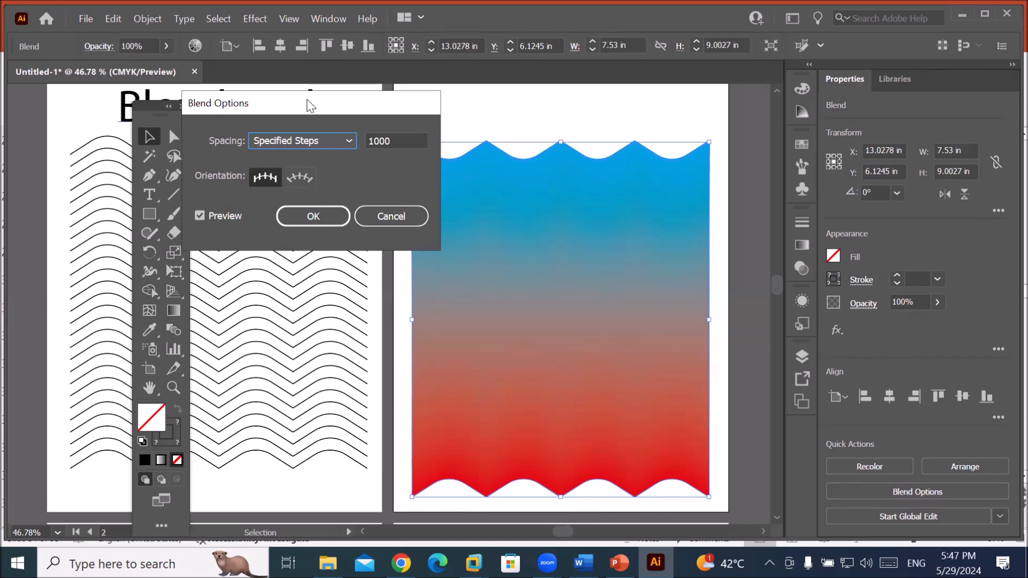
left_click_drag(307, 98, 310, 78)
left_click(349, 121)
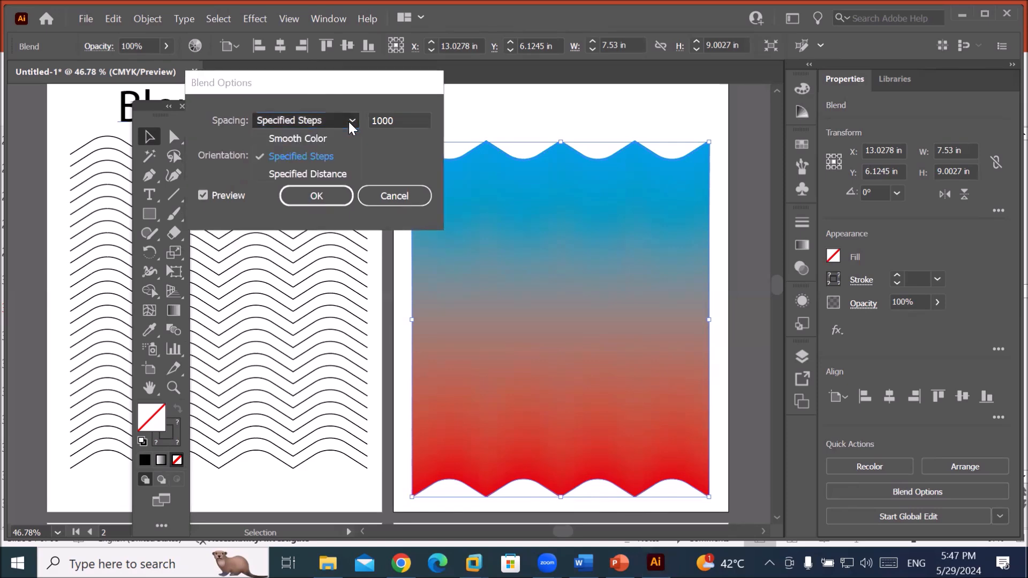
left_click(329, 140)
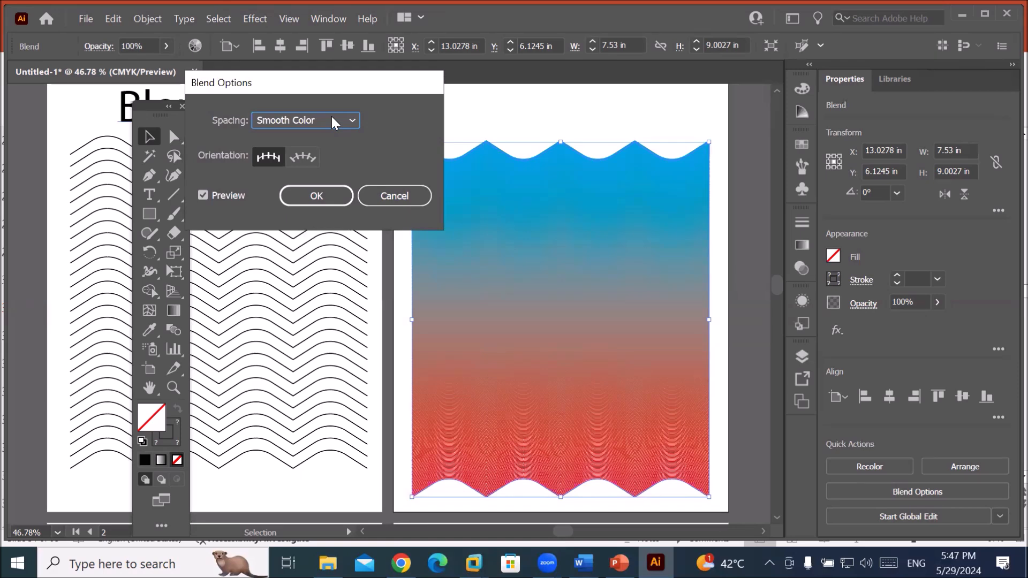
left_click(332, 117)
left_click(325, 155)
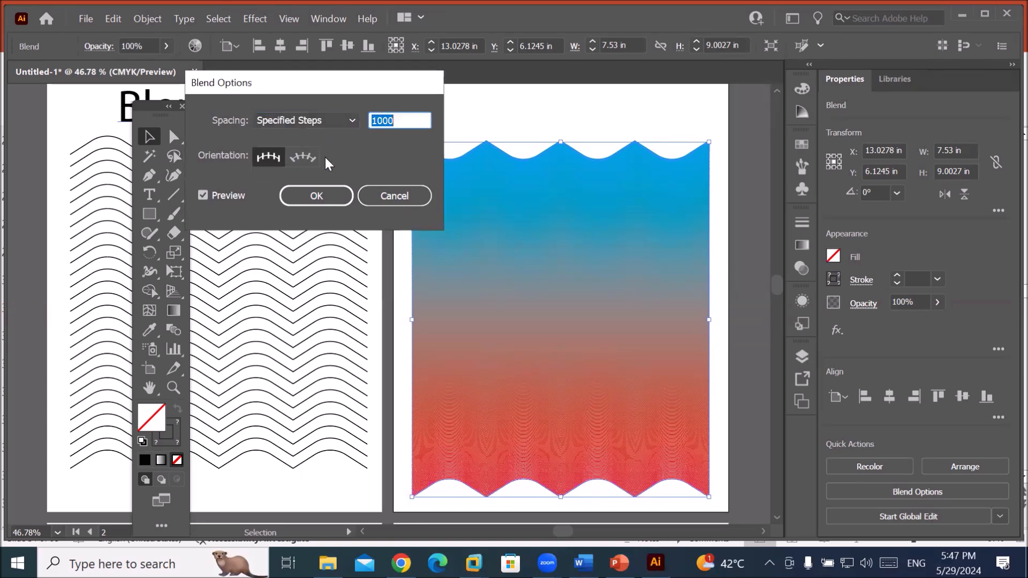
left_click(413, 123)
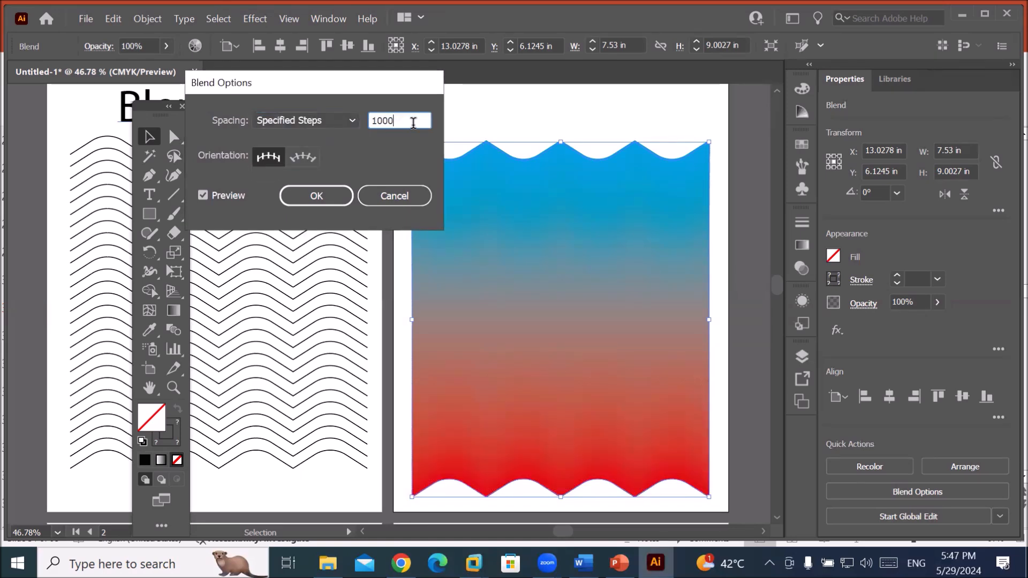
key("Down")
key("Down")
key("Down")
key("Down")
key("Down")
key("Down")
key("Down")
key("Down")
key("Down")
key("Down")
key("Down")
key("Down")
key("Down")
key("Down")
key("Down")
key("Down")
key("Down")
key("Down")
key("Down")
key("Down")
key("Down")
key("Down")
key("Down")
key("Down")
key("Down")
key("Down")
key("Down")
key("Down")
key("Down")
key("Down")
key("Down")
key("Down")
key("Down")
key("Down")
key("Down")
key("Down")
key("Down")
key("Down")
key("Down")
key("Down")
key("Down")
type("1")
left_click(340, 196)
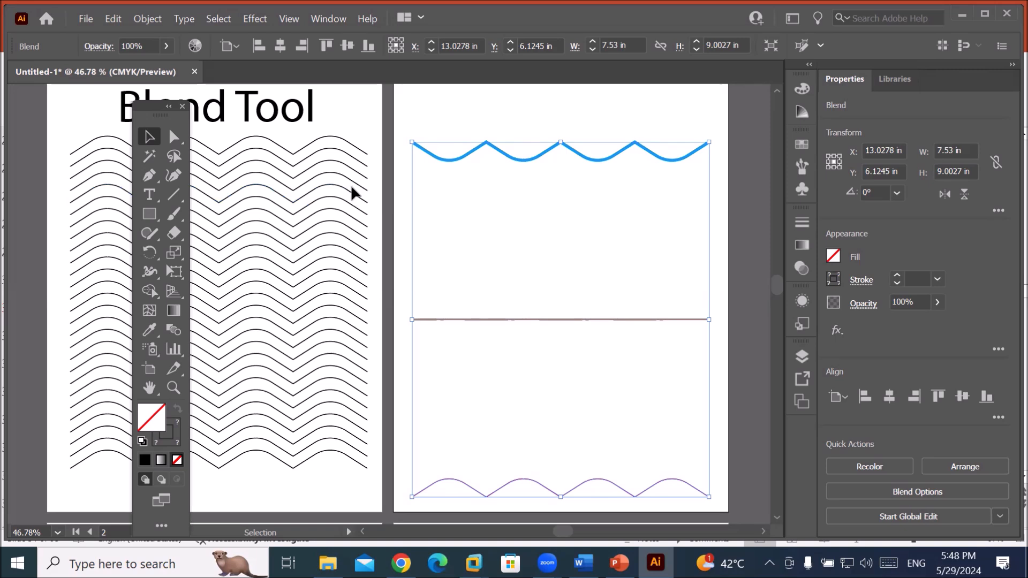
Reopen Blend Options and nudge the step count up and down, settling on 41.
left_click(149, 22)
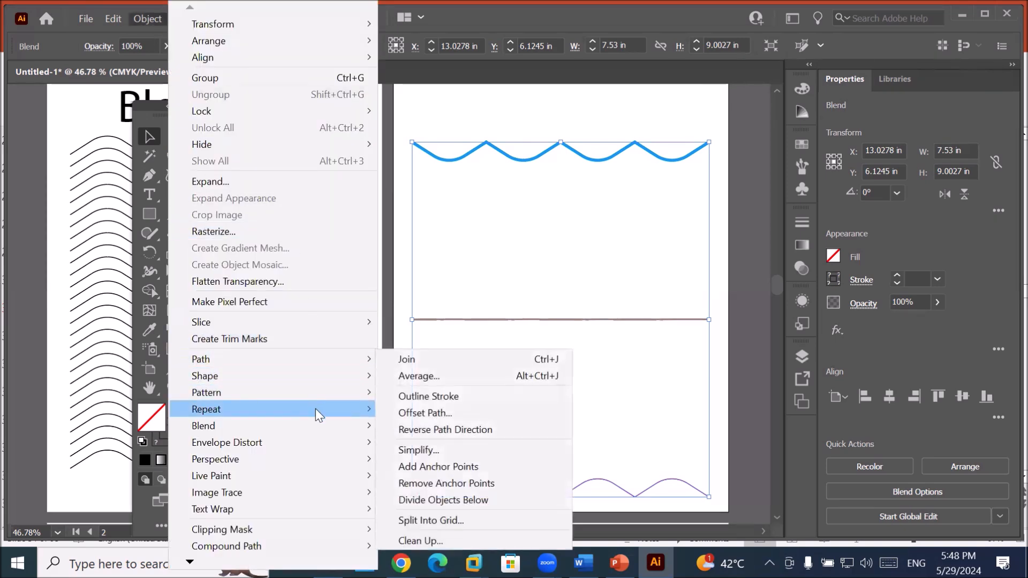
mouse_move(319, 425)
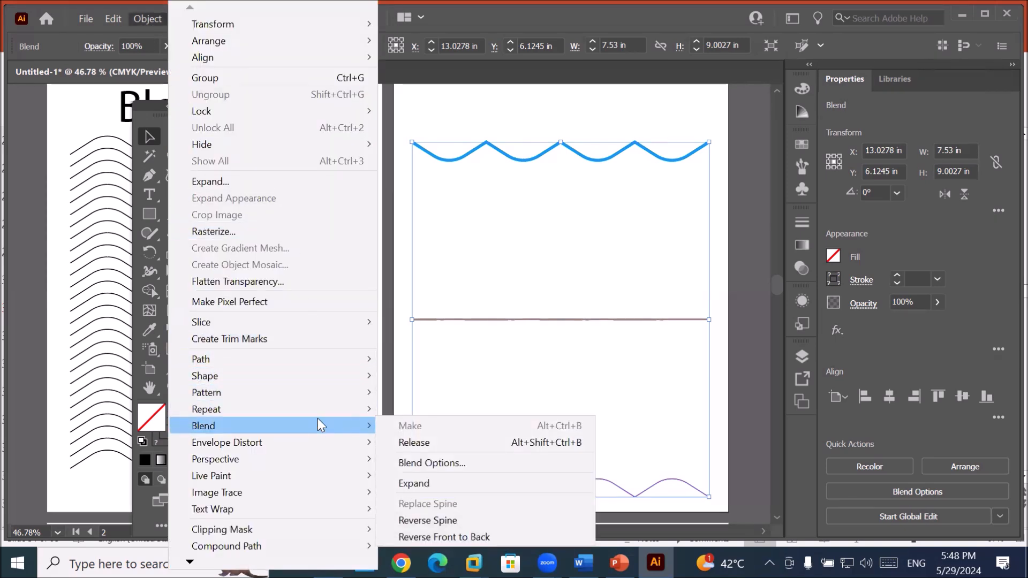
left_click(435, 463)
left_click(384, 120)
key("Up")
key("Up")
key("Up")
key("Up")
key("Up")
key("Up")
key("Up")
key("Up")
key("Up")
key("Up")
key("Up")
key("Up")
key("Up")
key("Up")
key("Up")
key("Up")
key("Up")
key("Up")
key("Up")
key("Up")
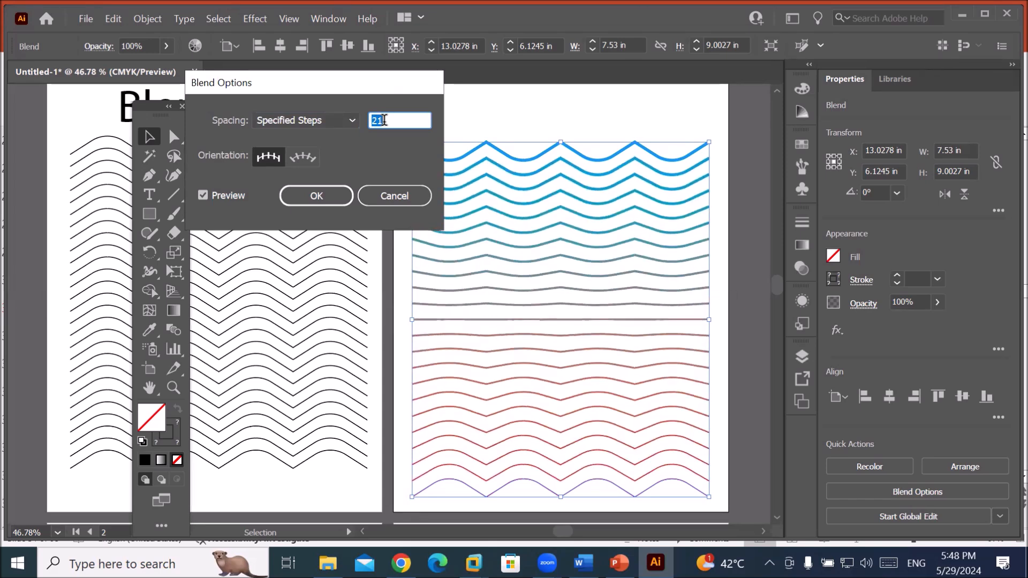
key("Up")
key("Up")
key("Up")
key("Up")
key("Up")
key("Up")
key("Up")
key("Up")
key("Up")
key("Up")
key("Up")
key("Up")
key("Up")
key("Up")
key("Up")
key("Up")
key("Up")
key("Up")
key("Up")
key("Up")
key("Up")
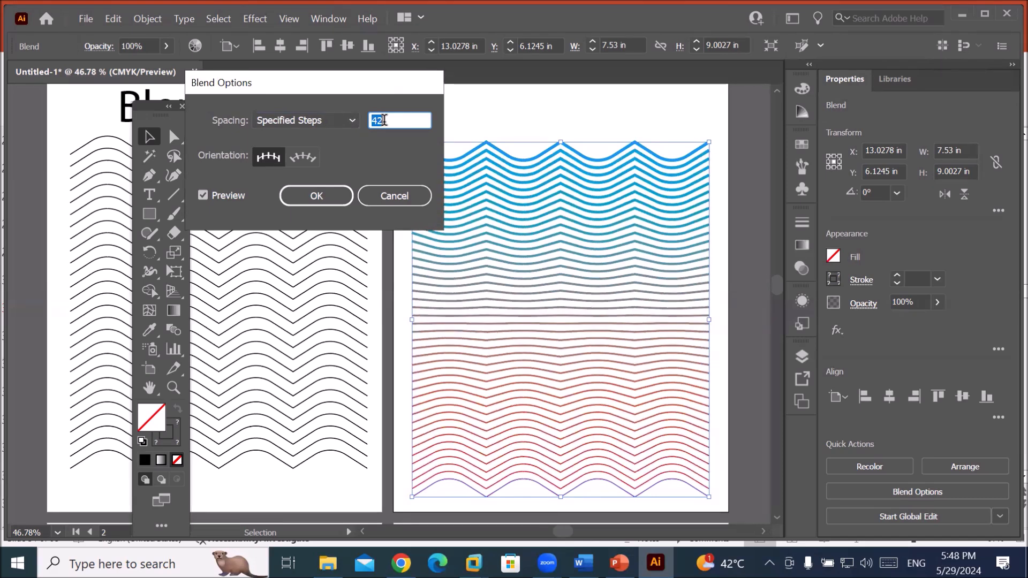
key("Down")
key("Down")
key("Down")
key("Down")
key("Down")
key("Down")
key("Down")
key("Down")
key("Down")
key("Down")
key("Down")
key("Down")
key("Down")
key("Down")
key("Down")
key("Down")
key("Down")
key("Down")
key("Down")
key("Down")
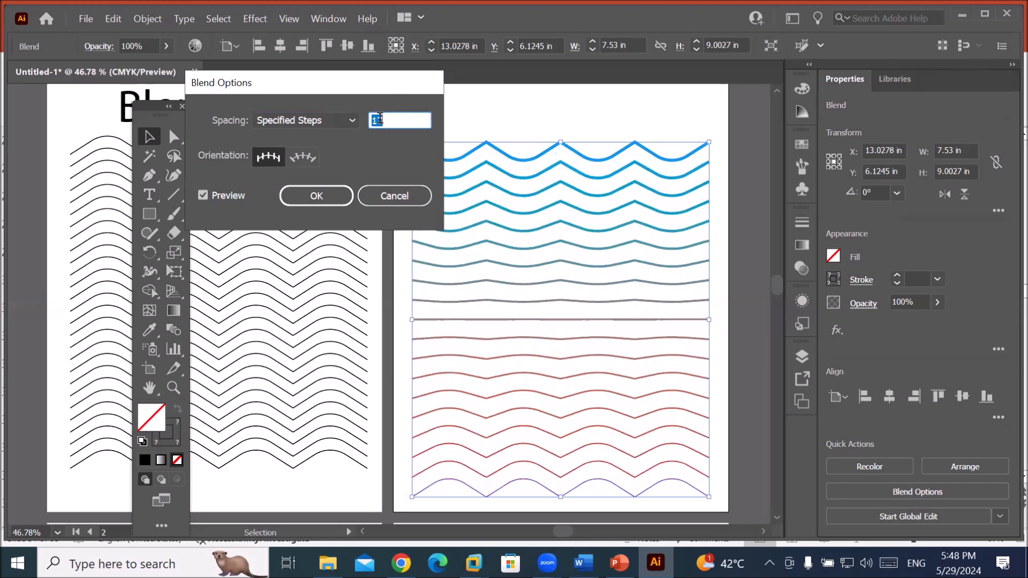
key("Up")
key("Up")
key("Up")
key("Up")
key("Up")
key("Up")
key("Up")
key("Up")
key("Up")
key("Up")
key("Up")
key("Up")
key("Up")
key("Up")
key("Up")
key("Up")
key("Up")
key("Up")
key("Up")
key("Up")
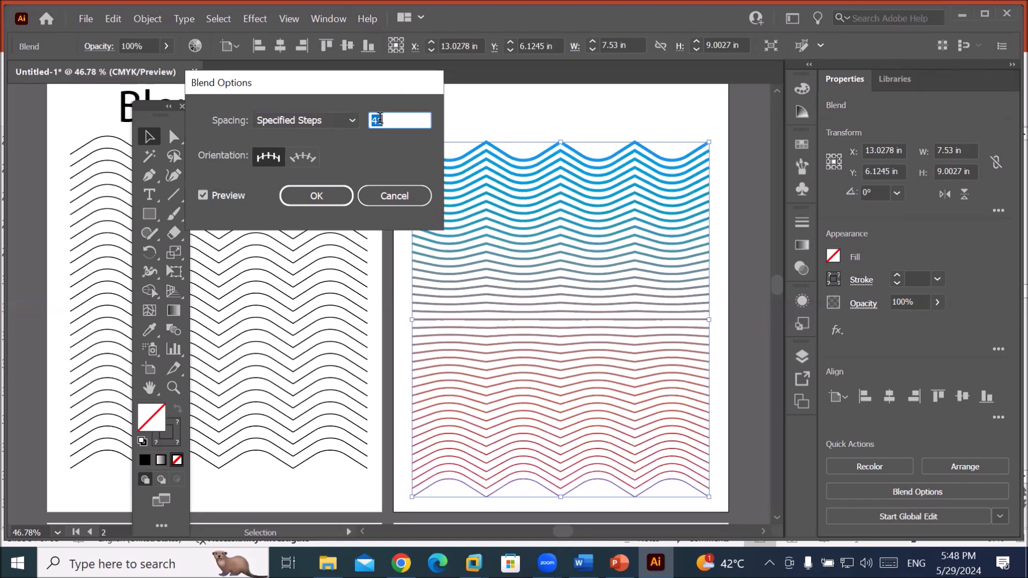
key("Down")
Toggle blend spacing between Smooth Color and 41 Specified Steps to compare previews.
left_click(314, 119)
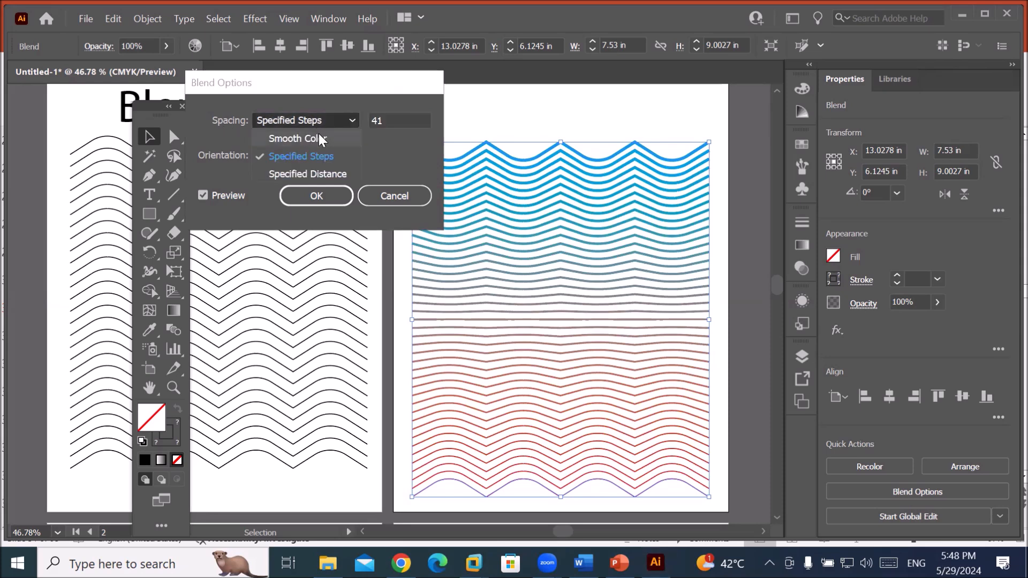
left_click(320, 138)
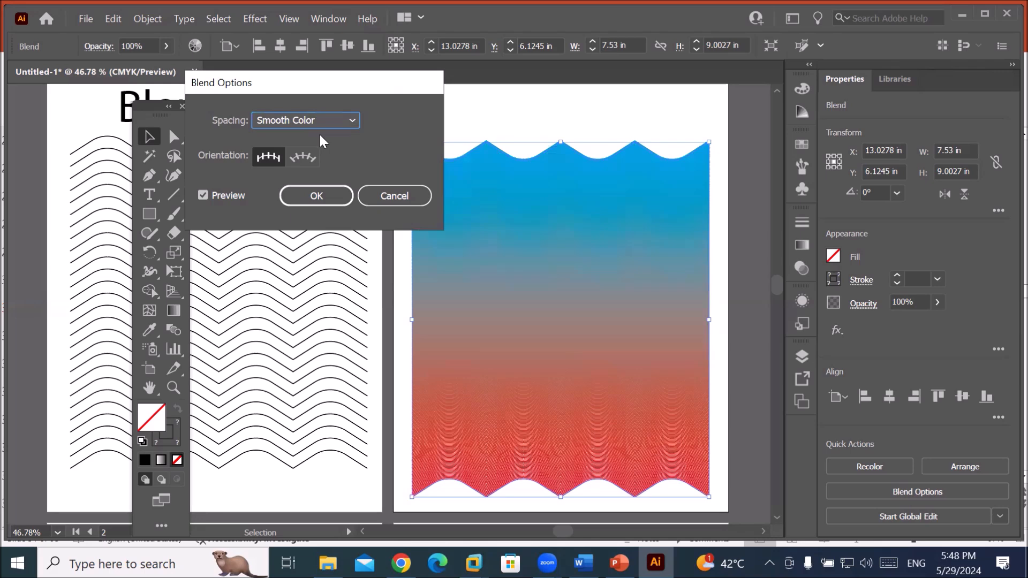
left_click(327, 123)
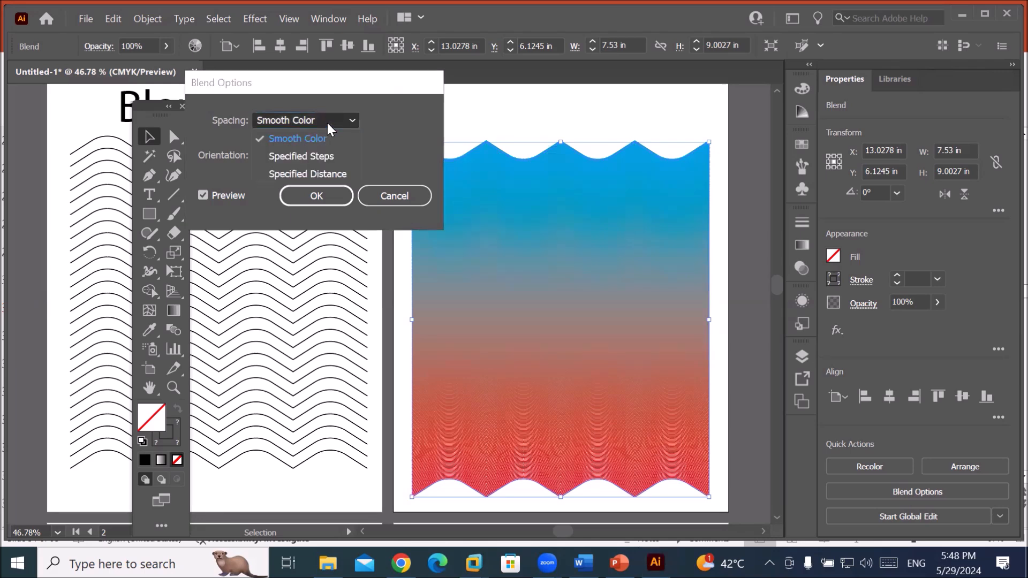
left_click(329, 154)
left_click(403, 121)
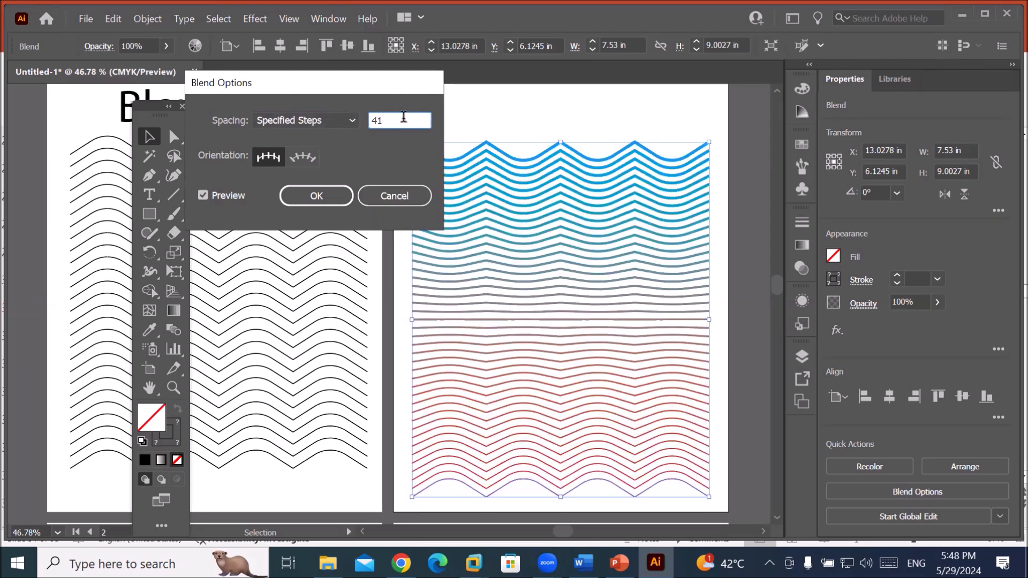
left_click(315, 123)
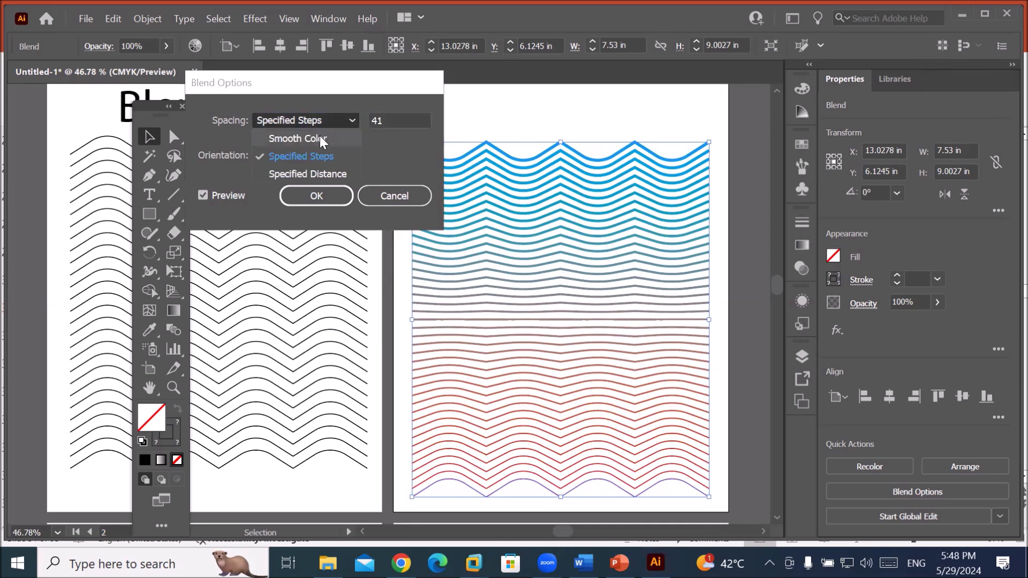
left_click(321, 138)
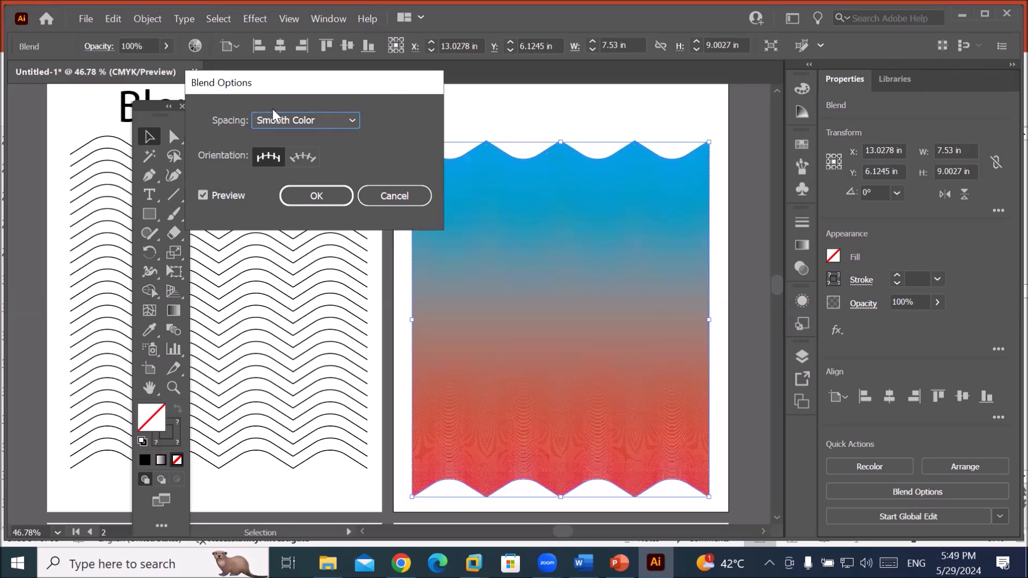
Switch back to Specified Steps and raise the blend step count to 106.
left_click(352, 122)
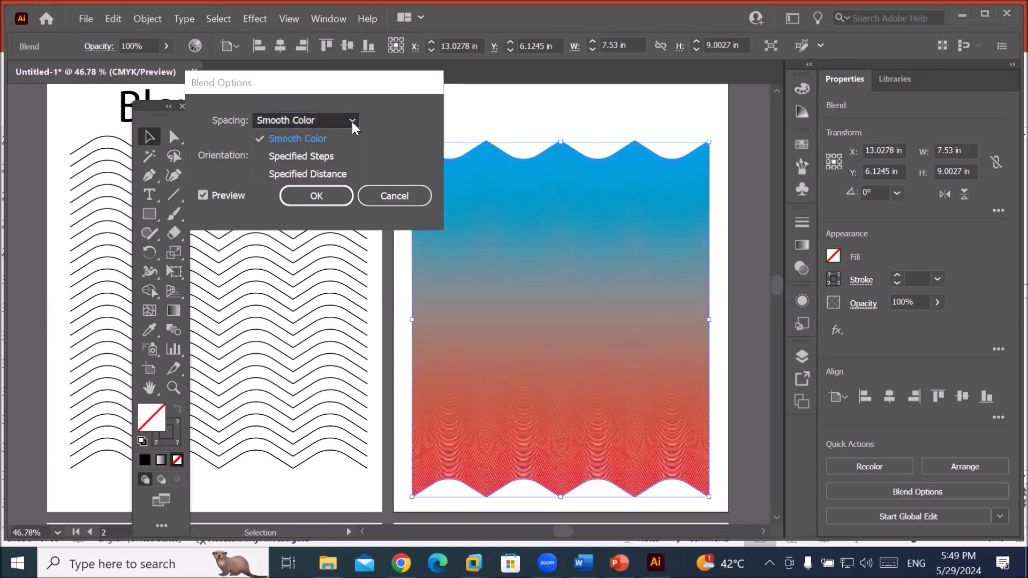
left_click(342, 159)
left_click(400, 123)
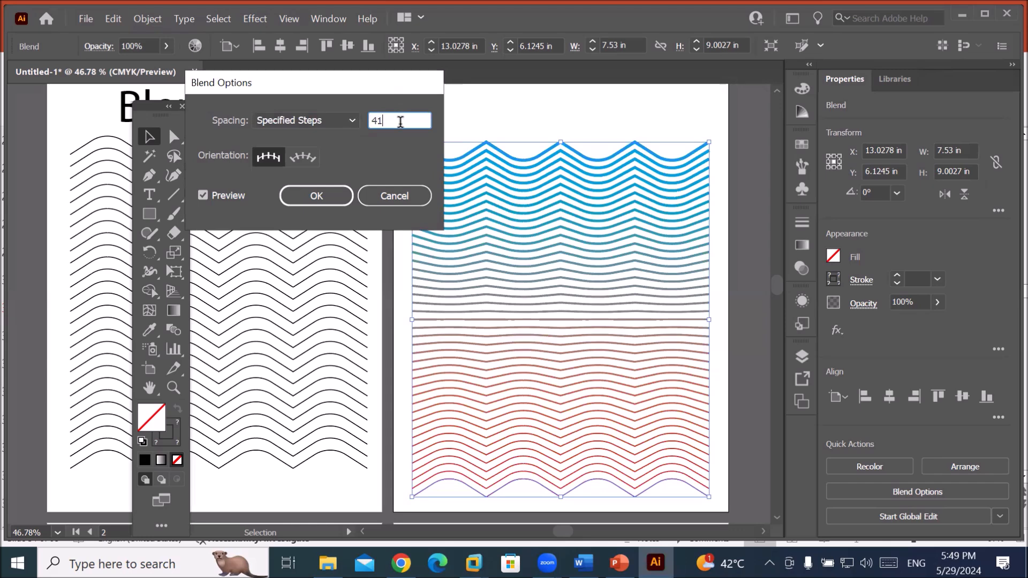
key("Up")
key("Up")
key("Up")
key("Up")
key("Up")
key("Up")
key("Up")
key("Up")
key("Up")
key("Up")
key("Up")
key("Up")
key("Up")
key("shift+Up")
key("shift+Up")
key("shift+Up")
key("shift+Up")
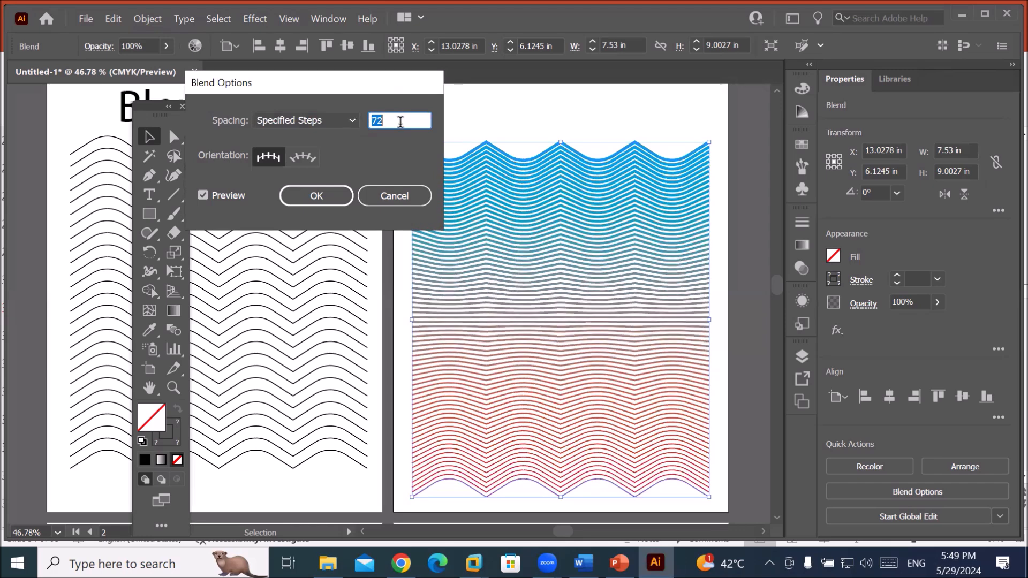
key("shift+Up")
key("Up")
key("Up")
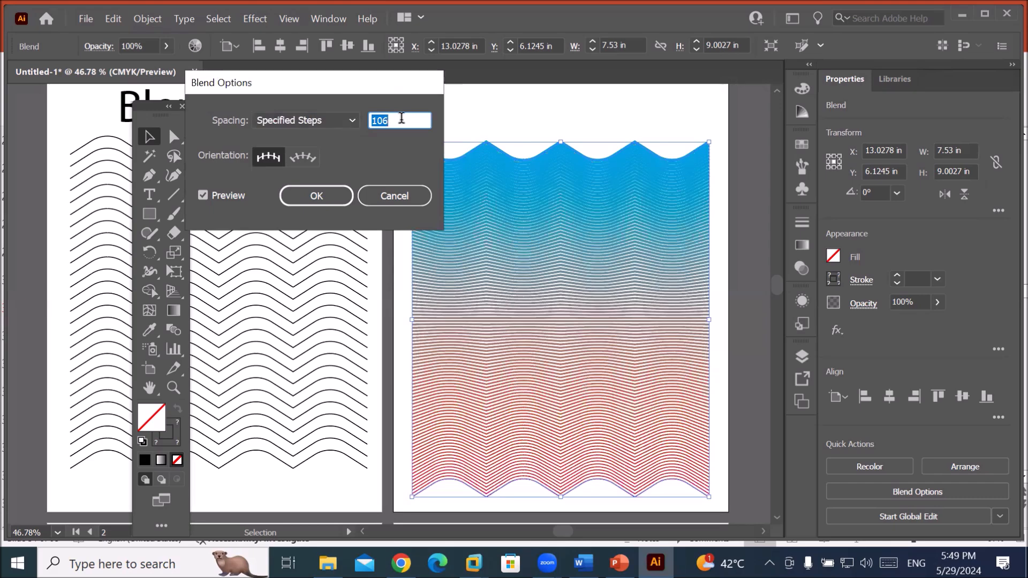
left_click(352, 123)
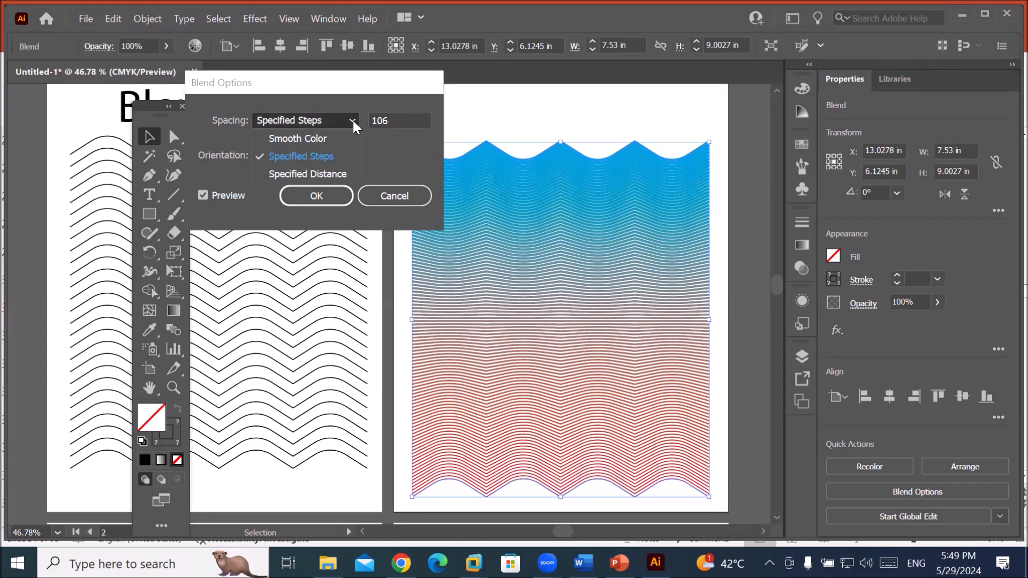
Switch spacing to Specified Distance and step it through 0.375, 0.25 and 0.125 in.
left_click(316, 171)
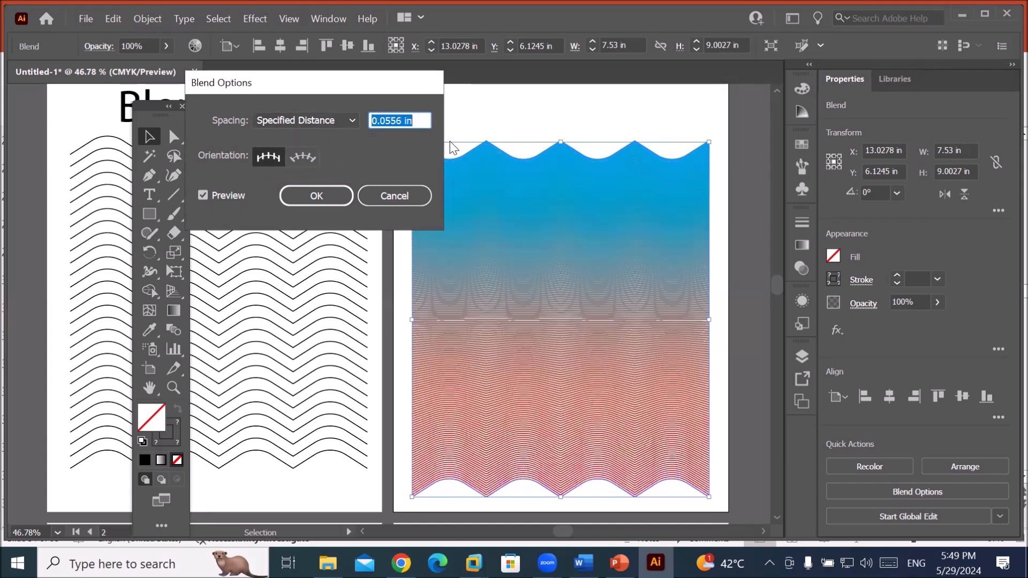
left_click(414, 118)
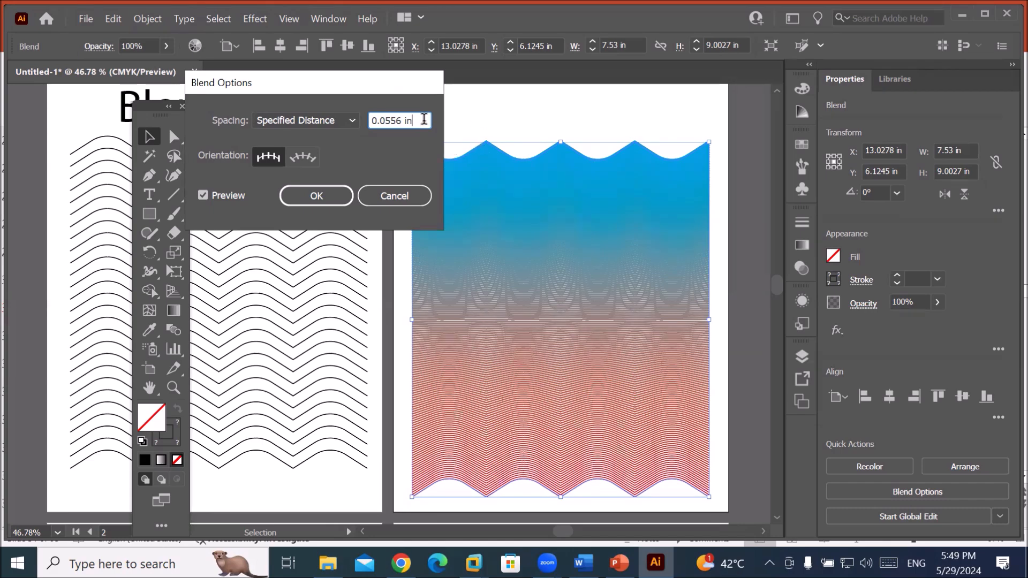
scroll(424, 120, "up", 4)
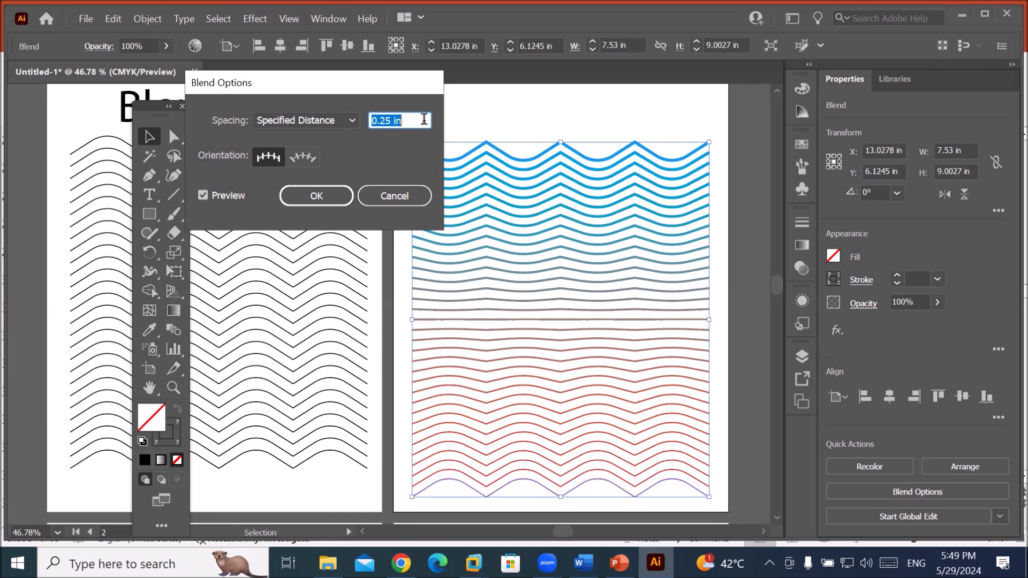
key("Up")
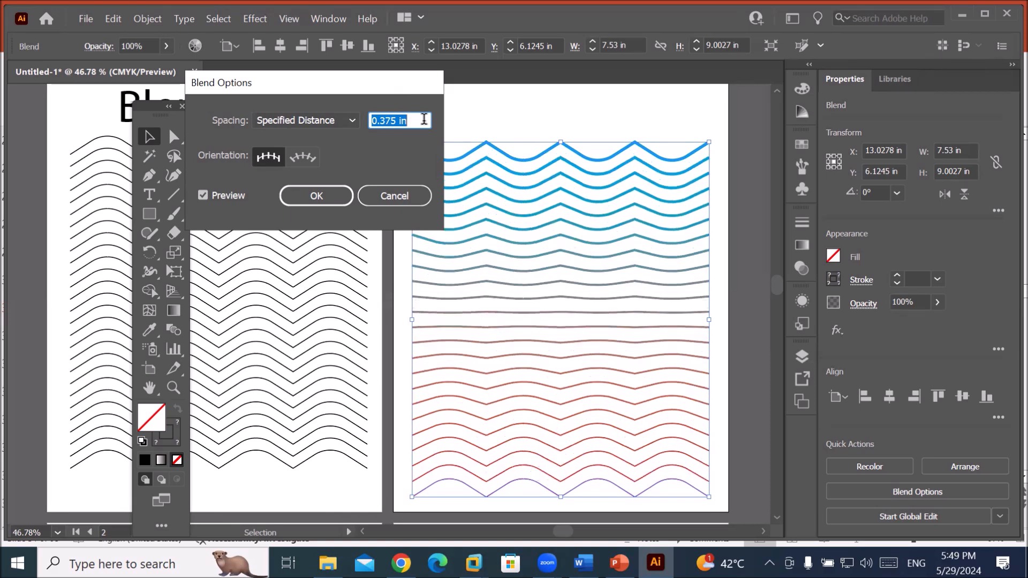
key("Down")
key("Down")
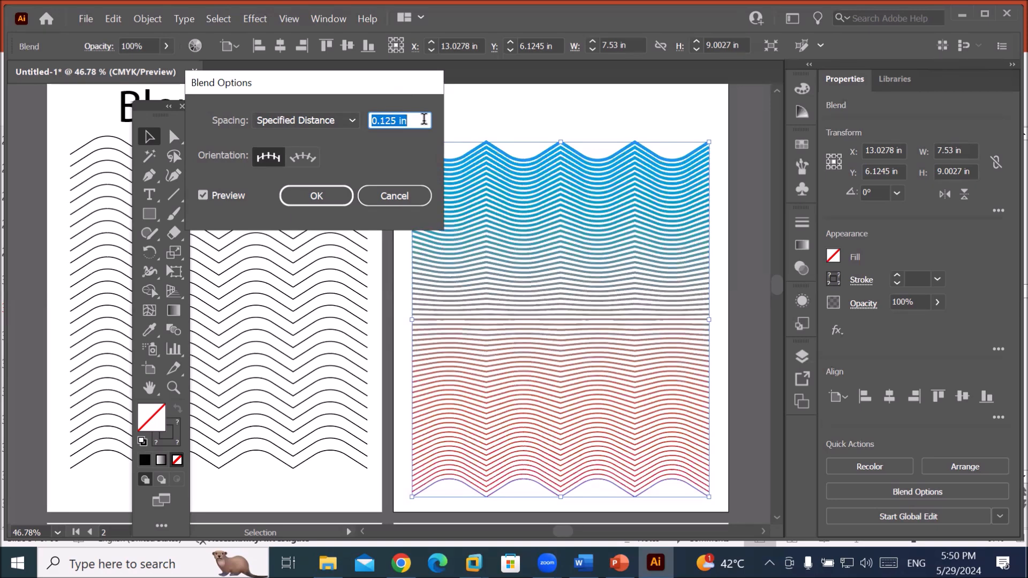
key("Down")
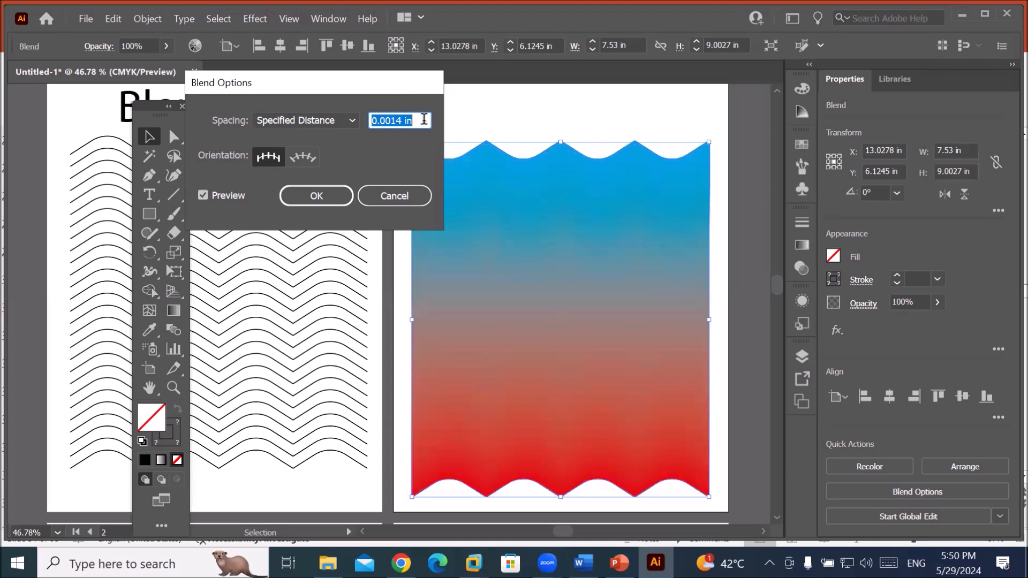
Keep Specified Distance spacing at 0.0014 in and confirm the Blend Options.
left_click(416, 122)
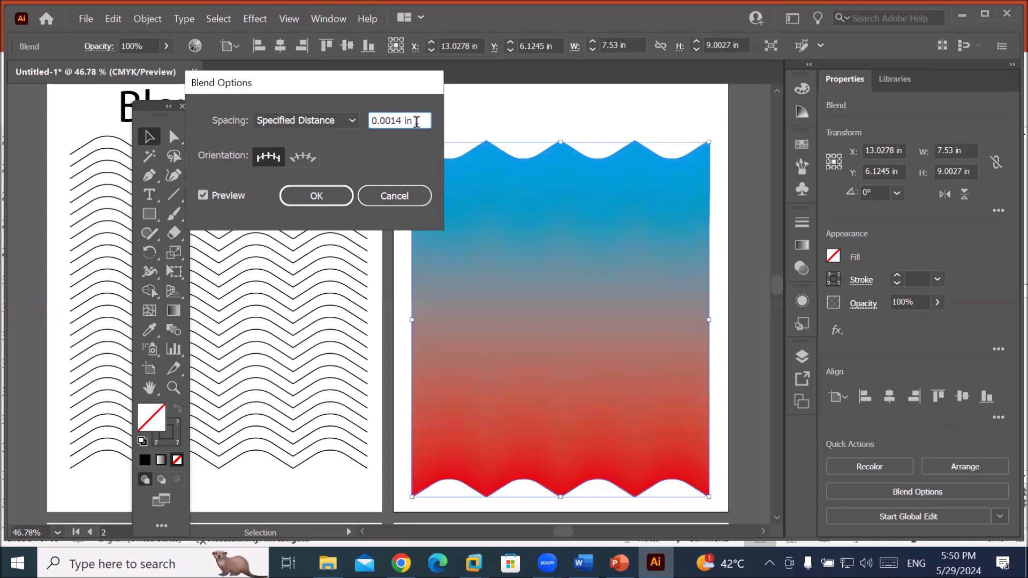
double_click(417, 122)
left_click(420, 121)
left_click(349, 123)
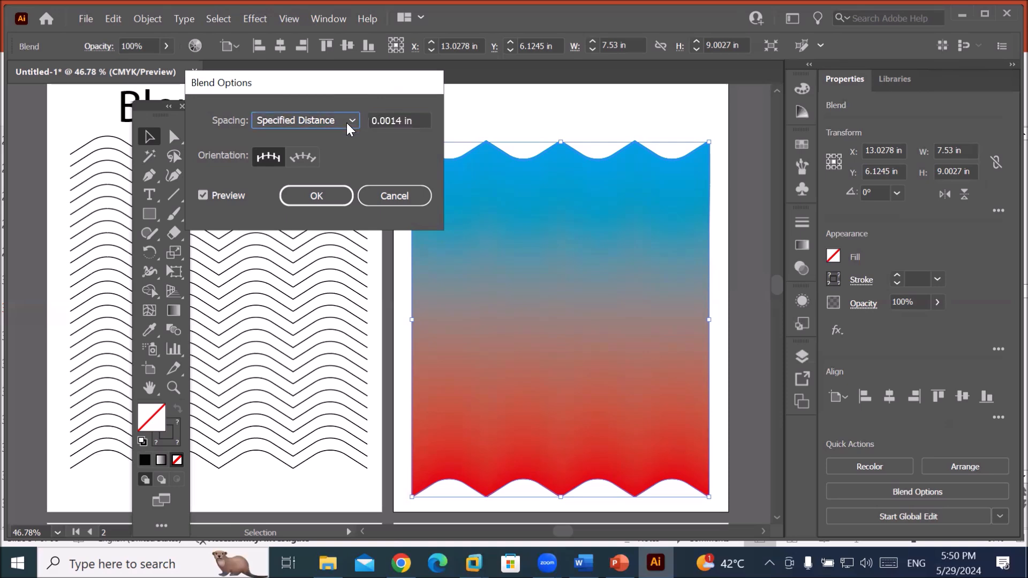
left_click(354, 123)
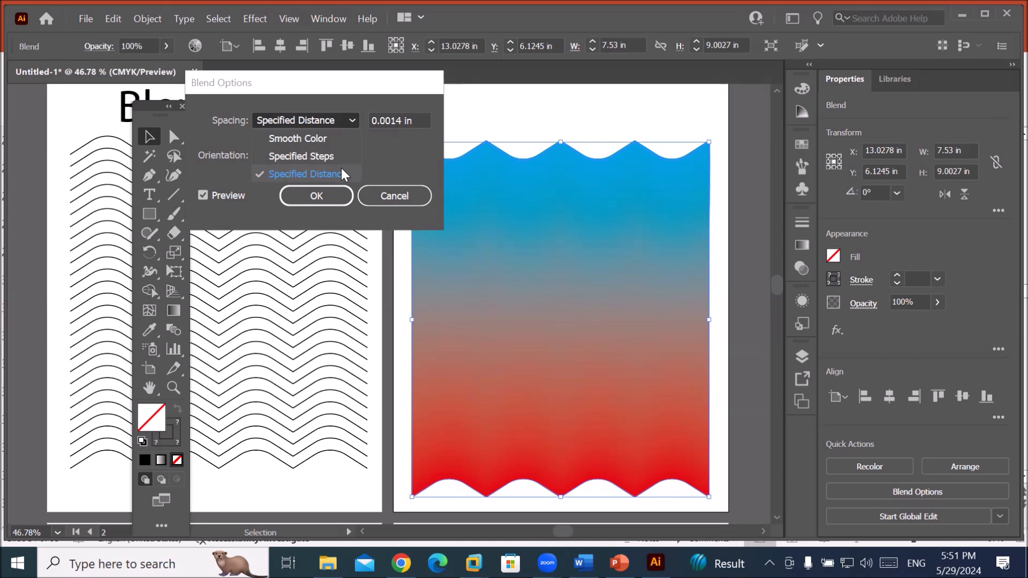
left_click(312, 127)
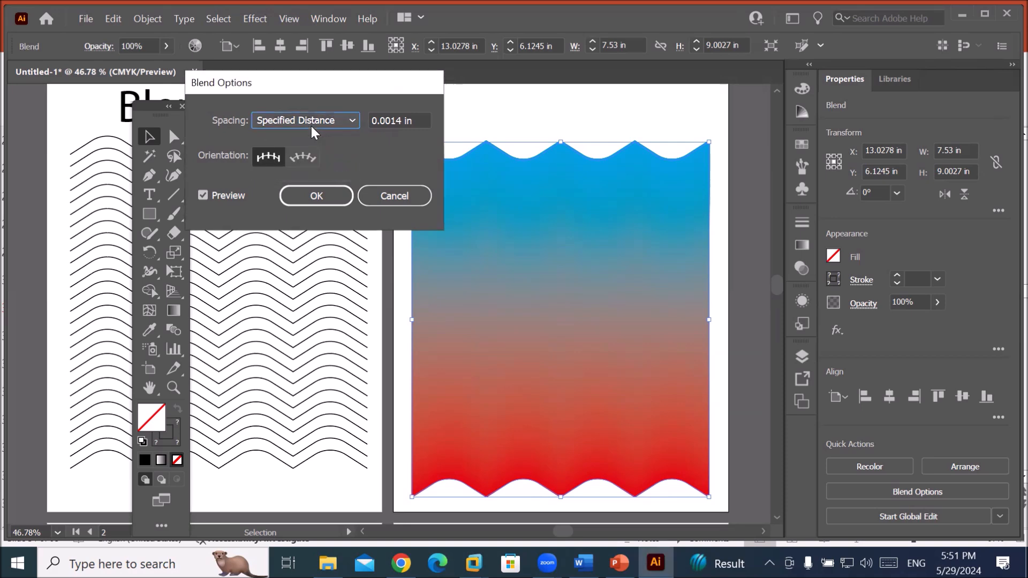
left_click(315, 130)
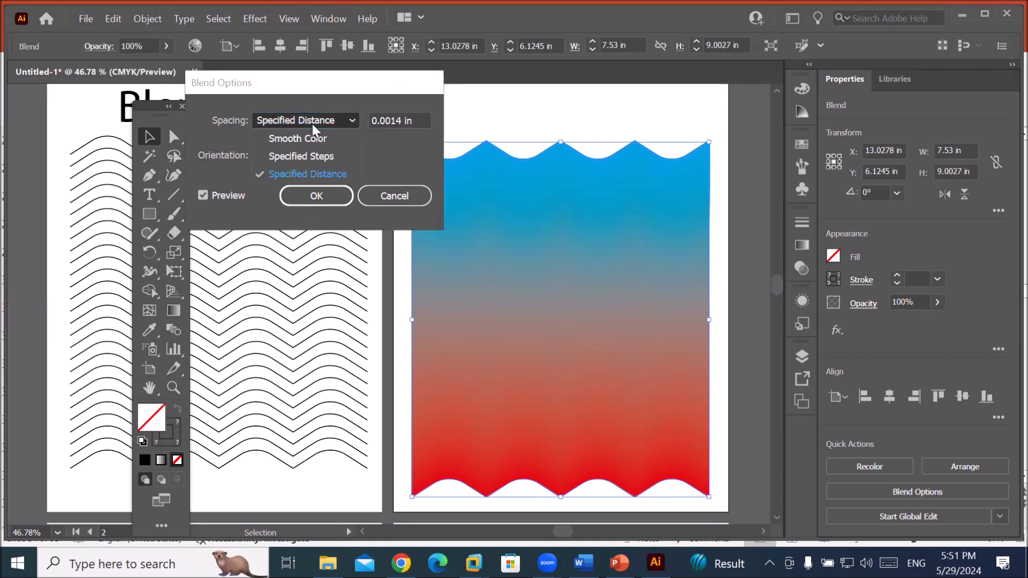
left_click(315, 131)
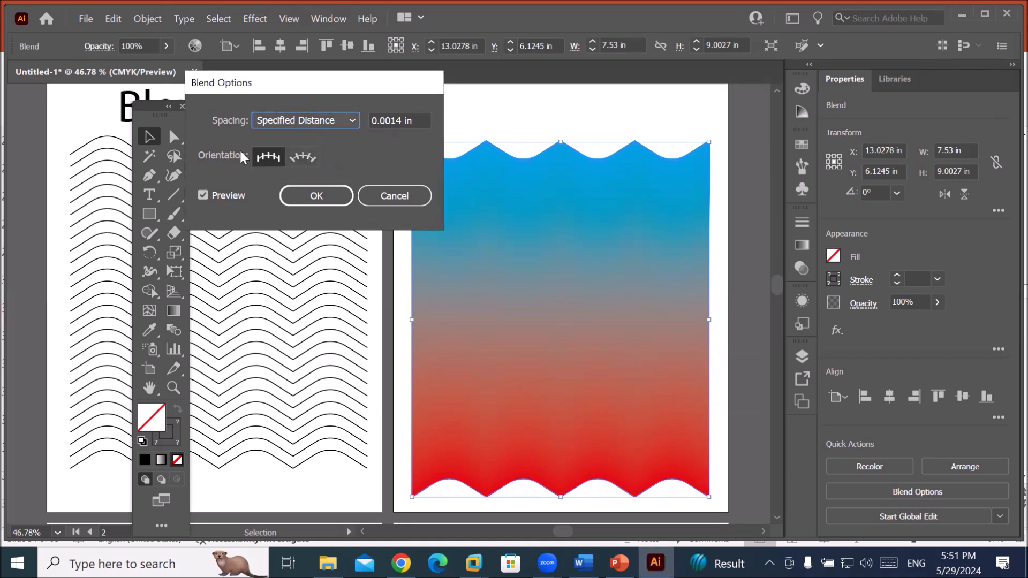
left_click(300, 197)
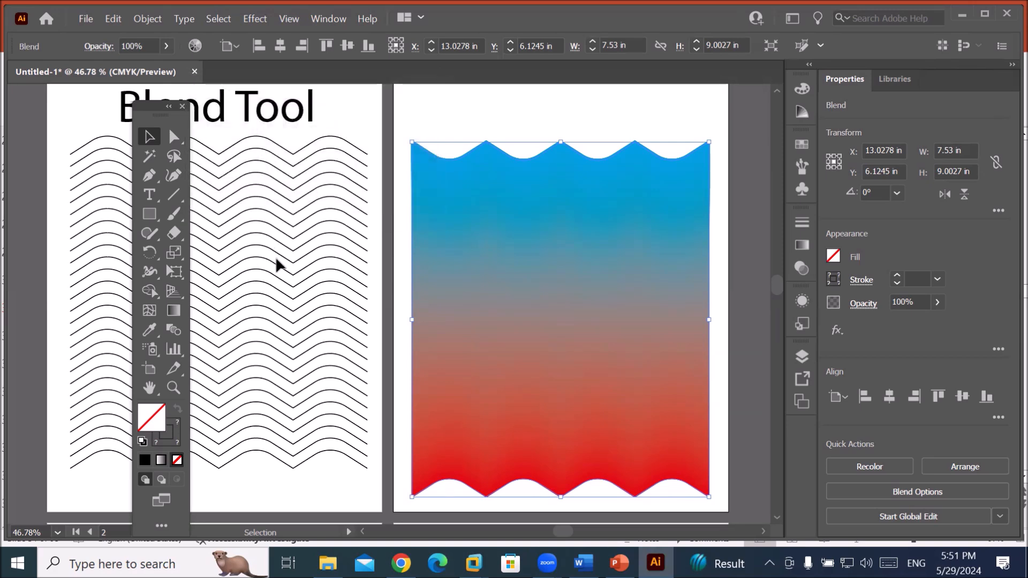
Alt-drag two copies of the bottom wave to the lower-left artboard's bottom and top, then select both.
left_click_drag(152, 114, 579, 104)
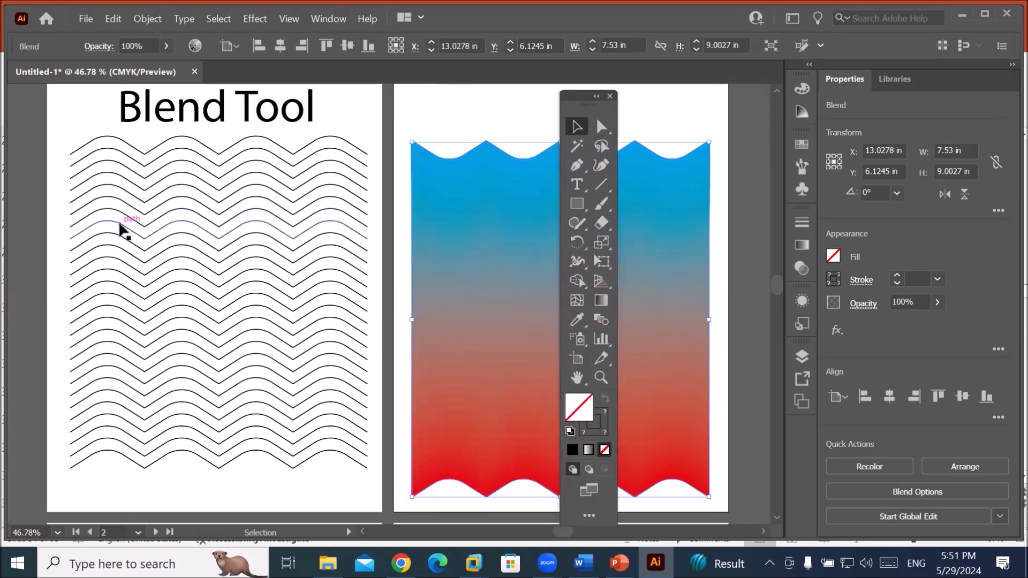
scroll(121, 227, "down", 2)
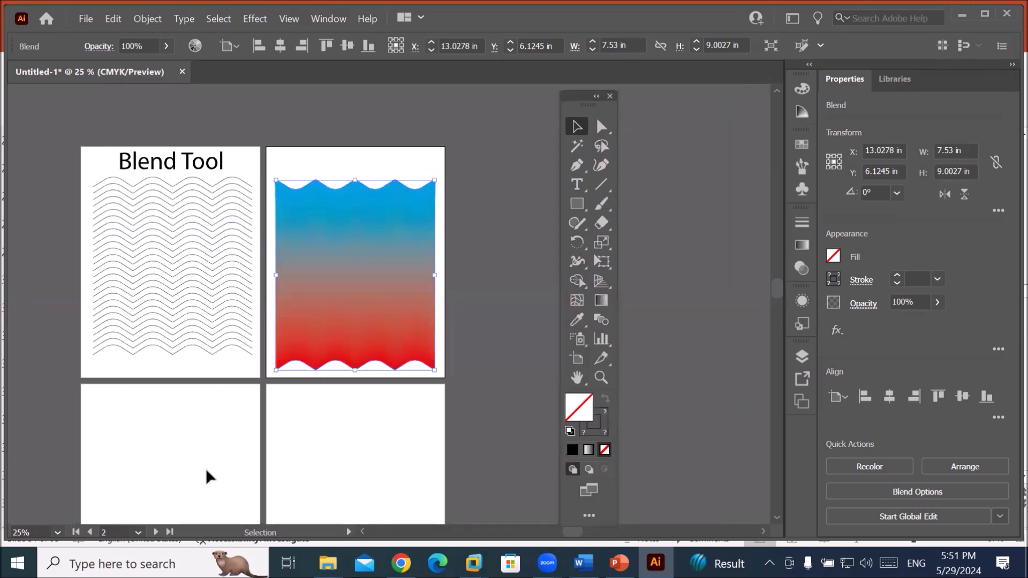
key("space")
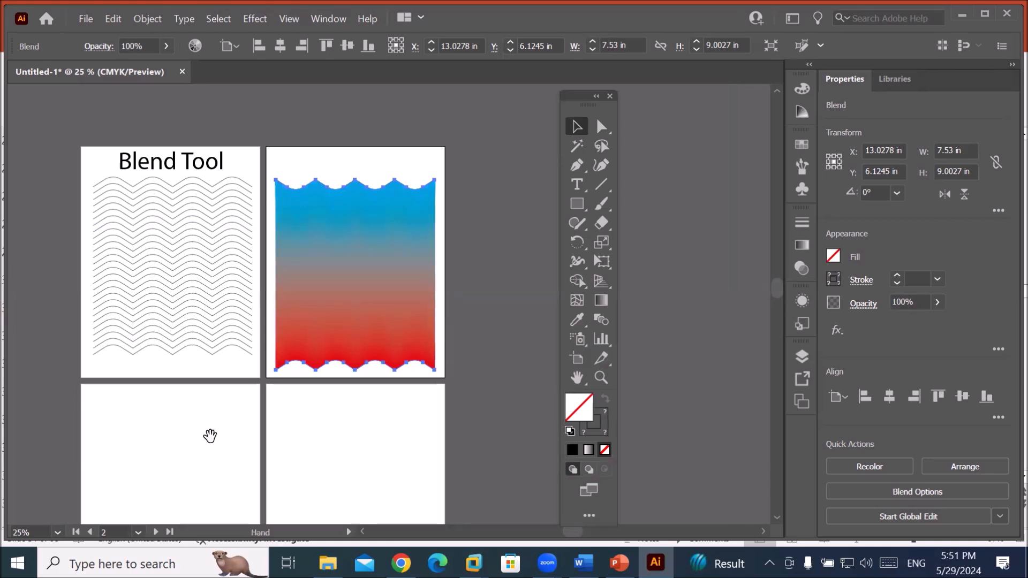
left_click_drag(204, 431, 267, 334)
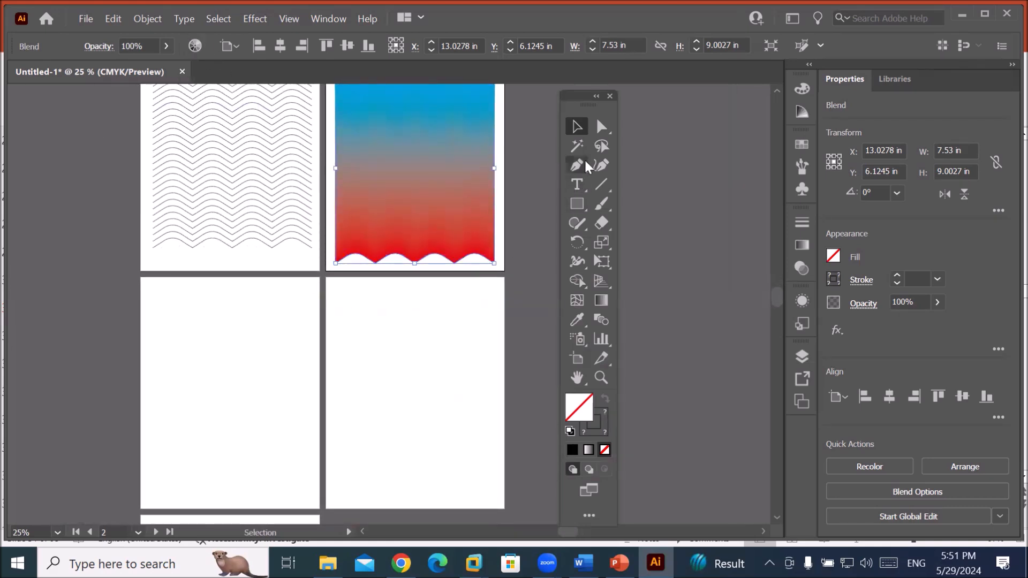
left_click(217, 240)
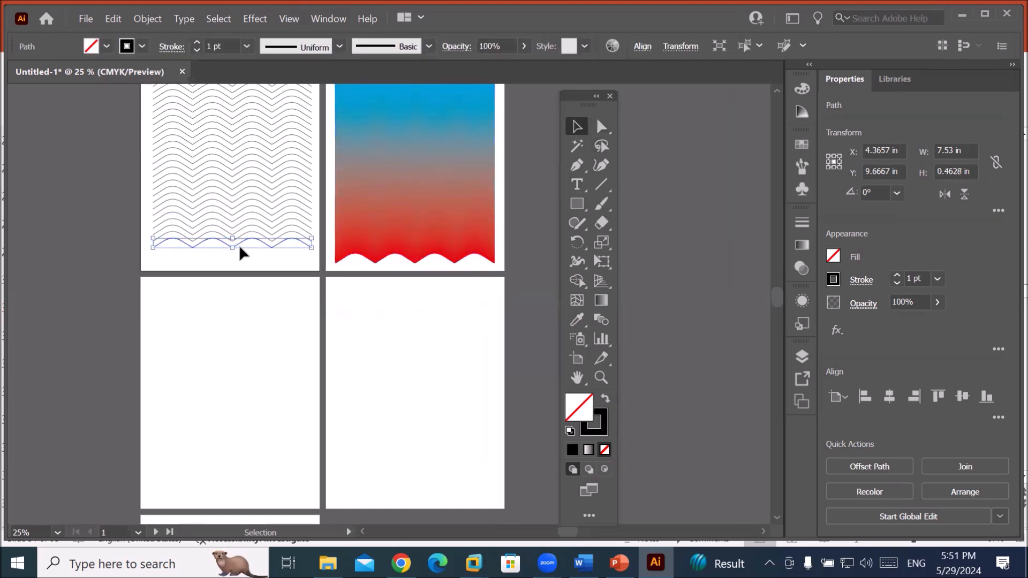
left_click_drag(244, 247, 244, 491)
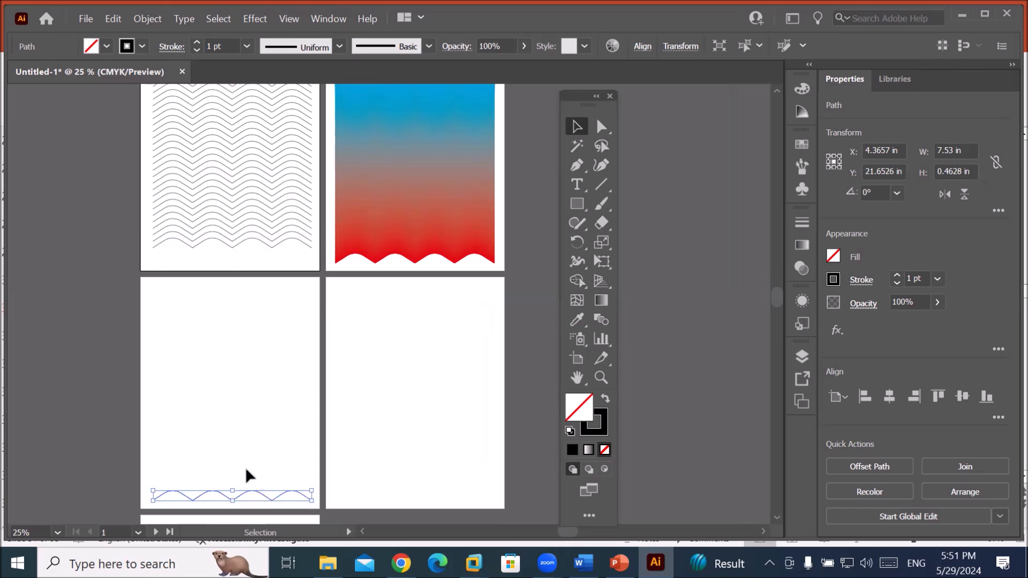
left_click_drag(242, 494, 240, 292)
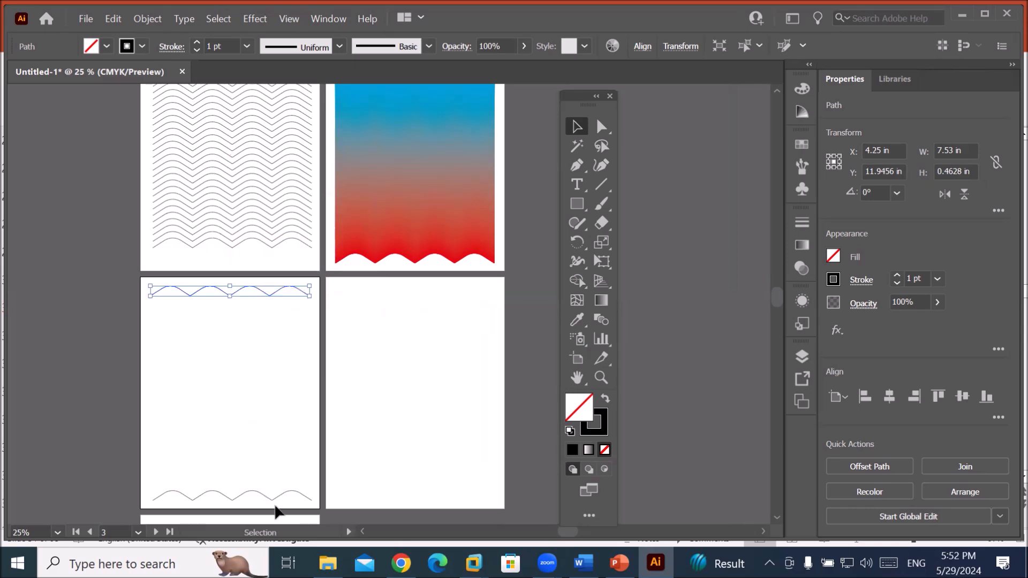
left_click_drag(284, 501, 218, 284)
Blend the two lower-left wave lines with Object > Blend > Make and zoom in.
left_click(145, 20)
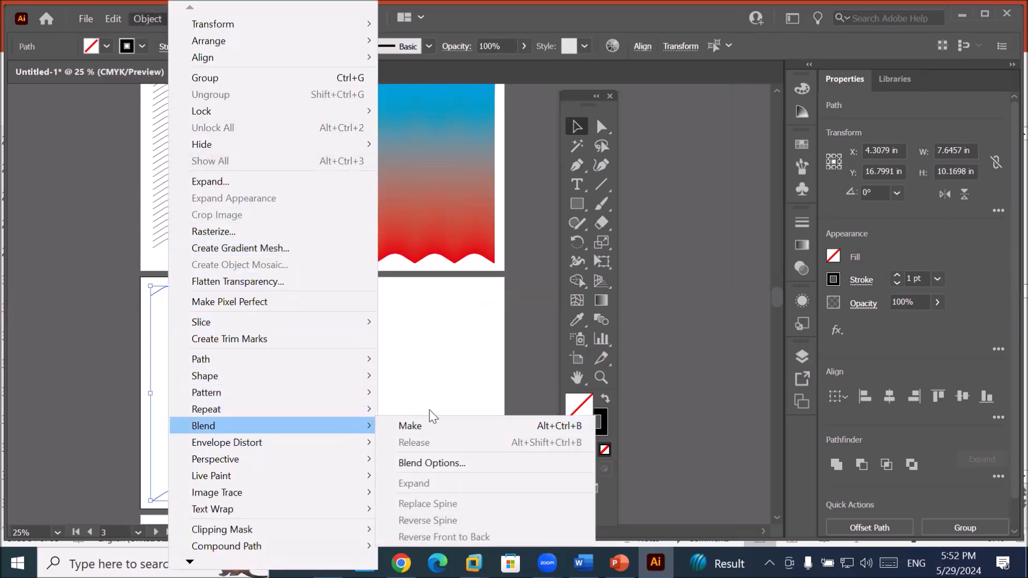
left_click(419, 425)
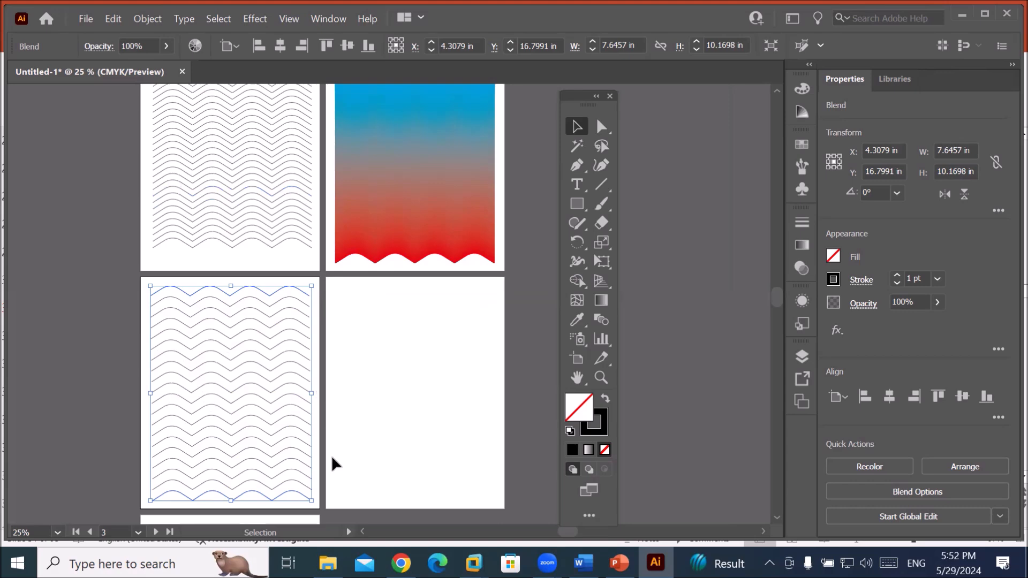
key("ctrl+plus")
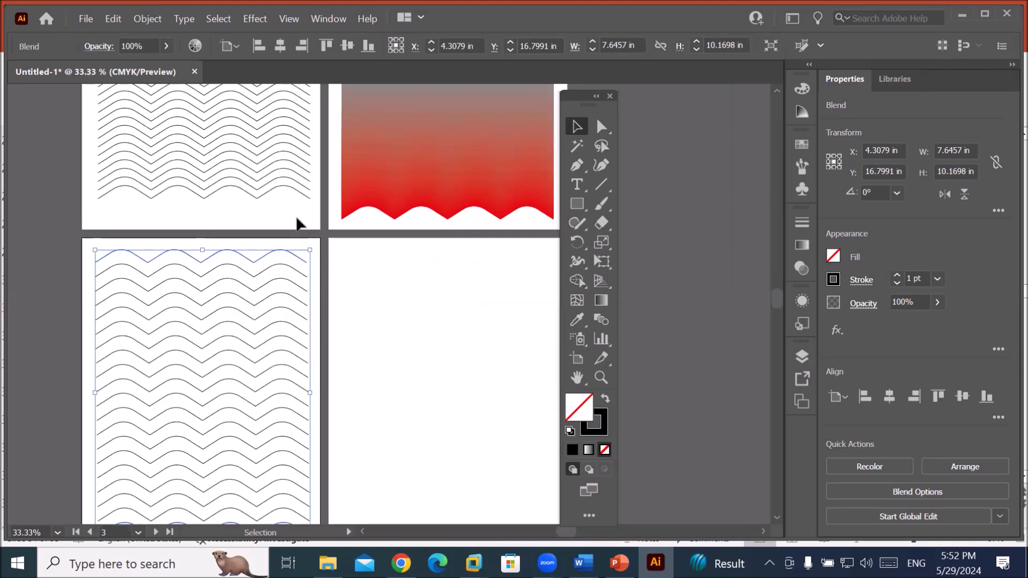
Select the first artboard's blend and the new lower-left blend to compare them.
left_click(271, 183)
left_click(270, 166)
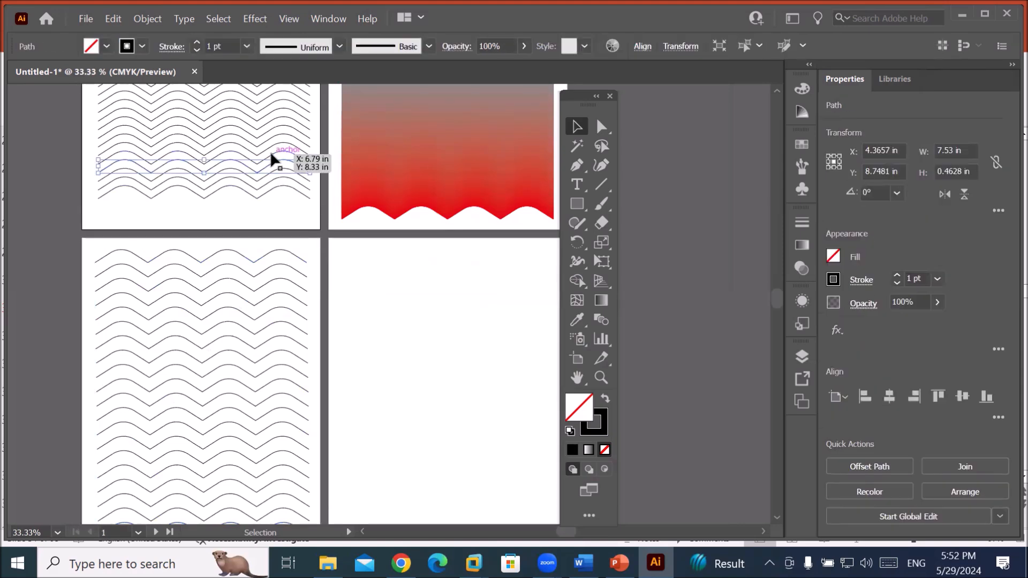
left_click(278, 141)
left_click(283, 124)
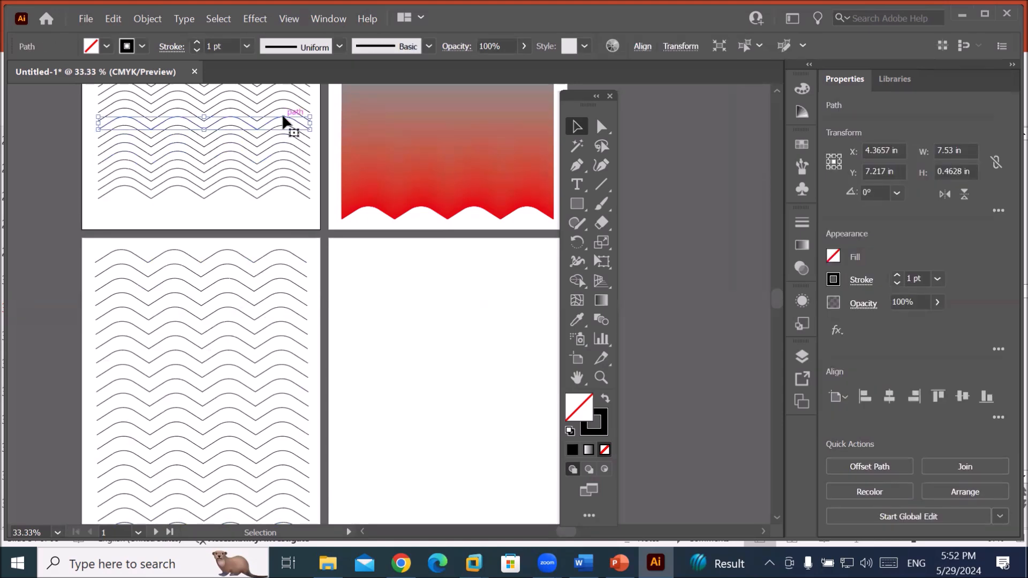
left_click(291, 284)
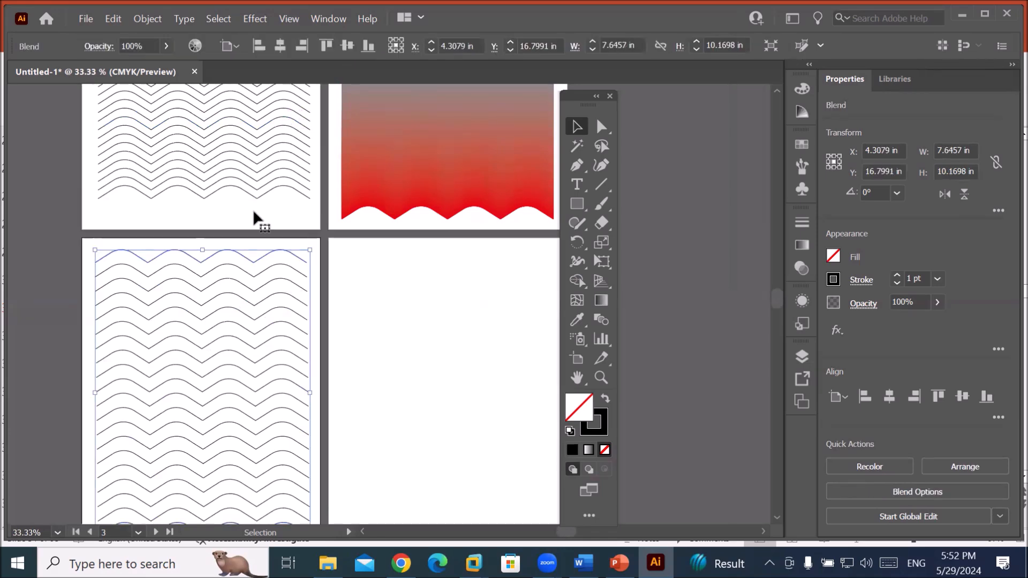
left_click(149, 19)
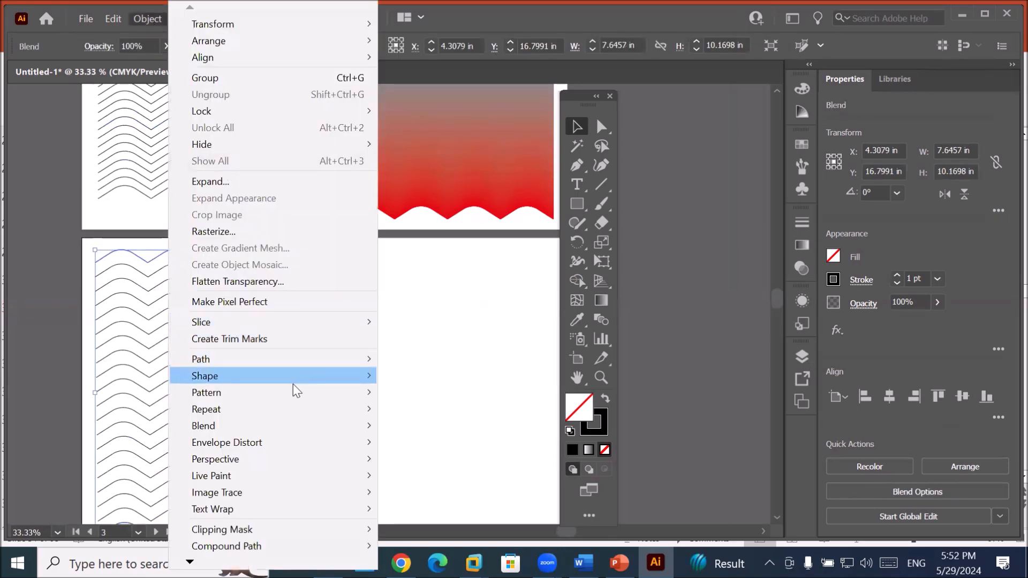
Change the wave blend's spacing to Specified Steps with 100 steps.
mouse_move(296, 426)
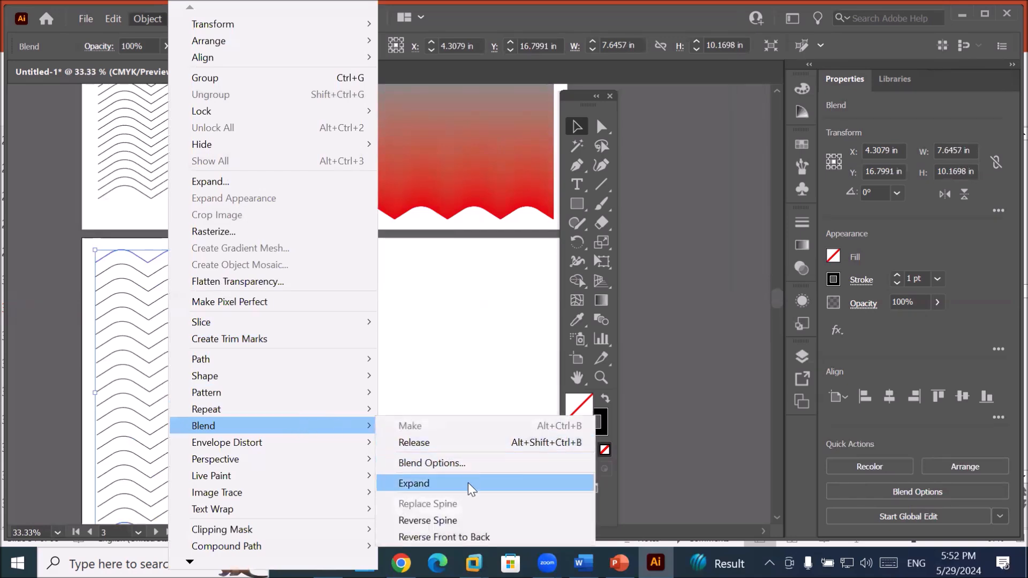
left_click(475, 468)
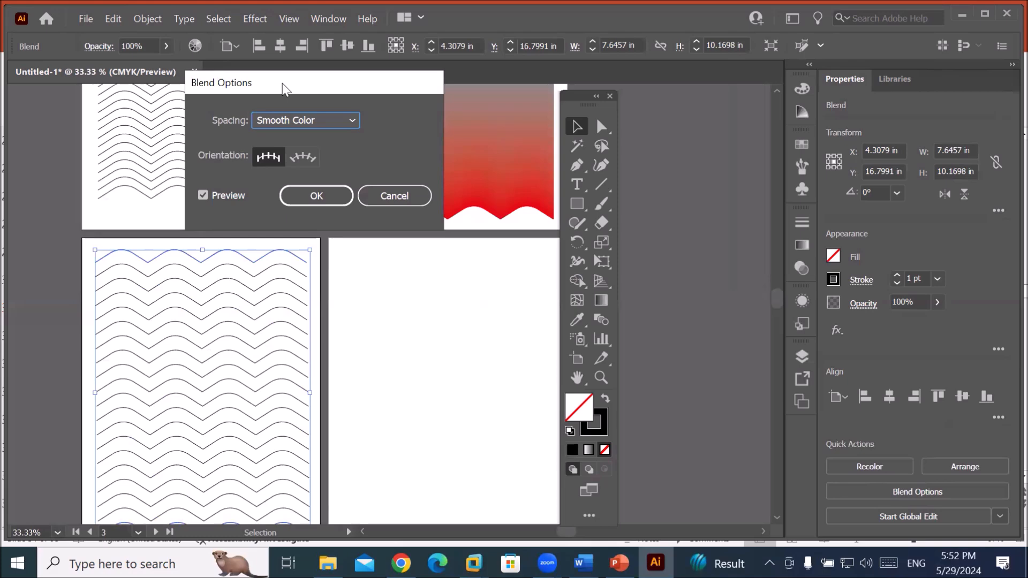
left_click_drag(285, 89, 437, 141)
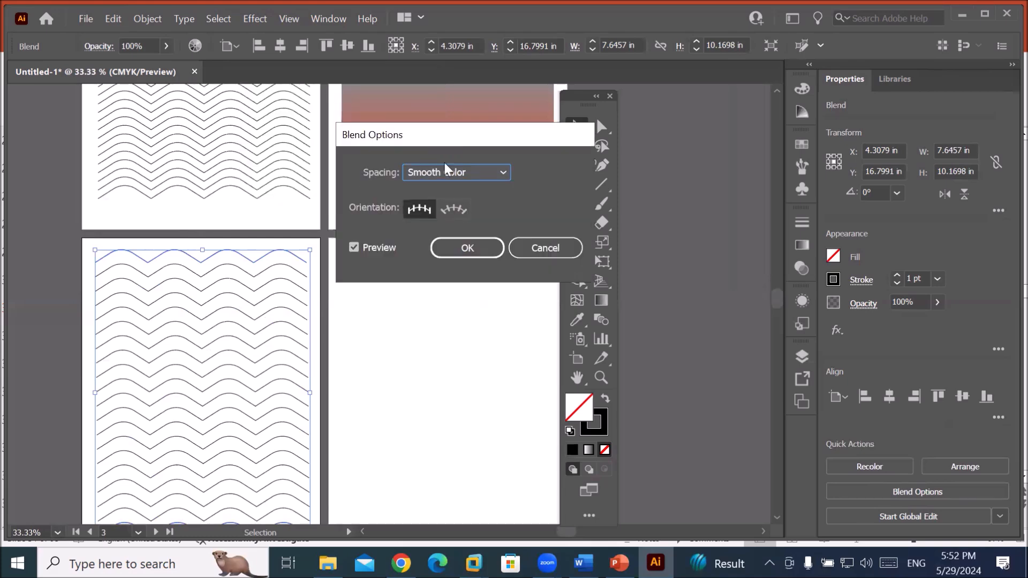
left_click(487, 175)
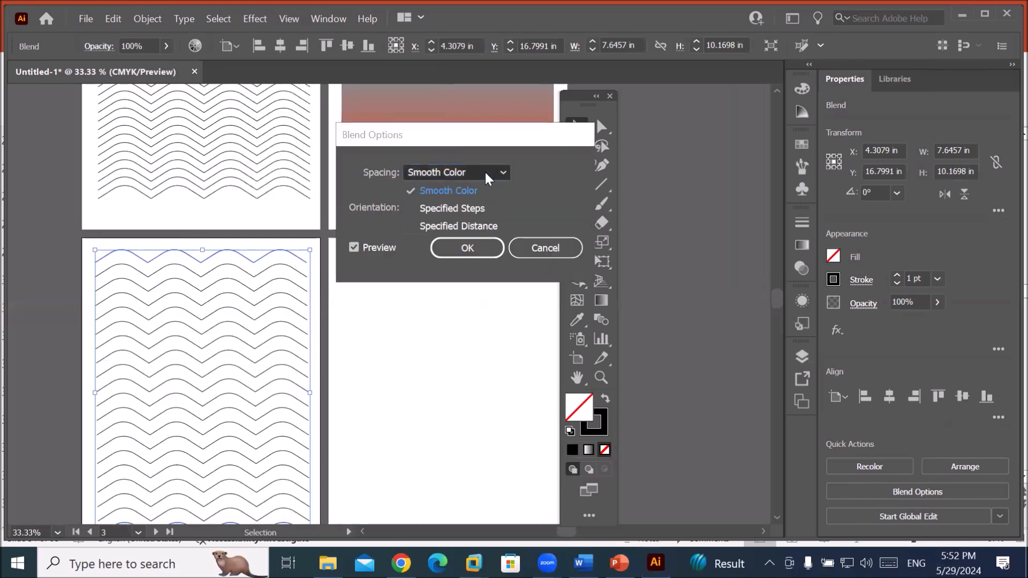
left_click(480, 214)
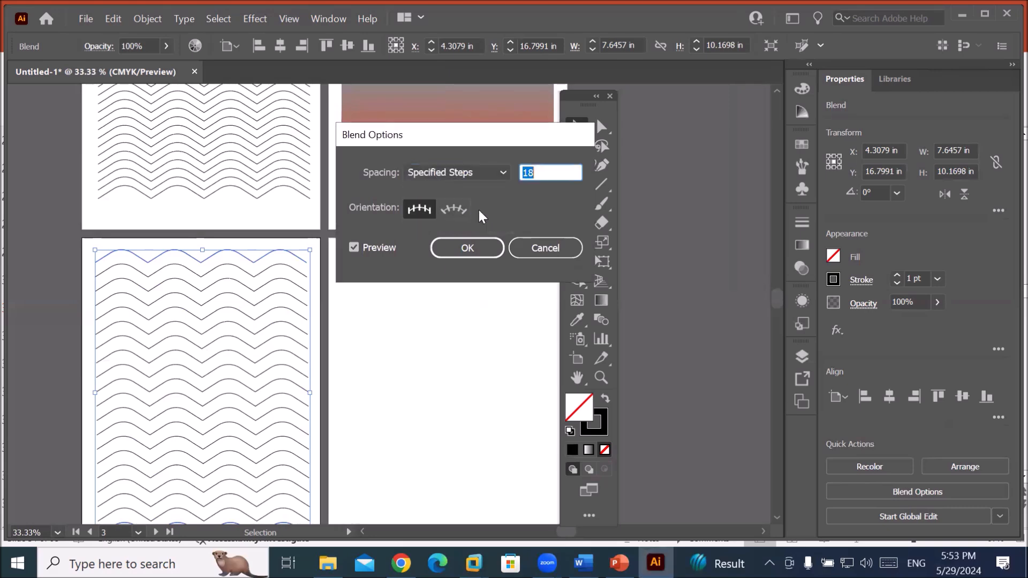
left_click(561, 171)
key("BackSpace")
key("BackSpace")
type("33")
key("Tab")
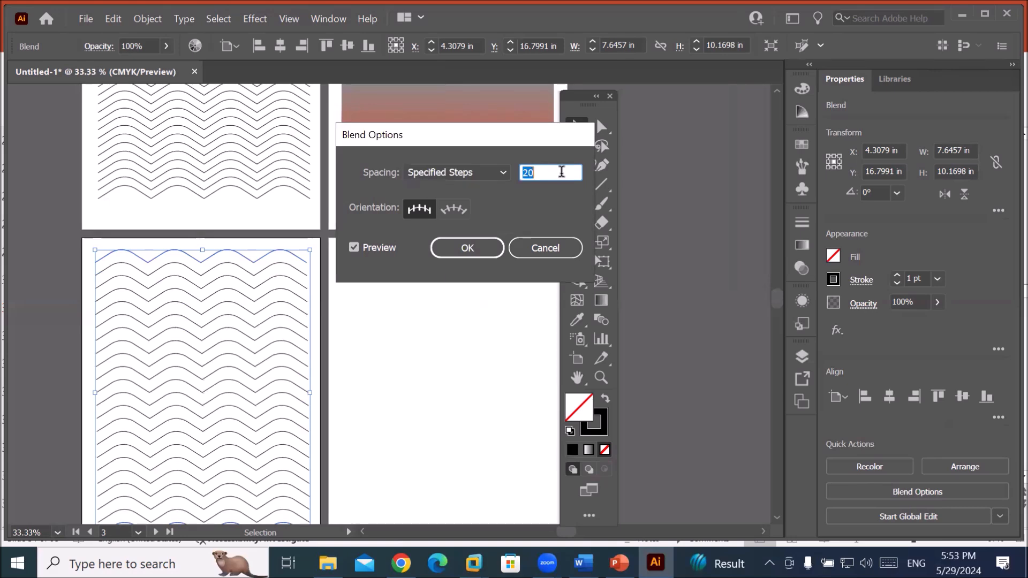
key("Up")
key("Up")
key("Up")
key("Up")
key("Up")
key("Up")
key("Up")
key("Up")
key("Up")
key("Up")
key("Up")
key("Up")
key("Up")
key("Up")
key("Up")
key("Up")
key("Up")
key("Up")
key("Up")
key("Up")
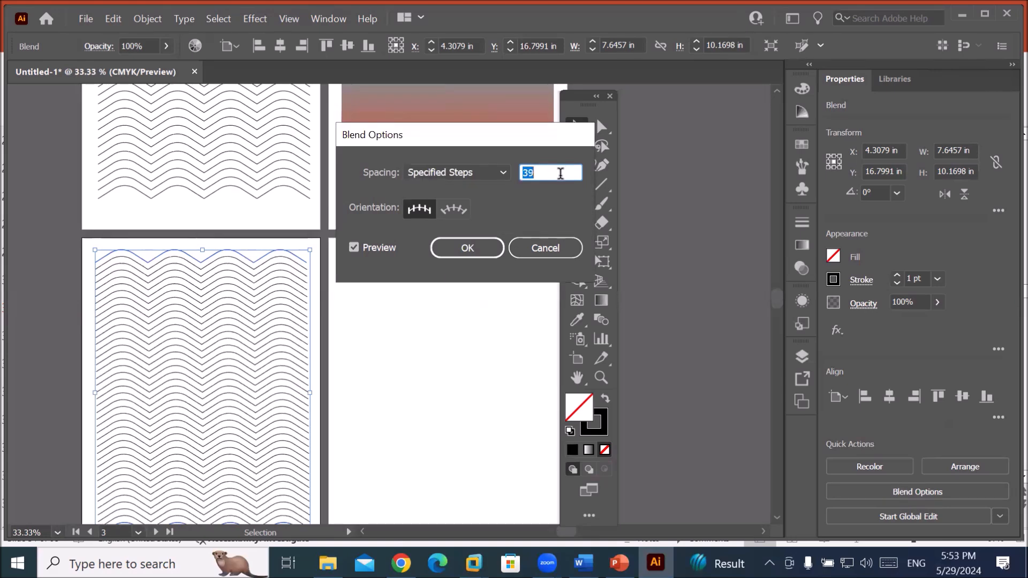
key("Up")
key("Up")
key("Up")
key("Up")
key("Up")
key("Up")
key("Up")
key("Up")
key("Up")
key("Up")
key("Up")
key("Up")
key("Up")
key("Up")
key("Up")
key("Up")
key("Up")
key("Up")
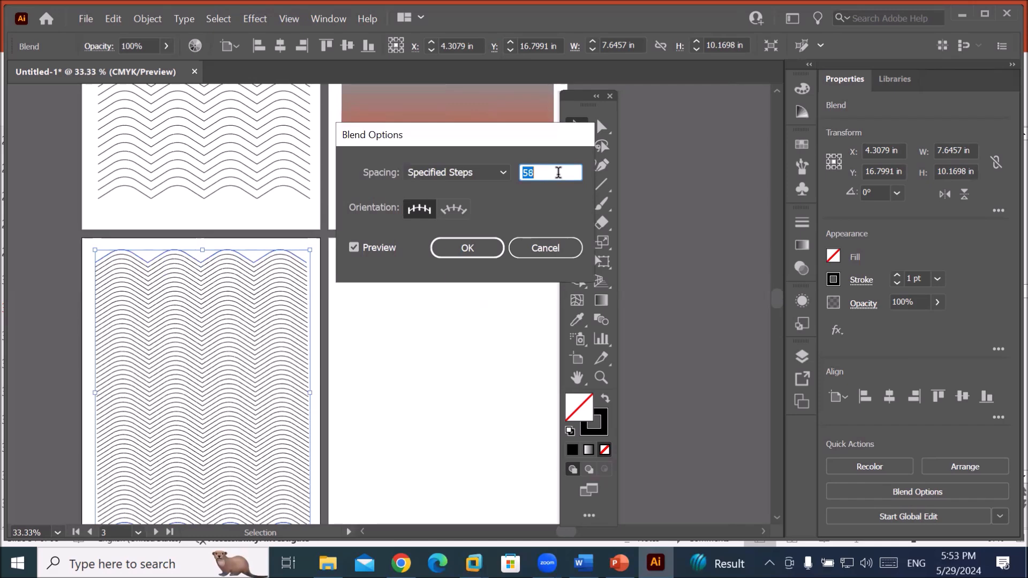
key("Up")
key("Up")
key("Up")
key("Up")
key("Up")
key("Up")
key("Up")
key("Up")
key("Up")
key("Up")
key("Up")
key("Up")
key("Up")
key("Up")
key("Up")
key("Up")
key("Up")
key("Up")
key("Up")
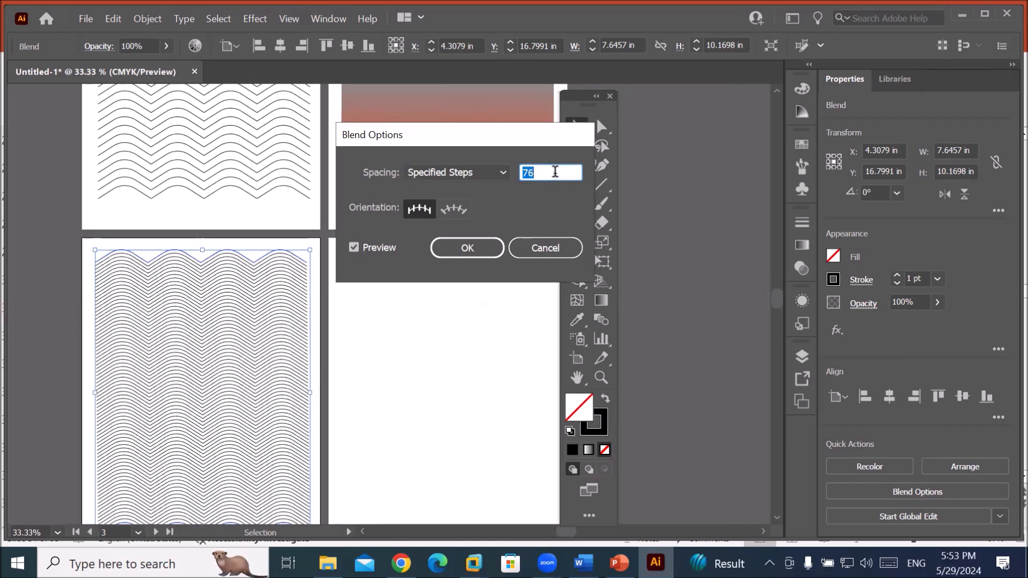
key("Up")
key("Up")
key("Up")
key("Up")
key("Up")
key("Up")
key("Up")
key("Up")
key("Up")
key("Up")
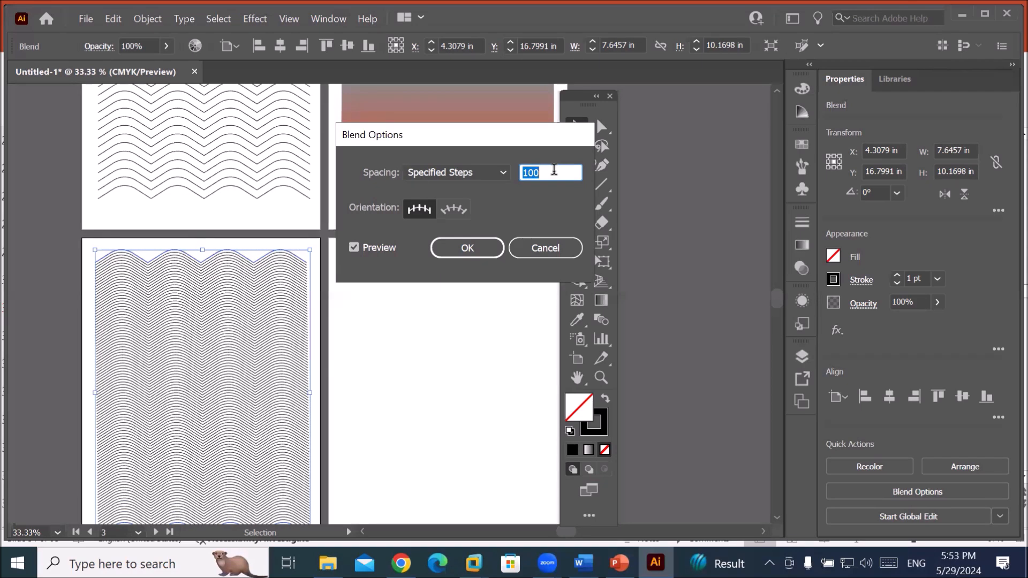
left_click(487, 248)
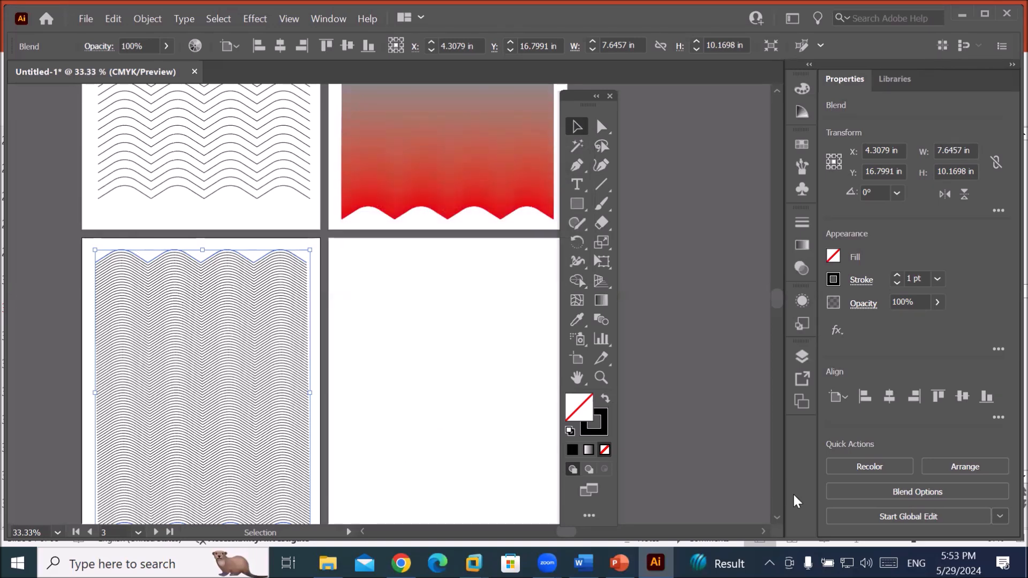
scroll(777, 519, "down", 5)
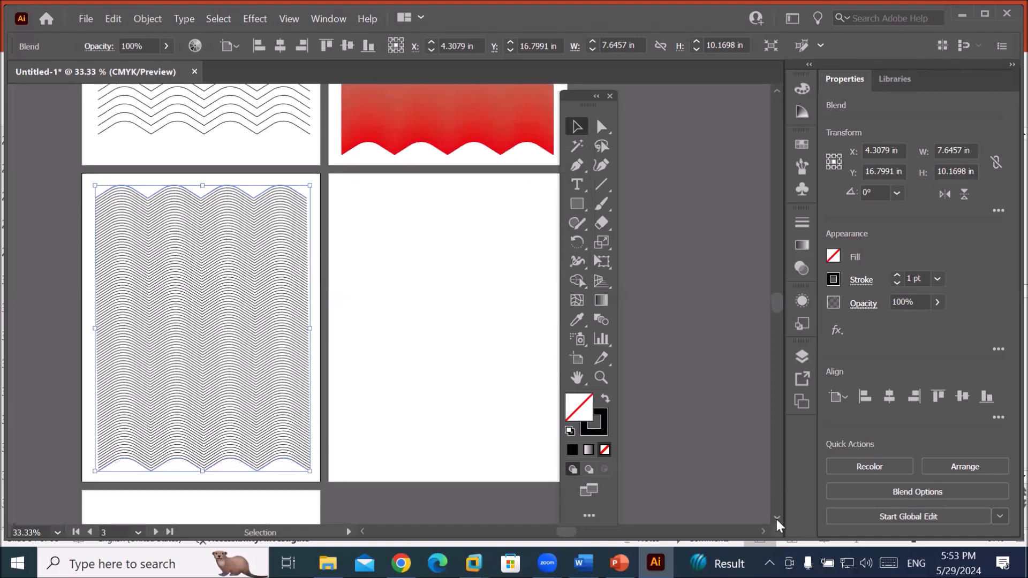
key("space")
left_click_drag(404, 322, 503, 326)
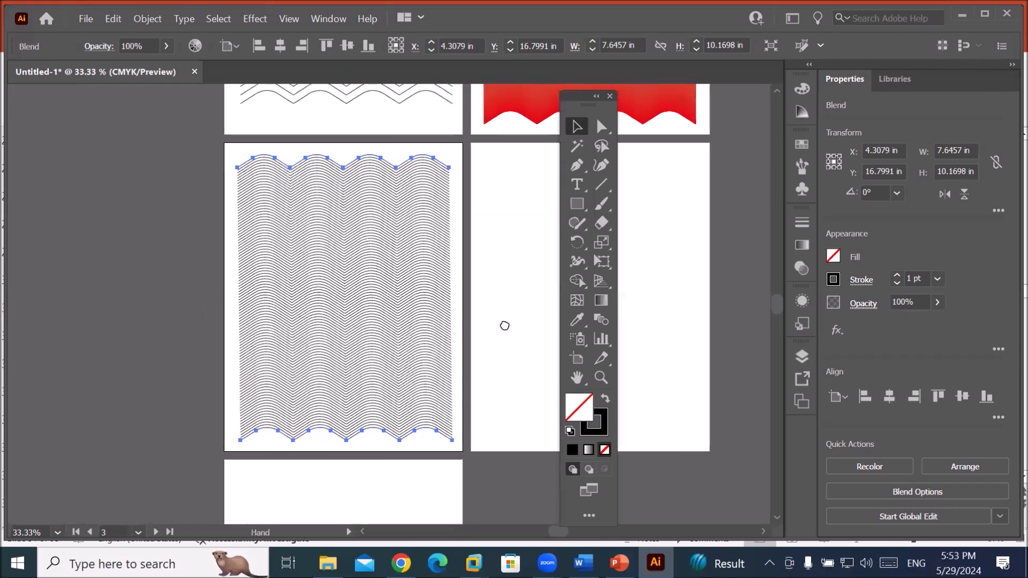
left_click(493, 335)
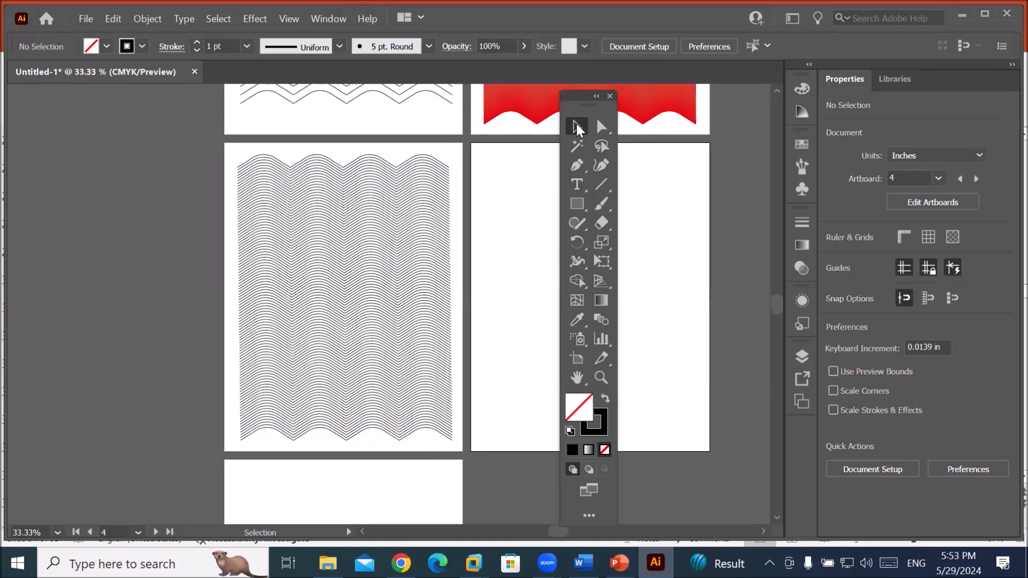
left_click(602, 128)
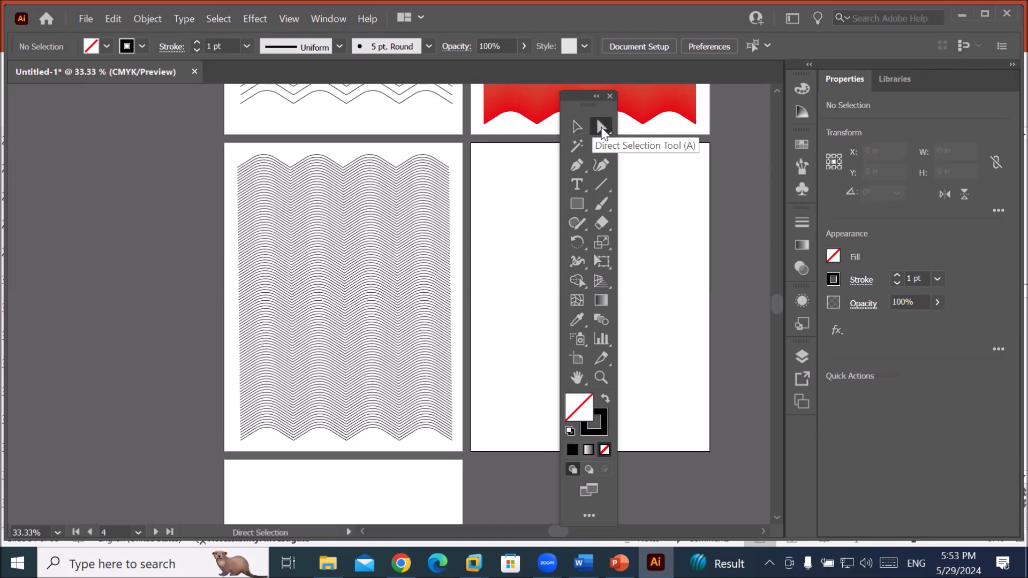
left_click(575, 129)
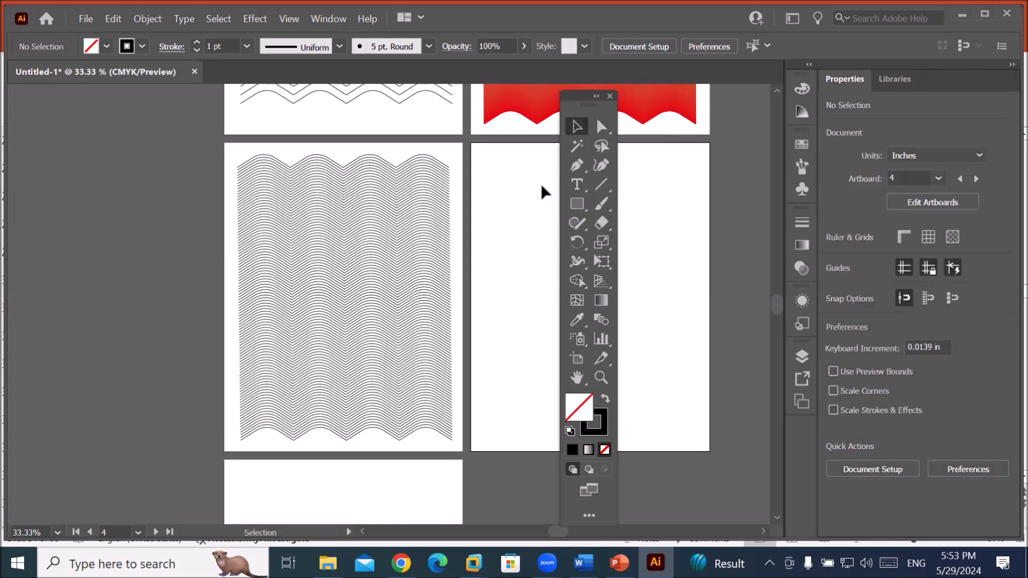
left_click(425, 428)
scroll(475, 418, "down", 1)
scroll(471, 434, "up", 1)
scroll(468, 447, "up", 1)
left_click(394, 423)
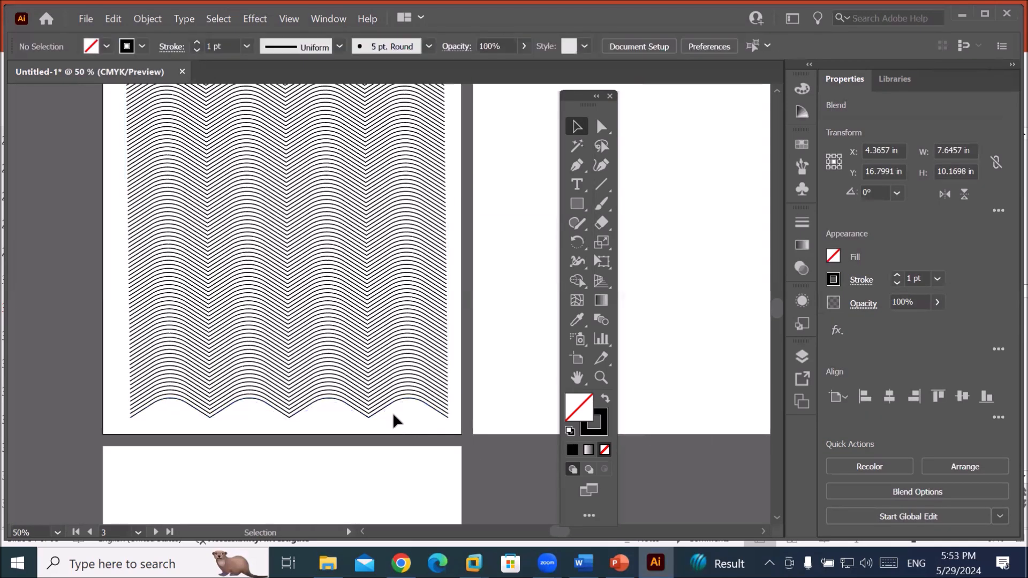
left_click(383, 407)
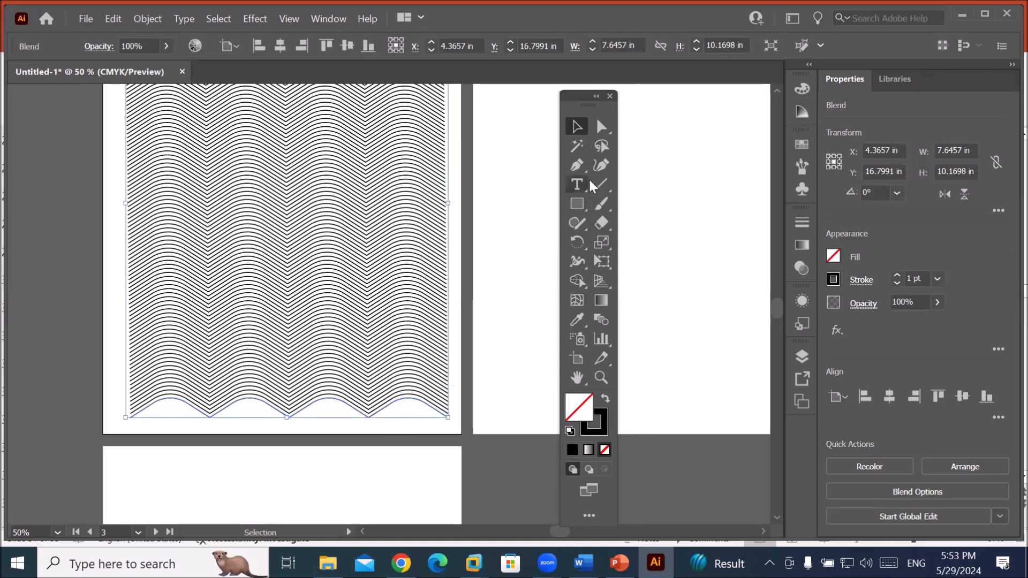
left_click(601, 128)
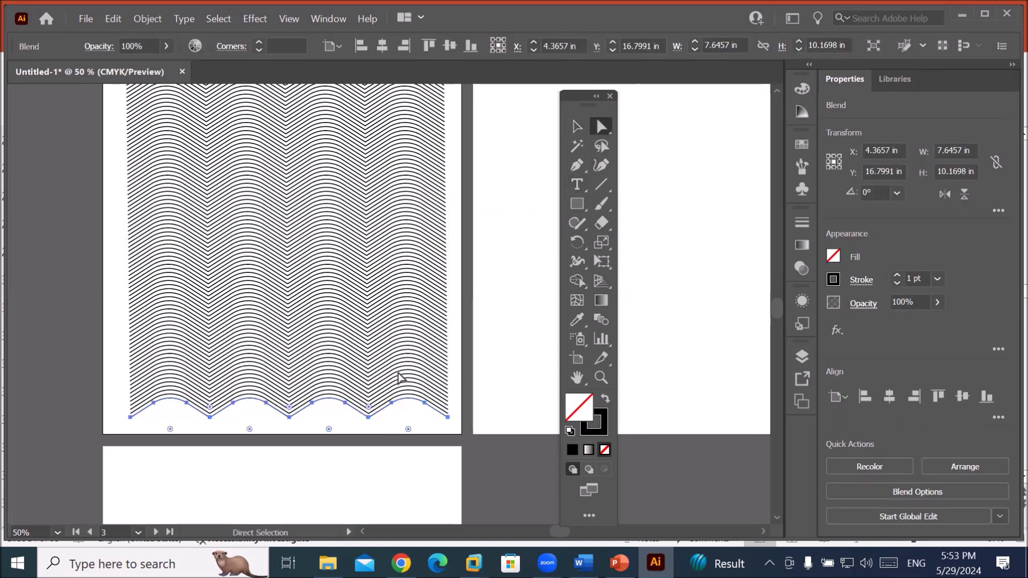
left_click(497, 331)
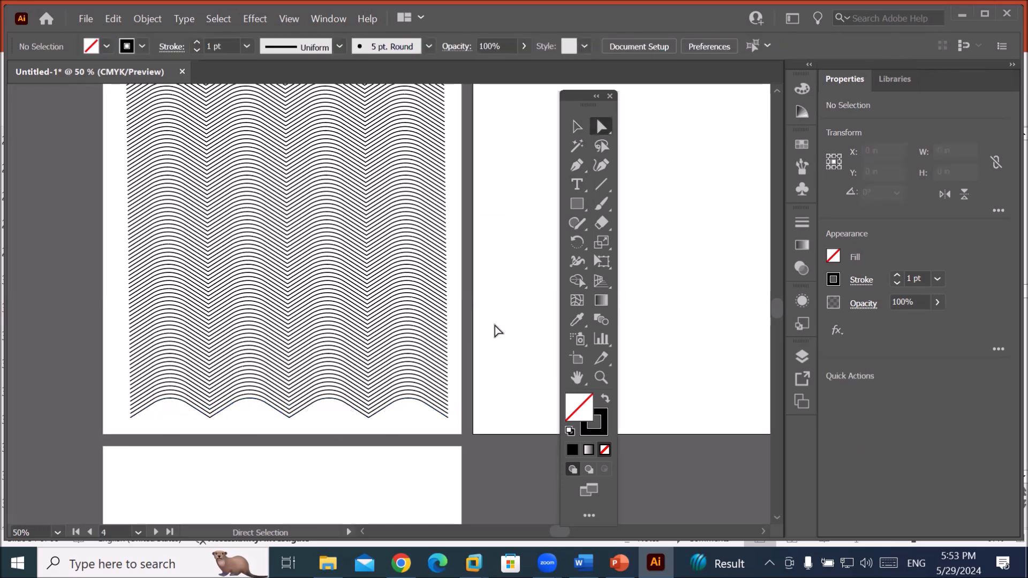
left_click(380, 227)
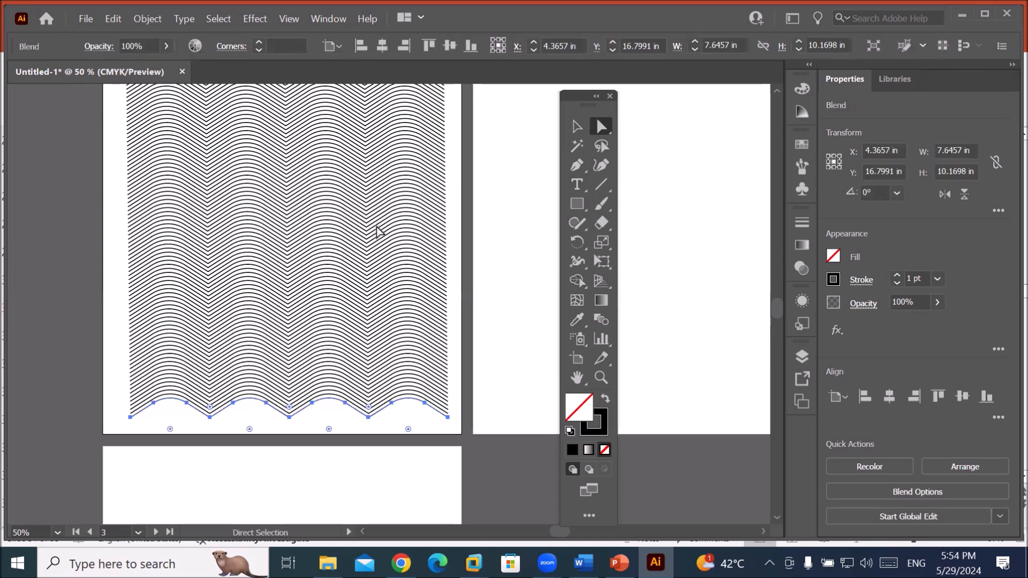
scroll(521, 298, "down", 1)
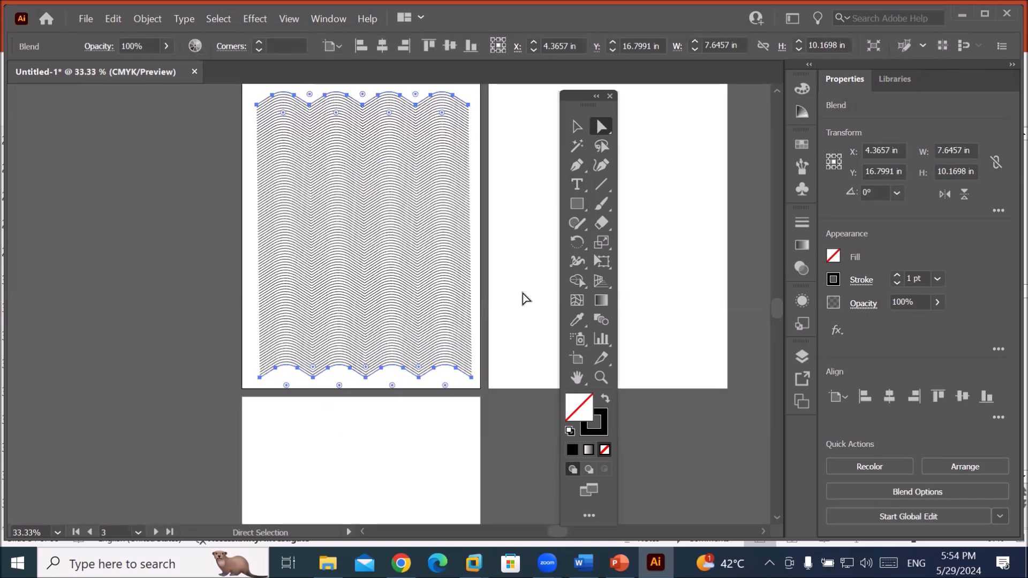
left_click(522, 298)
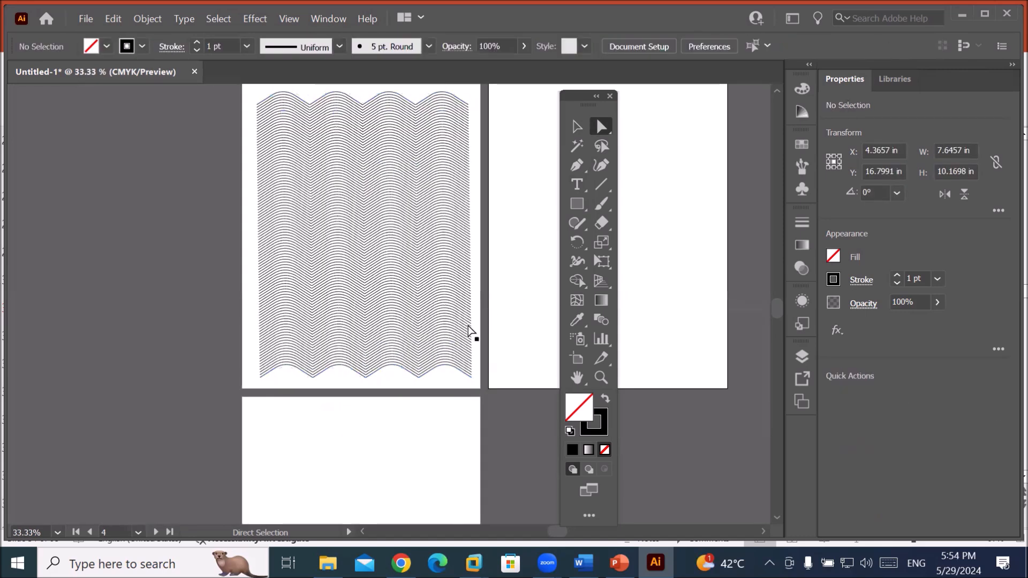
left_click(439, 366)
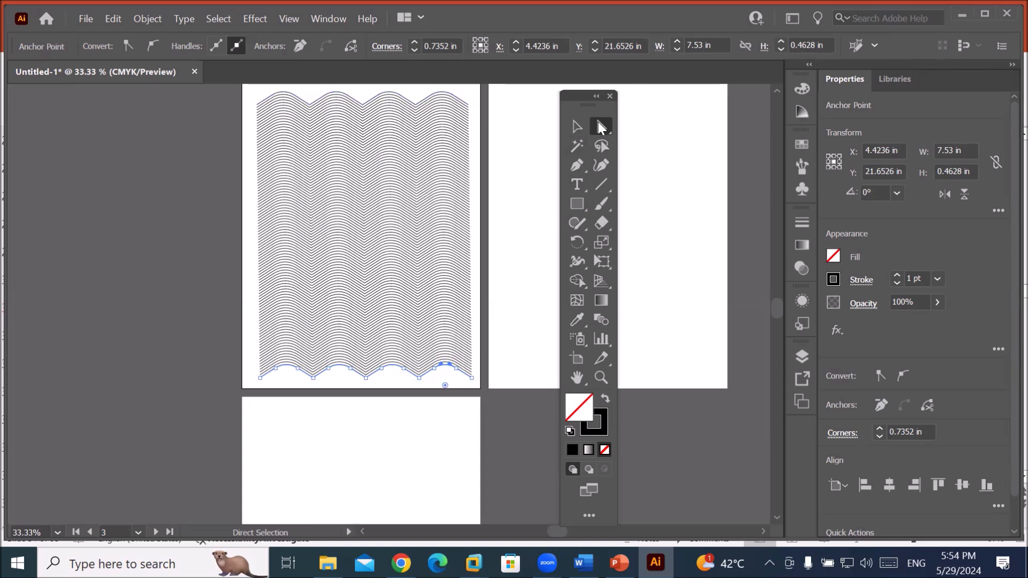
left_click(414, 99)
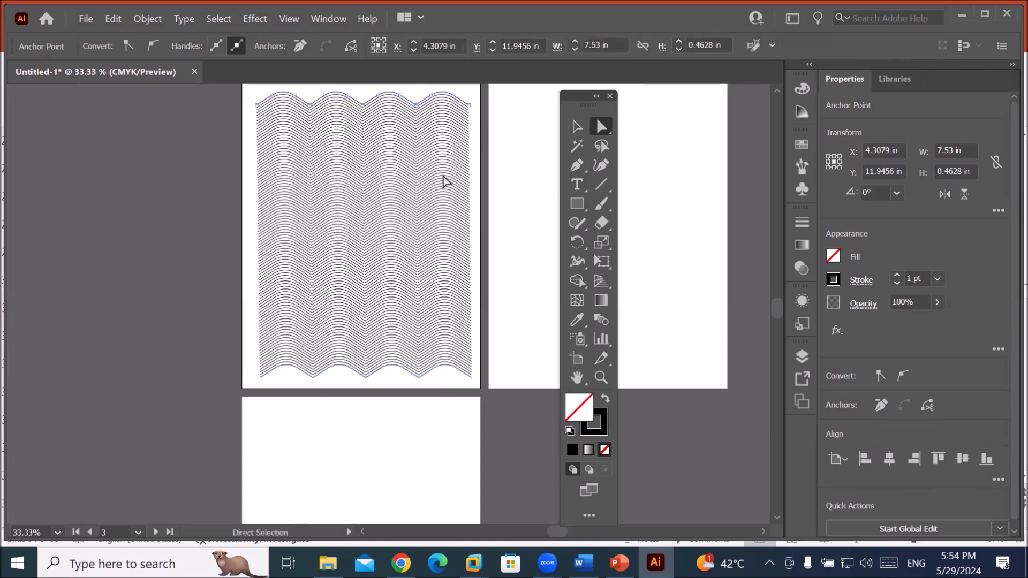
left_click(578, 133)
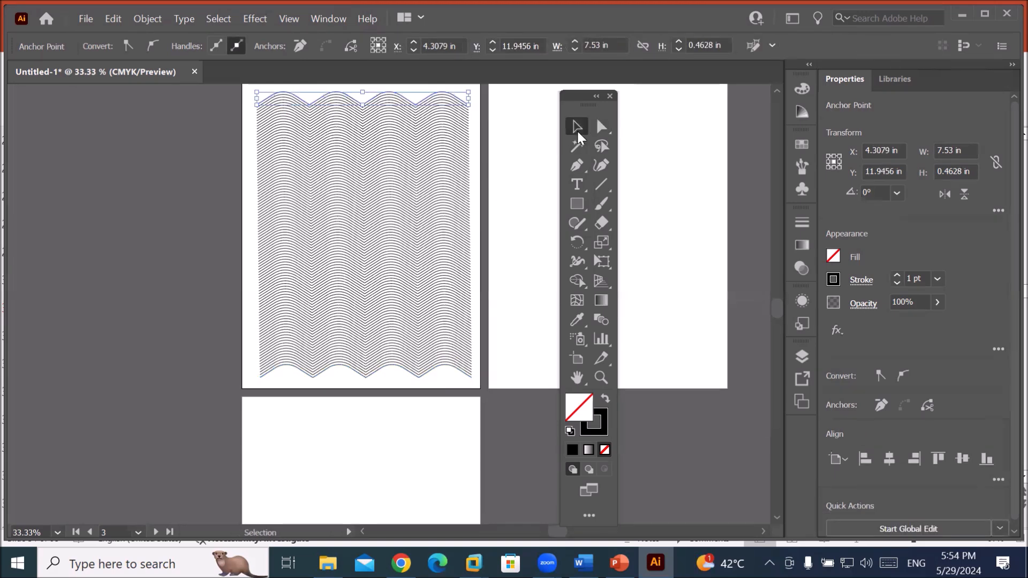
left_click(386, 202)
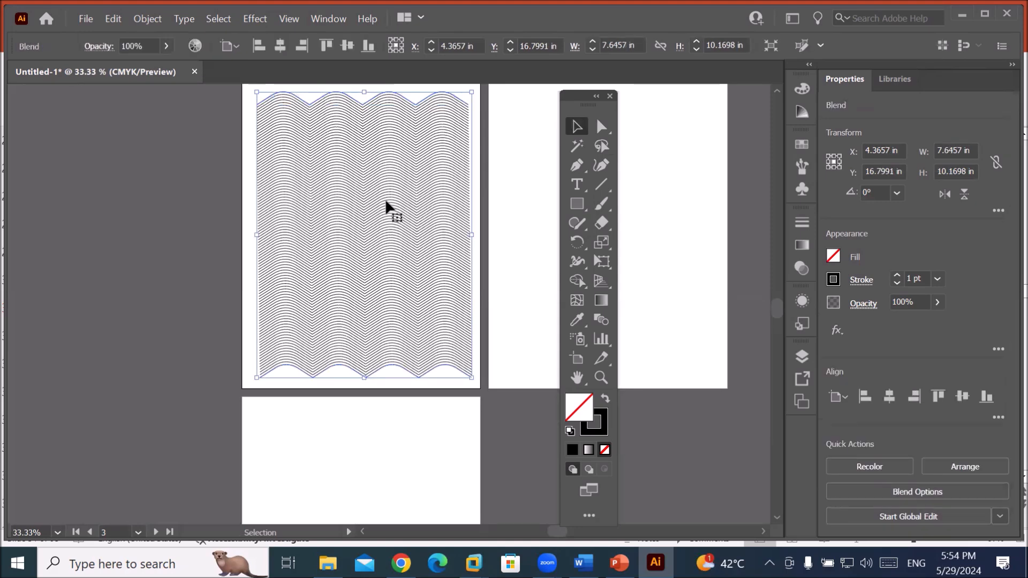
Rotate and squash the blend to 7.60 × 9.71 in, leaving it at 359.73°.
left_click_drag(476, 86, 427, 151)
left_click_drag(369, 91, 344, 109)
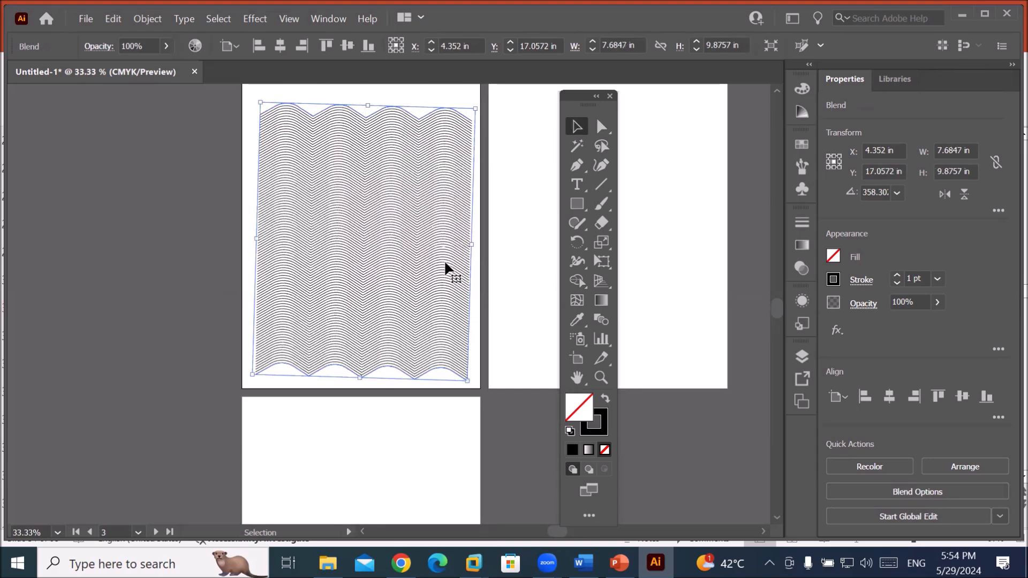
left_click_drag(255, 97, 252, 99)
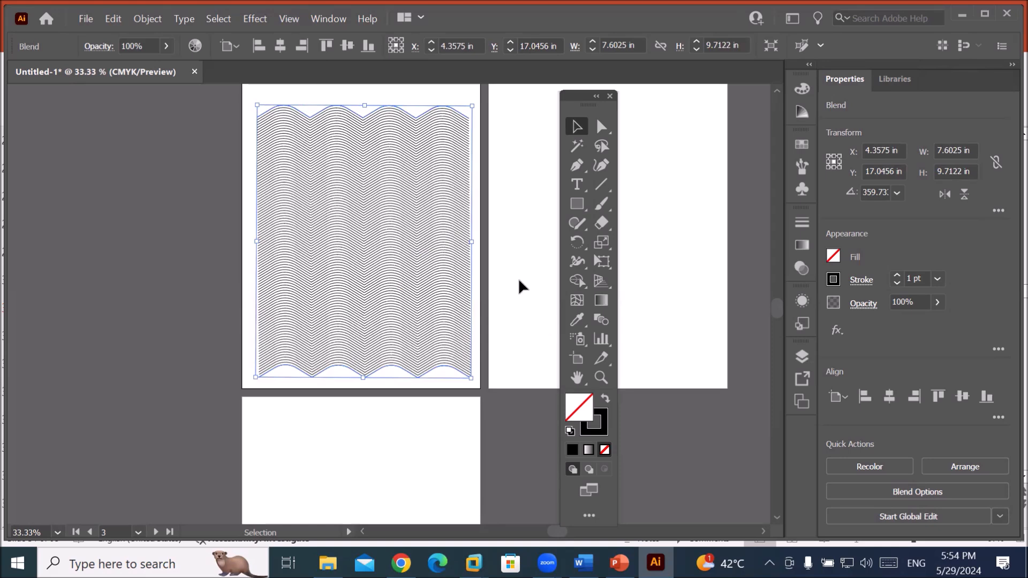
left_click(602, 129)
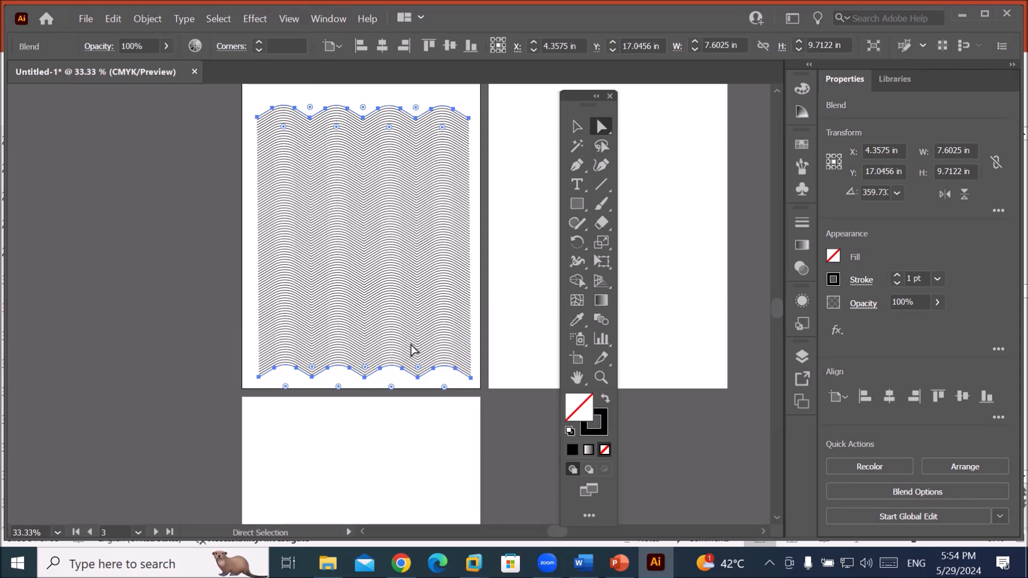
left_click(505, 340)
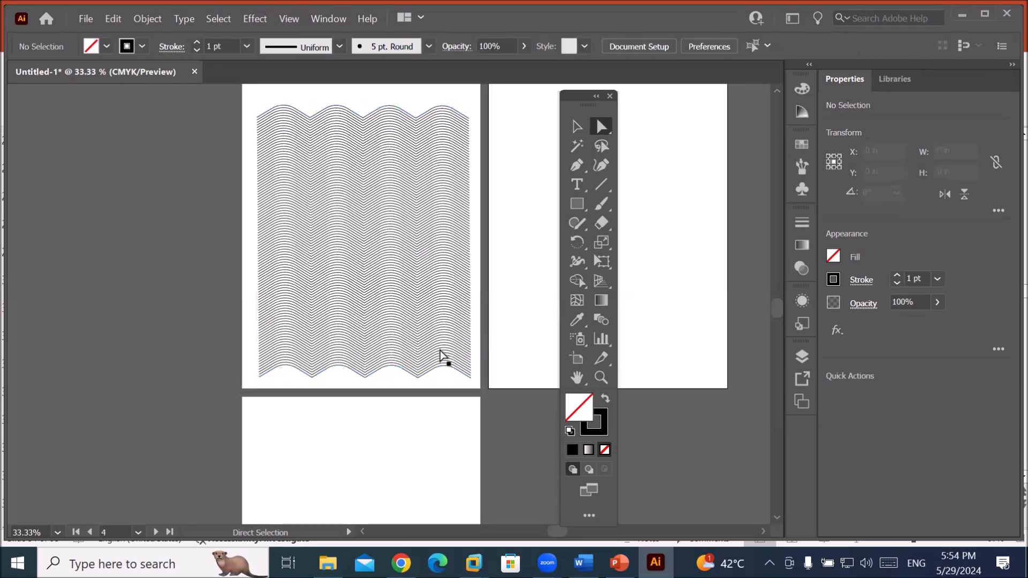
left_click(412, 375)
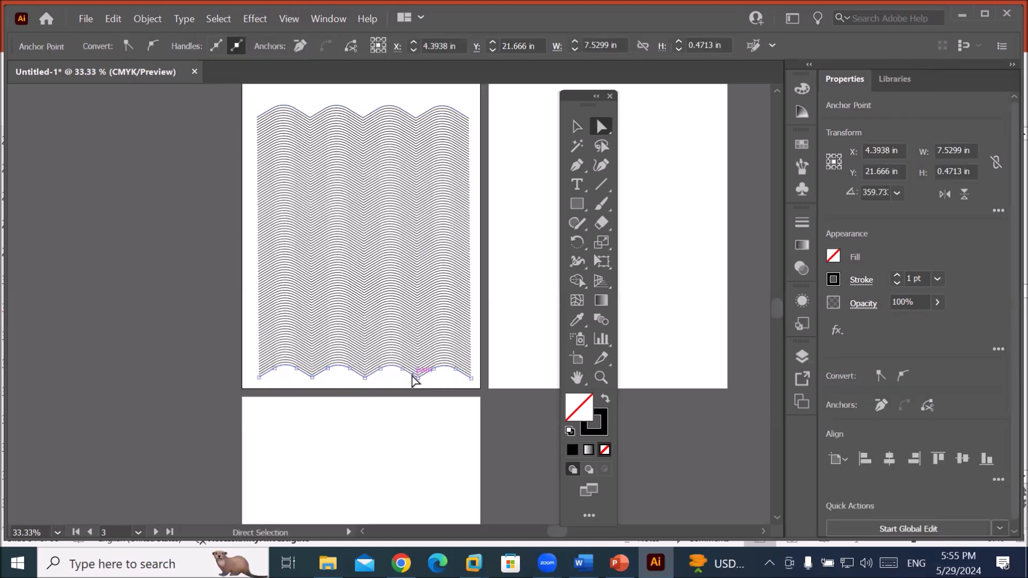
scroll(399, 404, "up", 2)
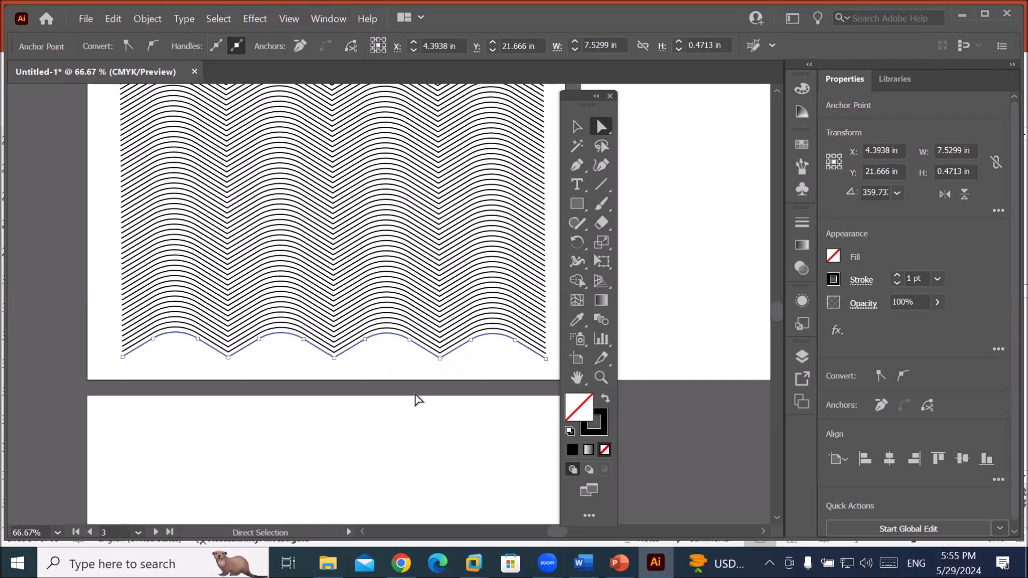
scroll(423, 353, "down", 1)
scroll(423, 353, "down", 2)
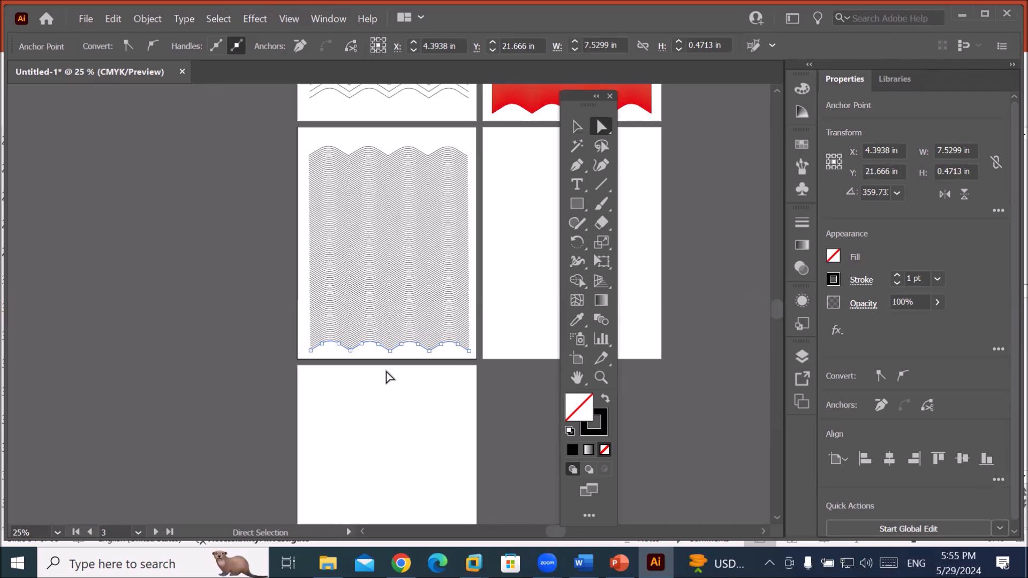
left_click(349, 351)
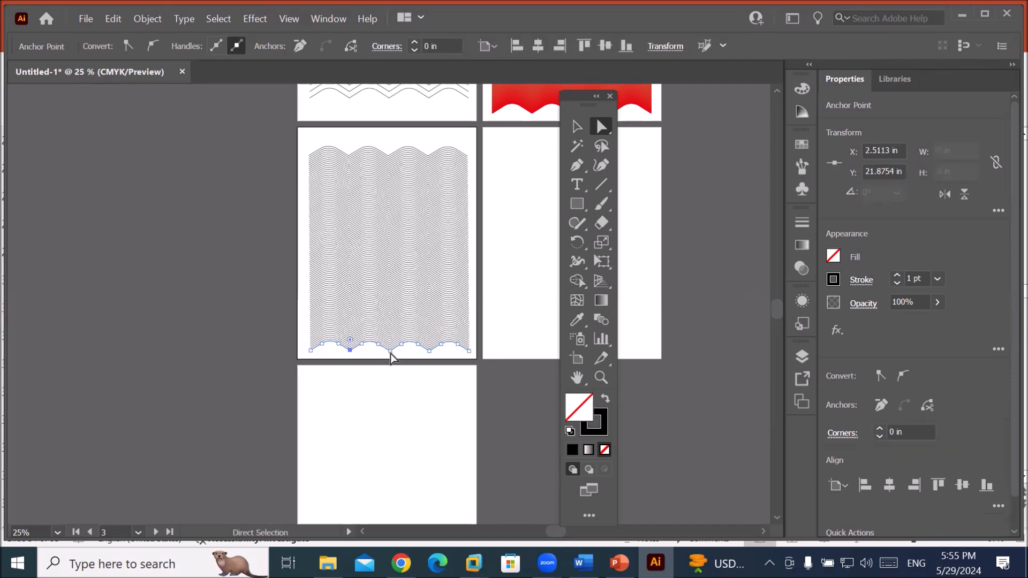
left_click(429, 352, "shift")
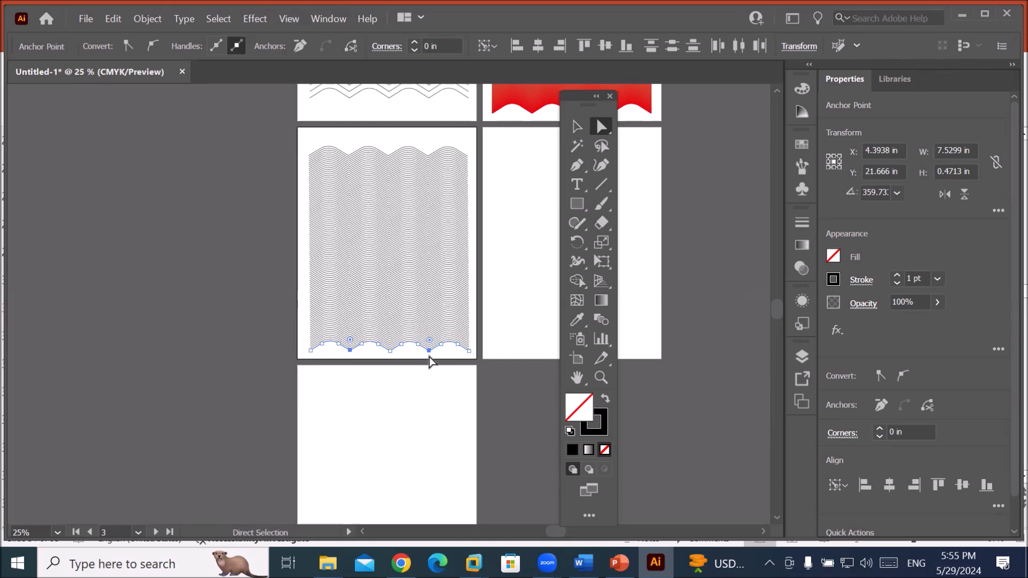
left_click_drag(429, 344, 430, 385)
key("Delete")
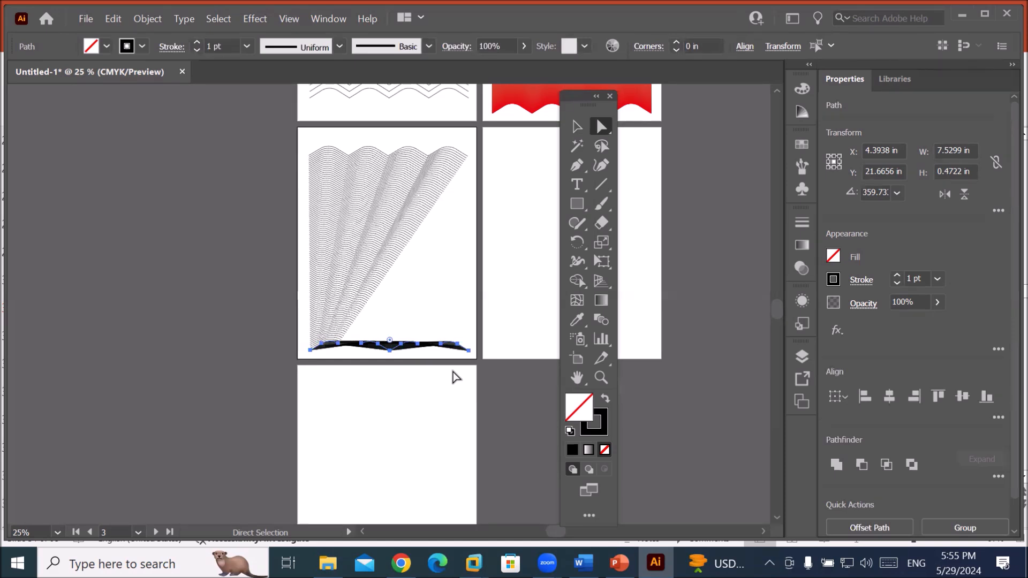
key("ctrl+z")
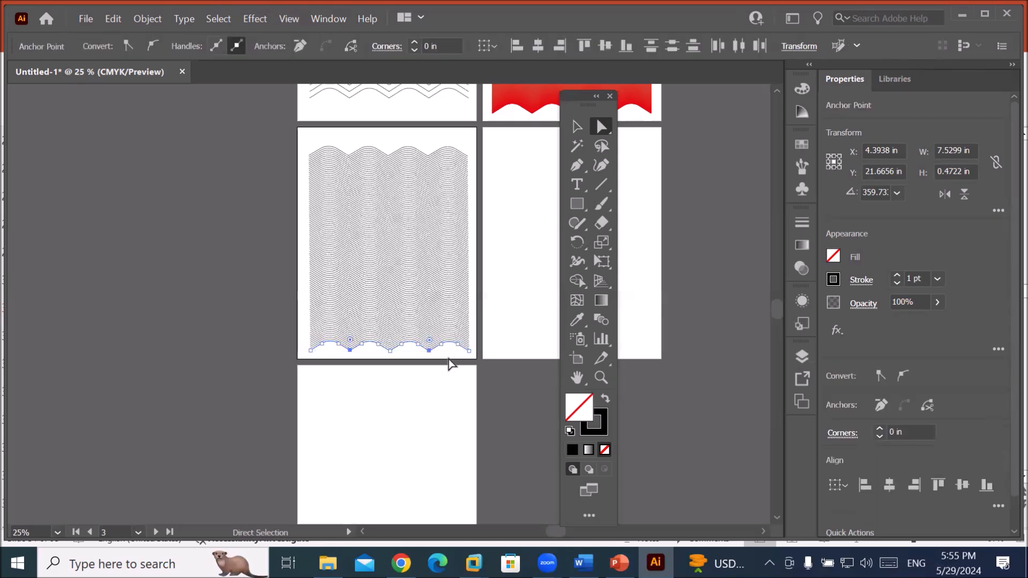
Drag the bottom and top wave paths' end anchors out to the four artboard corners.
left_click(311, 352)
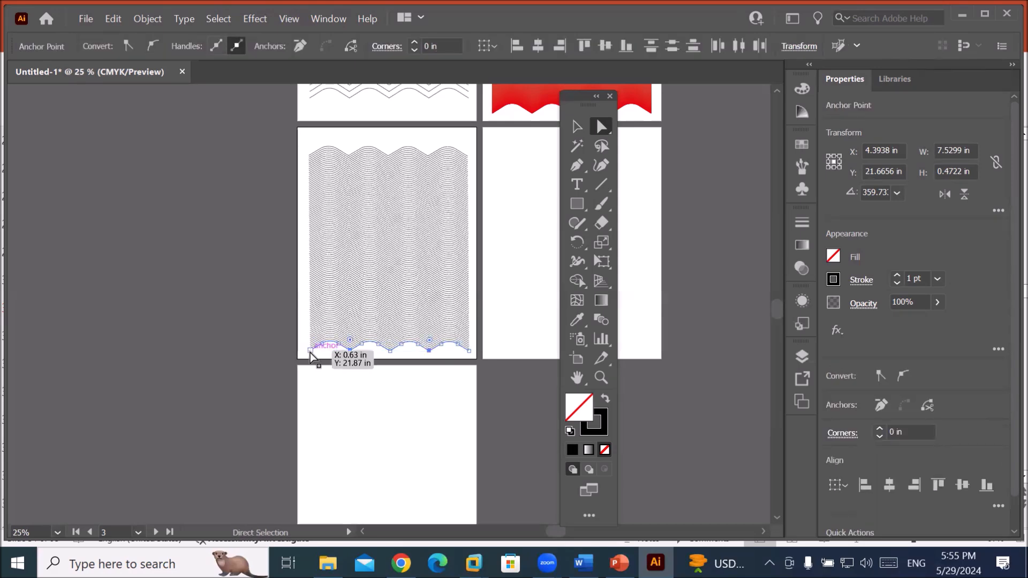
left_click_drag(311, 352, 296, 315)
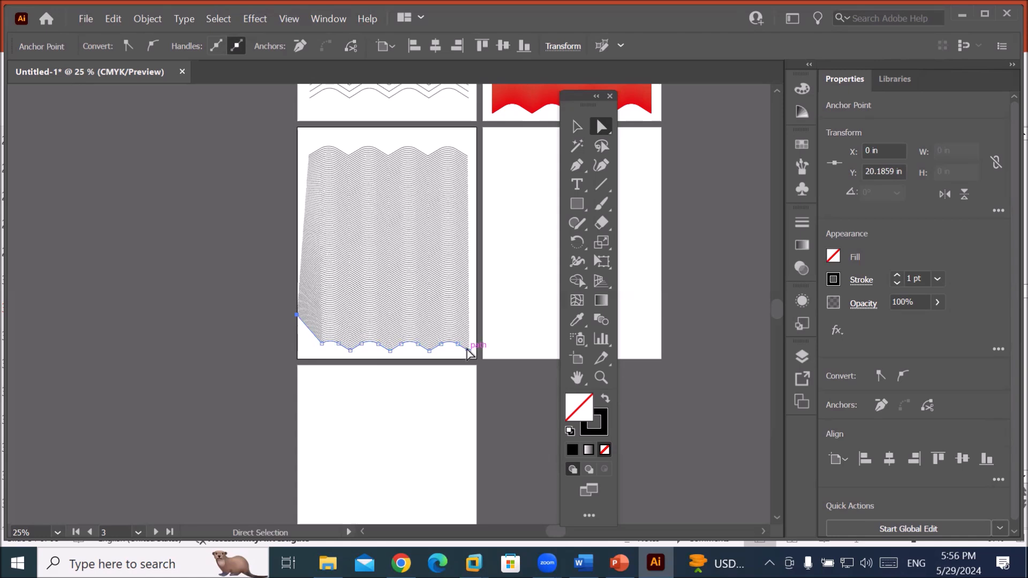
left_click_drag(468, 351, 476, 361)
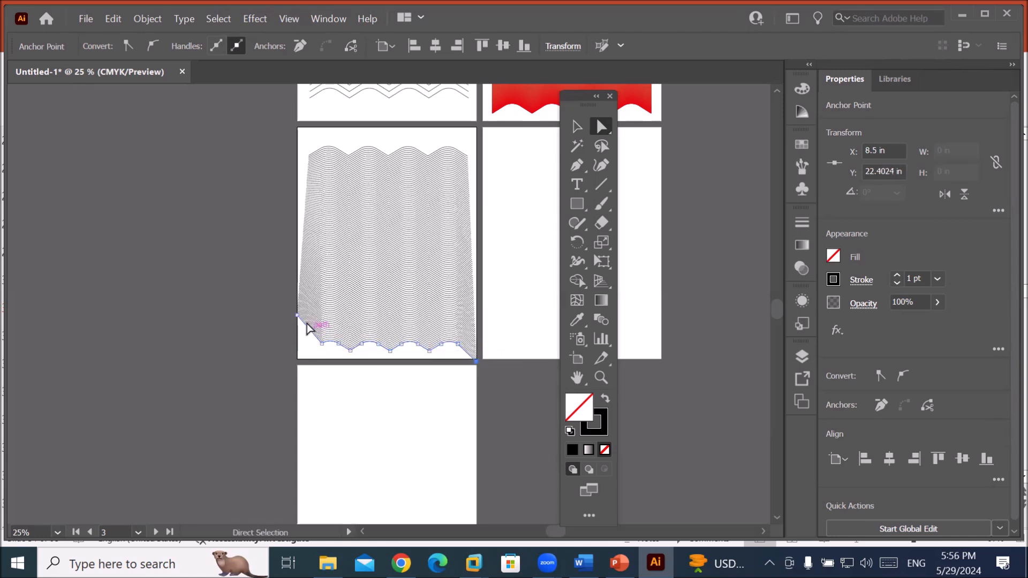
left_click_drag(297, 316, 297, 363)
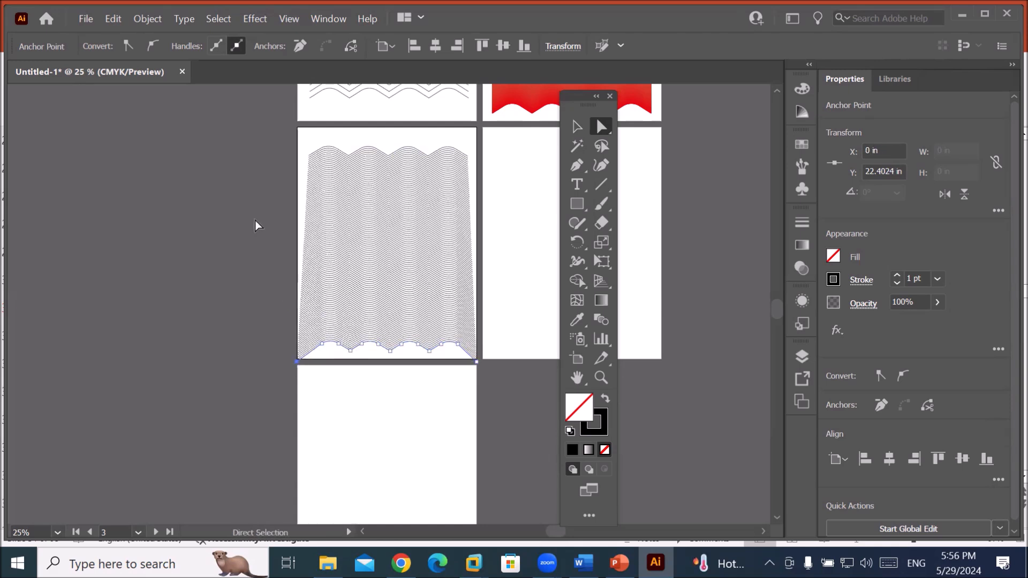
left_click(343, 151)
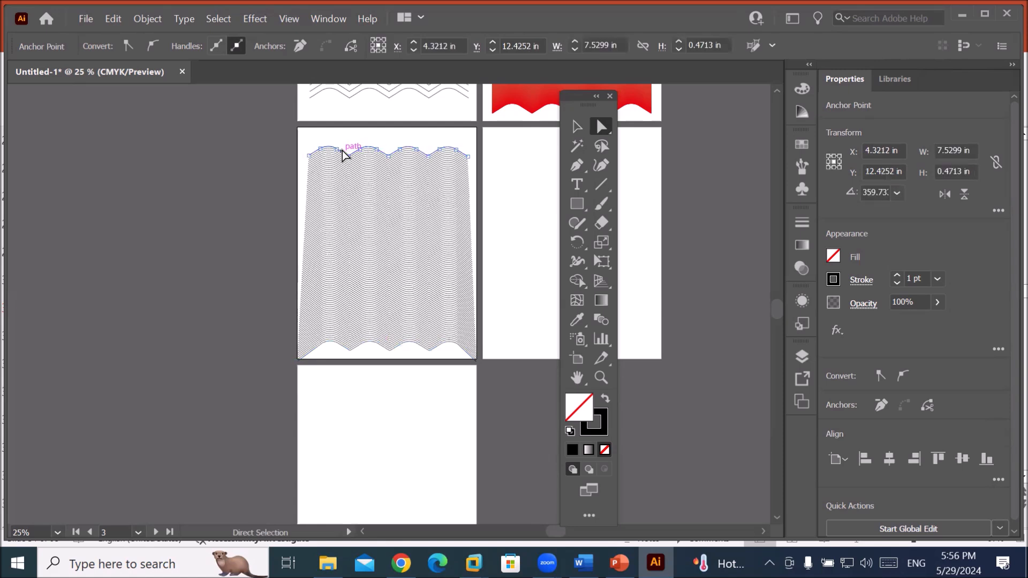
left_click_drag(308, 153, 297, 127)
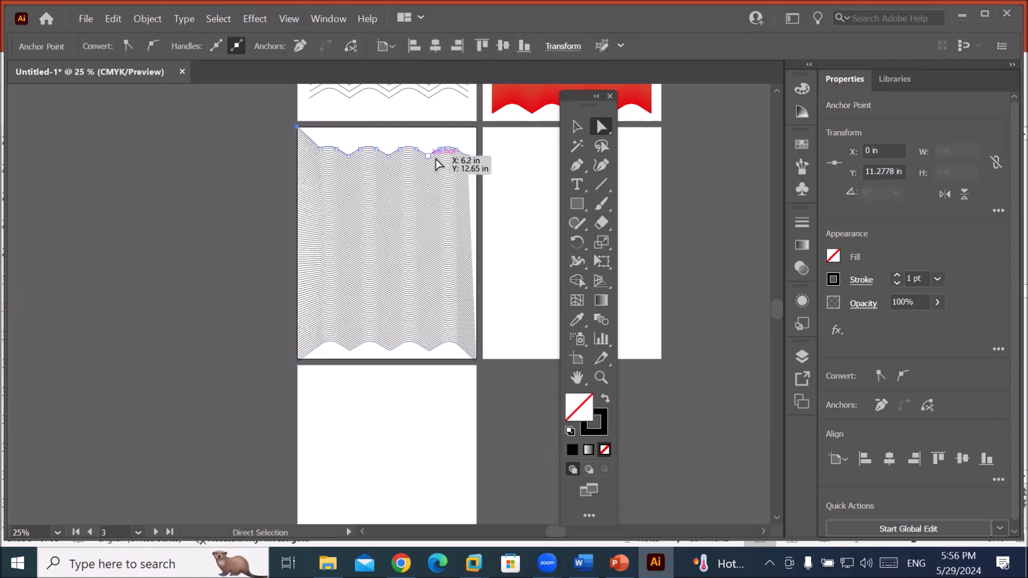
left_click_drag(468, 158, 476, 129)
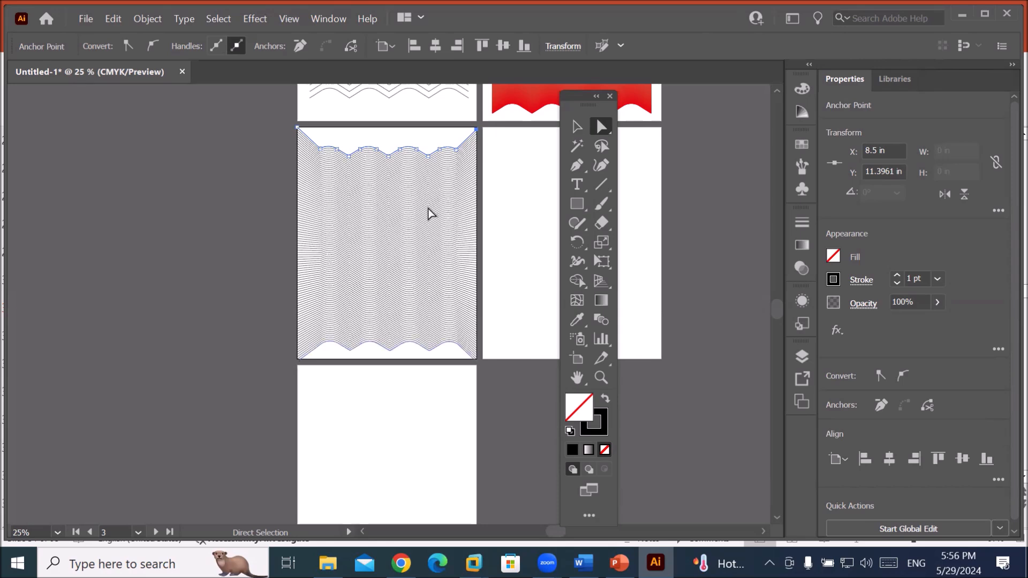
Raise the top wave's middle anchor into a sharp peak and push the bottom's down.
left_click(388, 156)
left_click_drag(389, 156, 389, 126)
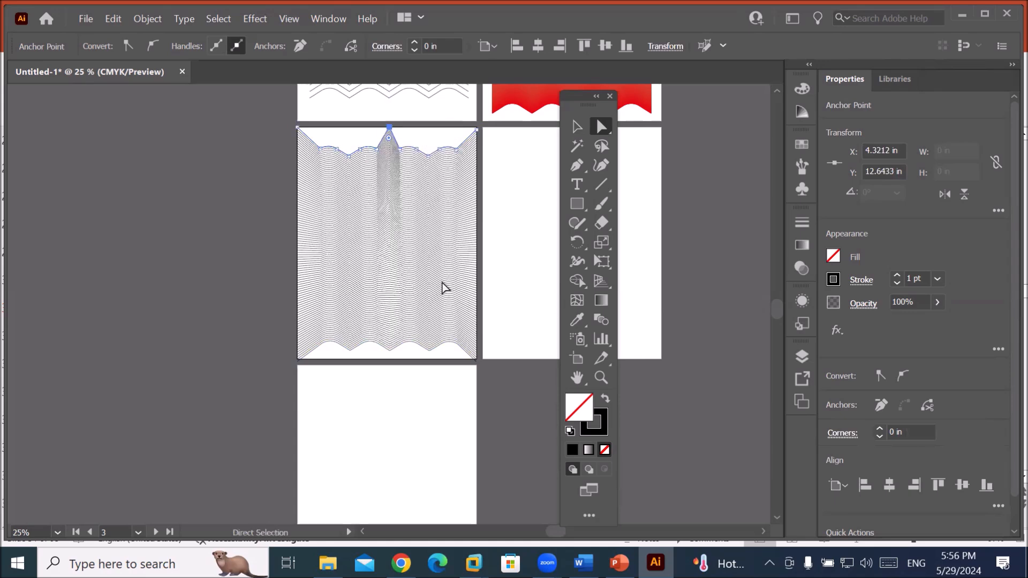
left_click(389, 352)
left_click_drag(393, 358, 392, 366)
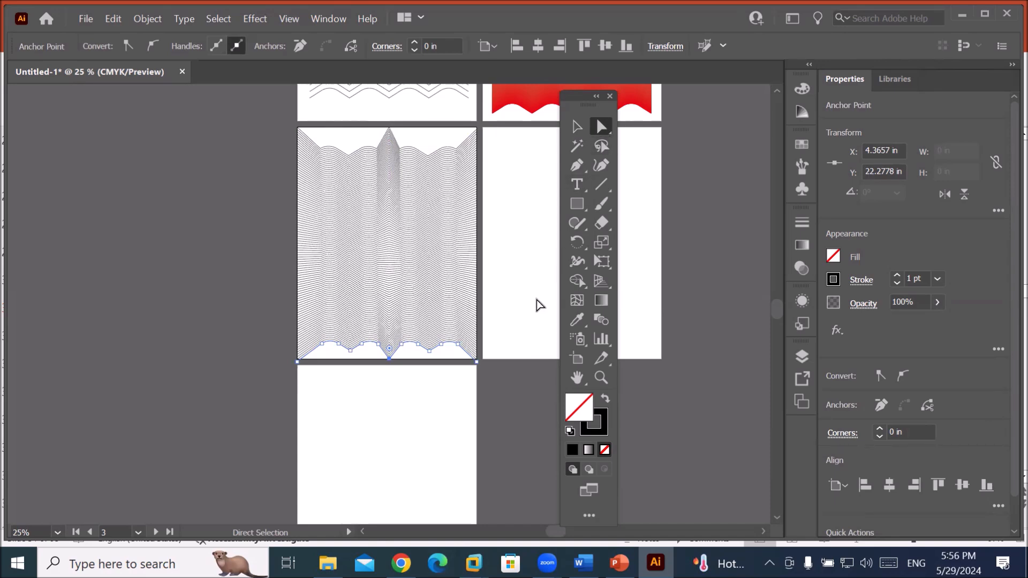
left_click(410, 450)
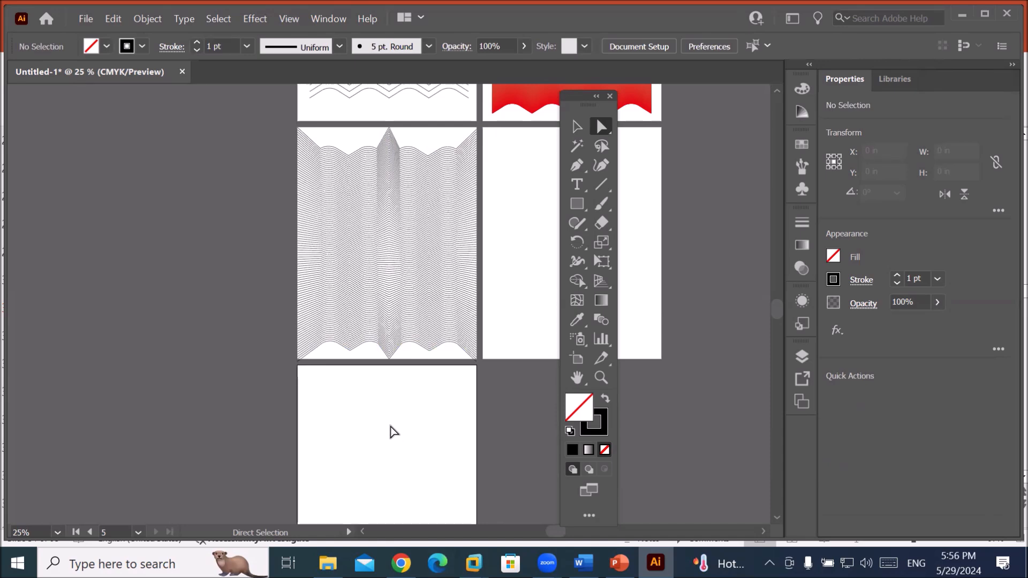
Select the whole wave-line blend and drop its opacity to 44%.
scroll(392, 429, "down", 1)
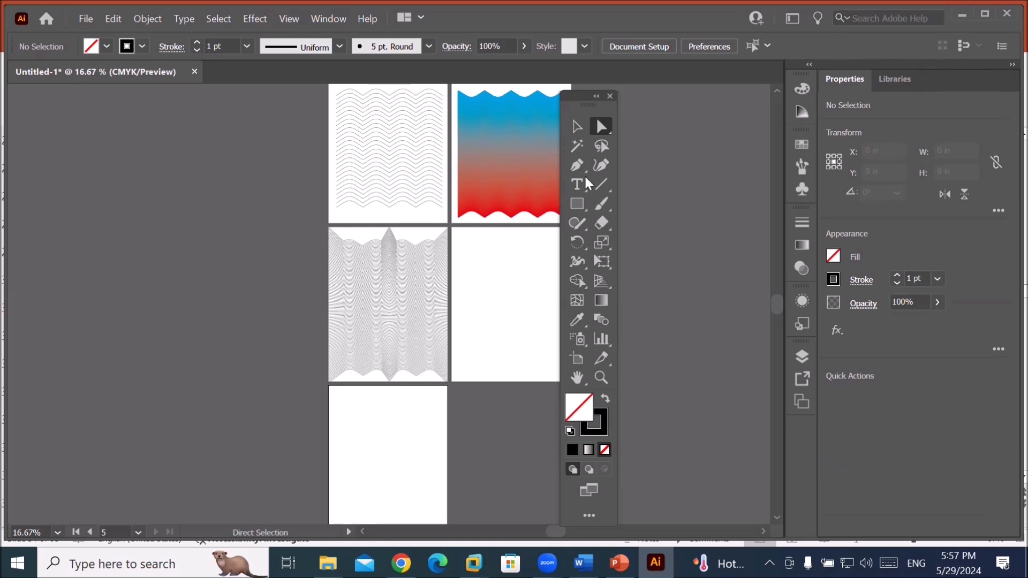
left_click(577, 126)
left_click(394, 321)
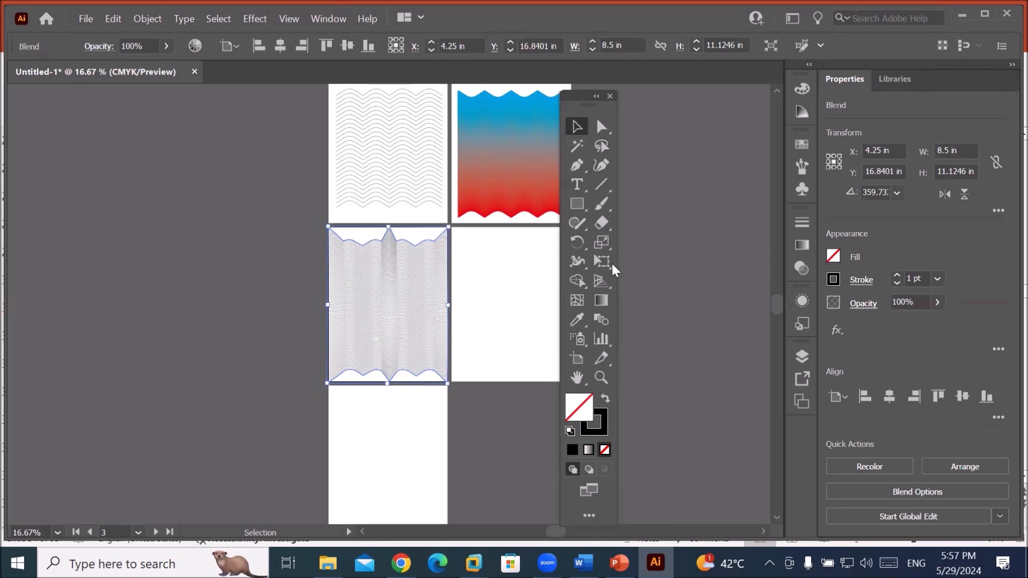
left_click(937, 302)
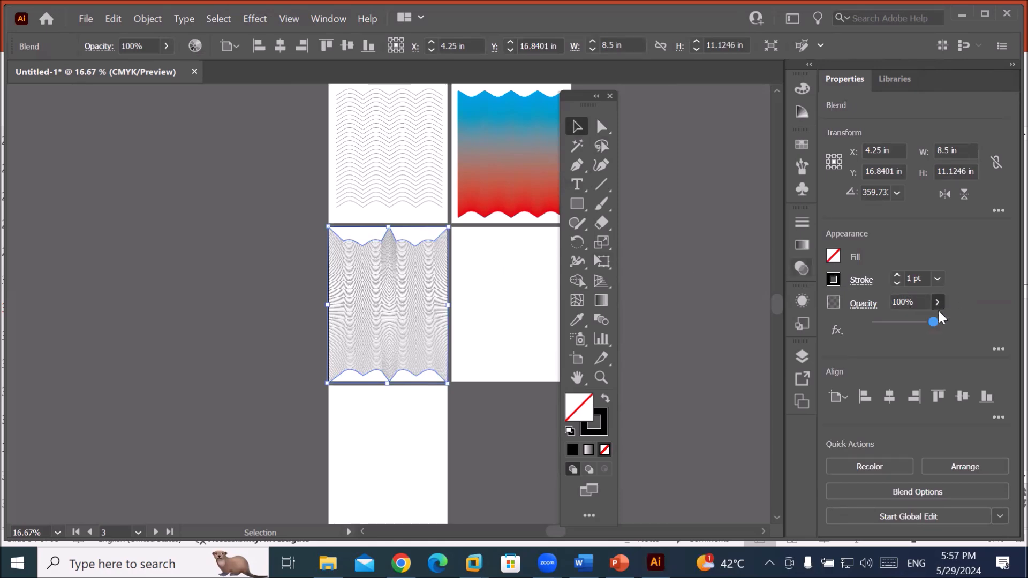
left_click_drag(937, 321, 900, 322)
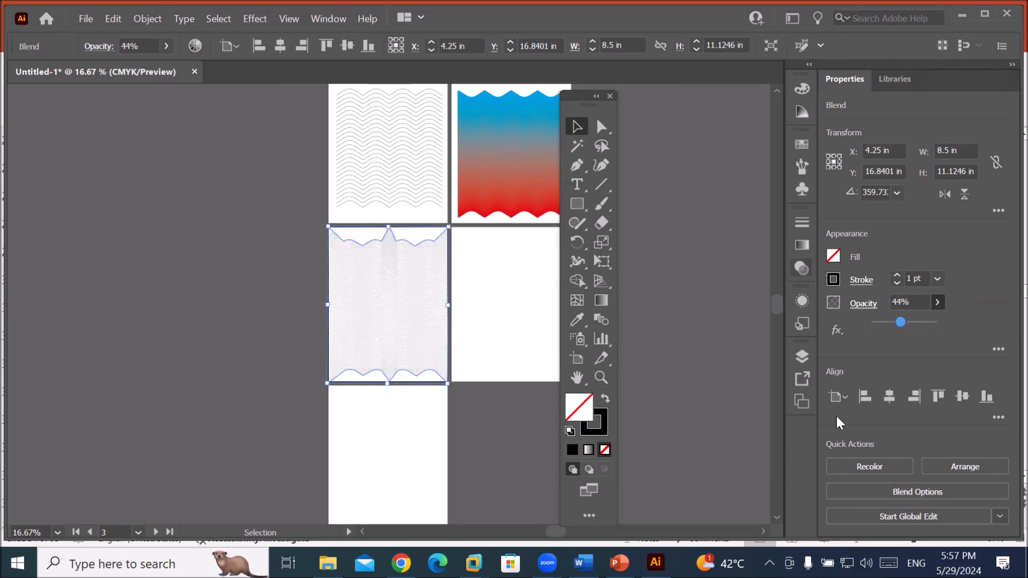
left_click(482, 297)
scroll(423, 311, "up", 3)
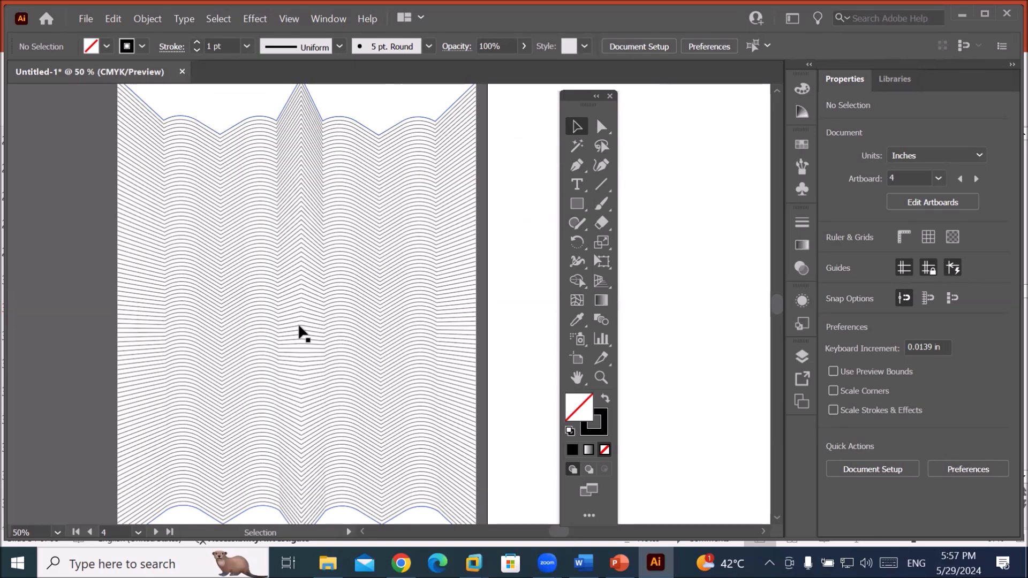
Draw a roughly 5.18 × 7.21 in Lorem ipsum text area over the wave blend.
left_click(577, 186)
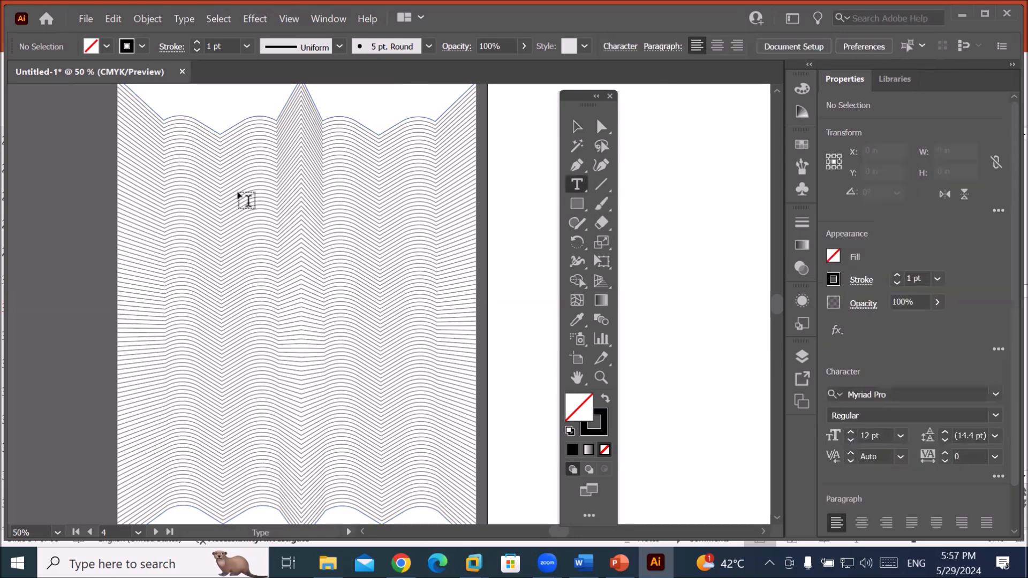
left_click_drag(195, 173, 415, 476)
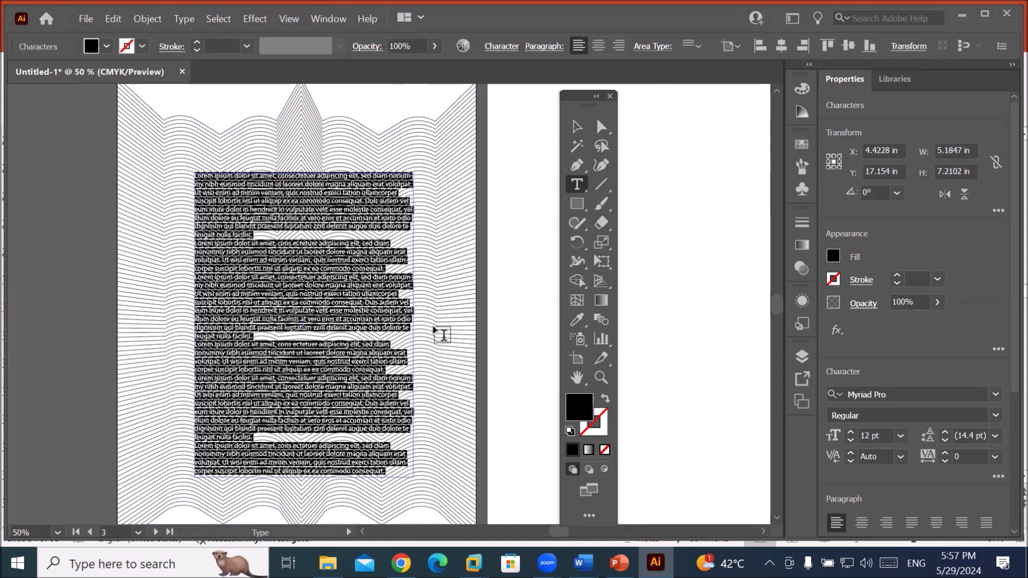
left_click(444, 336)
scroll(311, 265, "up", 1)
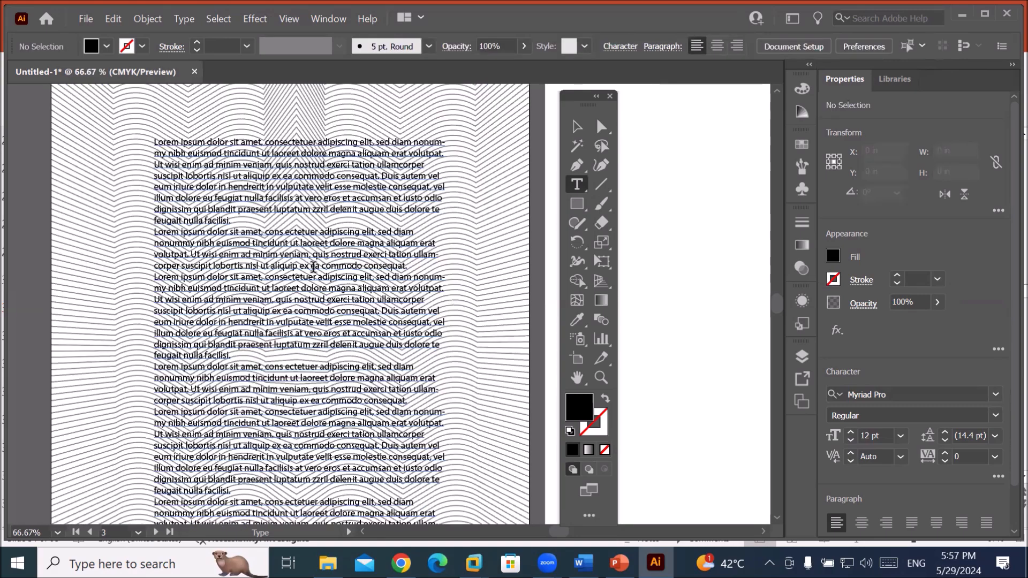
scroll(313, 267, "up", 1)
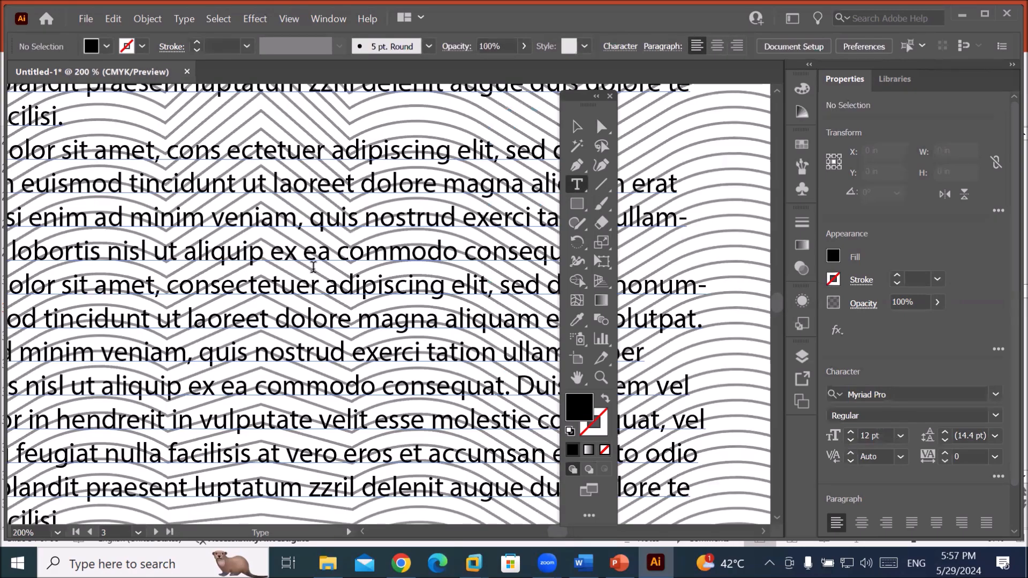
scroll(313, 267, "down", 5)
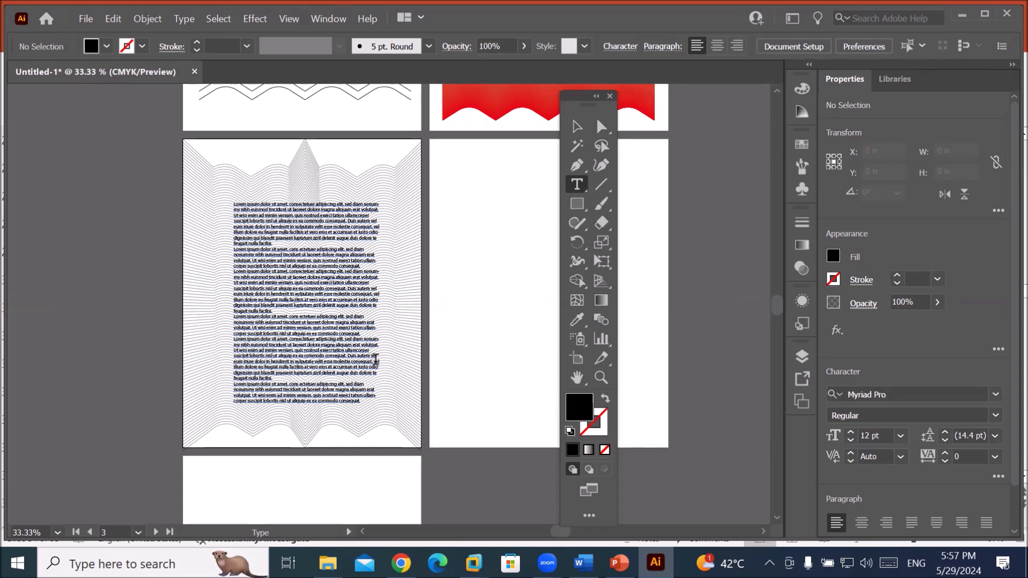
left_click(602, 128)
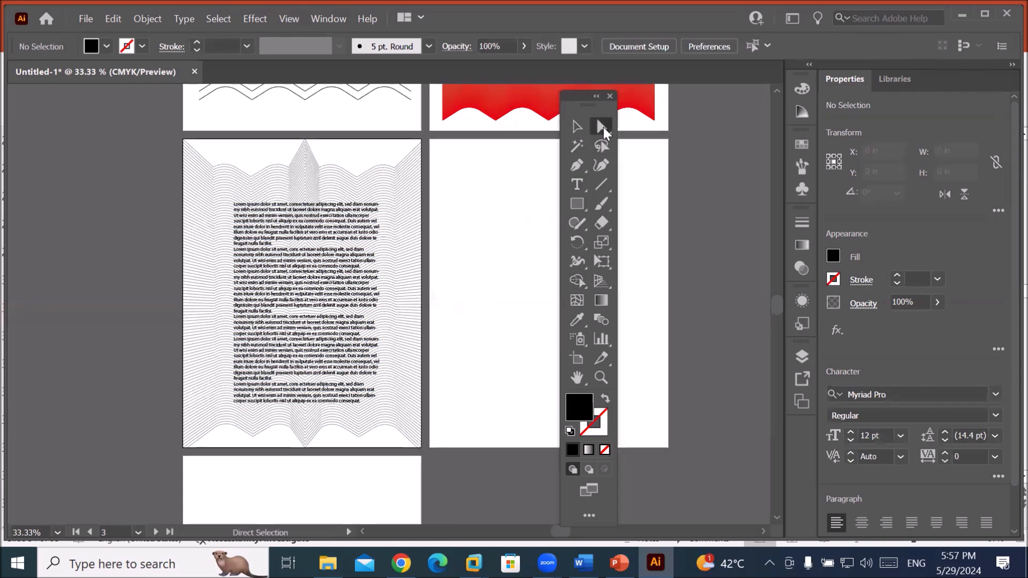
scroll(404, 451, "up", 1)
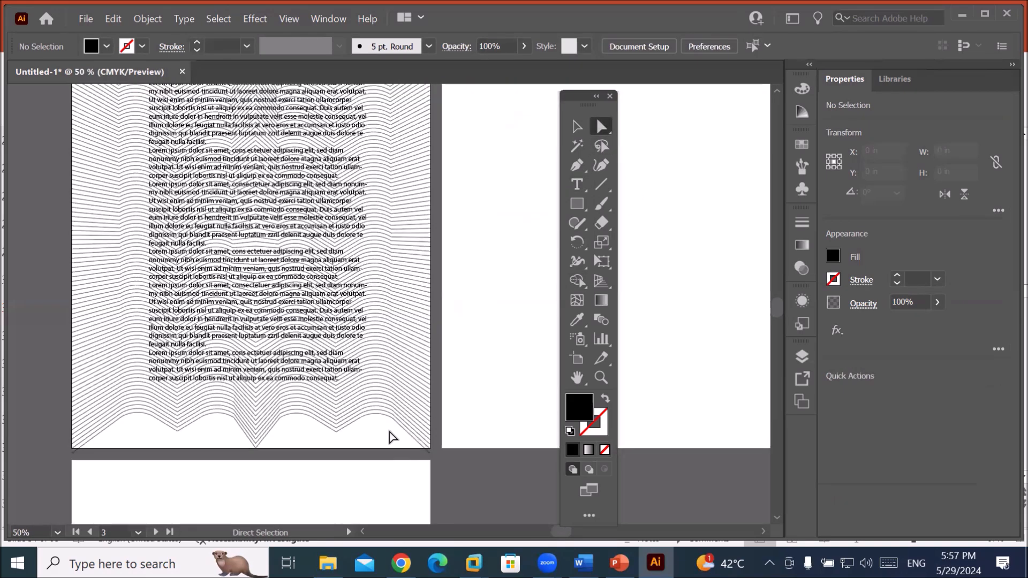
left_click(387, 415)
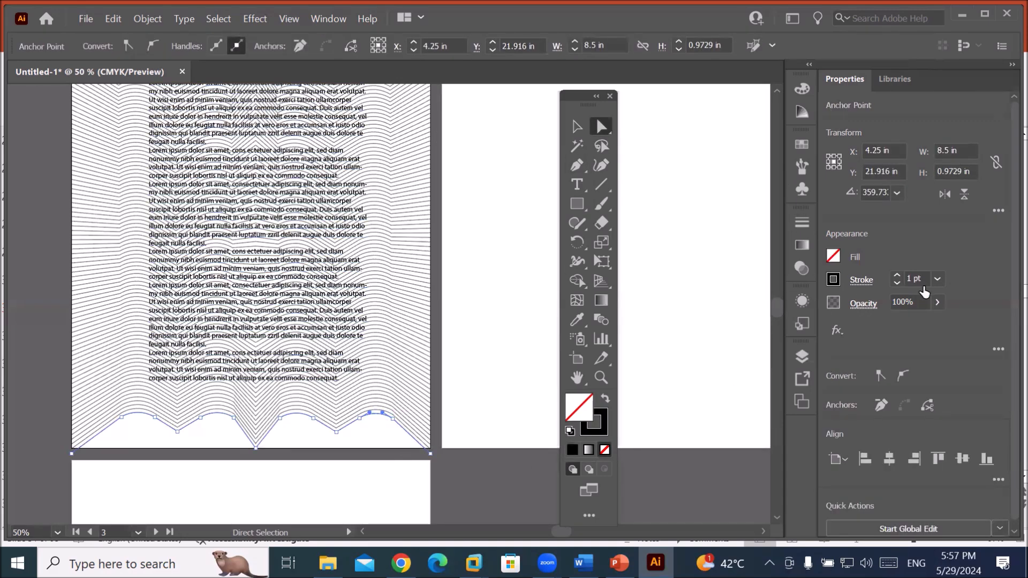
left_click(834, 280)
left_click(704, 339)
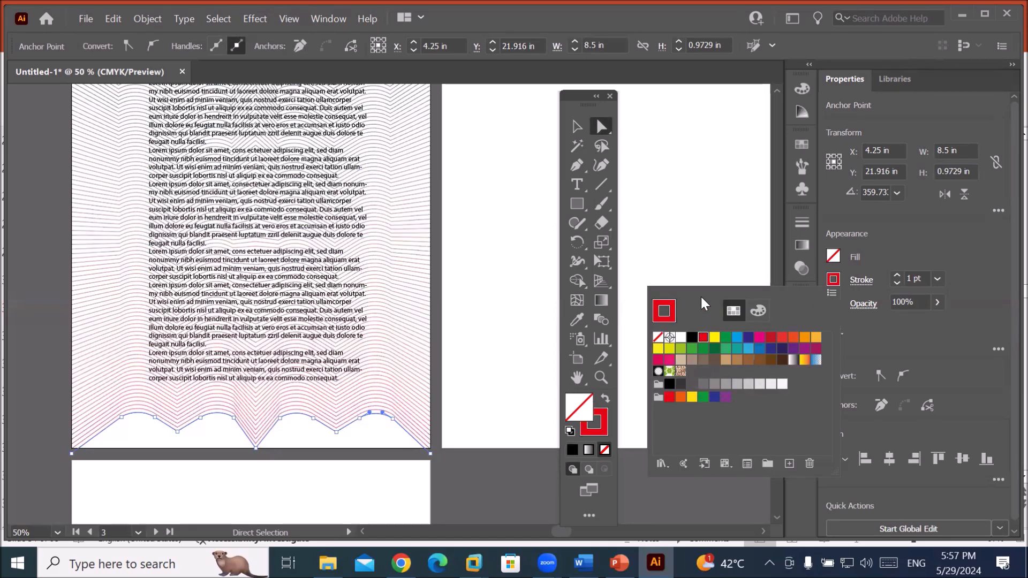
left_click(389, 216)
scroll(389, 216, "down", 3)
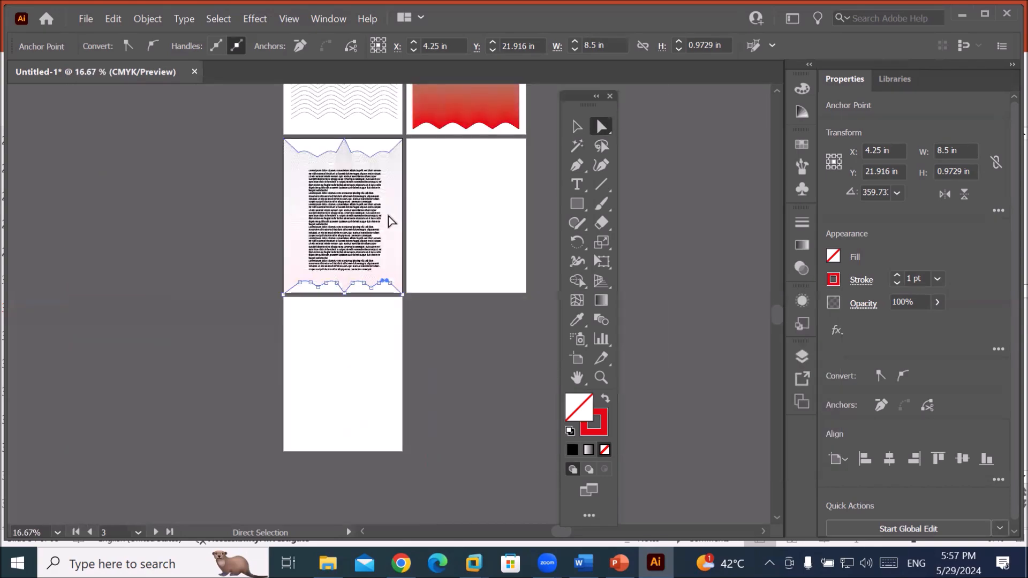
scroll(389, 143, "up", 1)
scroll(390, 146, "up", 3)
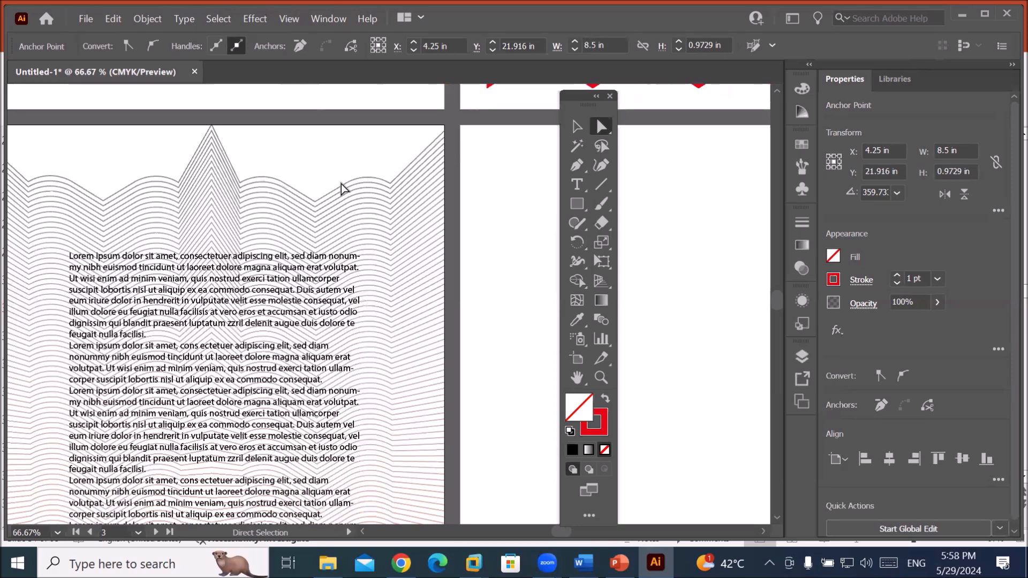
left_click(341, 185)
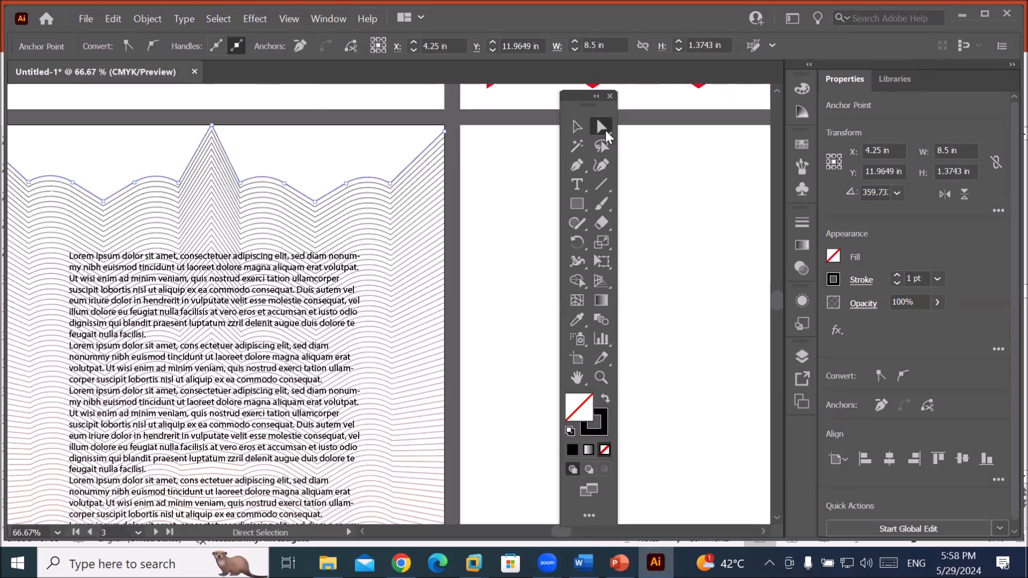
left_click(471, 173)
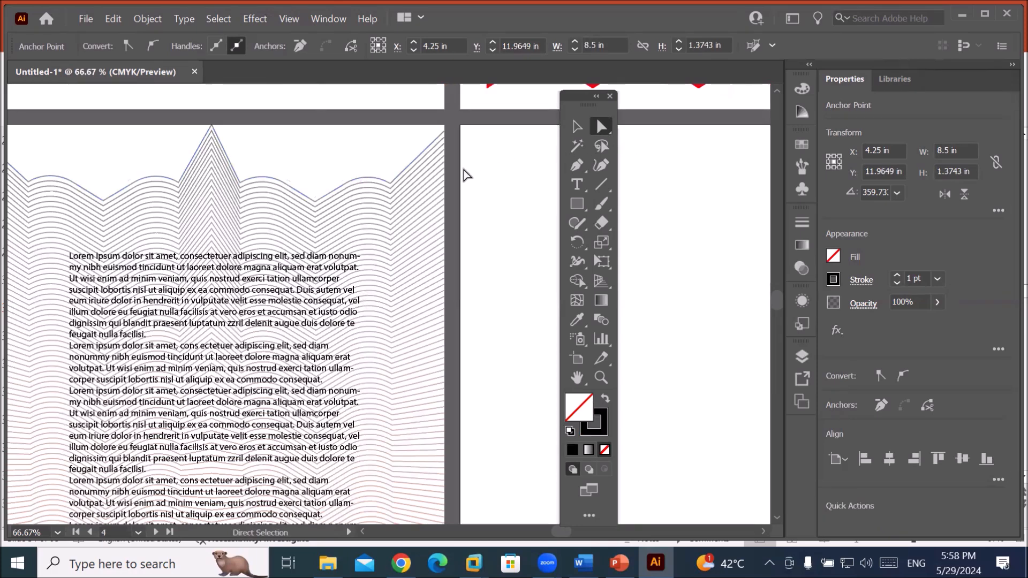
Give the top wavy path a CMYK Green stroke at 5 pt weight.
left_click(364, 182)
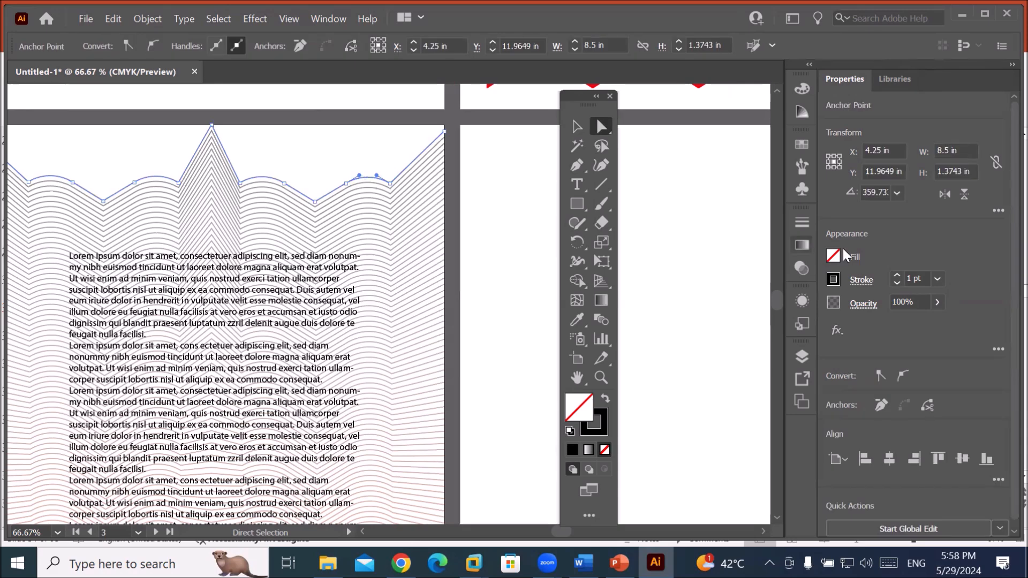
left_click(837, 279)
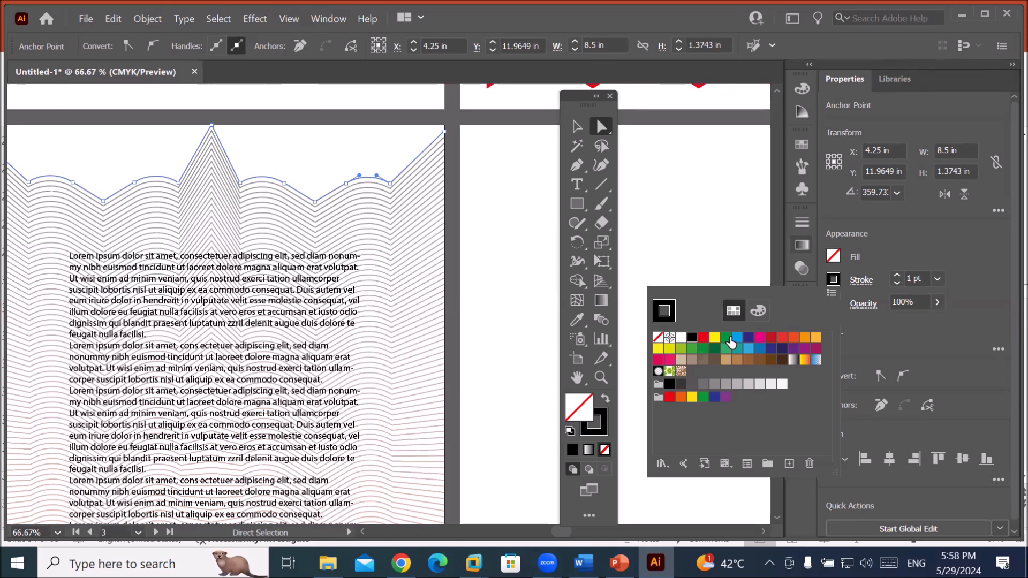
left_click(726, 338)
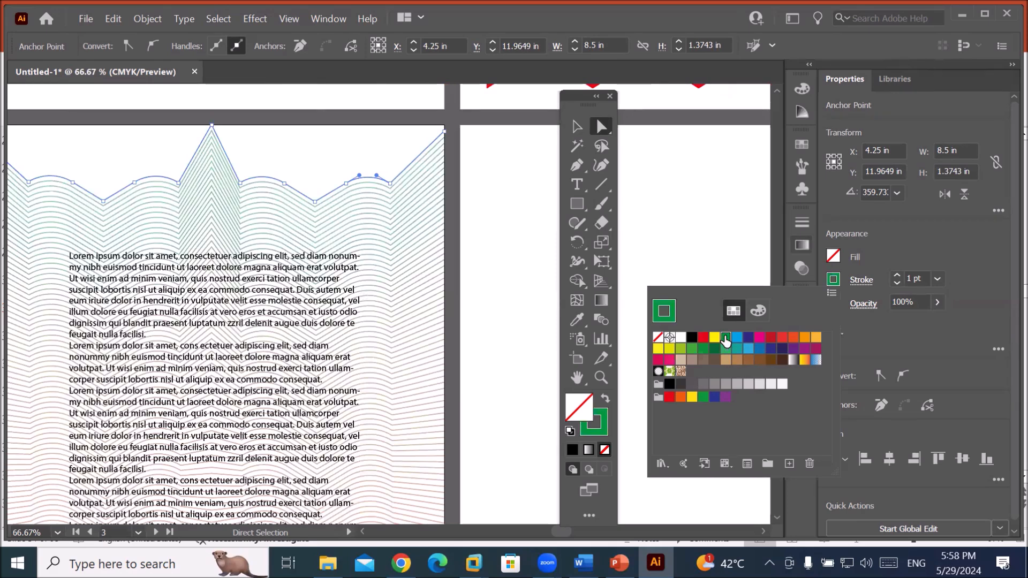
left_click(898, 273)
left_click(897, 274)
left_click(897, 273)
left_click(897, 273)
left_click(898, 273)
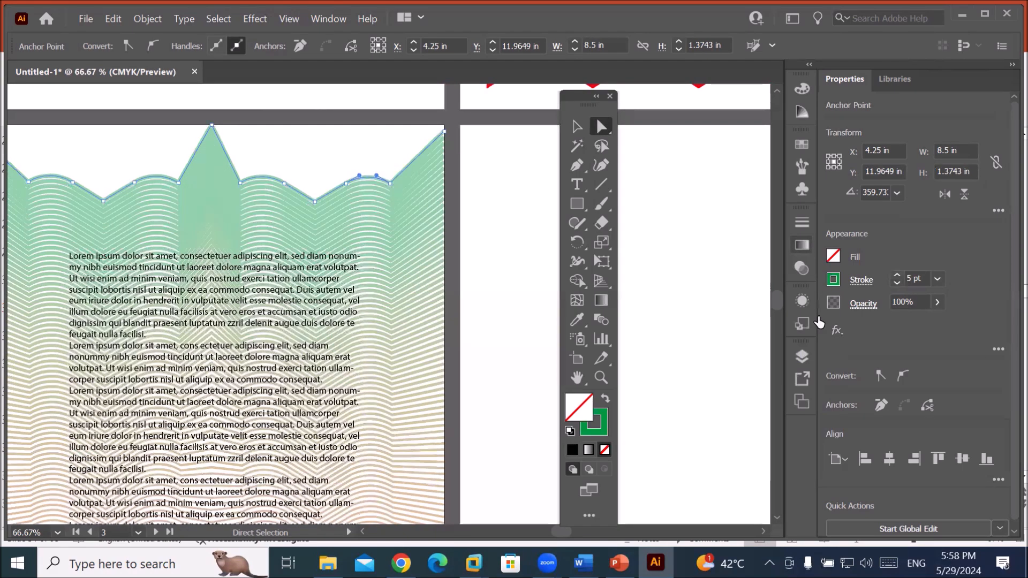
scroll(476, 367, "down", 4)
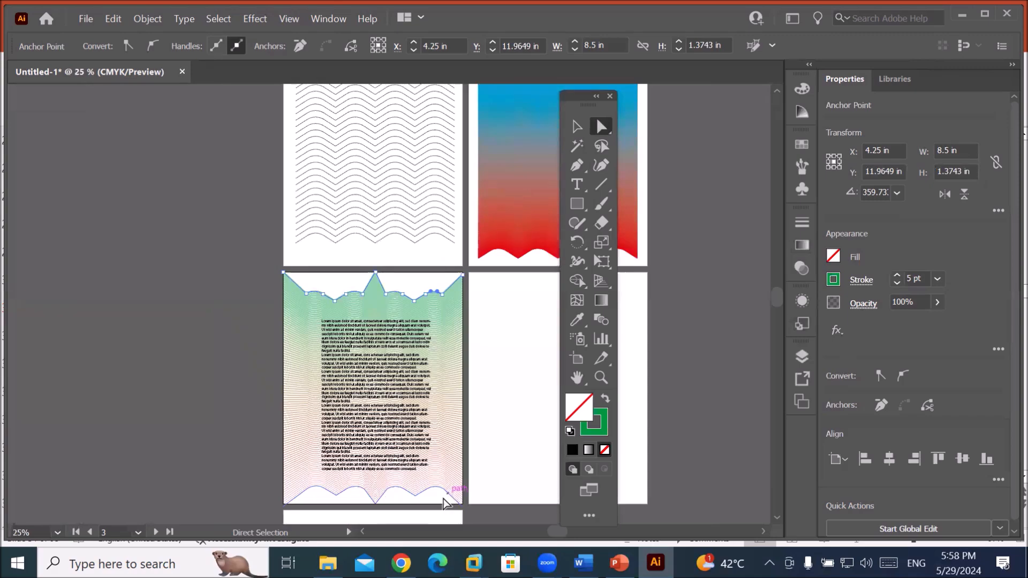
scroll(452, 493, "up", 1)
scroll(440, 506, "up", 1)
scroll(440, 506, "down", 1)
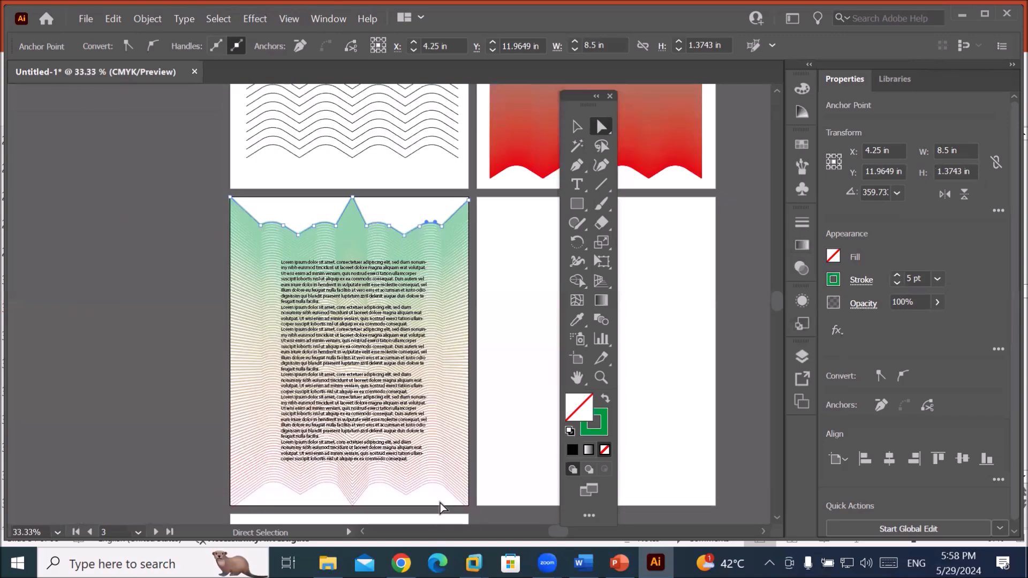
scroll(440, 507, "up", 1)
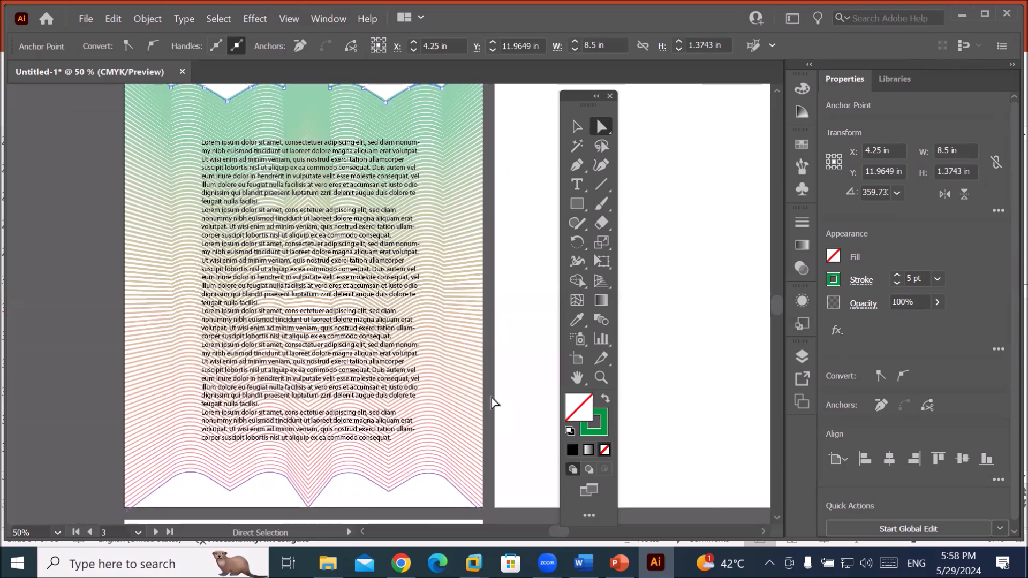
scroll(493, 397, "down", 1)
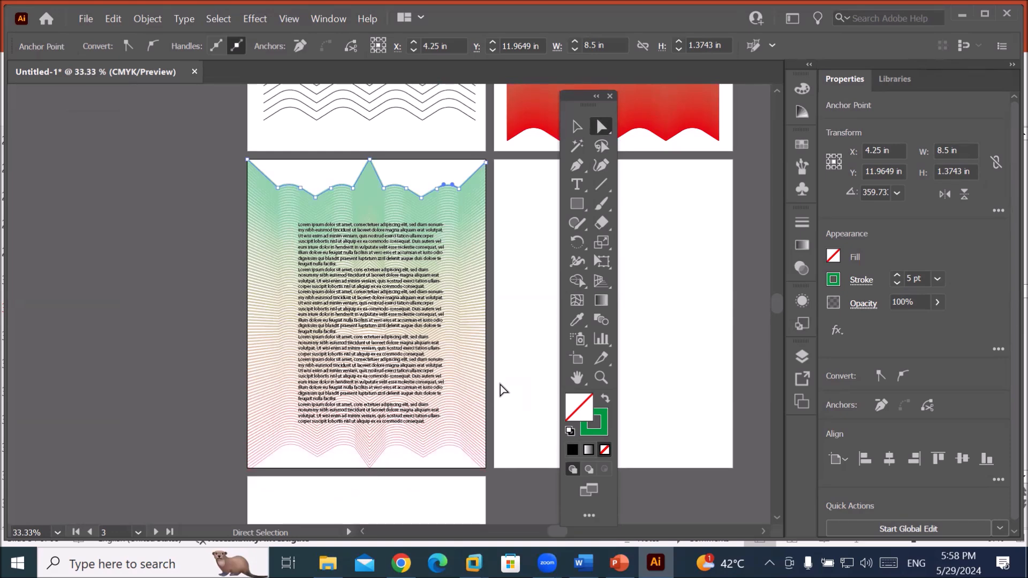
Draw a long horizontal line across the fourth artboard's top and a short line near its bottom.
left_click(644, 282)
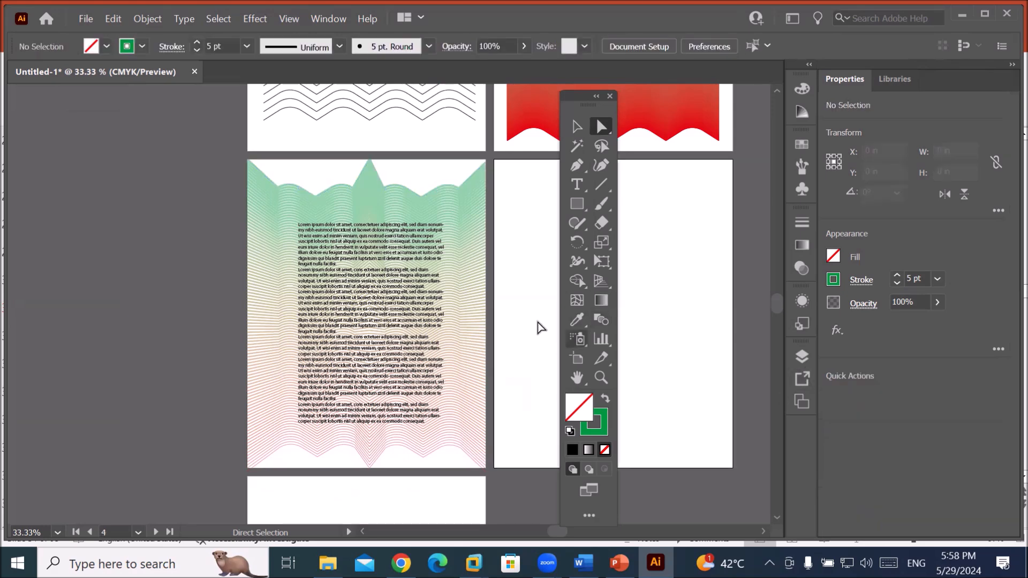
left_click_drag(500, 331, 365, 321)
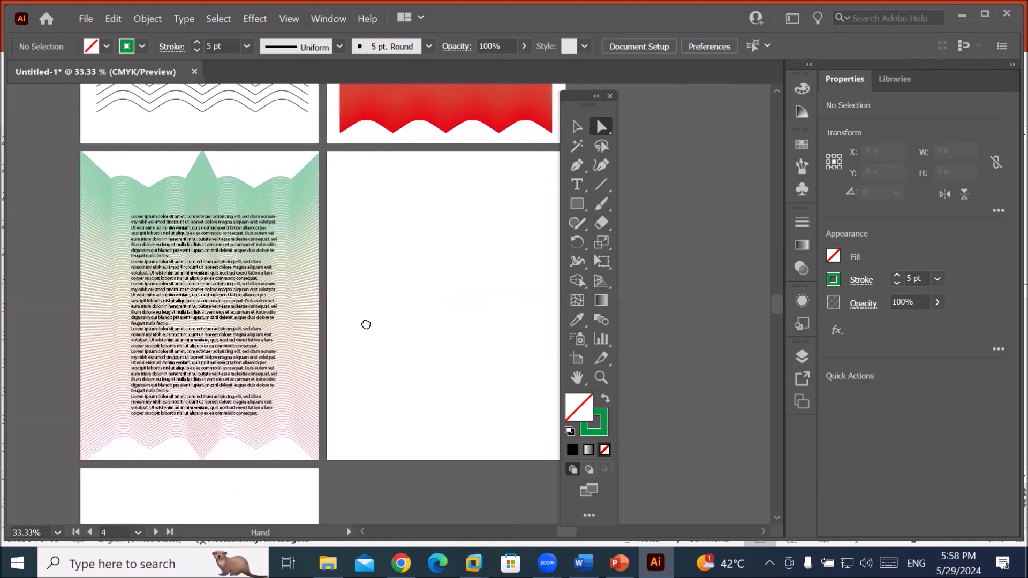
left_click_drag(573, 103, 667, 114)
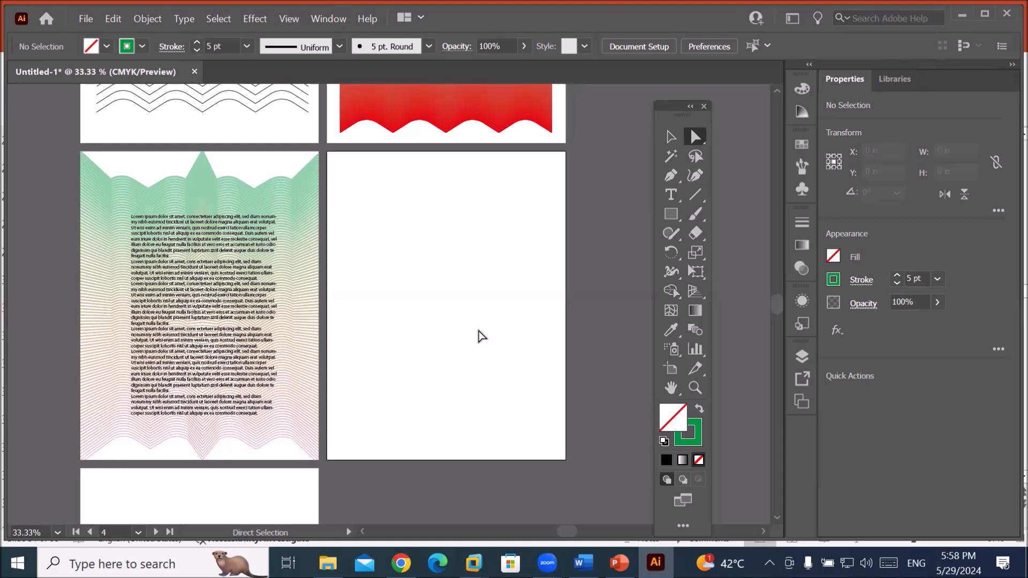
left_click(695, 195)
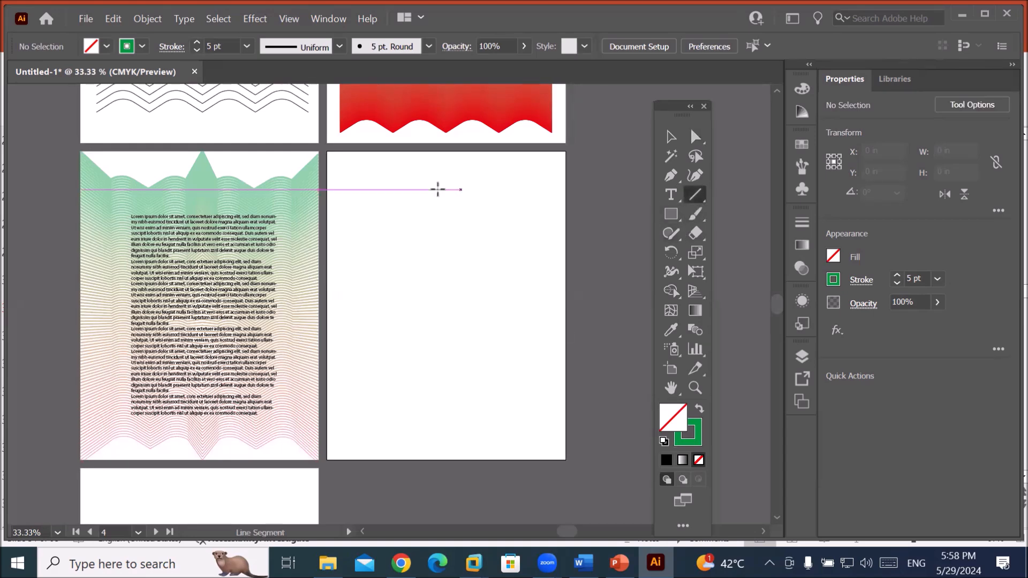
left_click_drag(337, 159, 557, 158)
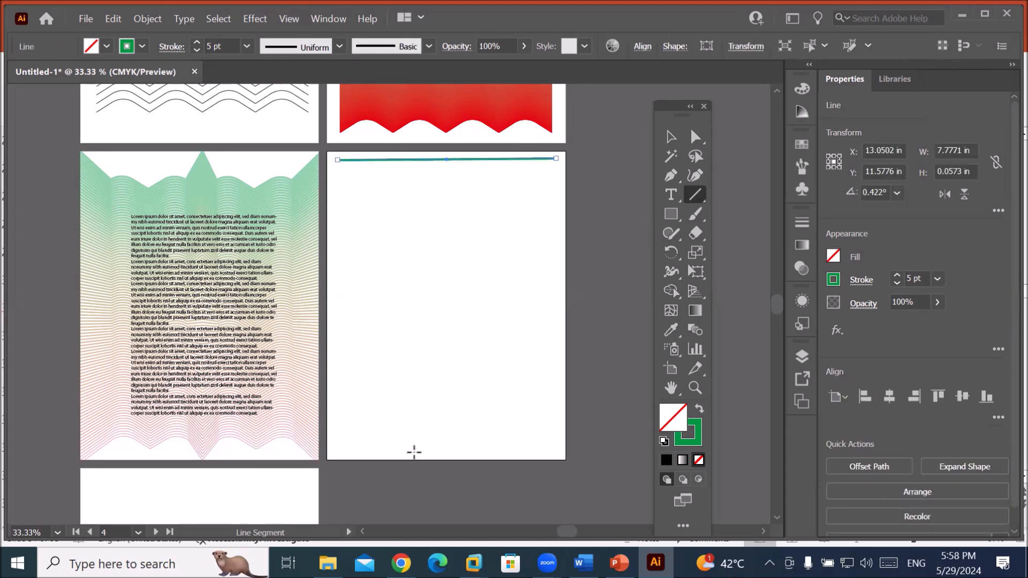
left_click_drag(417, 450, 485, 470)
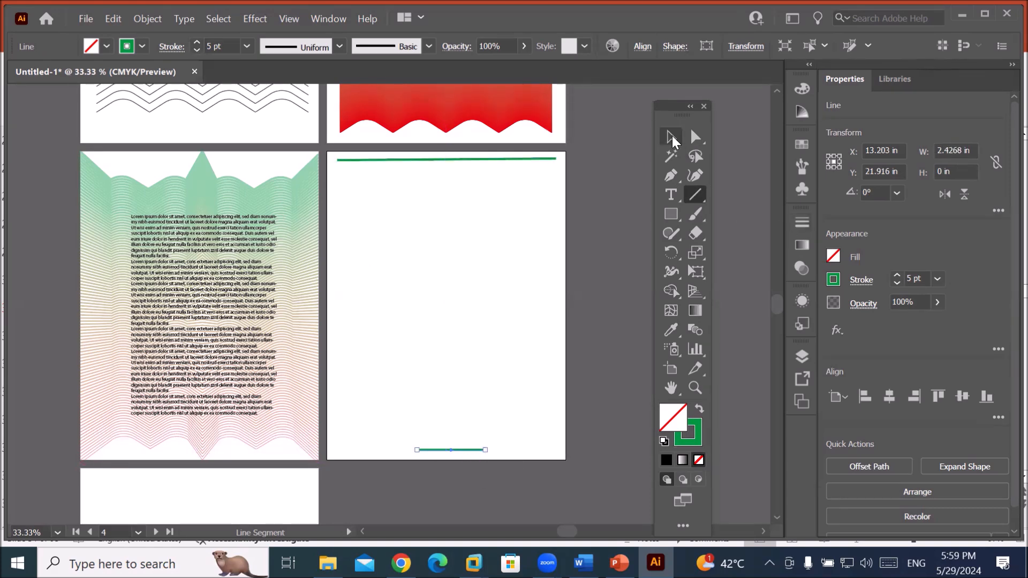
Rotate the short line to vertical and move it to the artboard's lower left.
left_click(672, 137)
left_click_drag(455, 450, 456, 380)
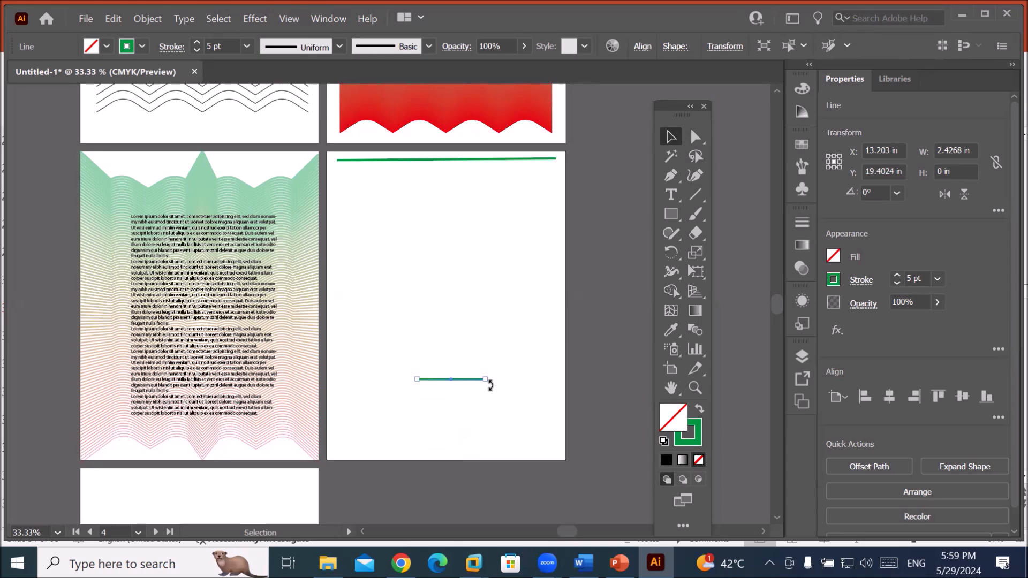
left_click_drag(489, 378, 451, 429)
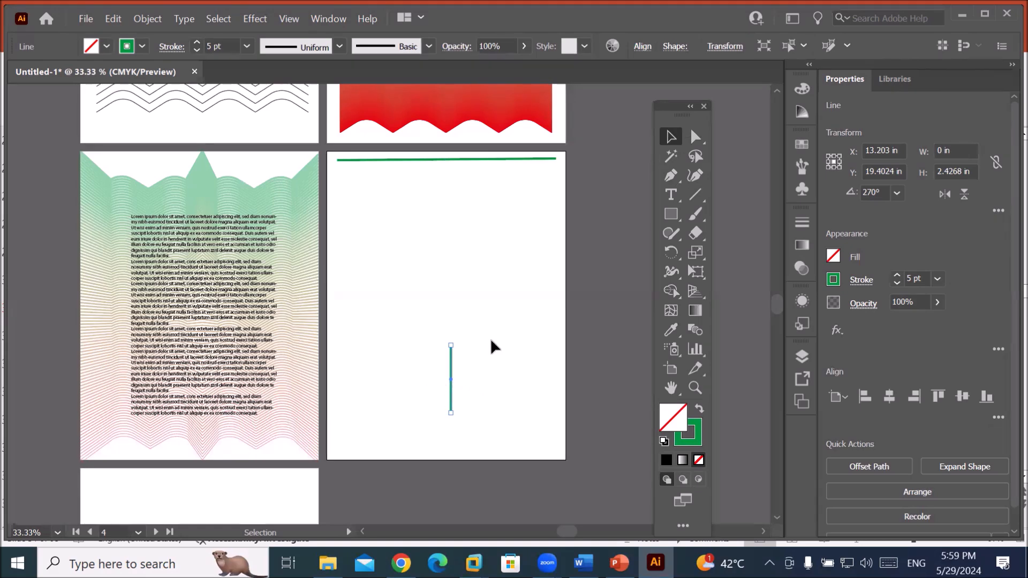
left_click_drag(451, 368, 348, 414)
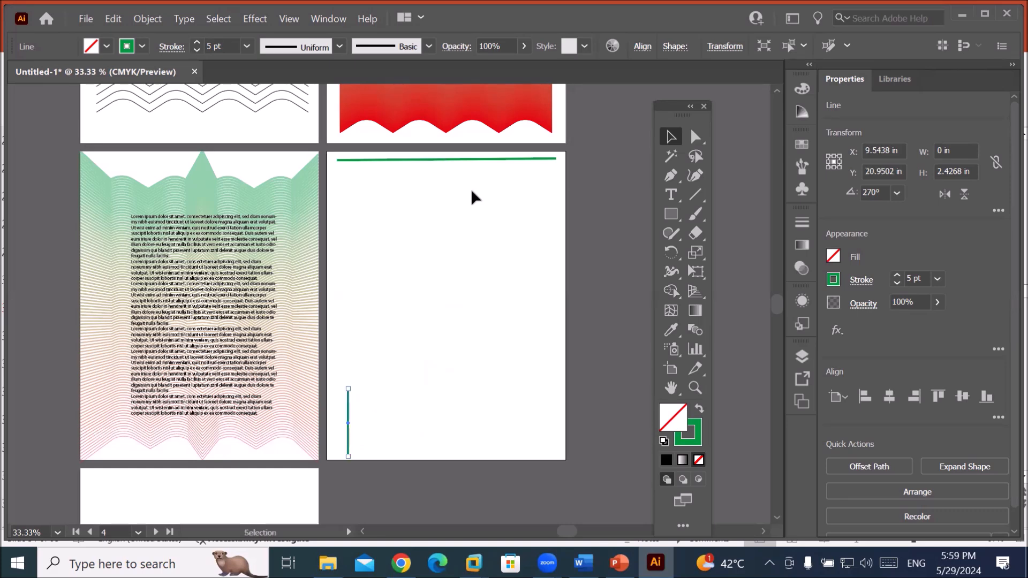
Give the short vertical line a navy blue stroke at 9 pt.
left_click(489, 160)
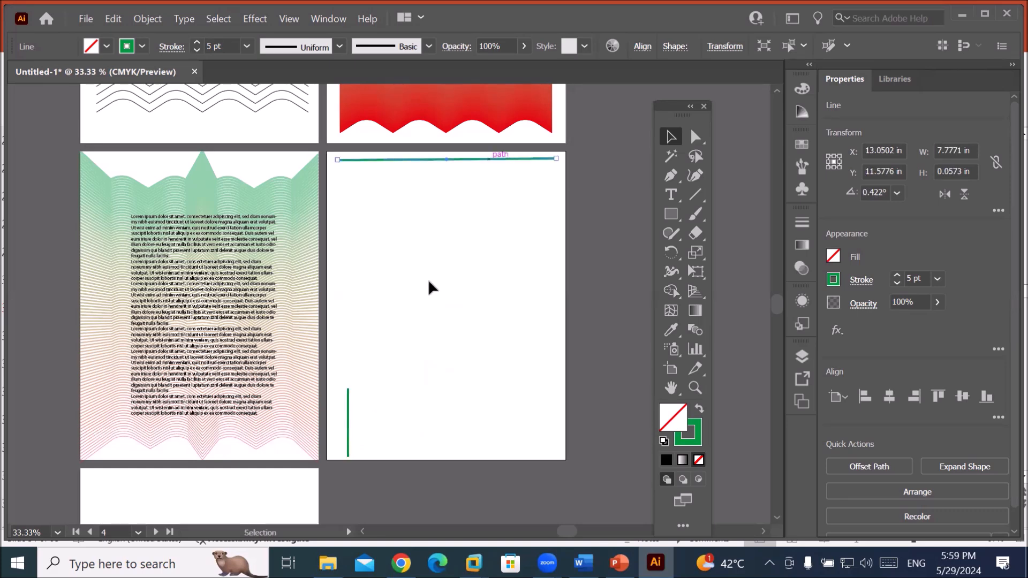
left_click(348, 431)
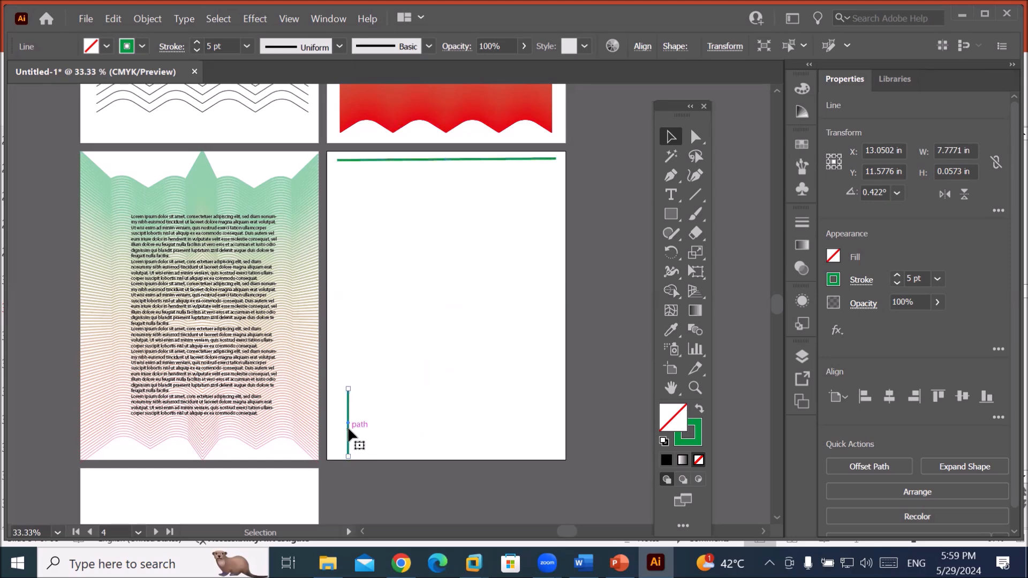
left_click(142, 46)
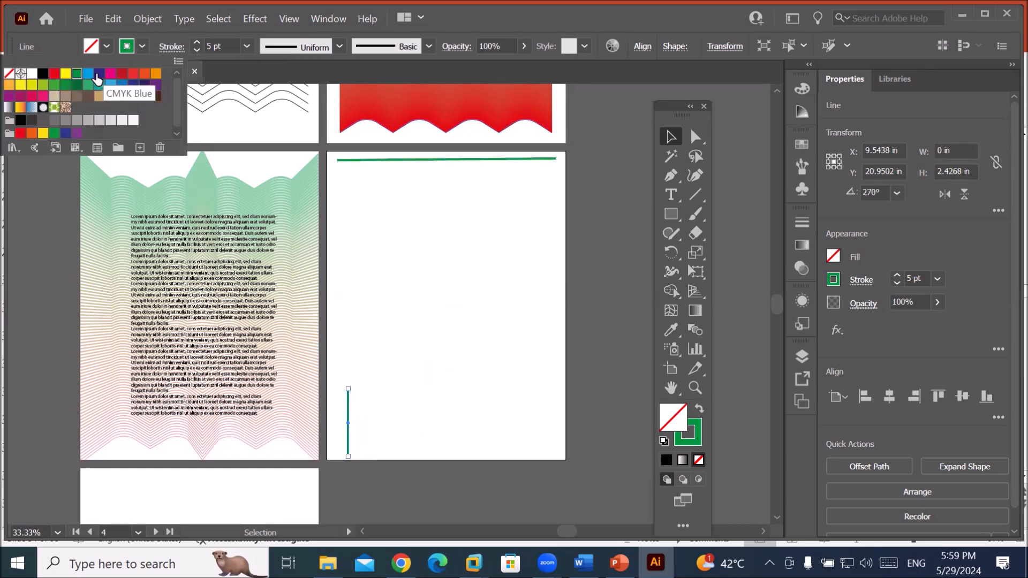
left_click(99, 73)
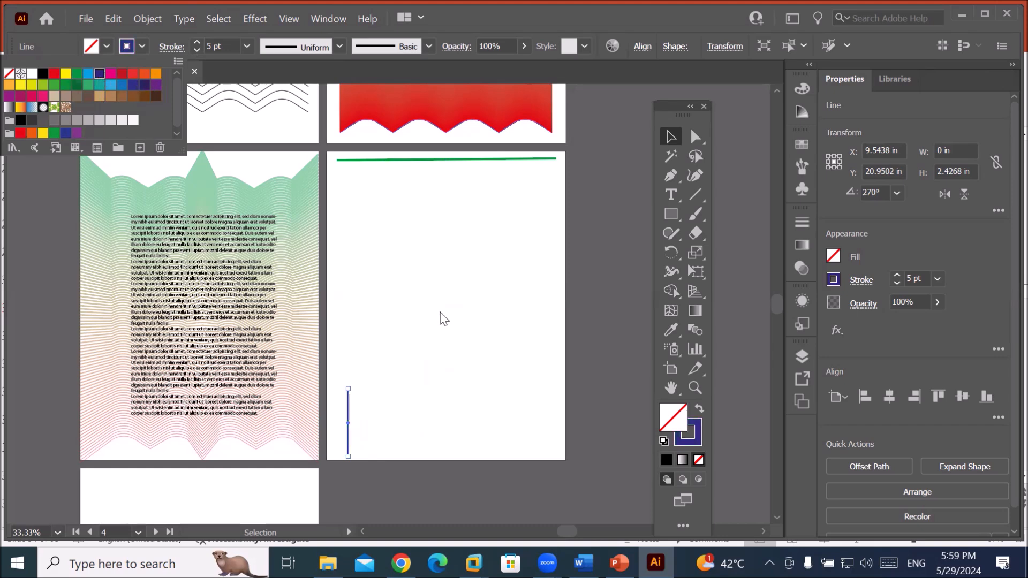
left_click(197, 44)
left_click(197, 44)
left_click(197, 44)
left_click(197, 44)
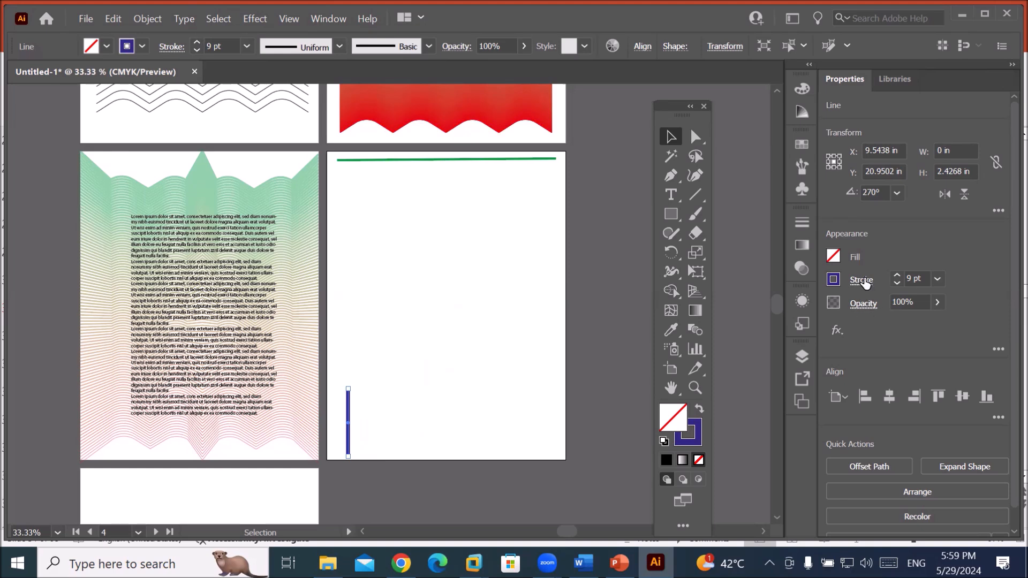
Make the vertical line a dashed stroke with 12 pt dashes.
left_click(863, 280)
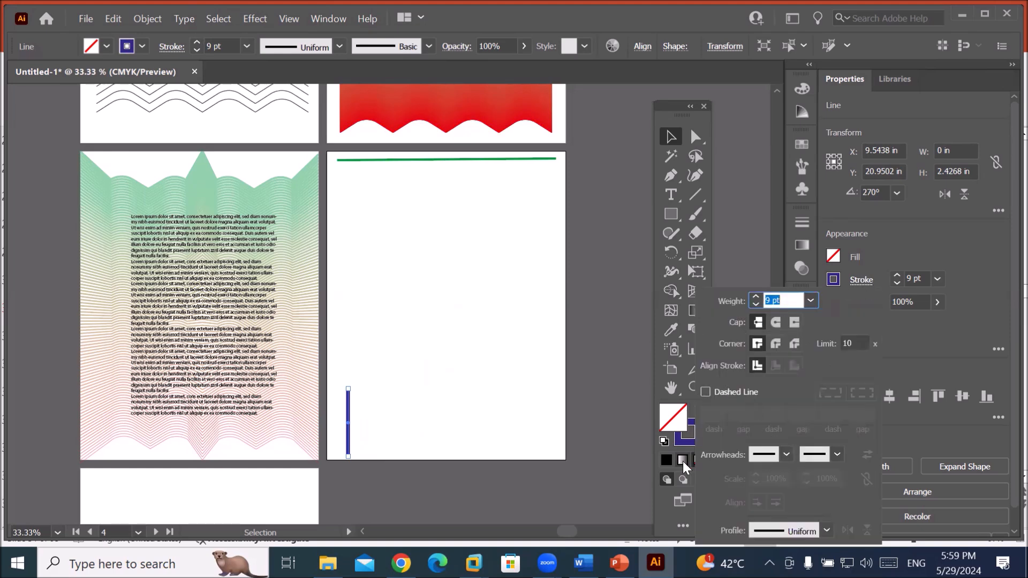
left_click(705, 393)
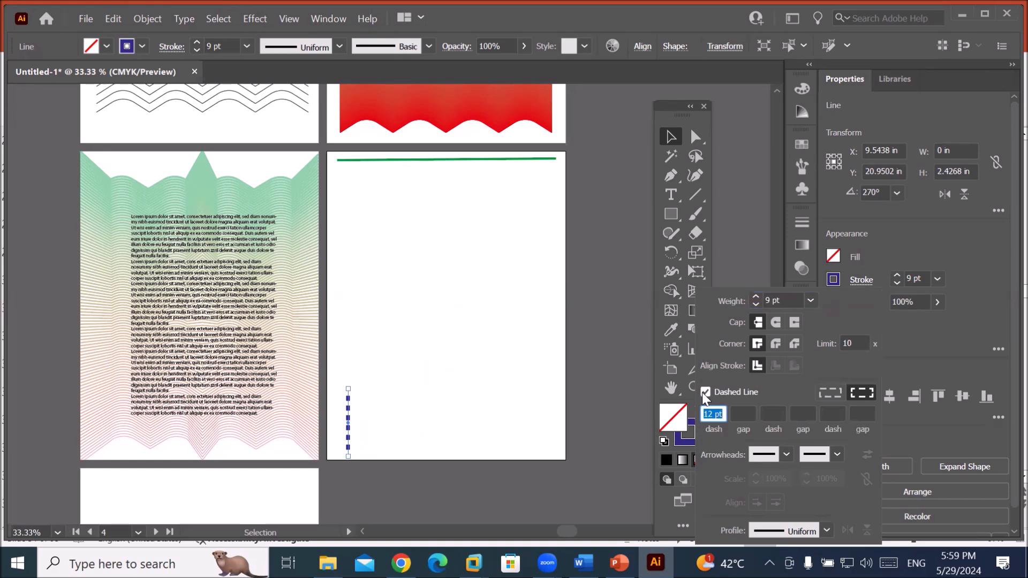
left_click(669, 138)
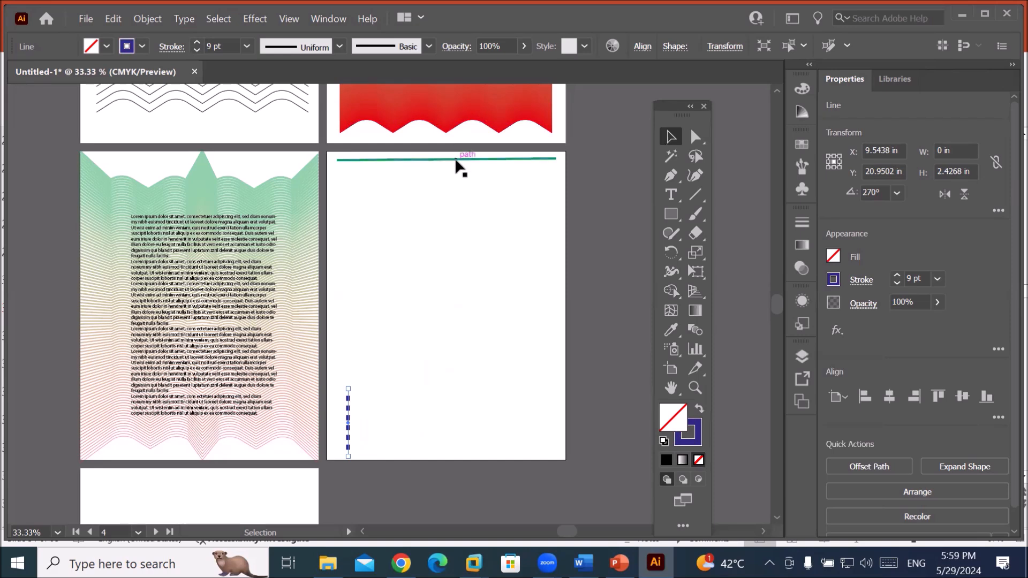
left_click(457, 161)
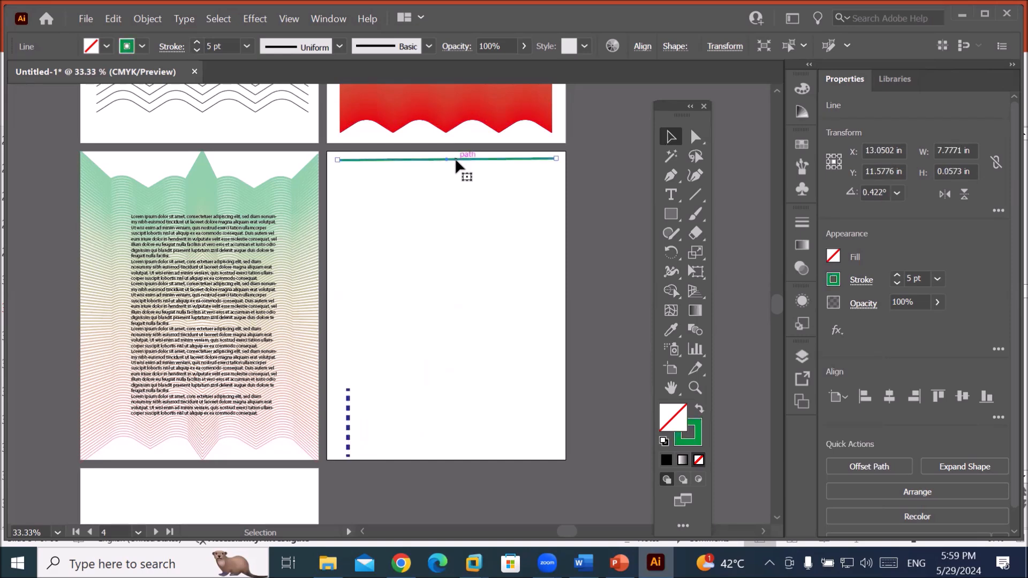
Blend the green top line with the dashed vertical line, fanning about seven dashed lines between.
left_click(438, 346)
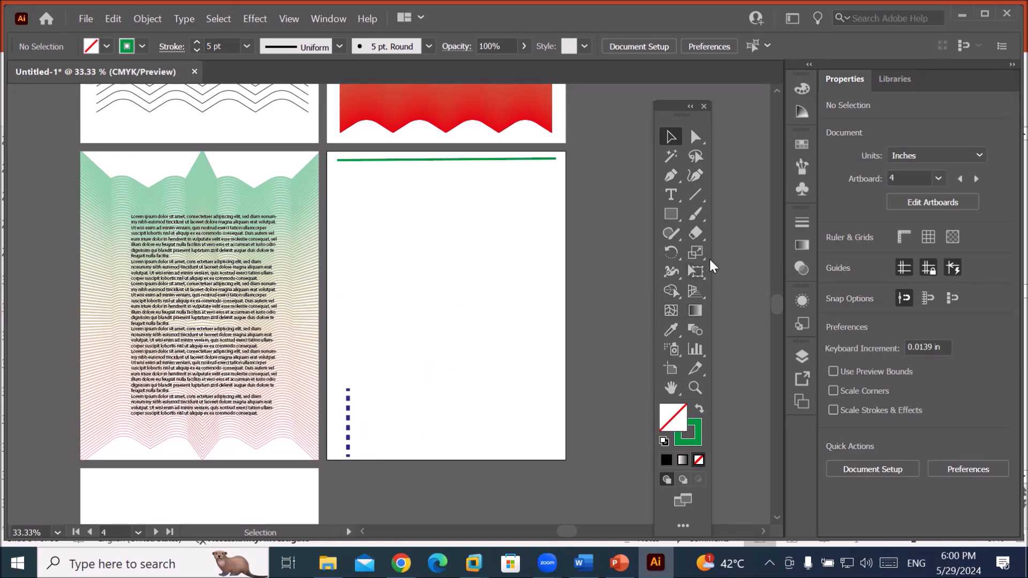
left_click(695, 330)
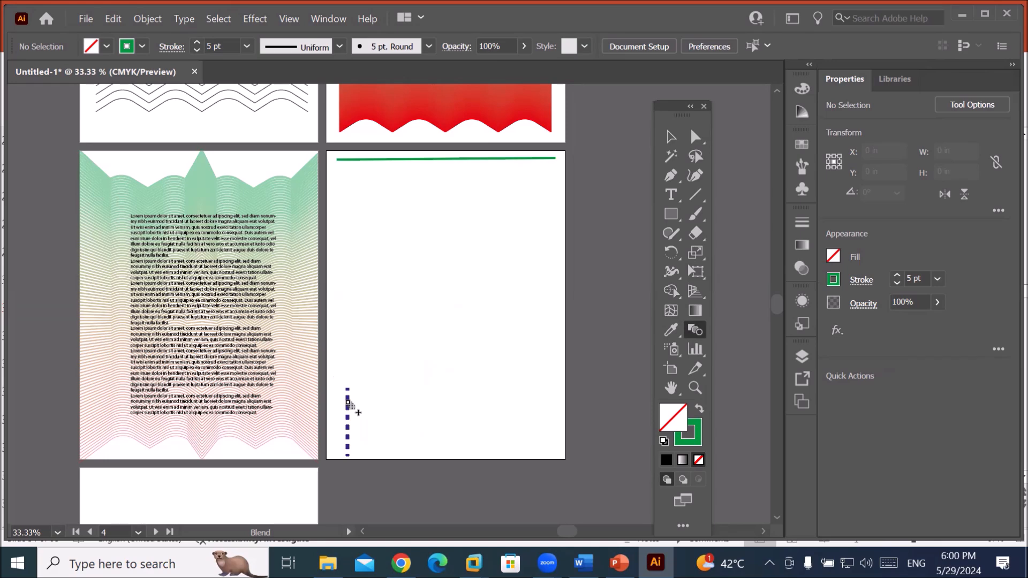
left_click(348, 403)
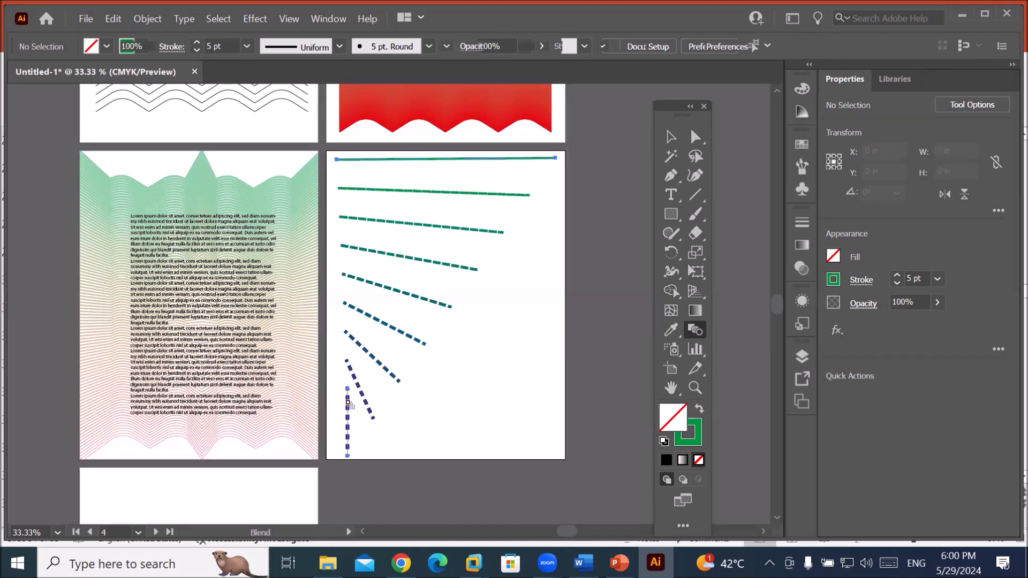
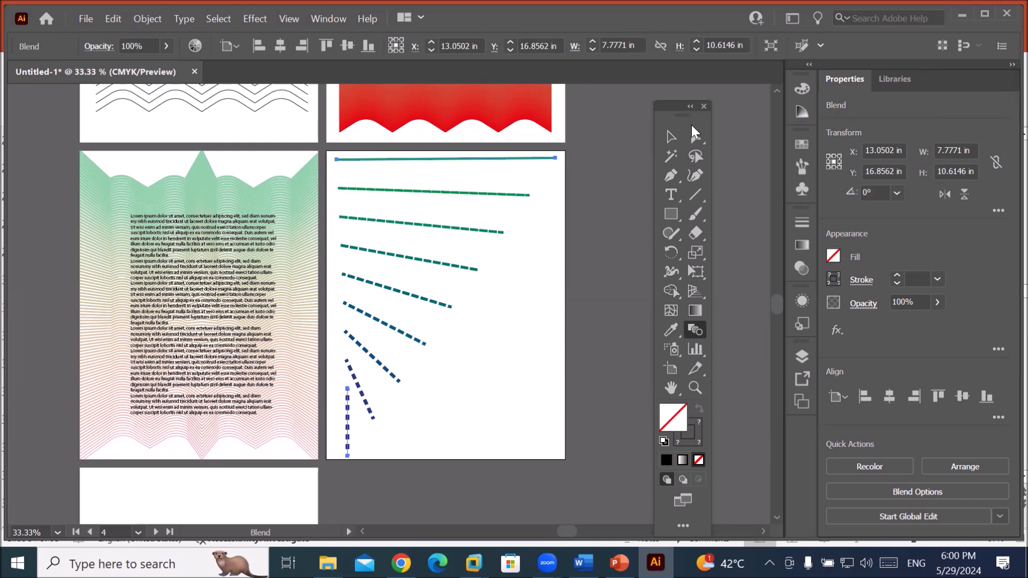
Drag the top green line's end anchors to the artboard's top-left and top-right corners, then deselect.
left_click(695, 136)
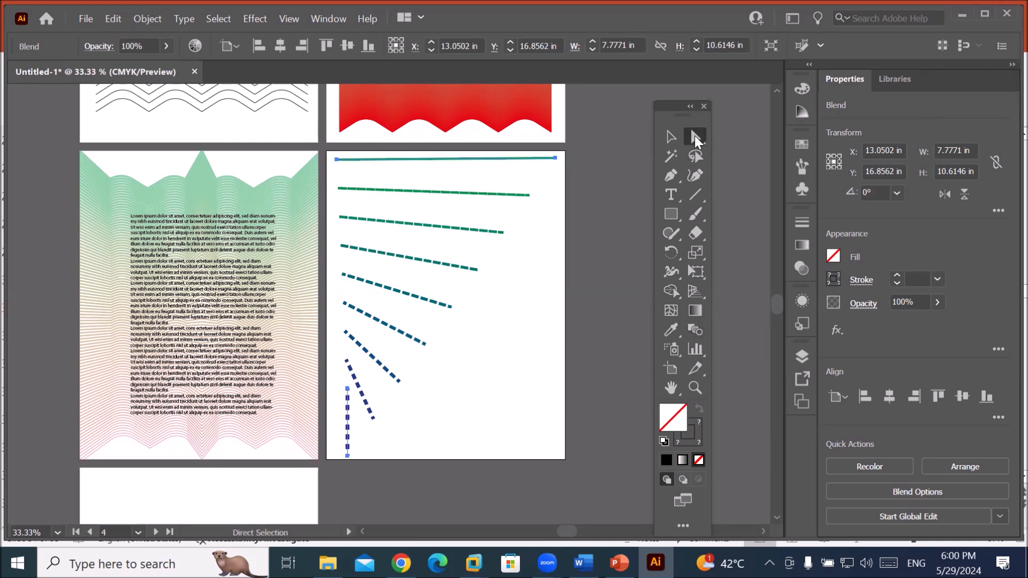
left_click(340, 163)
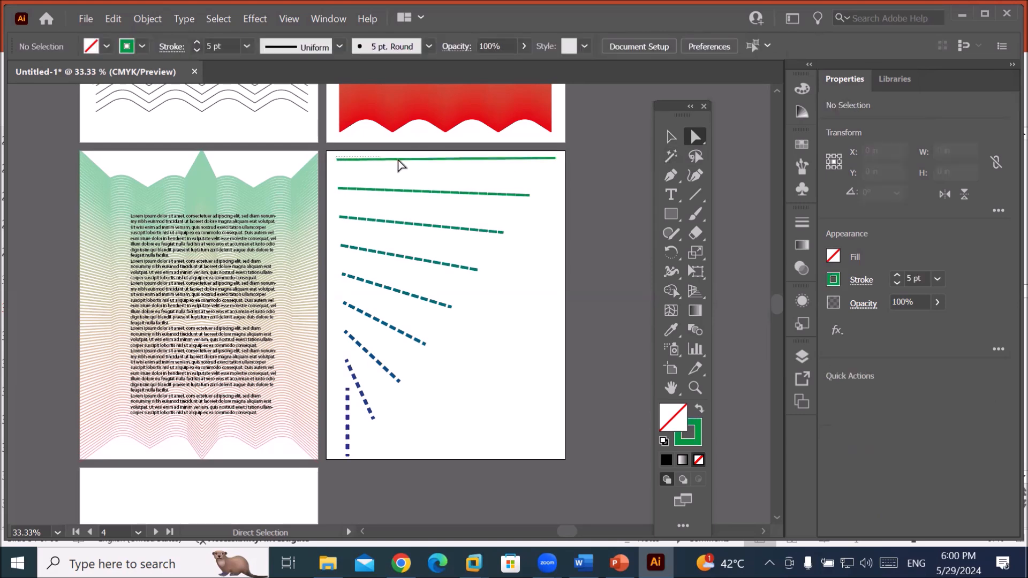
left_click_drag(338, 159, 461, 156)
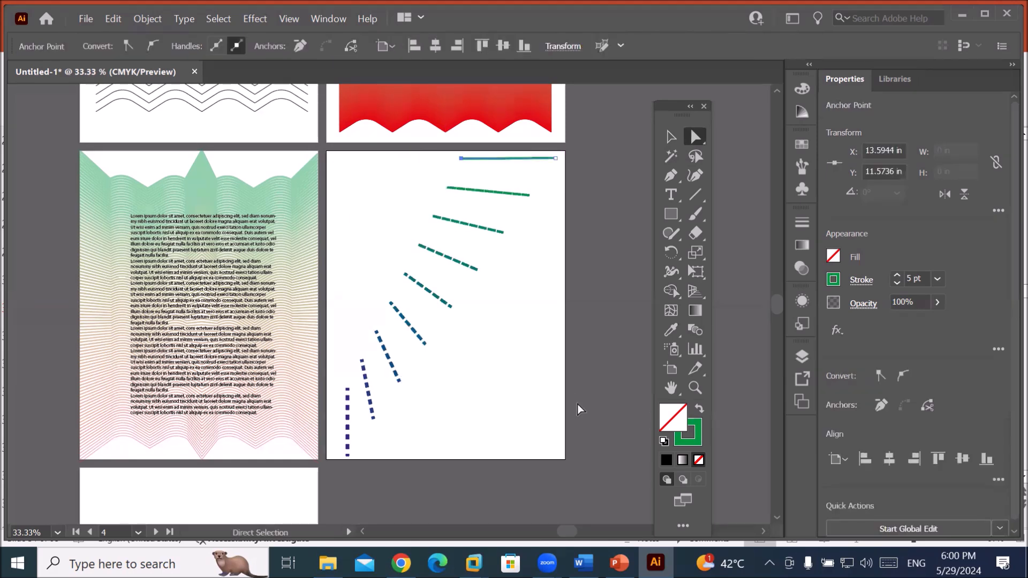
left_click_drag(555, 156, 567, 298)
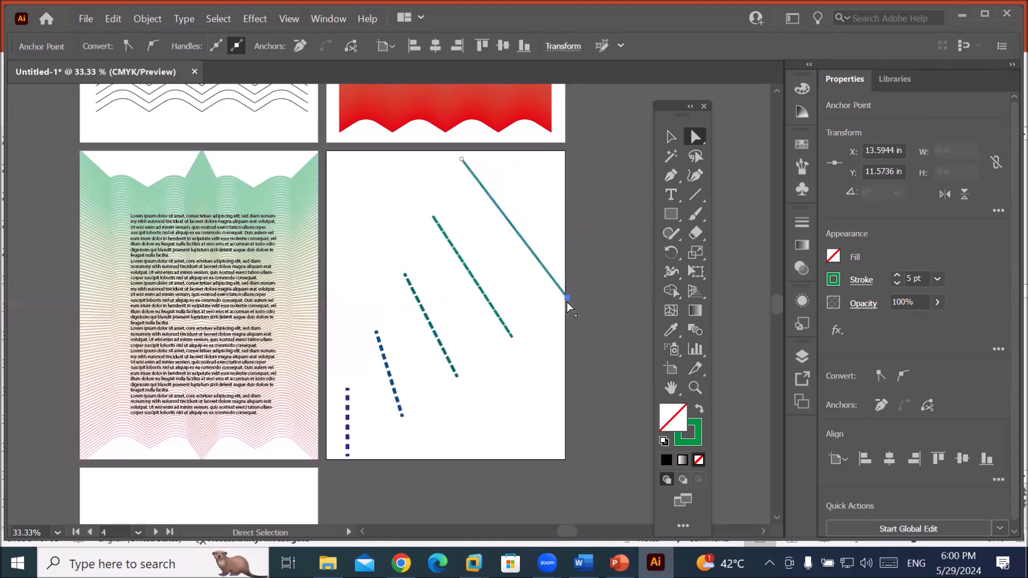
left_click_drag(462, 159, 328, 154)
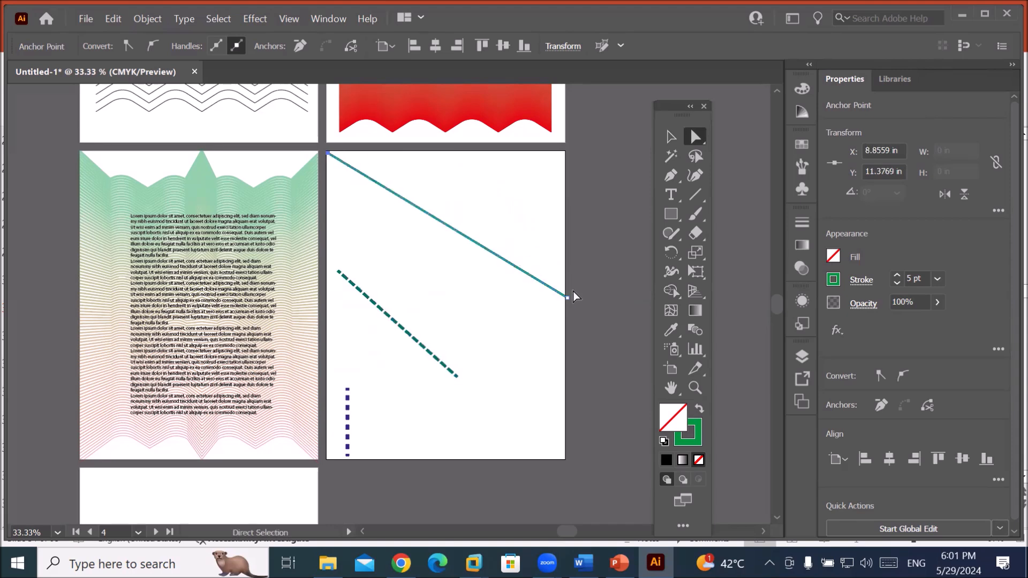
left_click_drag(566, 297, 562, 152)
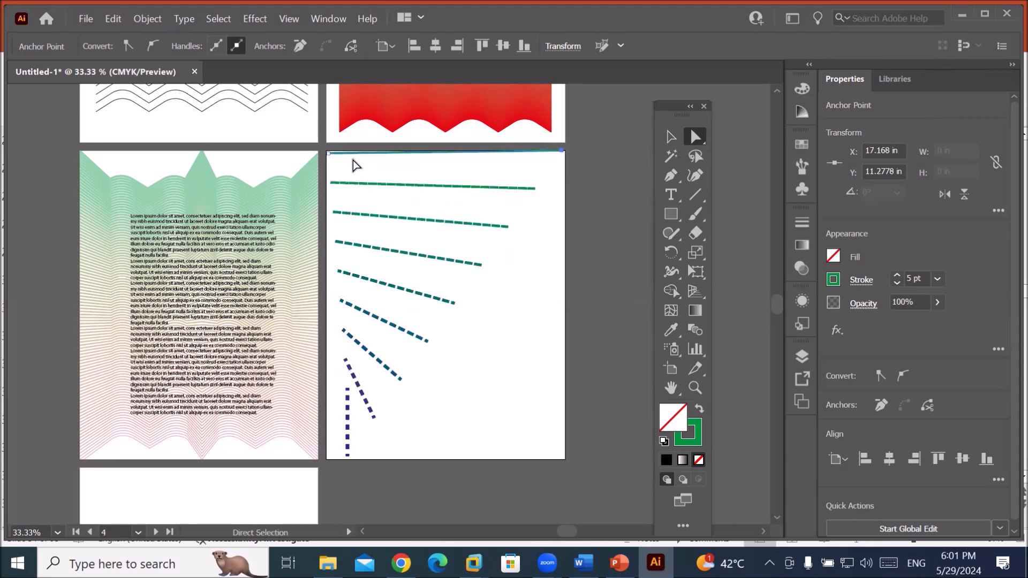
left_click_drag(565, 150, 565, 154)
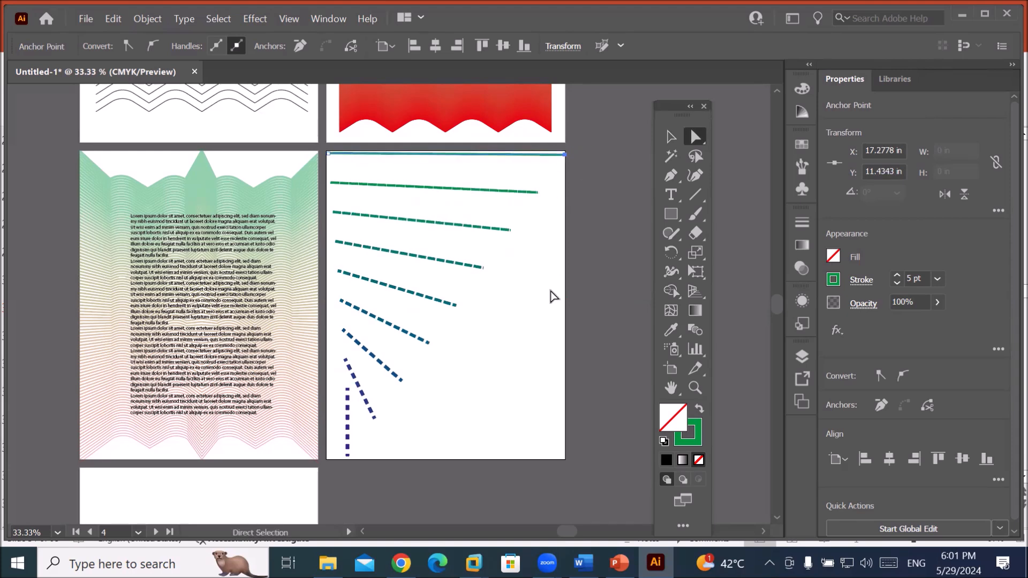
key("v")
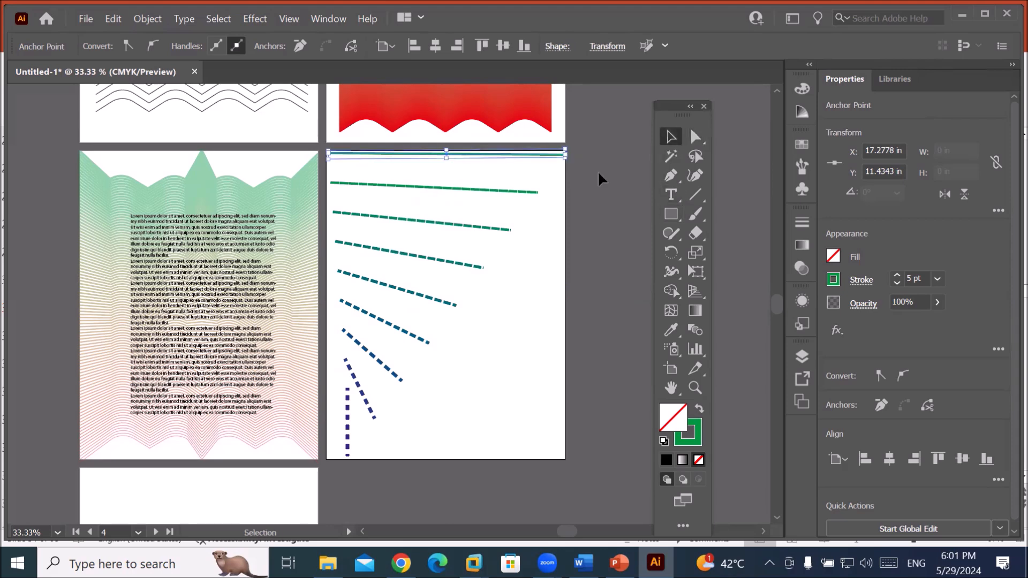
key("ctrl+shift+a")
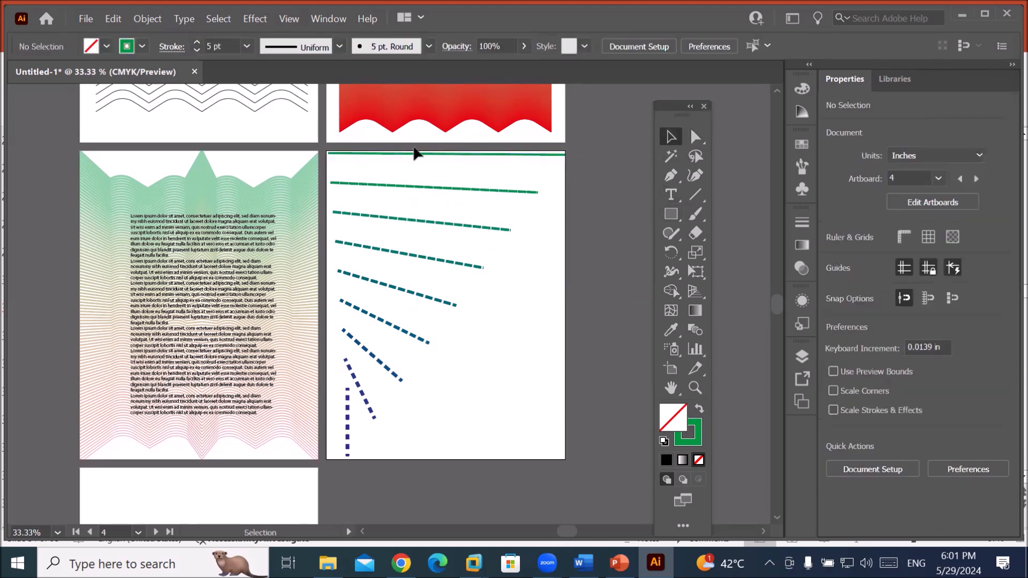
left_click(391, 372)
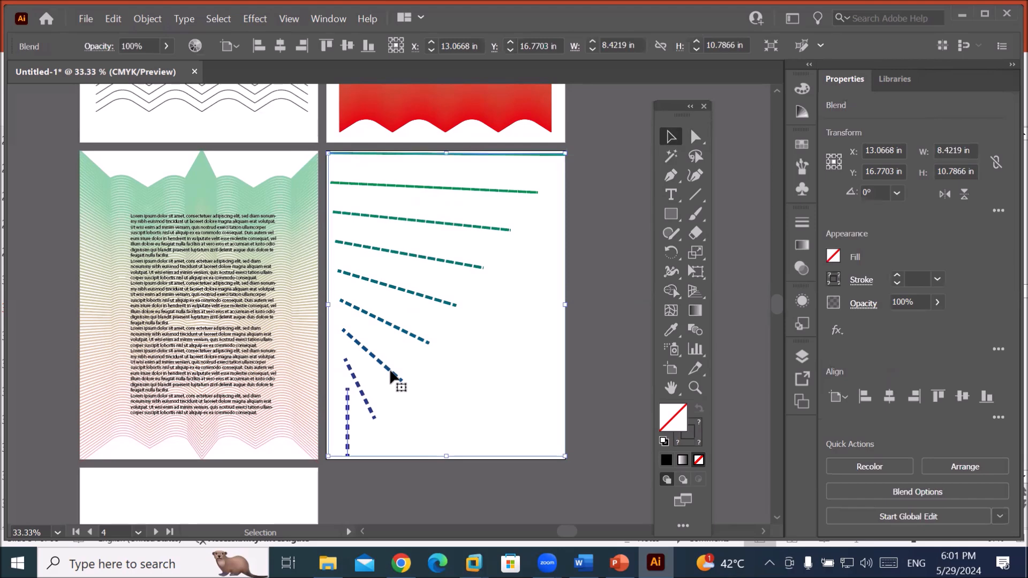
left_click(517, 366)
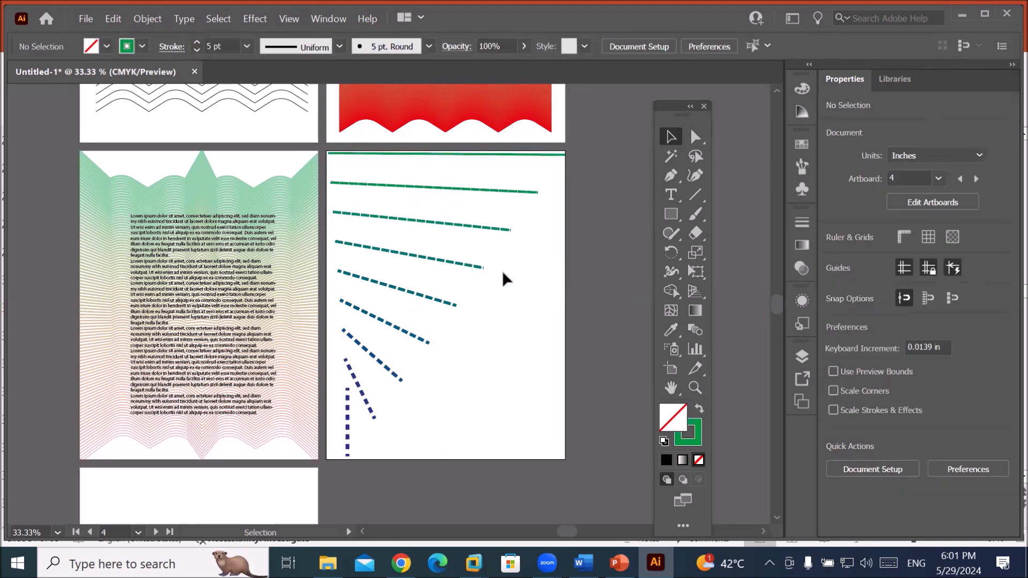
left_click(474, 265)
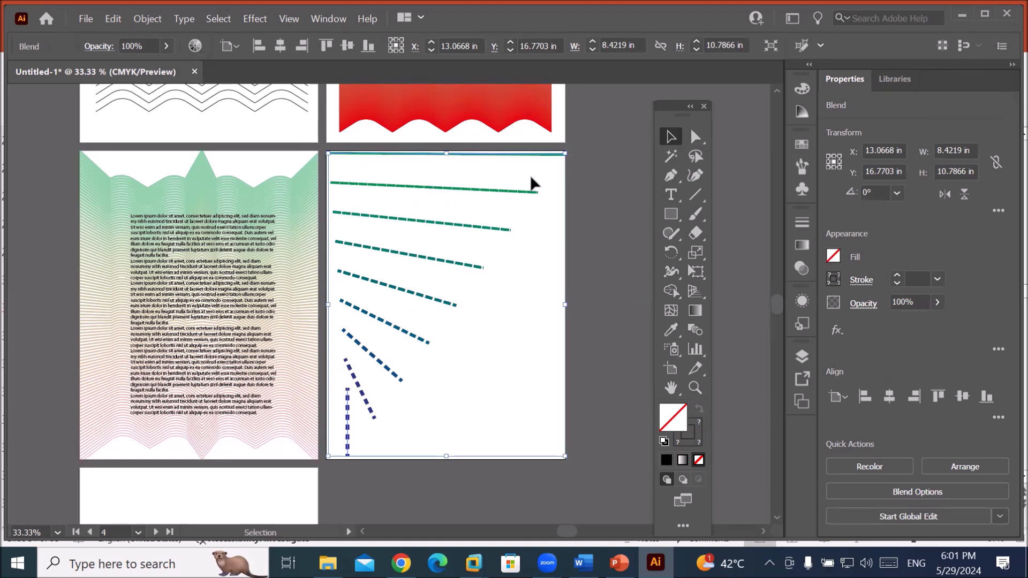
left_click(417, 335)
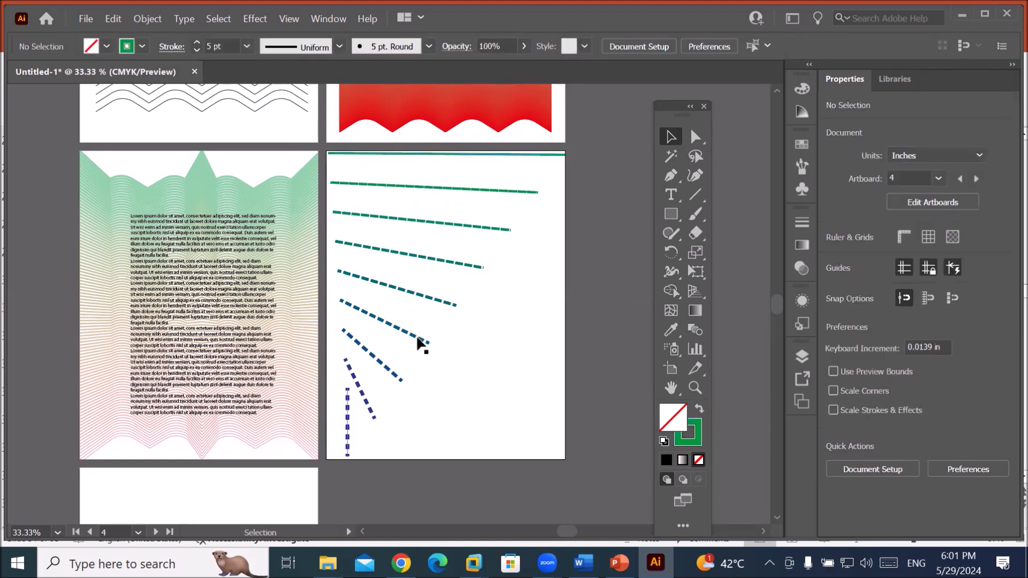
left_click(143, 21)
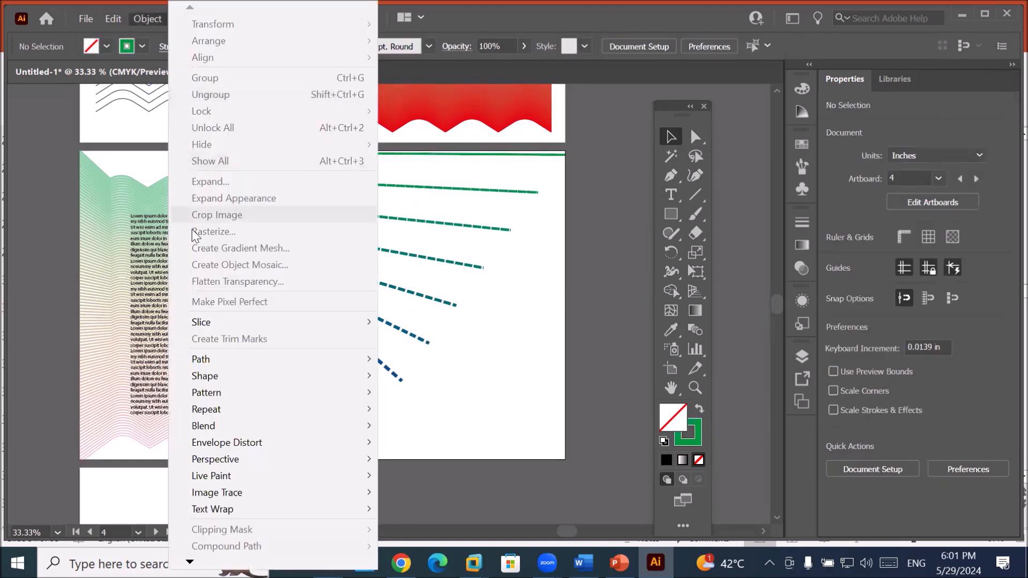
mouse_move(259, 428)
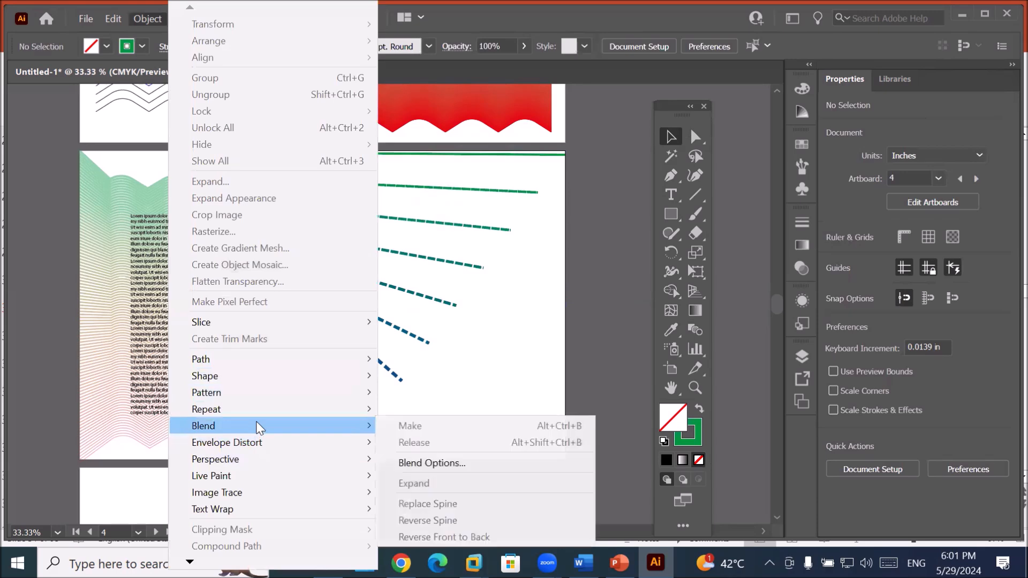
left_click(471, 465)
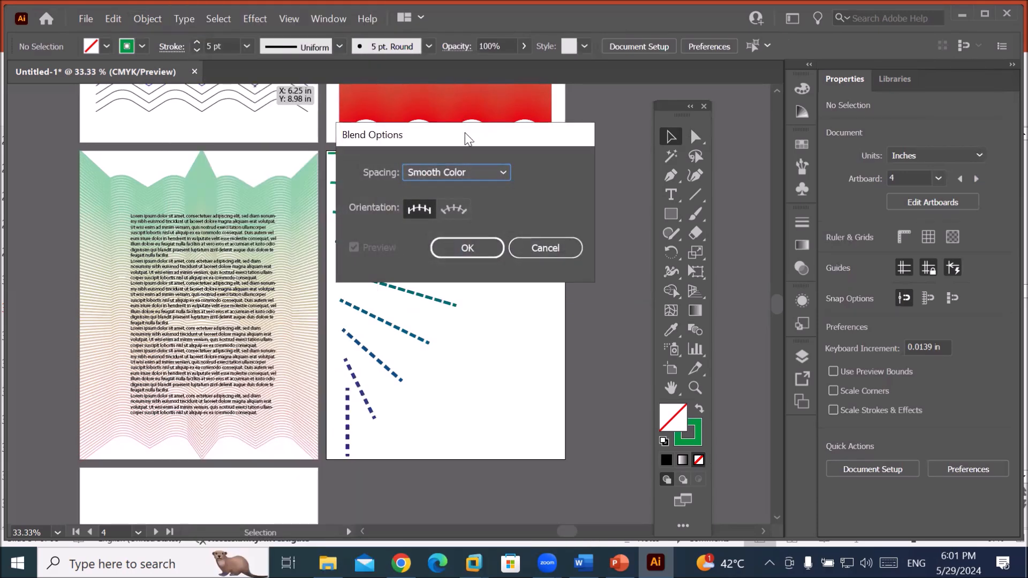
left_click_drag(464, 133, 218, 85)
left_click(246, 121)
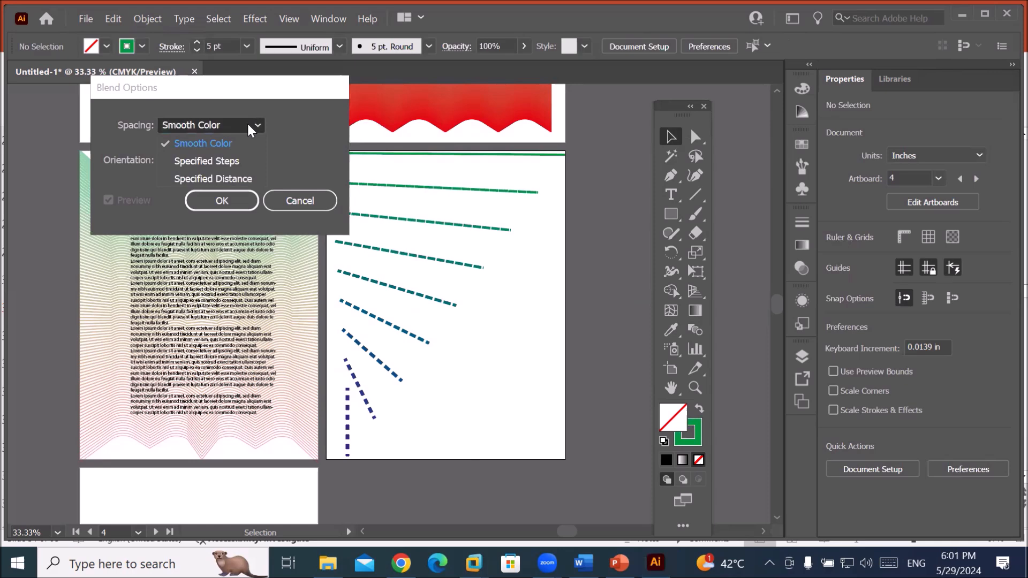
left_click(236, 161)
type("14")
key("Tab")
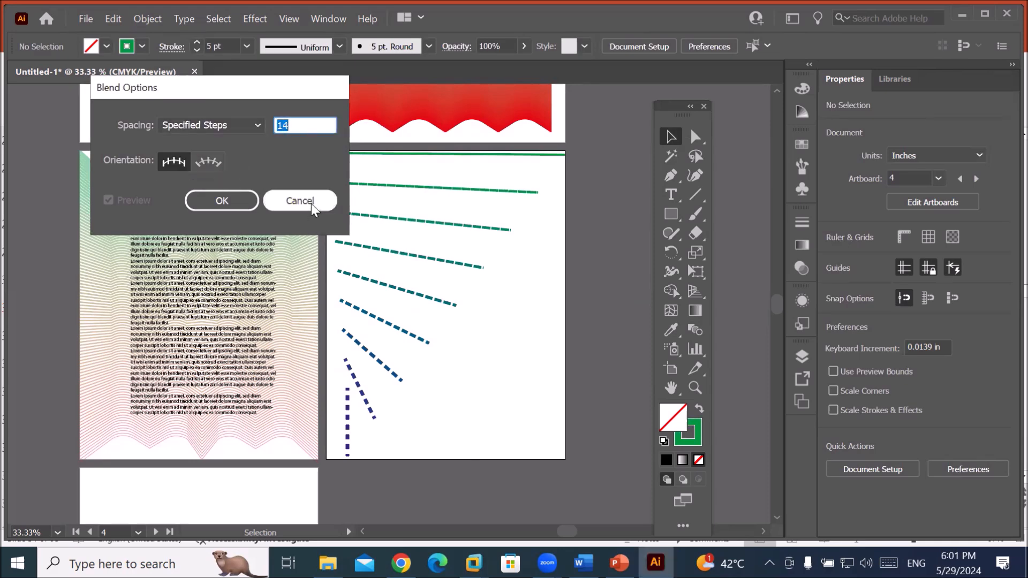
left_click(312, 209)
left_click(349, 445)
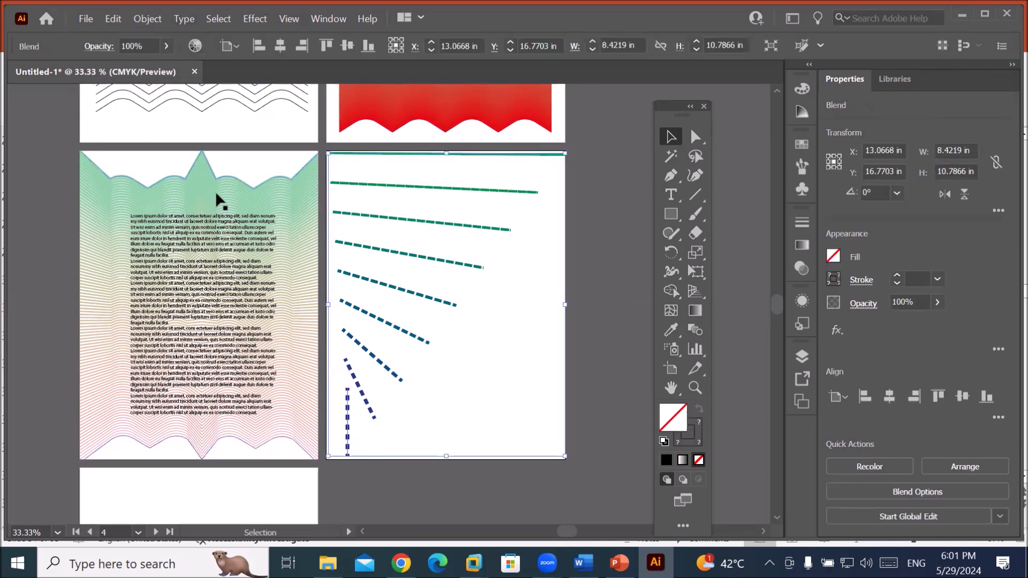
Set the dashed-line blend's spacing to Specified Steps with 40 steps.
left_click(137, 21)
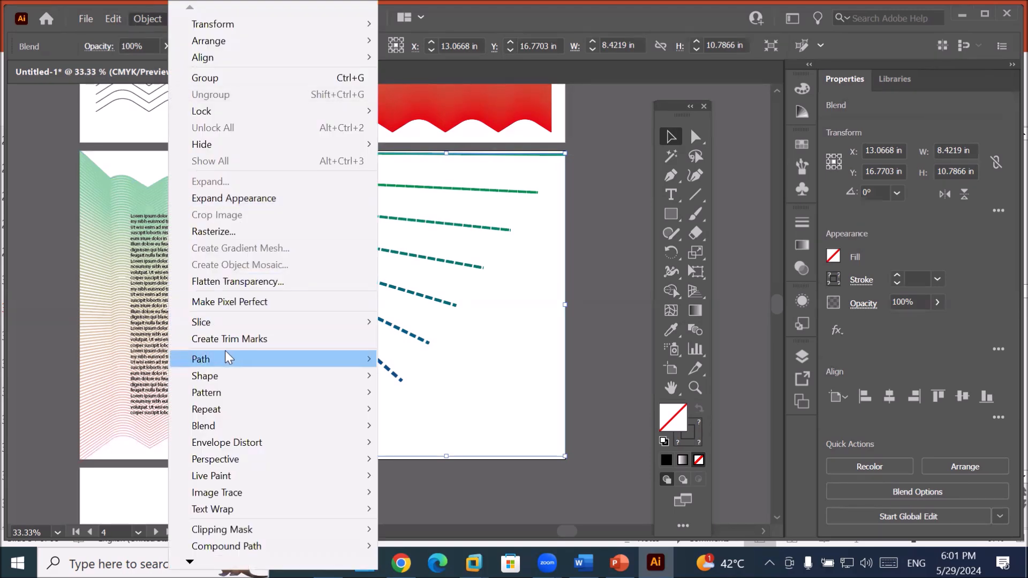
mouse_move(327, 429)
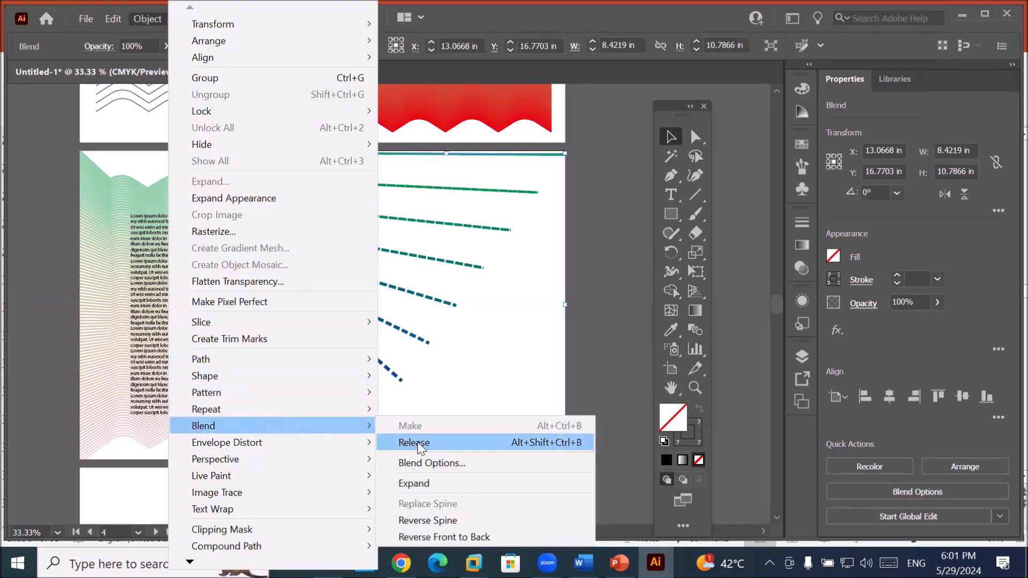
left_click(455, 464)
left_click(214, 127)
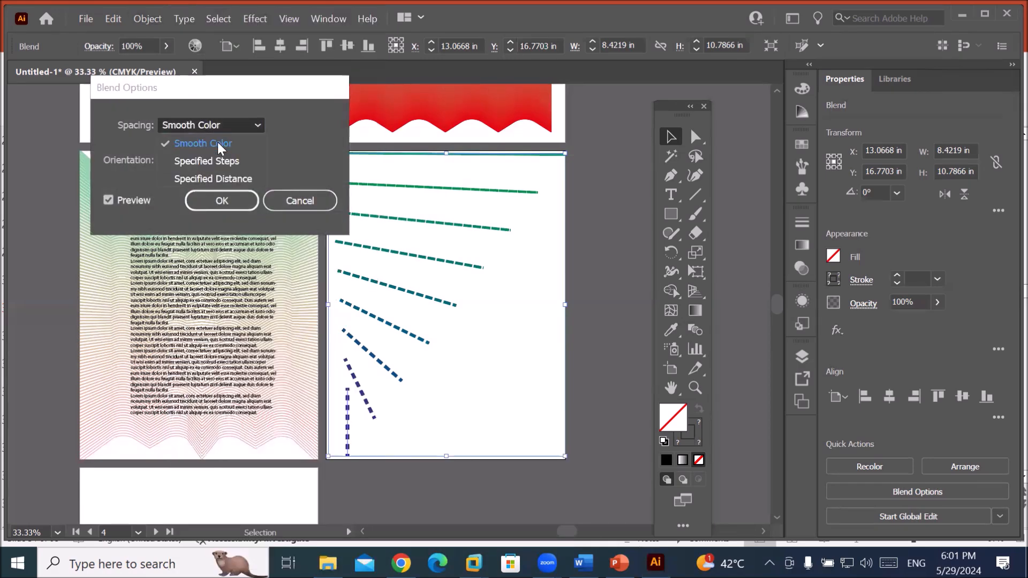
left_click(213, 166)
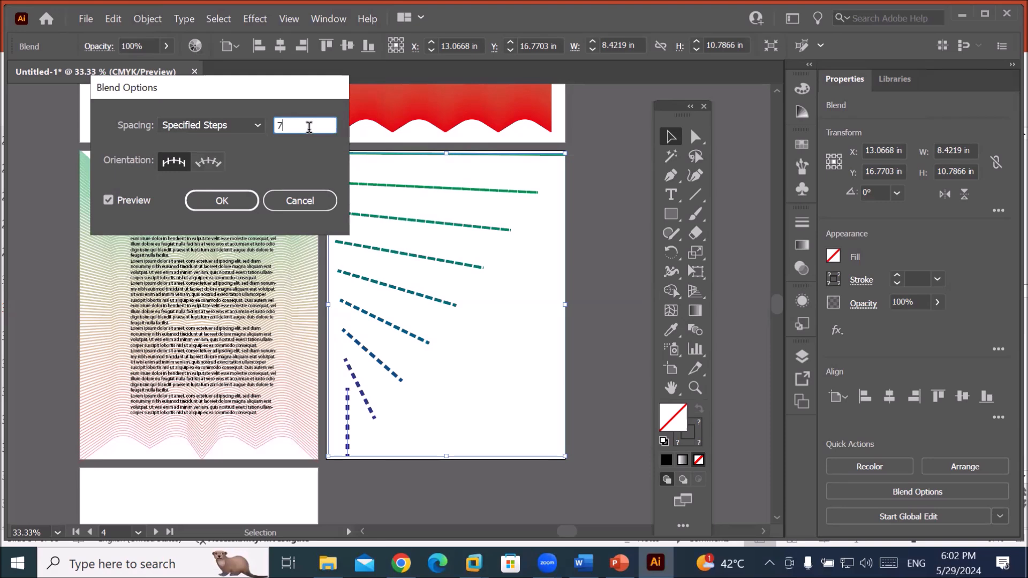
scroll(310, 127, "up", 20)
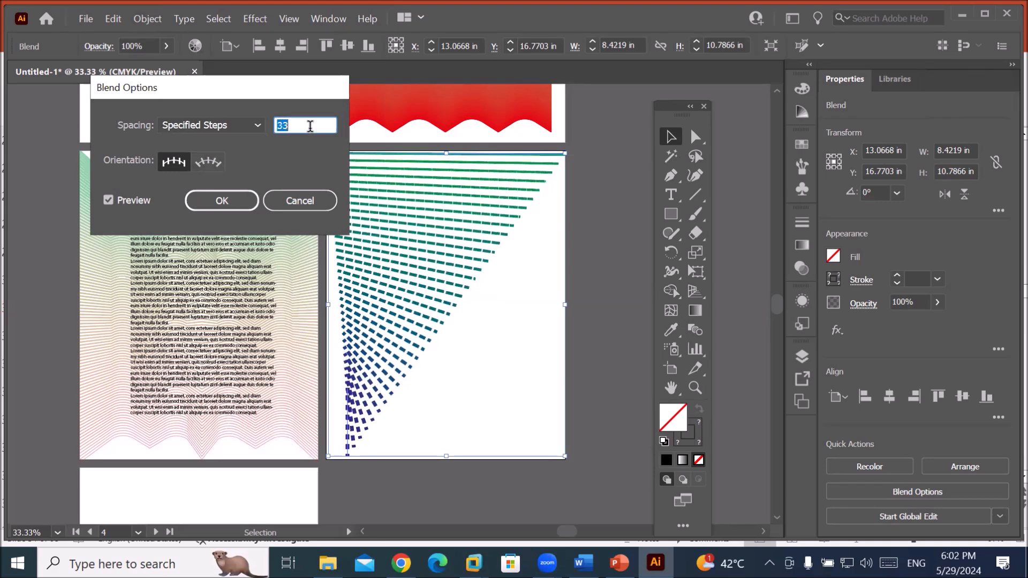
scroll(310, 126, "up", 1)
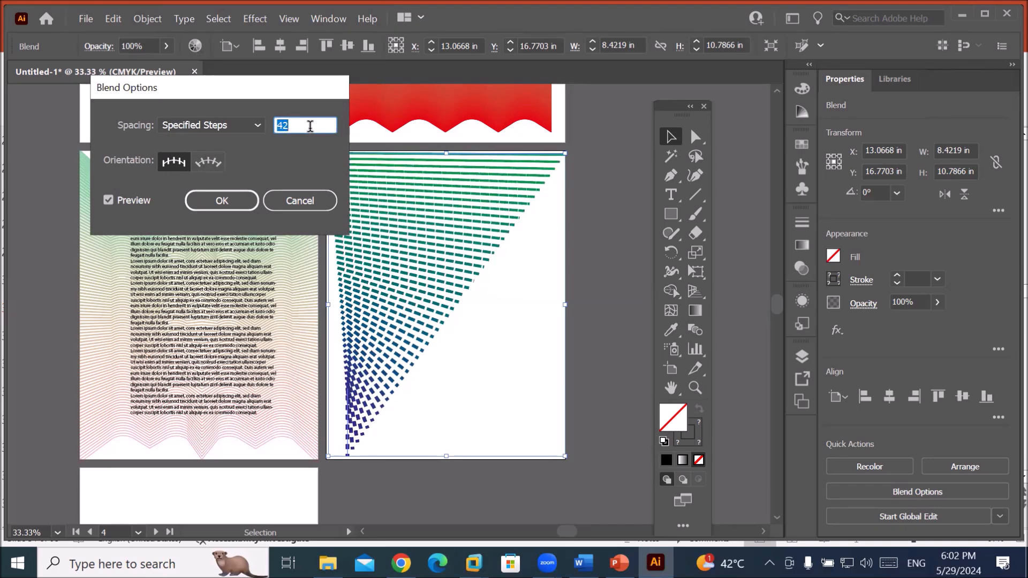
scroll(310, 126, "down", 3)
scroll(310, 126, "up", 1)
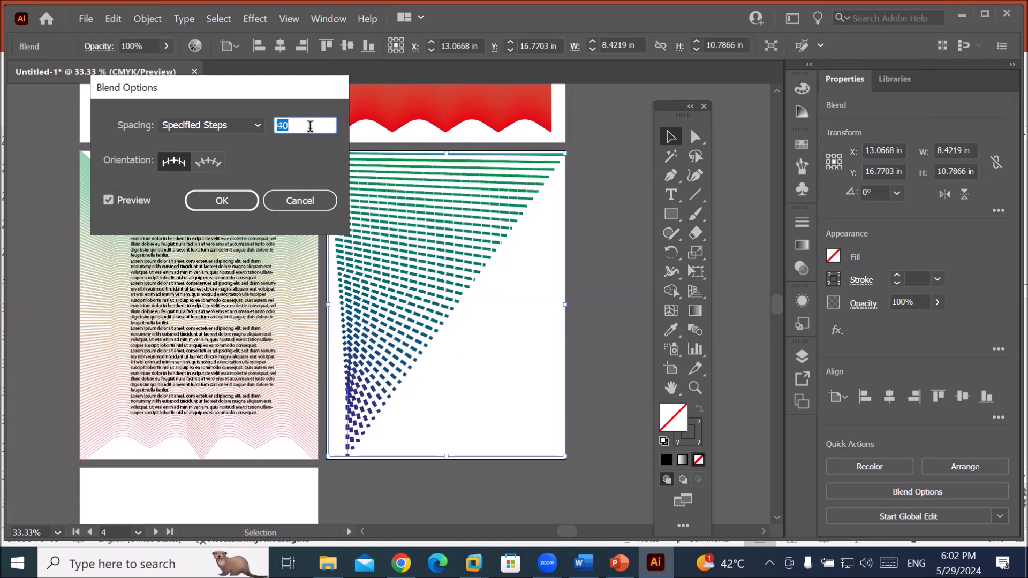
left_click(231, 204)
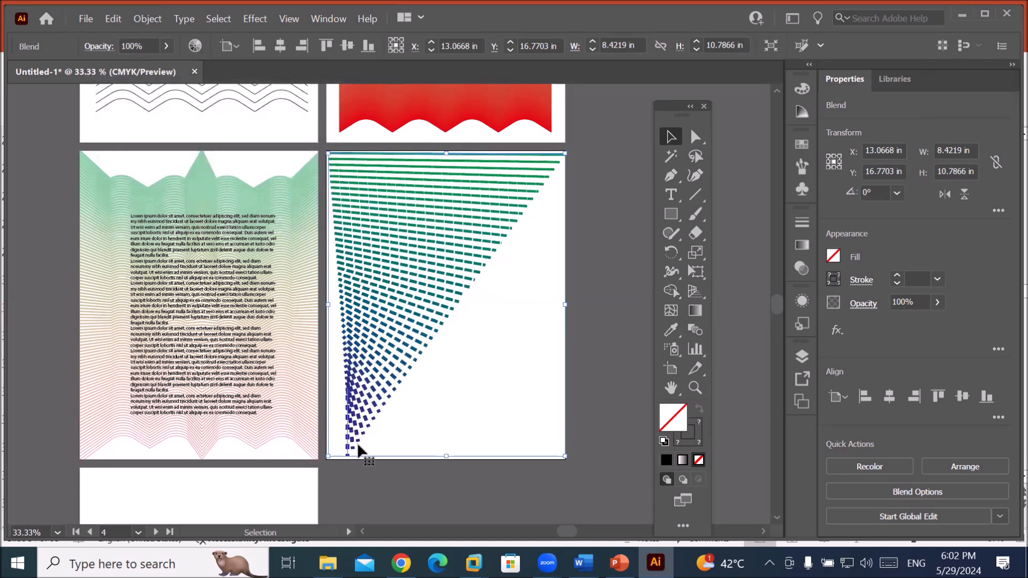
Shorten the bottom purple line and centre it so the dashed lines taper into a funnel.
left_click(696, 136)
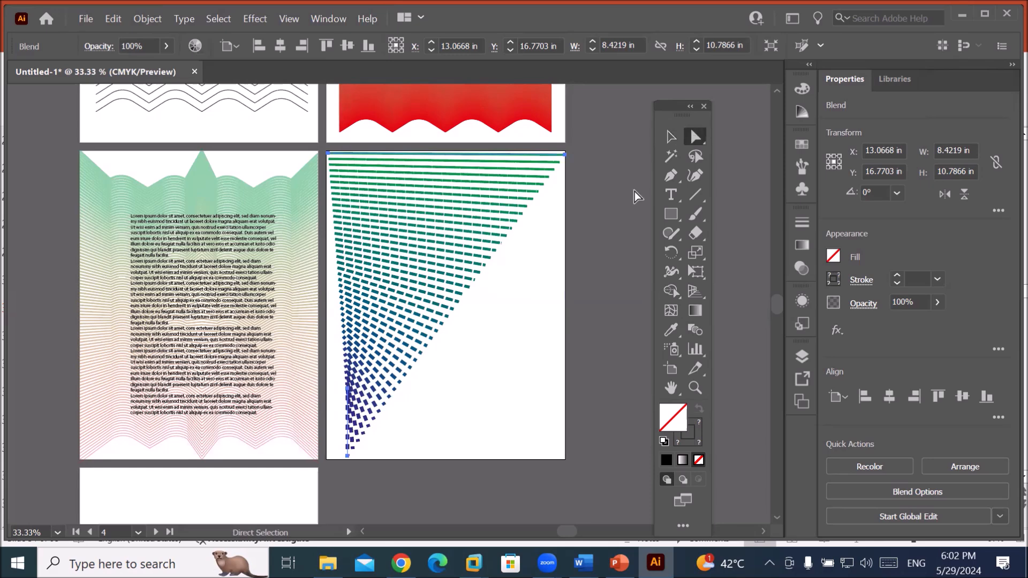
left_click(348, 456)
left_click_drag(348, 457, 564, 456)
left_click_drag(348, 389, 328, 455)
left_click_drag(565, 459, 495, 455)
left_click_drag(332, 455, 424, 456)
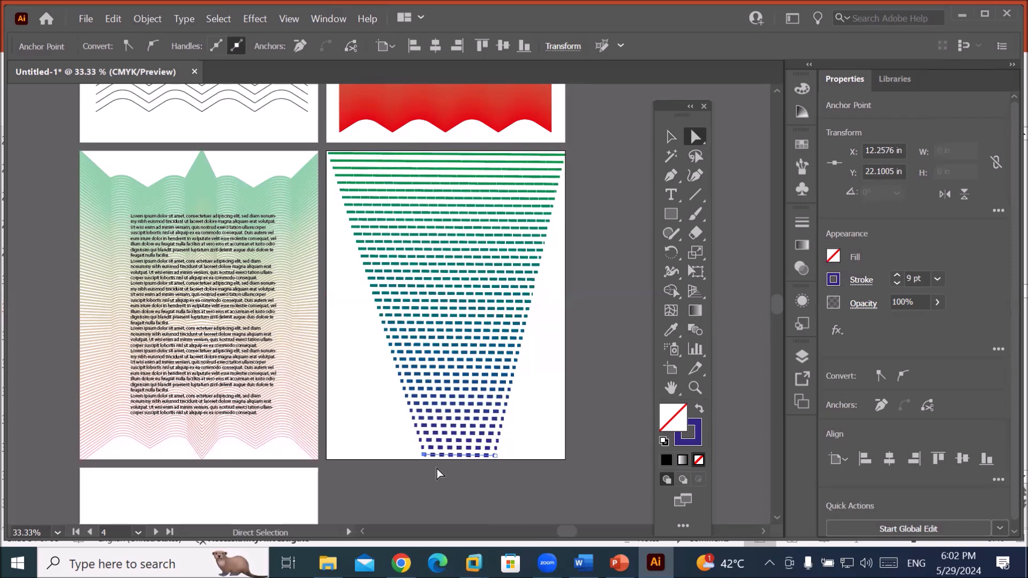
left_click(425, 462)
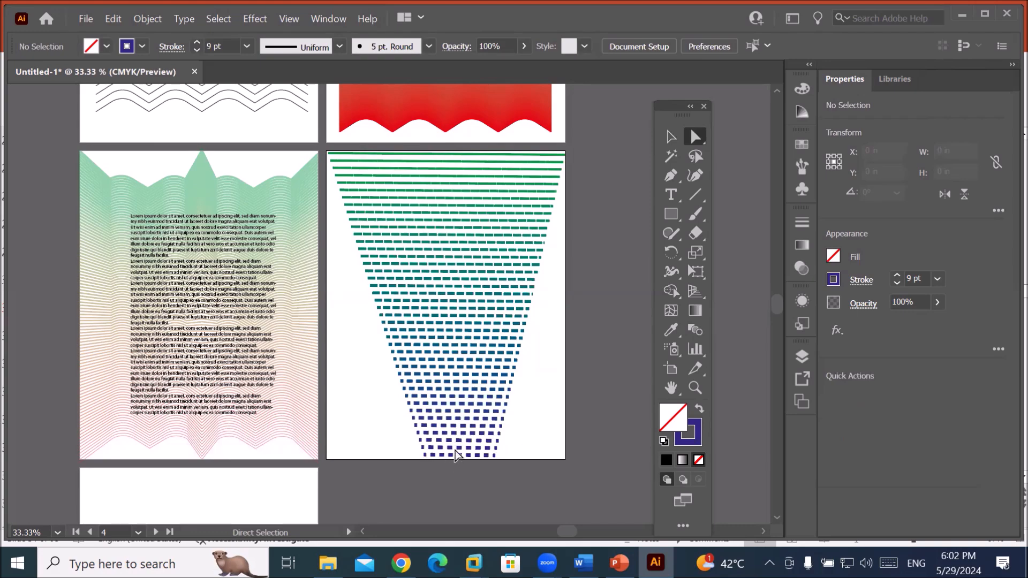
scroll(458, 466, "down", 1)
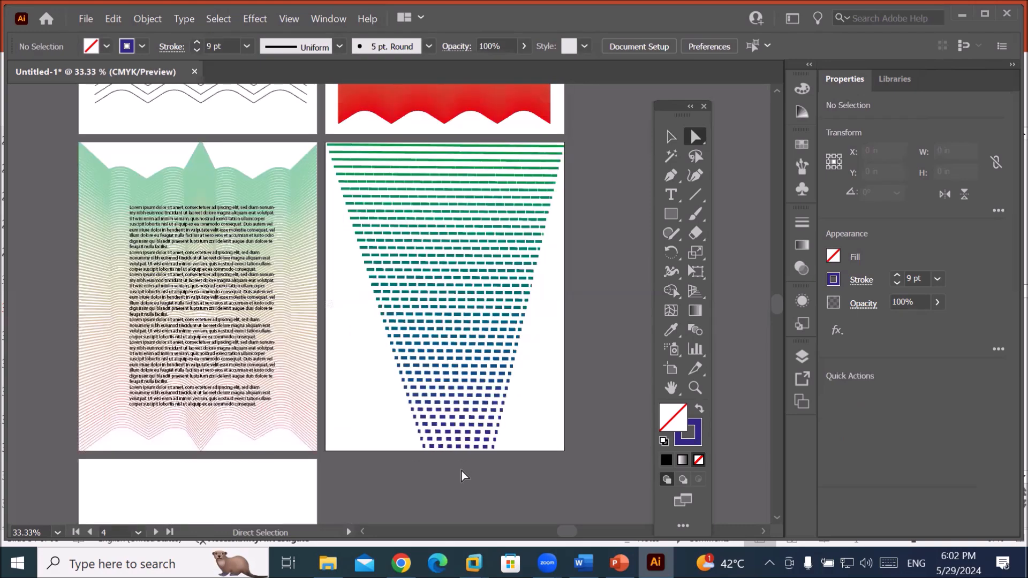
scroll(462, 471, "up", 3)
Snap the bottom line's end anchors to the artboard's bottom-left and bottom-right corners.
left_click(346, 400)
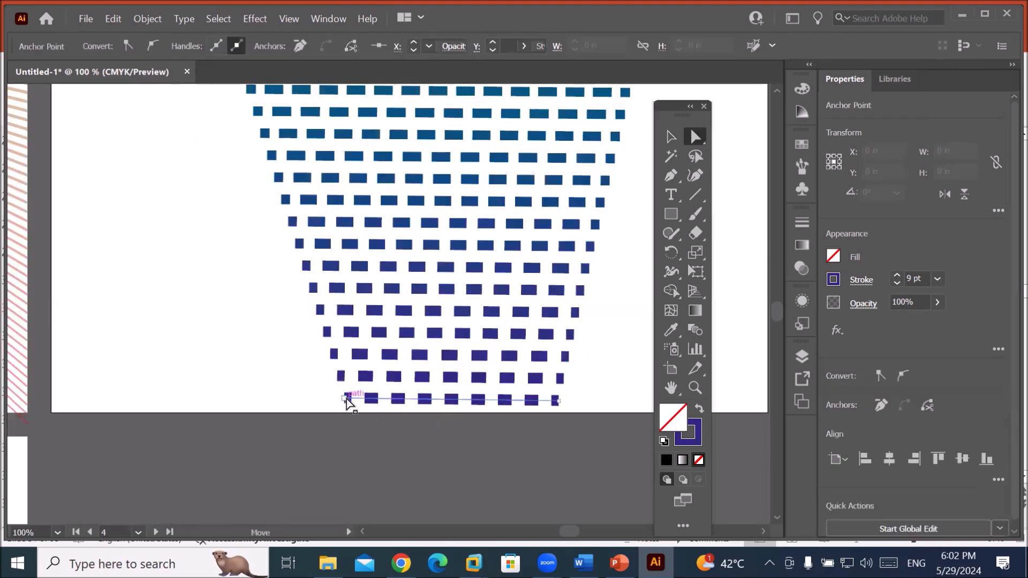
left_click_drag(346, 399, 742, 201)
scroll(546, 197, "down", 5)
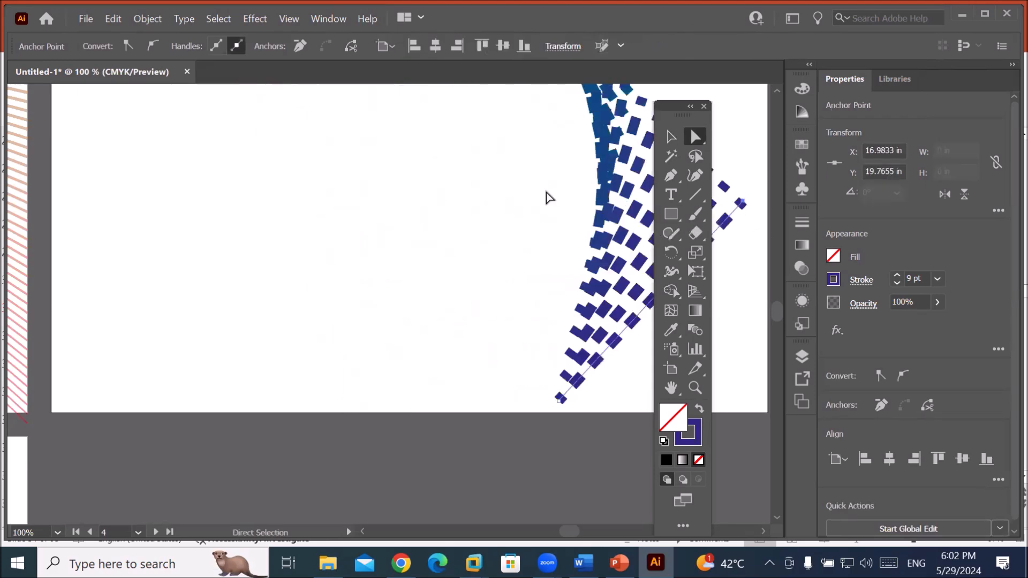
scroll(568, 142, "down", 1)
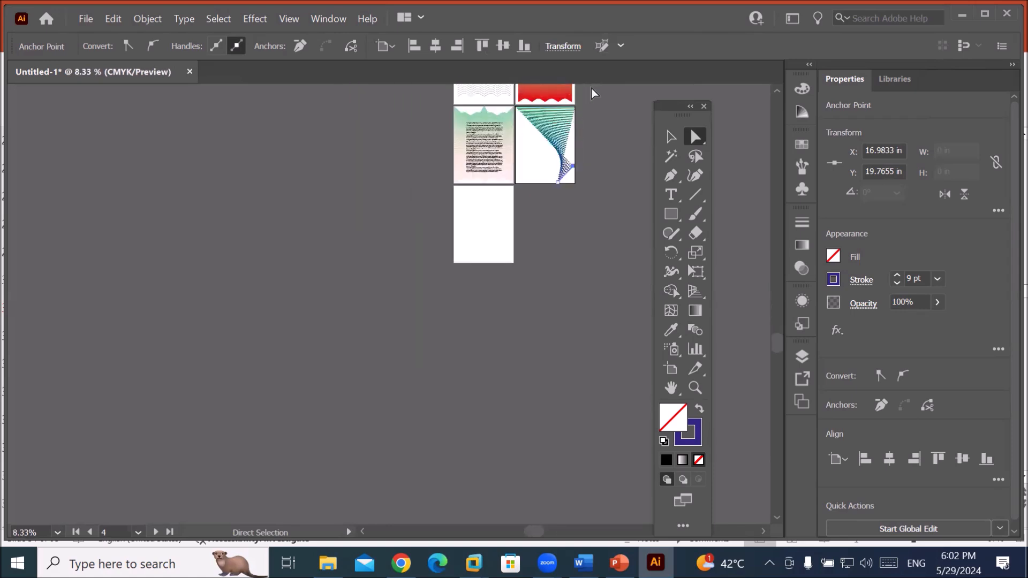
scroll(593, 85, "up", 1)
scroll(593, 81, "up", 2)
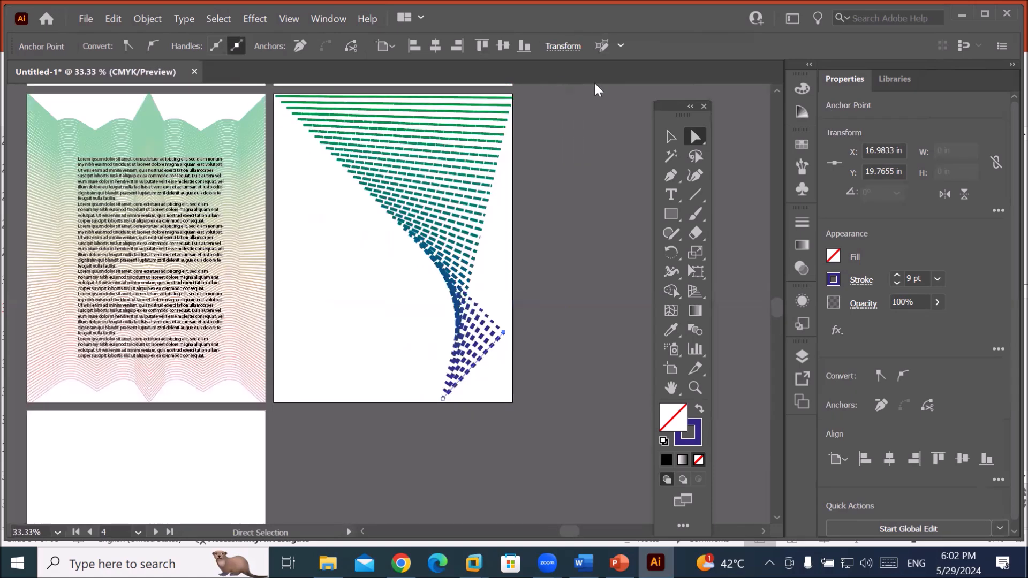
left_click_drag(443, 399, 296, 393)
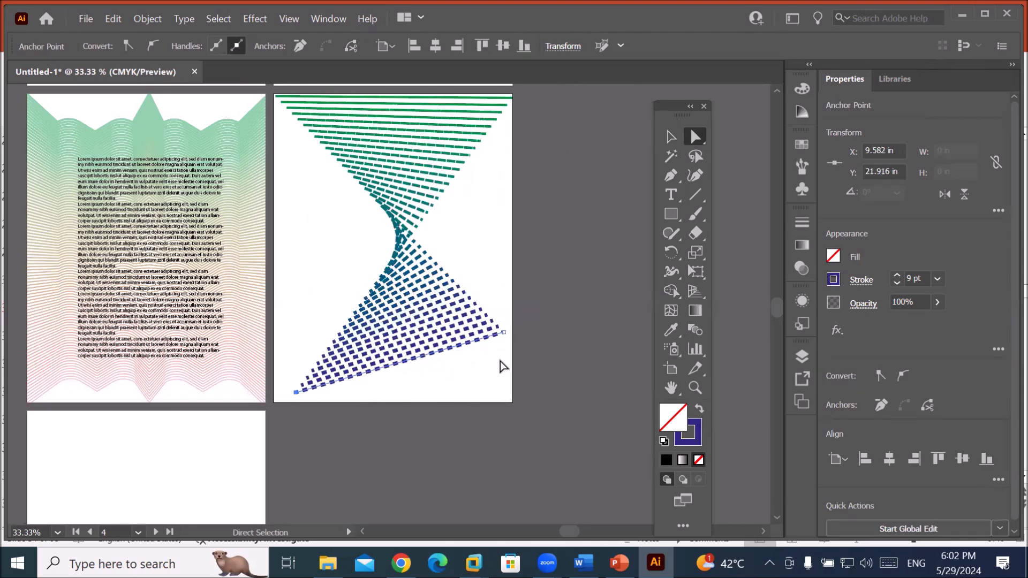
left_click_drag(506, 333, 507, 402)
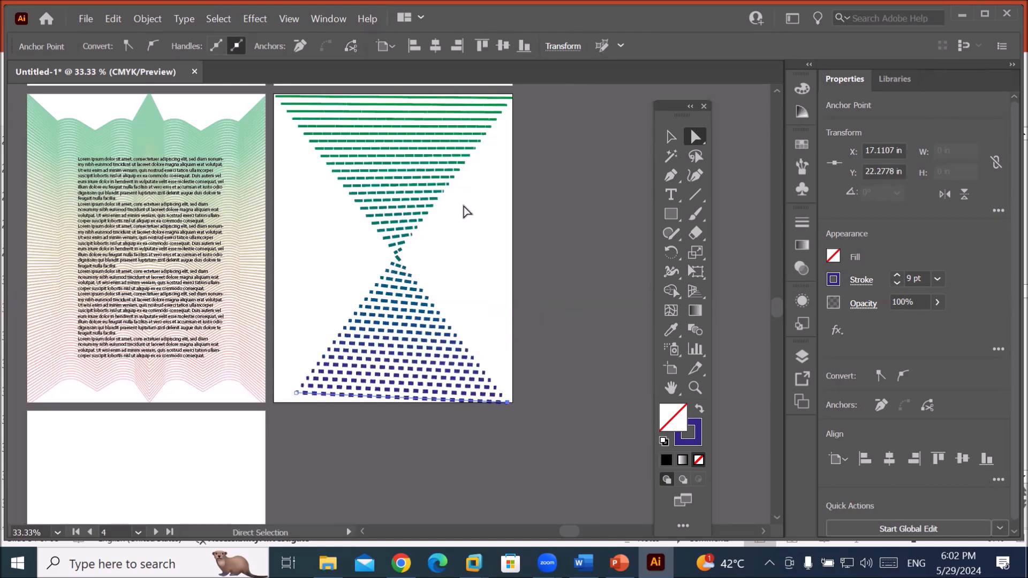
left_click_drag(300, 397, 276, 402)
left_click_drag(514, 402, 514, 401)
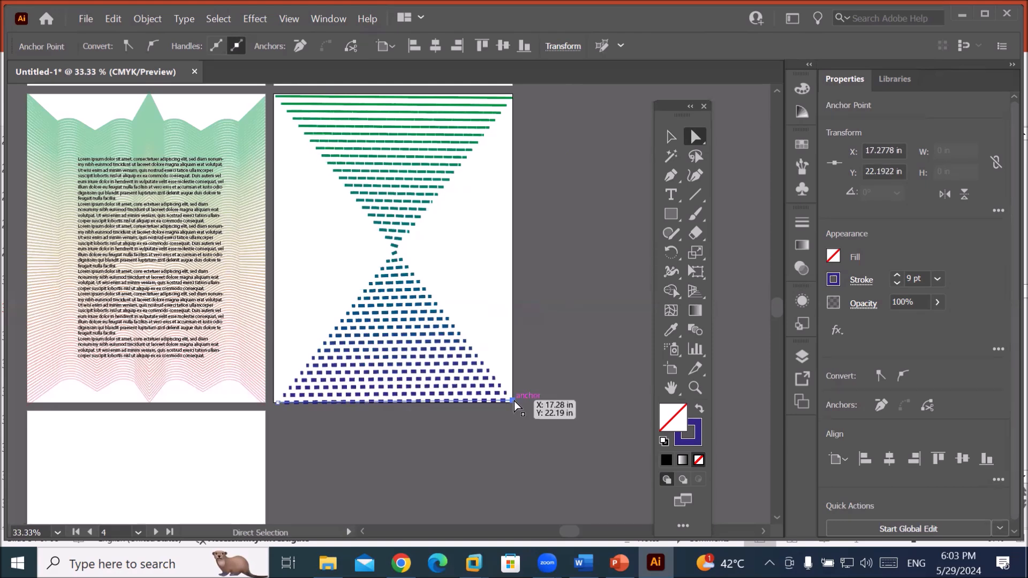
scroll(450, 304, "down", 1)
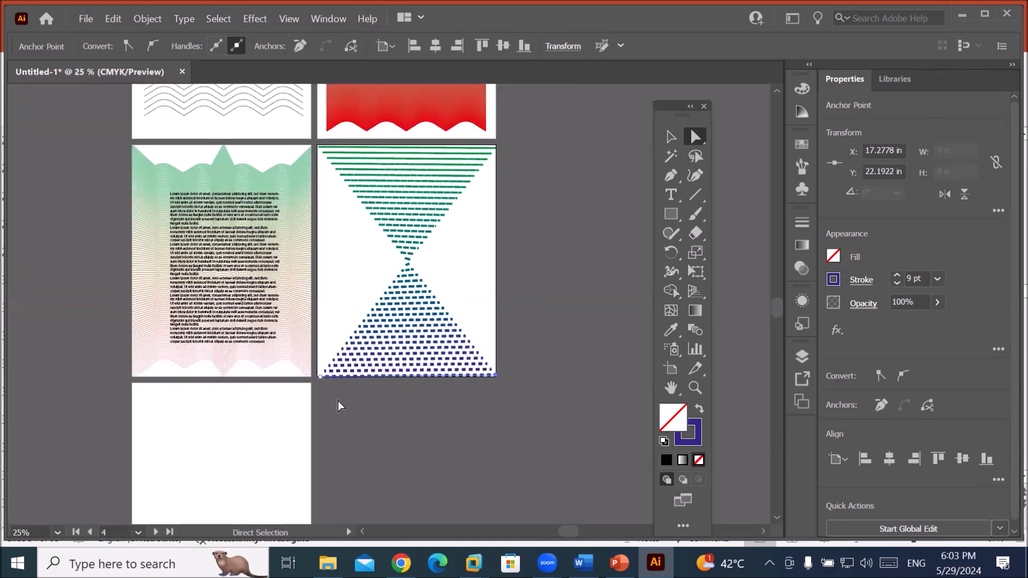
Draw a circle about 2.48 in wide with the Ellipse Tool on the empty fifth artboard.
scroll(339, 401, "down", 2)
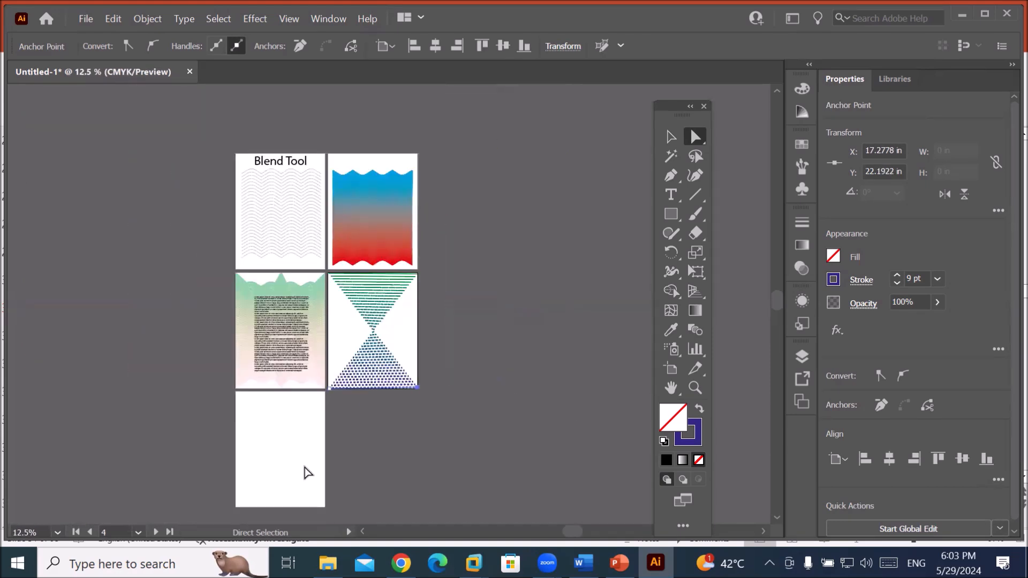
left_click_drag(307, 394, 386, 363)
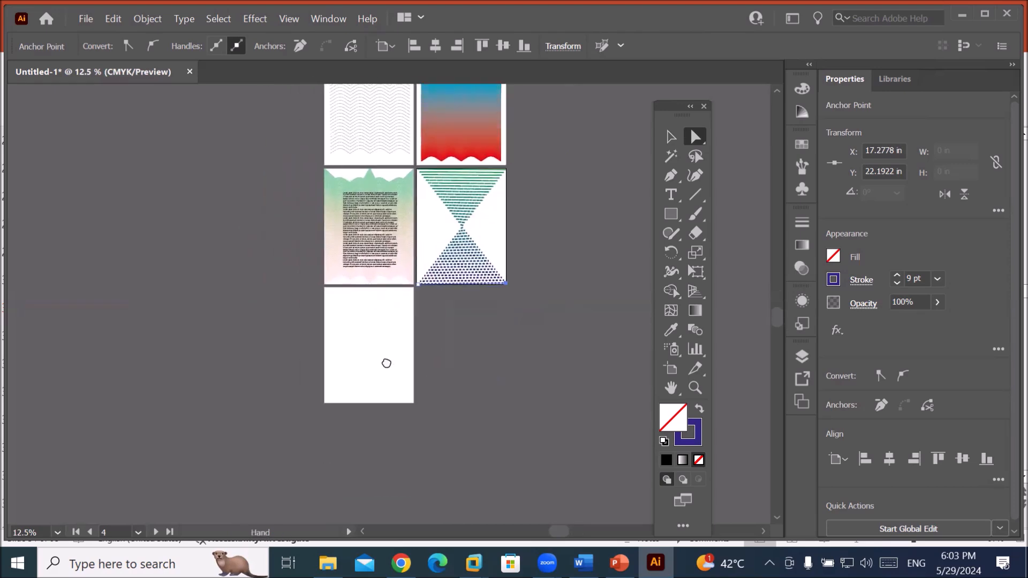
scroll(387, 415, "up", 2)
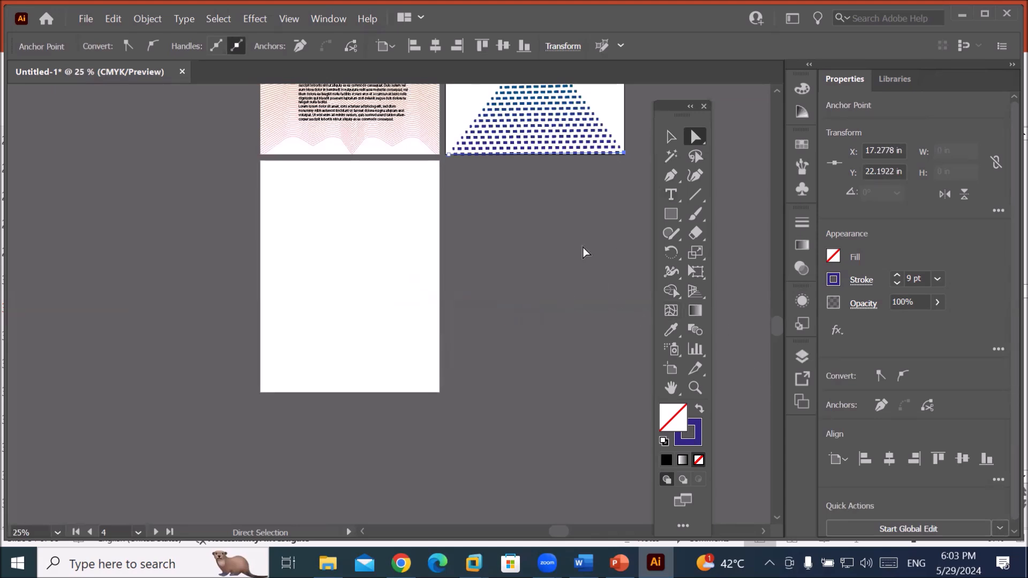
left_click(672, 212)
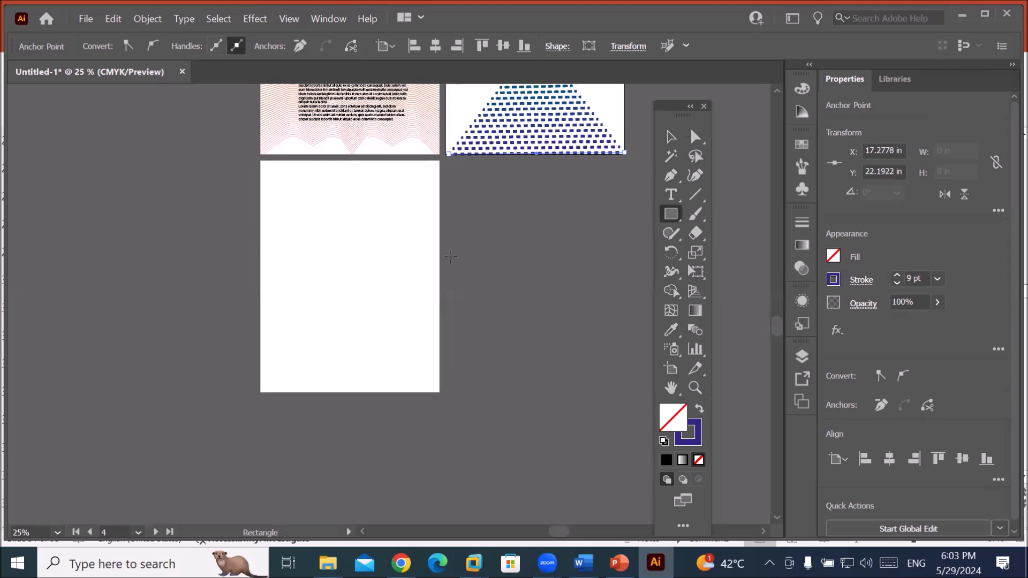
left_click(673, 220)
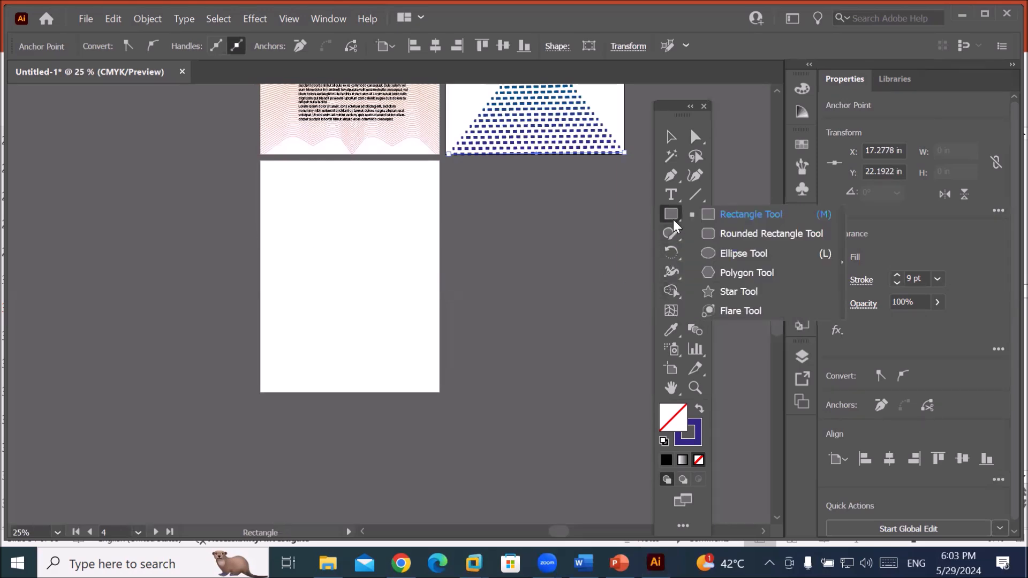
left_click(738, 255)
left_click_drag(287, 236, 343, 290)
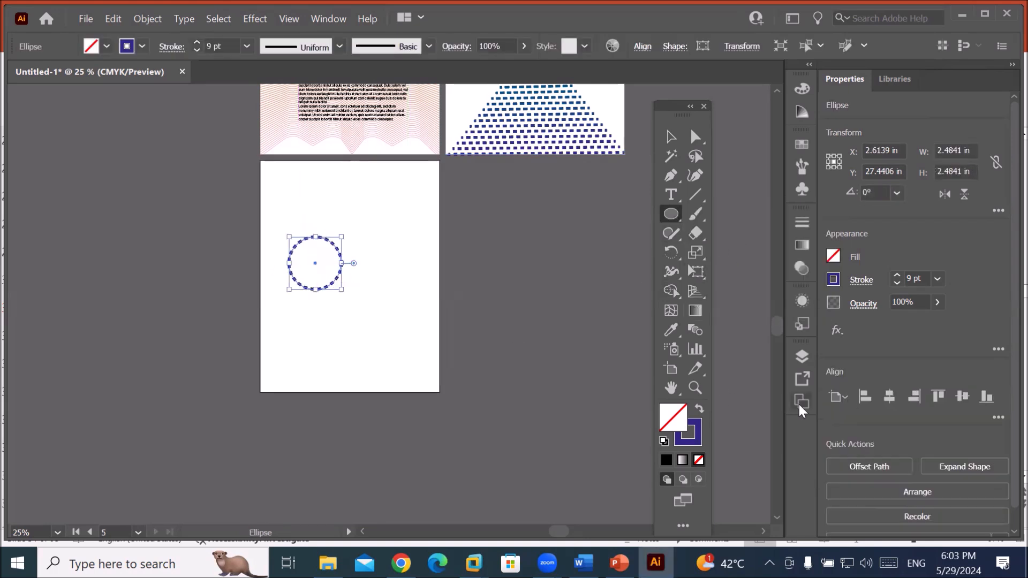
Give the circle the default white fill and a 7 pt black stroke.
left_click(664, 441)
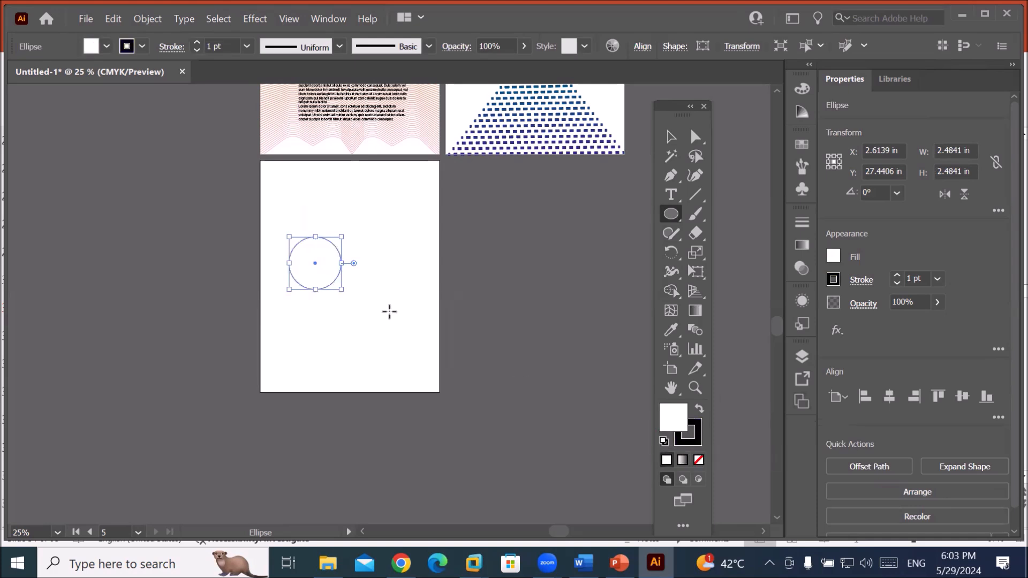
left_click(195, 42)
left_click(195, 42)
left_click(195, 42)
left_click(195, 42)
left_click(195, 42)
left_click(195, 42)
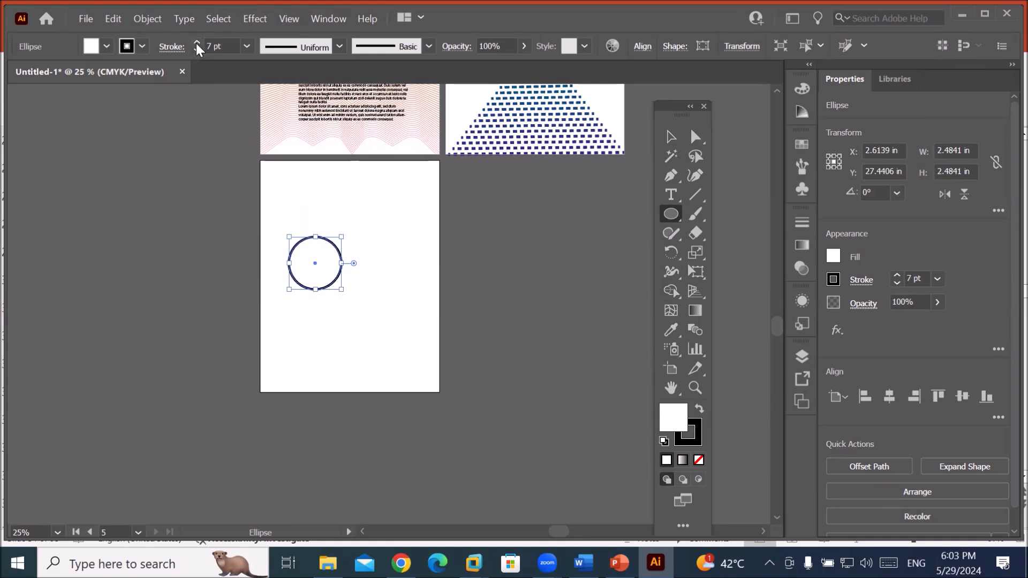
Duplicate the circle into a cluster of overlapping copies and select them all.
left_click(671, 137)
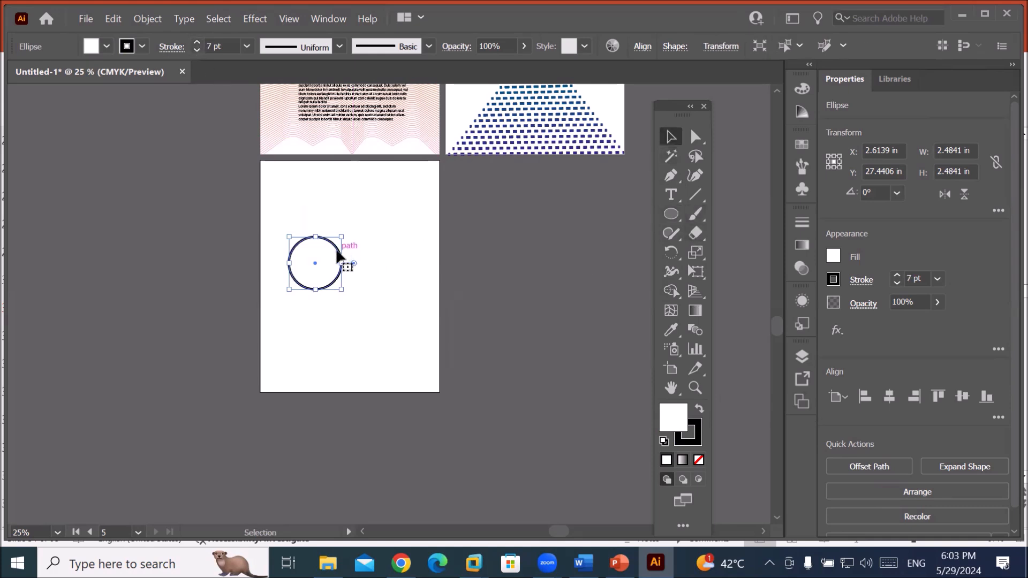
left_click_drag(337, 252, 353, 272)
left_click(381, 236)
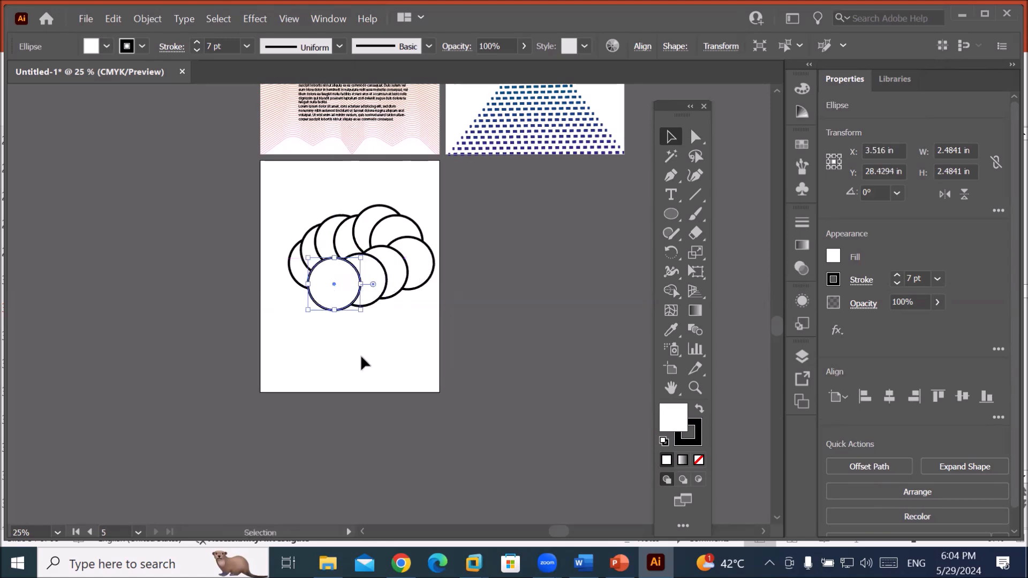
left_click(361, 354)
left_click_drag(278, 207, 445, 320)
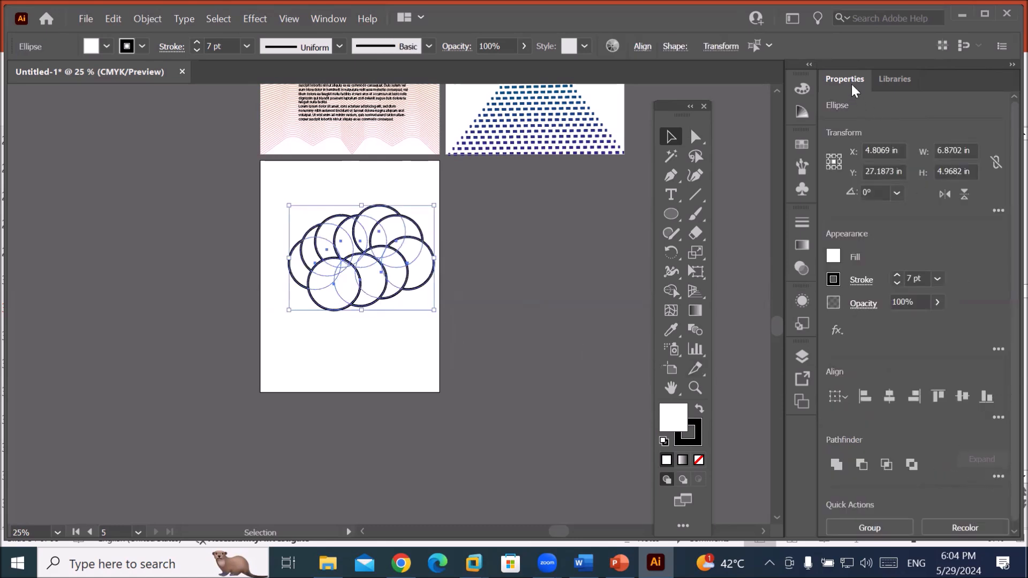
Merge the overlapping circles into one cloud shape with Pathfinder Unite.
left_click_drag(845, 77, 593, 89)
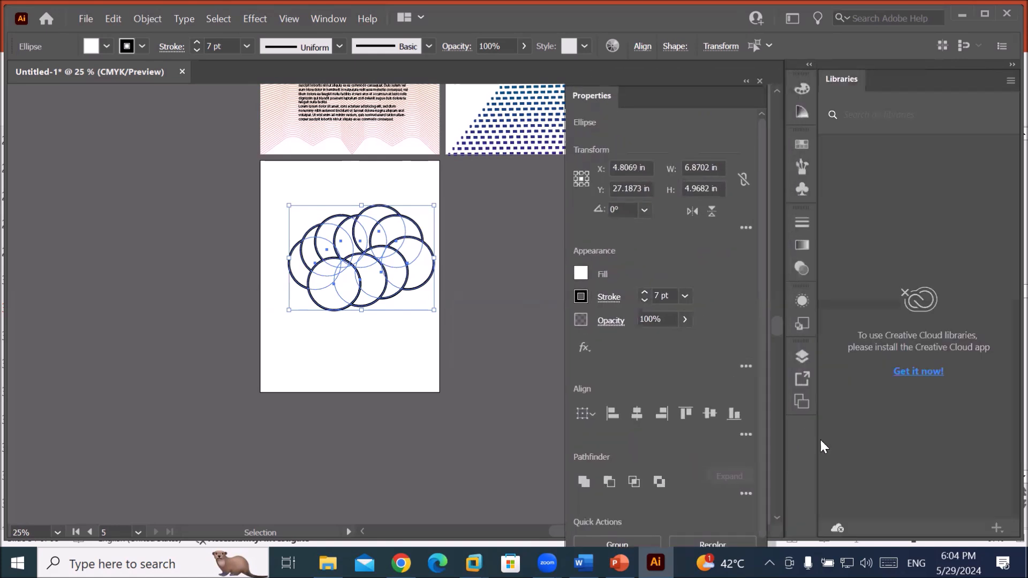
left_click(746, 492)
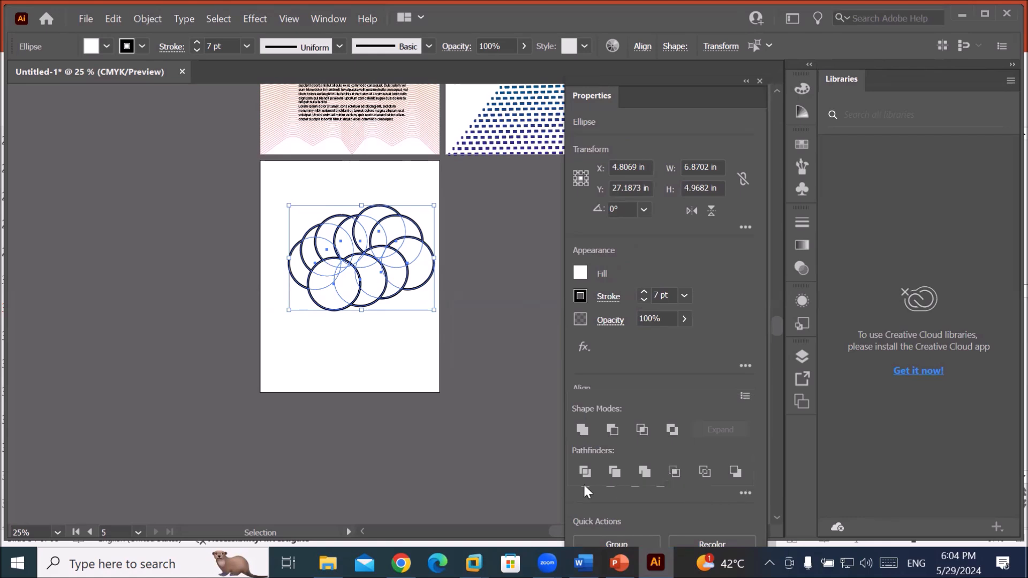
left_click(582, 429)
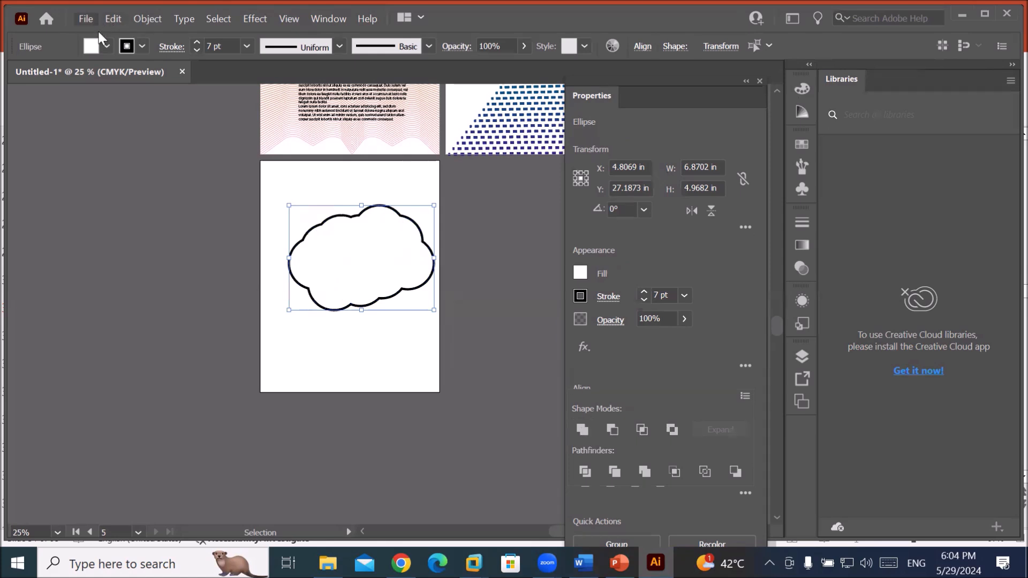
key("ctrl+shift+a")
Fill the cloud shape with cyan blue.
left_click(107, 47)
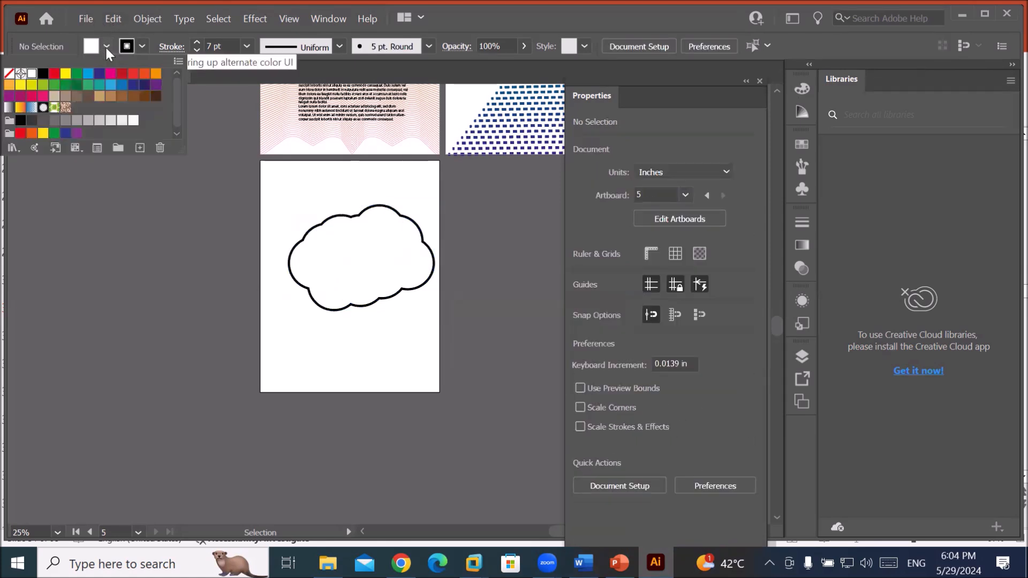
left_click(89, 77)
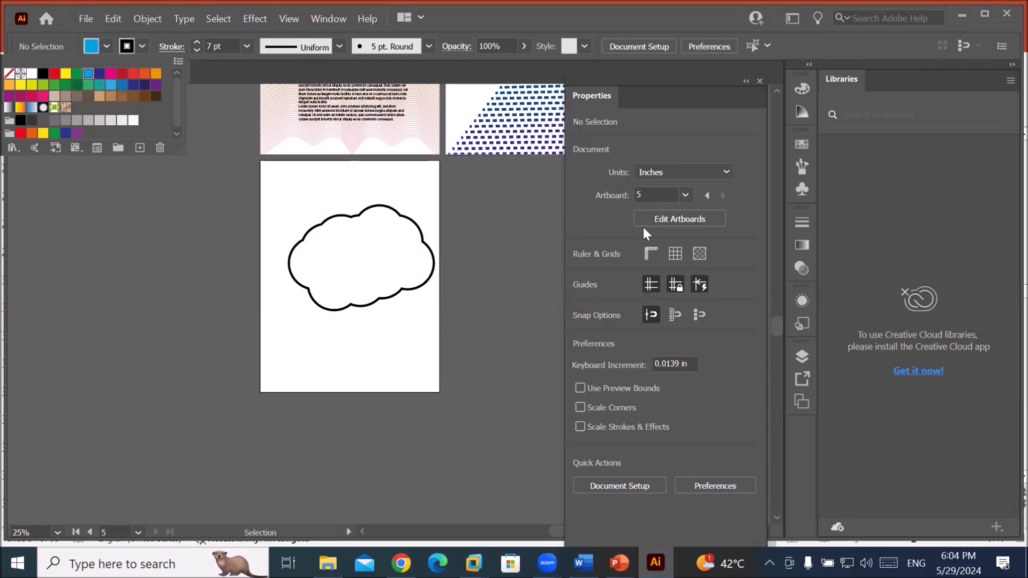
left_click(746, 86)
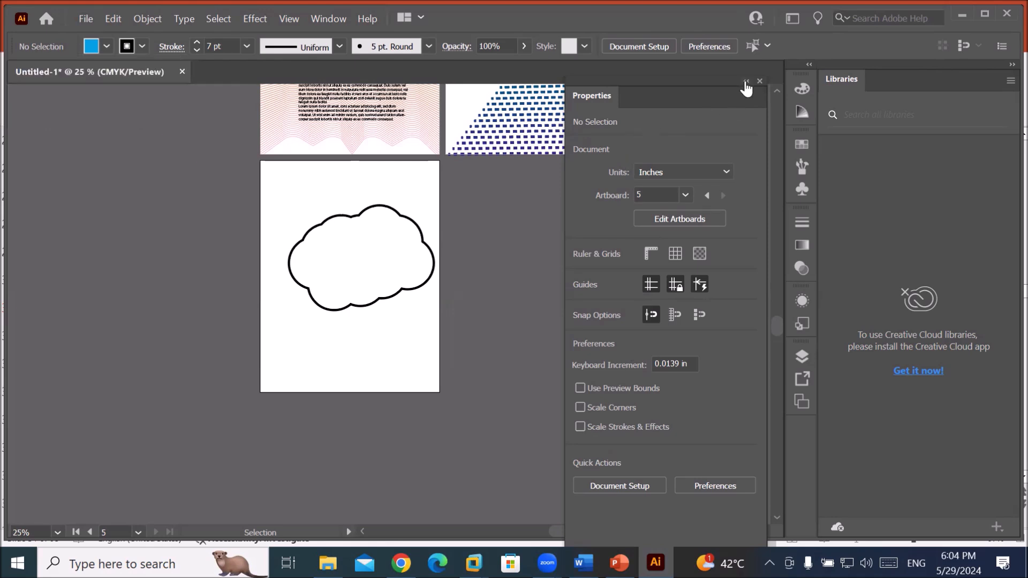
left_click(747, 81)
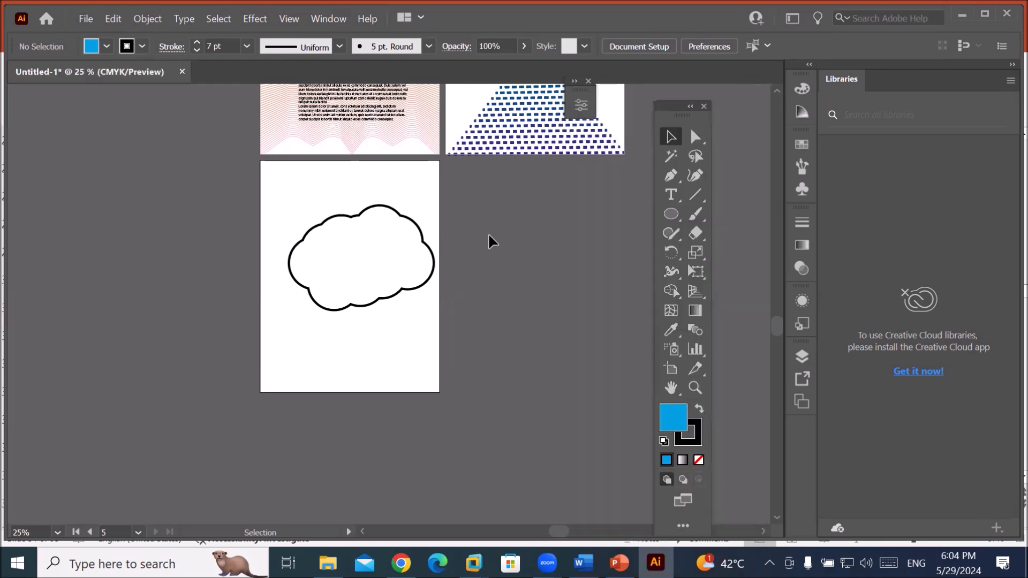
left_click(378, 301)
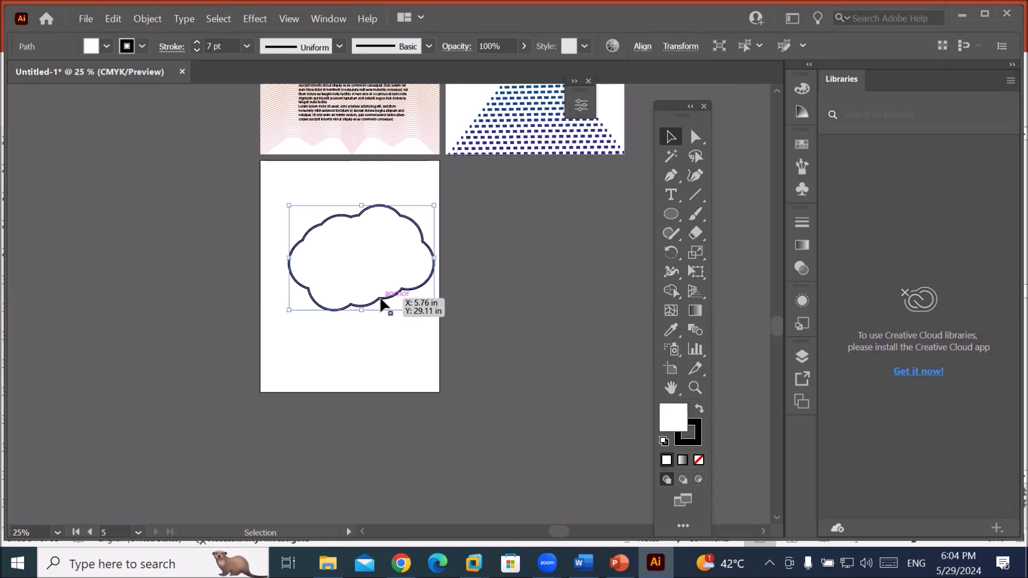
left_click(107, 44)
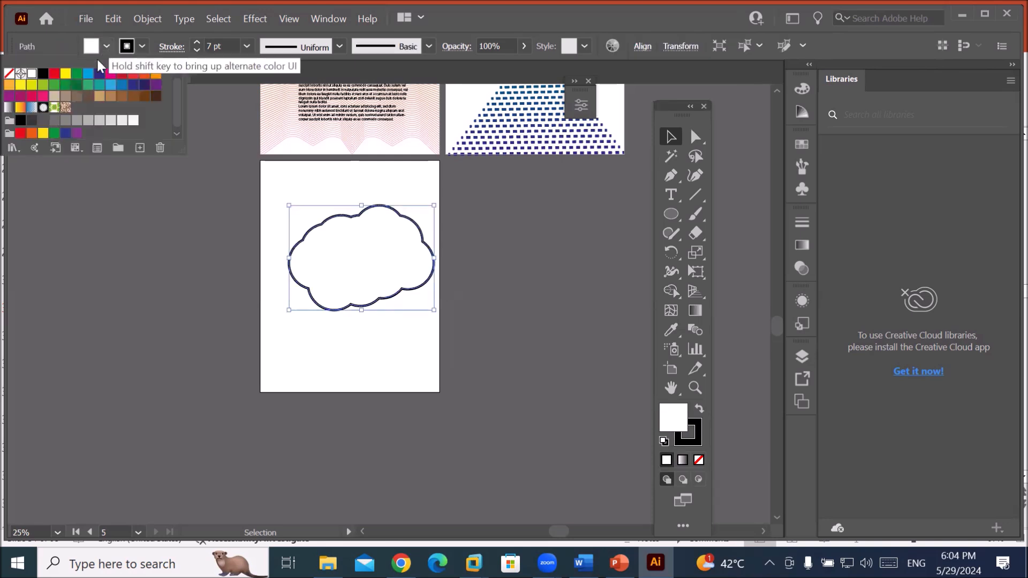
left_click(88, 73)
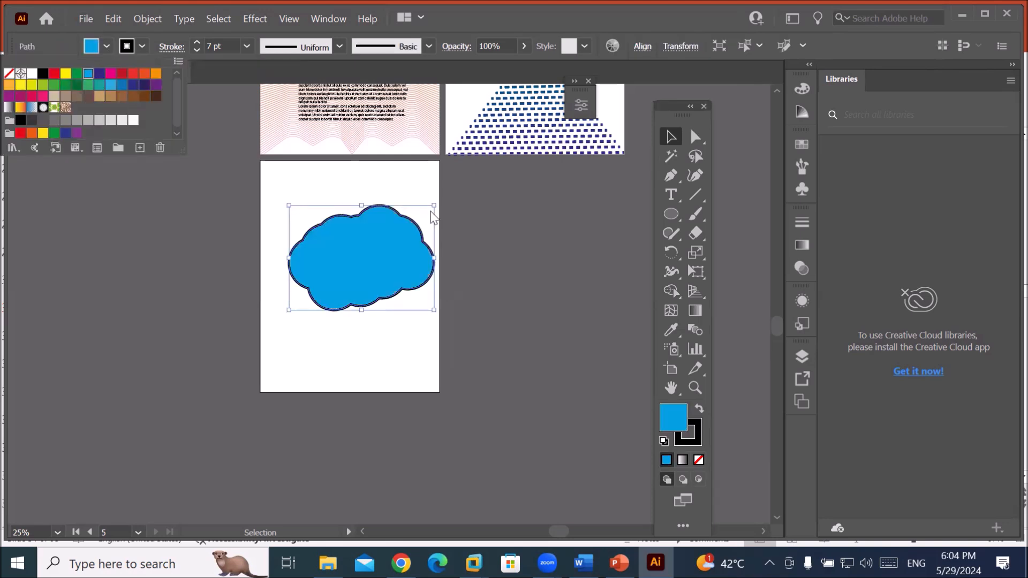
left_click(405, 183)
Set the cloud's stroke to None to remove its black outline.
scroll(405, 183, "up", 1)
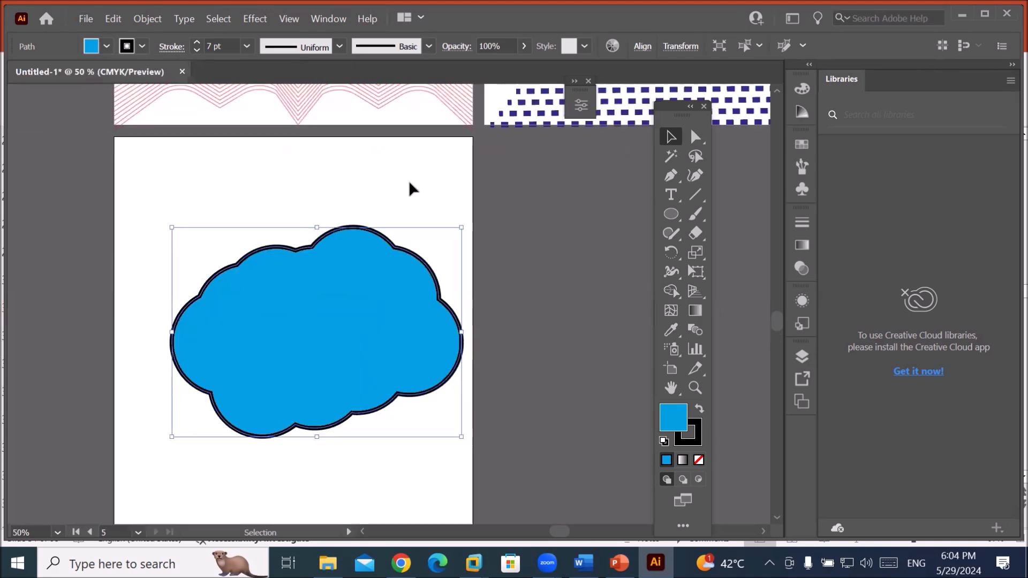
left_click(141, 47)
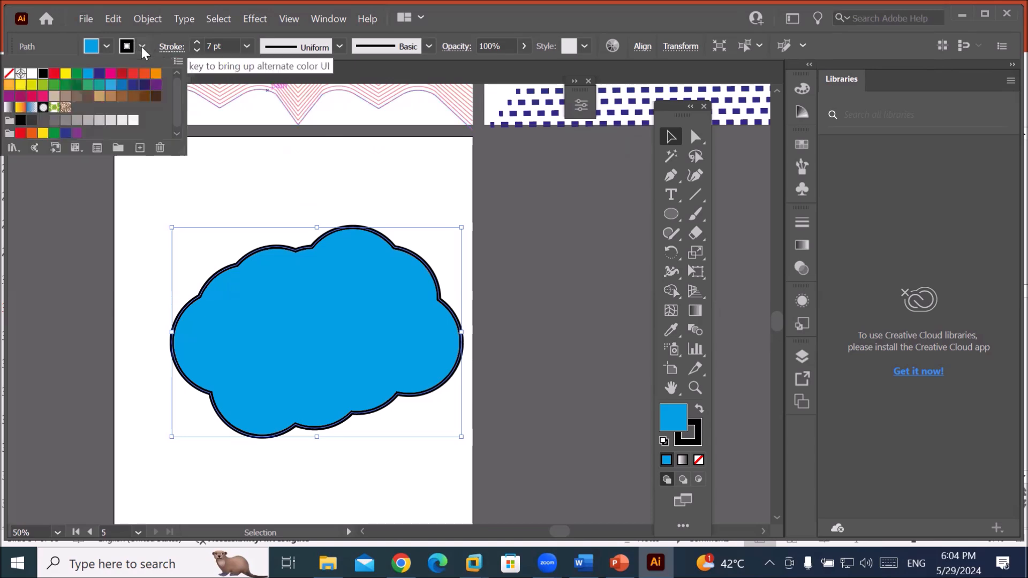
left_click(9, 75)
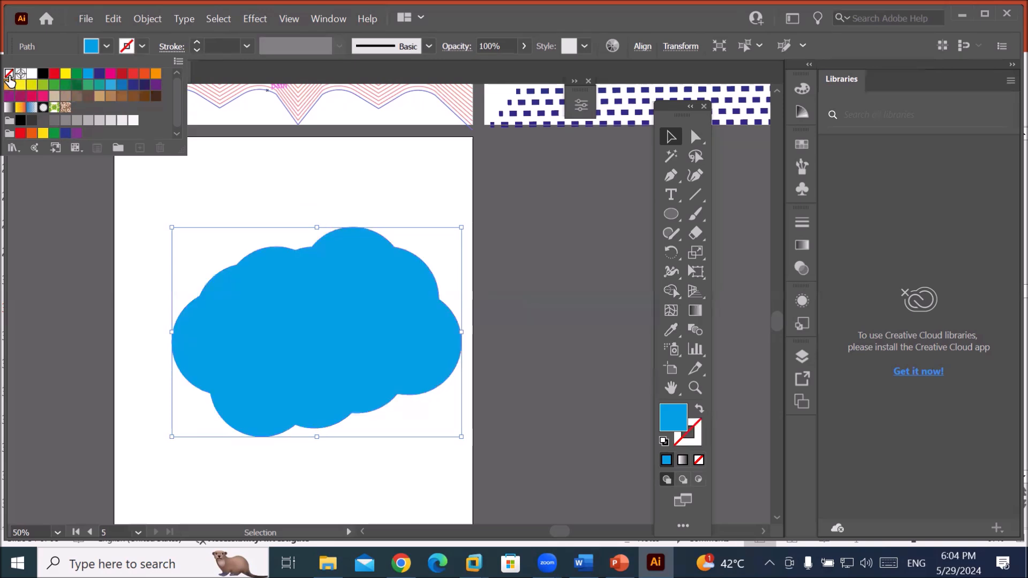
left_click(362, 309)
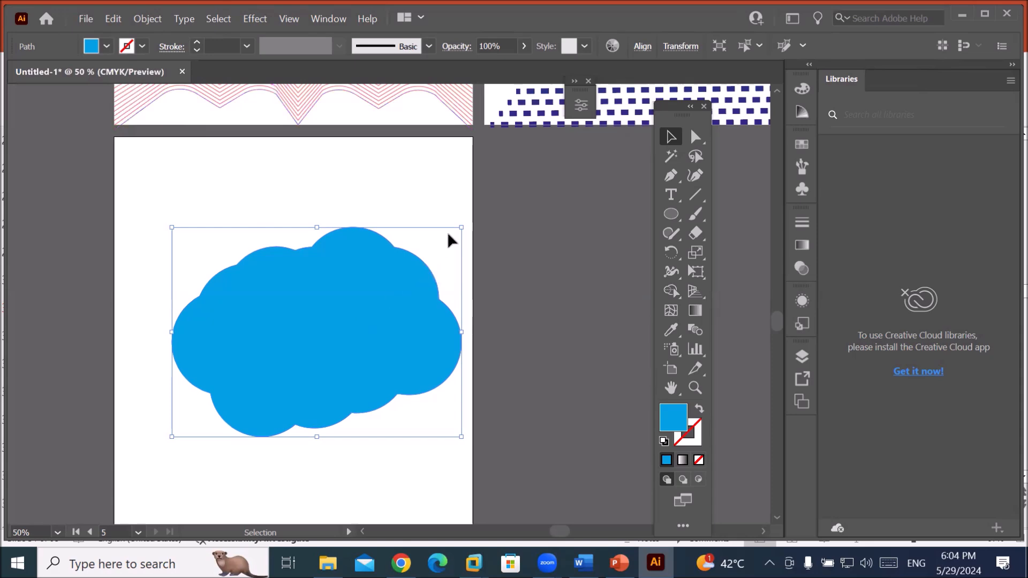
Copy and paste the blue cloud in place, scaling the copy down to about 2.96 by 2.14 in.
left_click(114, 18)
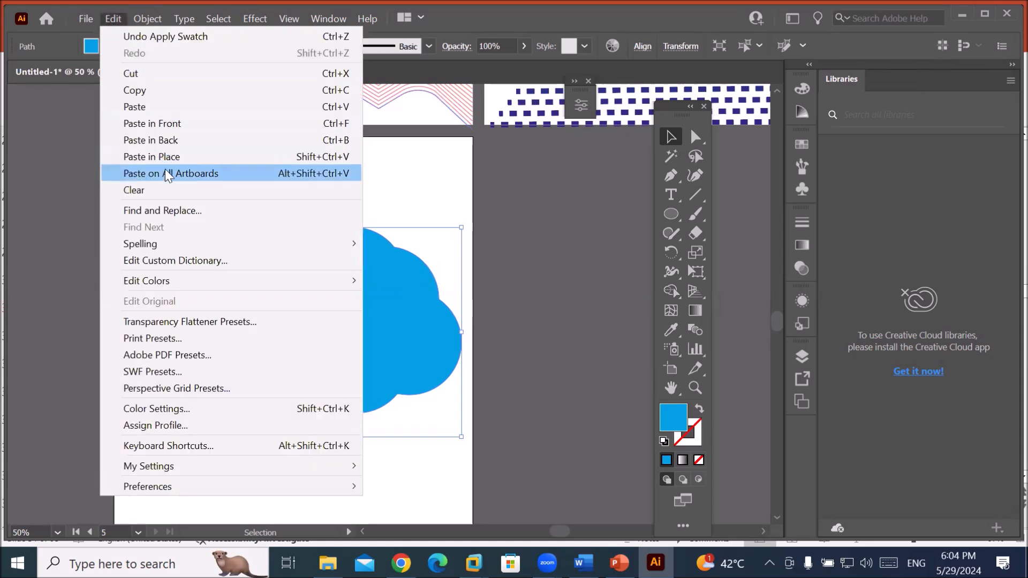
left_click(177, 93)
left_click(109, 19)
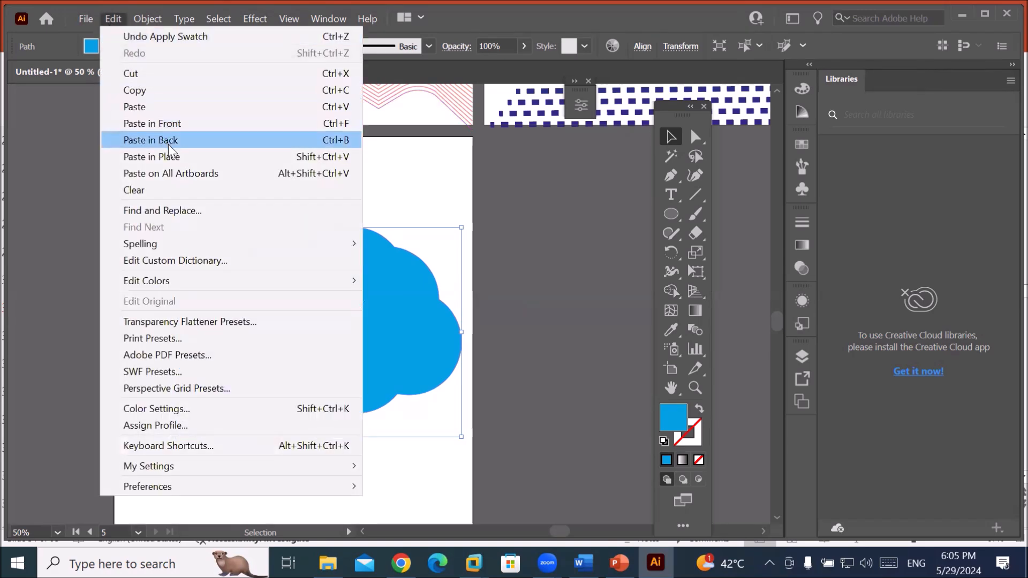
left_click(170, 157)
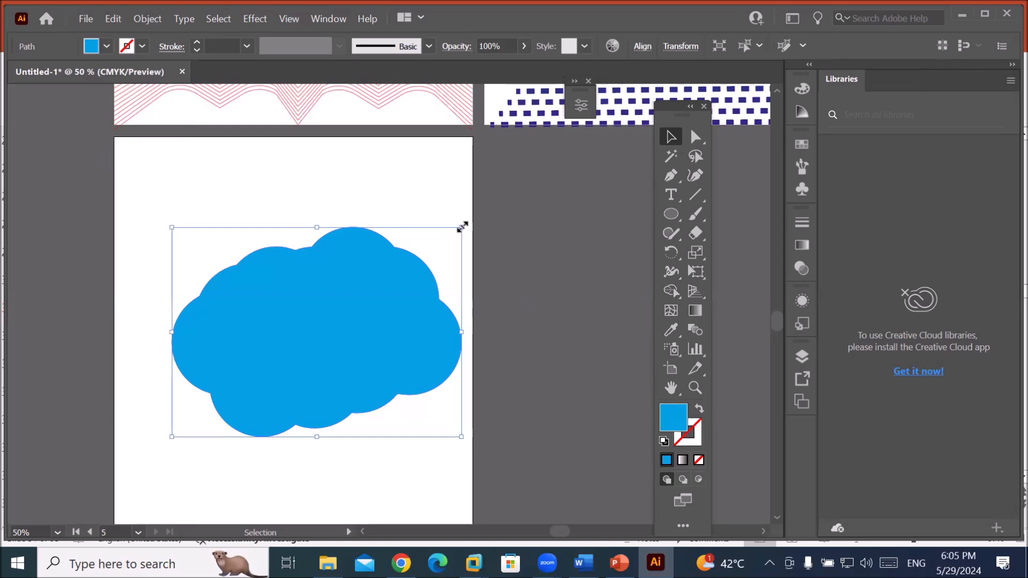
left_click_drag(461, 225, 378, 279)
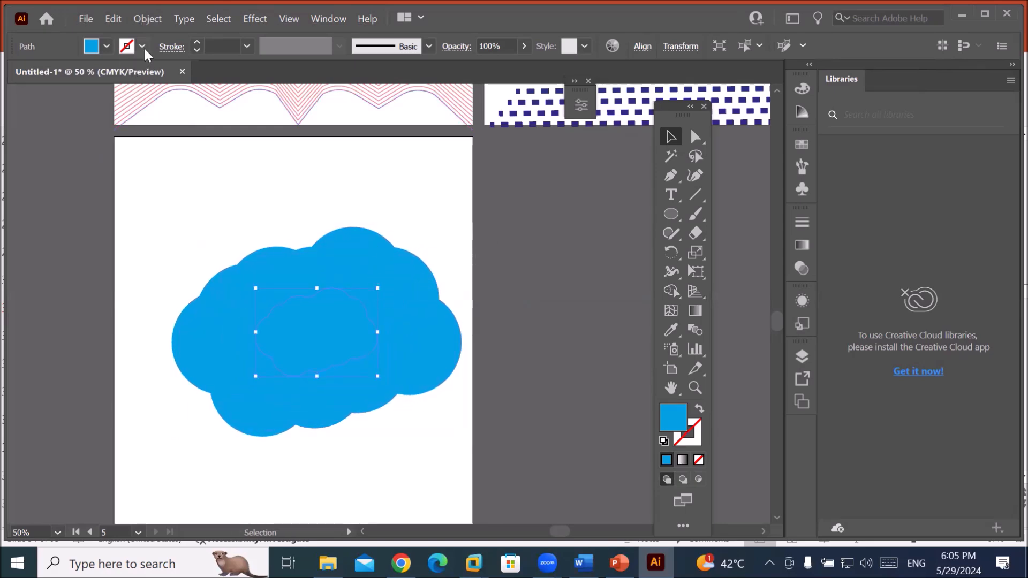
Fill the smaller inner cloud with white and select both clouds.
left_click(106, 45)
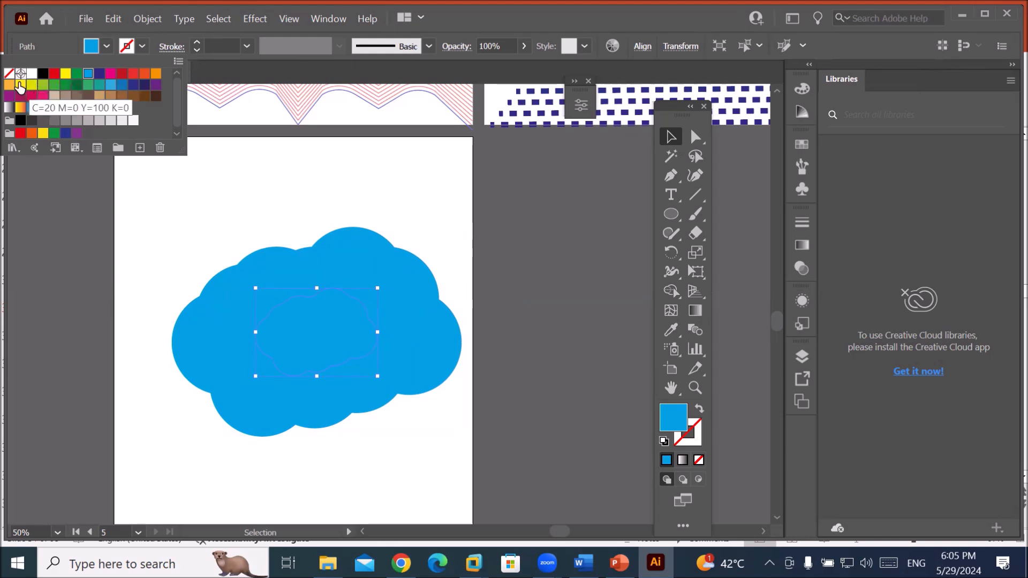
left_click(32, 74)
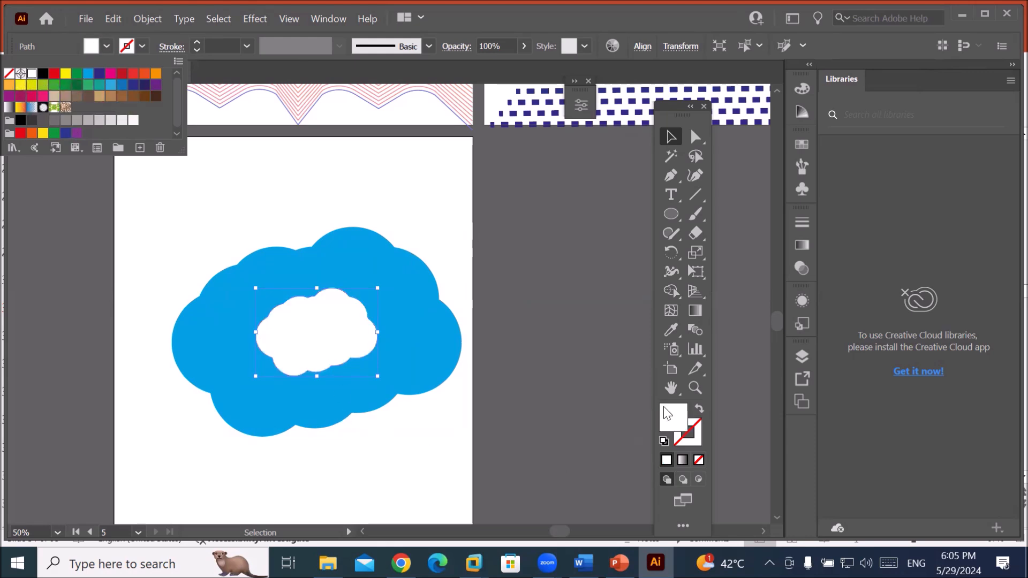
key("Escape")
left_click(259, 201)
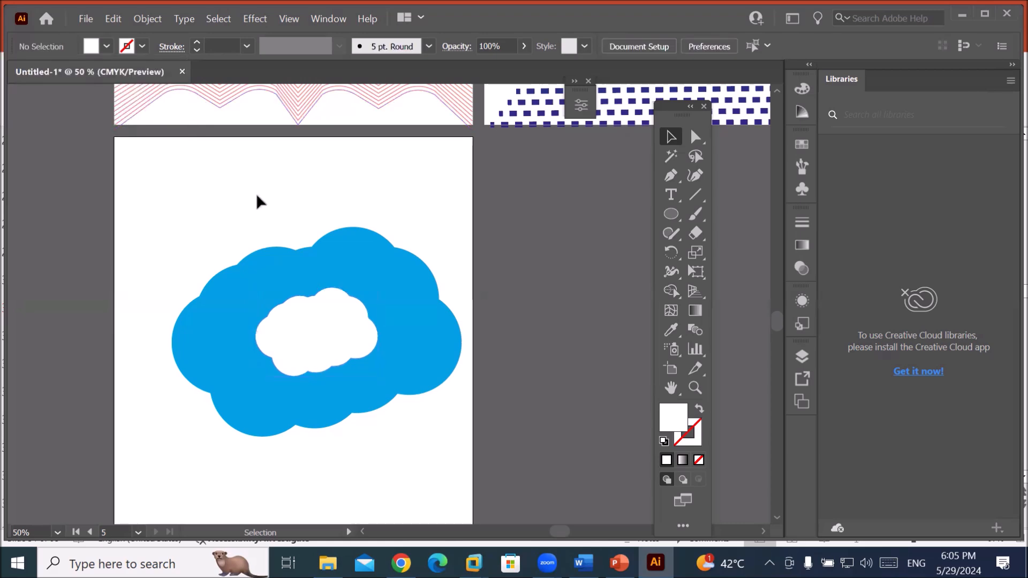
left_click_drag(168, 216, 448, 487)
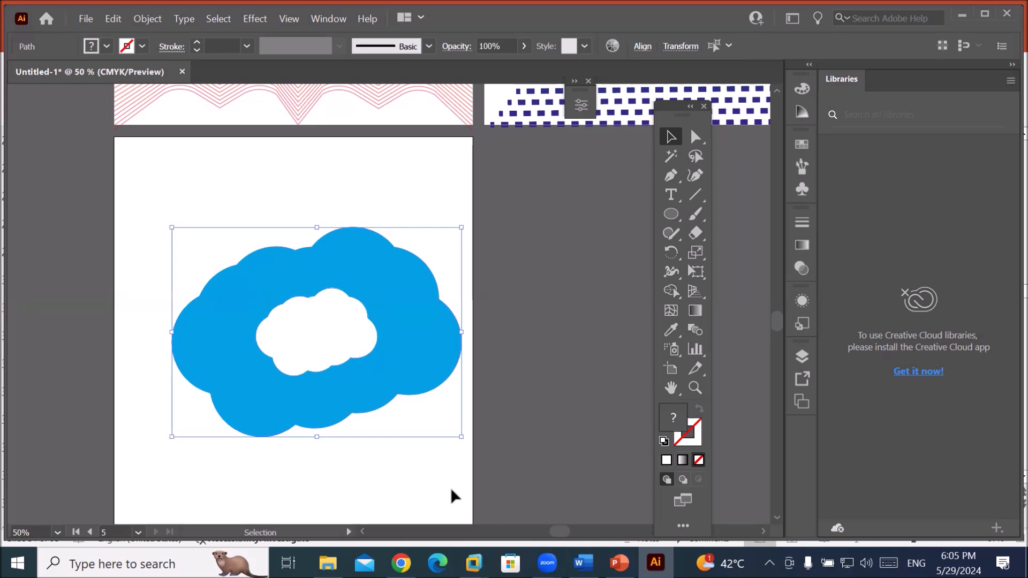
Make a blend between the white inner cloud and the blue outer cloud.
left_click(136, 18)
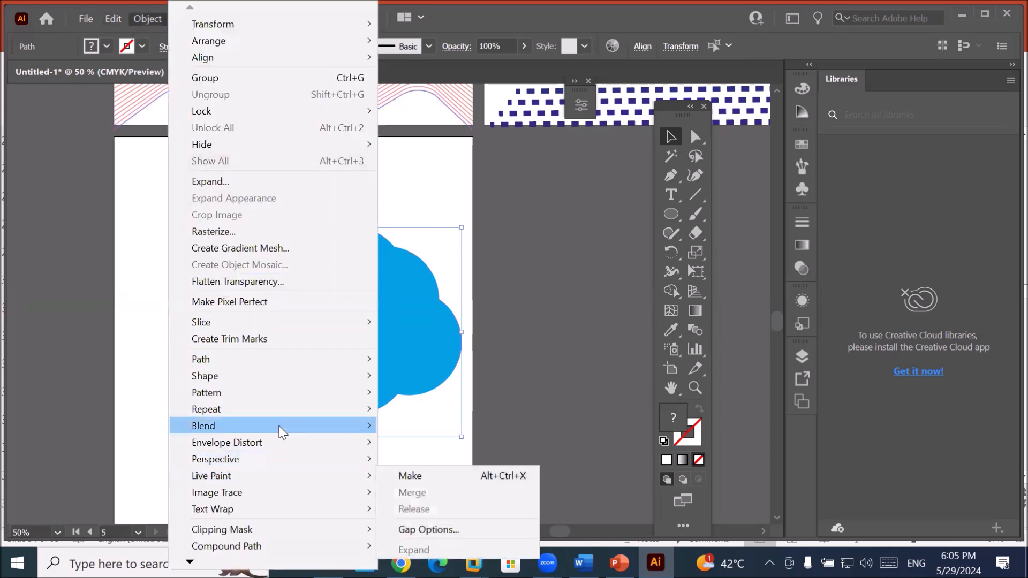
mouse_move(284, 426)
left_click(418, 432)
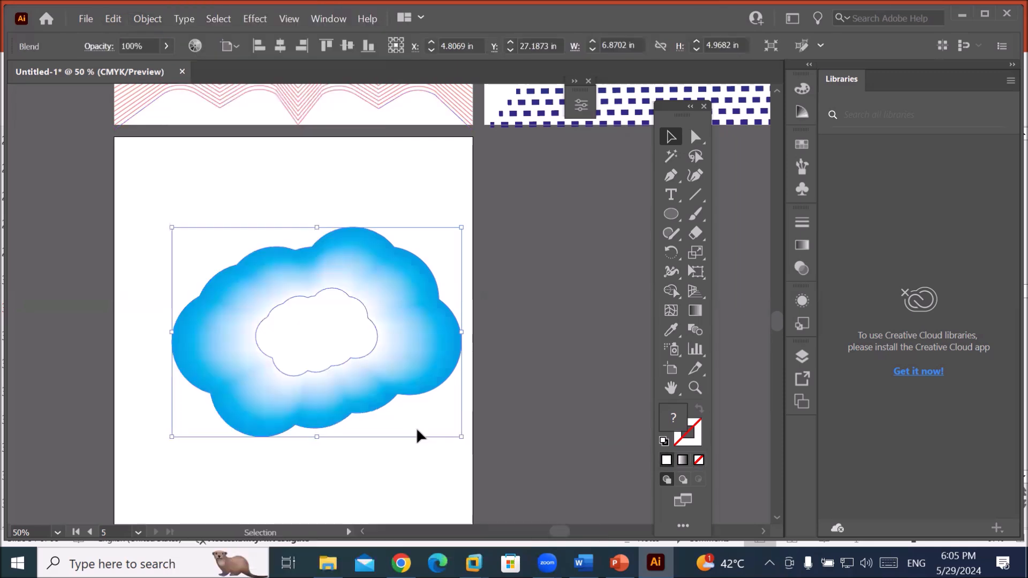
scroll(453, 375, "up", 2)
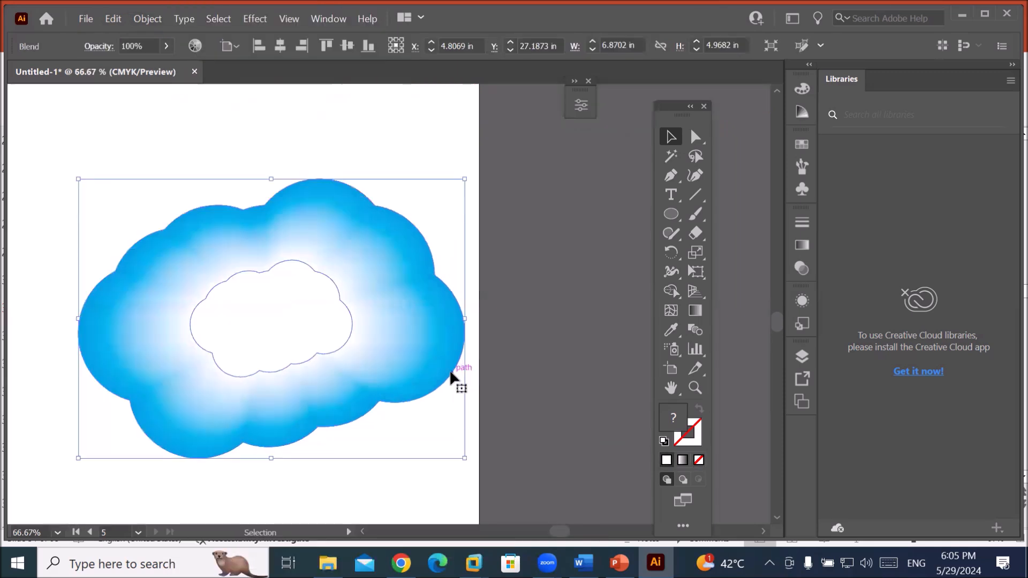
scroll(450, 369, "down", 1)
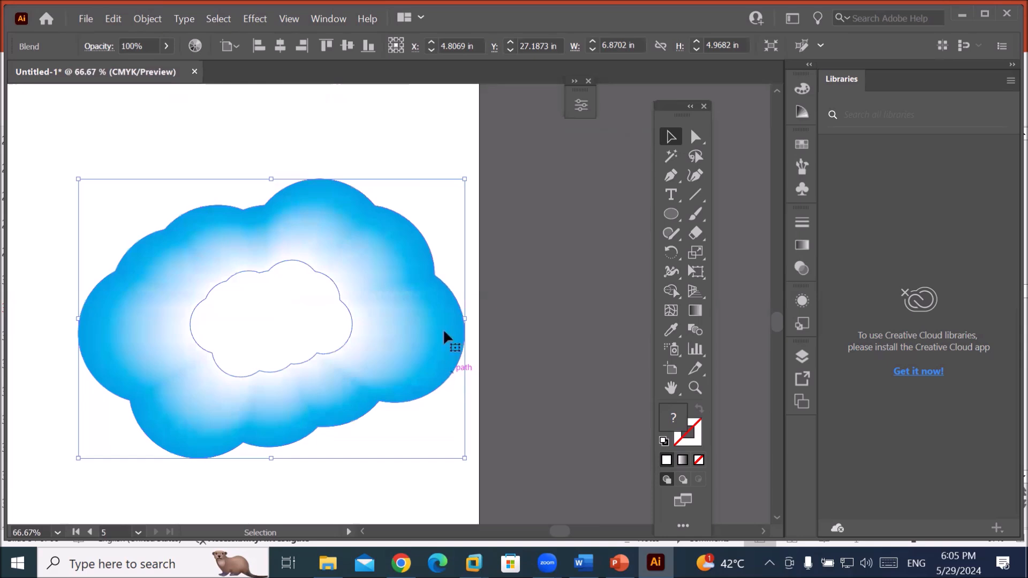
left_click(418, 149)
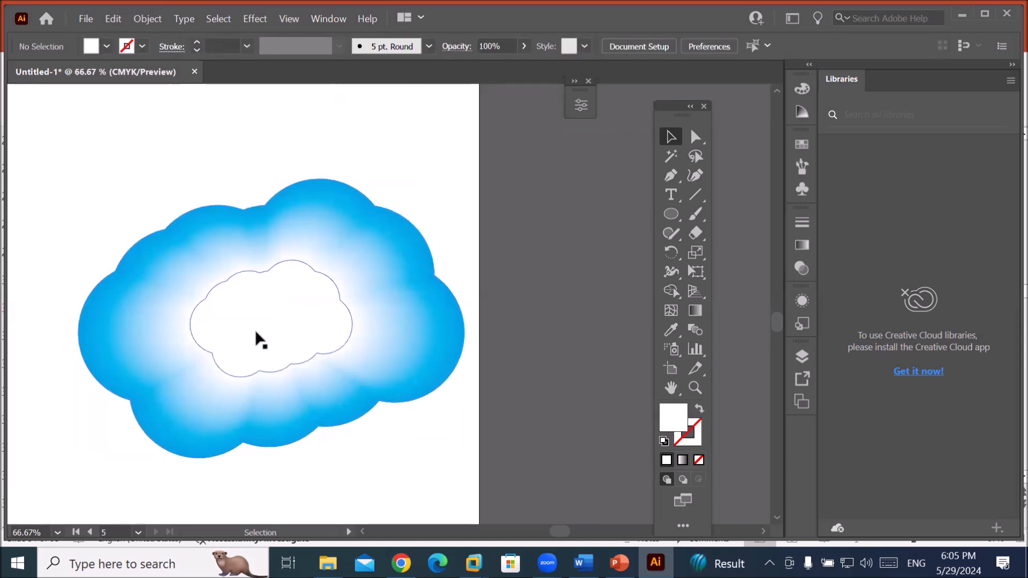
left_click(260, 337)
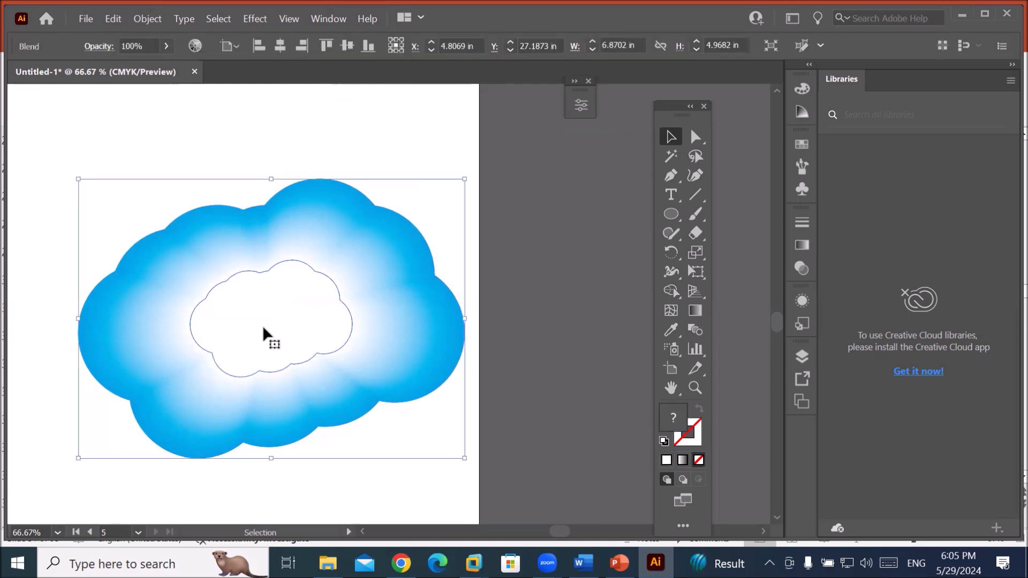
Set the cloud blend's spacing to 3 specified steps.
left_click(140, 19)
mouse_move(322, 429)
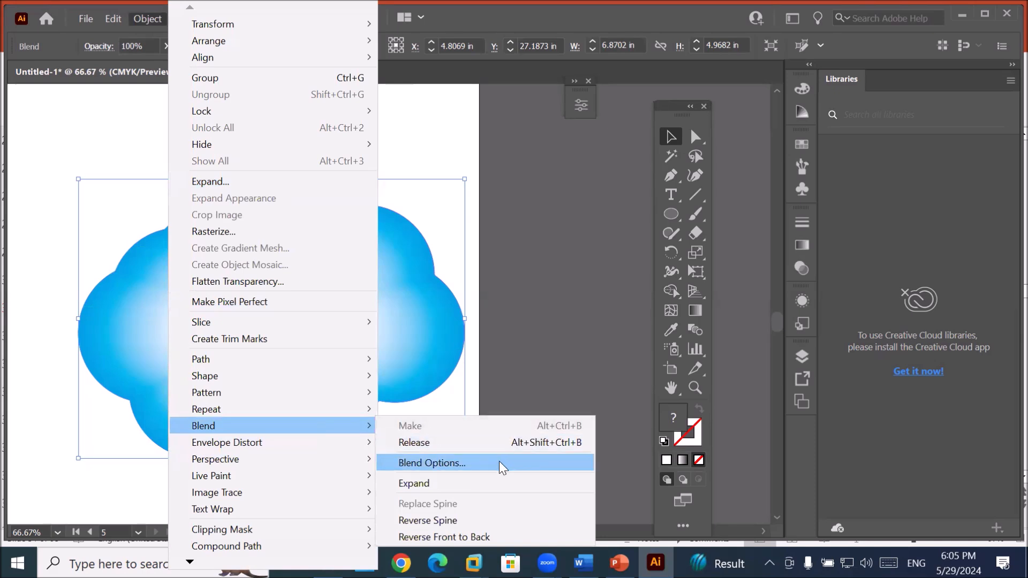
left_click(499, 461)
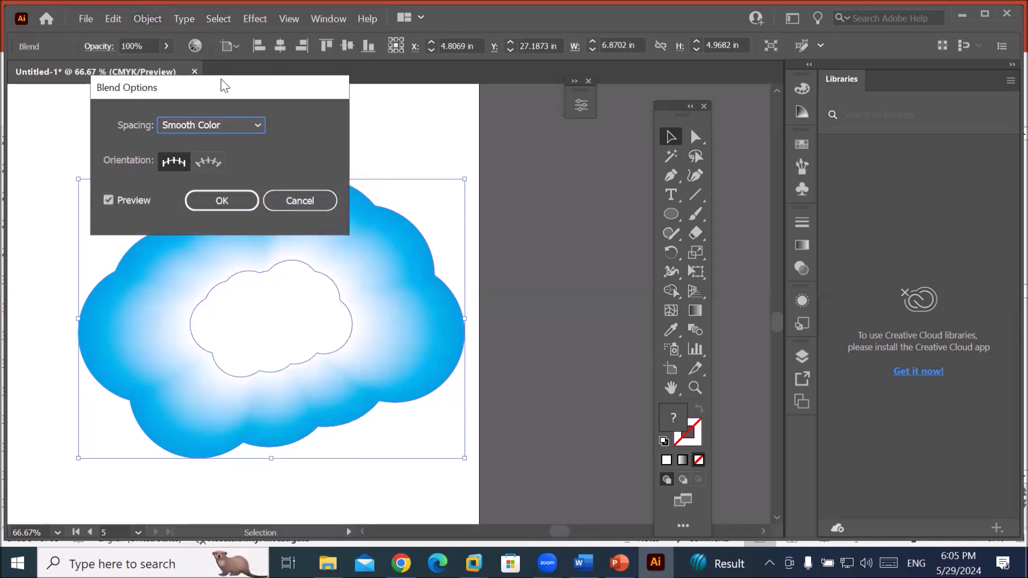
left_click_drag(221, 86, 545, 122)
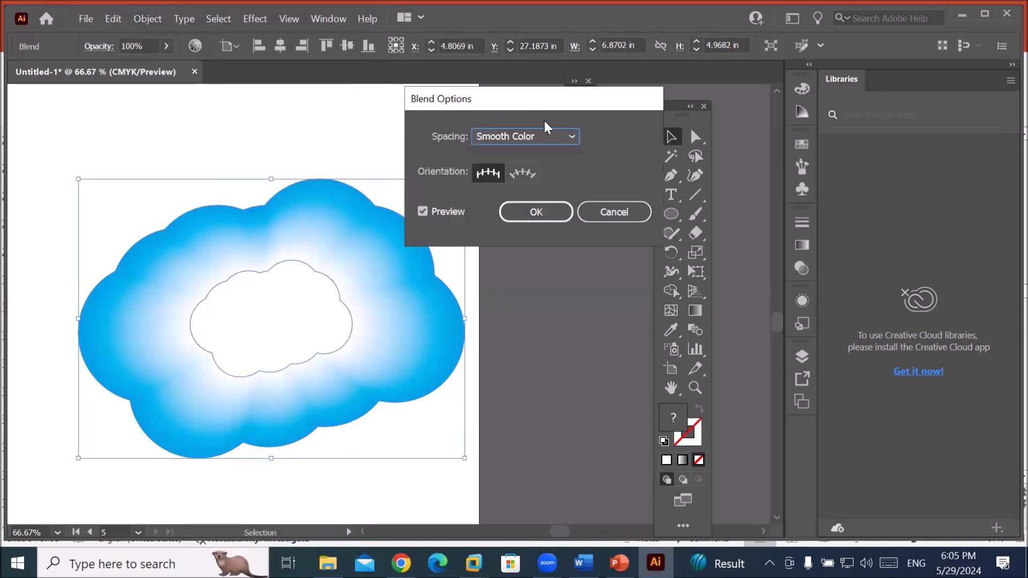
left_click(568, 138)
left_click(552, 166)
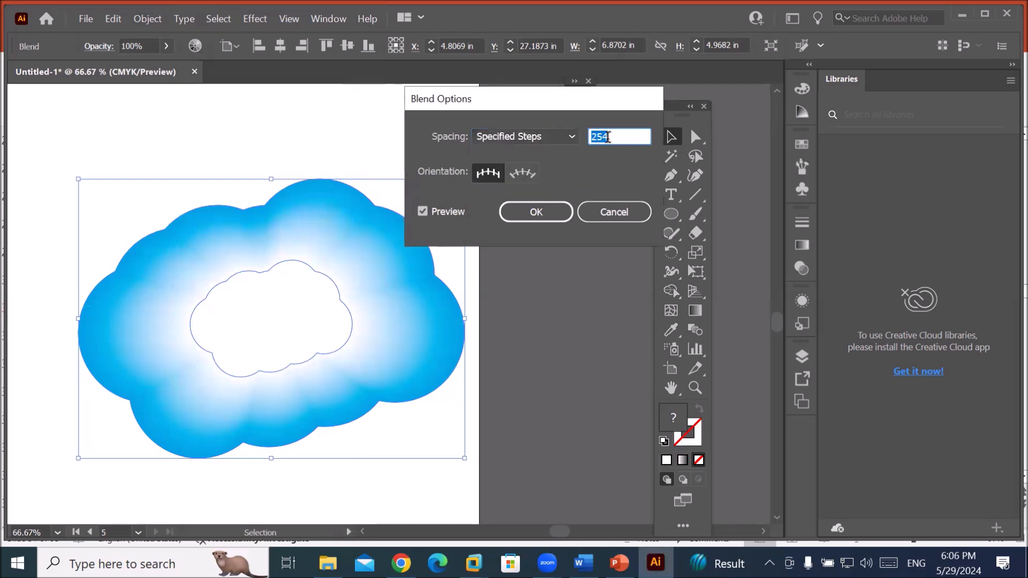
left_click(623, 135)
scroll(622, 135, "up", 3)
scroll(623, 135, "down", 11)
scroll(623, 136, "down", 20)
scroll(623, 135, "down", 20)
scroll(623, 136, "down", 20)
scroll(621, 136, "down", 15)
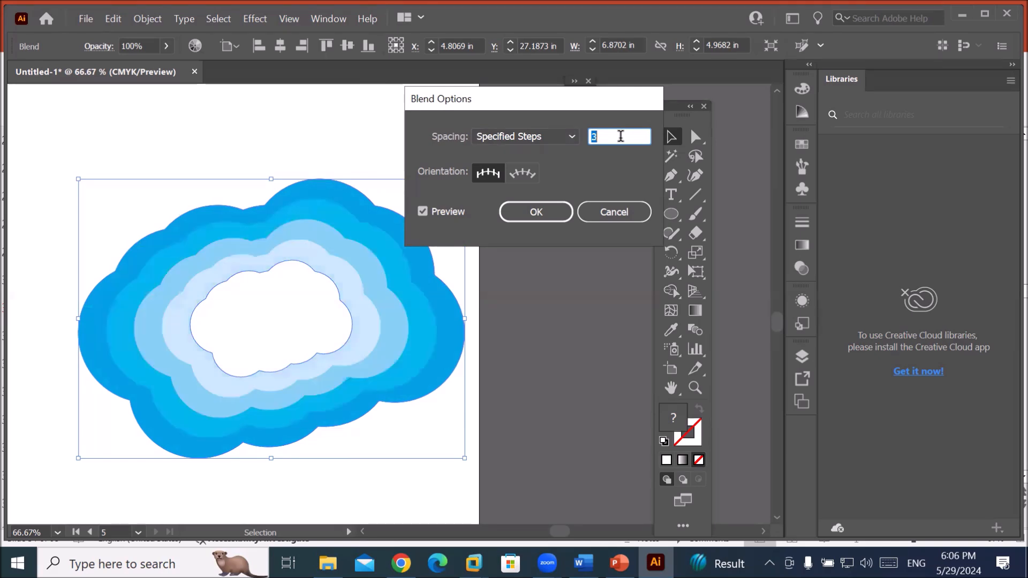
scroll(622, 136, "down", 1)
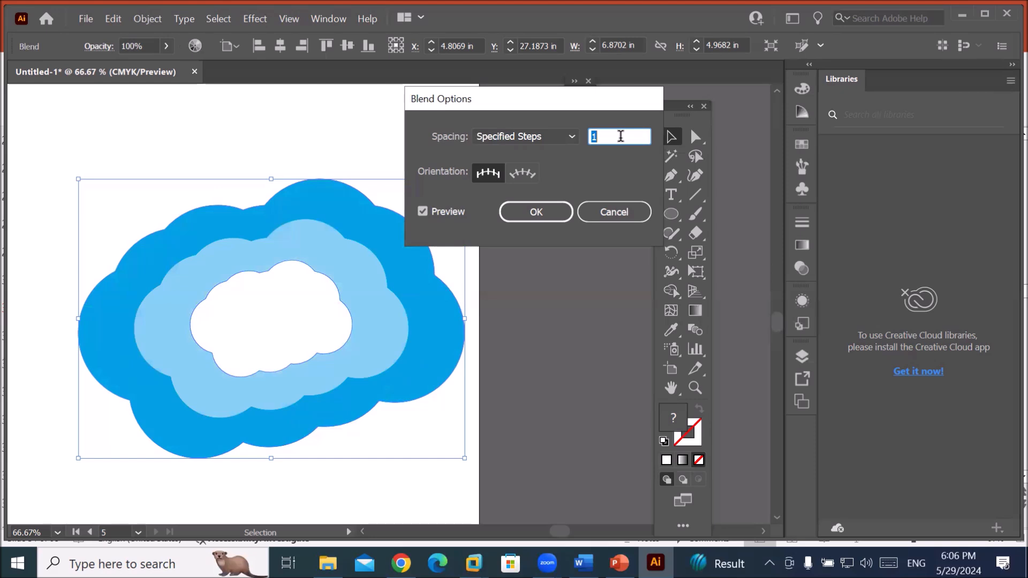
scroll(621, 136, "up", 2)
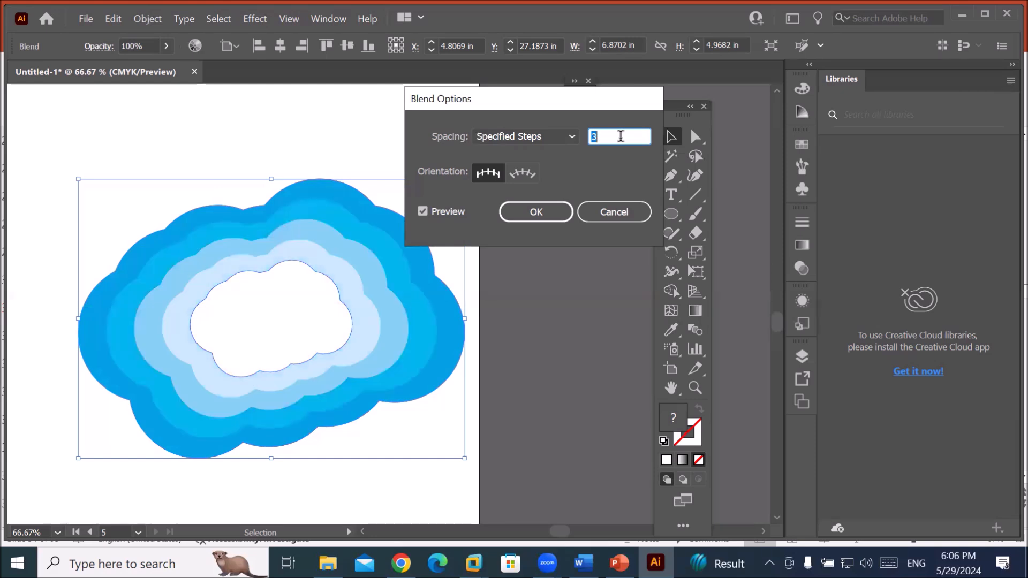
left_click(542, 212)
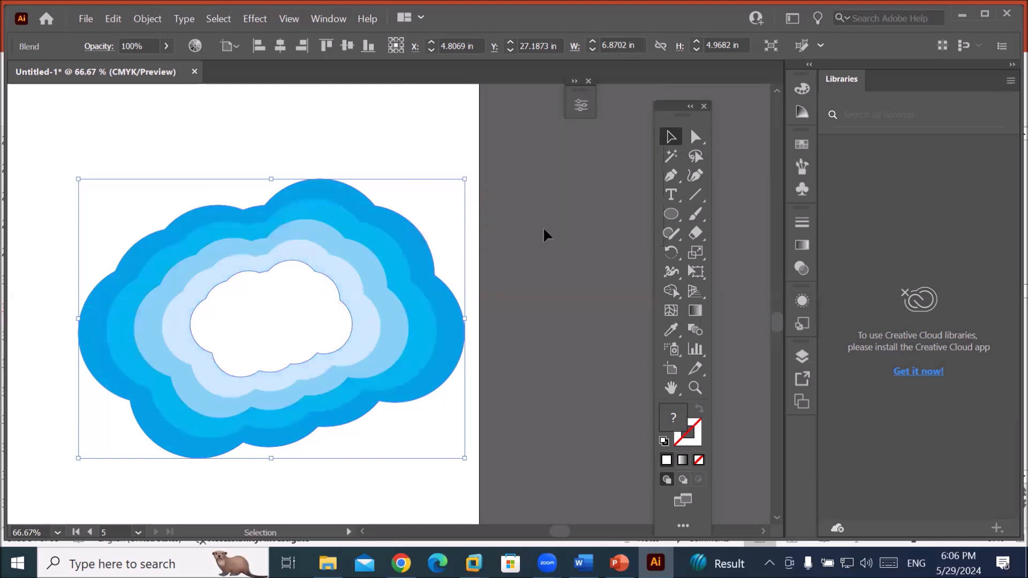
left_click(85, 18)
Place the Mr chips image from the minions folder.
left_click(129, 289)
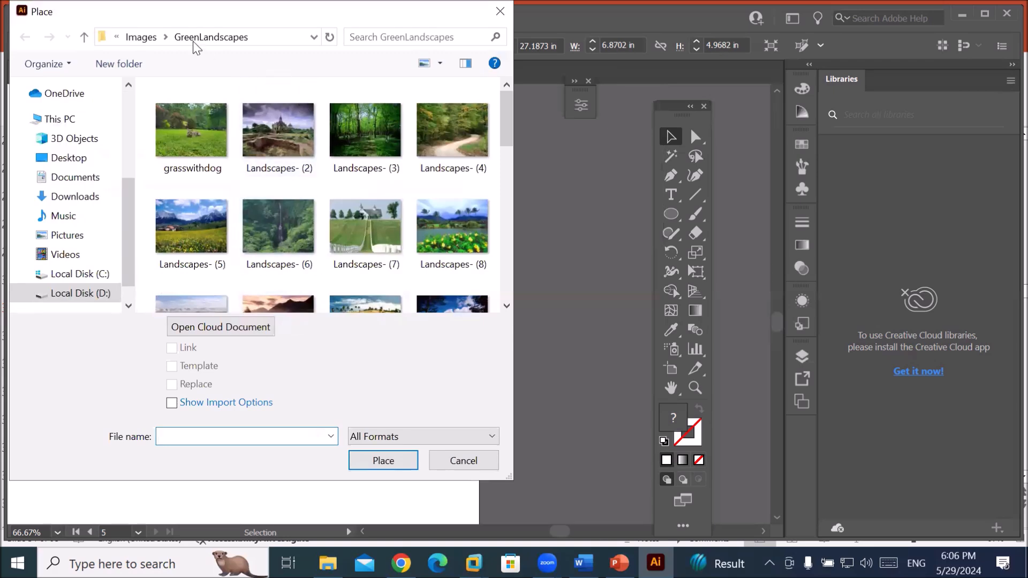
left_click(138, 37)
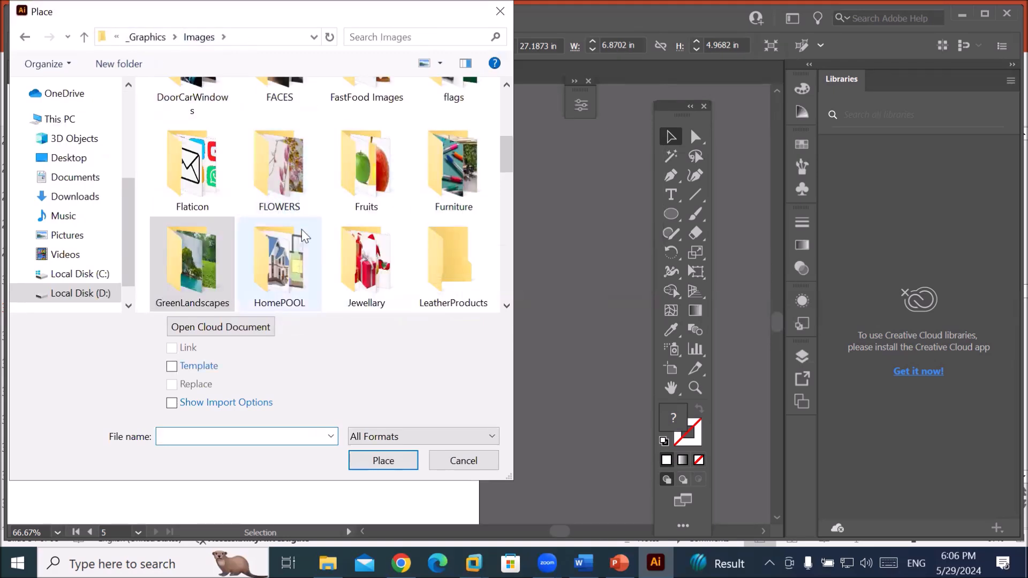
scroll(298, 264, "down", 1)
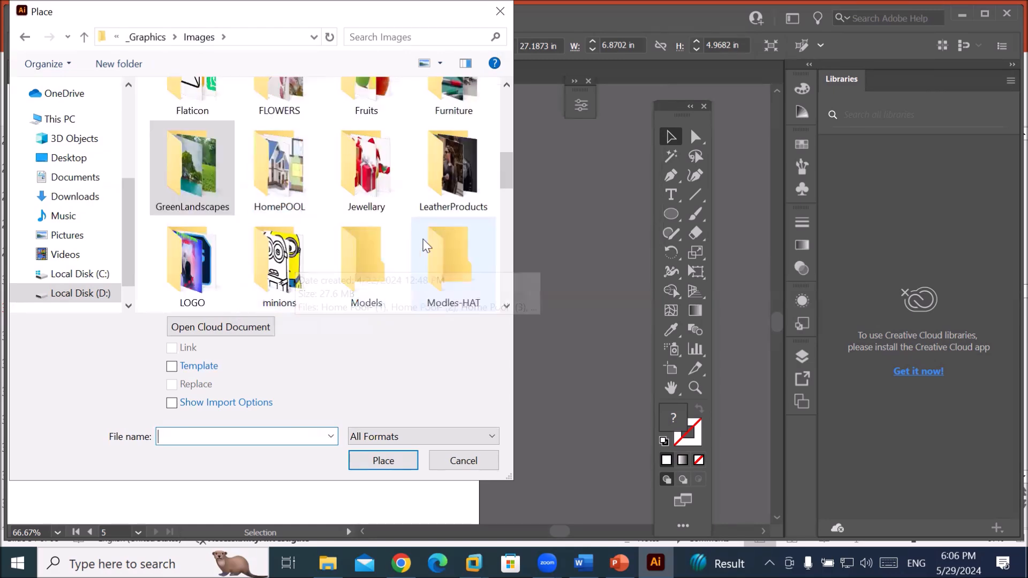
double_click(287, 268)
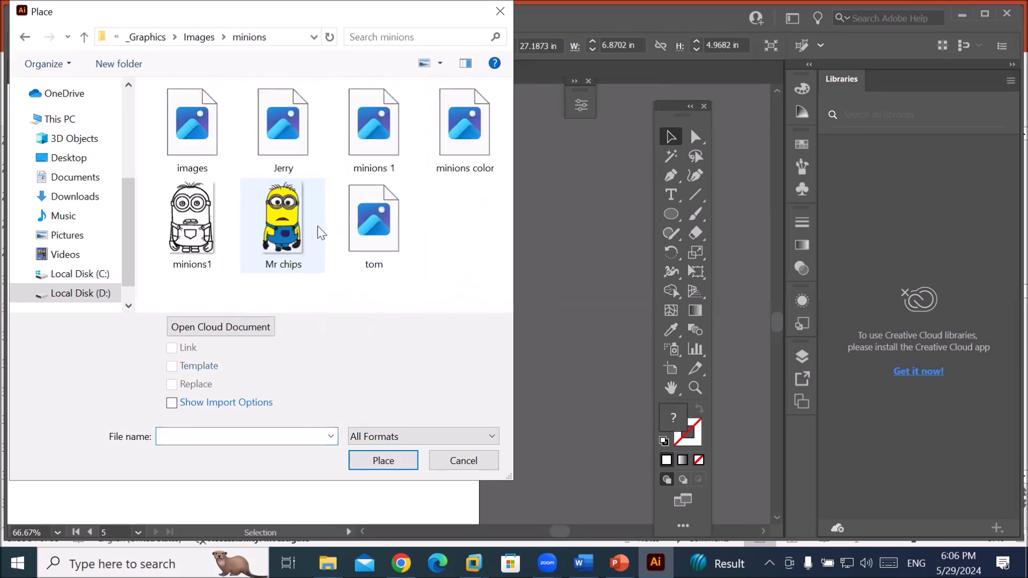
left_click(294, 212)
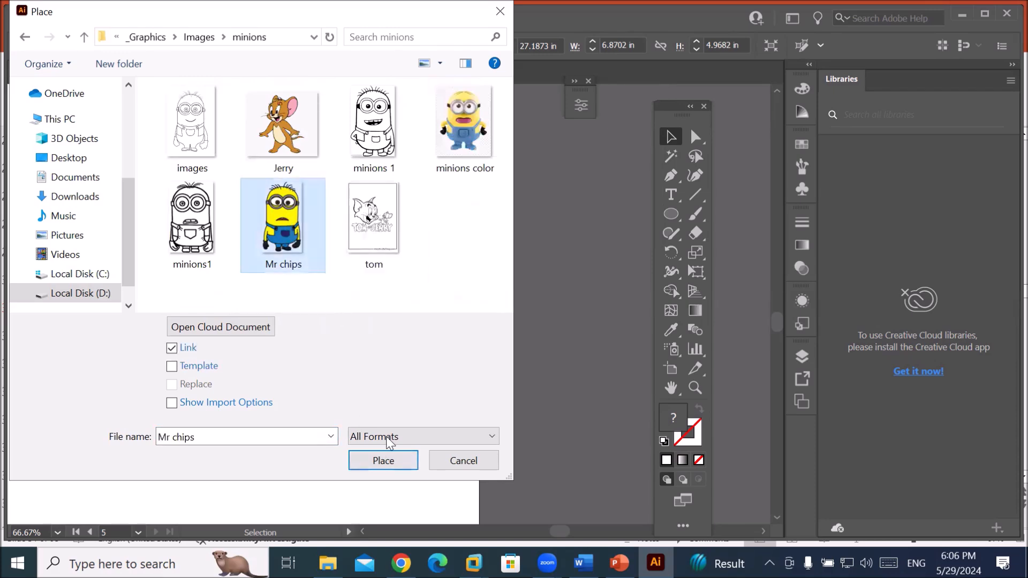
left_click(394, 467)
Size the Mr chips image inside the cloud's white centre and nudge it to centre.
left_click_drag(213, 243, 371, 373)
left_click_drag(280, 315, 294, 317)
left_click(376, 448)
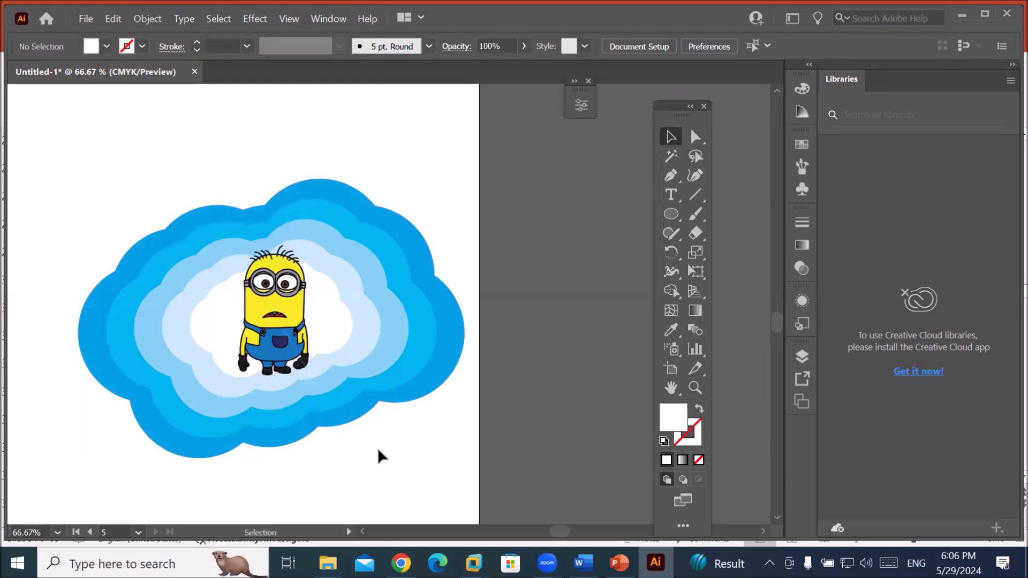
scroll(381, 450, "down", 2)
scroll(444, 505, "up", 1)
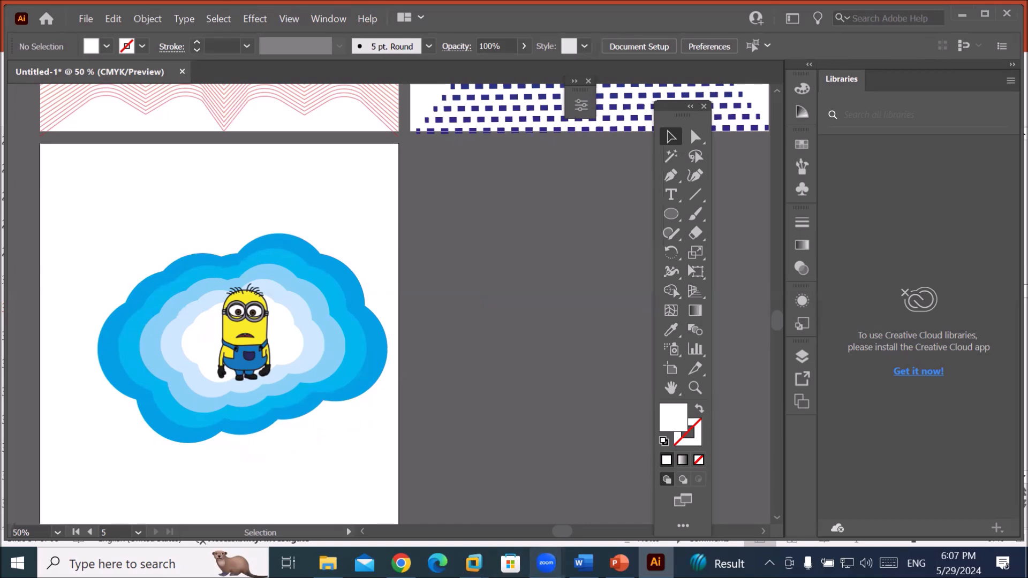
Create a blank Letter-size Artboard 6 next to the minion-and-cloud artboard using the Artboard tool's New Artboard.
left_click(760, 533)
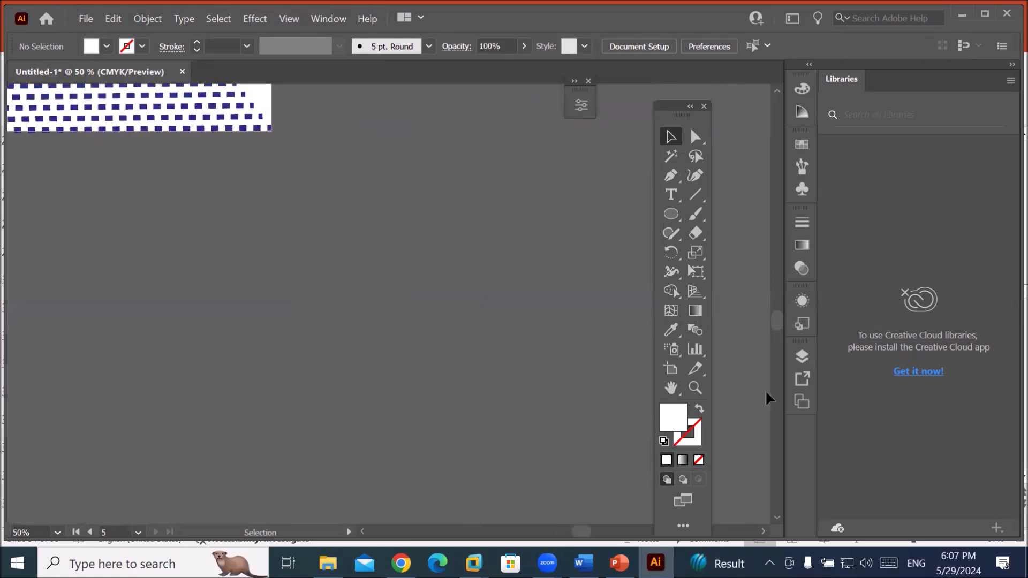
left_click(670, 369)
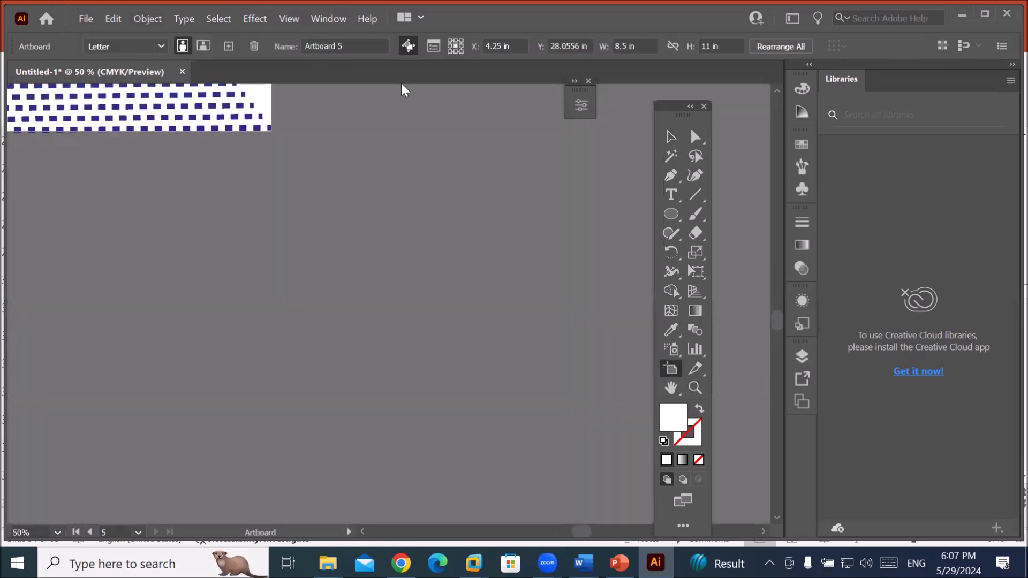
left_click(229, 48)
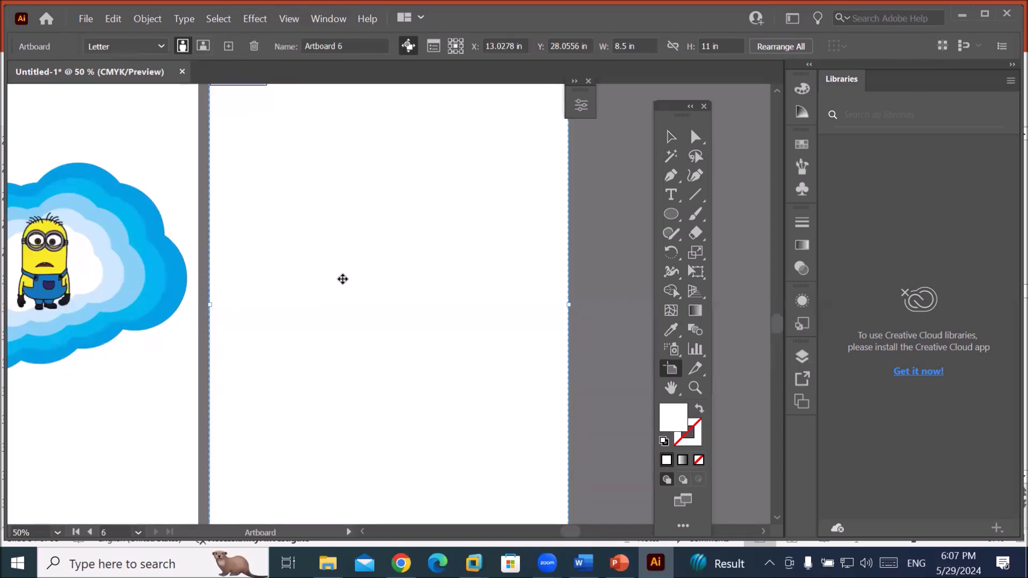
scroll(343, 279, "down", 2)
scroll(343, 279, "up", 1)
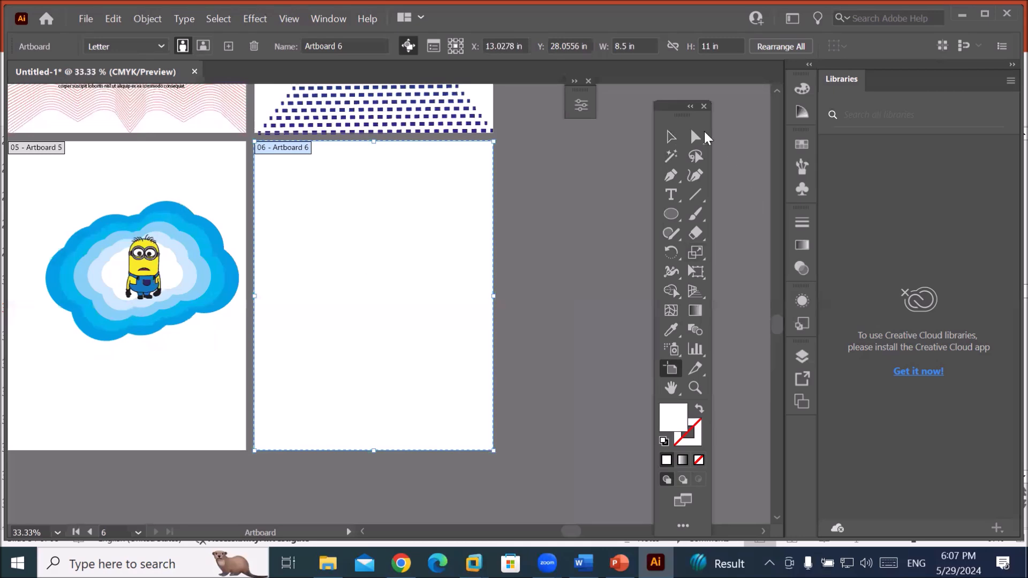
left_click(670, 138)
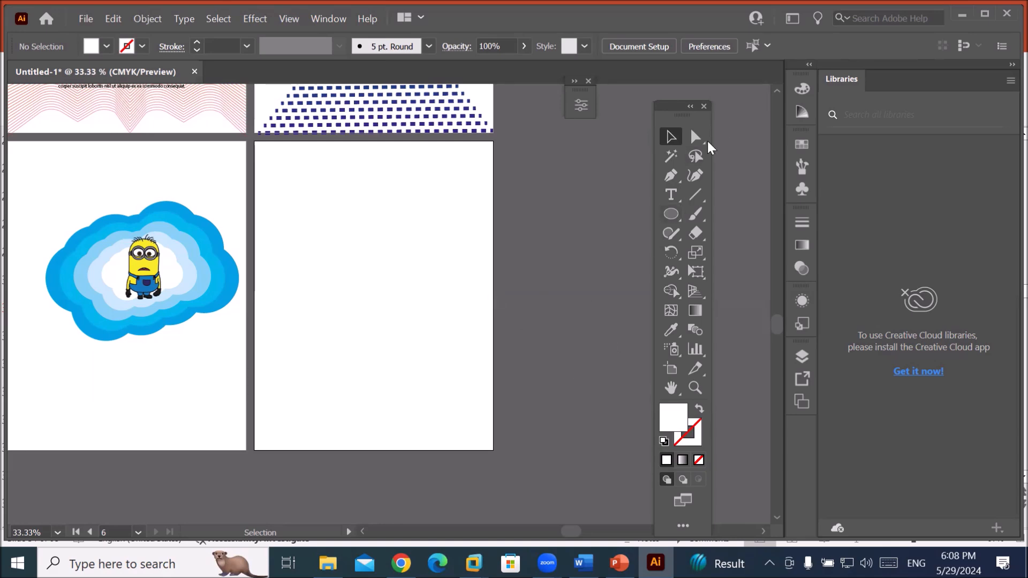
Type the 'Admission Form' title at the artboard's top and scale it up.
left_click(672, 193)
left_click(316, 152)
type("Ac")
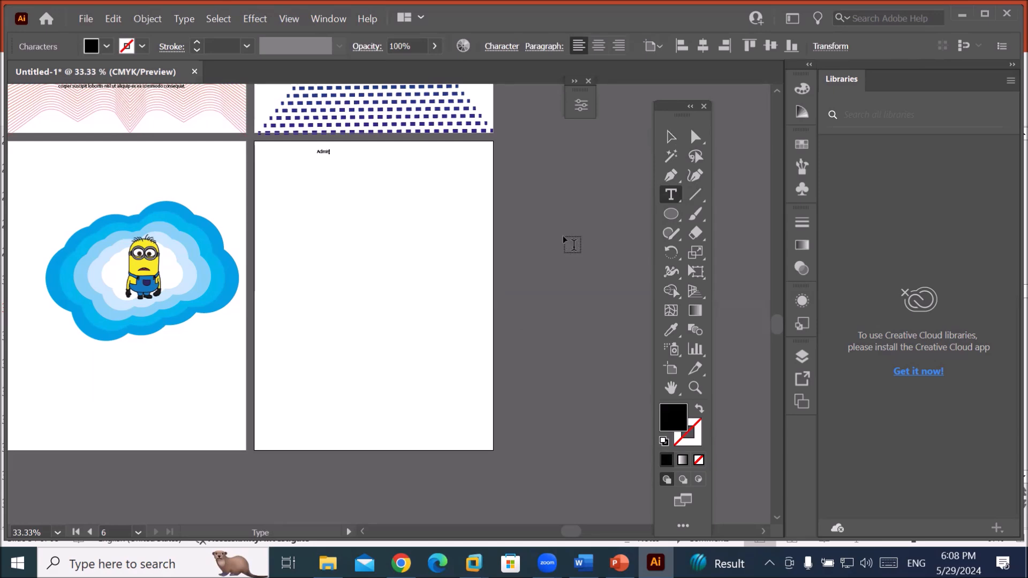
type("mission Form")
left_click(671, 137)
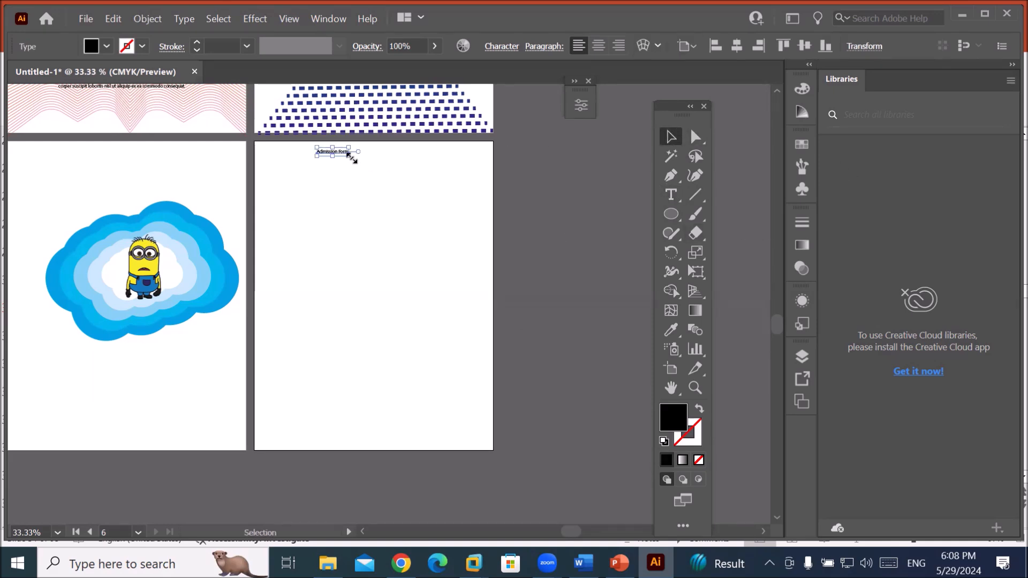
left_click_drag(352, 157, 420, 163)
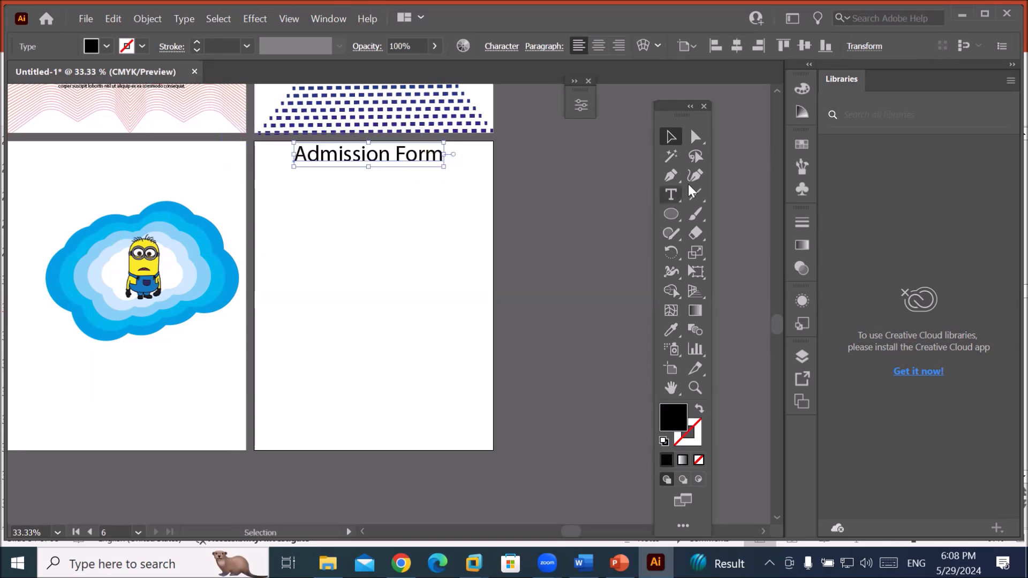
Start a placeholder text line below the title and draw a box at the top right.
left_click(671, 195)
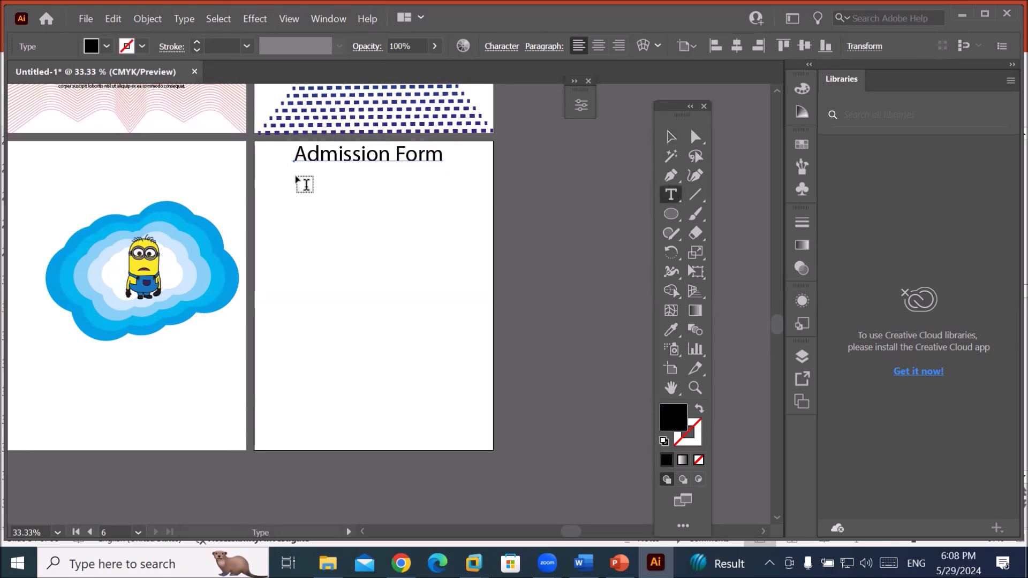
left_click(274, 198)
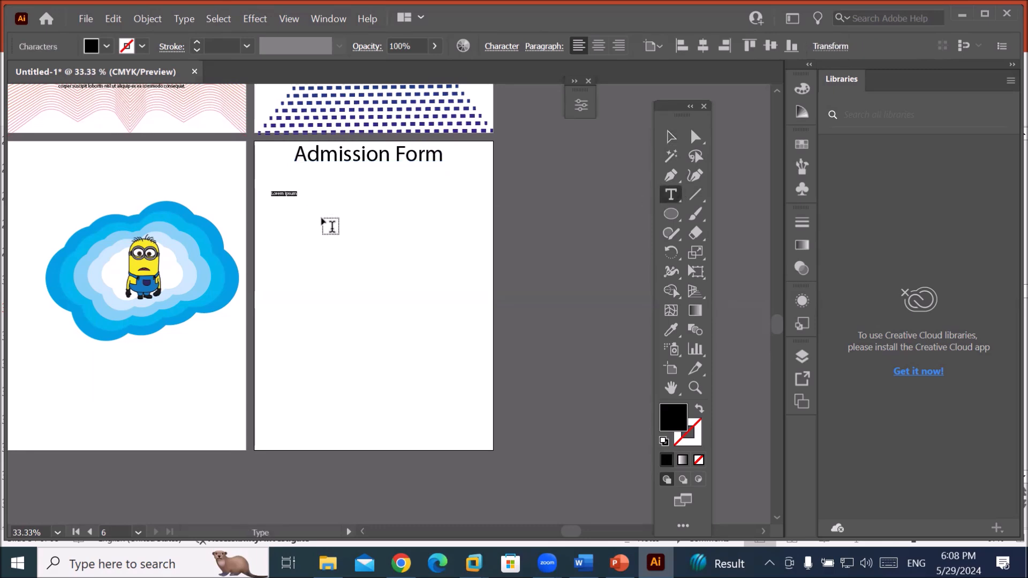
left_click_drag(674, 219, 712, 217)
left_click_drag(442, 171, 490, 231)
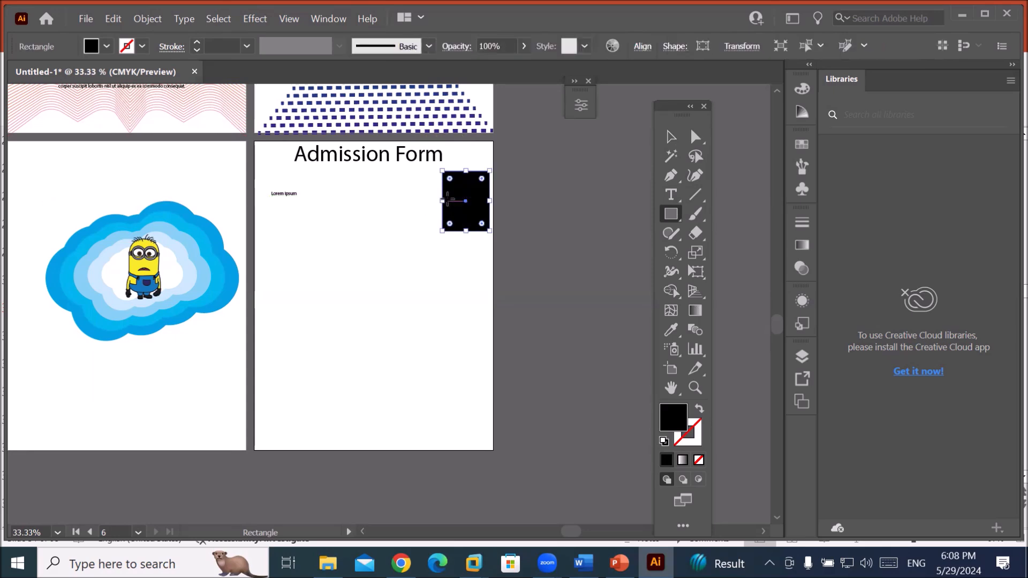
Make the top-right box a 2.14 in square with white fill and black outline.
left_click_drag(443, 201, 434, 201)
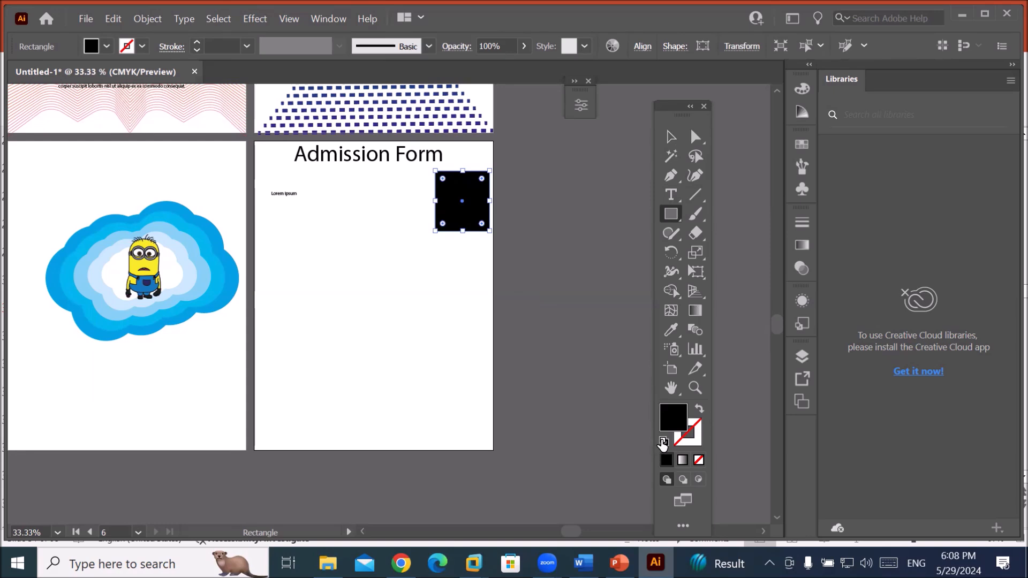
left_click(664, 442)
scroll(292, 200, "up", 1)
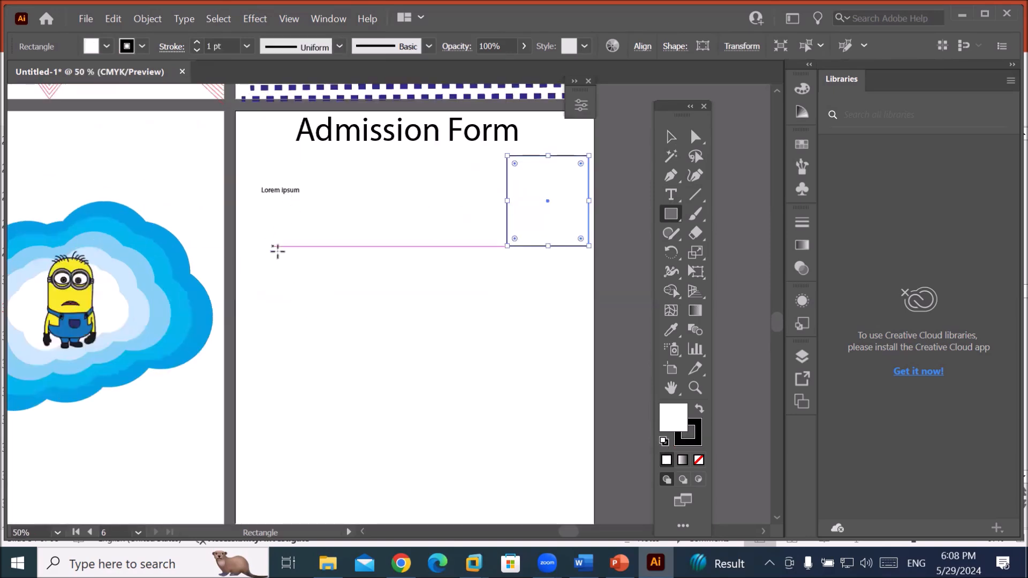
left_click(284, 190)
left_click(582, 309)
Replace the Lorem ipsum placeholder with the label 'Name:' and reselect the word Name.
left_click(672, 195)
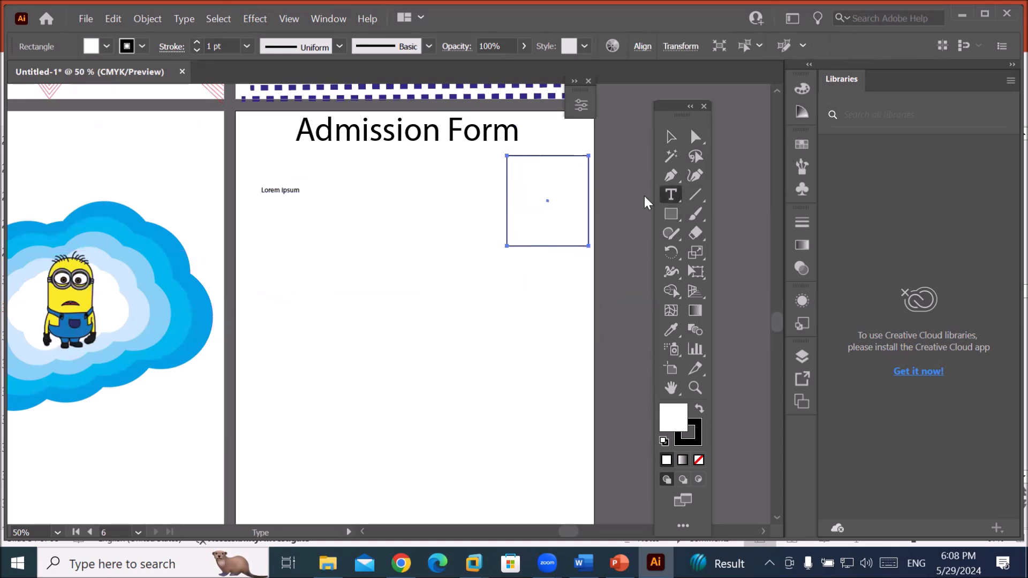
triple_click(279, 190)
type("Name:")
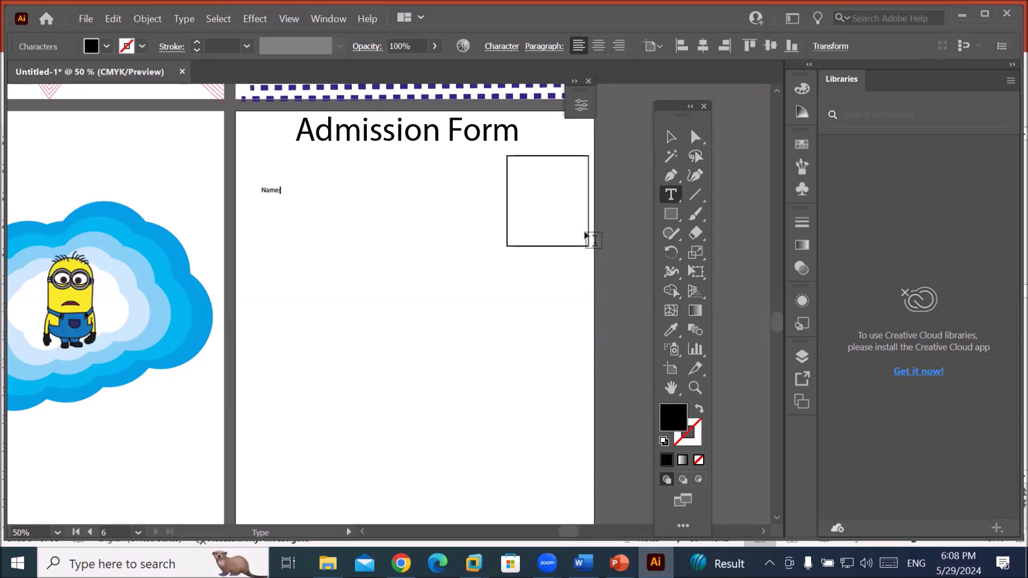
left_click(666, 213)
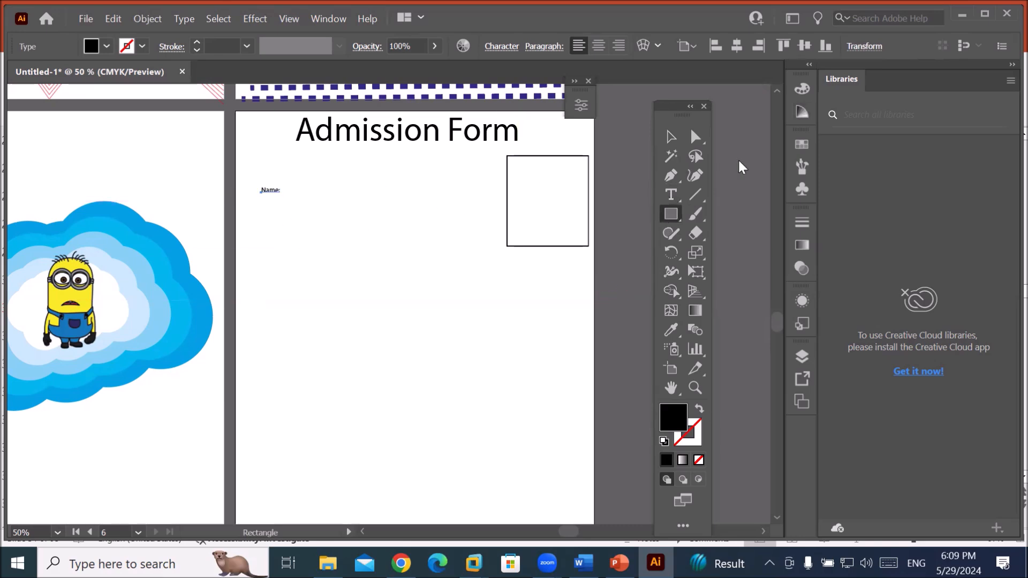
left_click(665, 193)
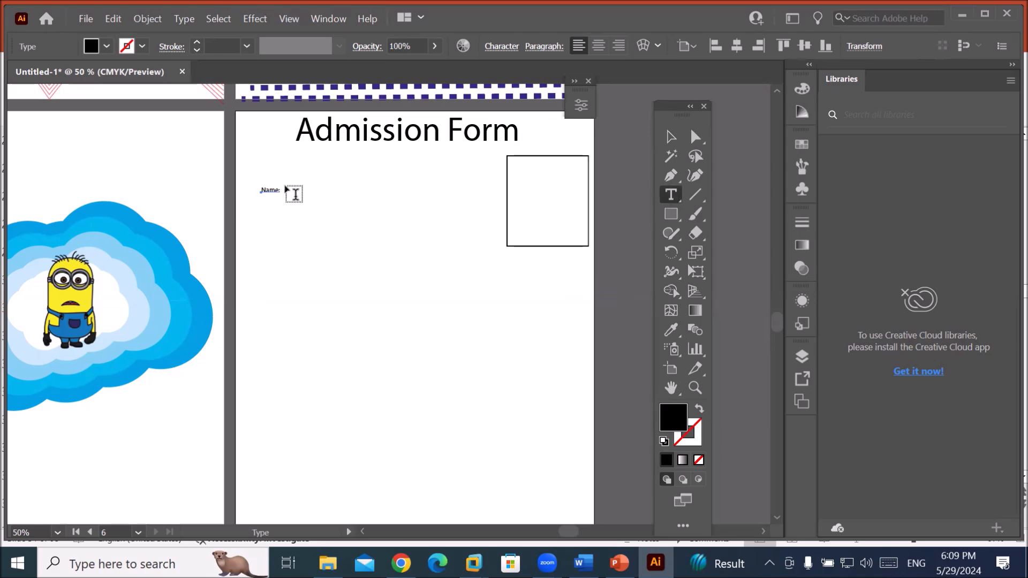
double_click(270, 189)
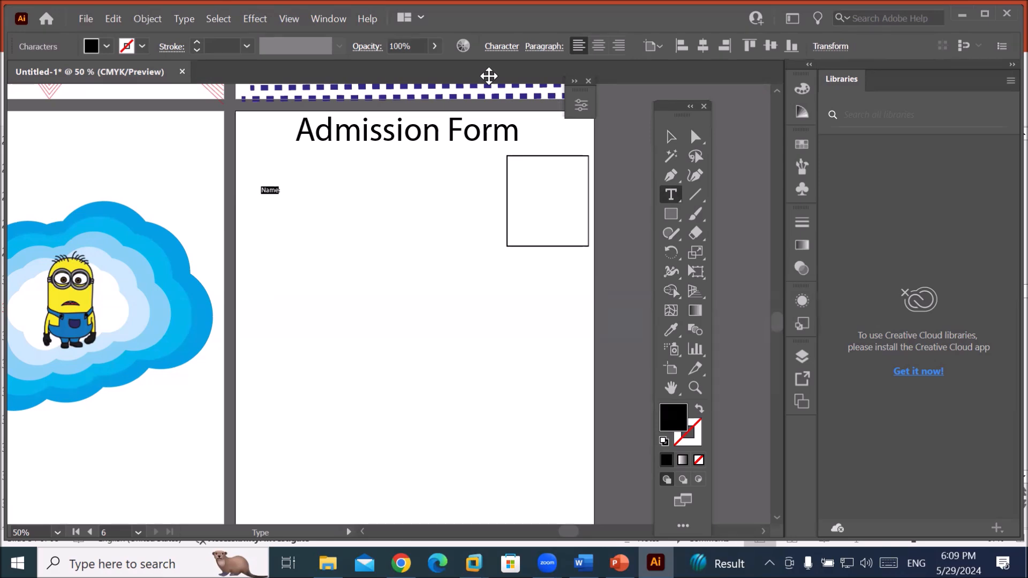
Raise the Name label from 12 pt to 18 pt in the Character panel and append a colon.
left_click(515, 50)
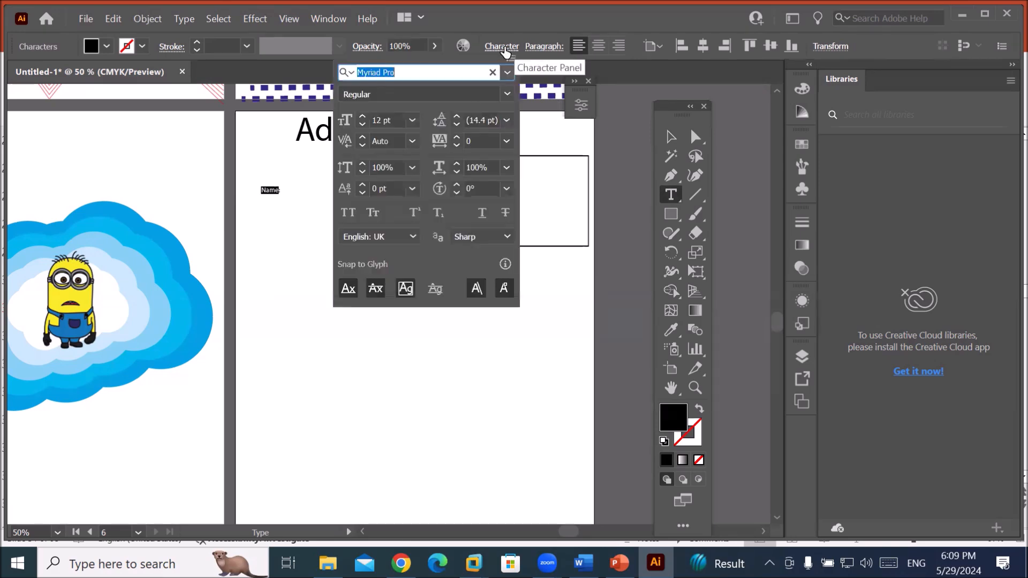
left_click(363, 117)
left_click(363, 117)
left_click(364, 117)
left_click(364, 117)
left_click(363, 116)
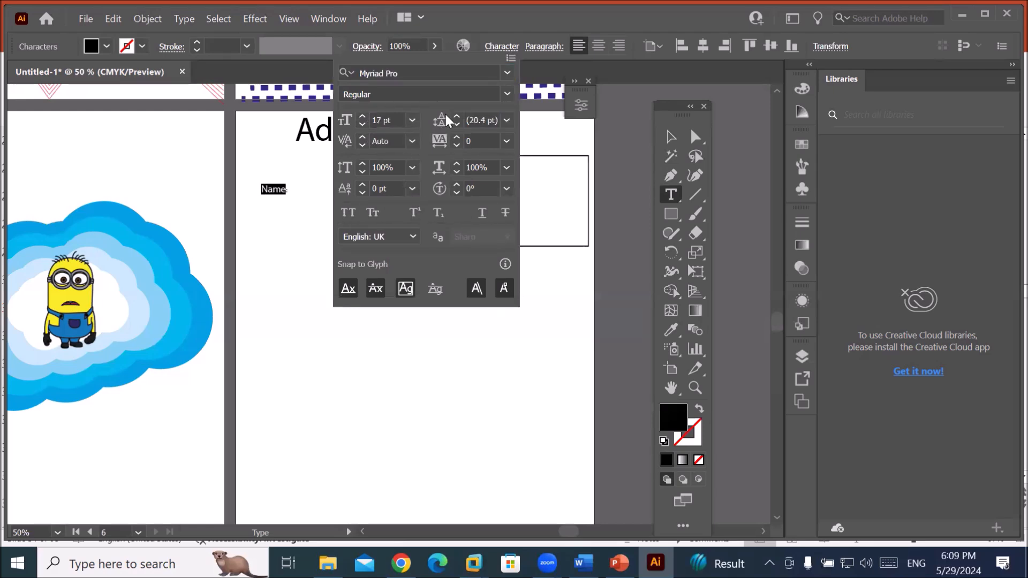
left_click(363, 116)
left_click(275, 188)
left_click(273, 188)
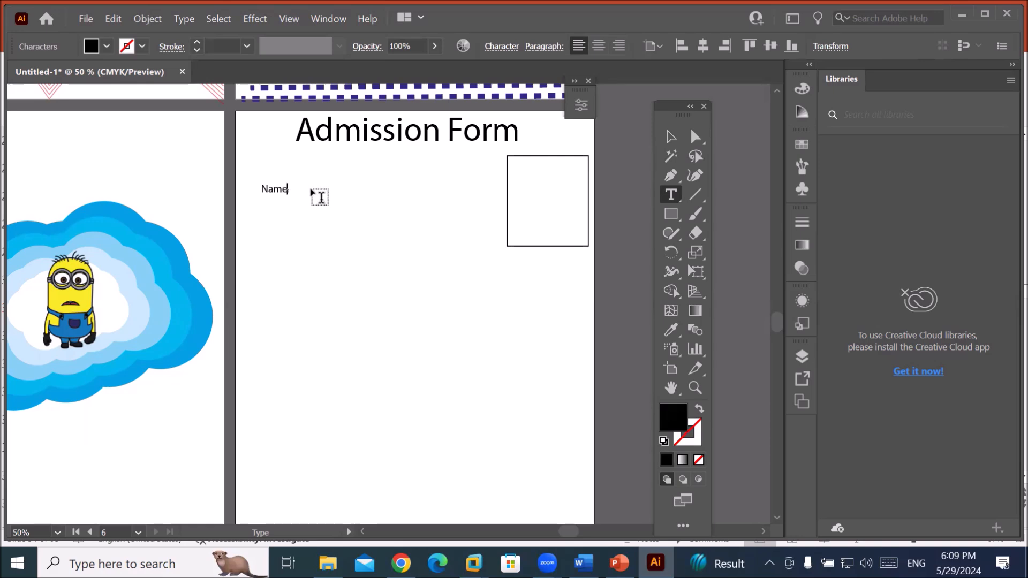
type(":")
Draw a small white, black-outlined square beside the Name label.
left_click(670, 214)
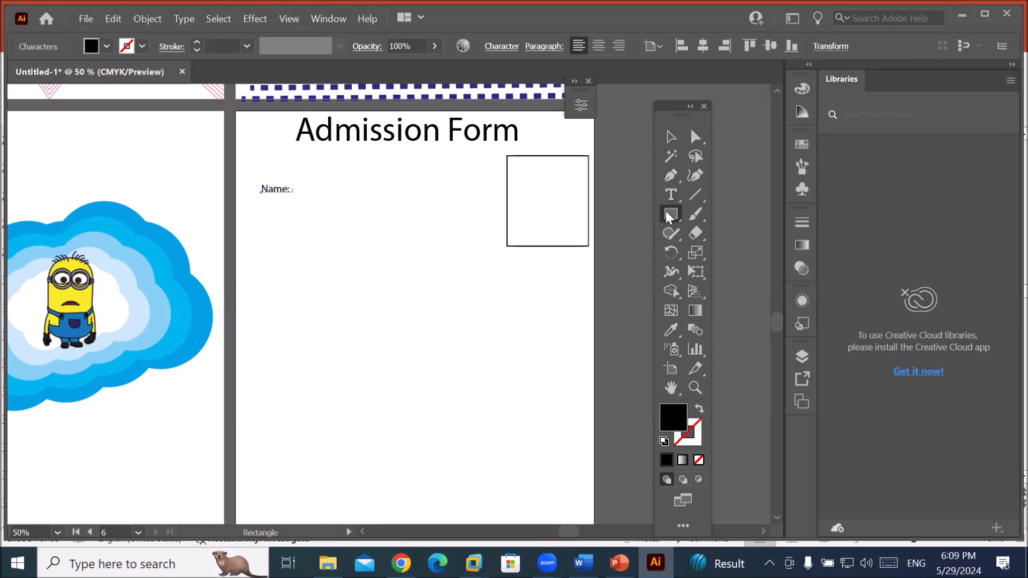
left_click_drag(303, 171, 330, 197)
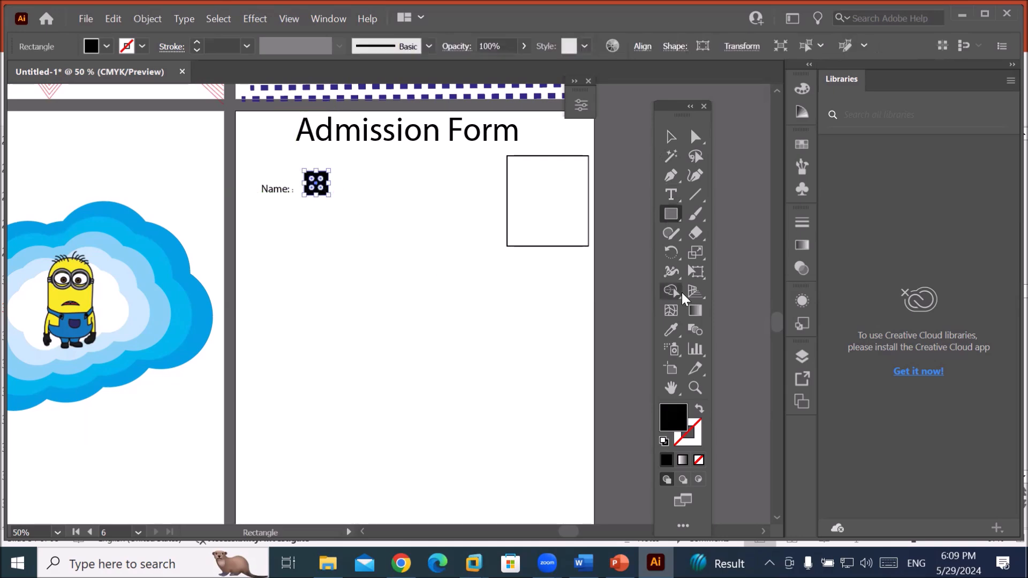
left_click(664, 441)
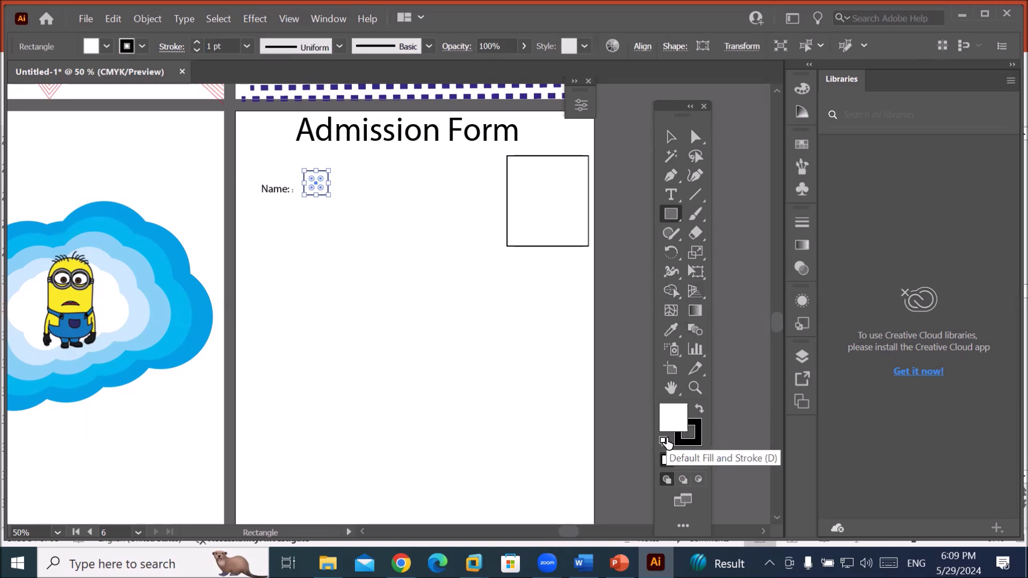
Line up the Name label and the small boxes, then select the label with both boxes.
left_click(671, 137)
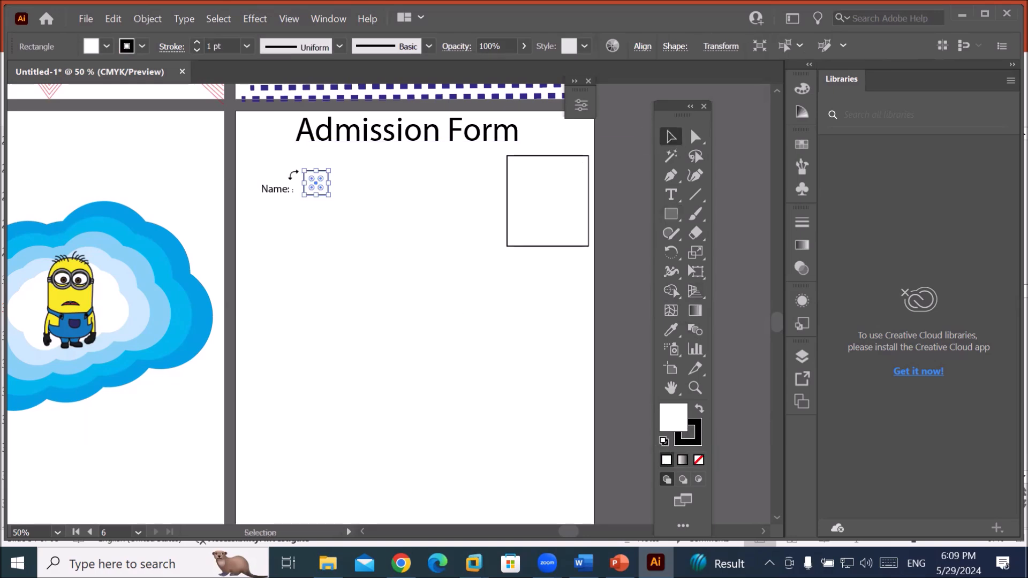
left_click_drag(322, 192, 494, 192)
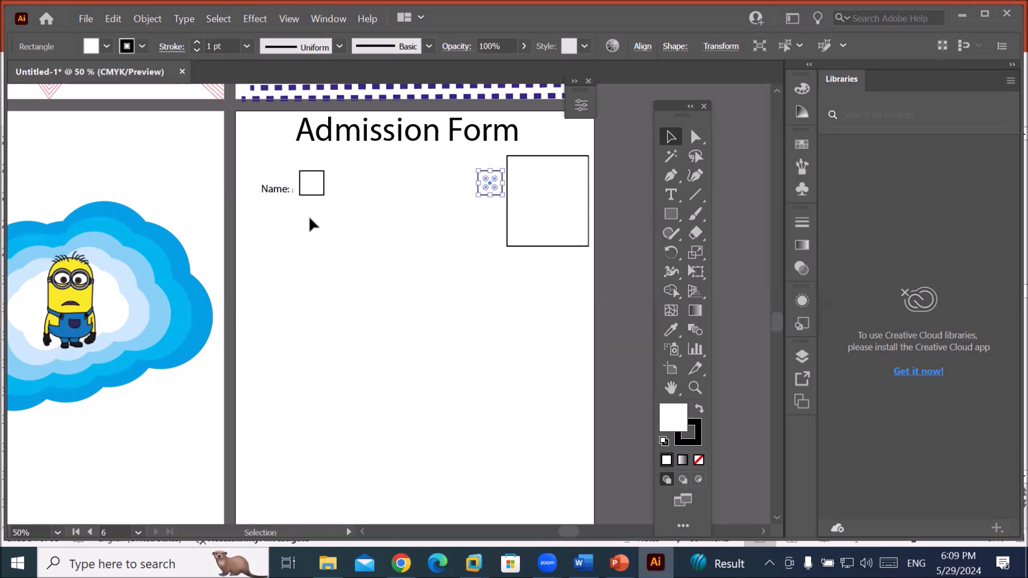
left_click_drag(278, 191, 262, 186)
left_click_drag(323, 195, 306, 192)
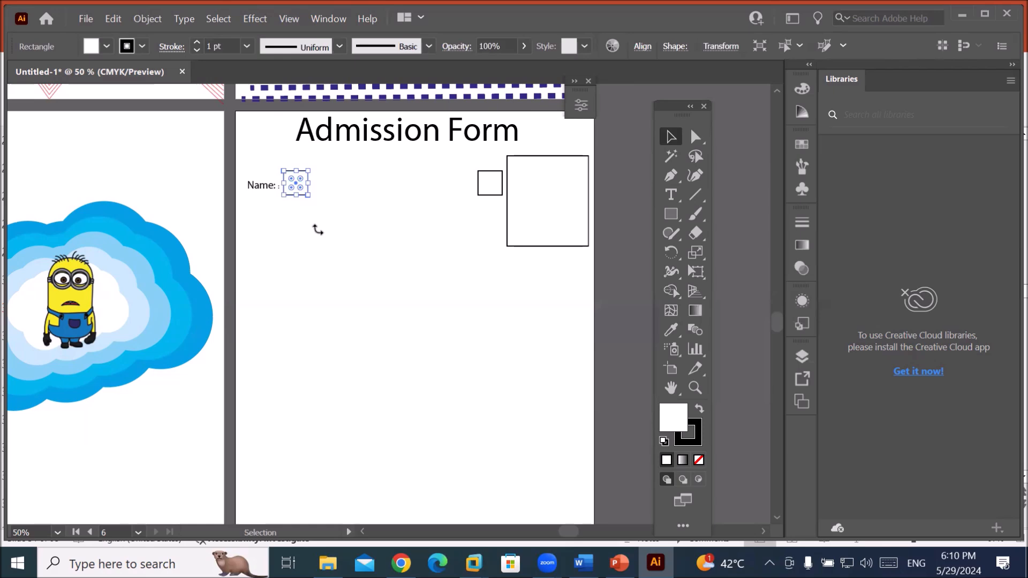
left_click(276, 211)
left_click_drag(292, 220, 489, 172)
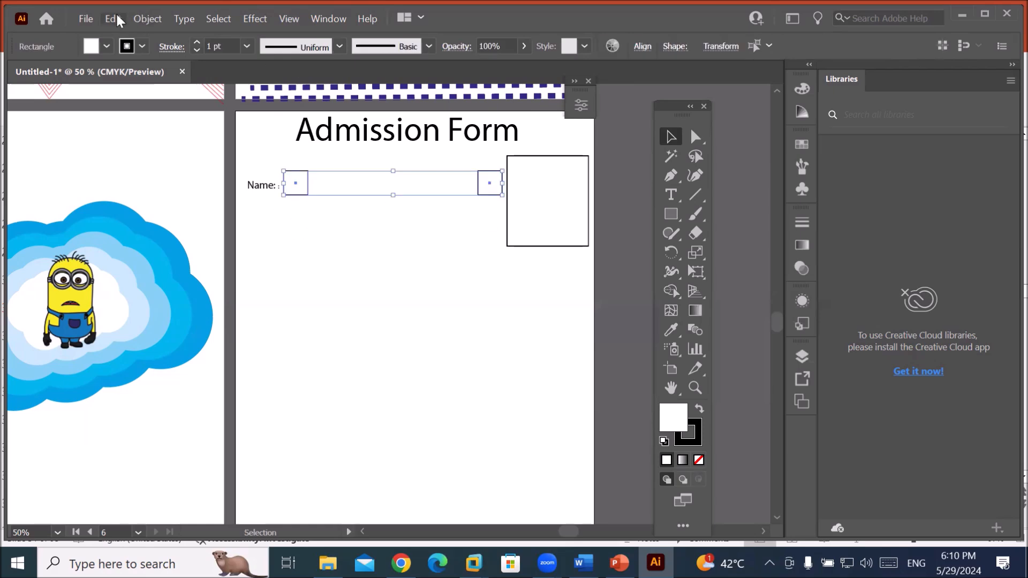
Make a blend between the two small squares using Object > Blend.
left_click(142, 17)
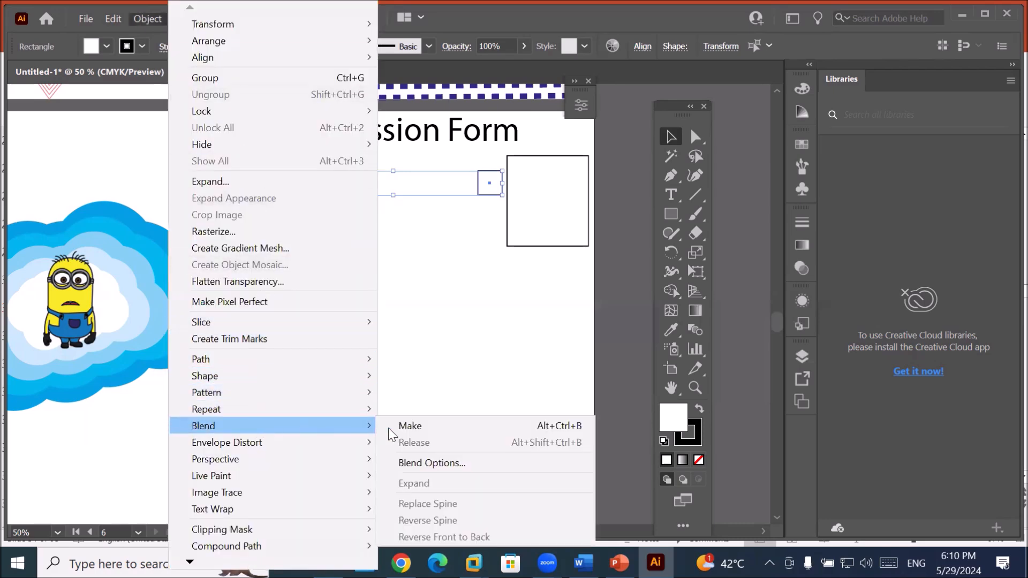
left_click(423, 425)
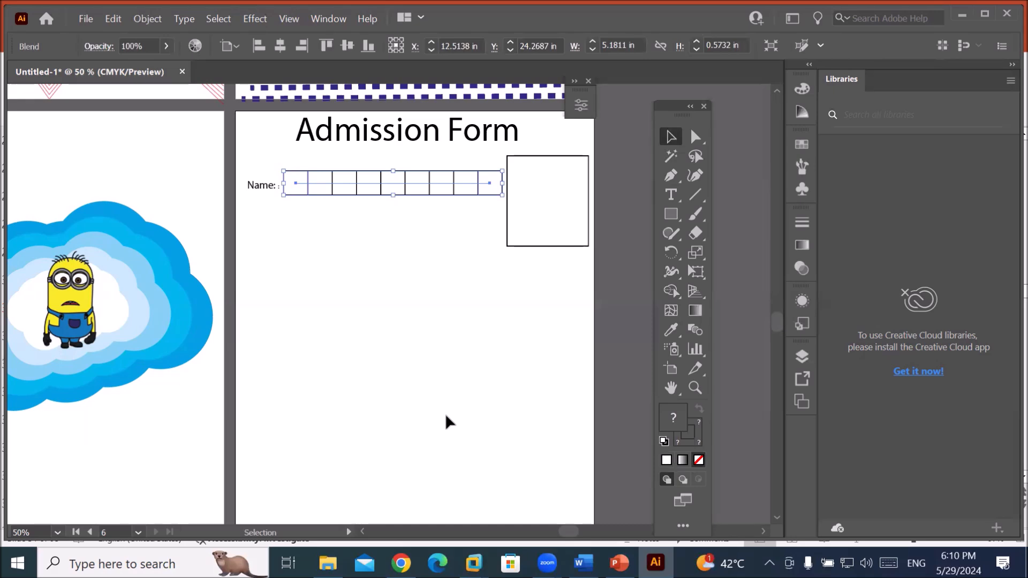
left_click(143, 21)
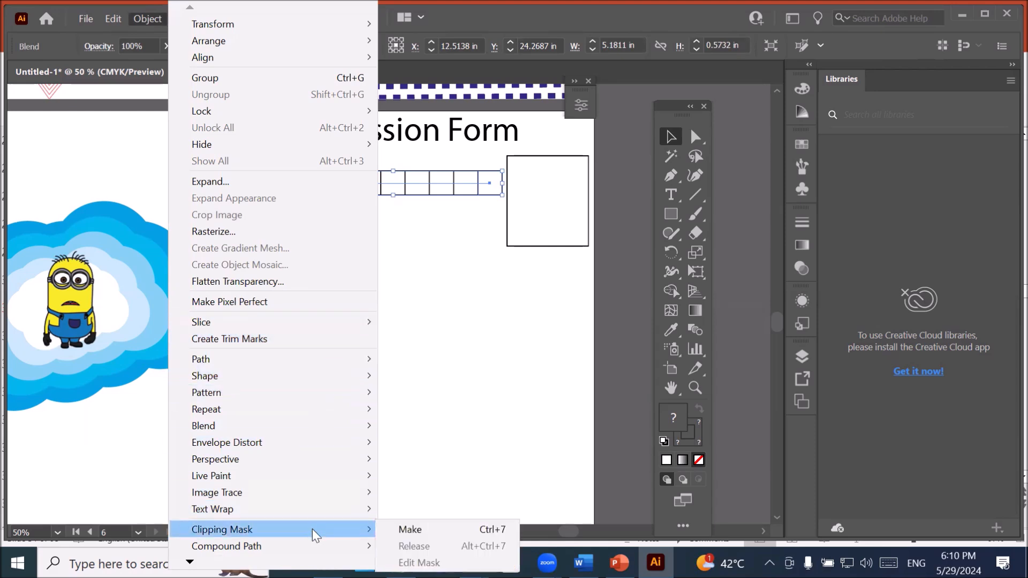
mouse_move(327, 408)
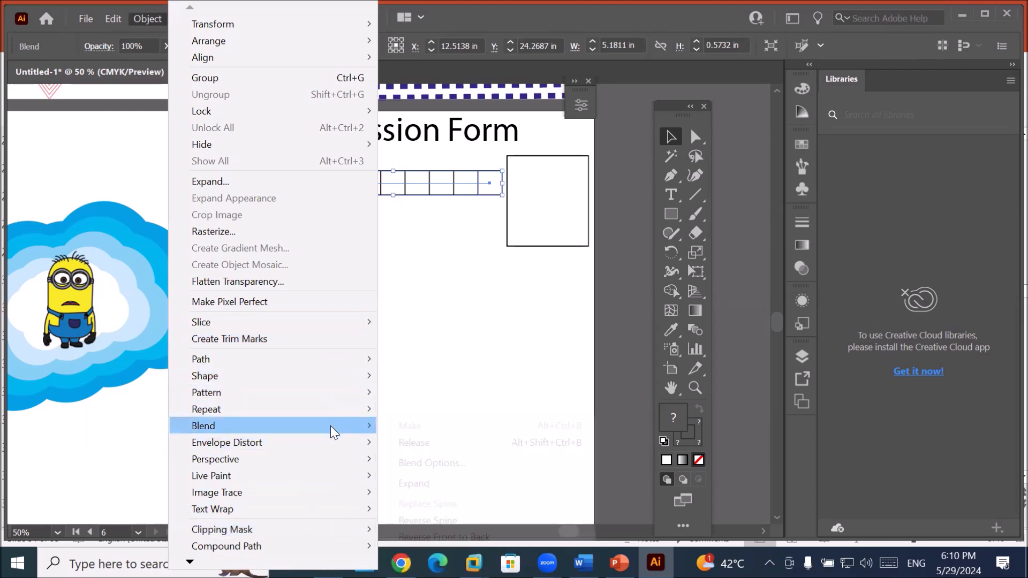
mouse_move(330, 426)
left_click(441, 463)
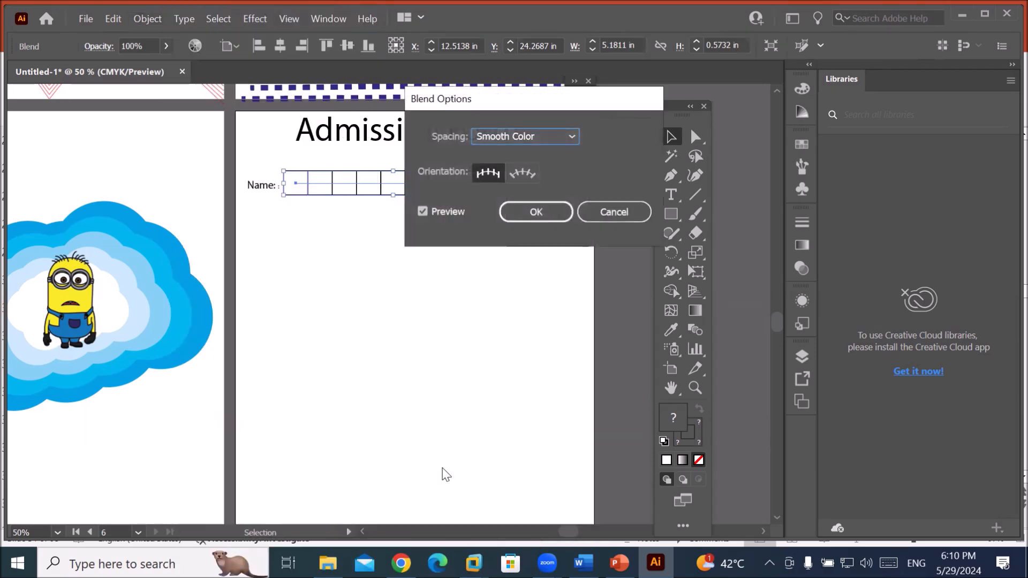
left_click_drag(497, 101, 442, 264)
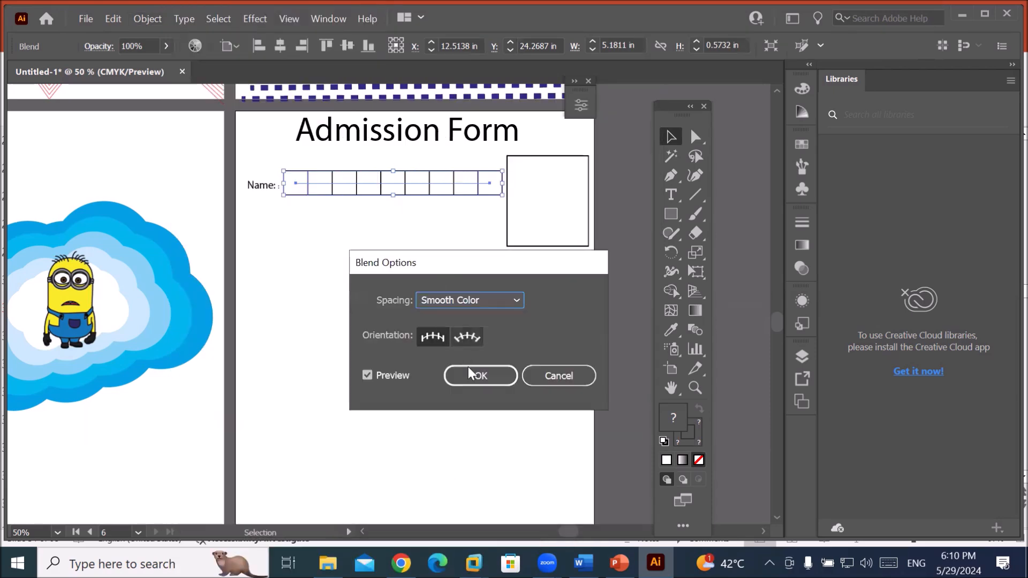
Set the blend spacing to Specified Steps 6 so the row shows eight boxes.
left_click(517, 305)
left_click(509, 333)
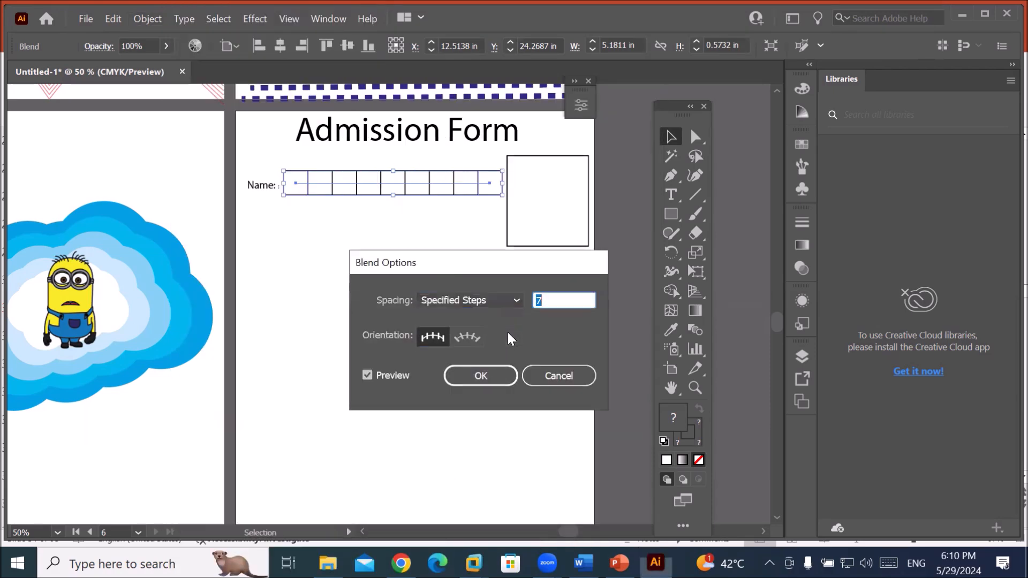
key("Down")
key("Down")
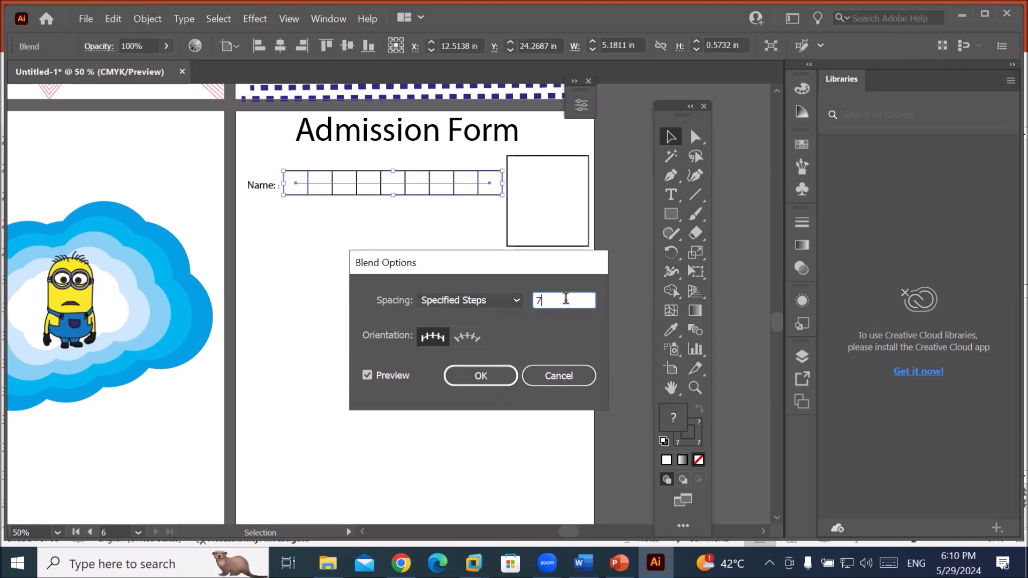
key("Down")
key("Down")
key("Down")
key("Down")
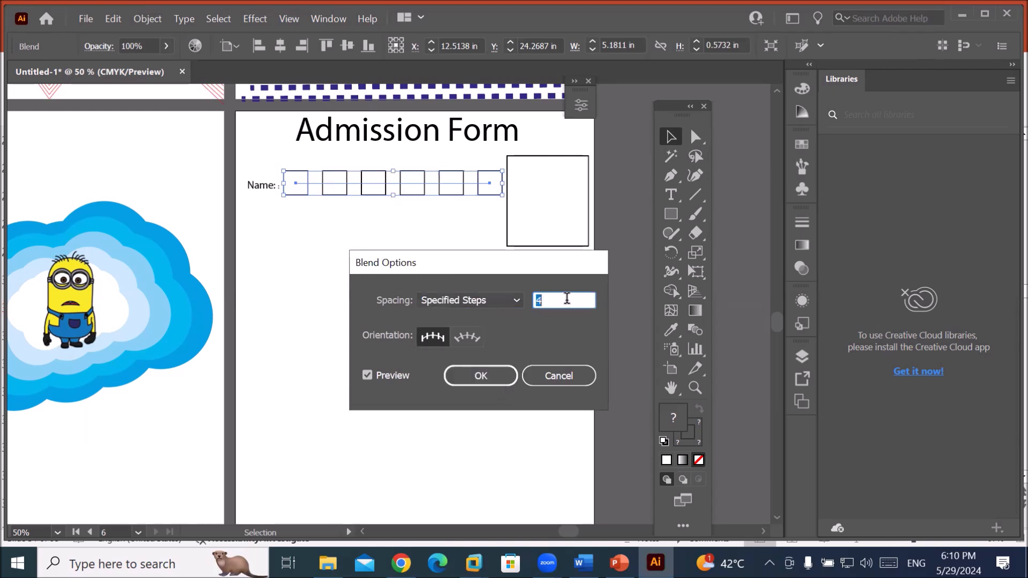
key("Up")
key("Up")
key("Up")
key("Up")
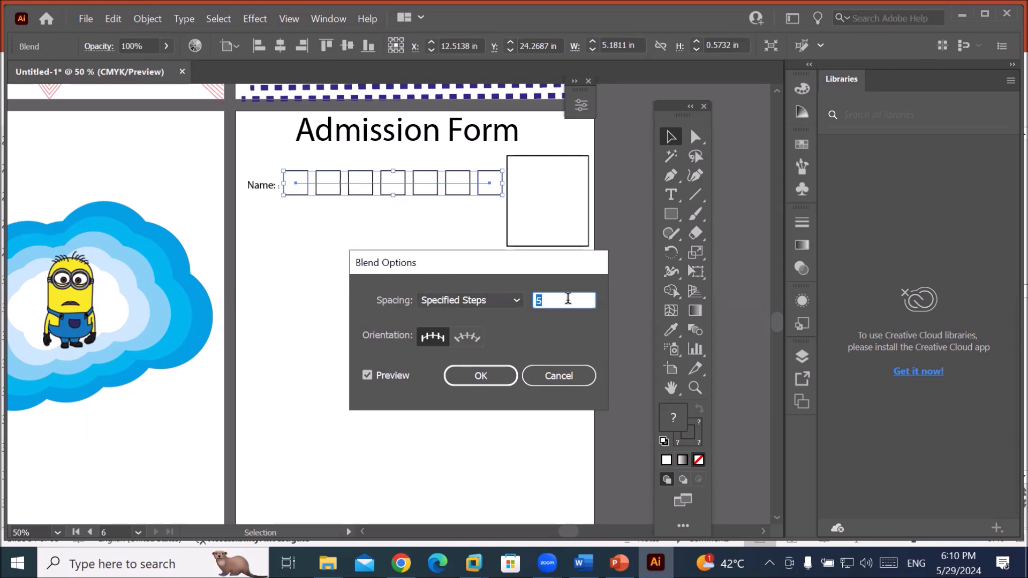
key("Up")
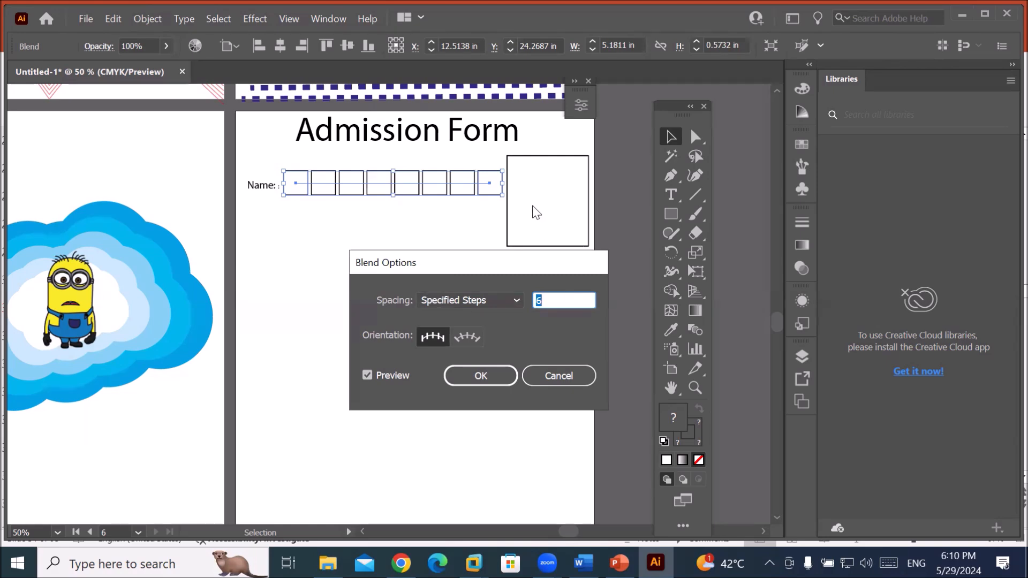
left_click(493, 377)
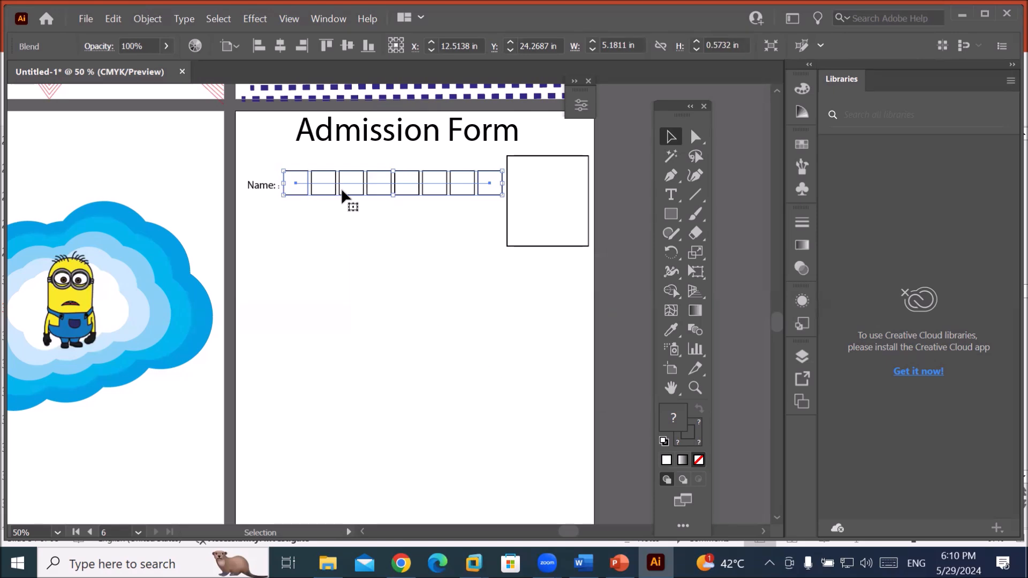
Duplicate the box row below the first and copy the Name field group twice down the page.
left_click(374, 261)
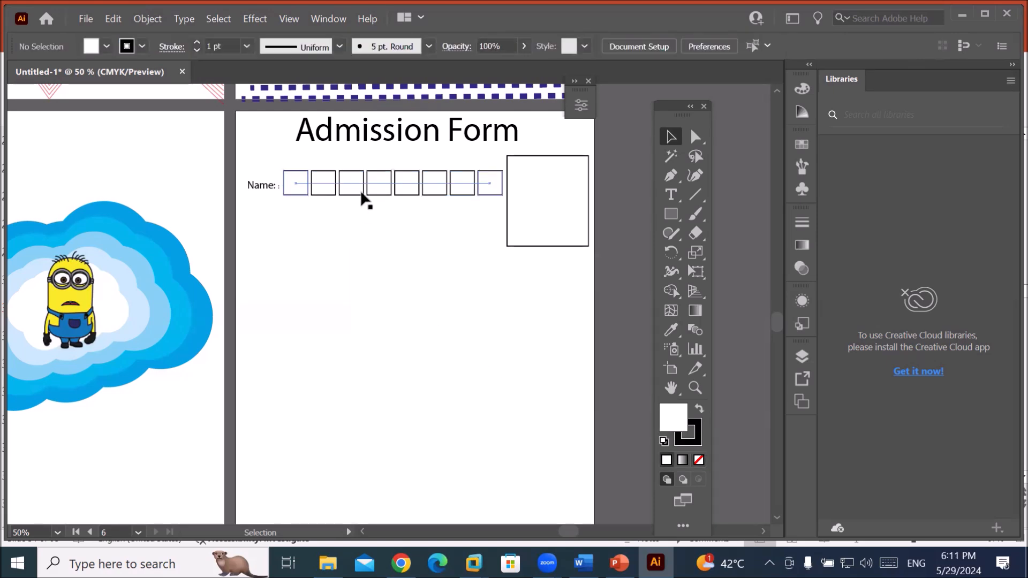
left_click_drag(362, 199, 361, 223)
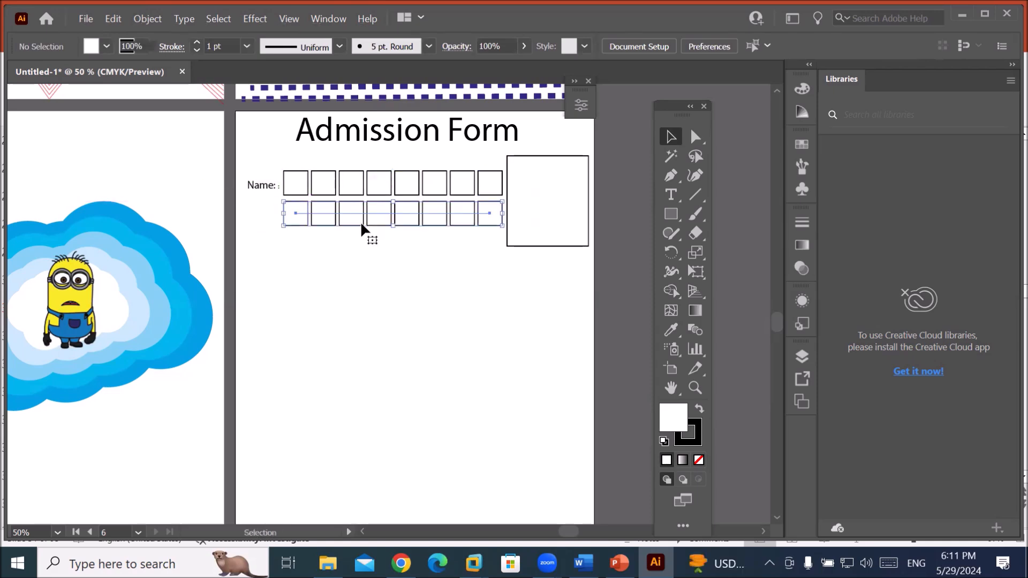
left_click_drag(243, 150, 408, 263)
left_click_drag(400, 223, 404, 300)
left_click_drag(396, 291, 391, 428)
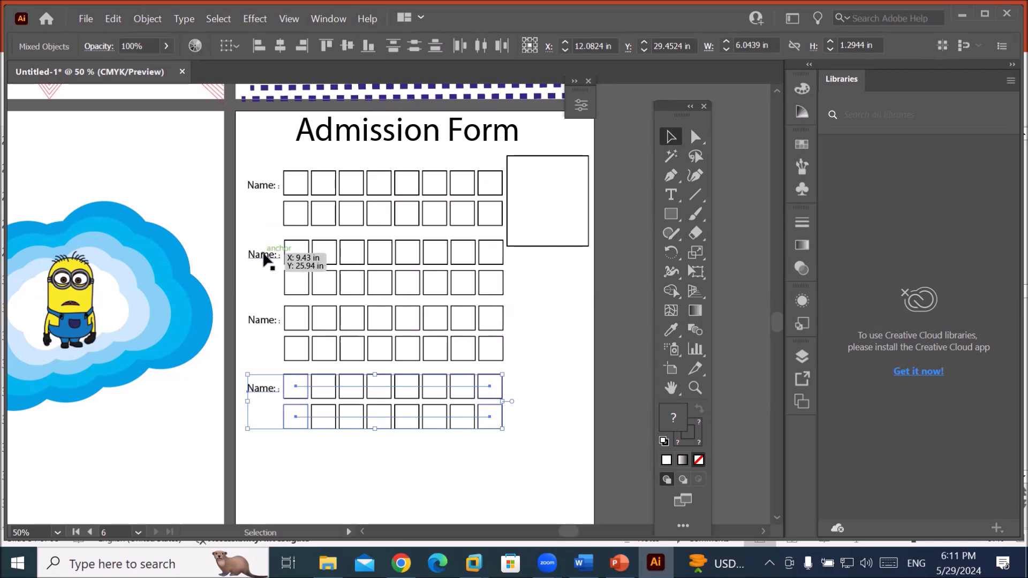
Rename the copied labels to Father, Course and CNIC.
left_click(671, 195)
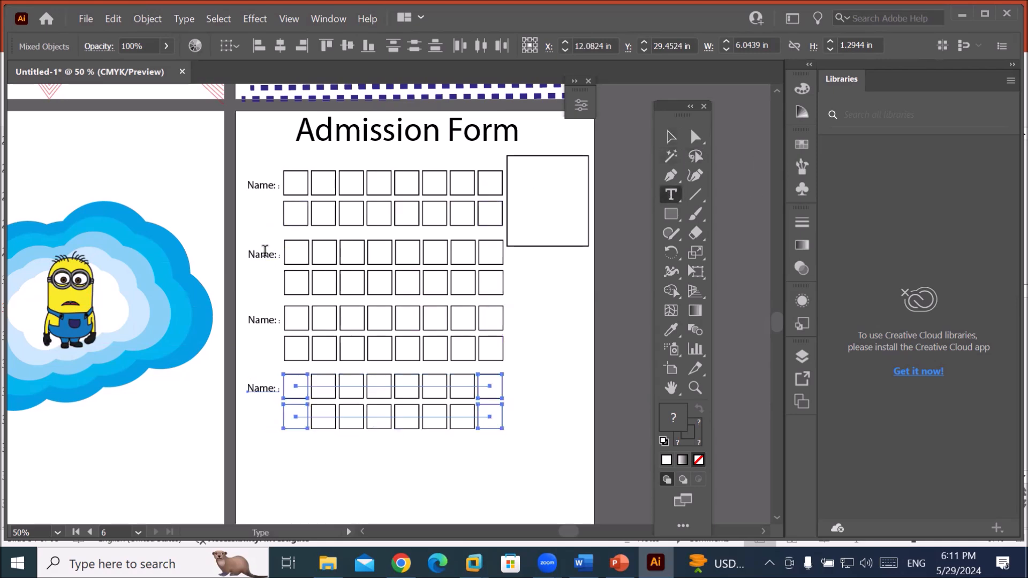
double_click(261, 256)
type("Father")
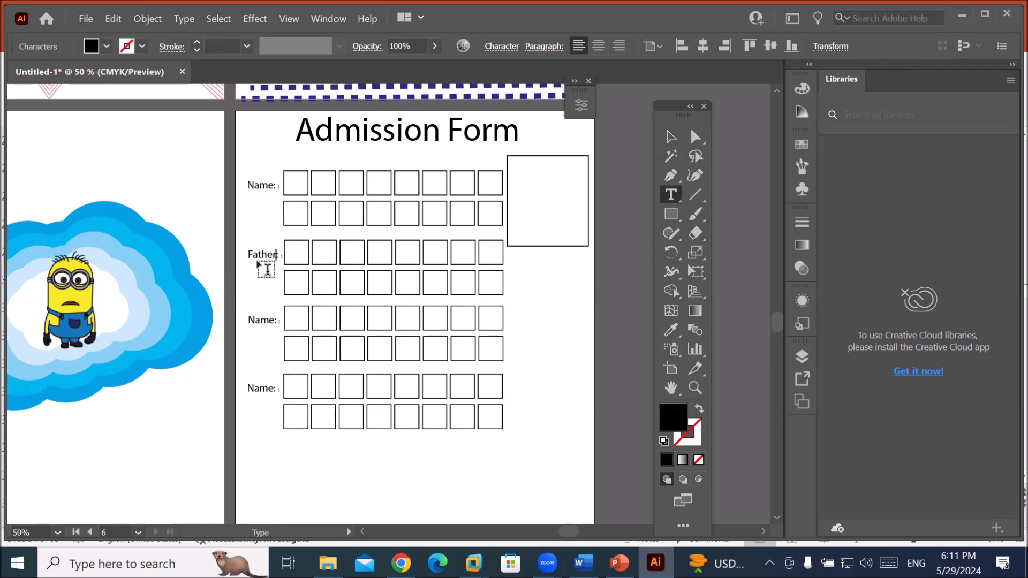
double_click(261, 319)
type("C")
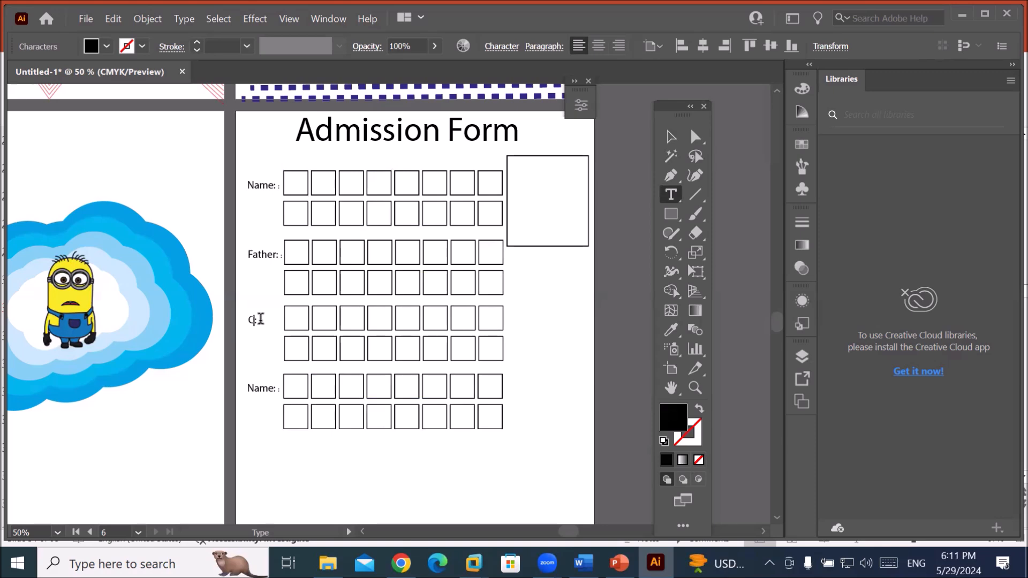
type("ourse:")
double_click(258, 385)
type("CNIC")
Select the CNIC field group and rename the label of its copy below to 'Address'.
left_click(670, 137)
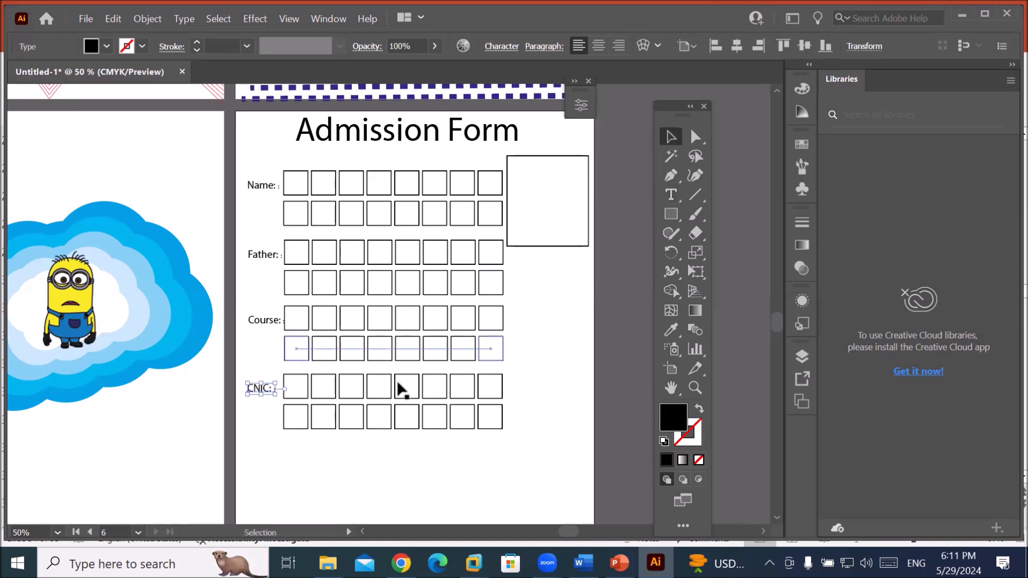
left_click(308, 396)
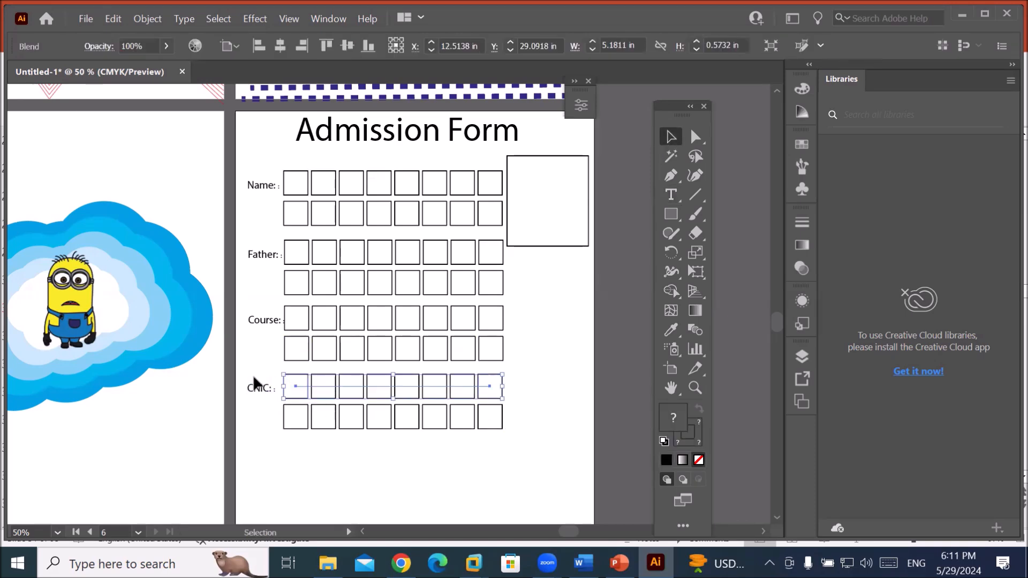
left_click_drag(246, 383, 362, 498)
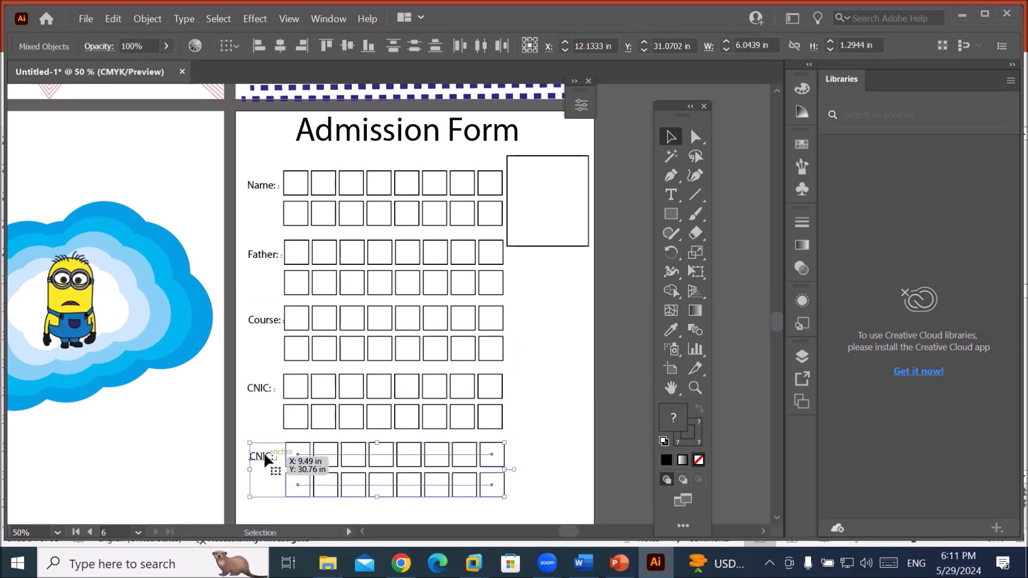
left_click(671, 195)
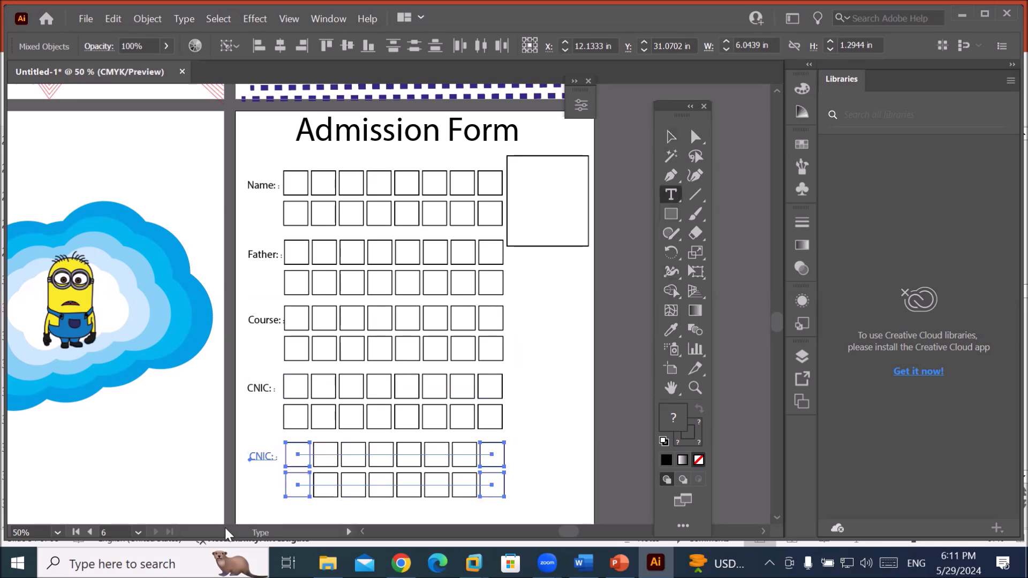
double_click(253, 458)
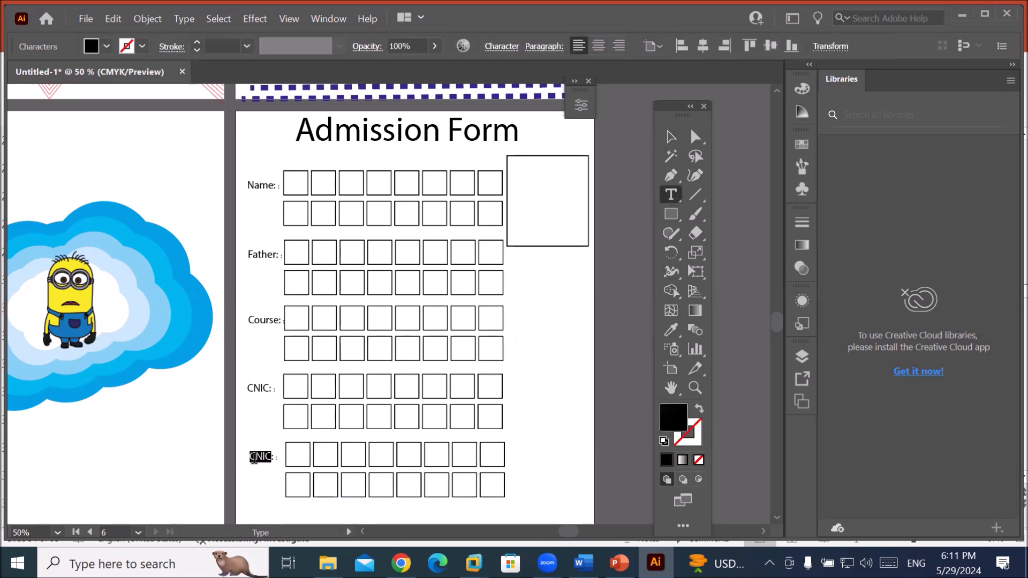
type("Addres")
key("BackSpace")
type("ess")
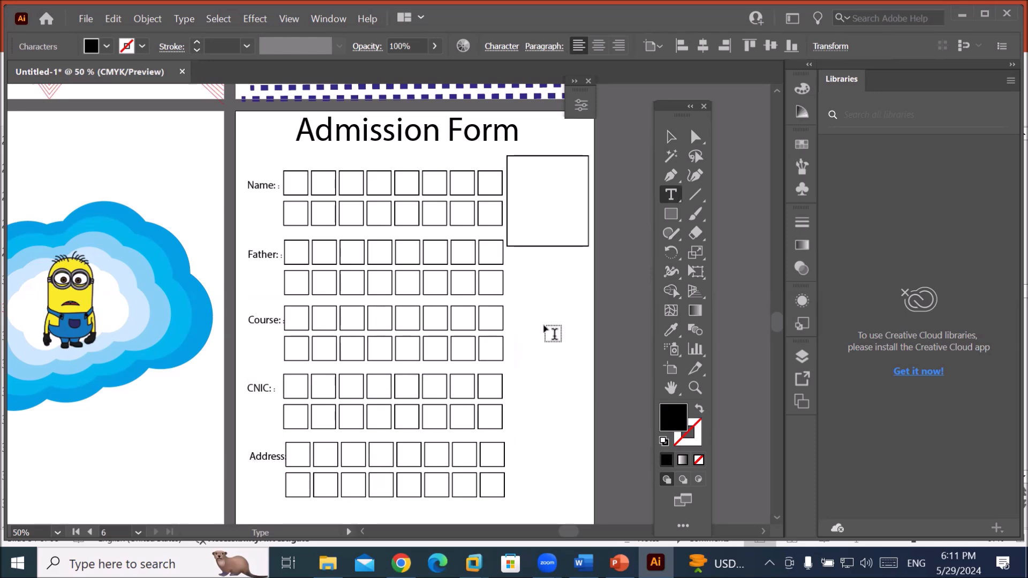
left_click(671, 138)
Deselect everything and zoom out to 33.33% to view the whole form page.
left_click(565, 374)
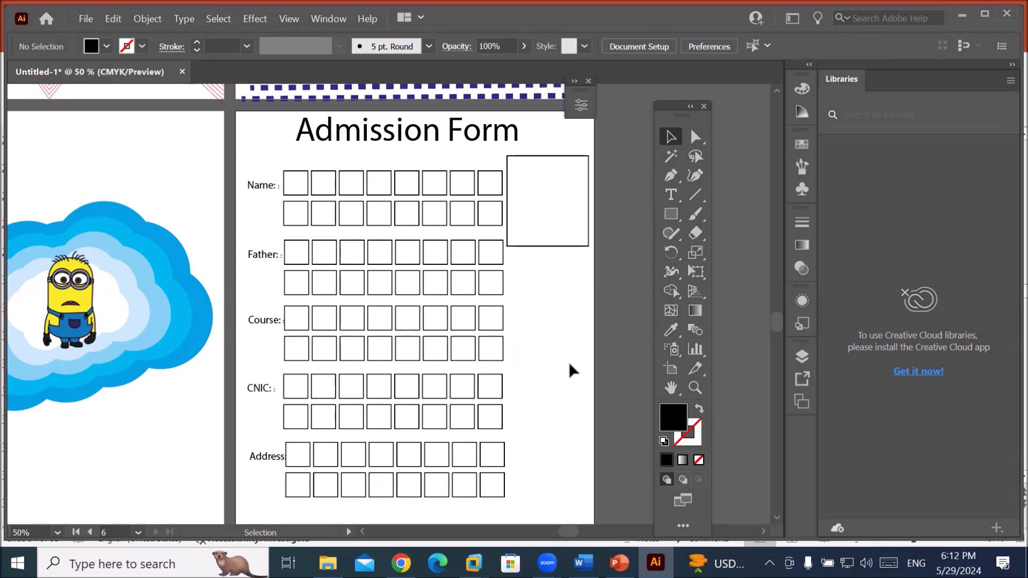
scroll(567, 346, "down", 1)
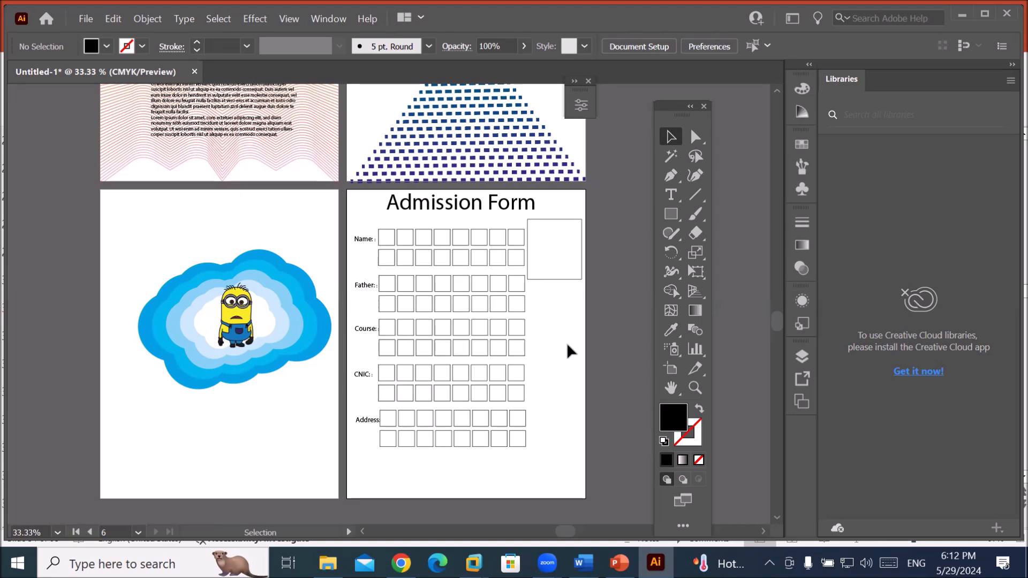
Place the family icons image from Images > Transparent PNG as a small logo beside the heading.
left_click(86, 19)
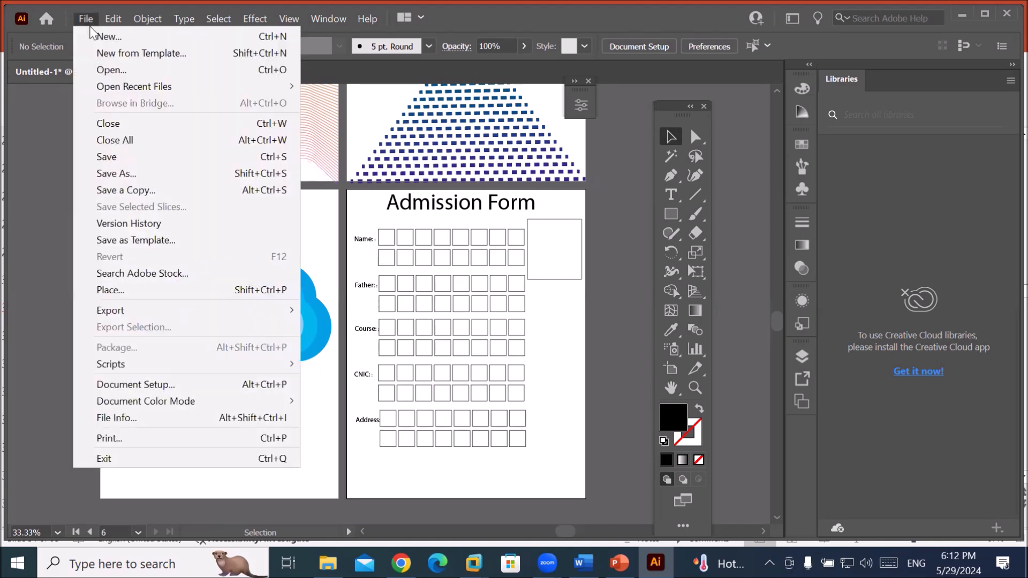
left_click(124, 290)
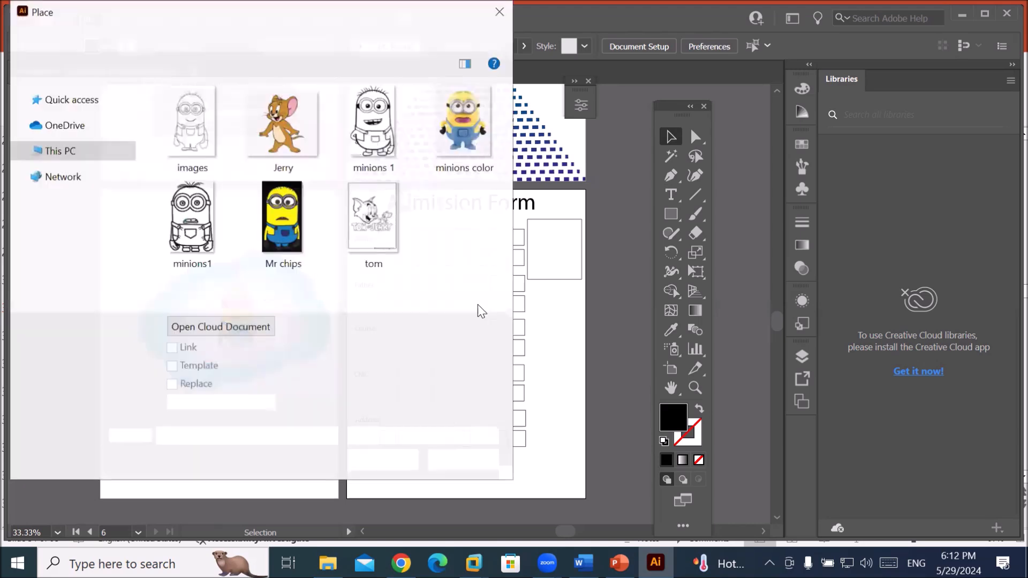
left_click(199, 37)
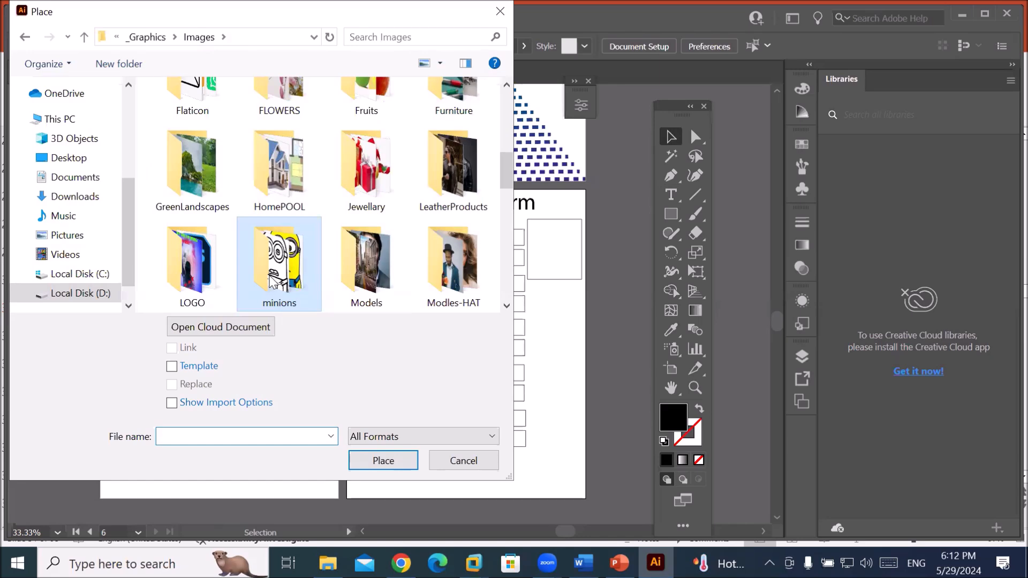
scroll(273, 282, "down", 1)
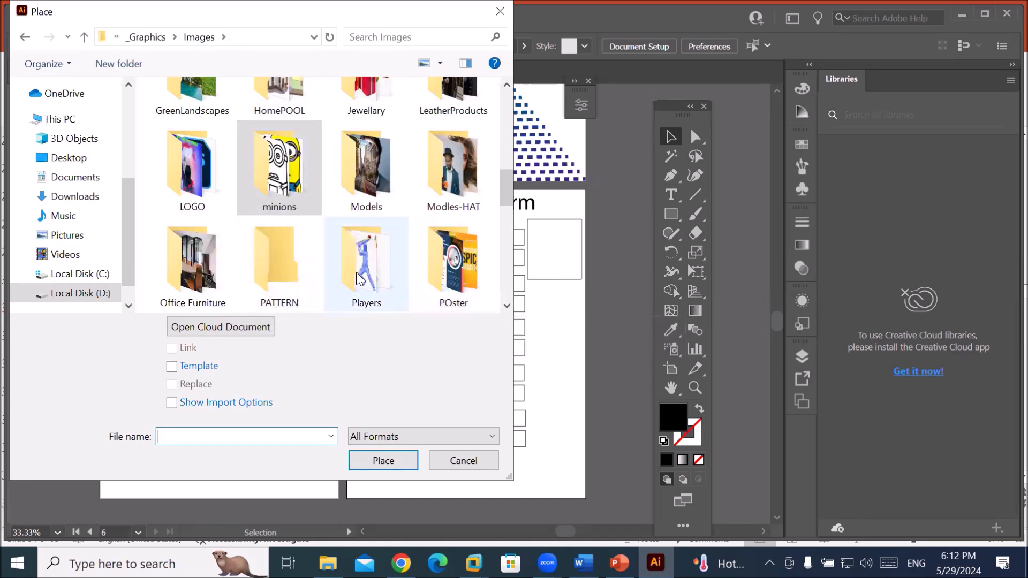
scroll(360, 272, "down", 1)
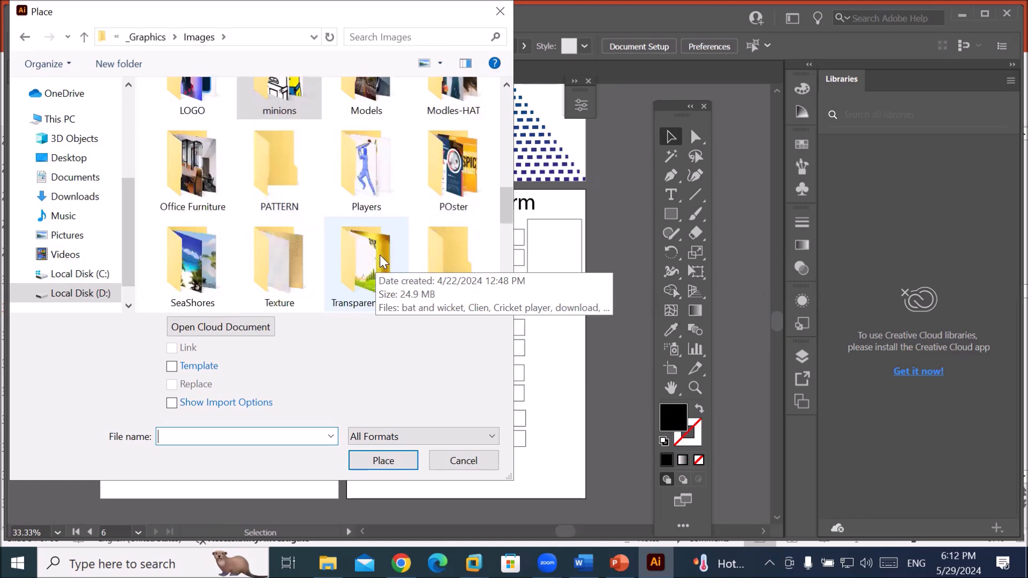
scroll(422, 262, "down", 1)
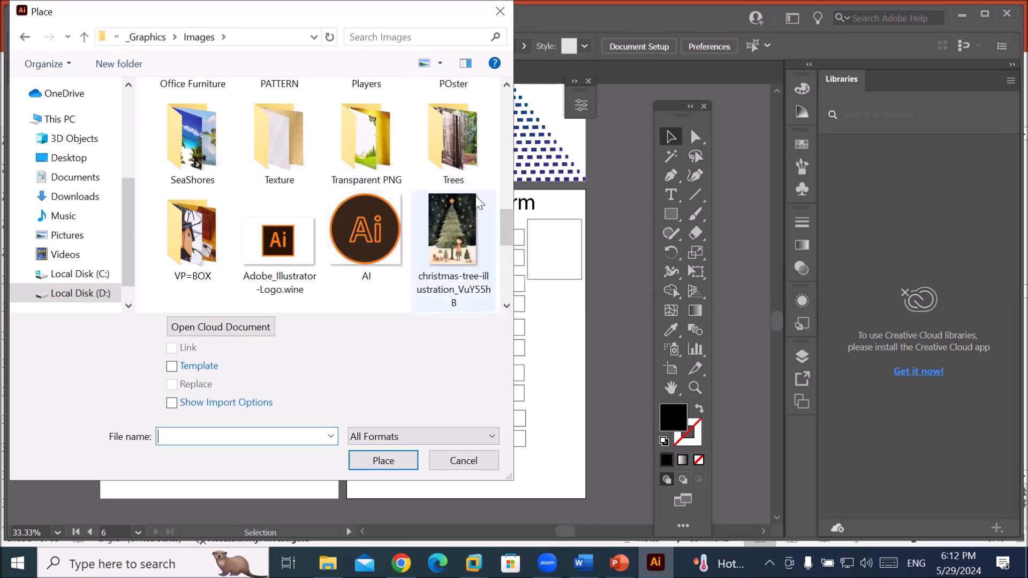
double_click(380, 159)
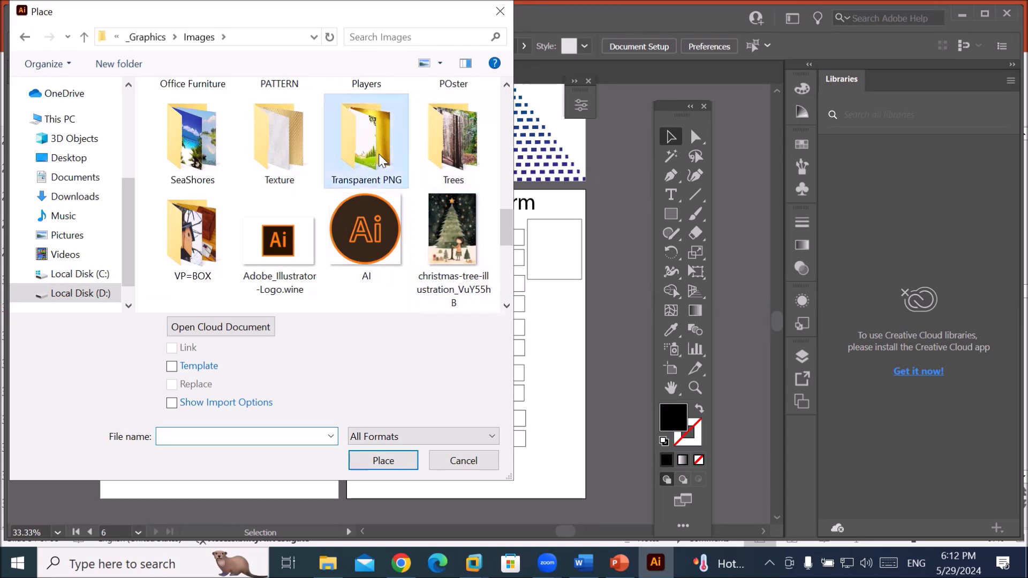
scroll(394, 199, "down", 3)
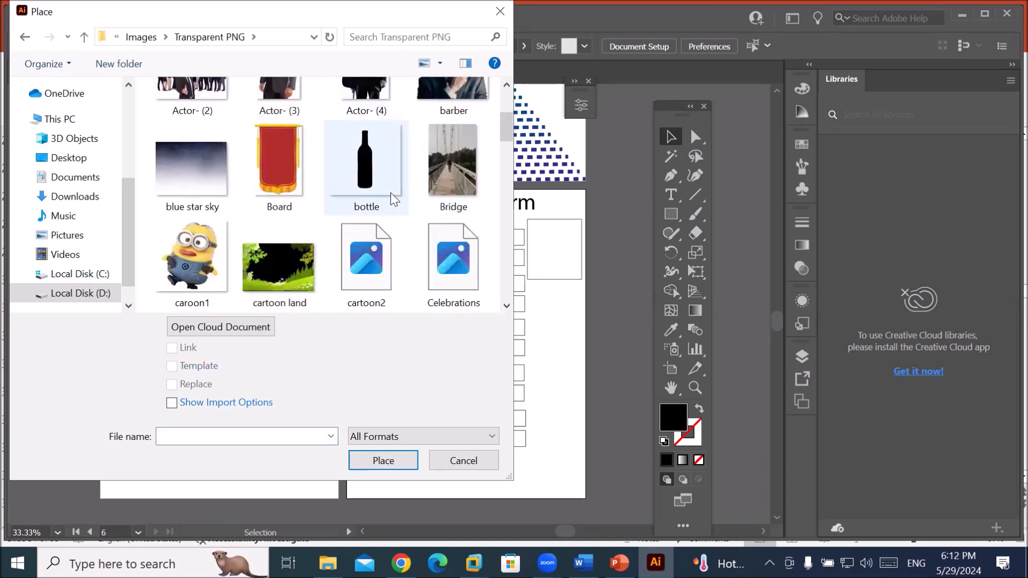
scroll(393, 199, "down", 6)
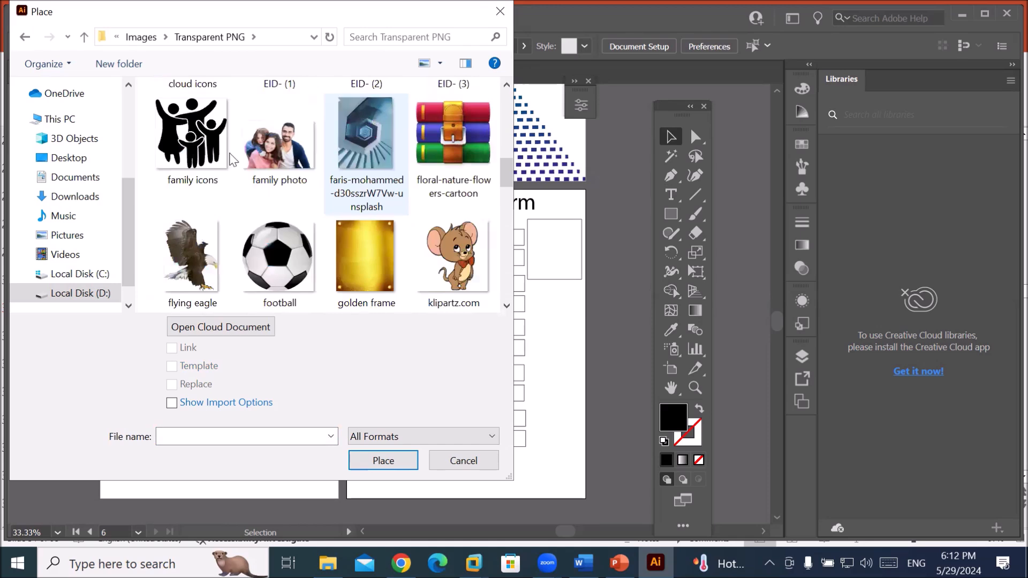
left_click(205, 155)
left_click(384, 460)
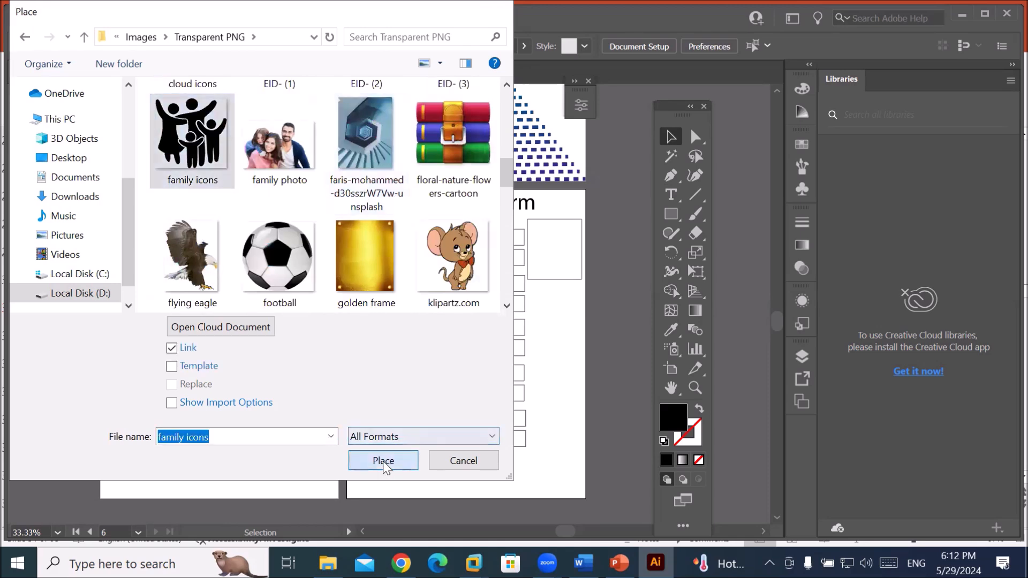
left_click_drag(352, 194, 379, 220)
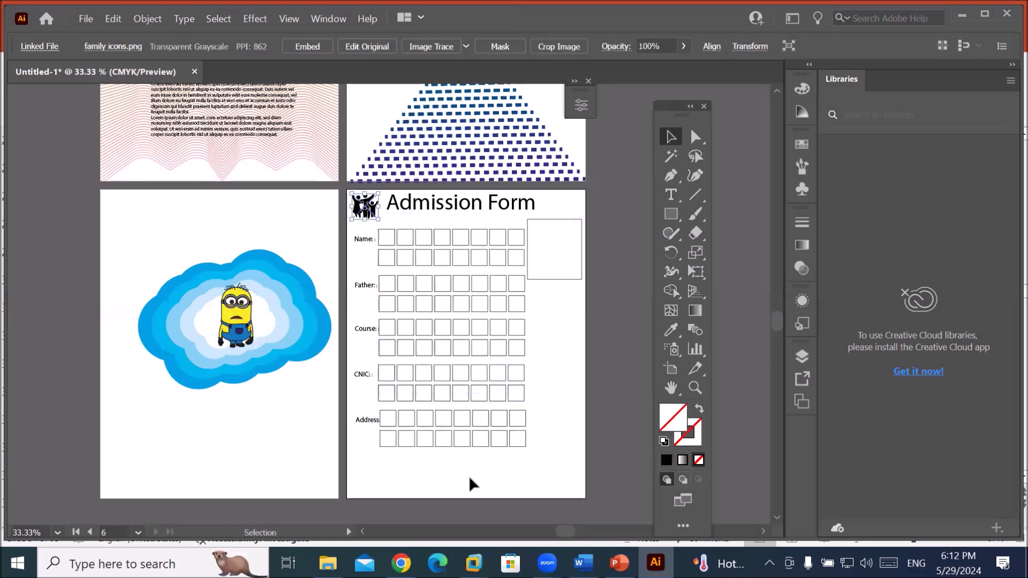
Start File > Place and open the Images > Flaticon folder.
left_click(87, 19)
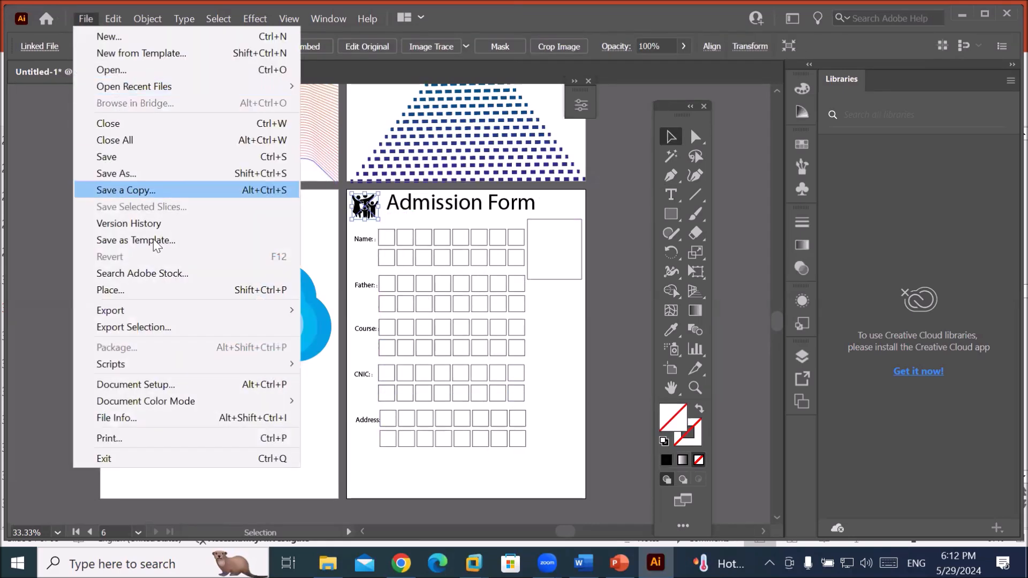
left_click(97, 287)
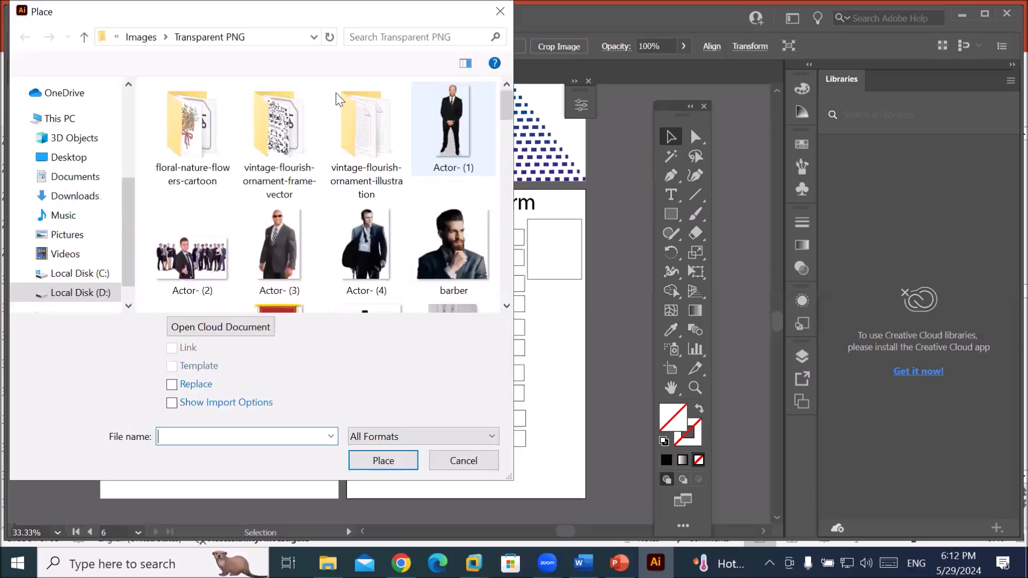
left_click(141, 37)
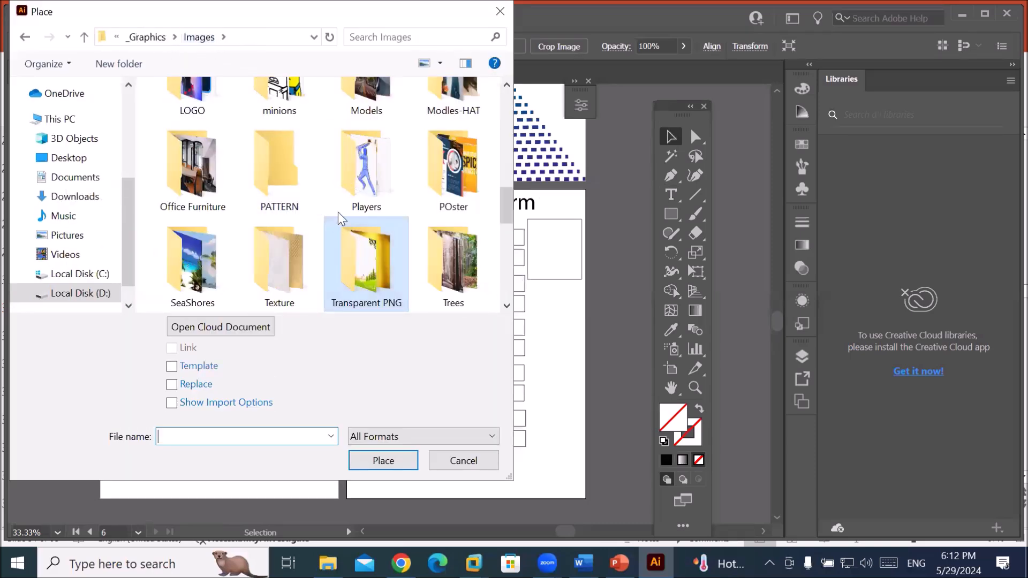
scroll(285, 189, "down", 3)
left_click(286, 193)
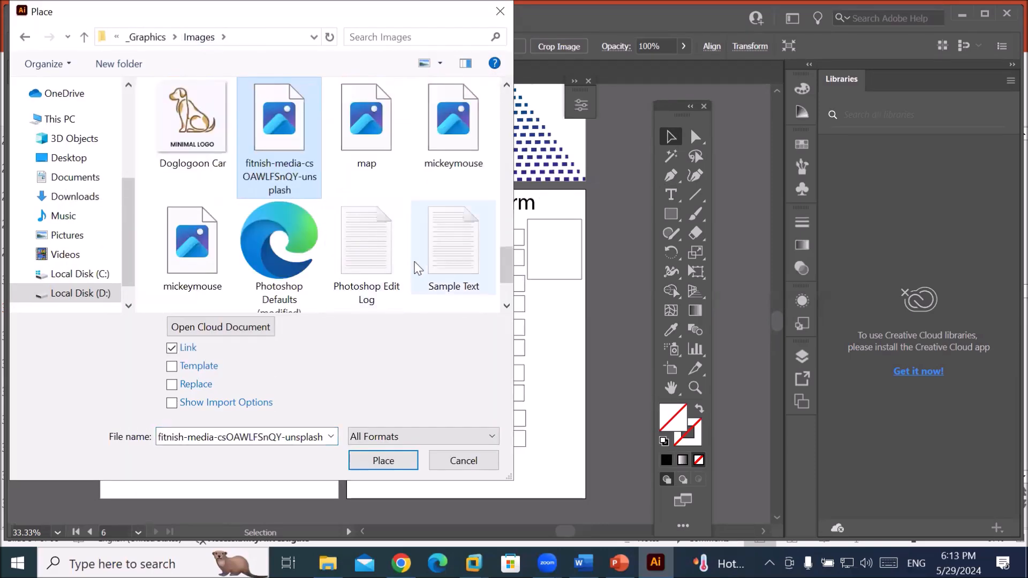
scroll(420, 268, "up", 5)
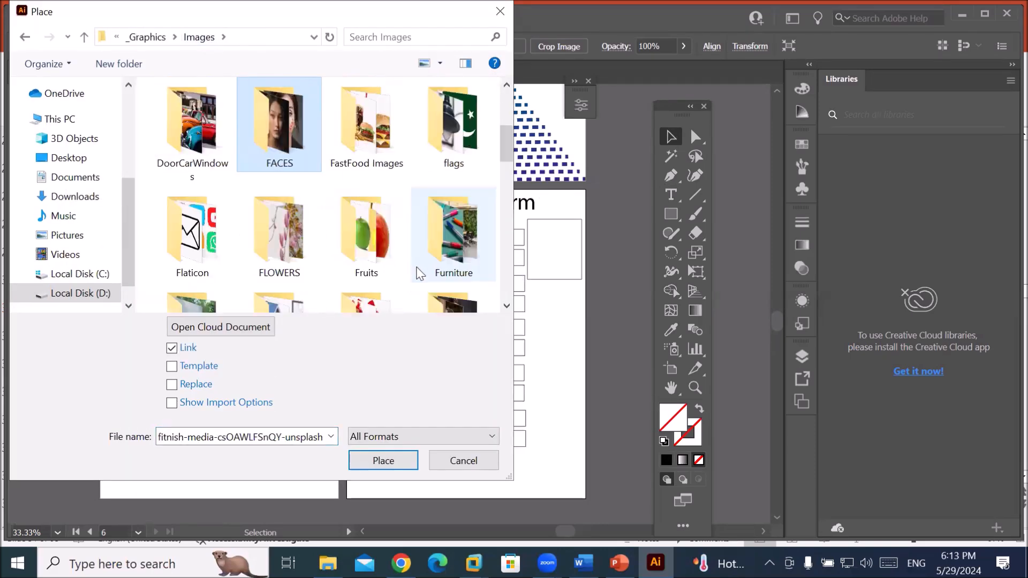
double_click(211, 240)
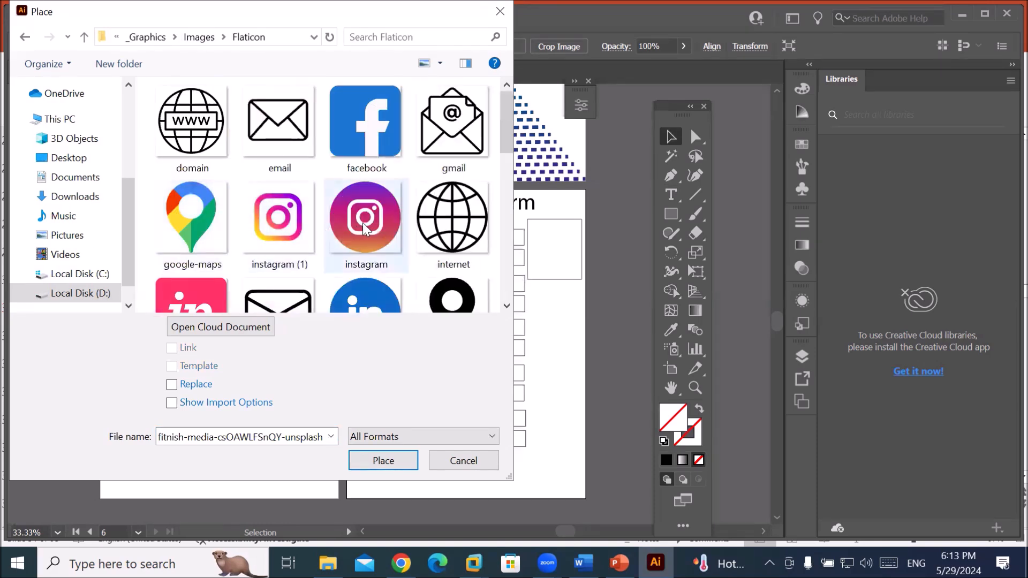
Select the domain, whatsapp and viber icons and place them.
left_click(178, 140)
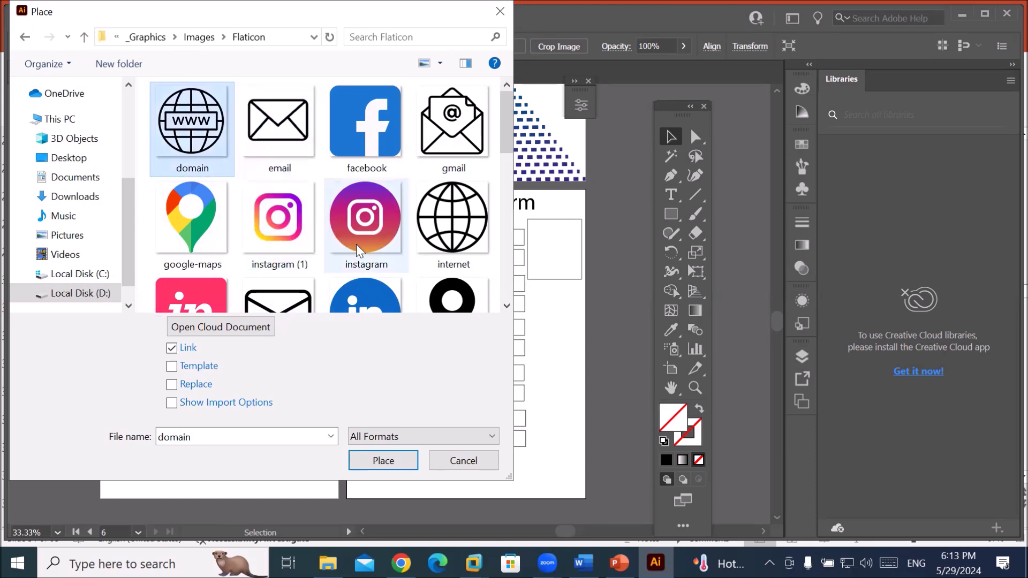
scroll(356, 245, "down", 5)
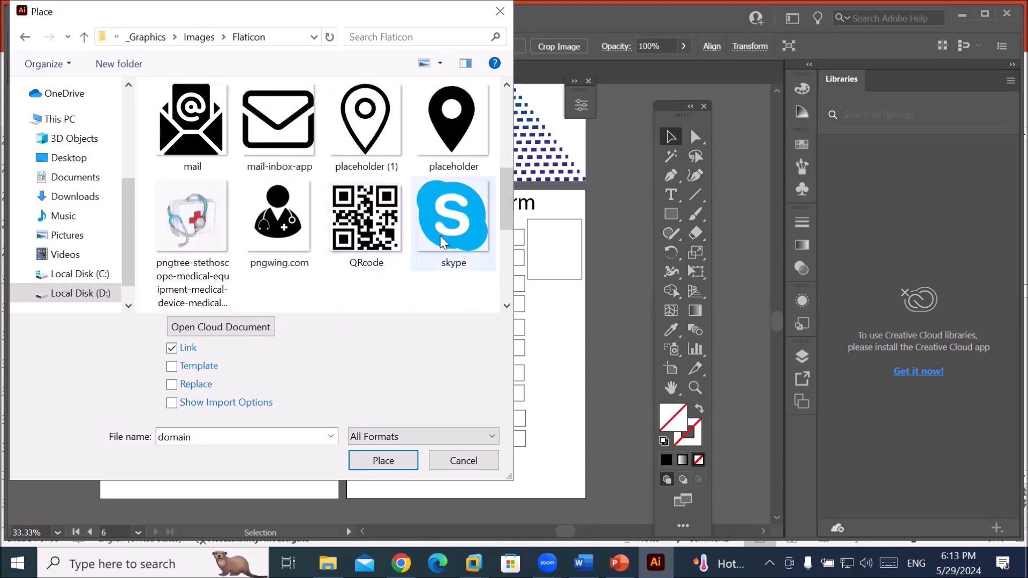
scroll(444, 244, "up", 5)
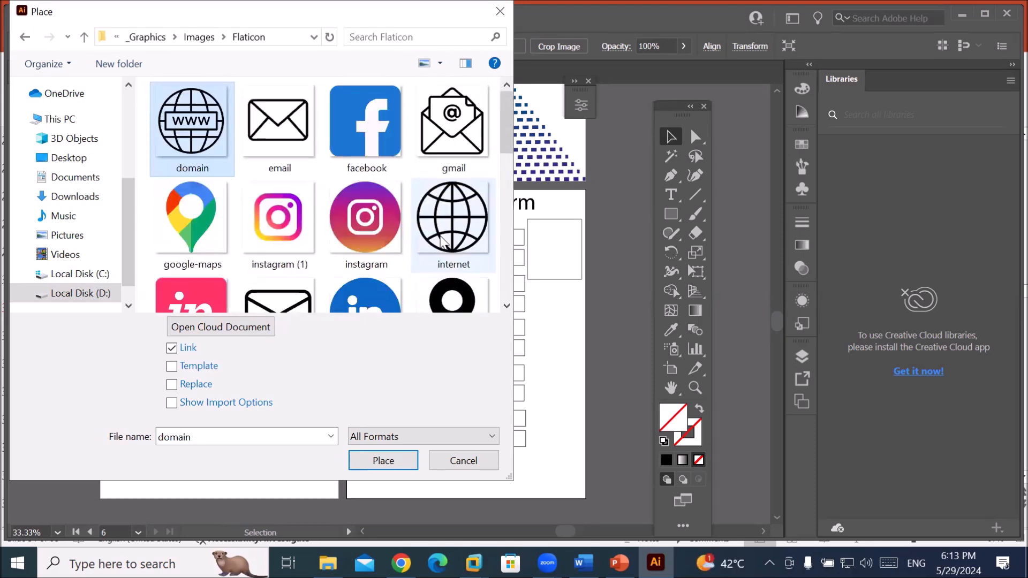
scroll(442, 242, "down", 5)
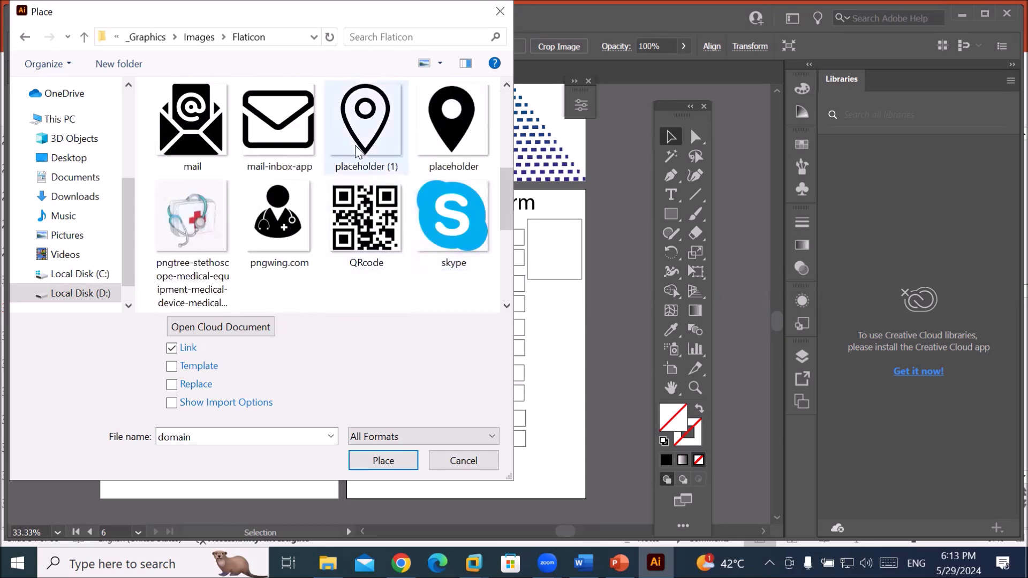
scroll(351, 188, "down", 3)
scroll(409, 234, "down", 3)
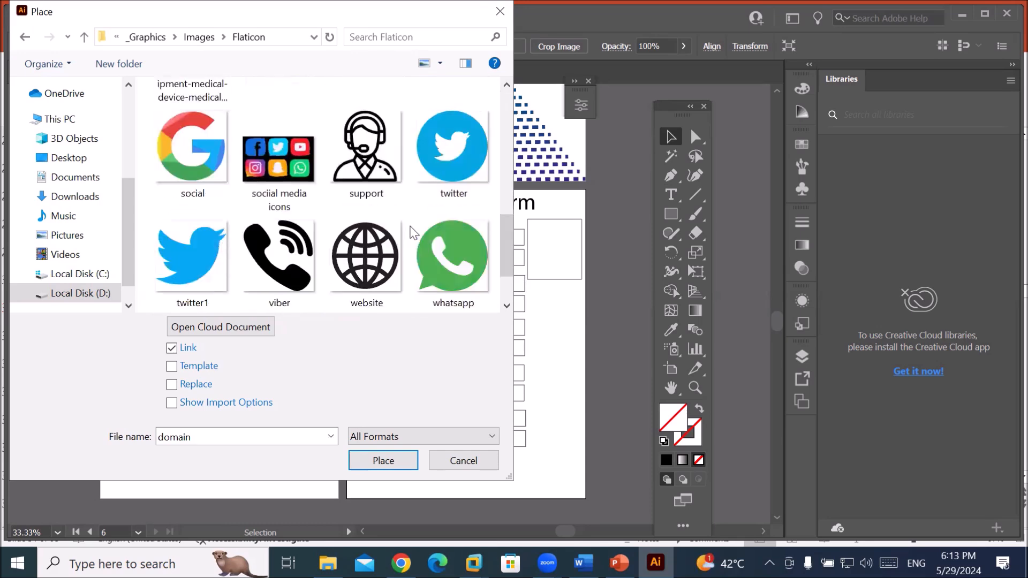
left_click(473, 254, "ctrl")
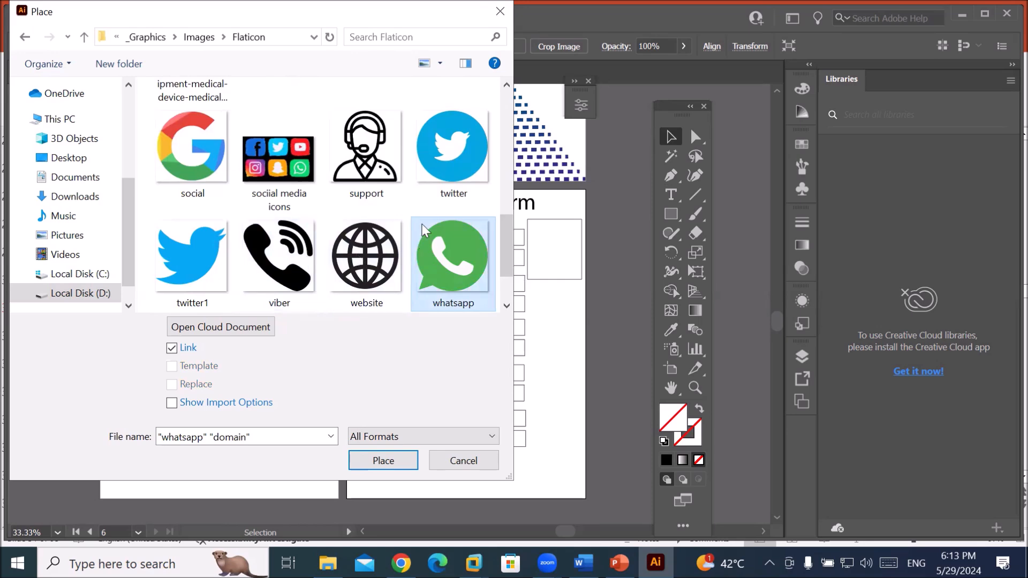
left_click(300, 235, "ctrl")
left_click(382, 460)
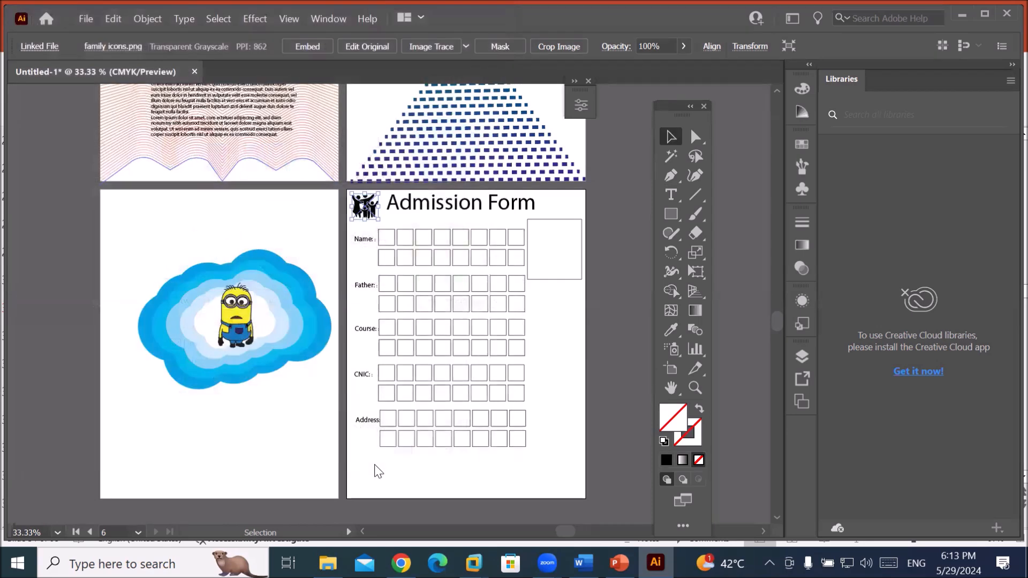
Set the globe, phone and WhatsApp icons in a row along the form's bottom edge.
left_click_drag(356, 470, 378, 491)
left_click_drag(442, 471, 463, 491)
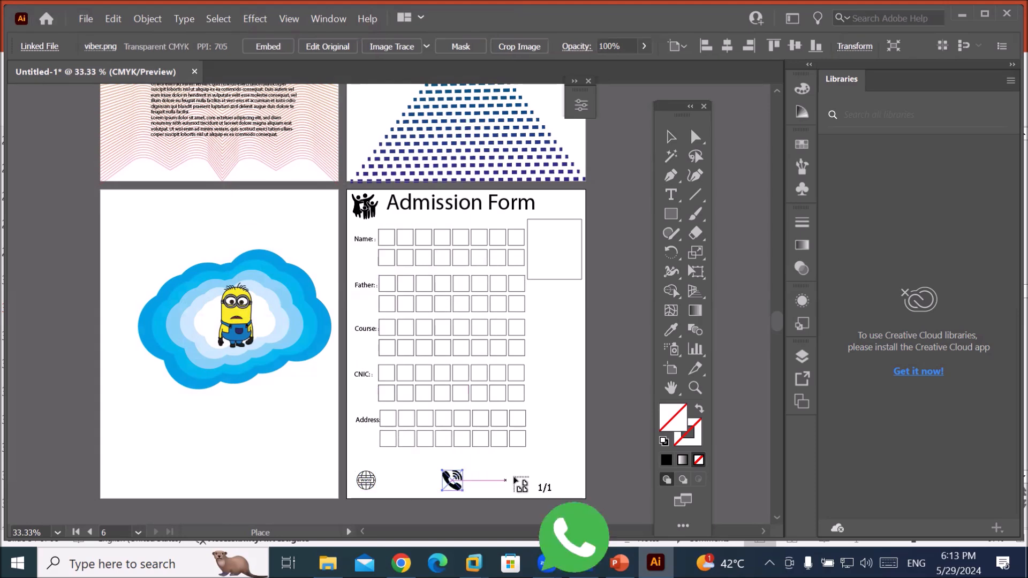
left_click_drag(518, 471, 538, 491)
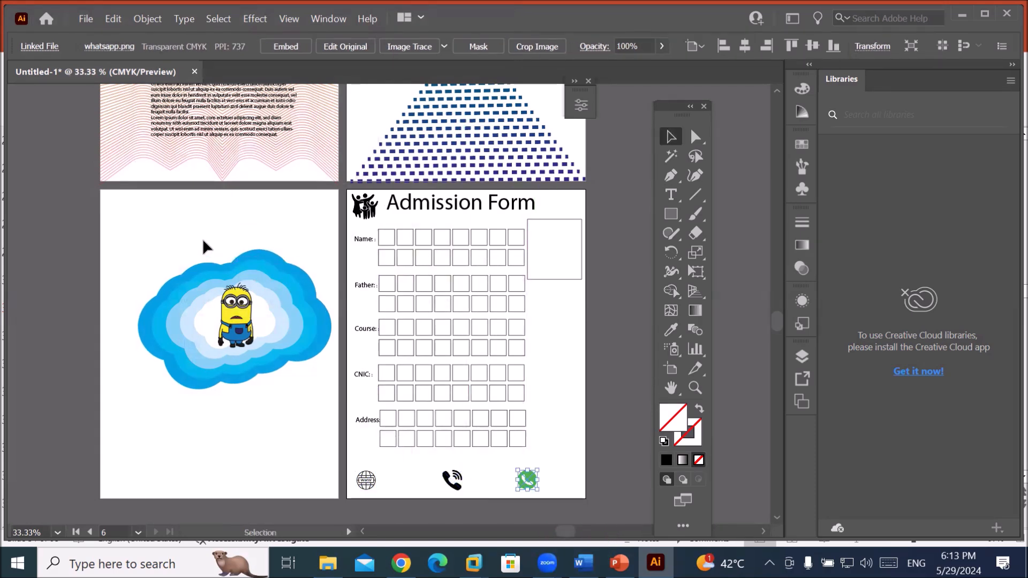
scroll(261, 369, "down", 1)
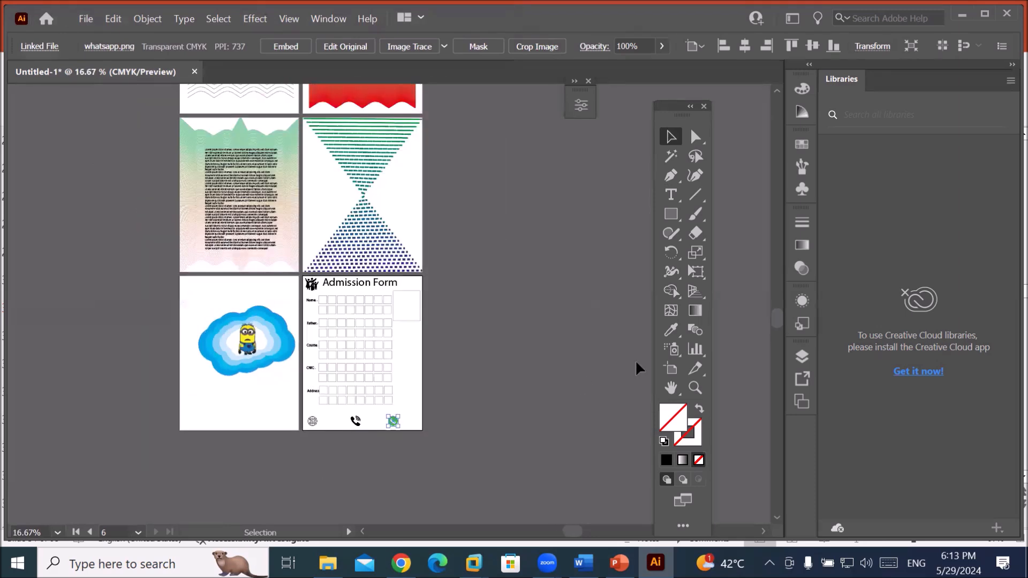
Add a blank Artboard 7 beside the Admission Form and fit it in the window.
left_click(673, 369)
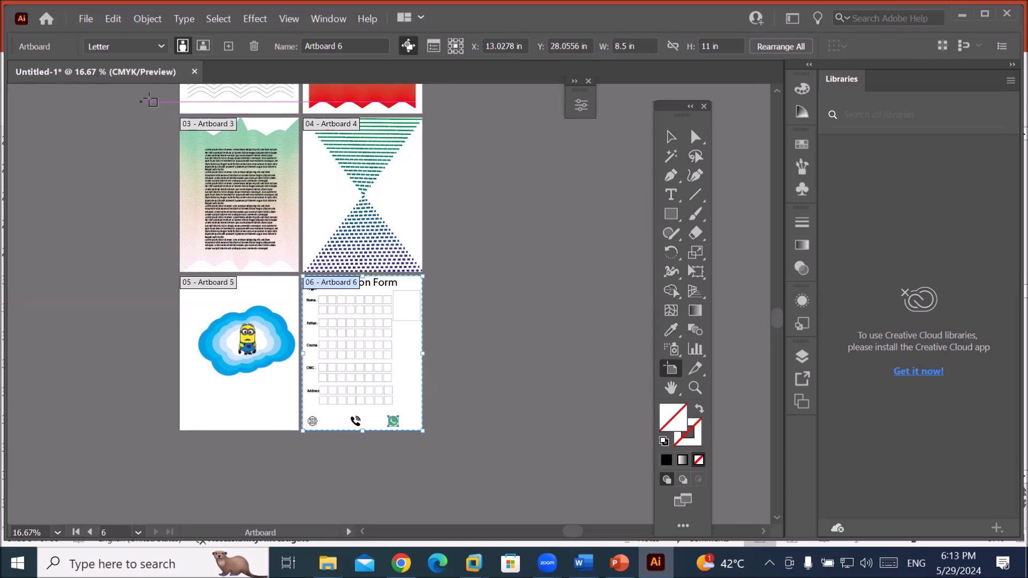
left_click(228, 46)
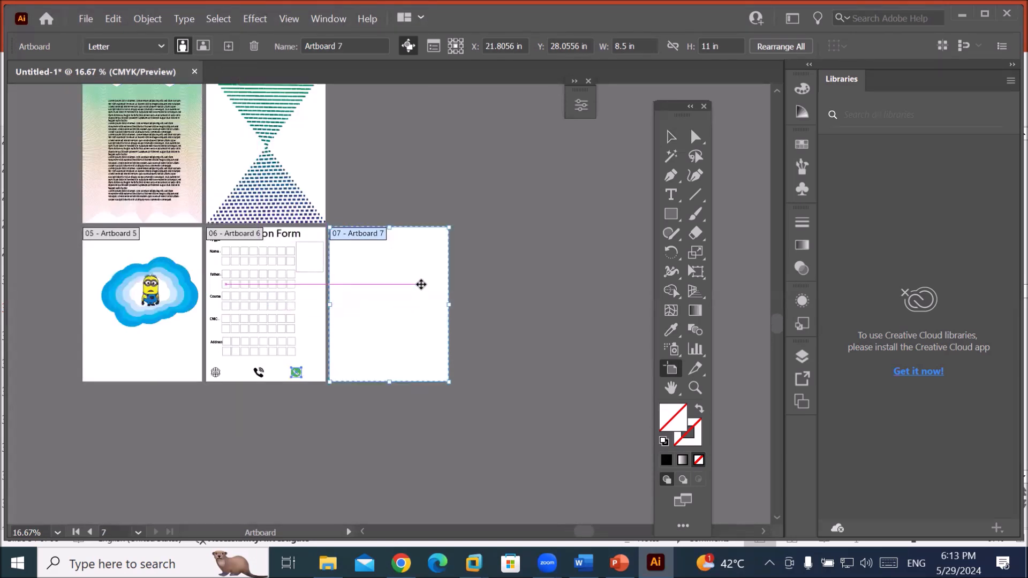
key("ctrl+0")
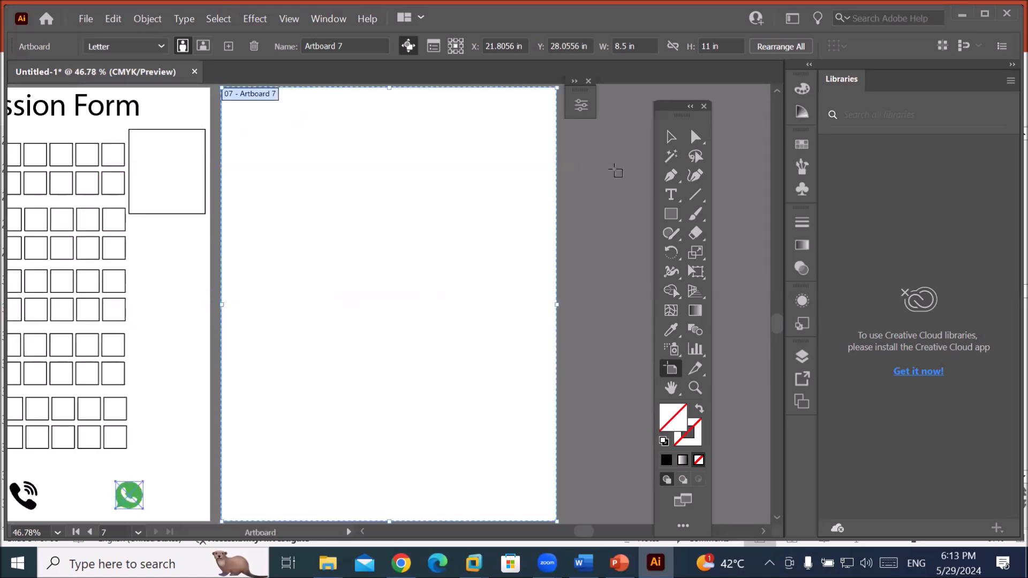
Switch from the artboard tools to the Ellipse tool for drawing circles.
left_click(670, 138)
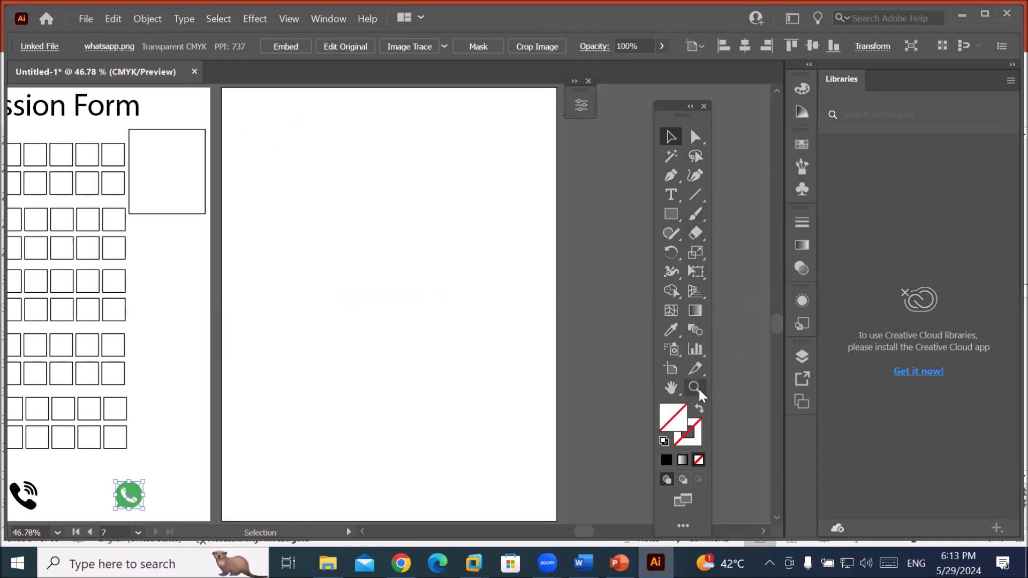
left_click(694, 332)
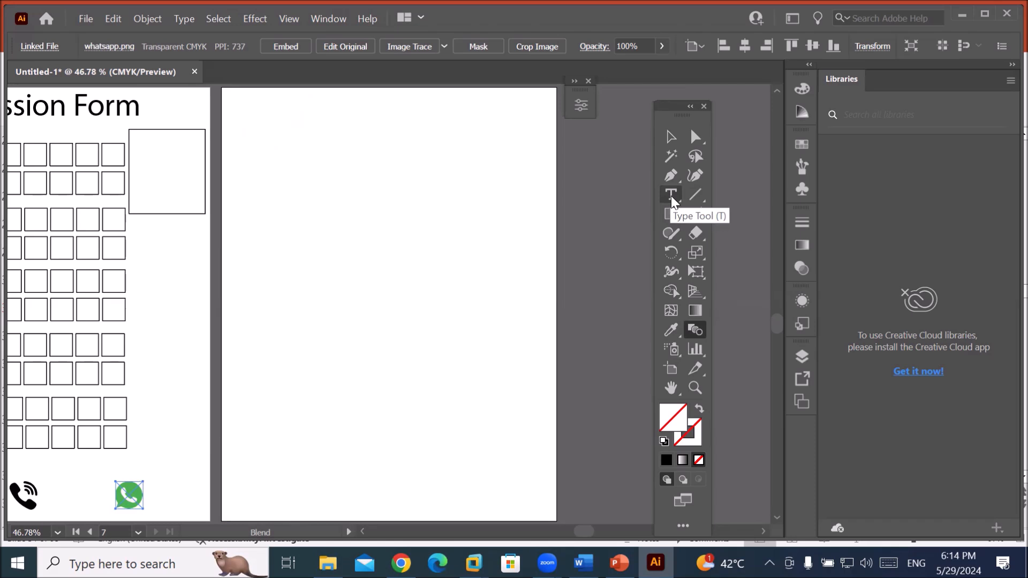
left_click(673, 218)
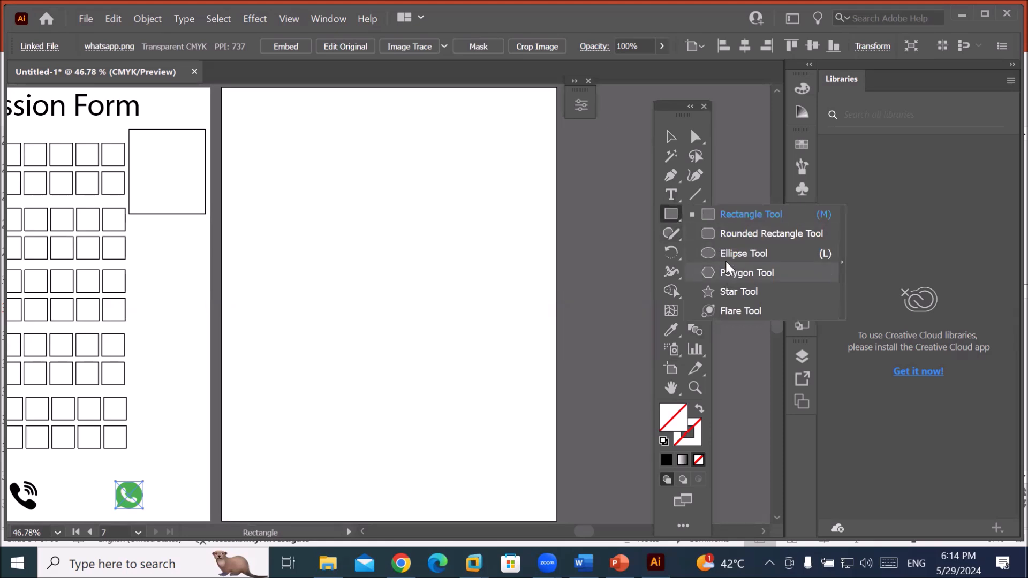
left_click(728, 254)
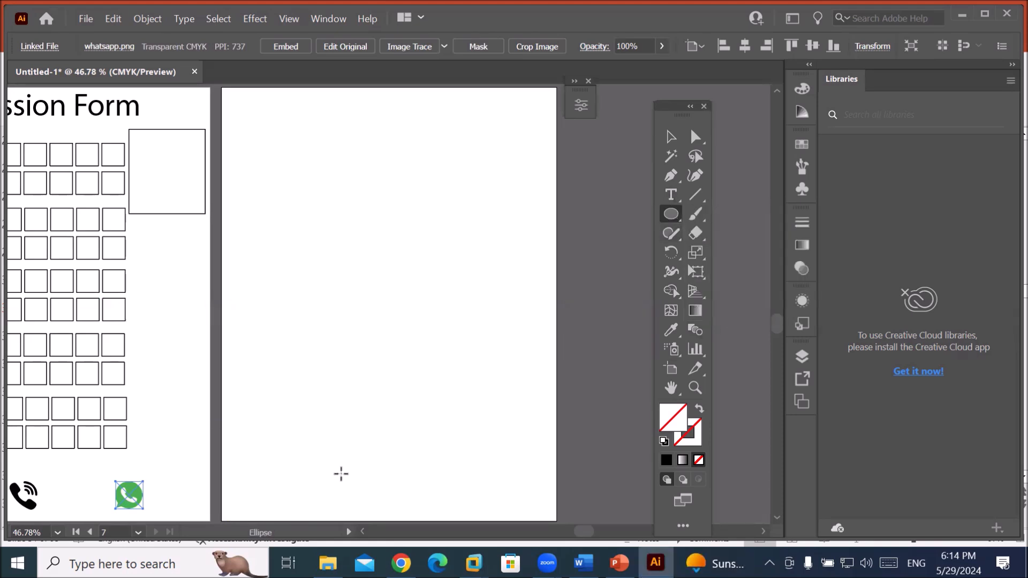
Draw a small circle near the artboard bottom and fill it red.
left_click_drag(364, 476, 394, 499)
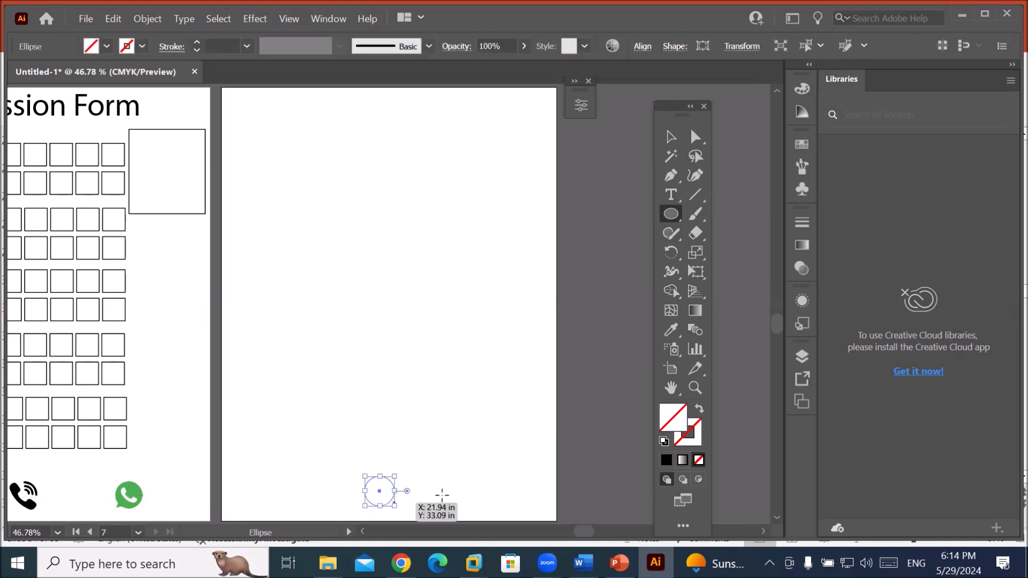
left_click(107, 46)
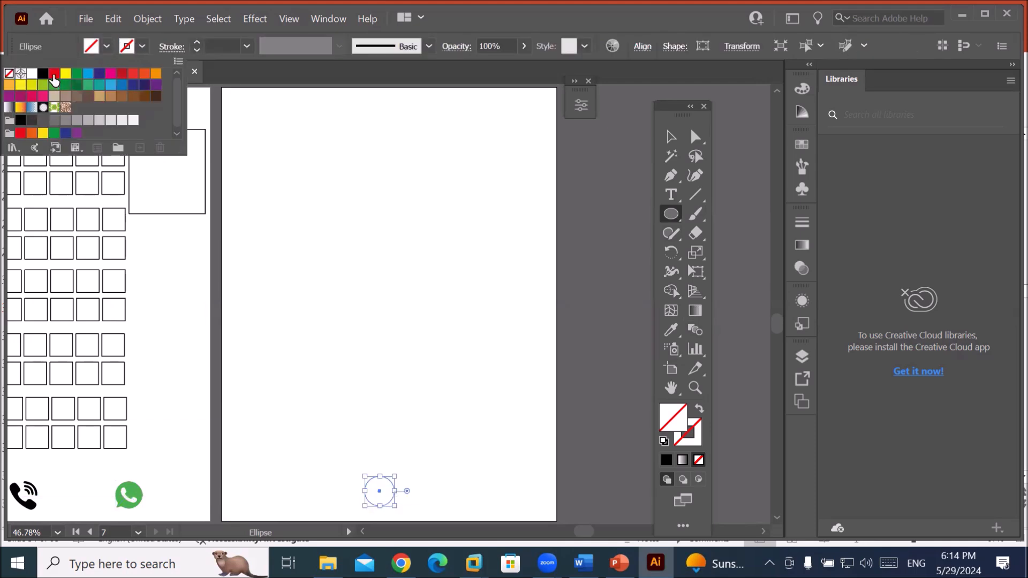
left_click(55, 74)
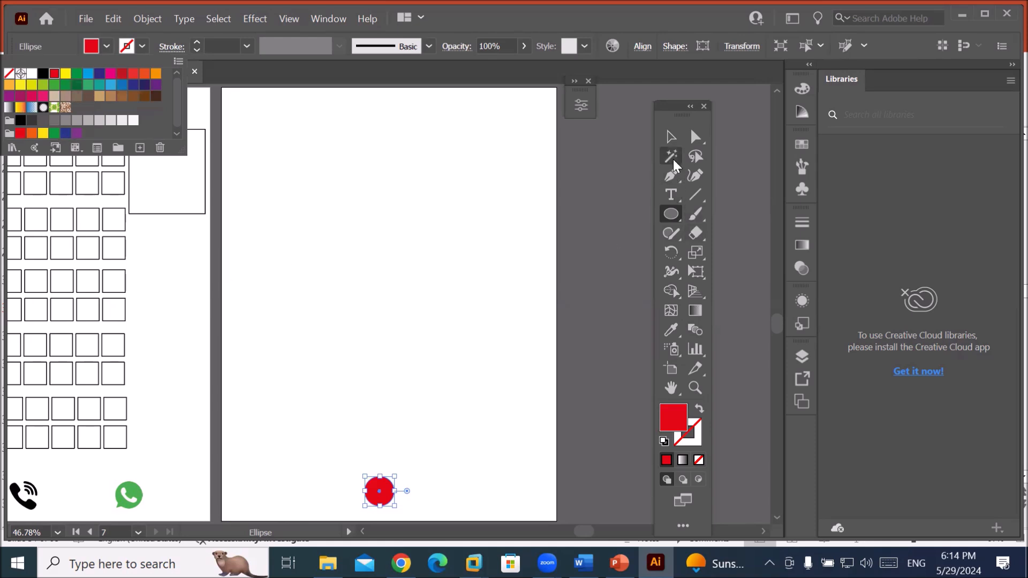
left_click(671, 139)
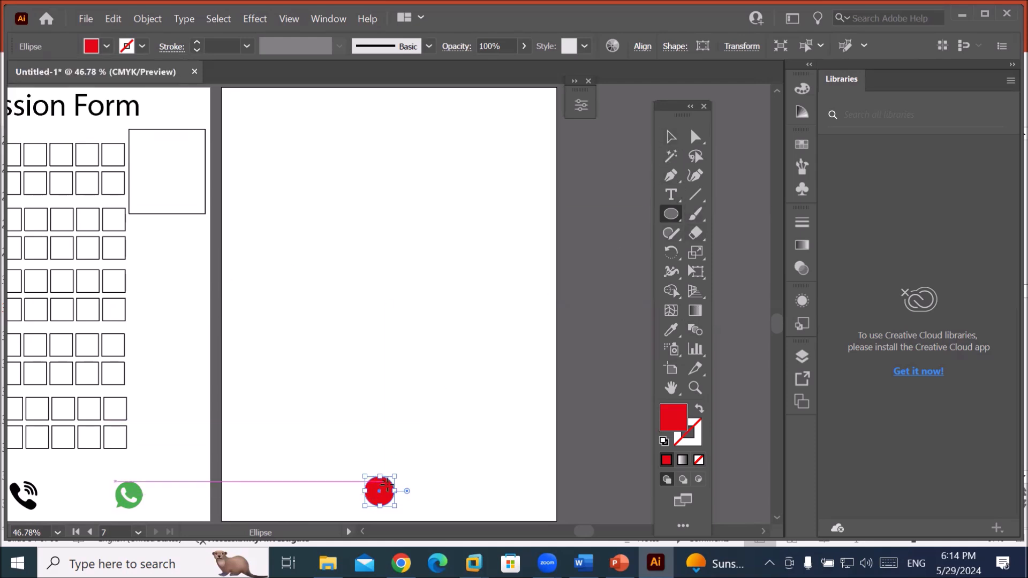
Copy the circle to the top, fill it dark blue, enlarge it to about 2 in, and select both.
left_click(671, 137)
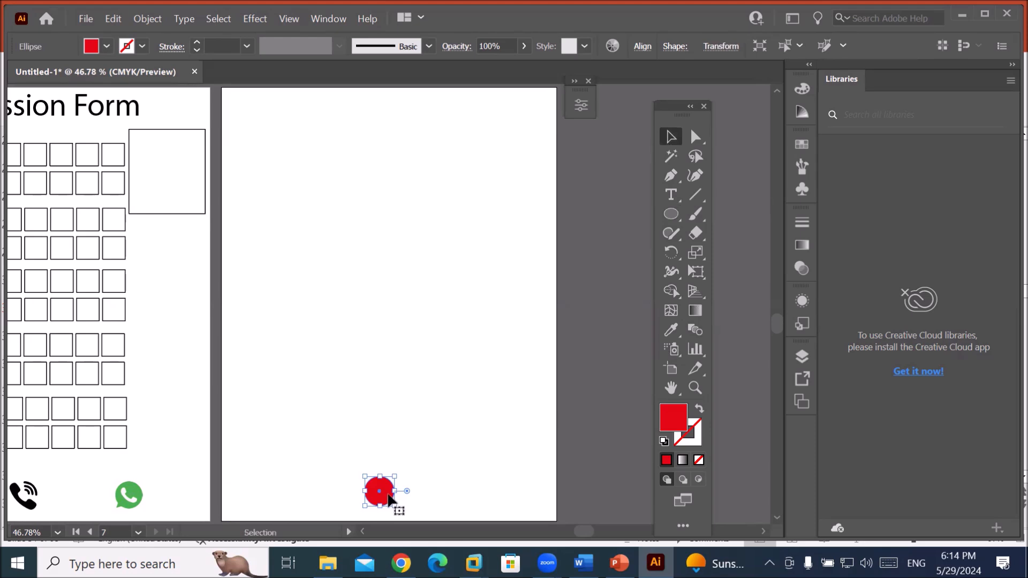
left_click_drag(387, 497, 388, 127)
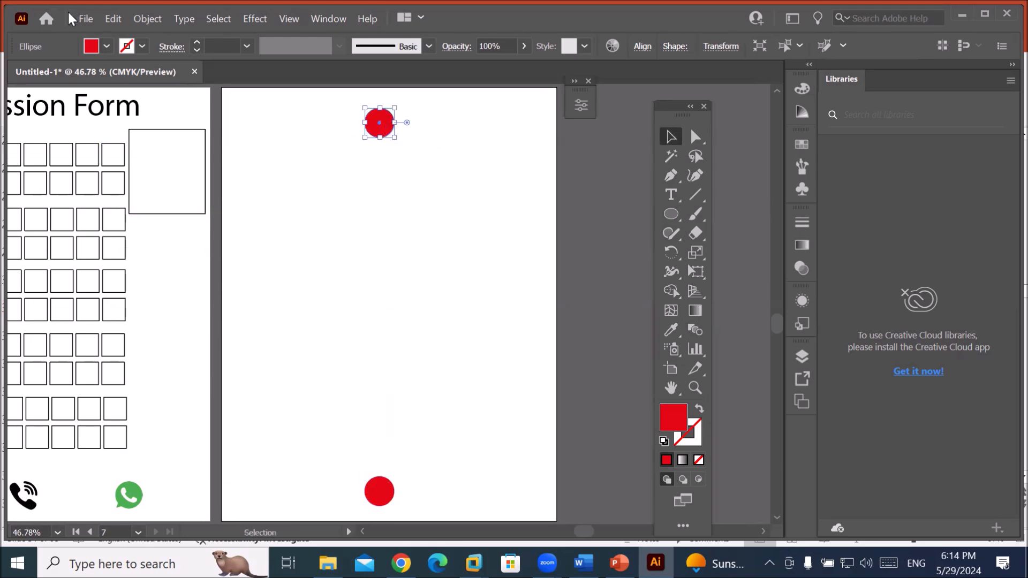
left_click(107, 47)
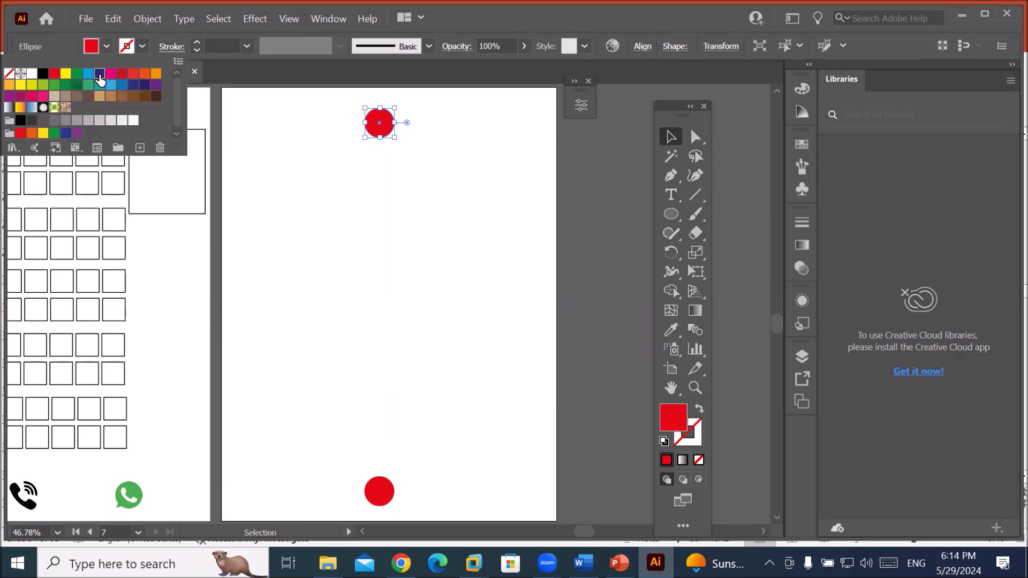
left_click(99, 74)
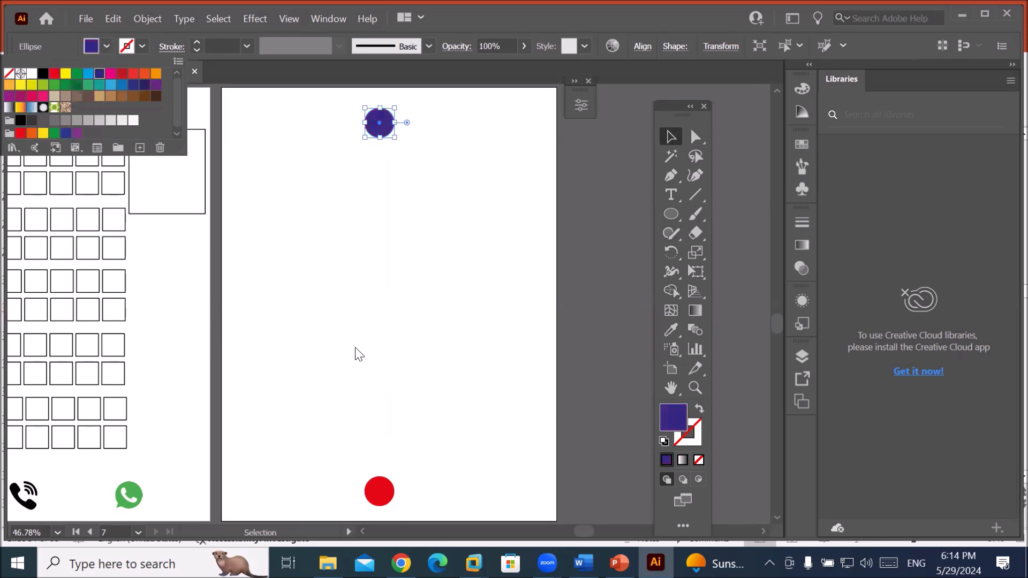
left_click(395, 138)
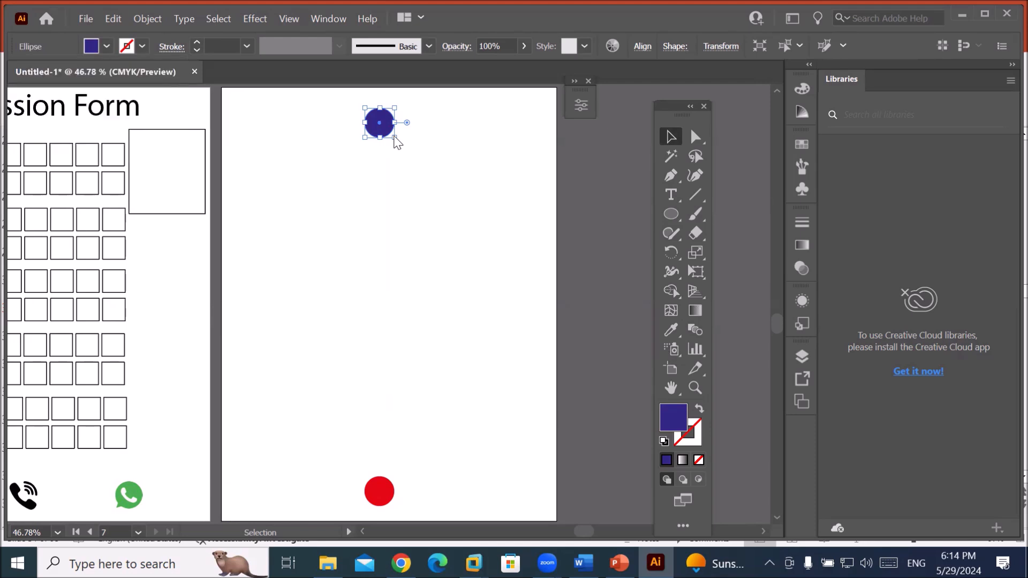
left_click_drag(394, 138, 400, 178)
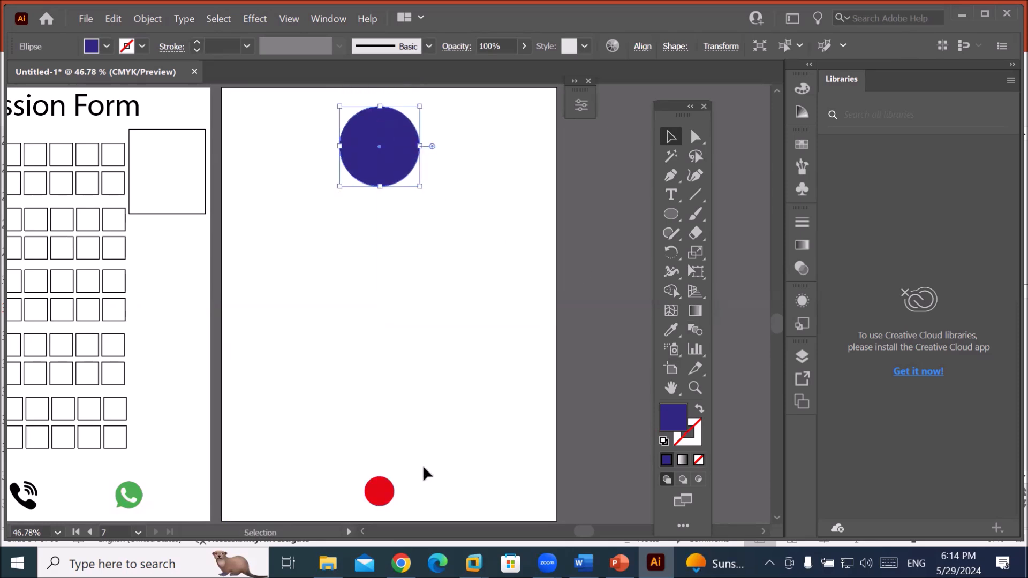
left_click_drag(419, 505, 347, 144)
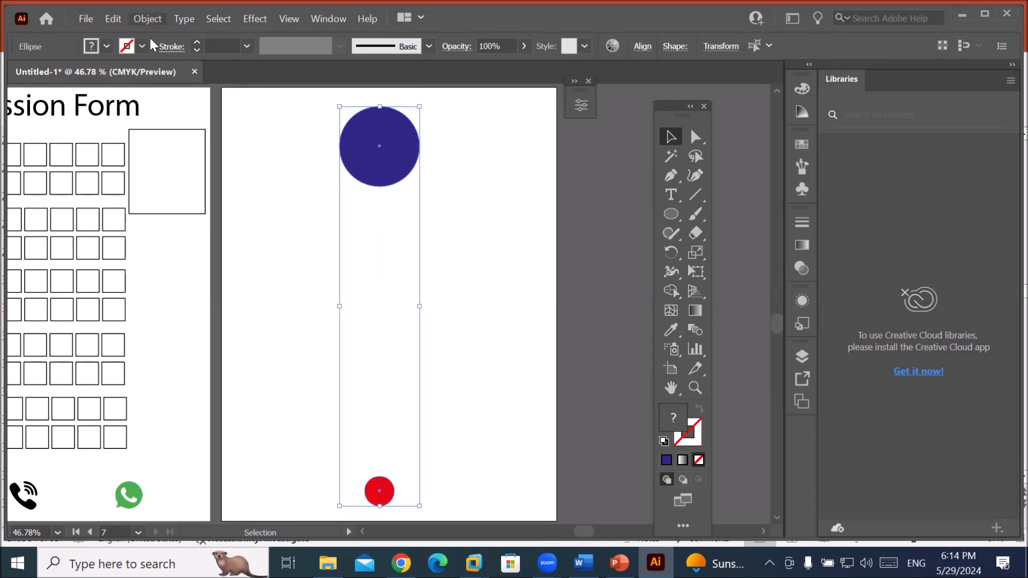
Blend the blue and red circles with Object > Blend > Make.
left_click(148, 19)
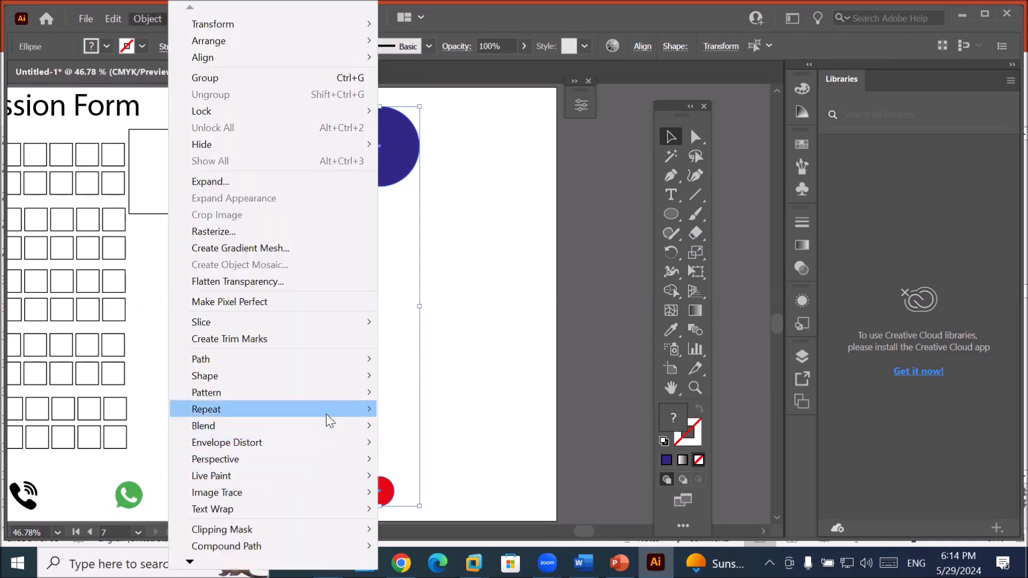
mouse_move(321, 431)
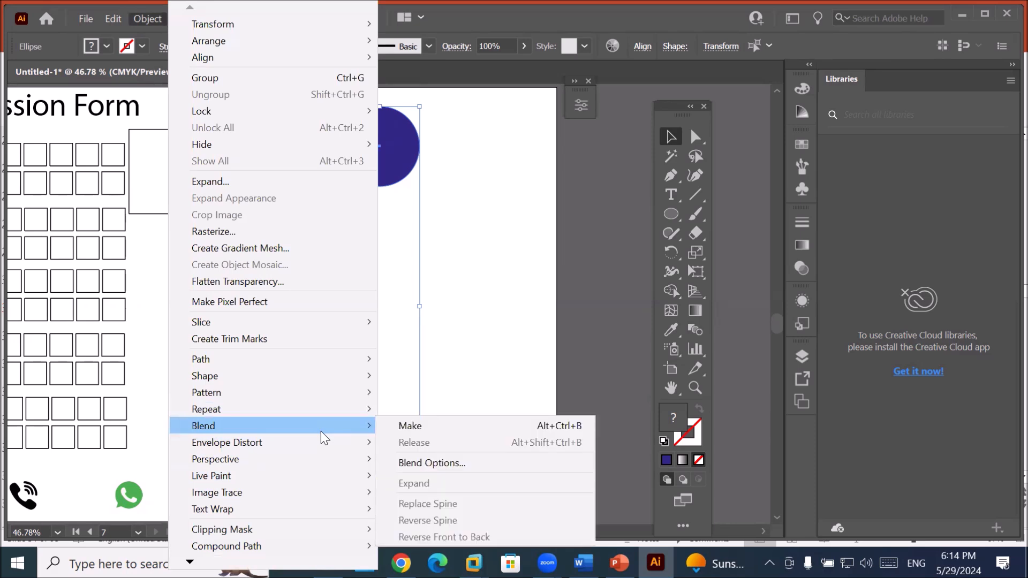
left_click(388, 426)
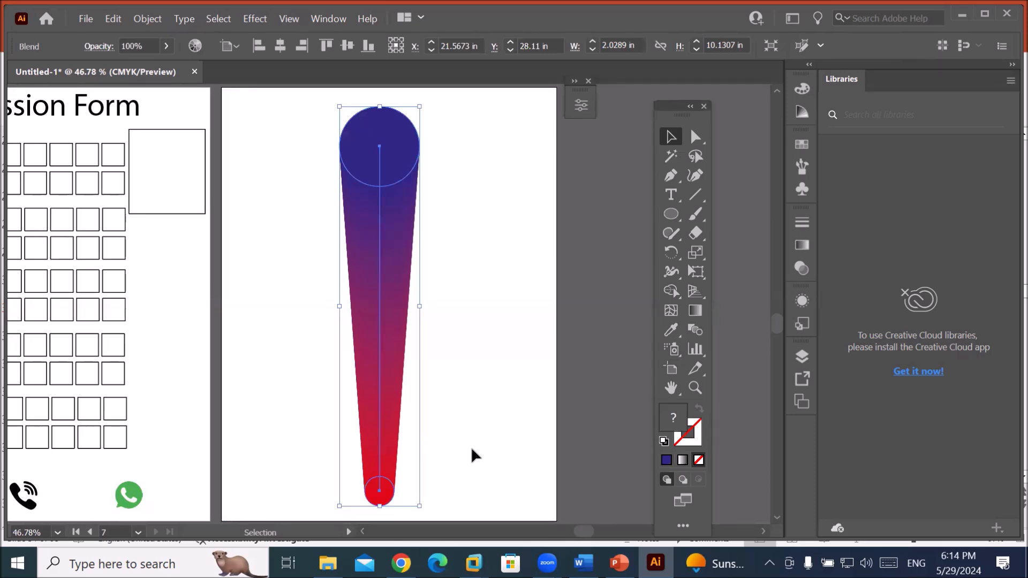
Bring up Object > Blend > Blend Options for the new blend.
left_click(148, 25)
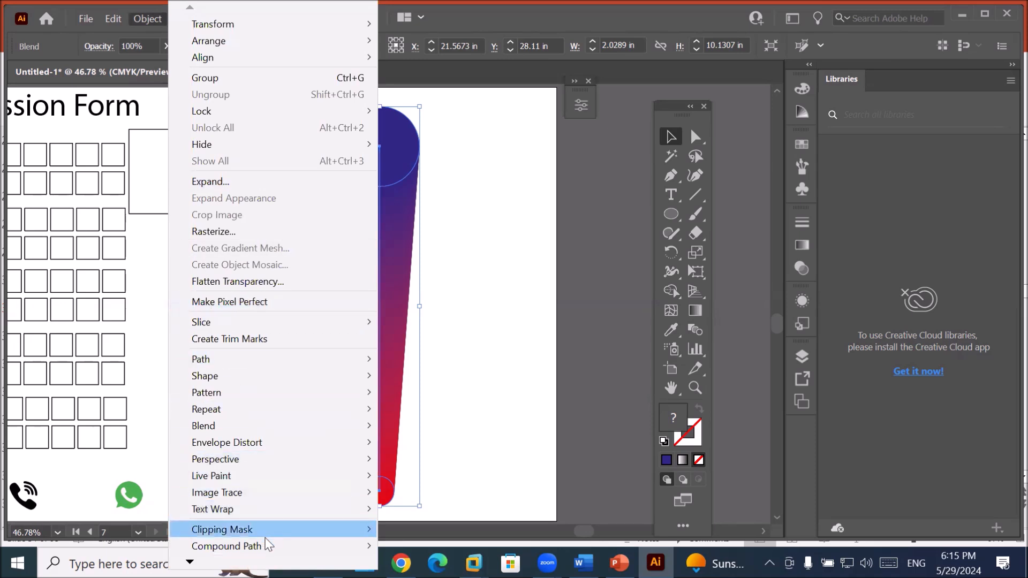
mouse_move(284, 429)
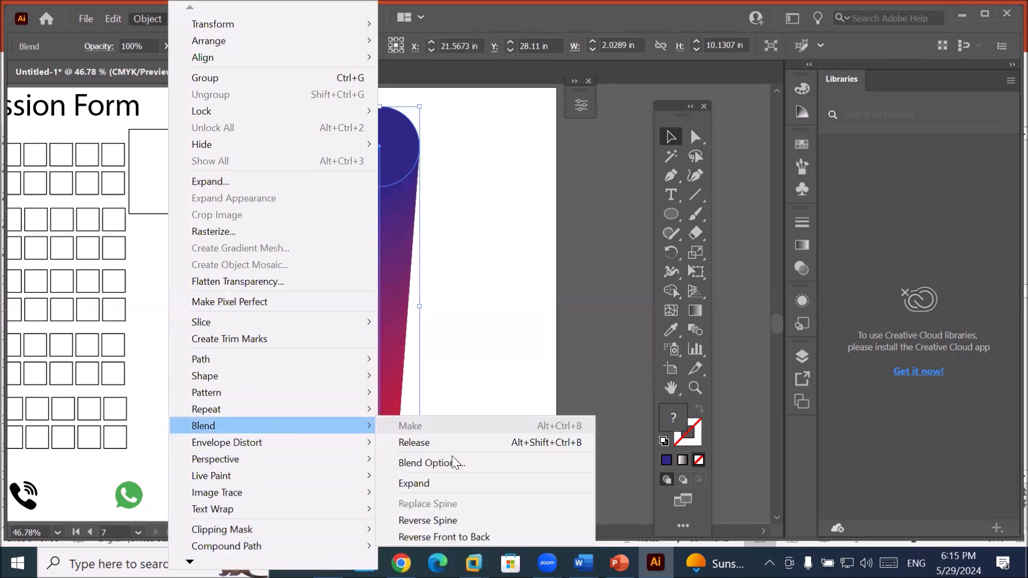
left_click(455, 464)
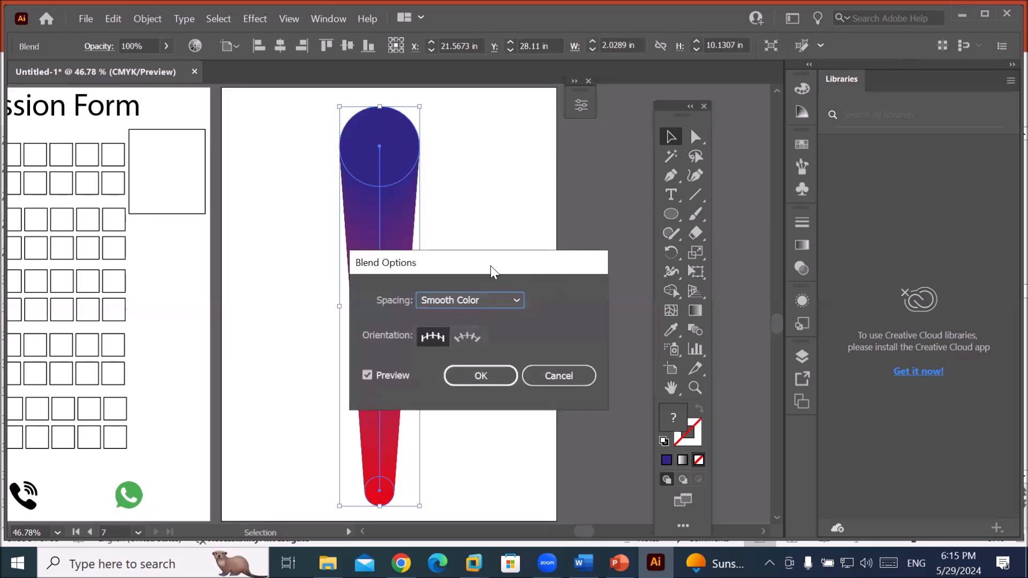
Set the blend spacing to Specified Distance of 2.125 in and apply it.
left_click_drag(491, 265, 568, 155)
left_click(569, 187)
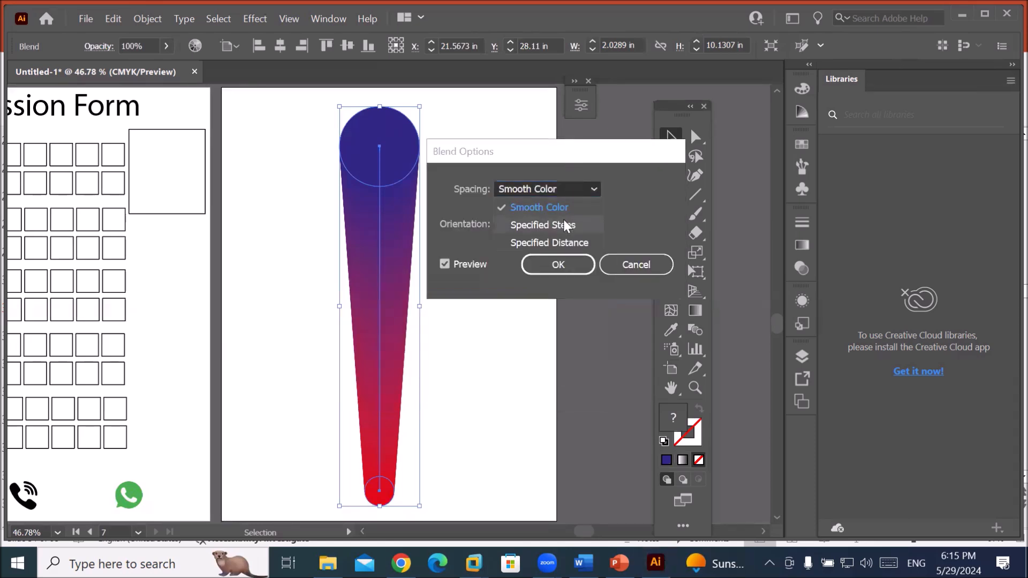
left_click(566, 225)
left_click(583, 189)
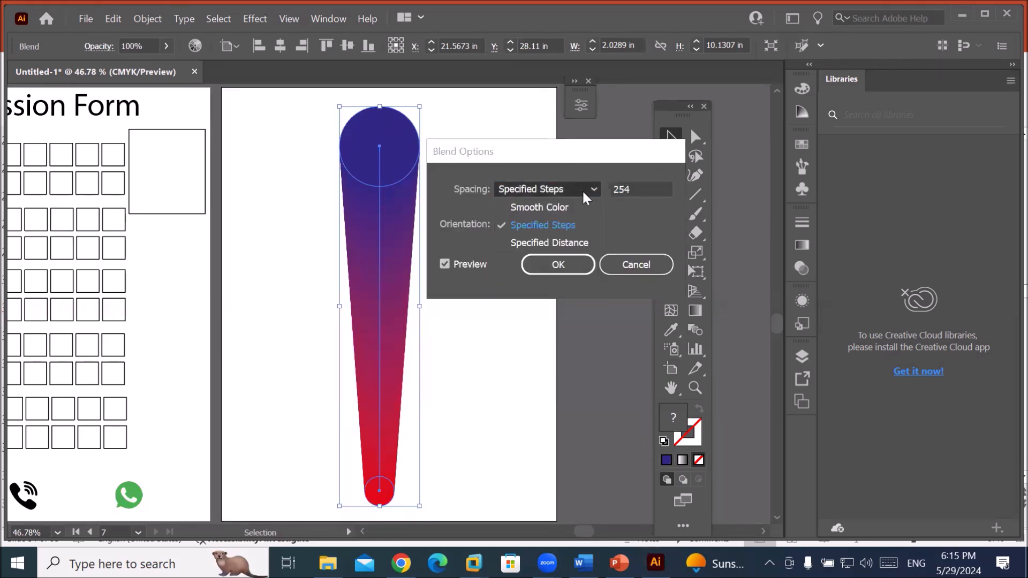
left_click(553, 239)
left_click(626, 191)
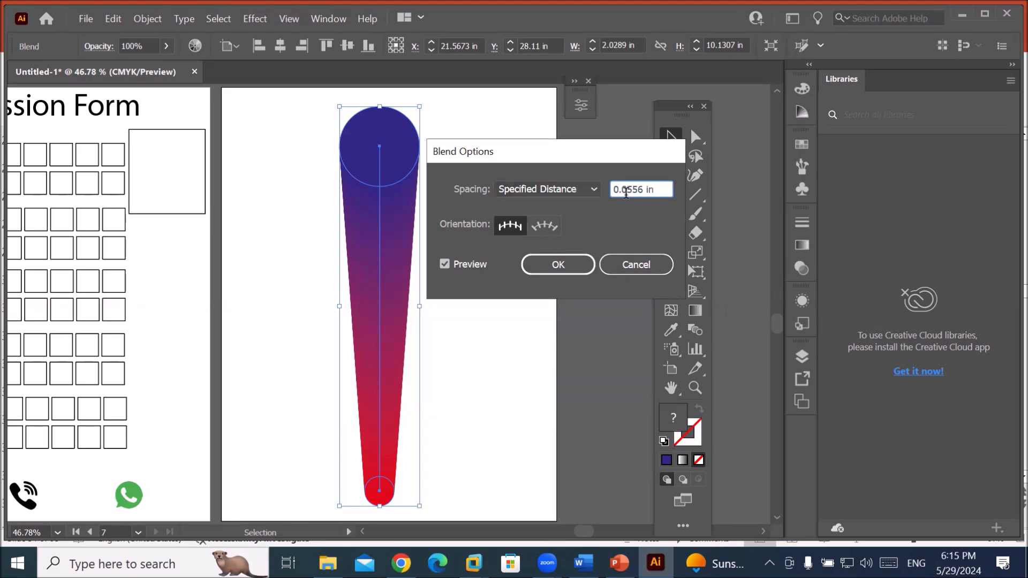
key("Down")
key("Up")
key("Up")
key("Up")
key("Up")
key("Up")
key("Up")
key("Up")
key("Up")
key("Up")
key("Up")
key("Up")
key("Up")
key("Up")
key("Up")
key("Up")
key("Up")
key("Up")
key("Up")
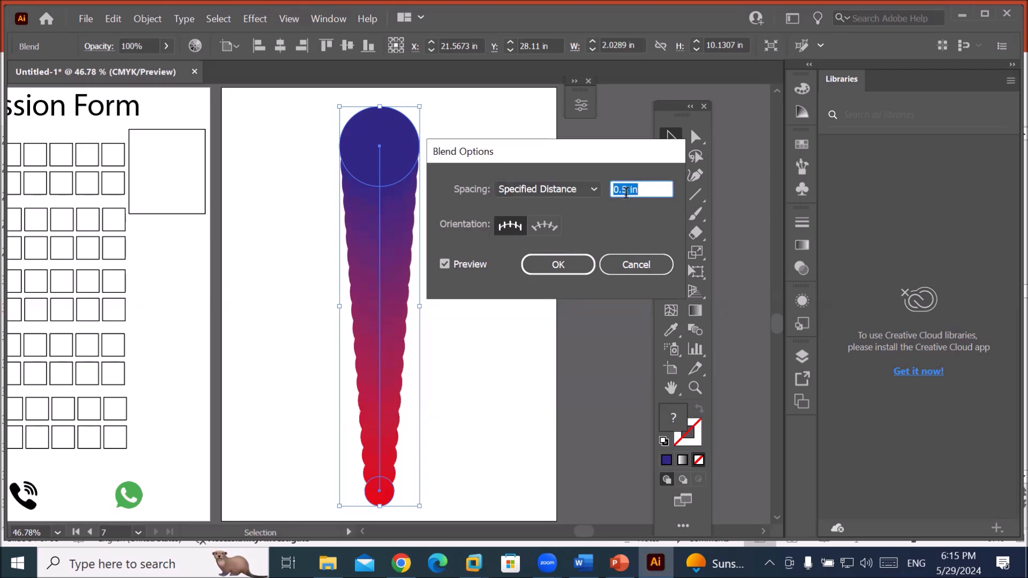
scroll(627, 192, "down", 12)
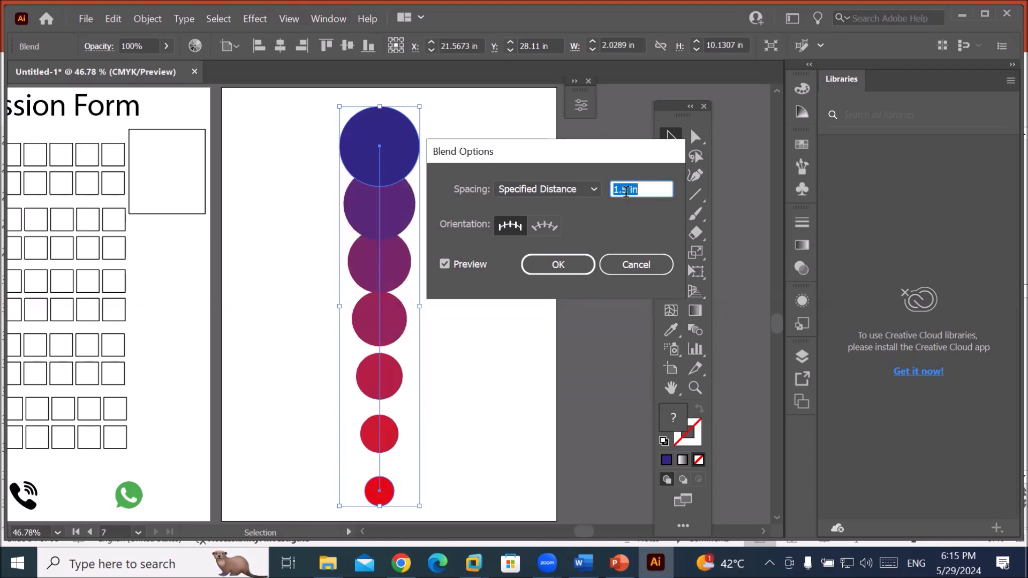
scroll(627, 192, "up", 8)
scroll(627, 192, "down", 3)
scroll(627, 191, "up", 3)
scroll(628, 191, "up", 3)
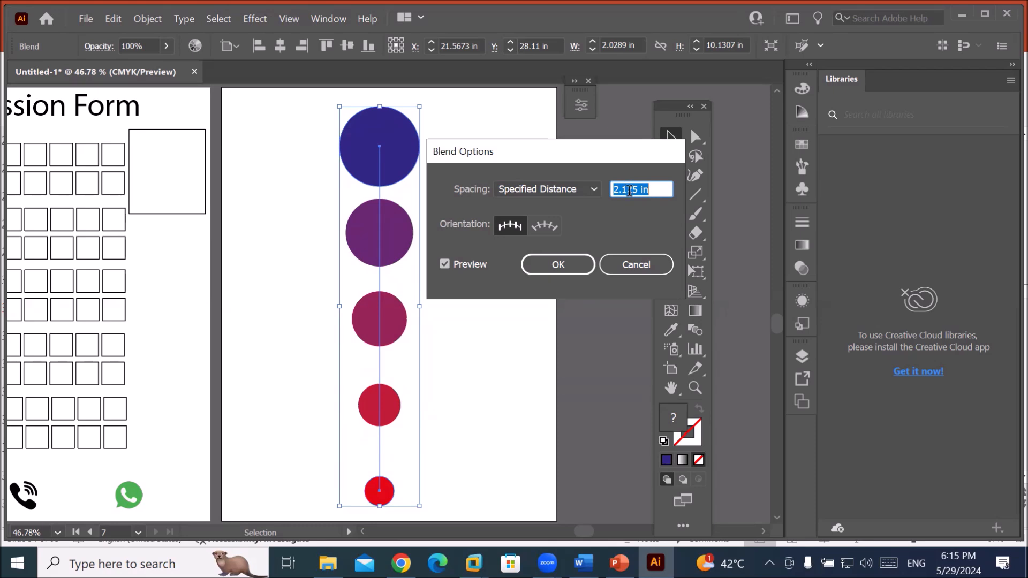
scroll(629, 184, "up", 3)
scroll(628, 184, "down", 6)
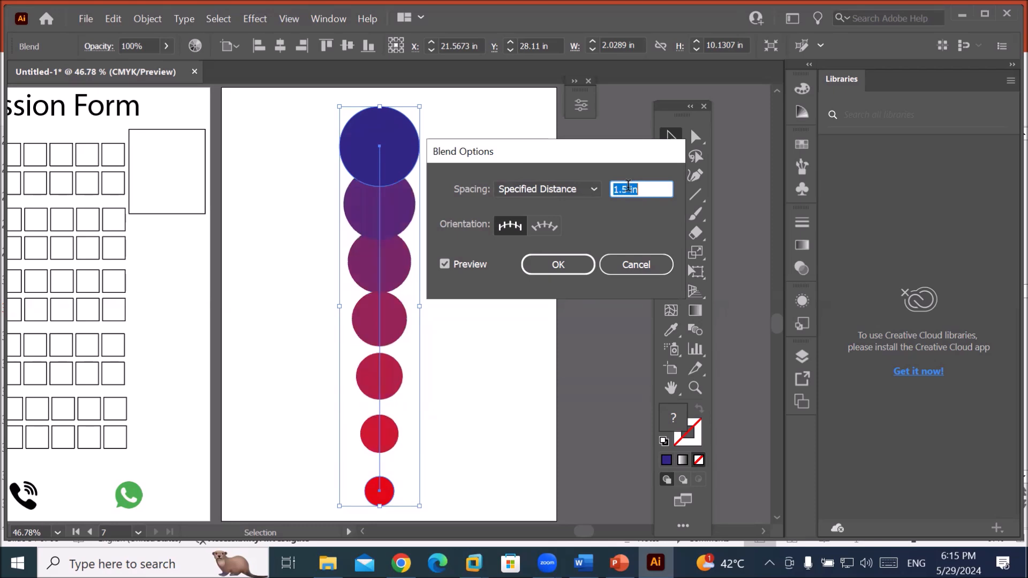
scroll(629, 184, "up", 3)
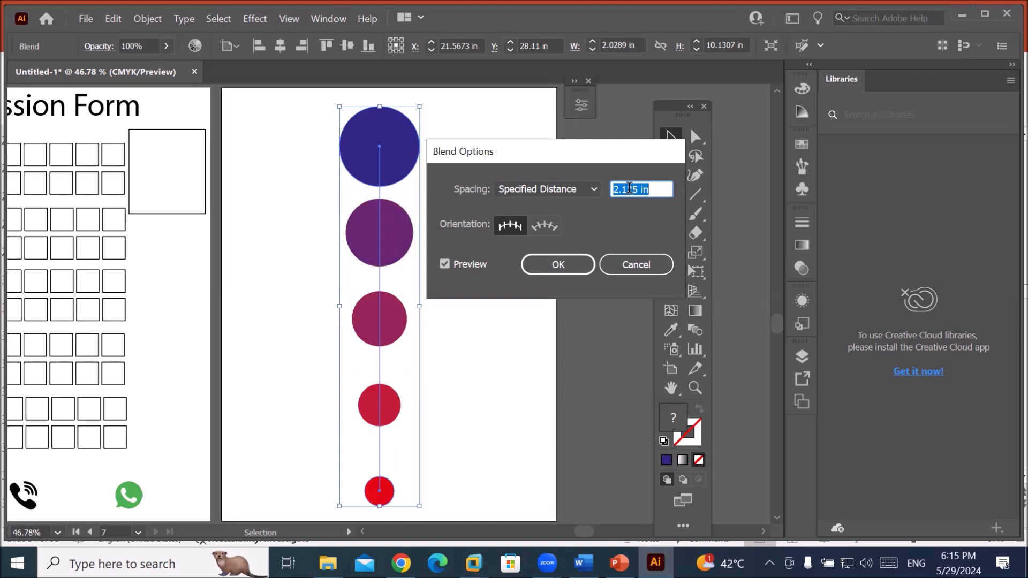
scroll(630, 187, "down", 1)
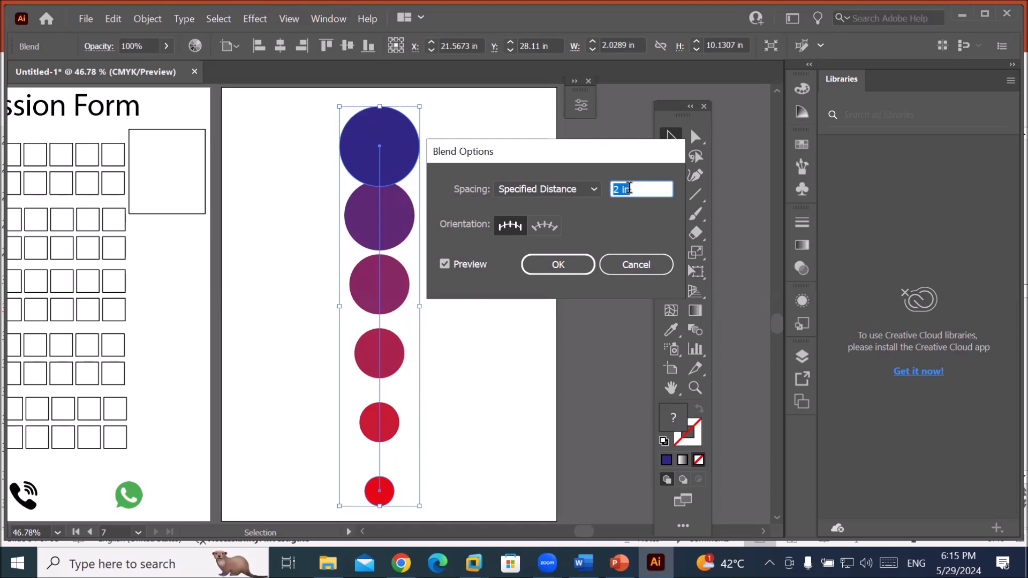
scroll(629, 187, "up", 1)
left_click(558, 264)
Move the circle column to the artboard's left edge and place a copy beside the artboard.
left_click_drag(393, 251, 414, 250)
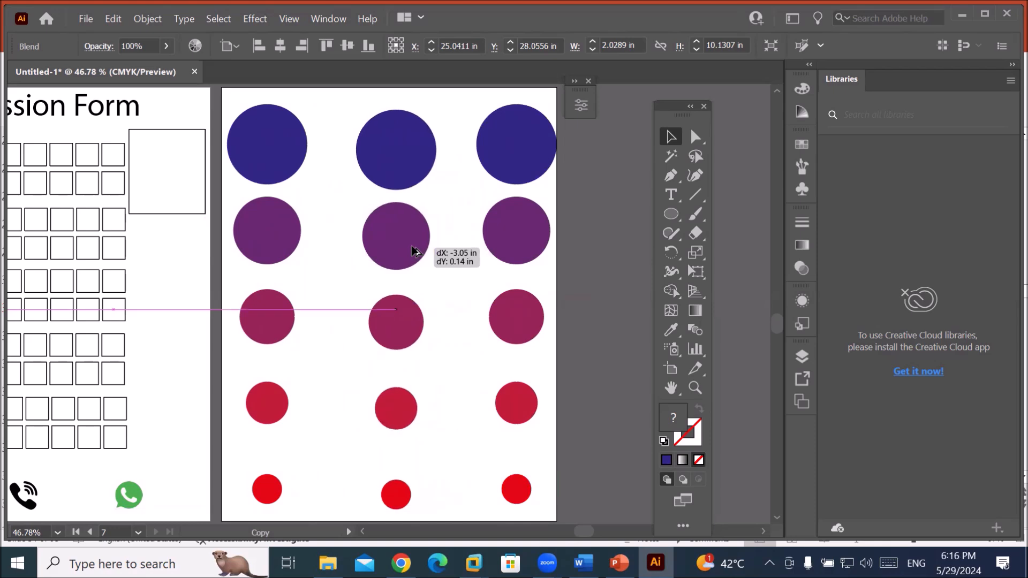
left_click_drag(414, 250, 622, 239)
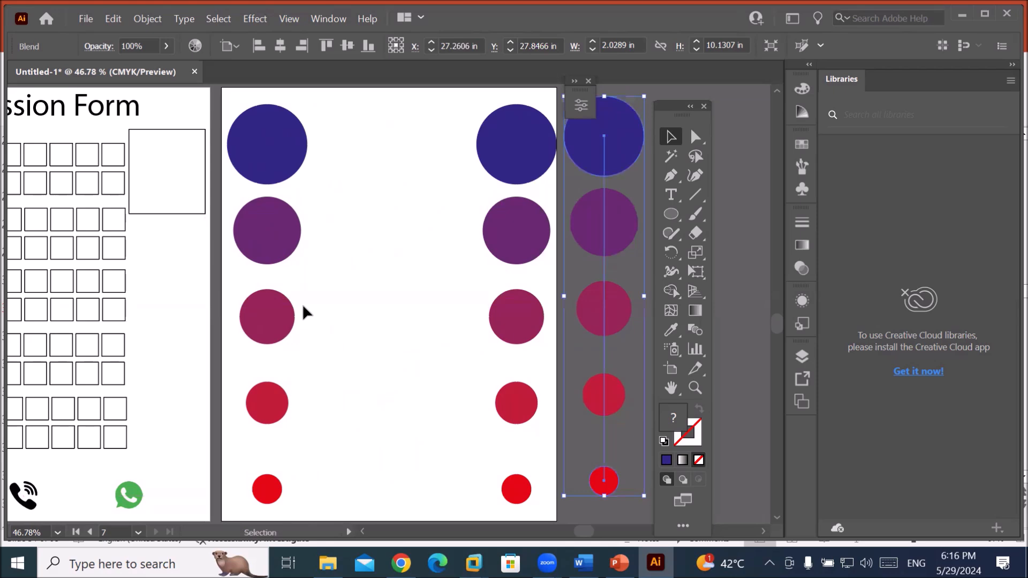
left_click(669, 212)
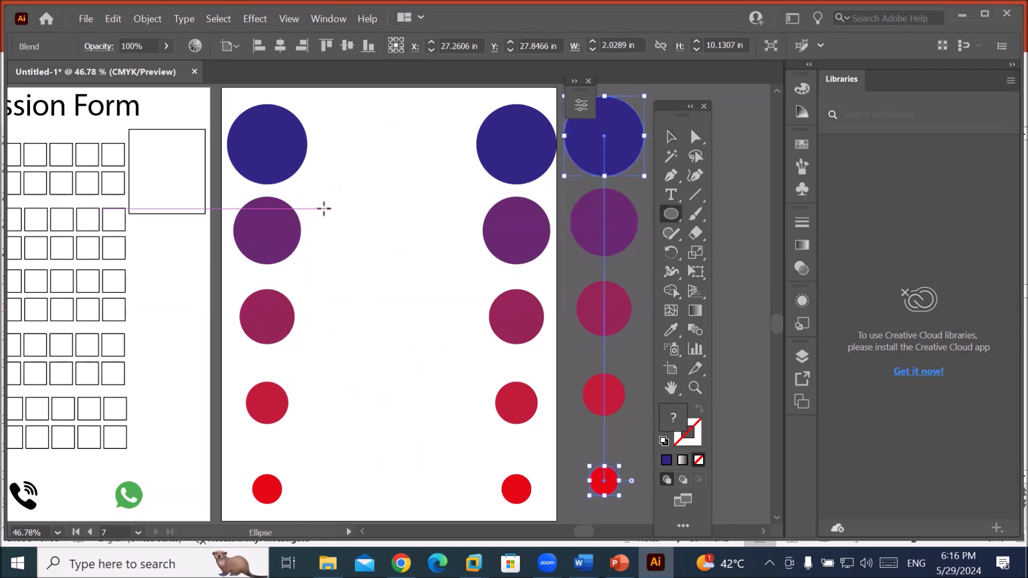
Draw a tall ellipse with default white fill and black stroke, then select it with the circle blend.
mouse_move(322, 194)
left_mouse_down()
mouse_move(417, 312)
mouse_move(451, 439)
mouse_move(463, 441)
left_mouse_up()
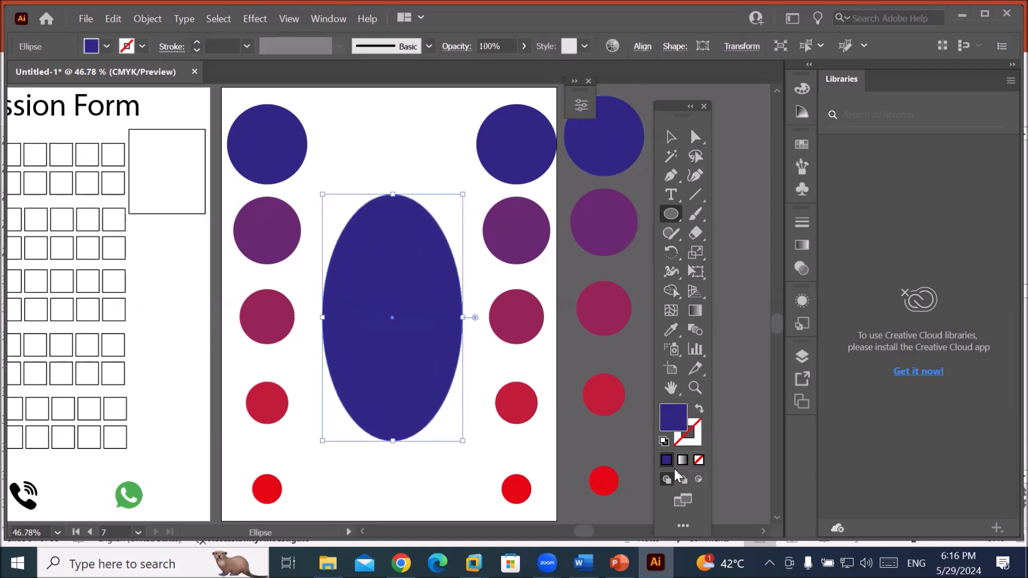
left_click(664, 441)
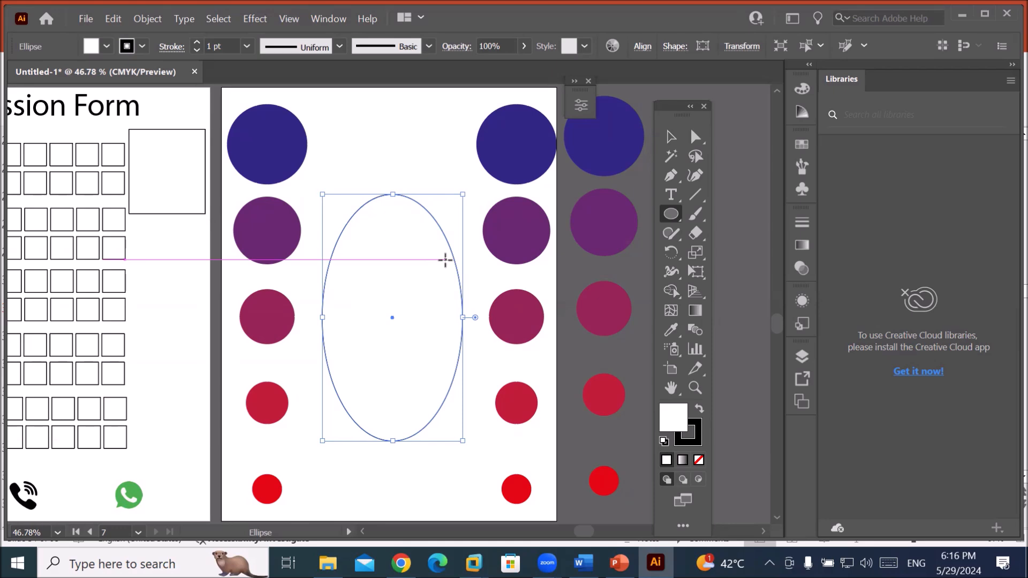
left_click(671, 137)
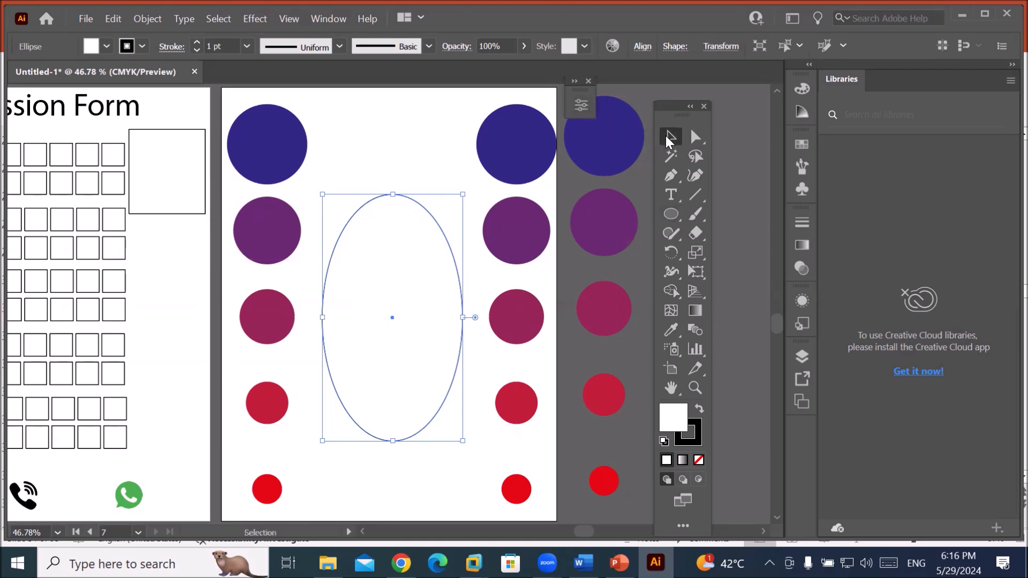
left_click(633, 148)
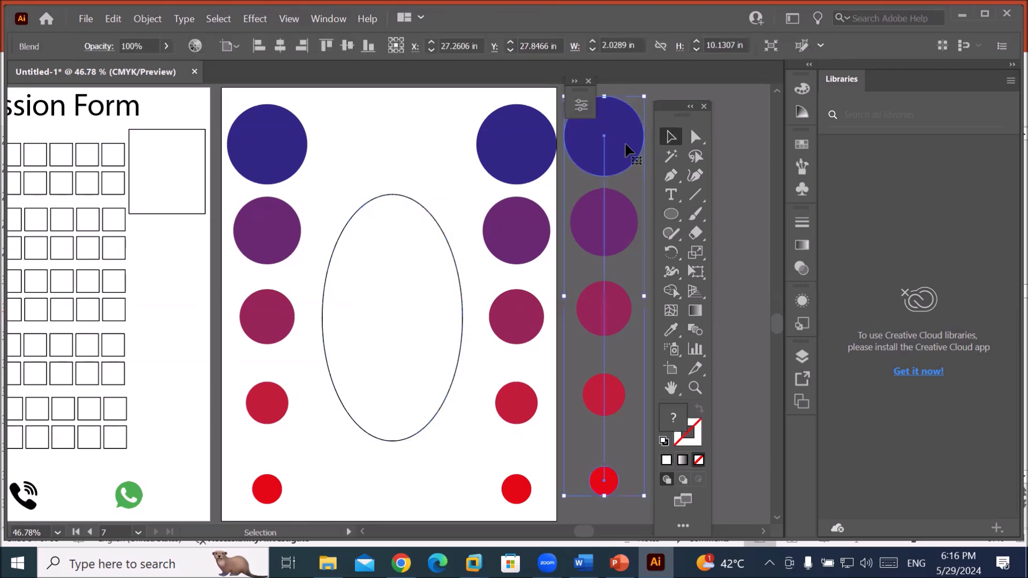
left_click(417, 204, "shift")
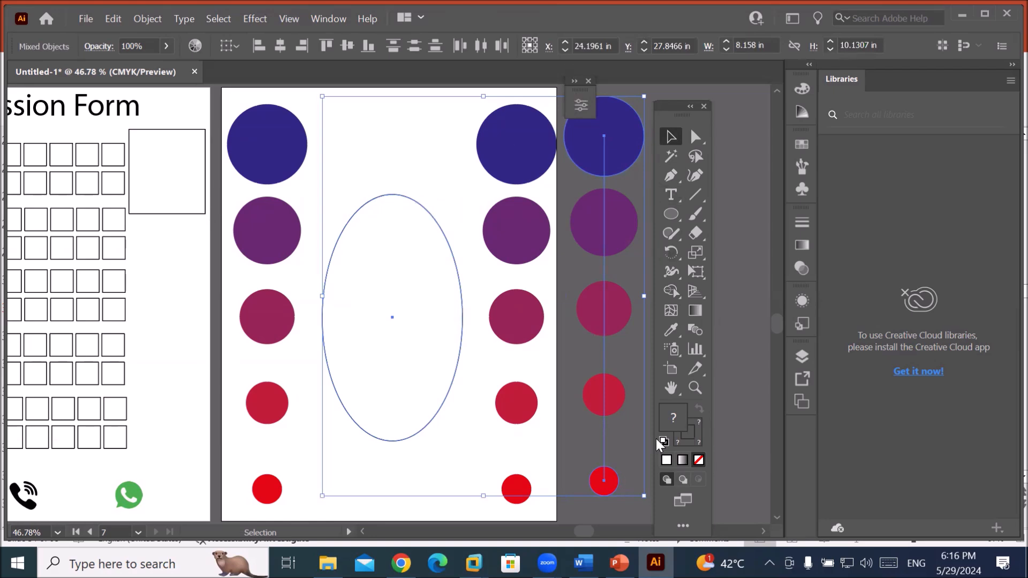
Use Object > Blend > Replace Spine so the circles follow the tall ellipse.
left_click(139, 19)
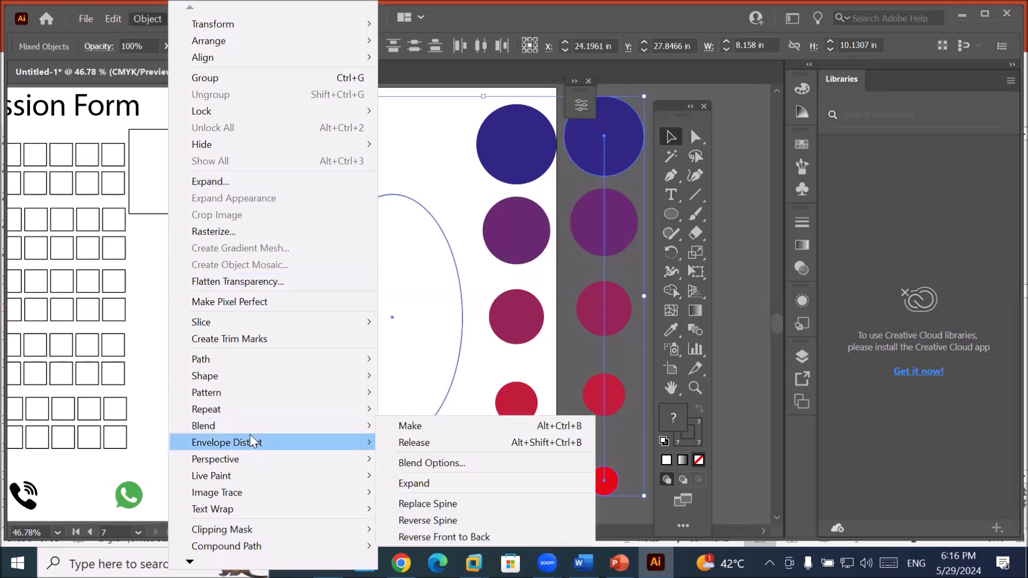
mouse_move(260, 426)
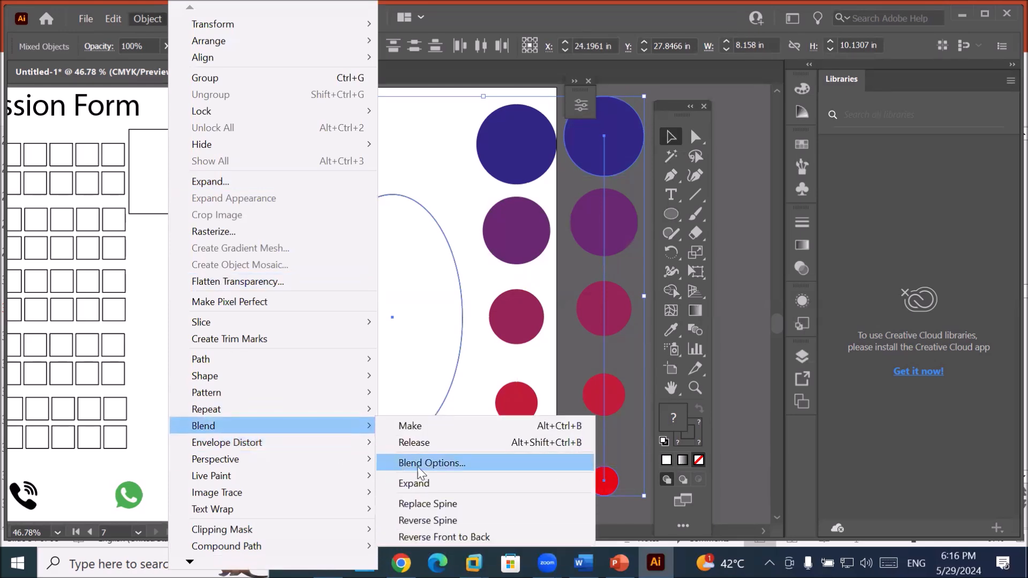
left_click(507, 503)
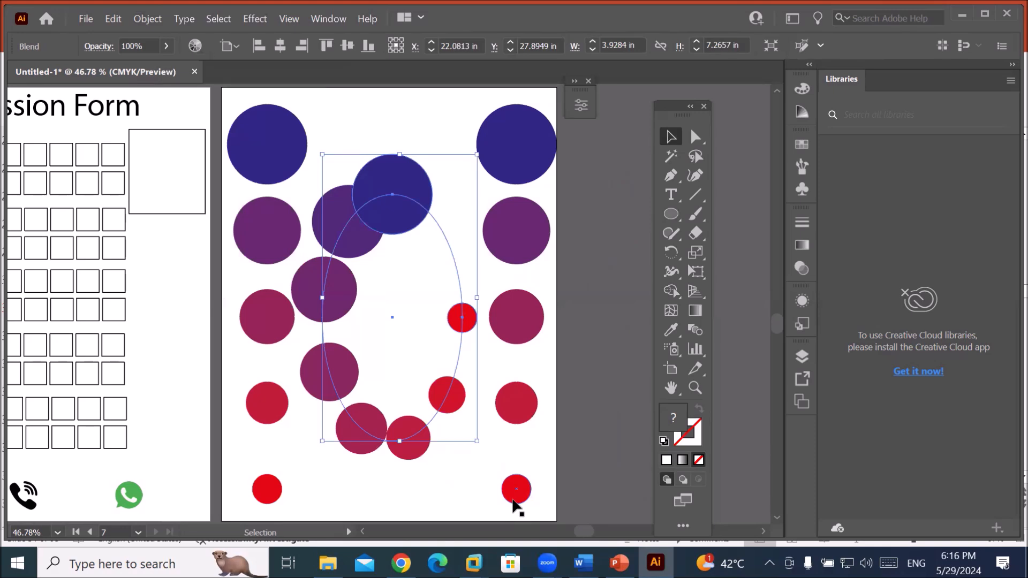
scroll(471, 236, "up", 6)
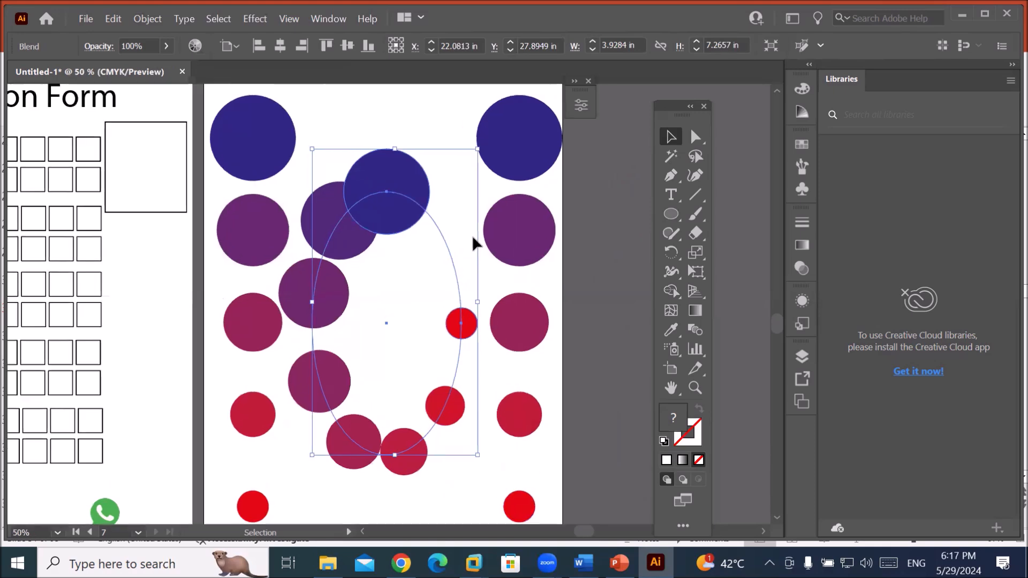
scroll(493, 232, "down", 5)
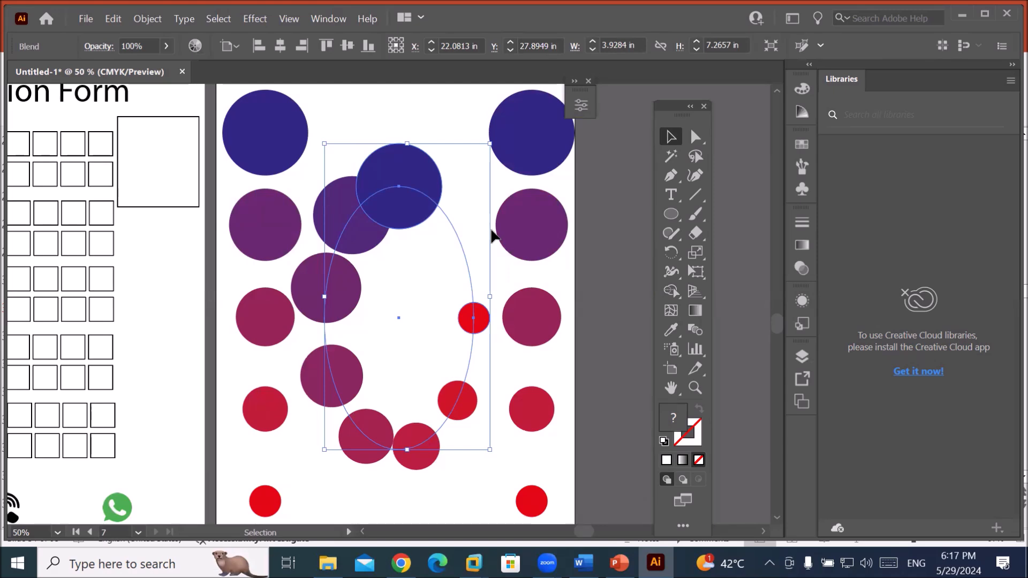
Direct-select the top blue end circle and move it slightly lower on the oval.
left_click(431, 118)
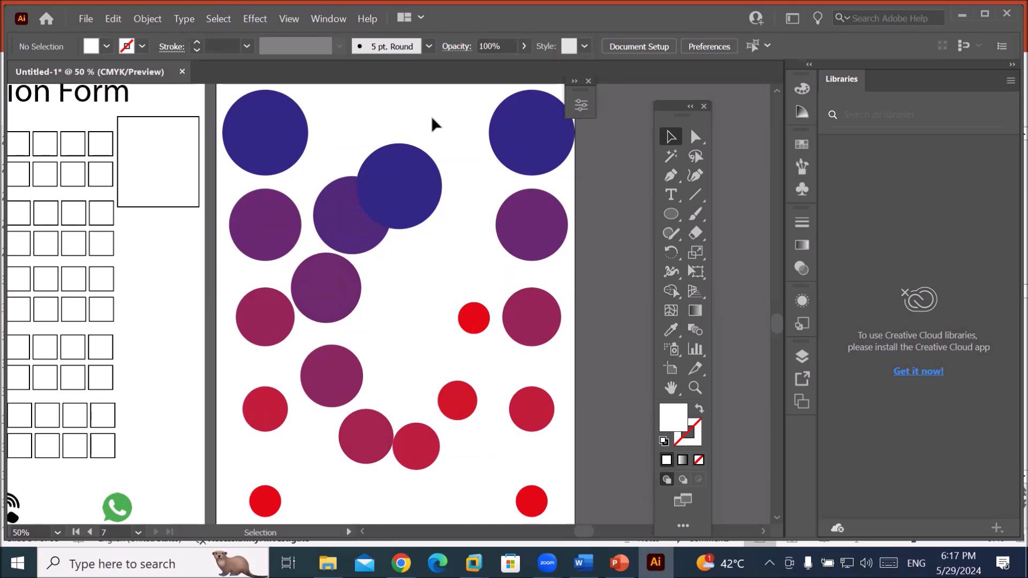
left_click(694, 138)
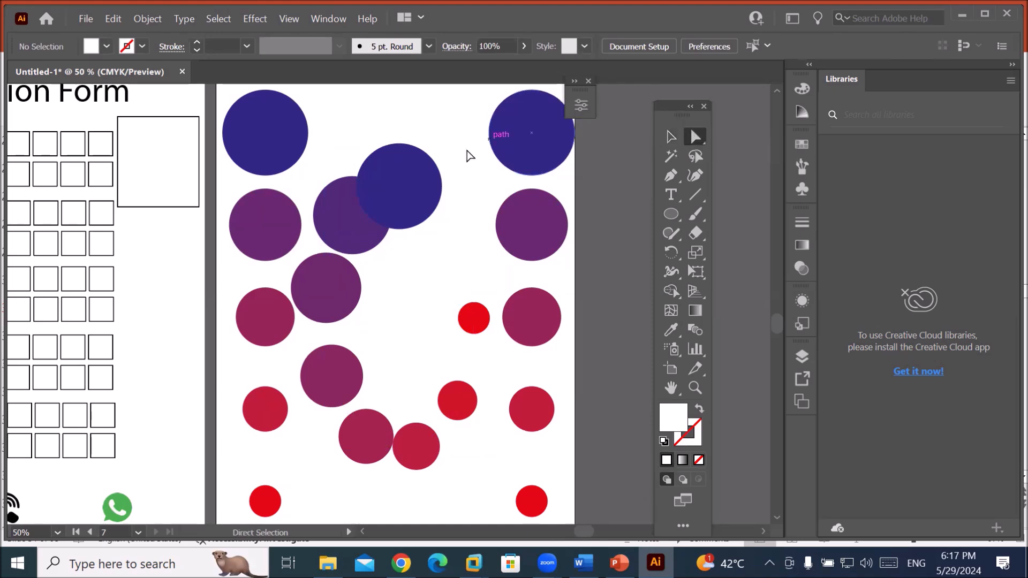
left_click(413, 178)
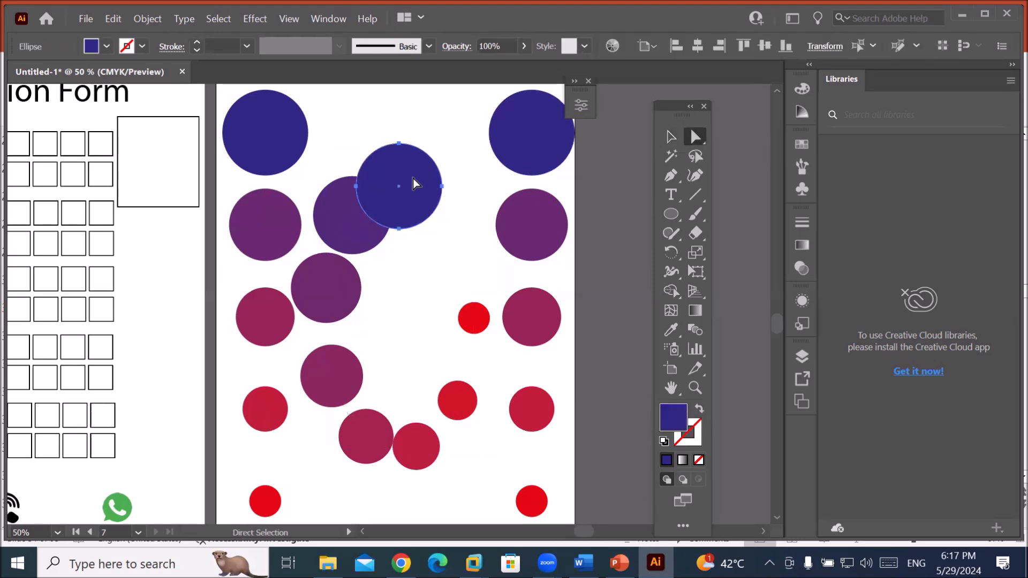
left_click(479, 321)
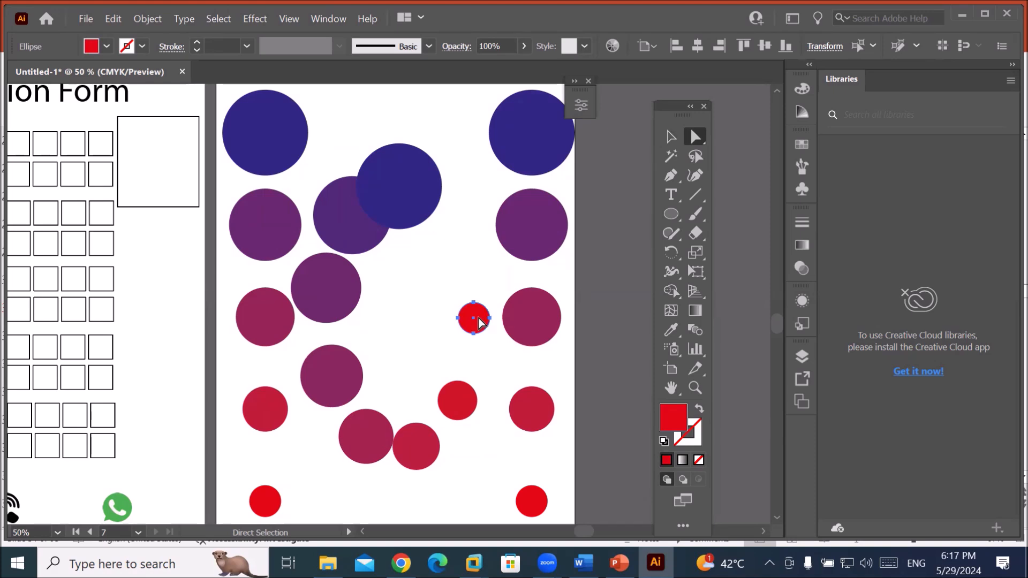
left_click(402, 168)
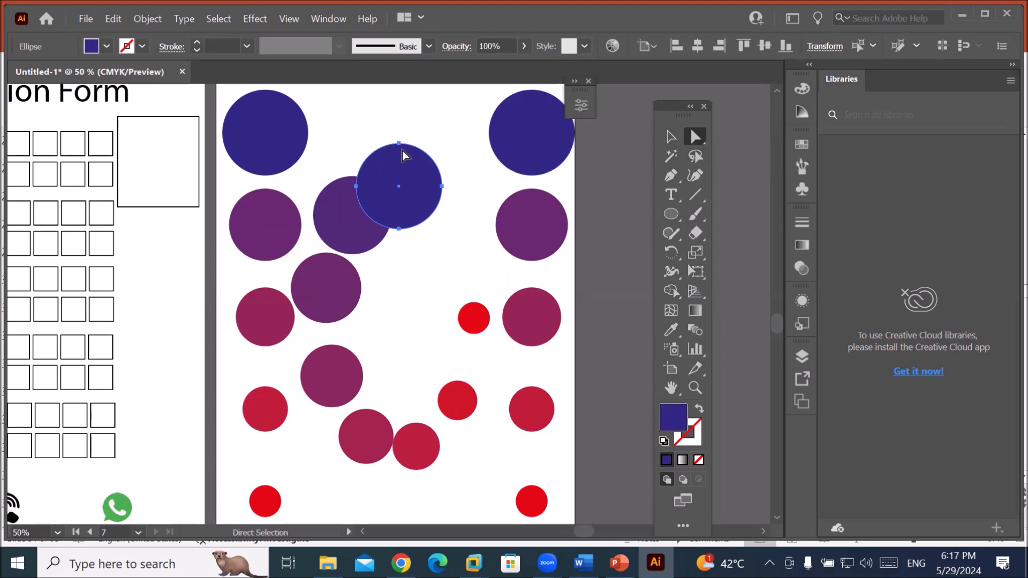
left_click_drag(400, 143, 424, 124)
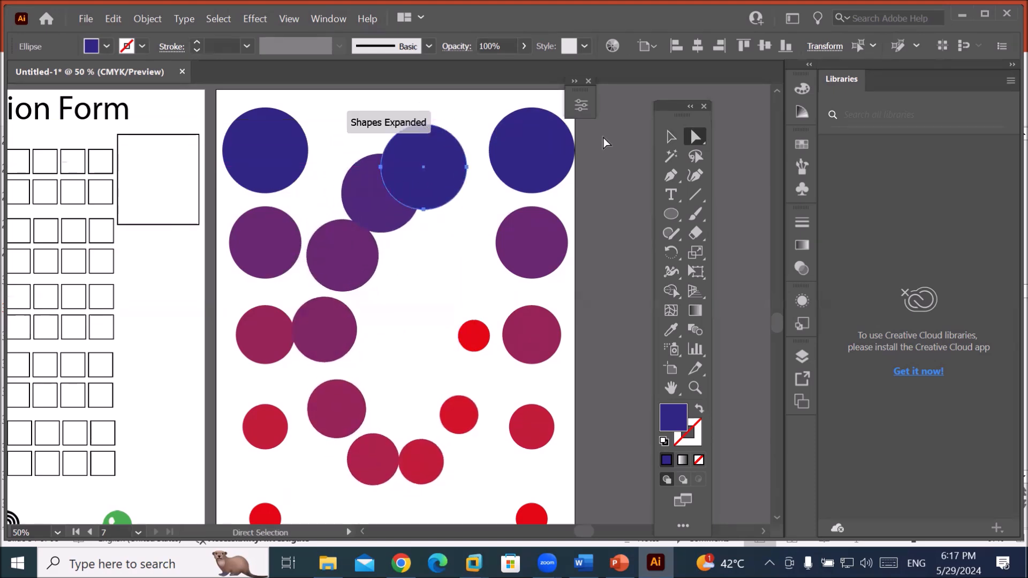
Scale the blue end circle down to 0.9 in wide and select the whole ring.
left_click(673, 135)
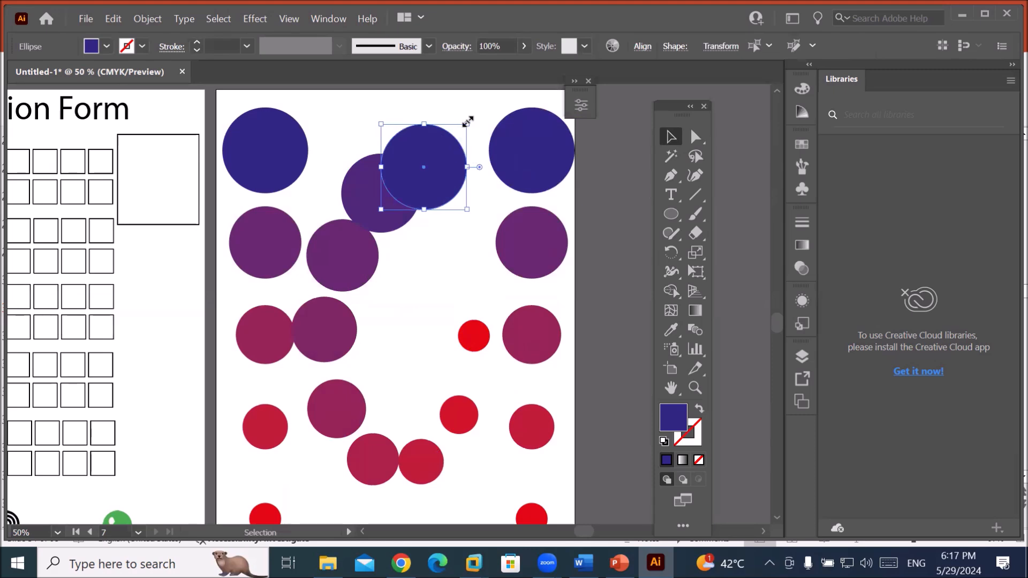
mouse_move(480, 168)
left_mouse_down()
mouse_move(475, 204)
mouse_move(482, 172)
mouse_move(476, 202)
mouse_move(494, 172)
mouse_move(472, 212)
mouse_move(481, 170)
left_mouse_up()
left_click_drag(469, 212, 460, 183)
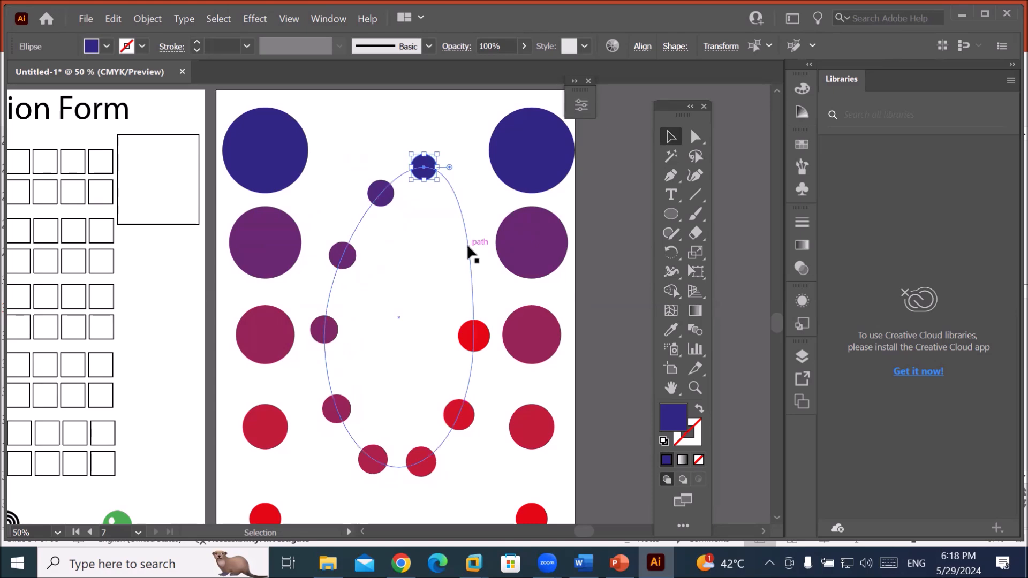
left_click(468, 247)
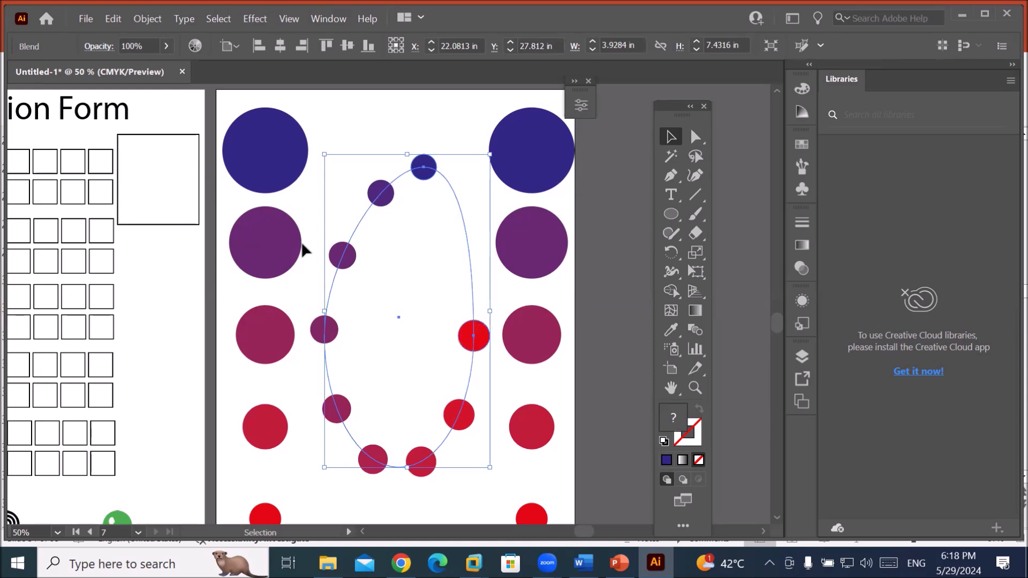
Open Blend Options for the oval blend and move the dialog off the artwork.
left_click(142, 20)
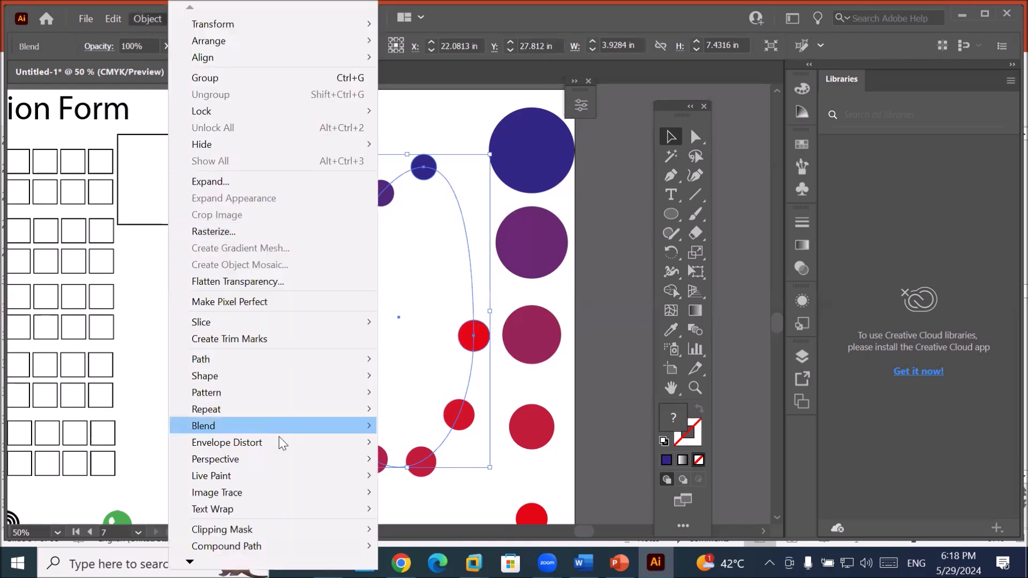
mouse_move(287, 475)
mouse_move(307, 428)
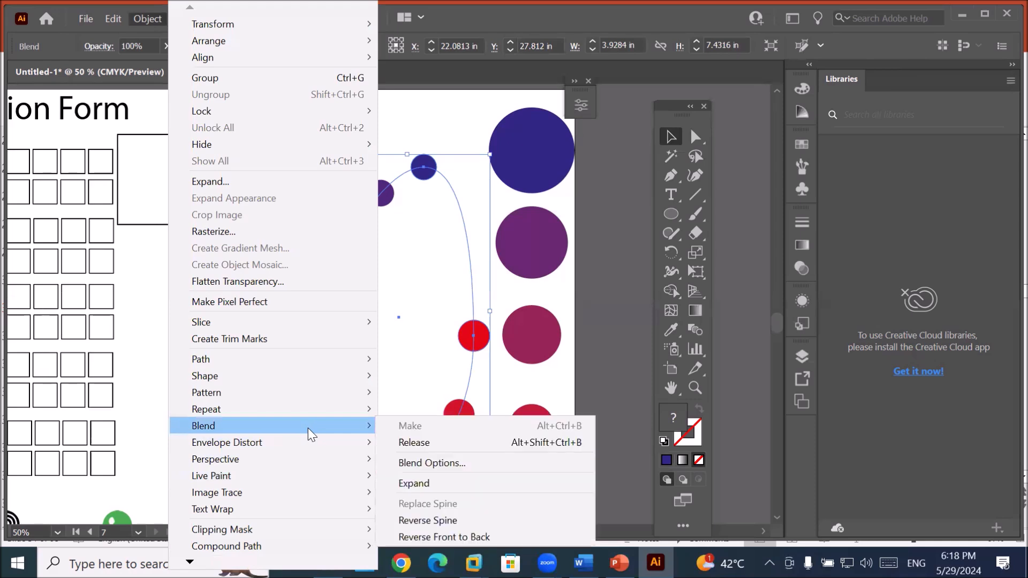
left_click(426, 464)
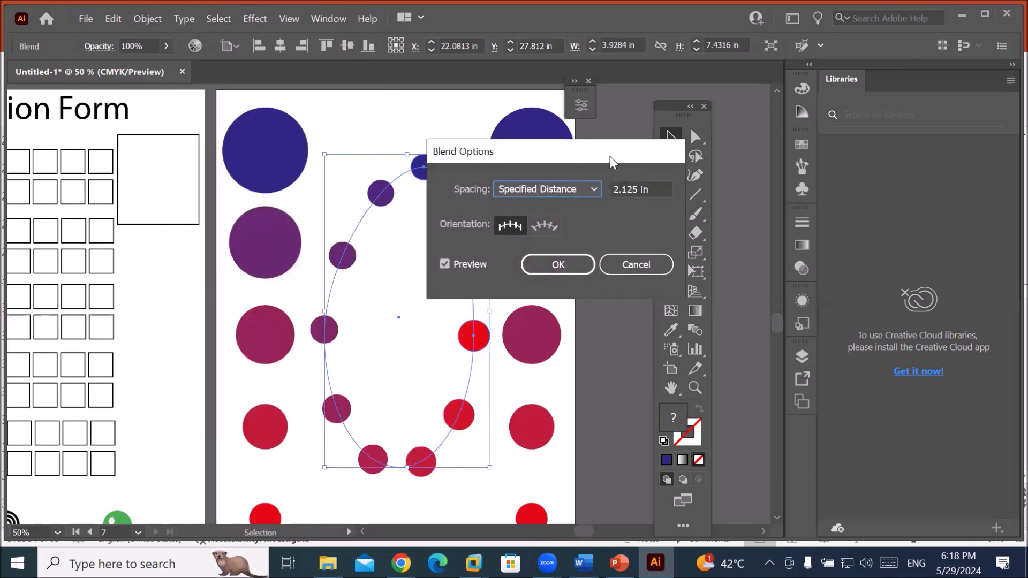
left_click_drag(609, 156, 654, 144)
Set the spacing to Specified Steps, try values from 1 to 28, and settle on 12.
left_click(610, 176)
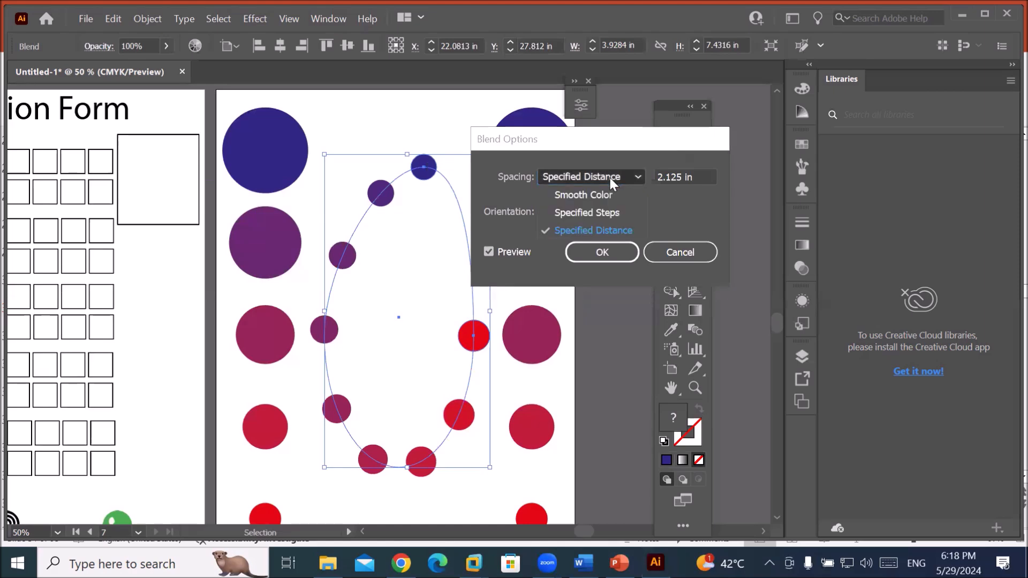
left_click(599, 212)
type("13")
key("Tab")
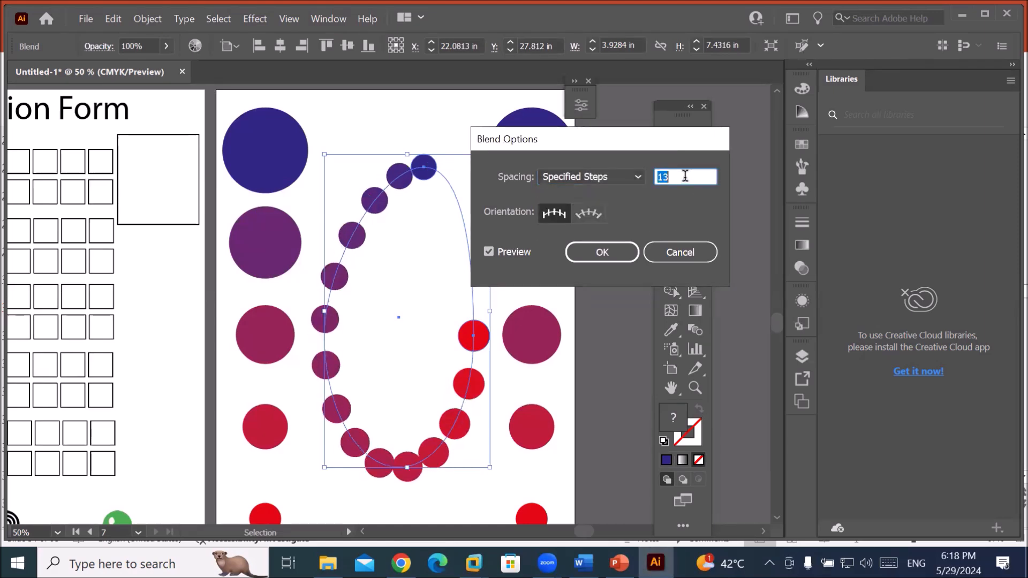
key("Up")
key("Up")
key("Up")
key("Up")
key("Up")
key("Up")
key("Up")
key("Up")
key("Up")
key("Up")
key("Up")
key("Up")
key("Up")
key("Up")
key("Up")
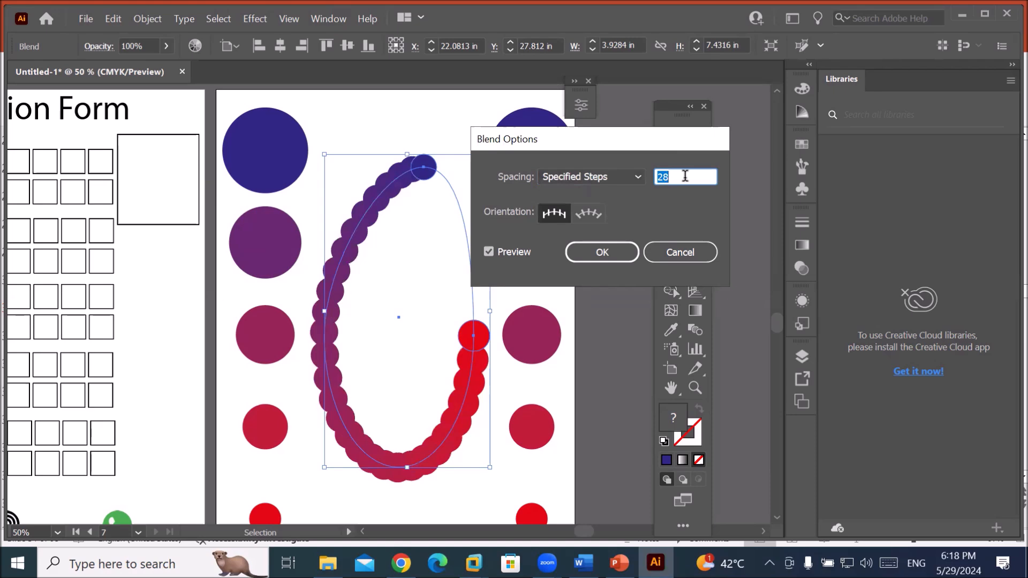
key("Down")
key("Down")
key("Down")
key("Down")
key("Down")
key("Down")
key("Down")
key("Down")
key("Down")
key("Down")
key("Down")
key("Down")
key("Down")
key("Down")
key("Down")
key("Down")
key("Down")
key("Down")
key("Down")
key("Down")
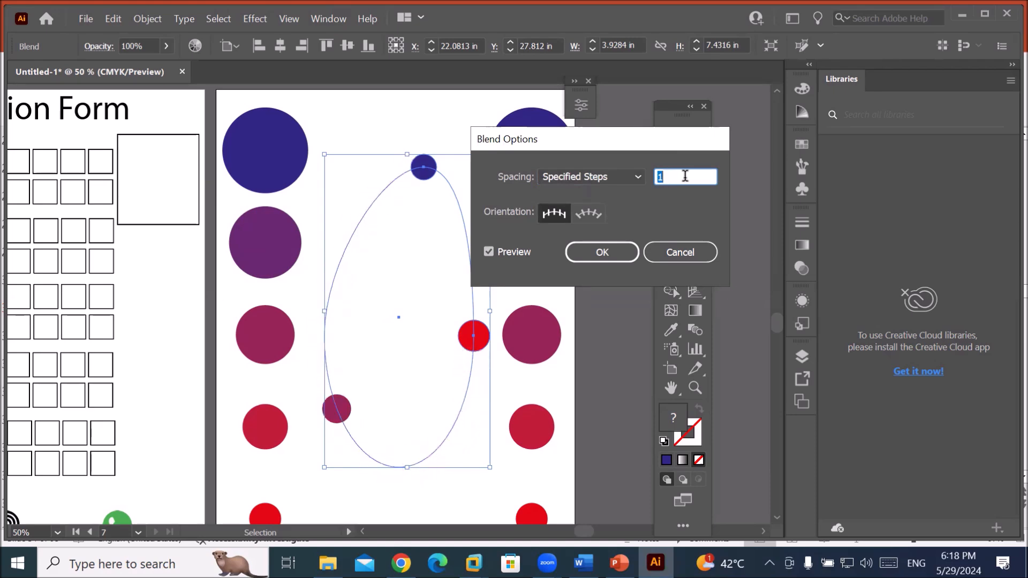
key("Up")
key("Up")
key("Up")
key("Up")
key("Up")
key("Up")
key("Up")
key("Up")
key("Up")
key("Up")
key("Up")
key("Up")
key("Up")
key("Up")
key("Up")
key("Up")
key("Up")
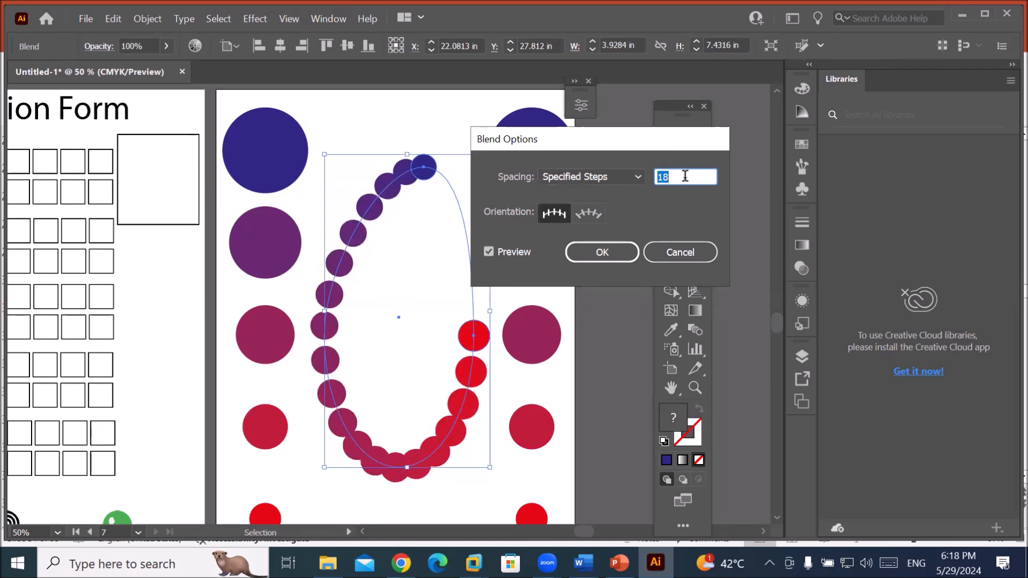
key("Down")
key("Down")
key("Down")
key("Down")
key("Down")
key("Down")
key("Down")
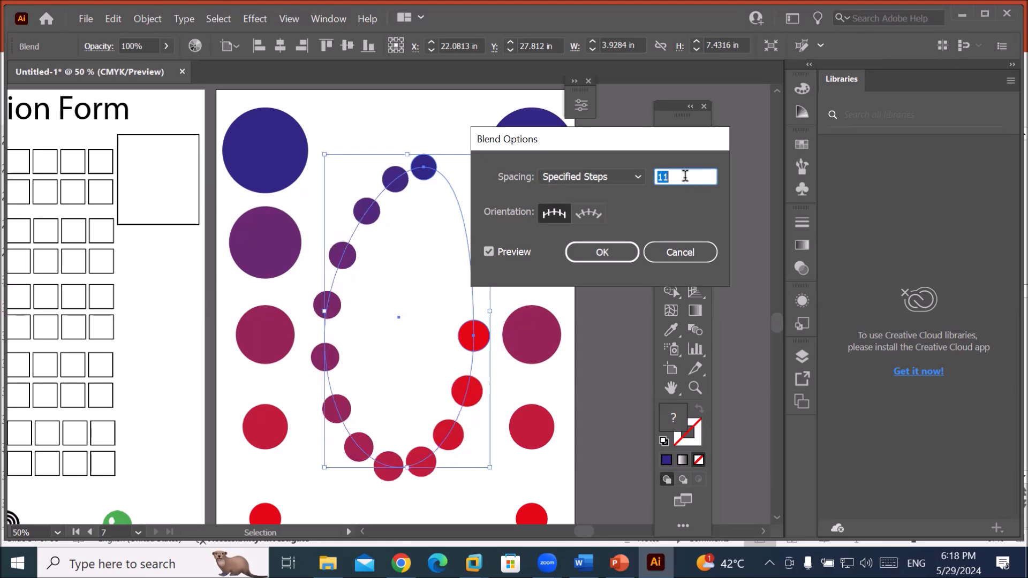
key("Down")
key("Down")
key("Down")
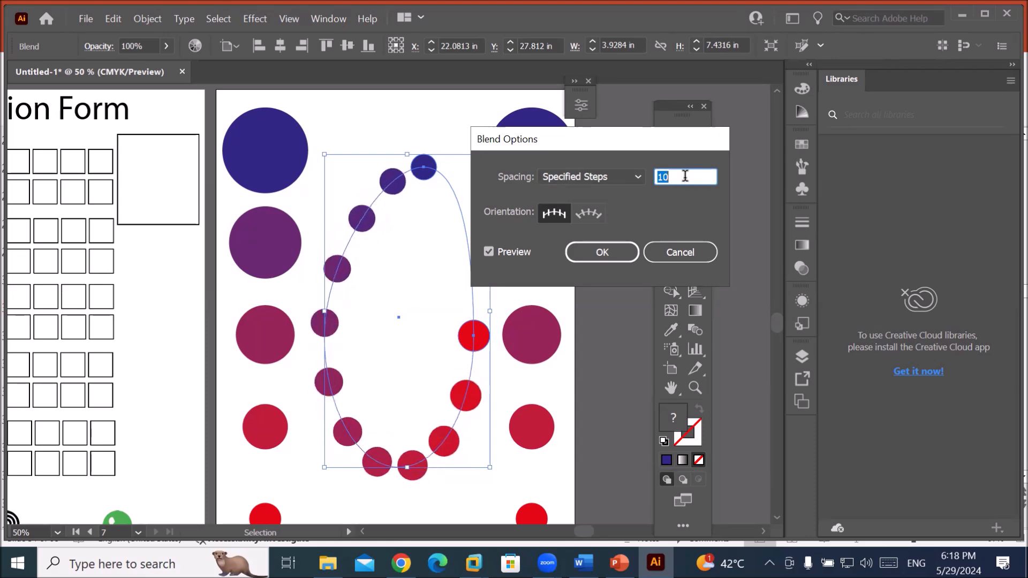
key("Up")
key("Up")
key("Up")
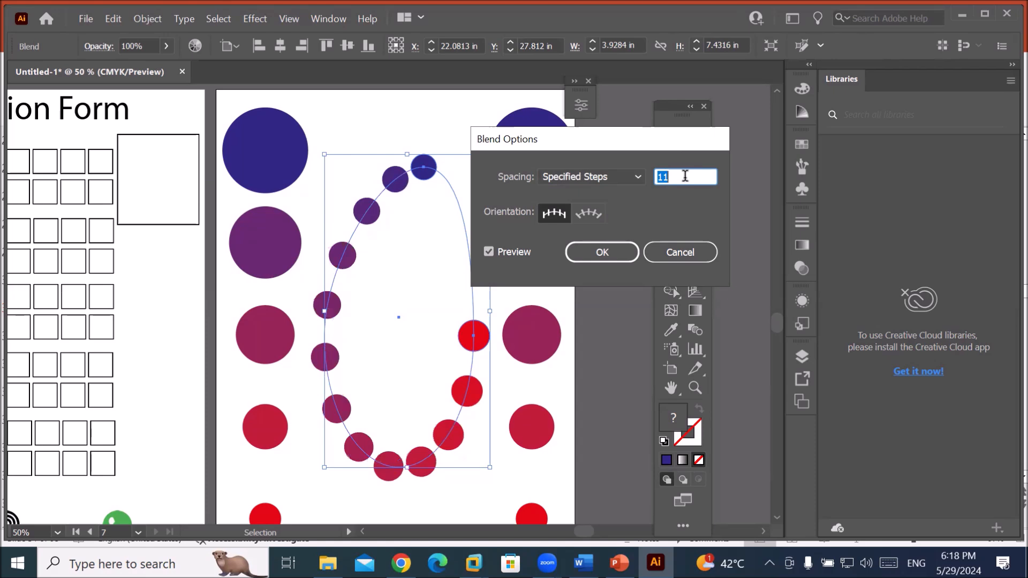
key("Up")
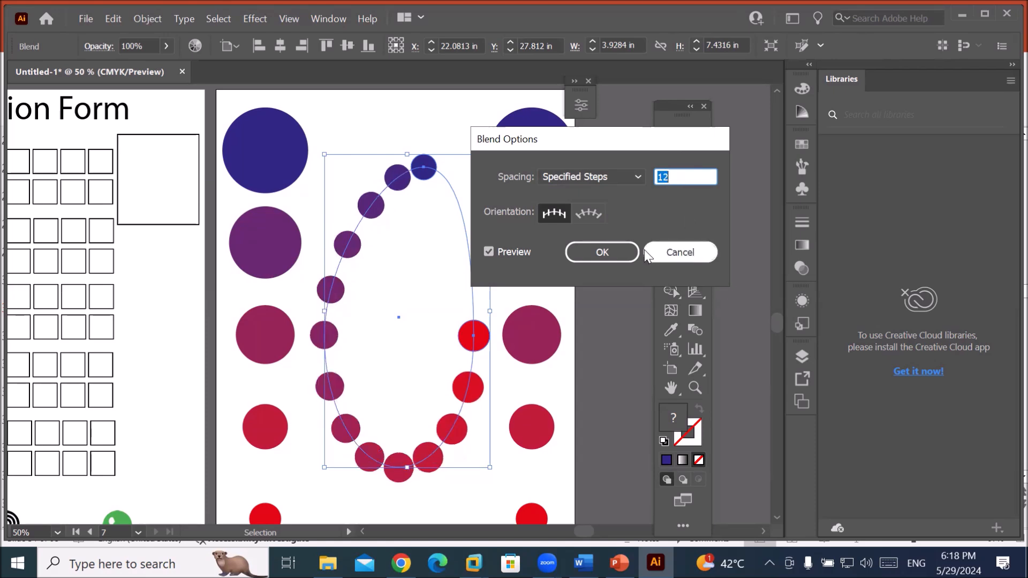
left_click(622, 251)
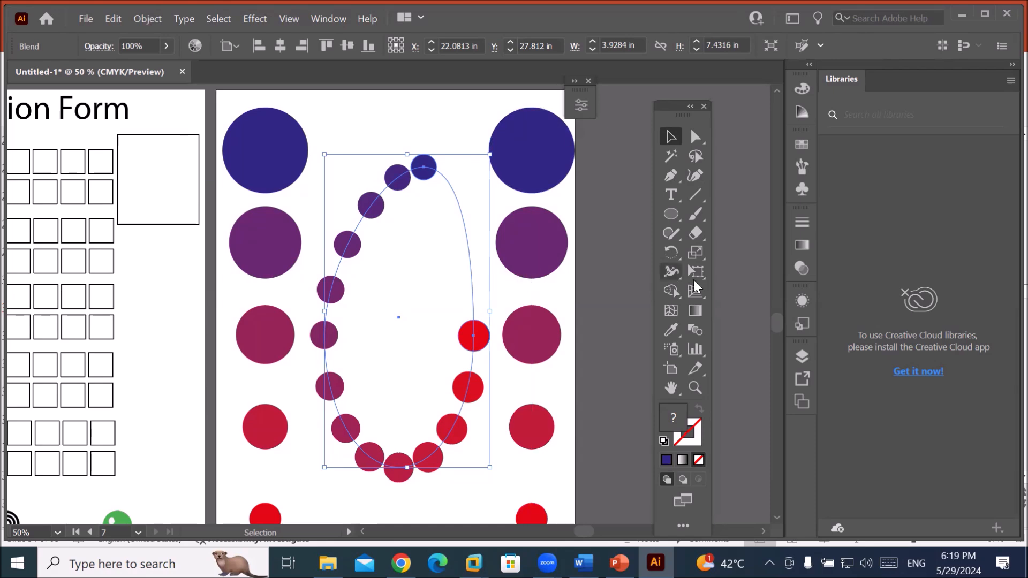
Take the Scissors tool from the Eraser group and make a trial cut at the red circle, then undo it.
left_click(697, 236)
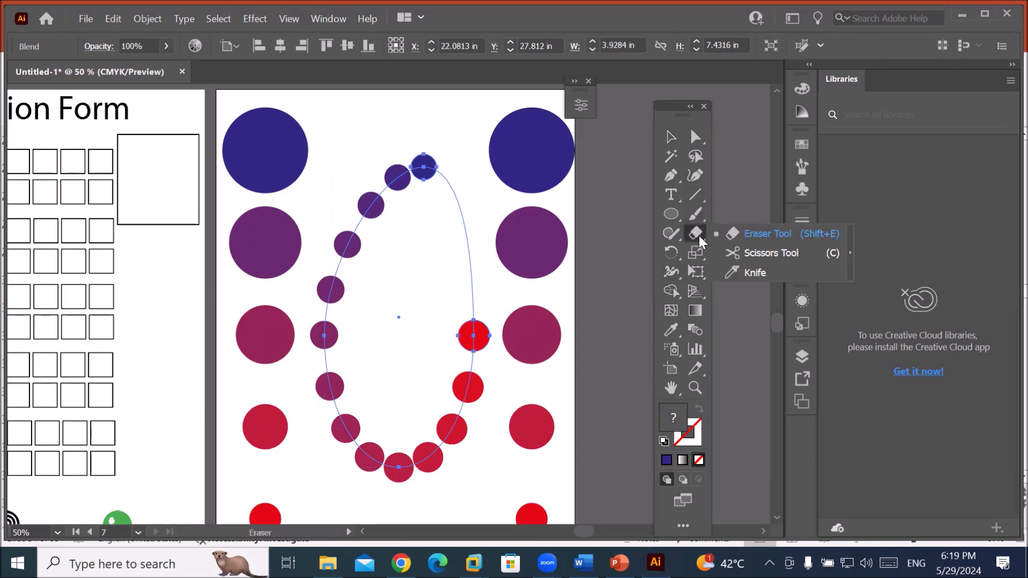
left_click(749, 252)
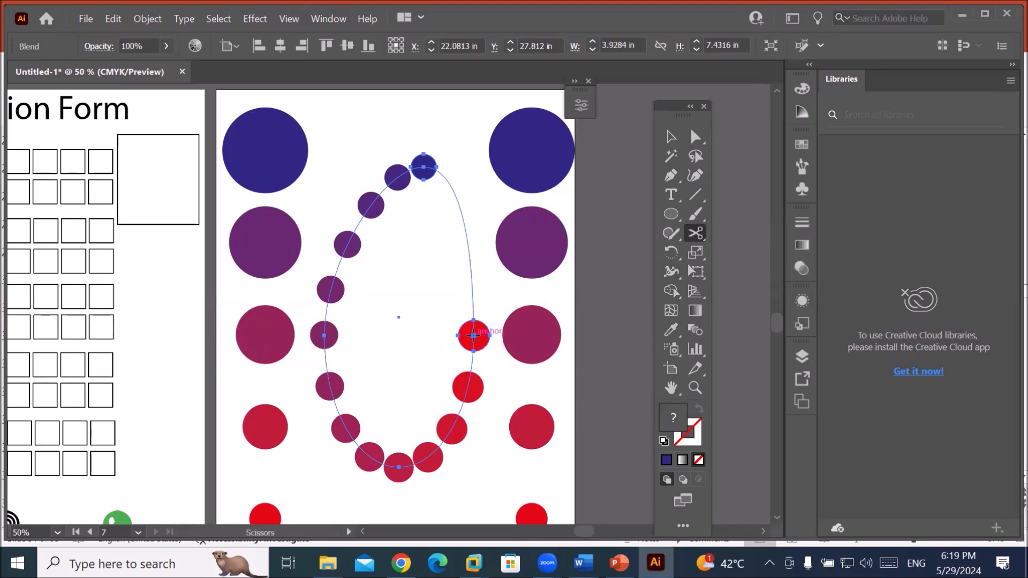
scroll(485, 355, "up", 4)
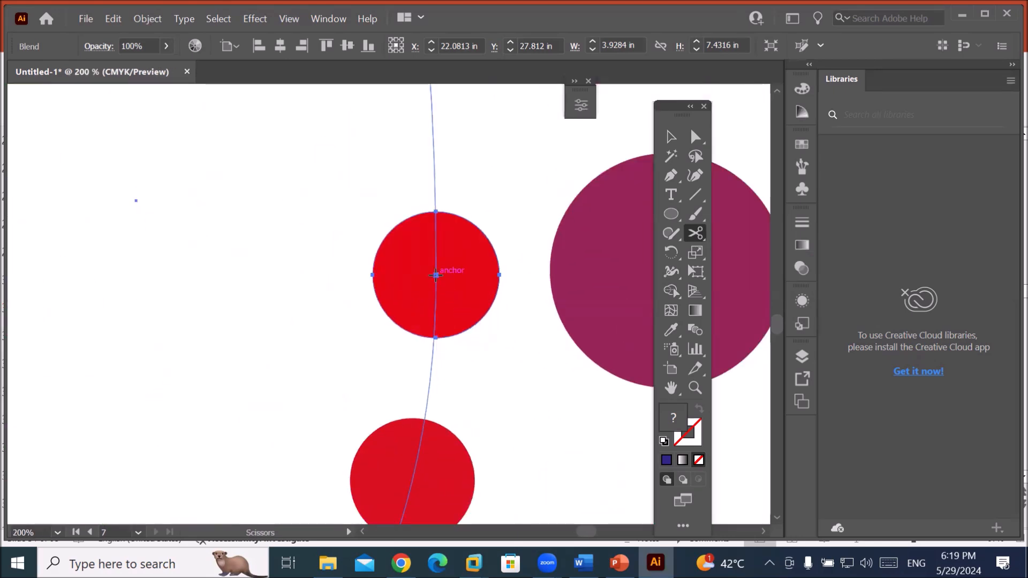
left_click(435, 276)
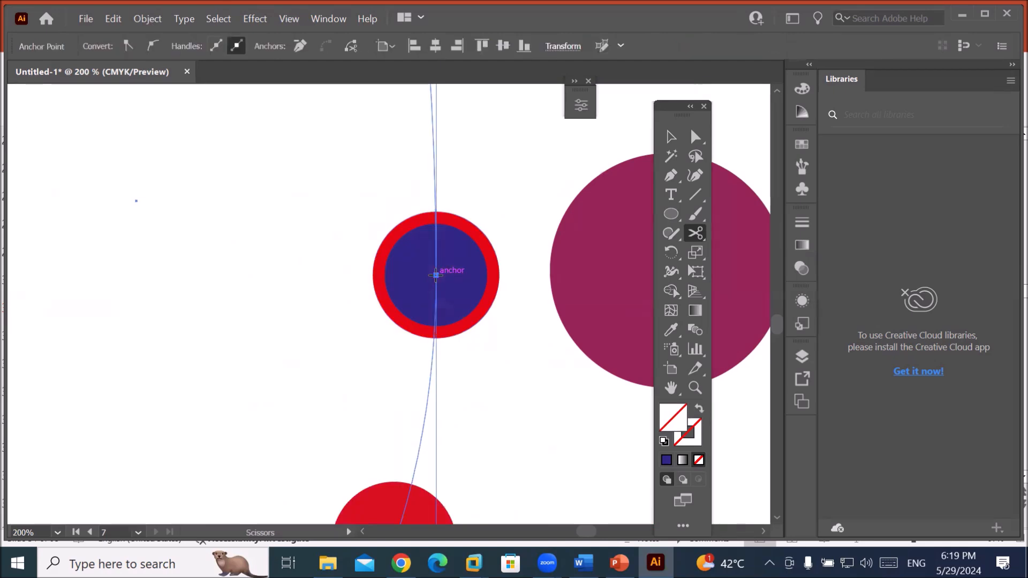
key("ctrl+z")
scroll(435, 275, "down", 1)
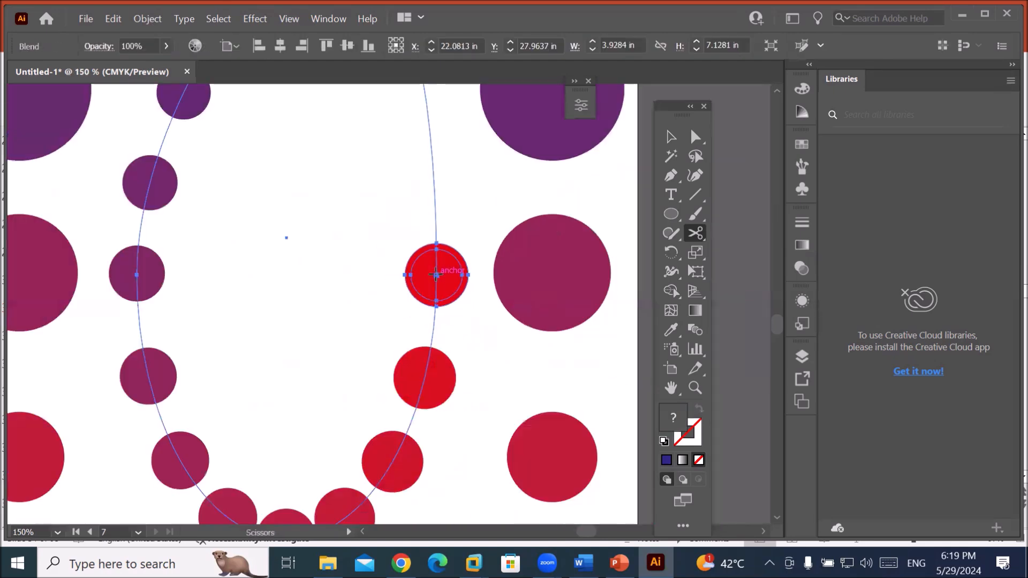
scroll(435, 275, "down", 4)
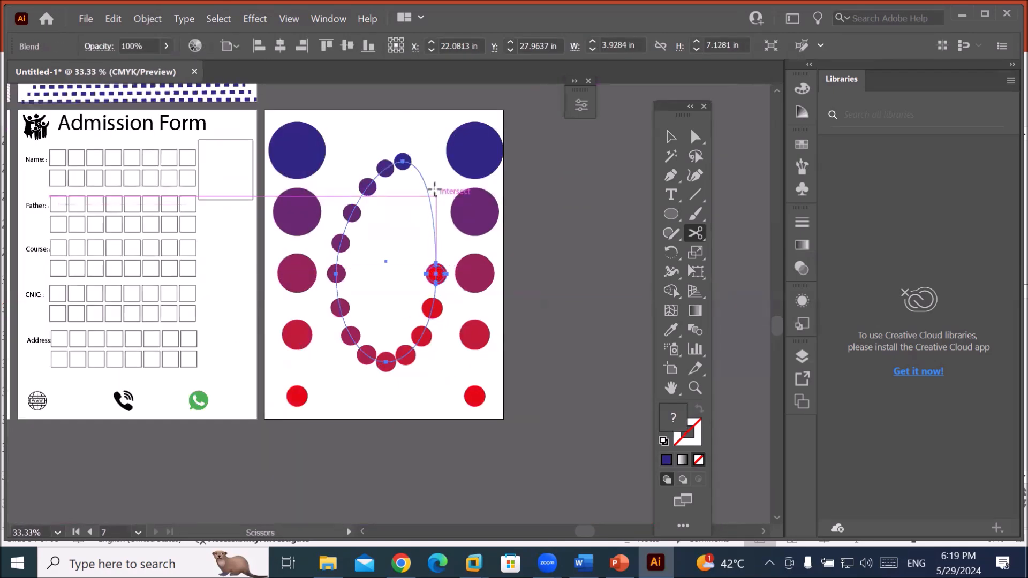
scroll(427, 164, "up", 1)
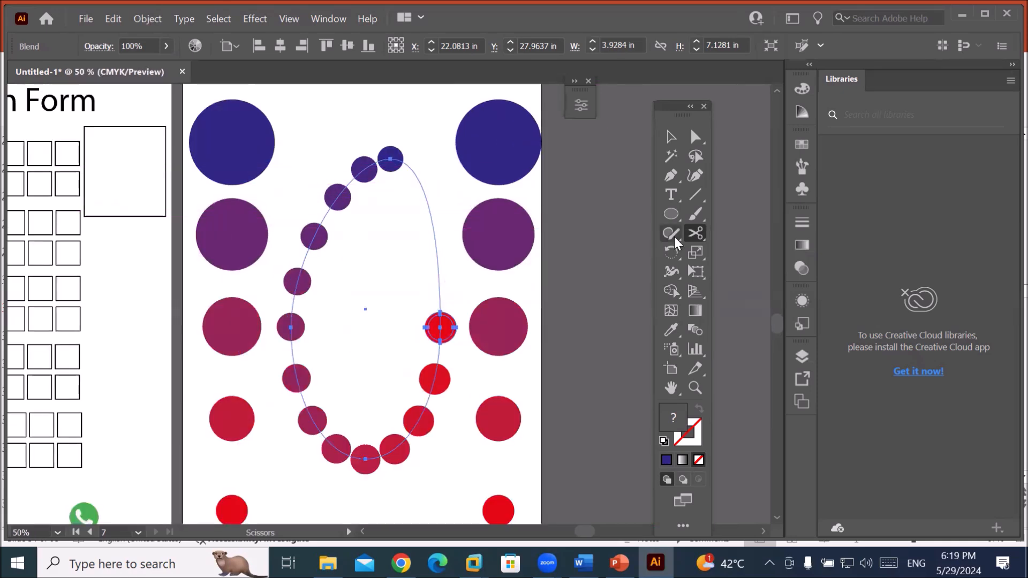
Reselect the oval blend and cut its spine just above the red circle.
left_click(693, 232)
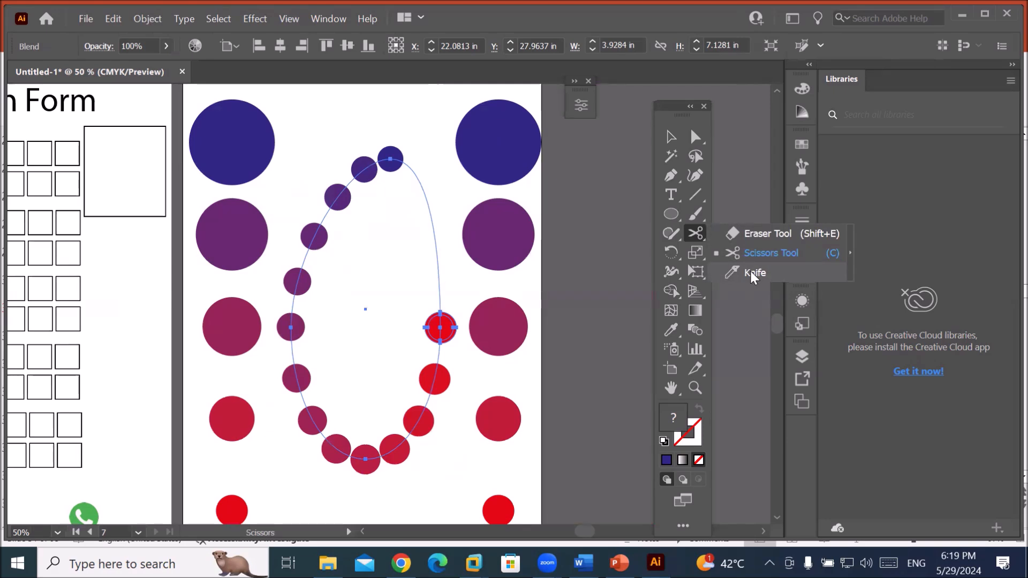
left_click(671, 137)
left_click(402, 116)
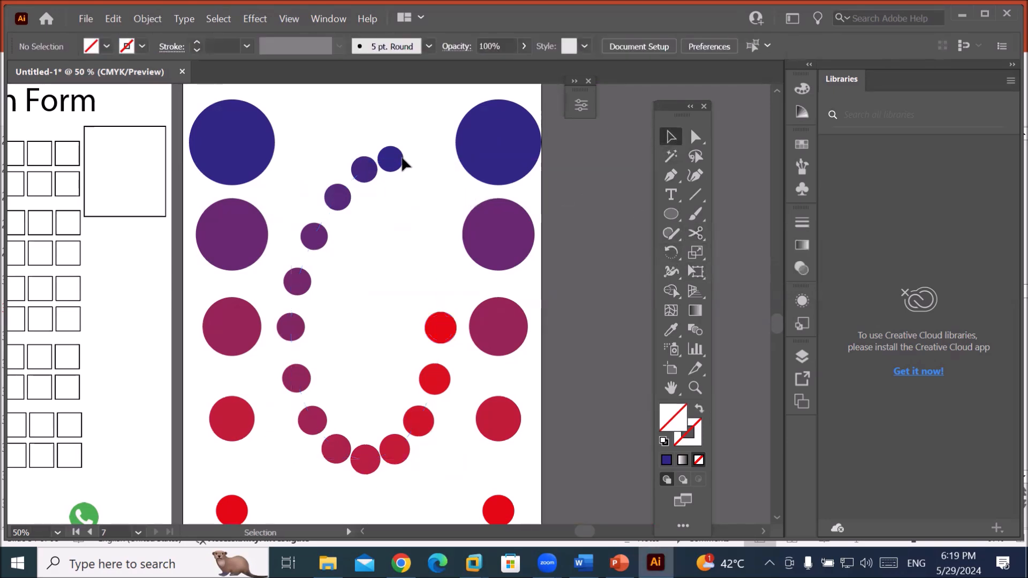
left_click(392, 158)
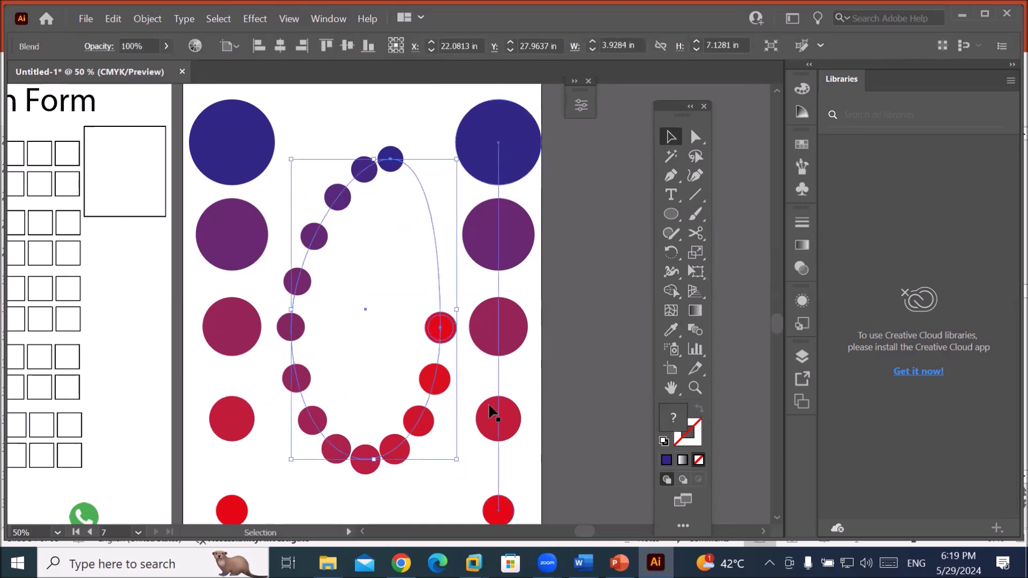
scroll(444, 347, "up", 2)
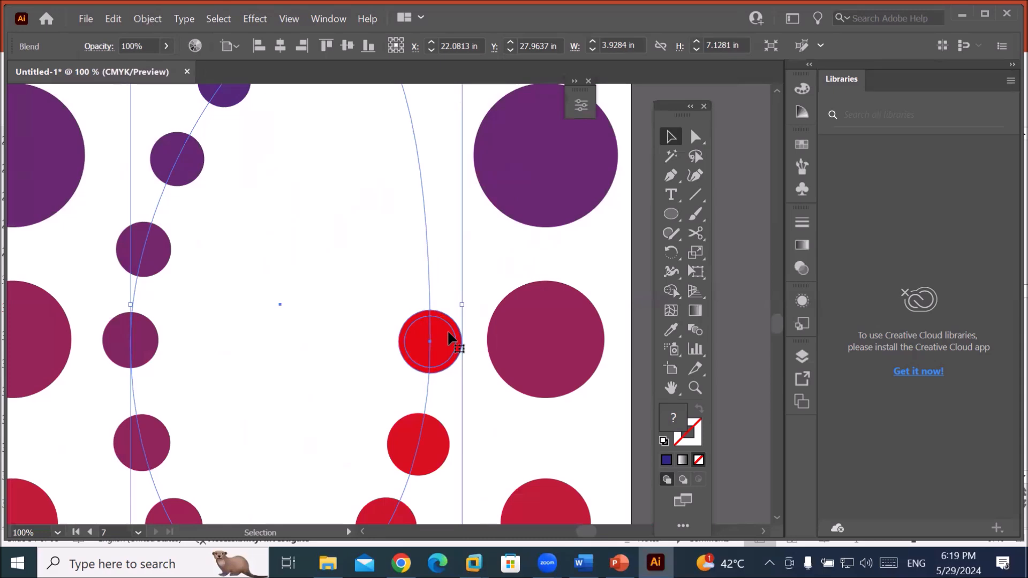
left_click(696, 233)
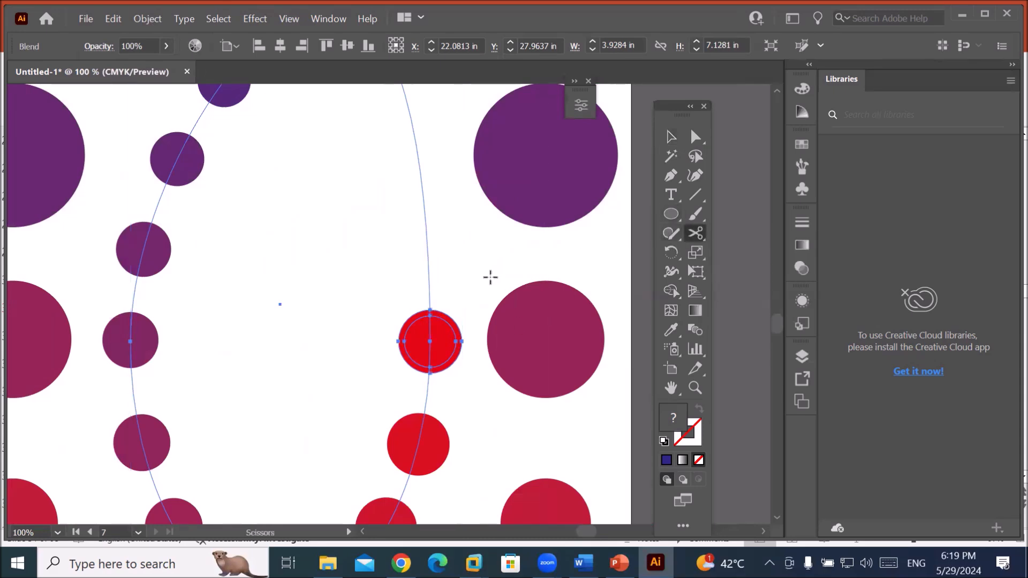
left_click(430, 294)
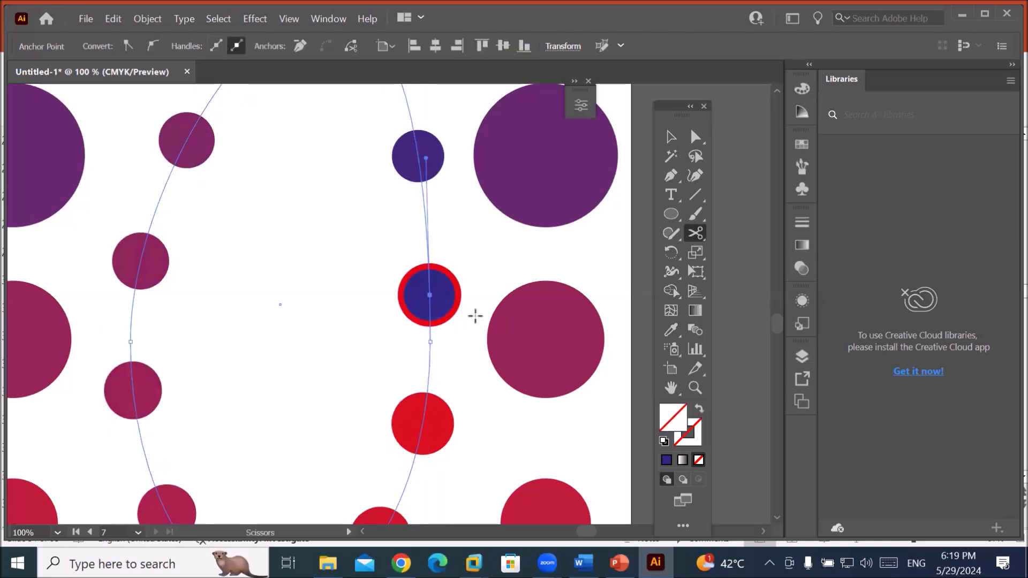
scroll(475, 316, "down", 2)
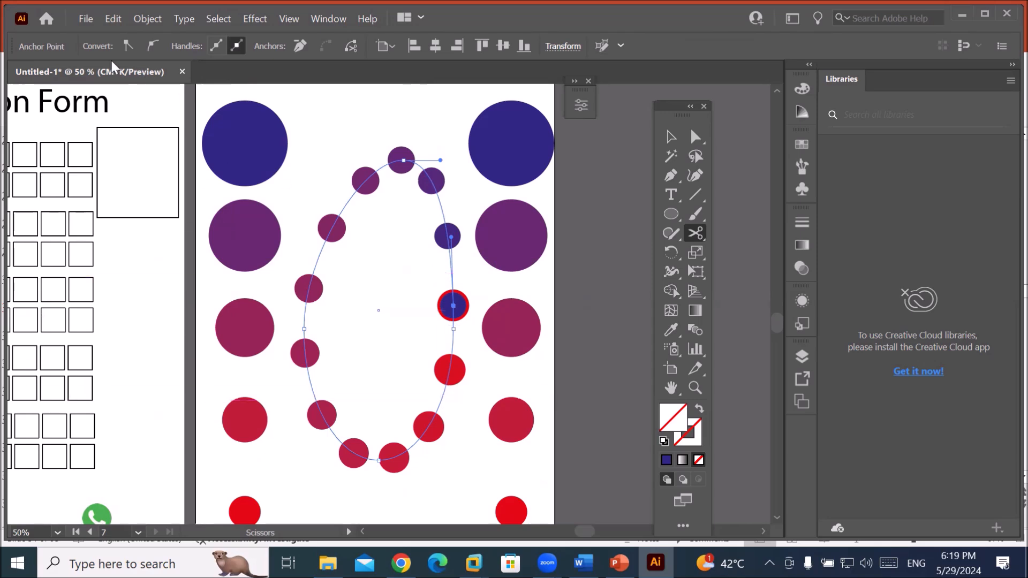
Set the oval blend to 24 specified steps in Blend Options.
left_click(146, 19)
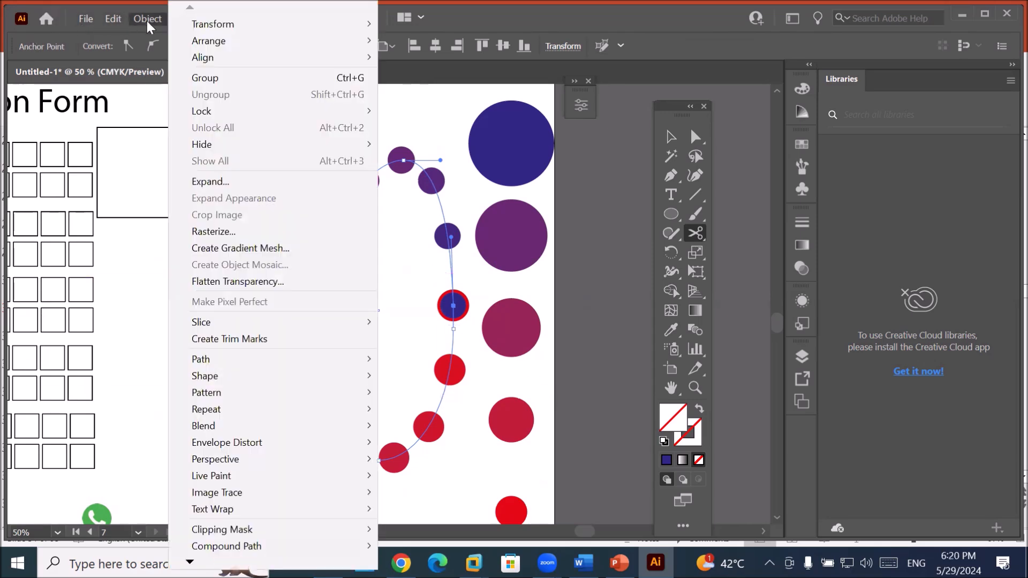
mouse_move(214, 357)
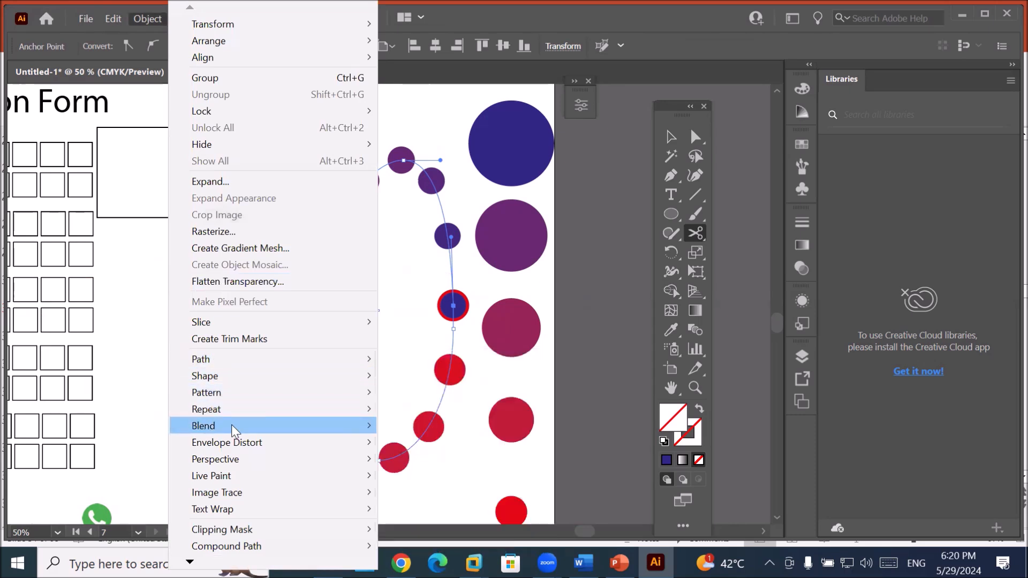
mouse_move(233, 426)
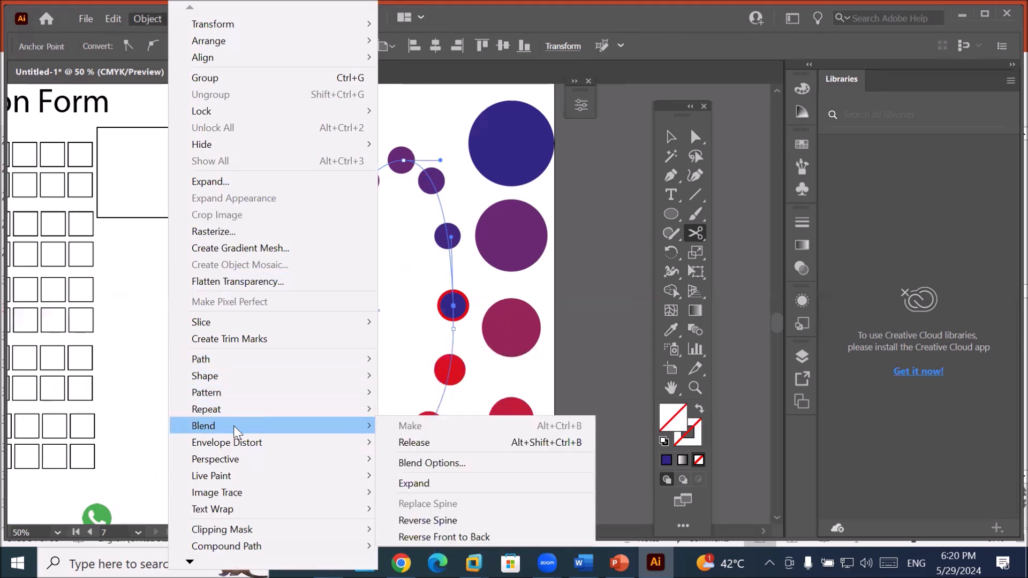
left_click(445, 464)
left_click(684, 178)
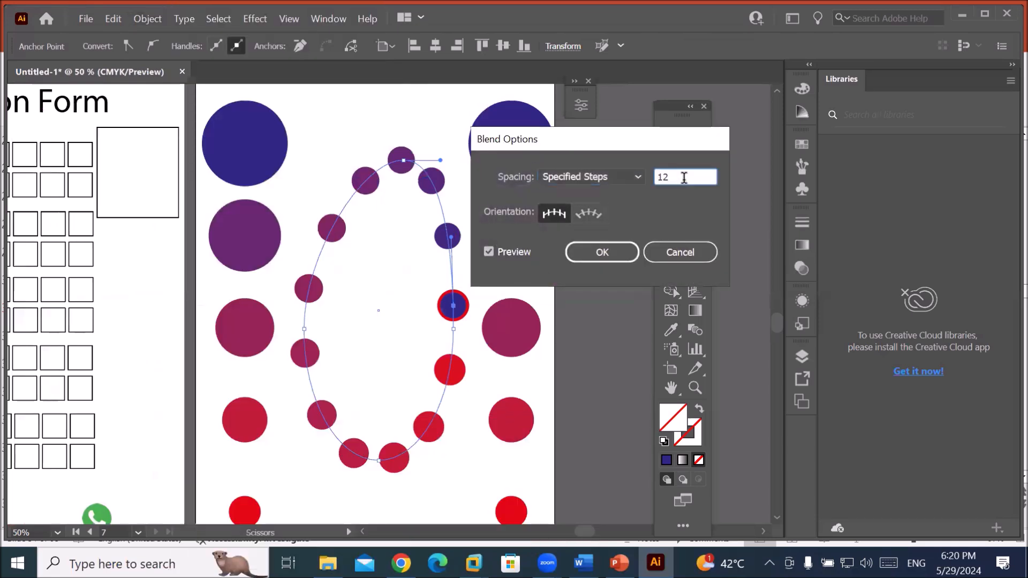
key("Up")
key("Up")
key("Up")
key("Up")
key("Up")
key("Up")
key("Up")
key("Up")
key("Up")
key("Up")
key("Up")
key("Up")
key("Up")
key("Up")
key("Up")
key("Up")
key("Up")
key("Up")
key("Up")
key("Up")
key("Up")
key("Up")
key("Up")
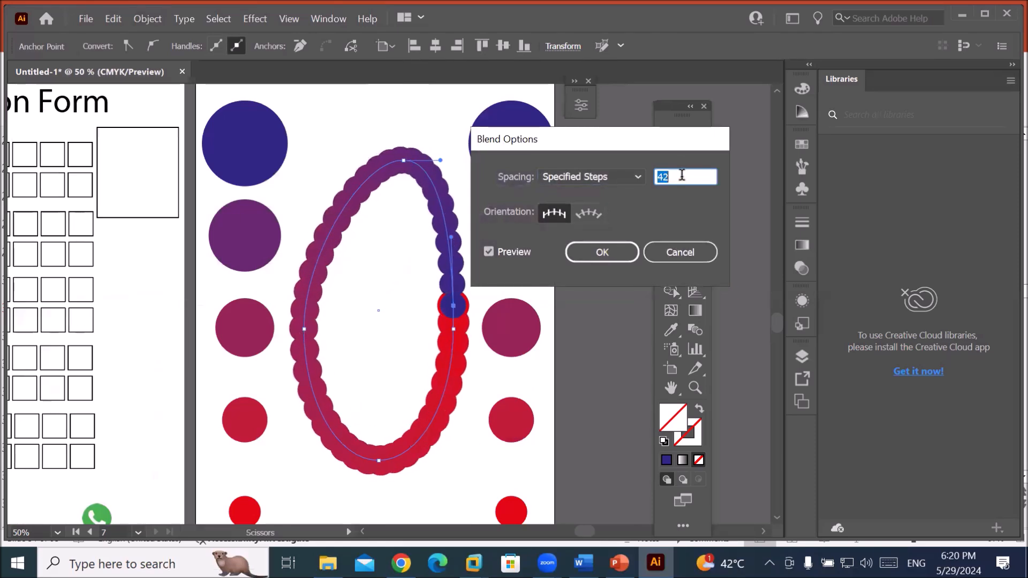
key("Up")
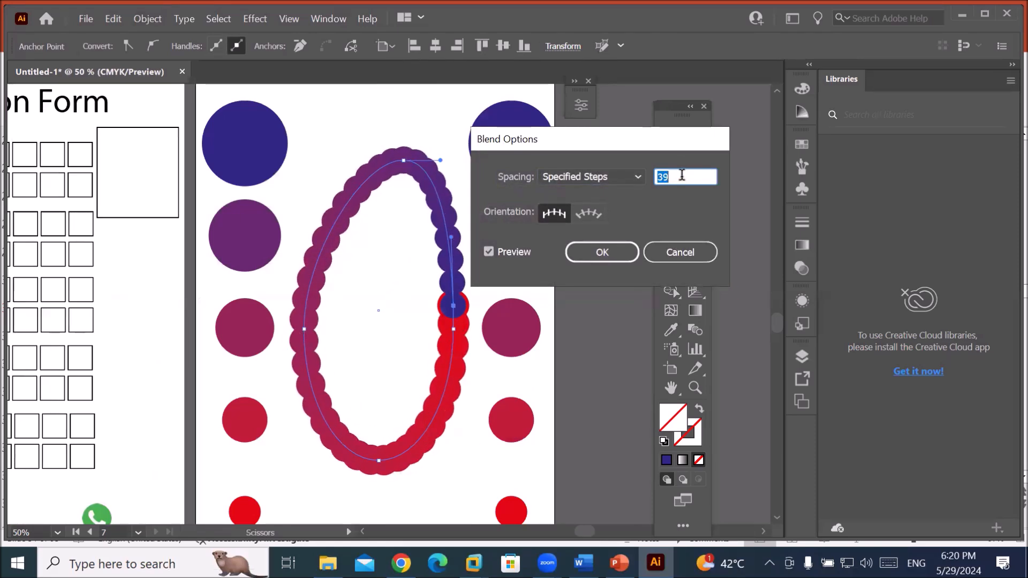
key("Down")
key("Down")
key("Down")
key("Down")
key("Down")
key("Down")
key("Down")
key("Down")
key("Down")
key("Down")
key("Down")
key("Down")
key("Down")
key("Down")
key("Down")
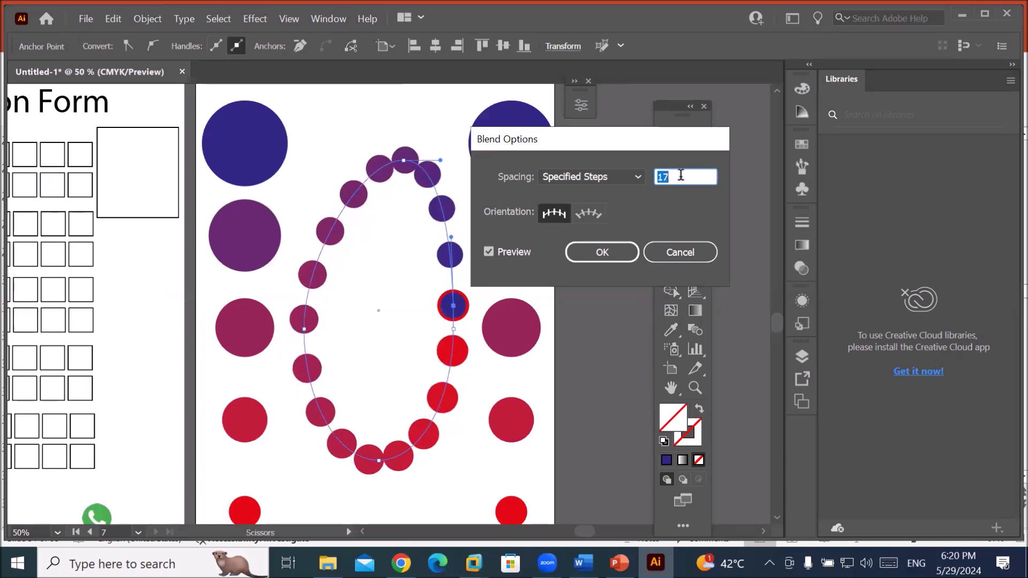
left_click(615, 252)
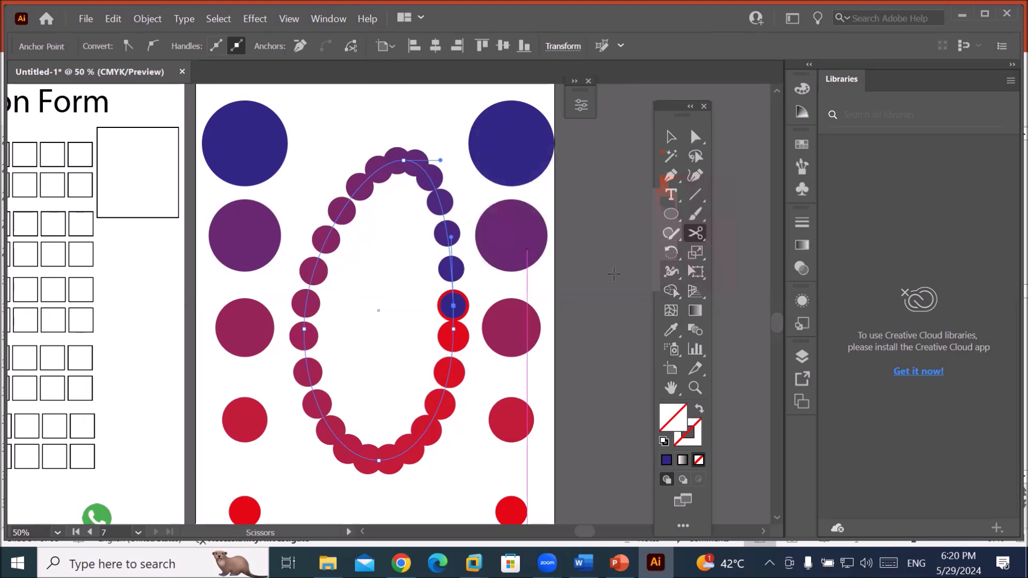
left_click(671, 137)
Deselect the blend and add a new blank Artboard 8 beside the circle-ring artboard.
left_click(349, 509)
key("space")
left_click_drag(351, 503, 482, 356)
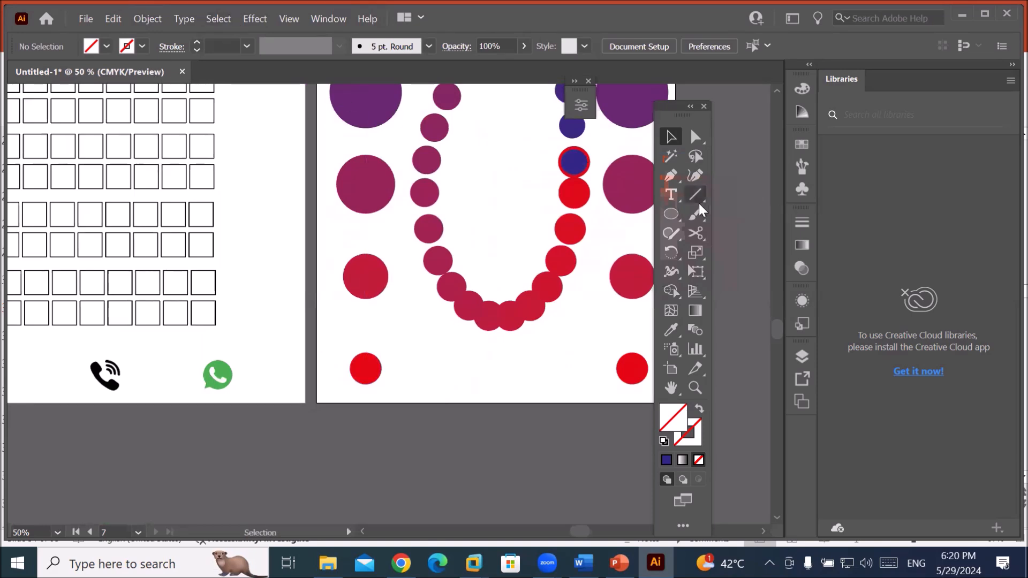
left_click(669, 369)
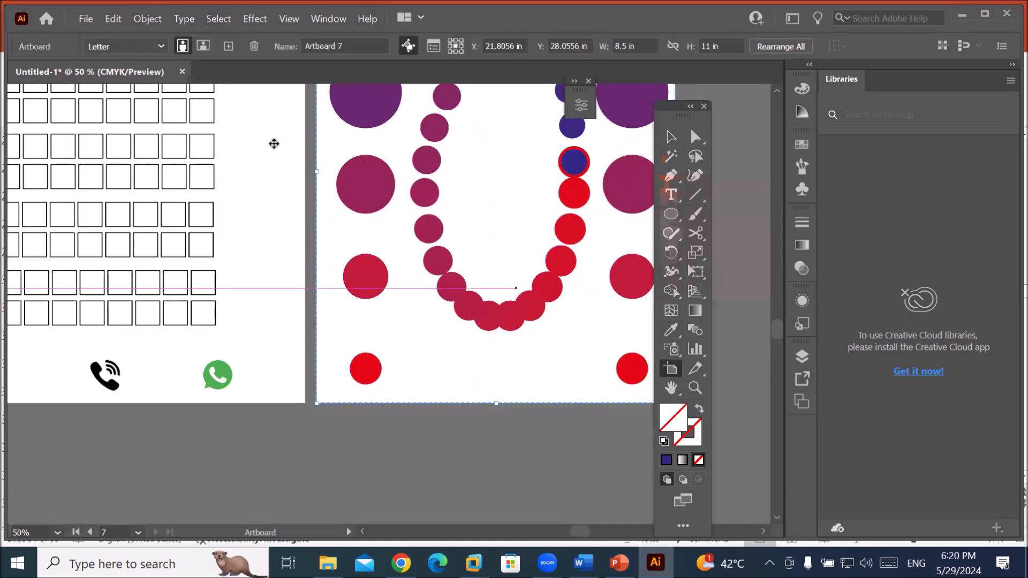
left_click(231, 47)
scroll(382, 205, "up", 1)
scroll(382, 205, "down", 2)
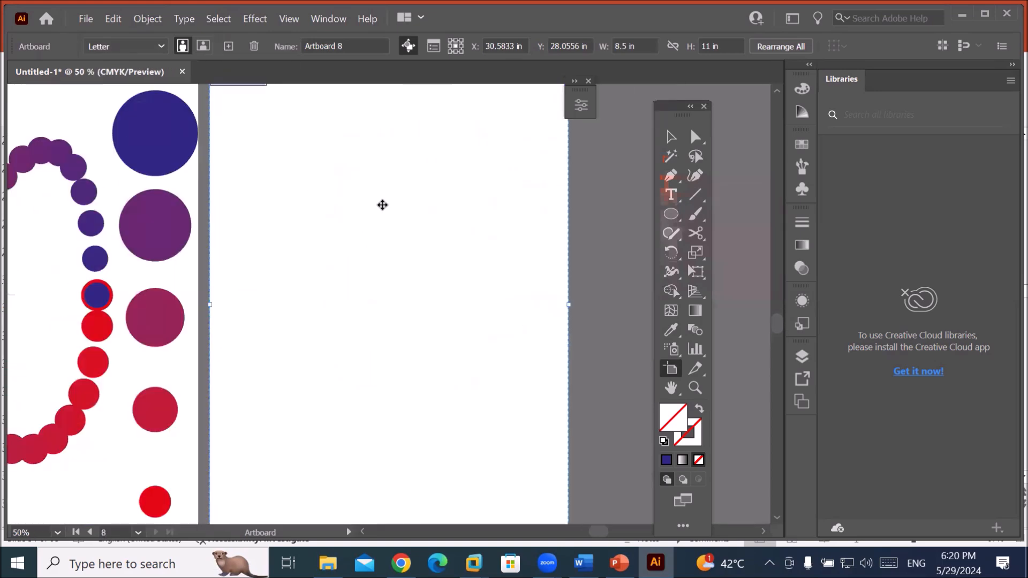
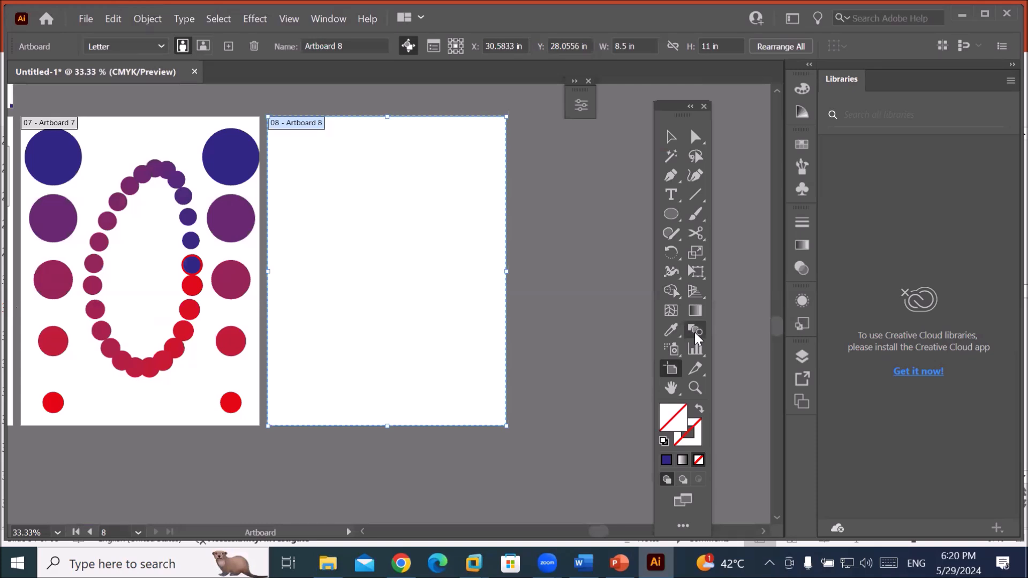
Try a few freehand brush strokes on the blank artboard, then undo them all.
left_click(695, 216)
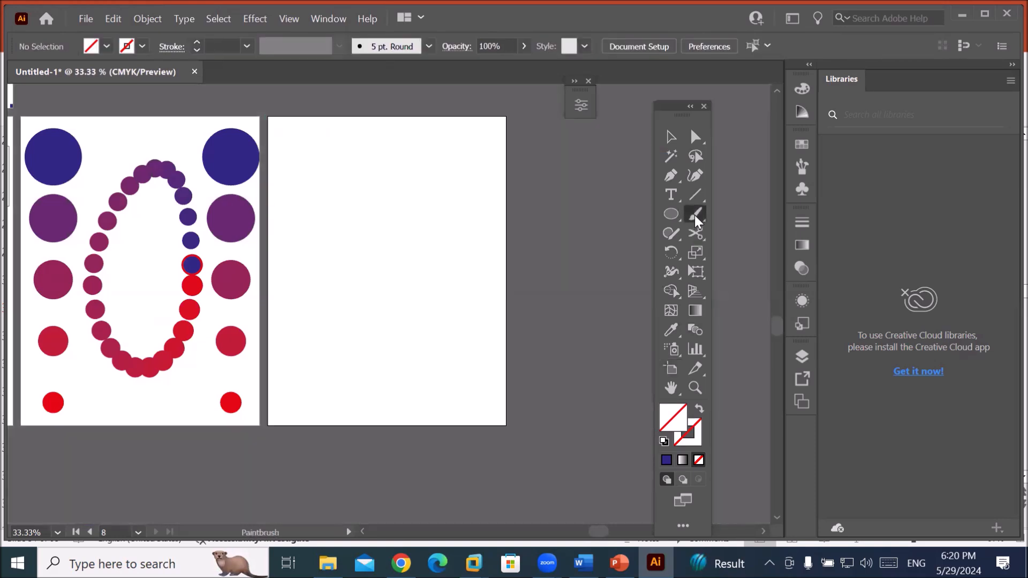
mouse_move(310, 351)
left_mouse_down()
mouse_move(362, 261)
mouse_move(358, 161)
mouse_move(341, 280)
mouse_move(366, 259)
mouse_move(377, 305)
mouse_move(354, 324)
mouse_move(378, 374)
mouse_move(406, 339)
mouse_move(420, 239)
mouse_move(413, 191)
mouse_move(433, 207)
mouse_move(433, 279)
mouse_move(389, 293)
left_mouse_up()
mouse_move(410, 390)
left_mouse_down()
mouse_move(436, 391)
mouse_move(465, 233)
mouse_move(444, 247)
mouse_move(482, 250)
mouse_move(420, 318)
left_mouse_up()
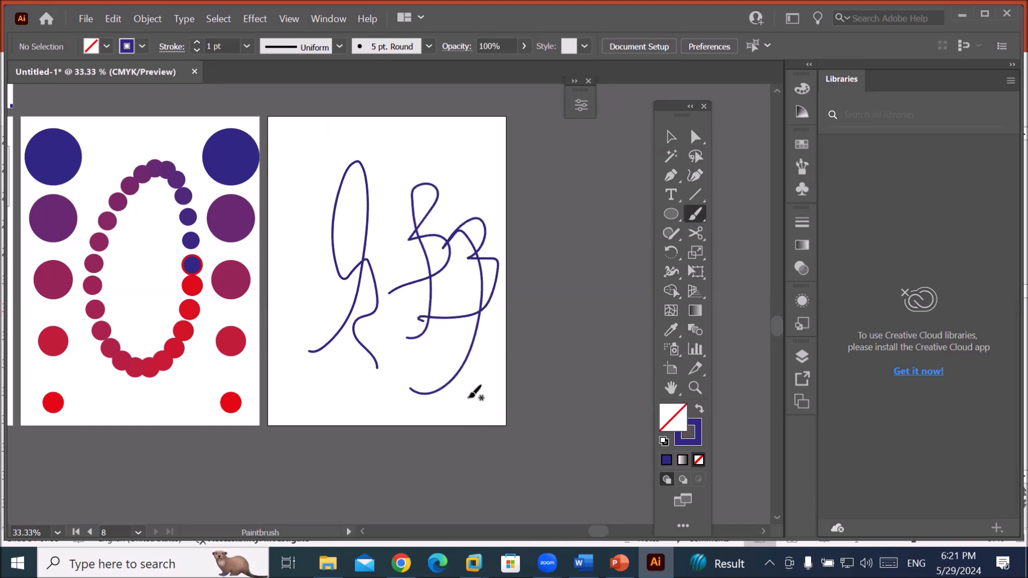
key("ctrl+z")
key("ctrl+z")
key("ctrl+z")
key("ctrl+z")
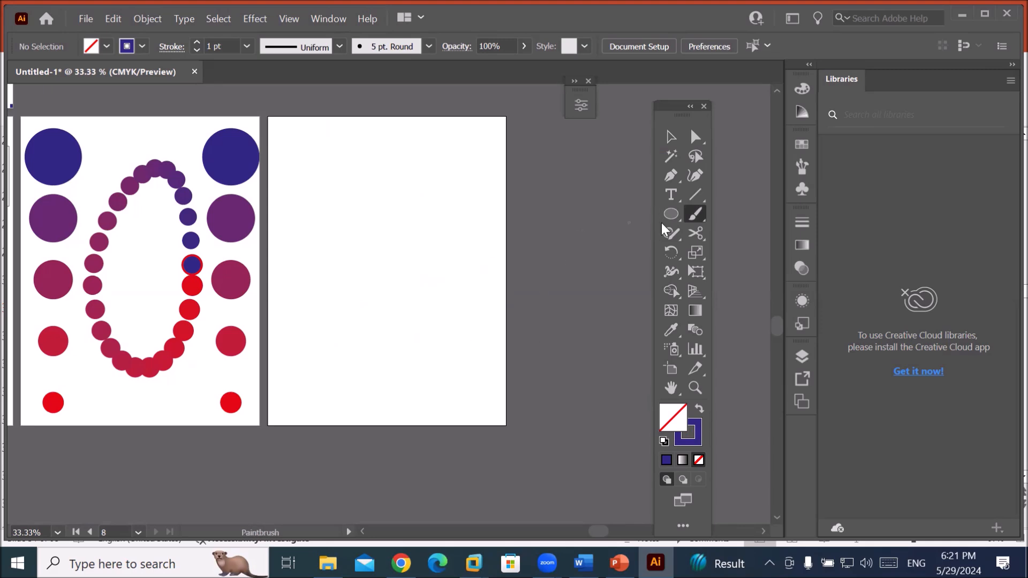
Draw a large circle in the middle of artboard 8 with the Ellipse tool.
left_click(670, 214)
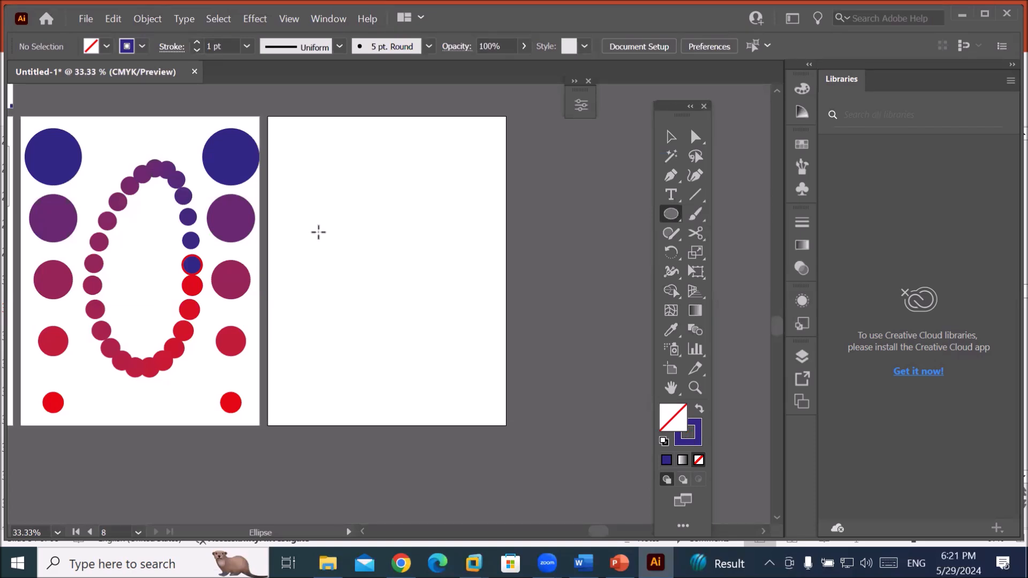
left_click(673, 218)
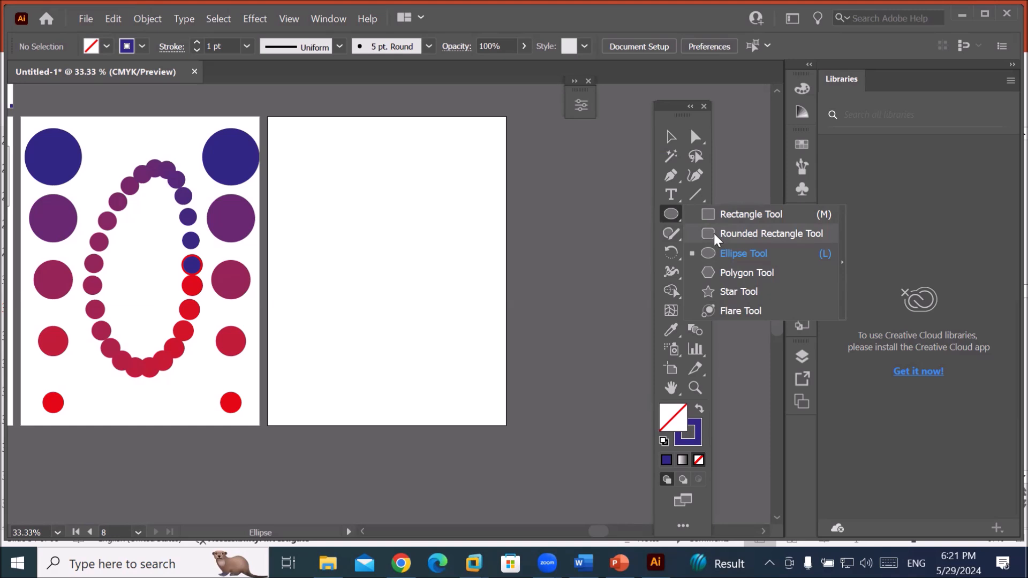
left_click(673, 176)
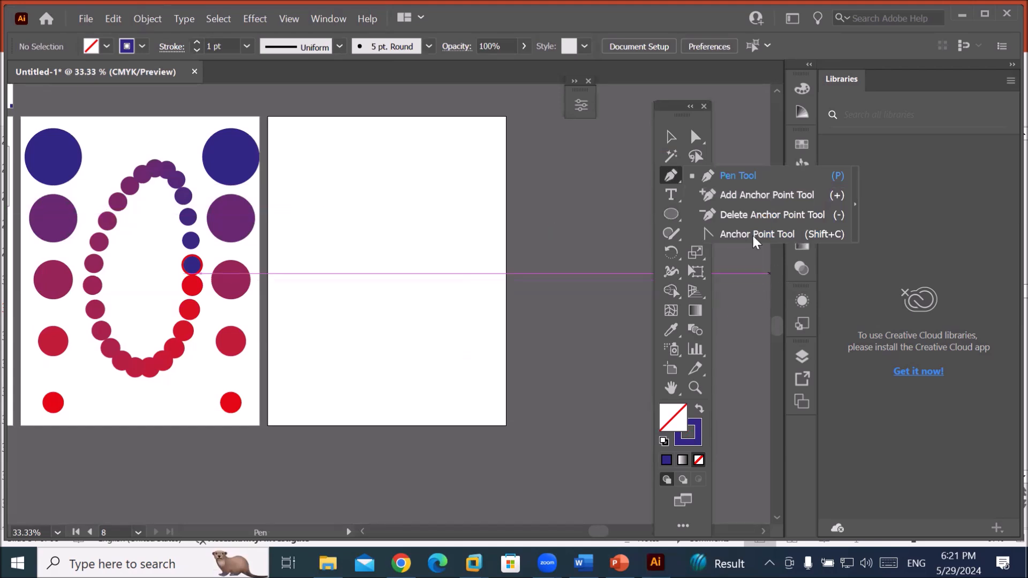
left_click(672, 213)
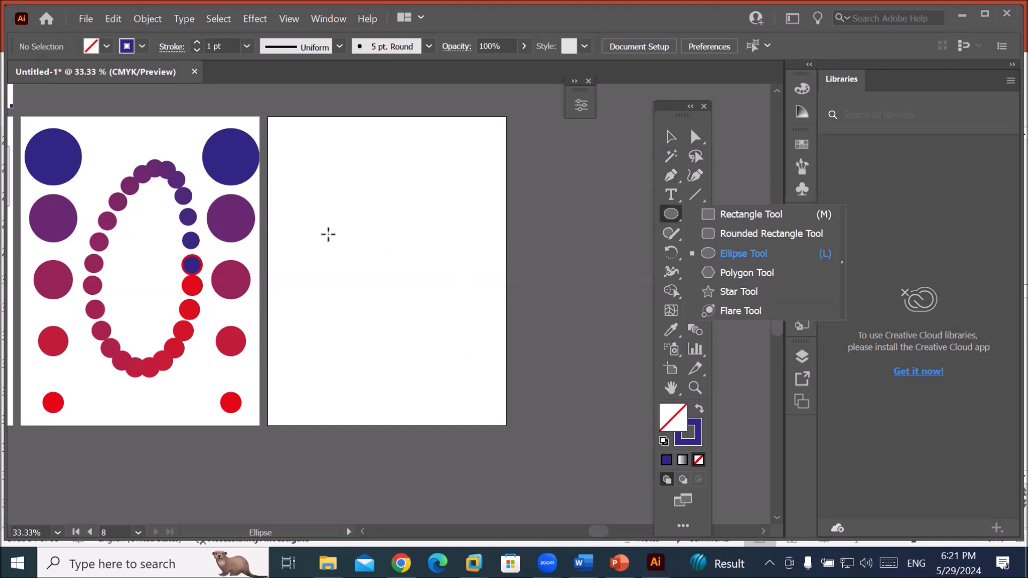
left_click_drag(324, 216, 459, 358)
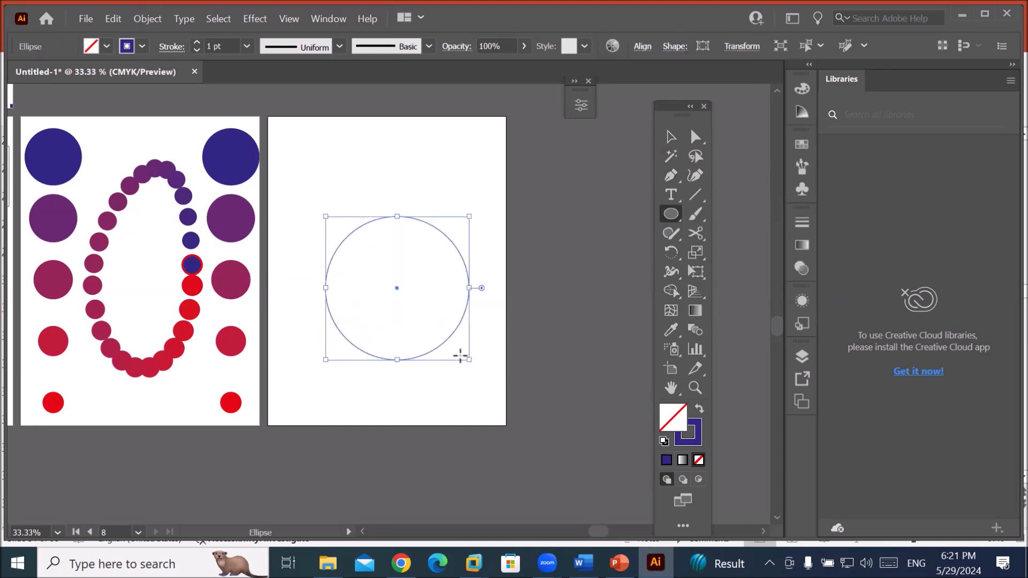
Draw a small spiral in the artboard's top-left corner, discarding a stray line.
left_click(696, 195)
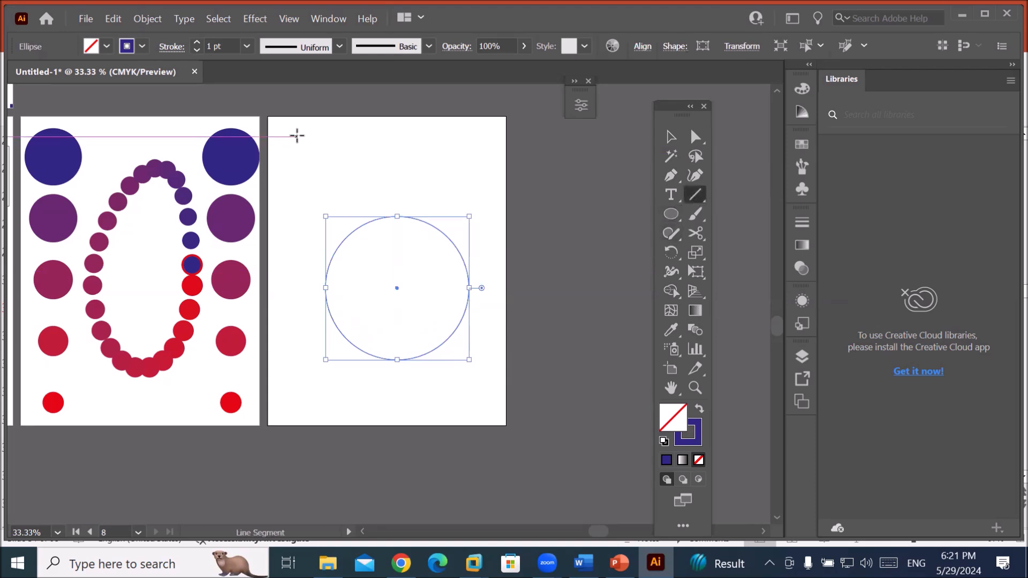
left_click_drag(297, 136, 298, 168)
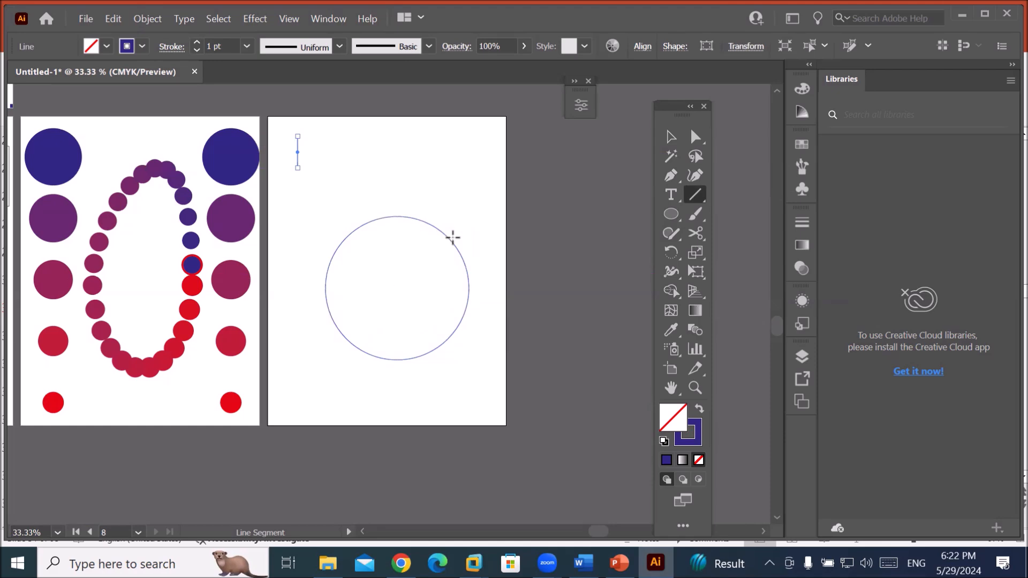
key("Delete")
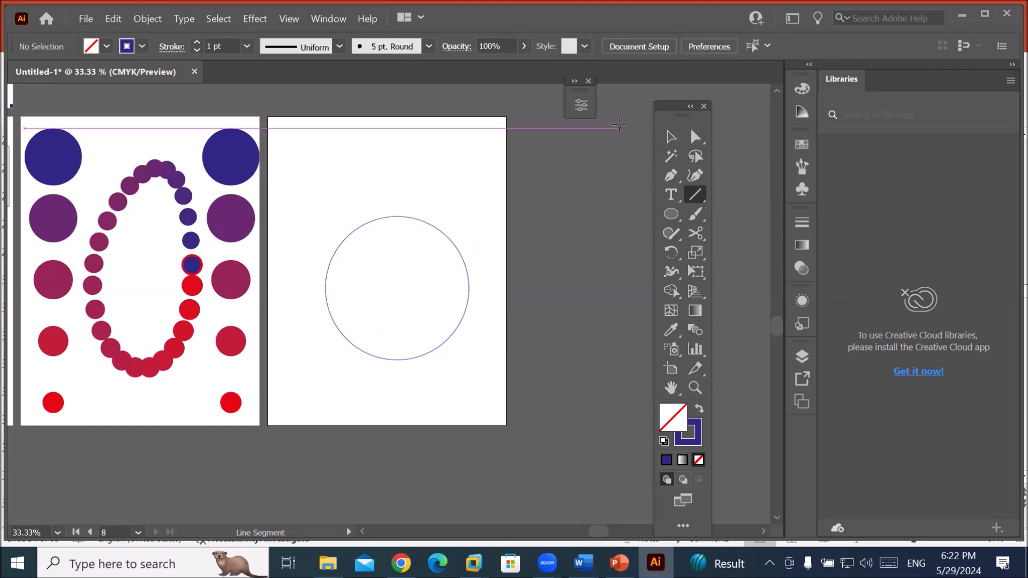
left_click(698, 196)
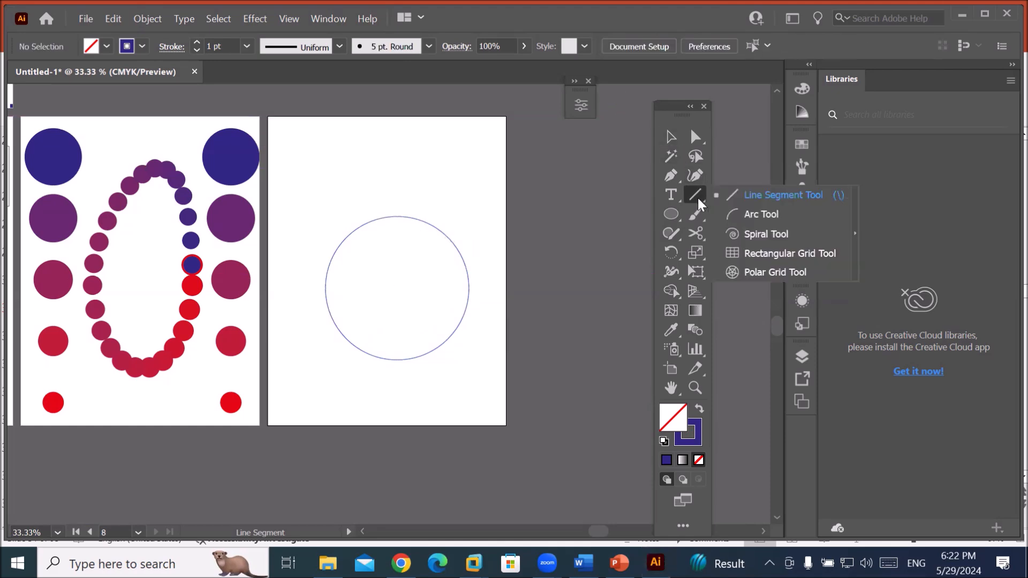
left_click(751, 235)
left_click_drag(315, 145, 328, 179)
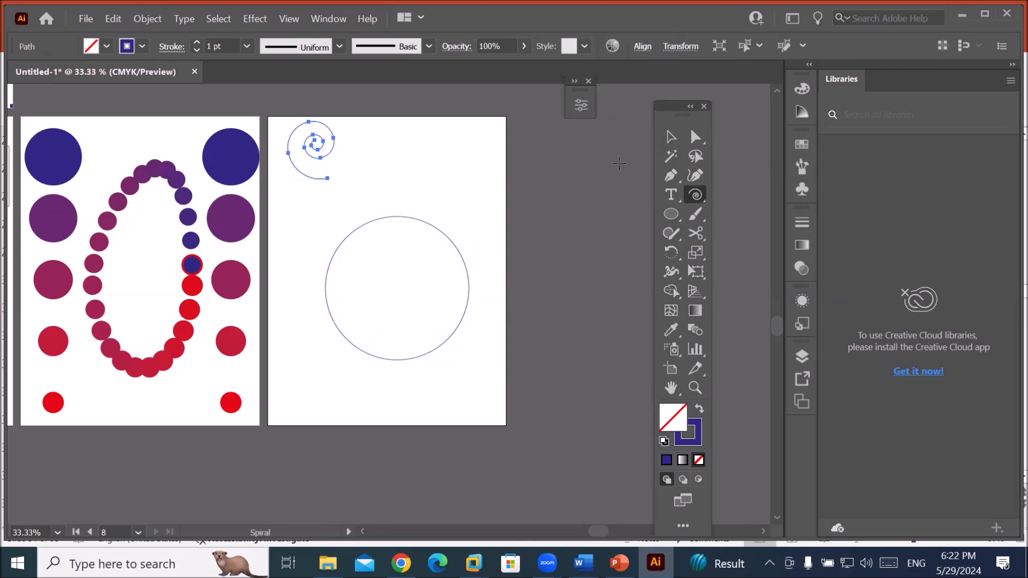
Copy the spiral to the top right, flip the copy horizontally, and select both spirals.
left_click(671, 137)
left_click_drag(307, 153, 461, 151)
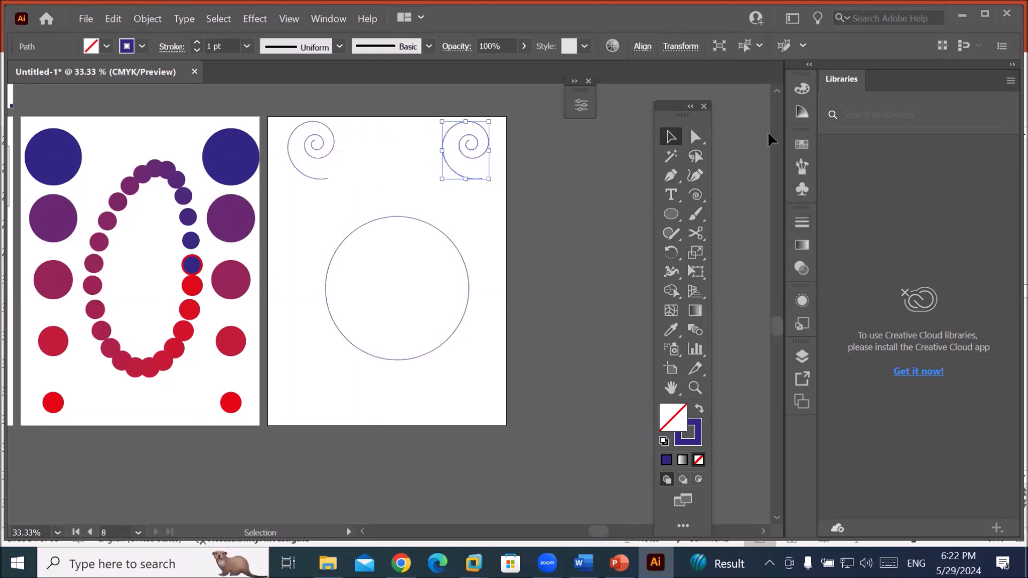
left_click(581, 105)
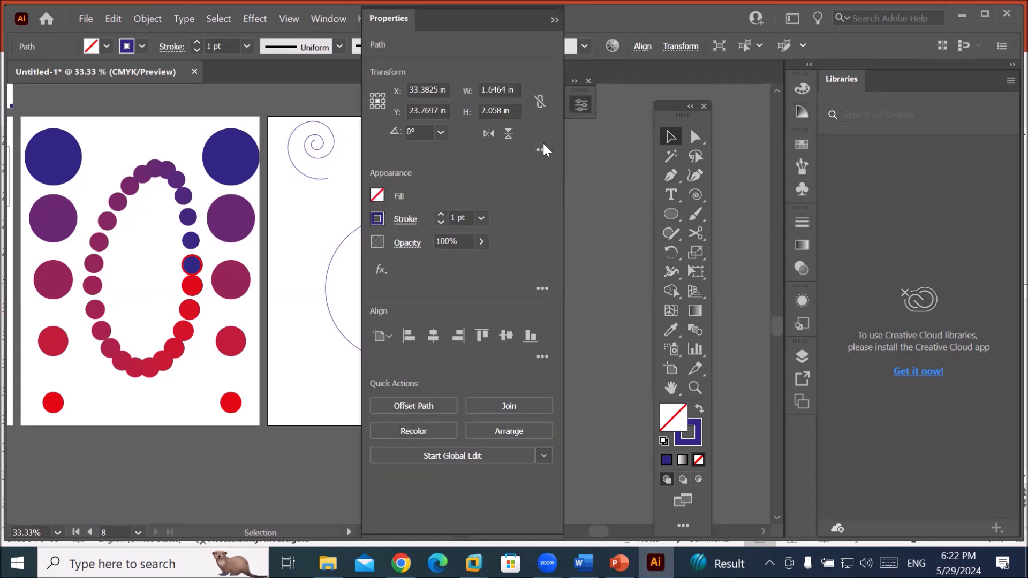
left_click(489, 133)
left_click(554, 20)
left_click_drag(302, 198, 492, 159)
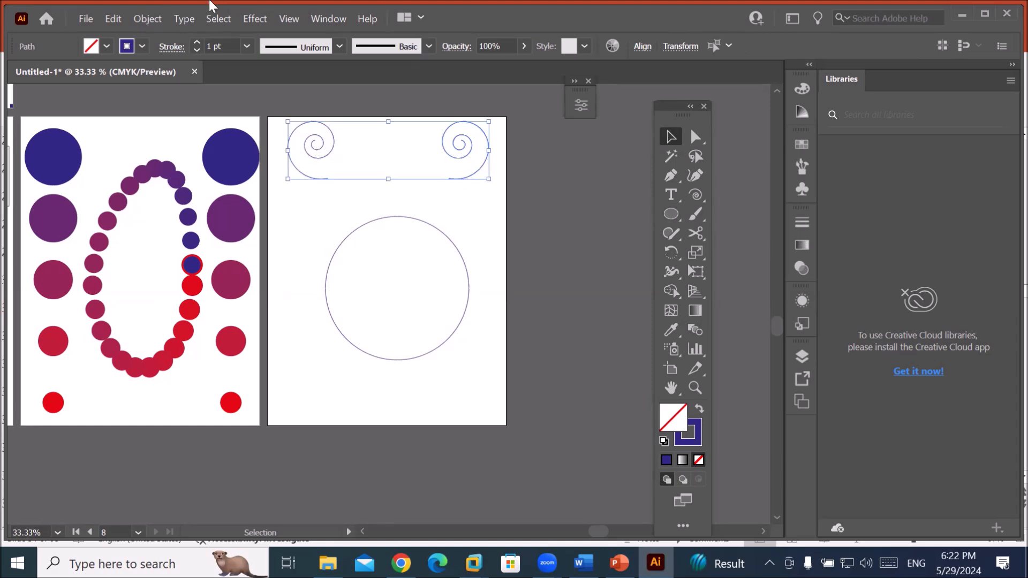
left_click(136, 22)
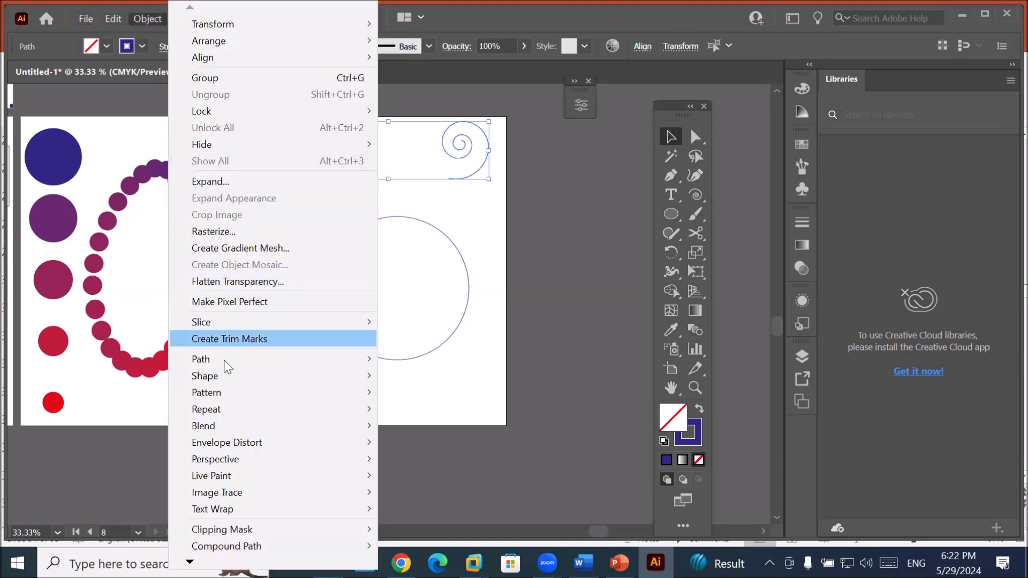
Blend the two spirals and set the blend to 7 specified steps.
mouse_move(336, 423)
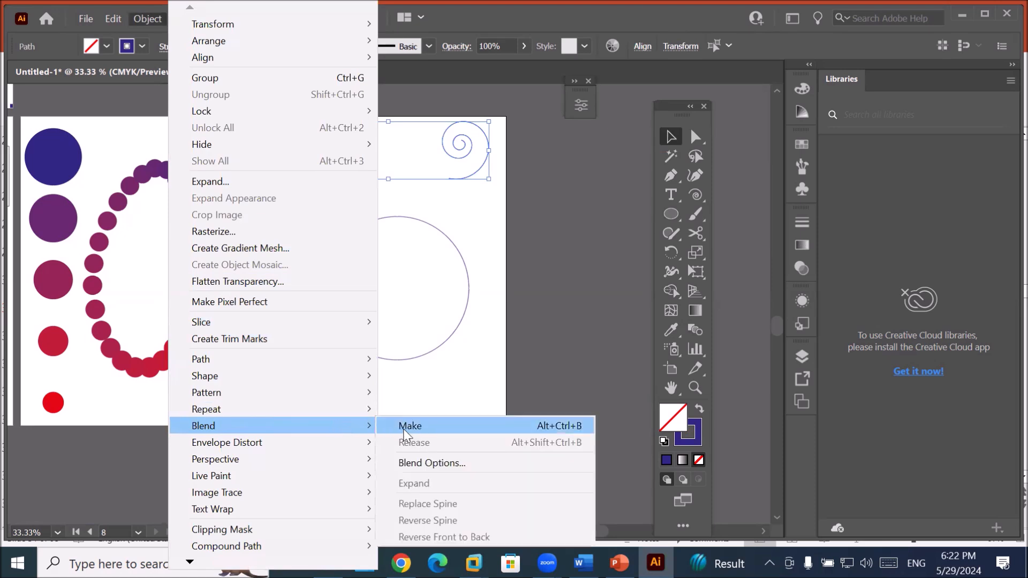
left_click(409, 429)
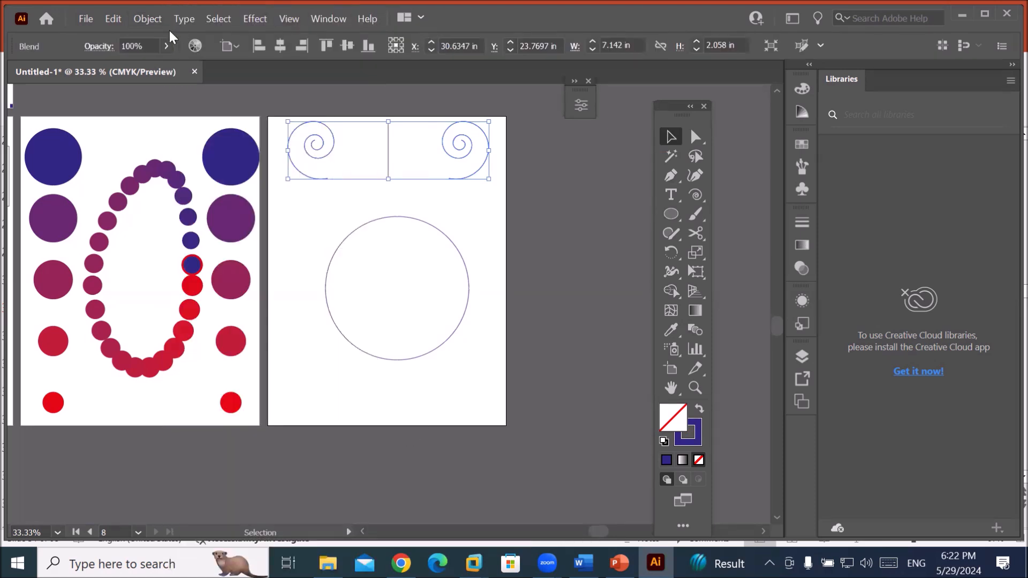
left_click(144, 21)
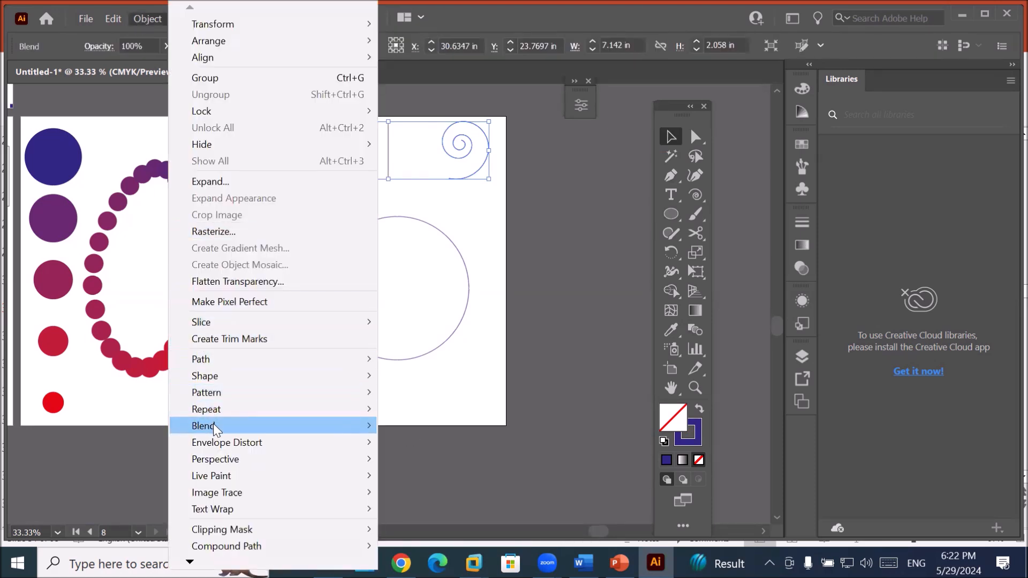
mouse_move(213, 425)
left_click(479, 464)
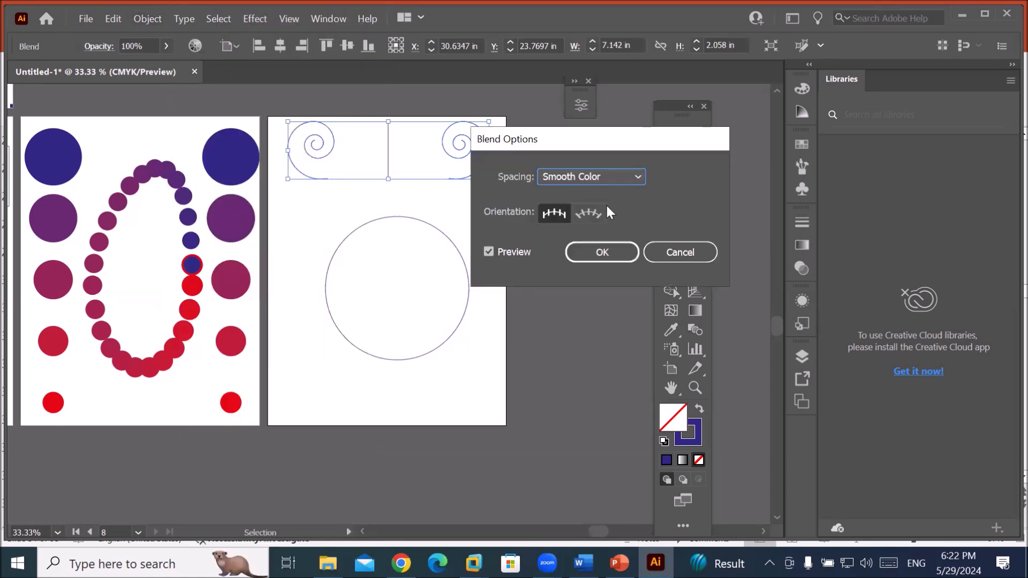
left_click(624, 175)
left_click(606, 211)
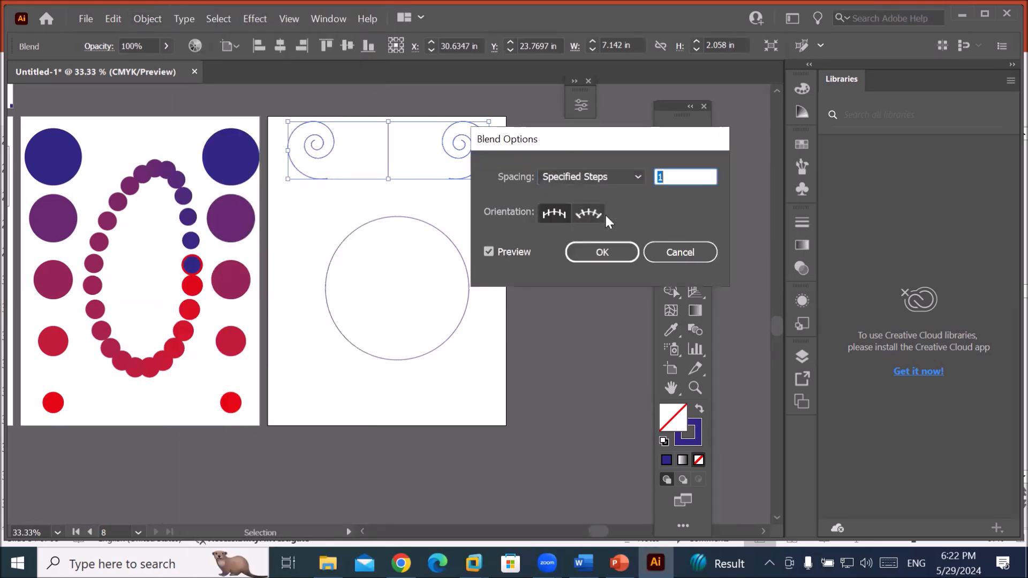
type("3")
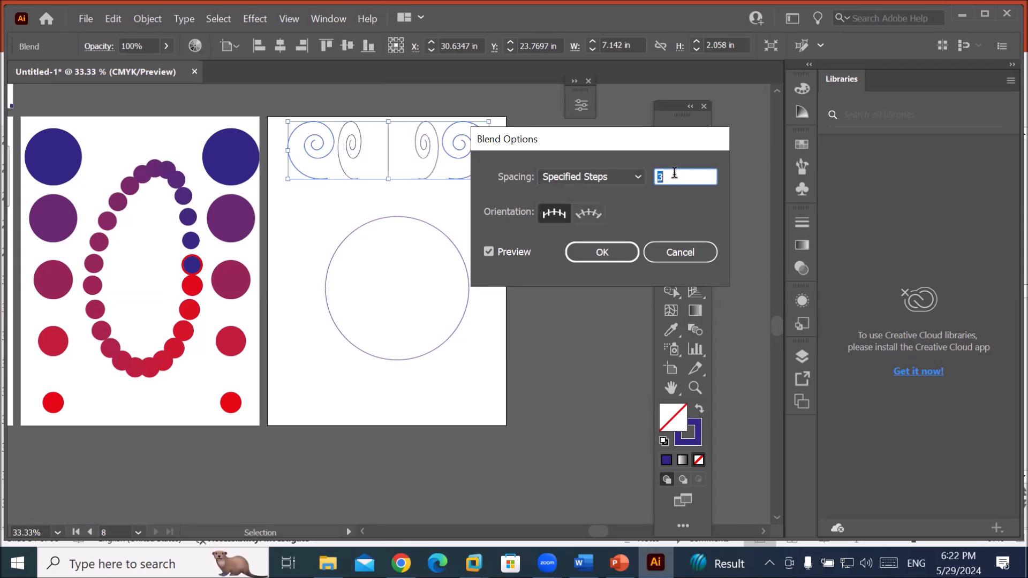
key("Up")
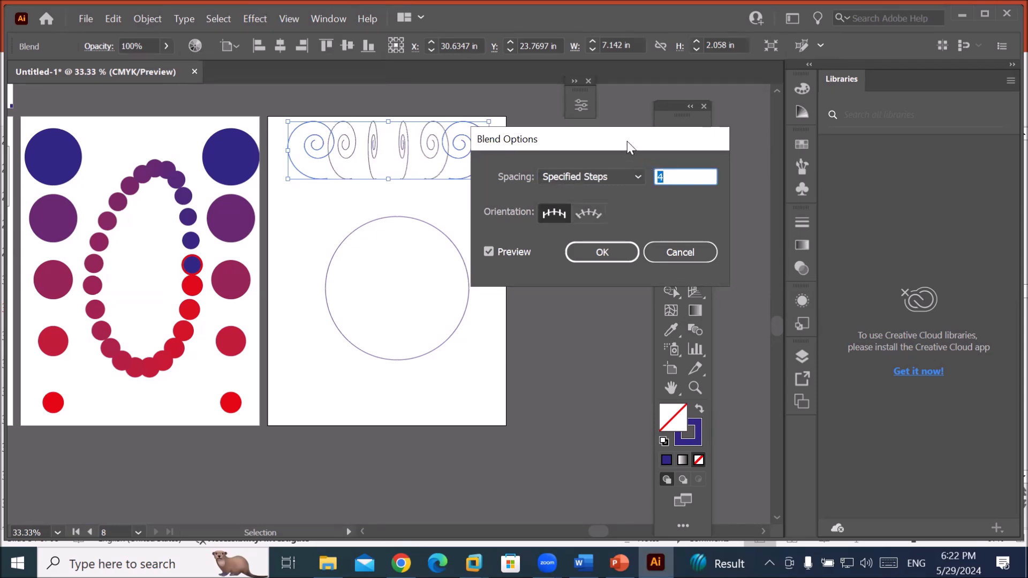
left_click_drag(627, 142, 570, 249)
key("Up")
key("Up")
key("Up")
key("Up")
key("Up")
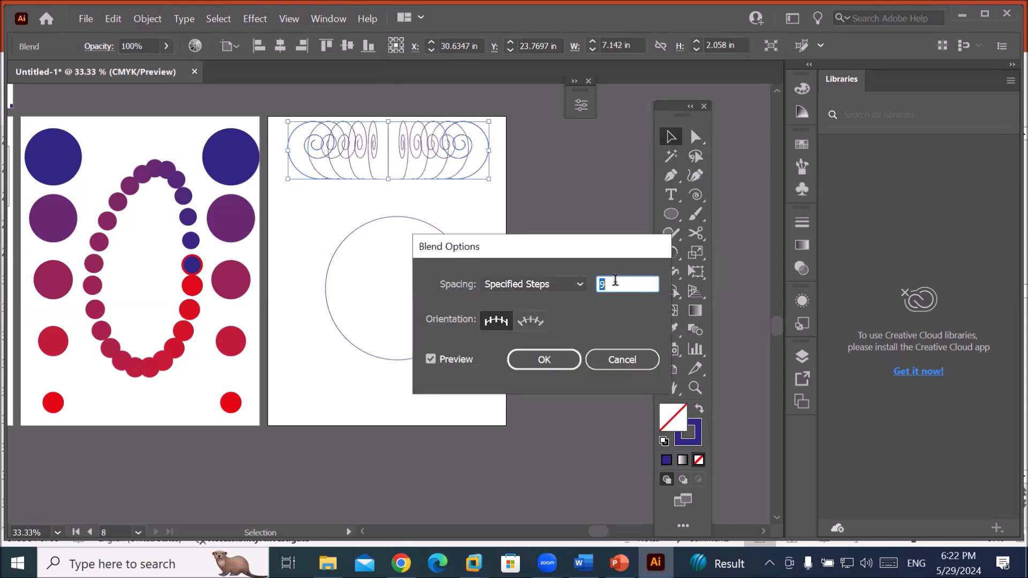
key("Up")
key("Up")
key("Down")
key("Down")
key("Down")
key("Down")
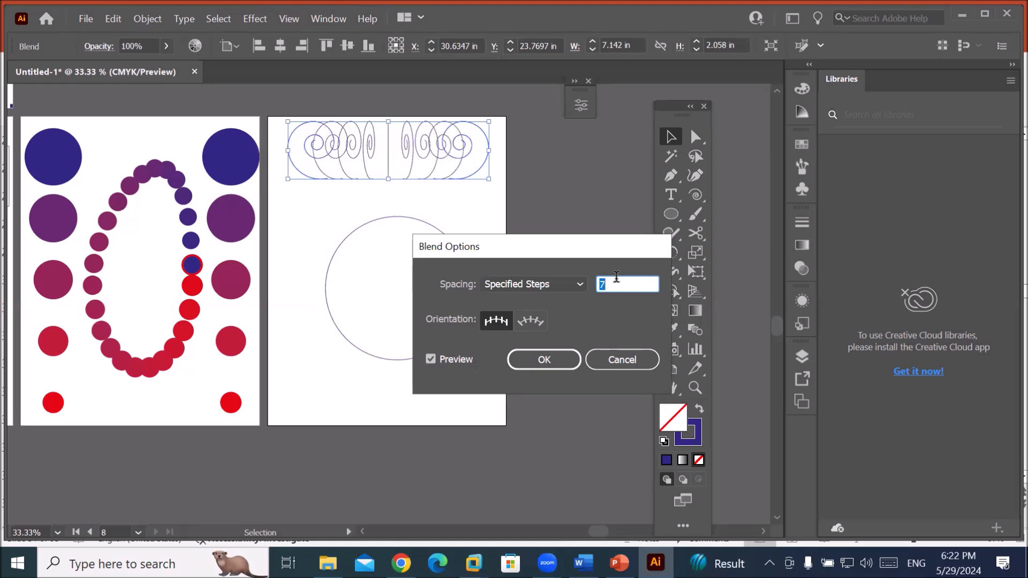
left_click(557, 359)
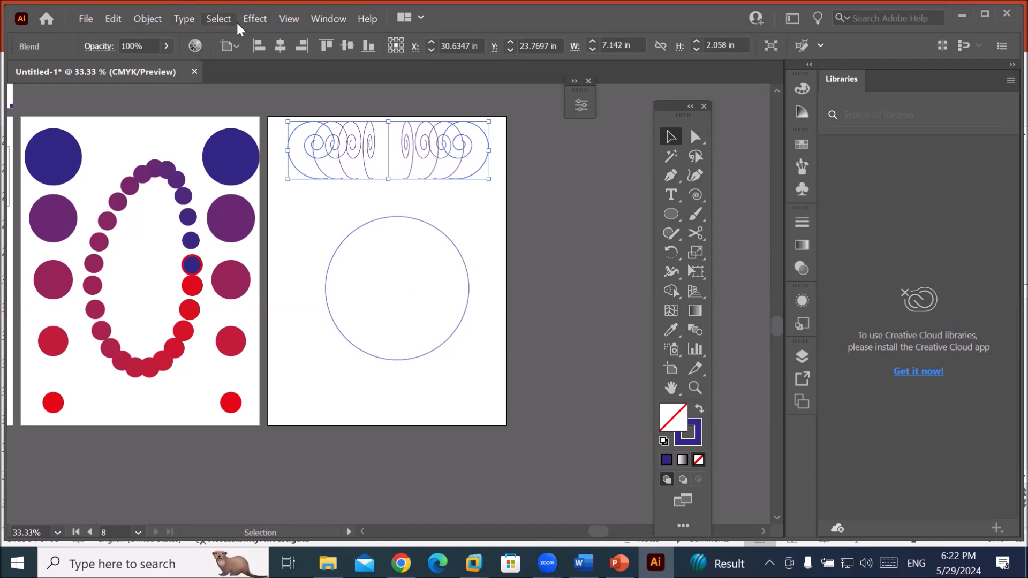
Select the circle with the spiral blend and replace the blend's spine with the circle.
left_click(374, 220)
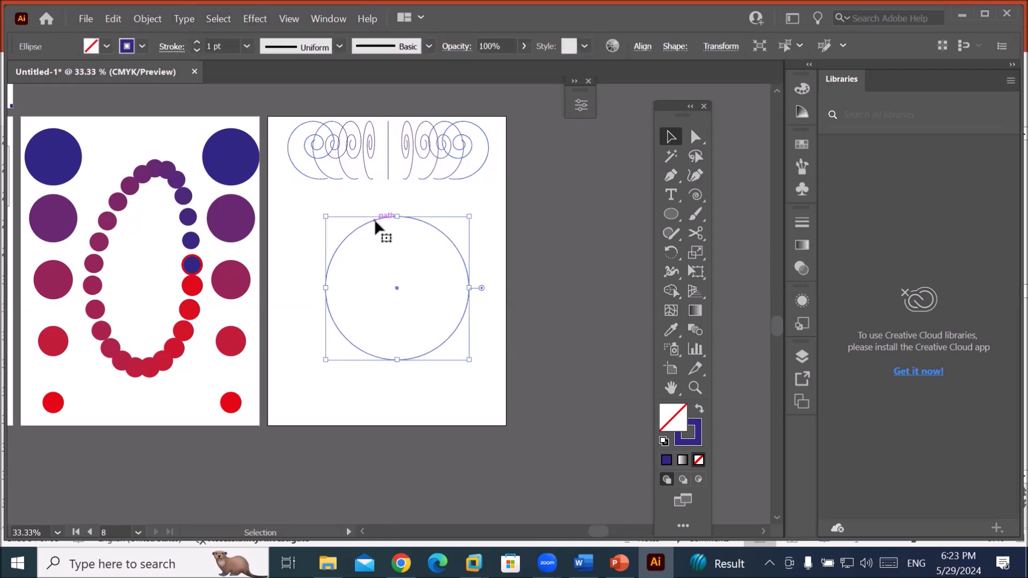
left_click(322, 150, "shift")
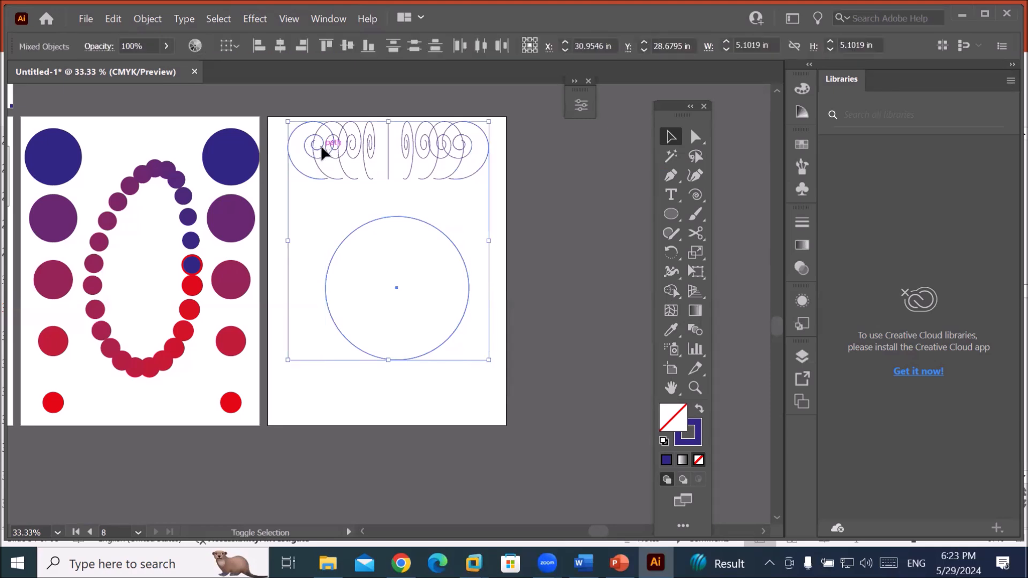
left_click(148, 21)
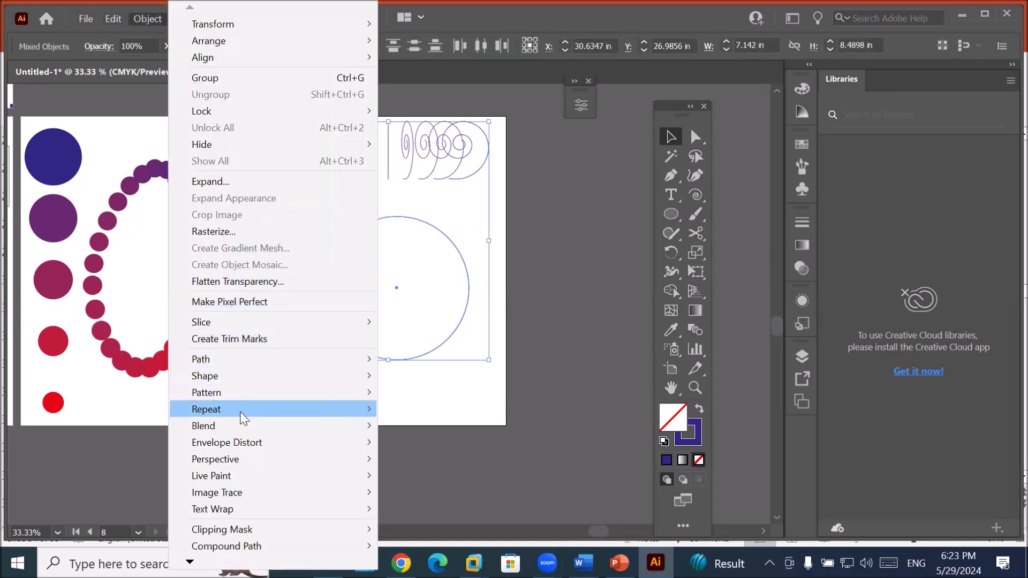
mouse_move(237, 424)
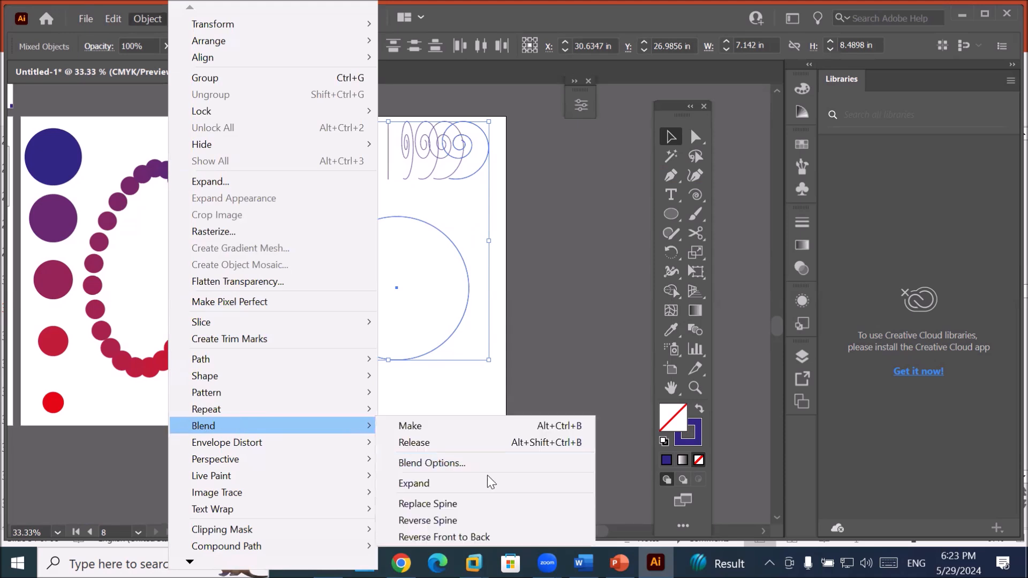
left_click(472, 505)
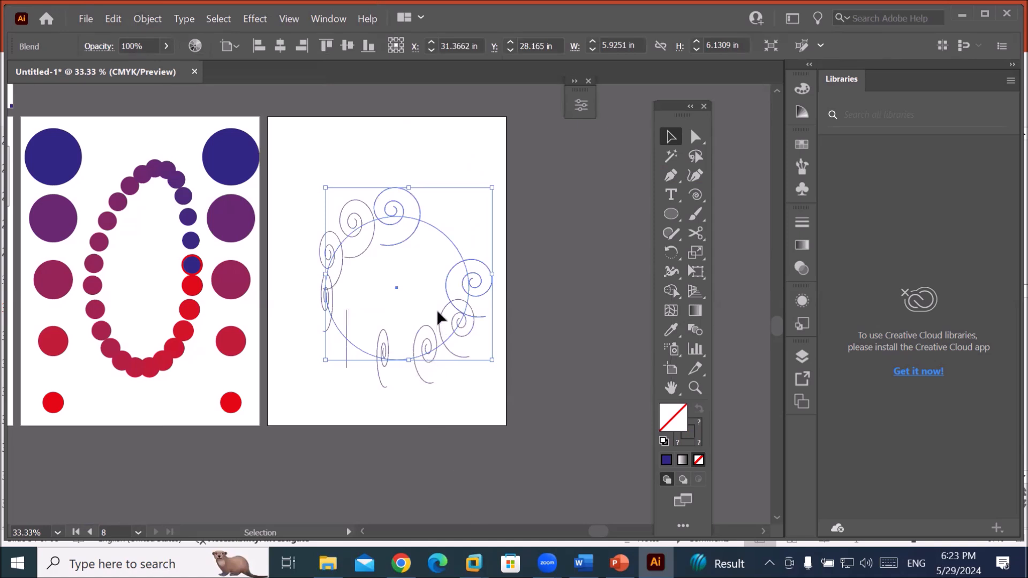
Cut the circular spine twice with the Scissors tool and delete the spiral blend.
left_click(697, 236)
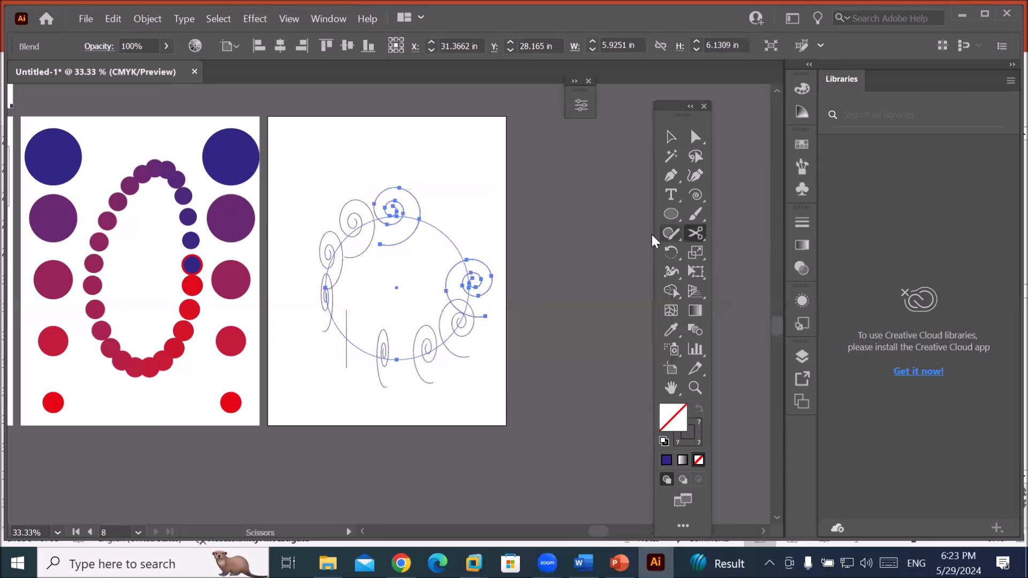
left_click(461, 250)
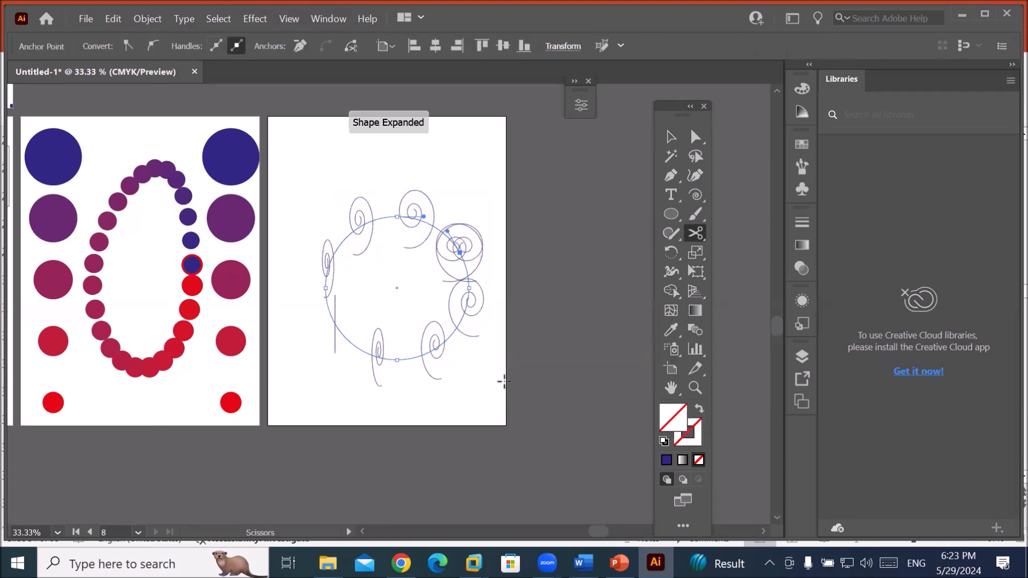
left_click(338, 336)
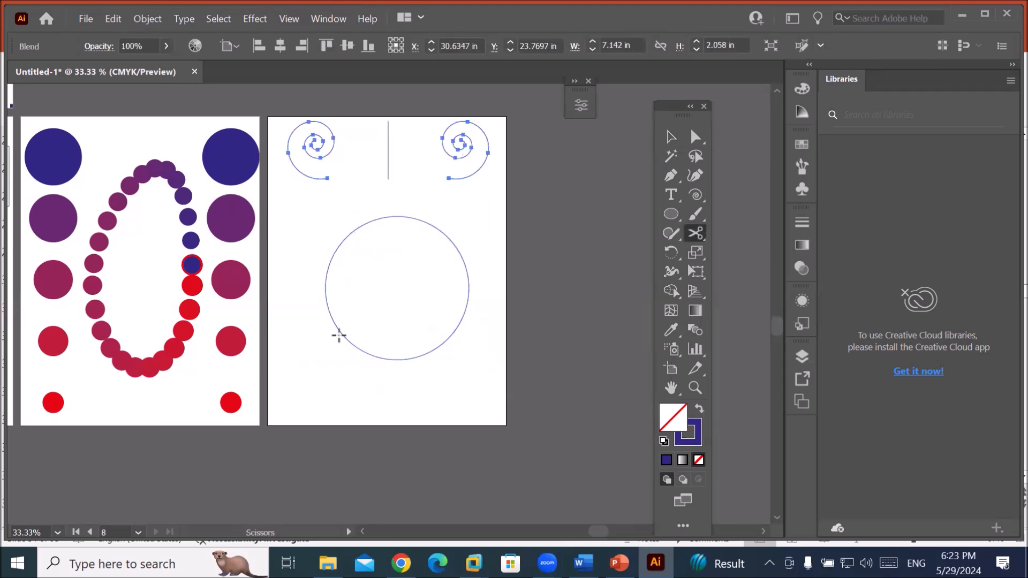
key("Delete")
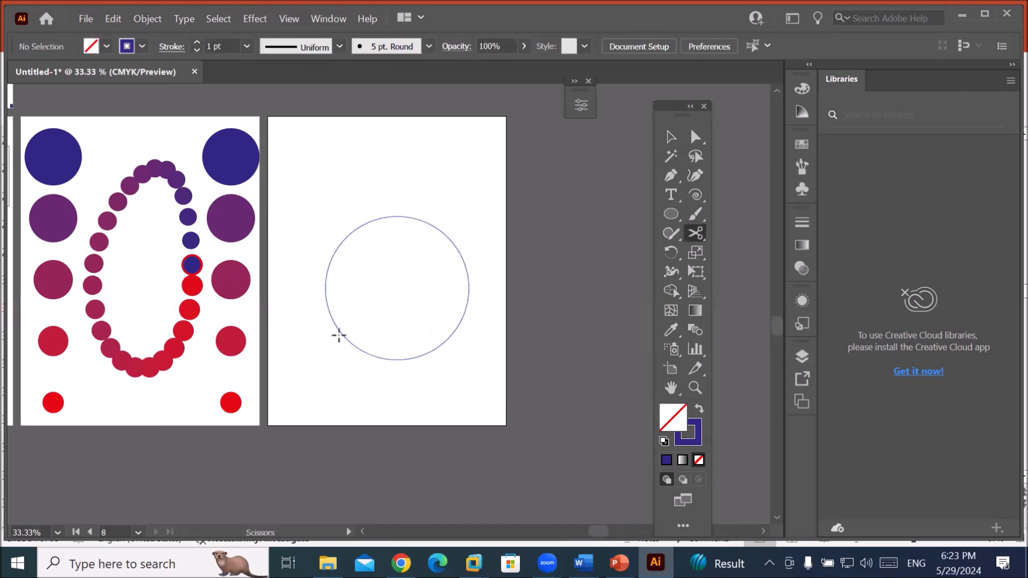
Draw an arc at the artboard's top left with the Arc tool, removing an extra arc.
left_click(695, 193)
left_click(739, 209)
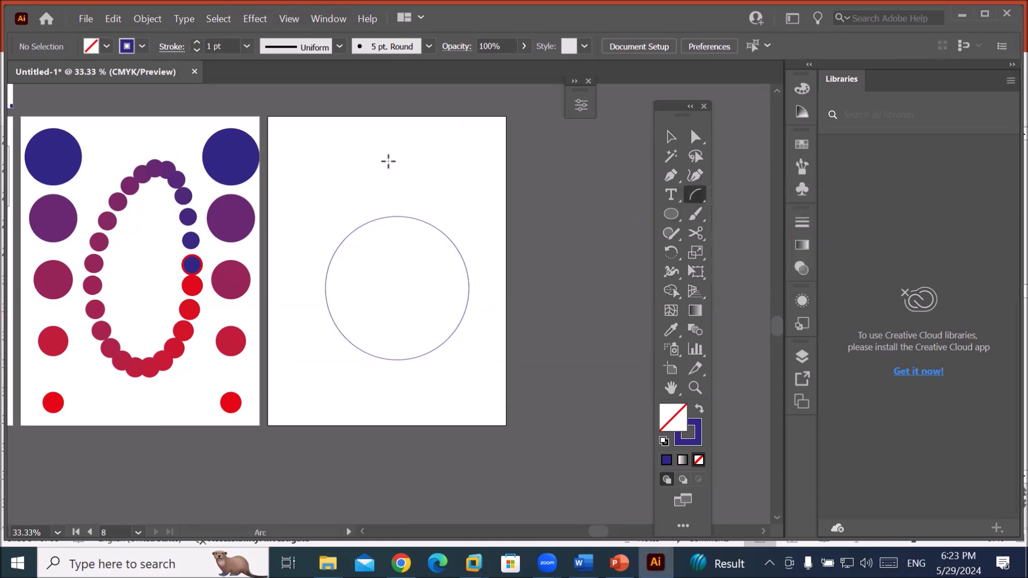
left_click_drag(316, 189, 354, 135)
left_click_drag(354, 130, 358, 131)
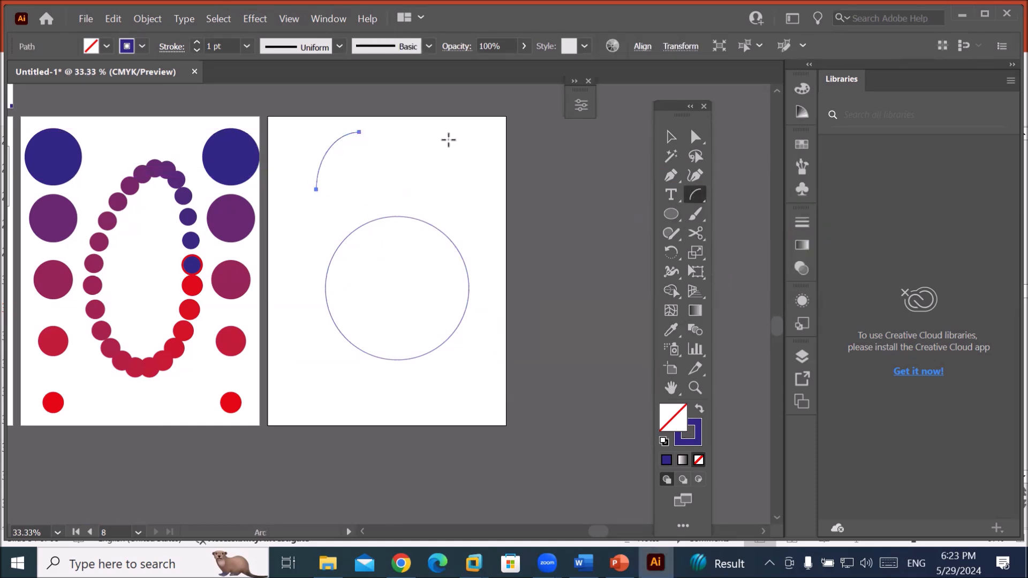
left_click_drag(446, 131, 473, 192)
key("Delete")
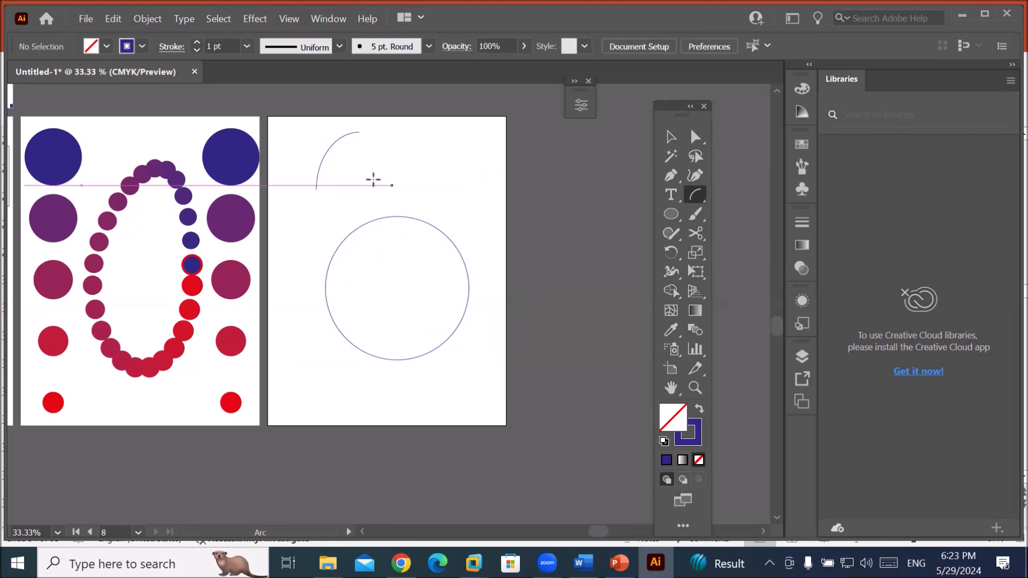
Copy the arc to the right, flip it horizontally, and move it to meet the first.
left_click(664, 141)
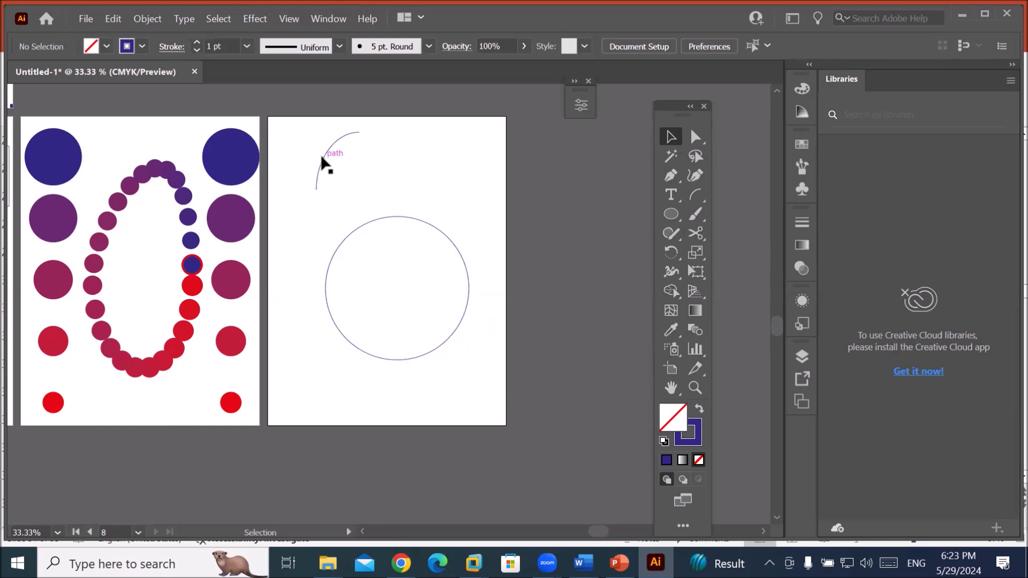
left_click_drag(322, 159, 438, 165)
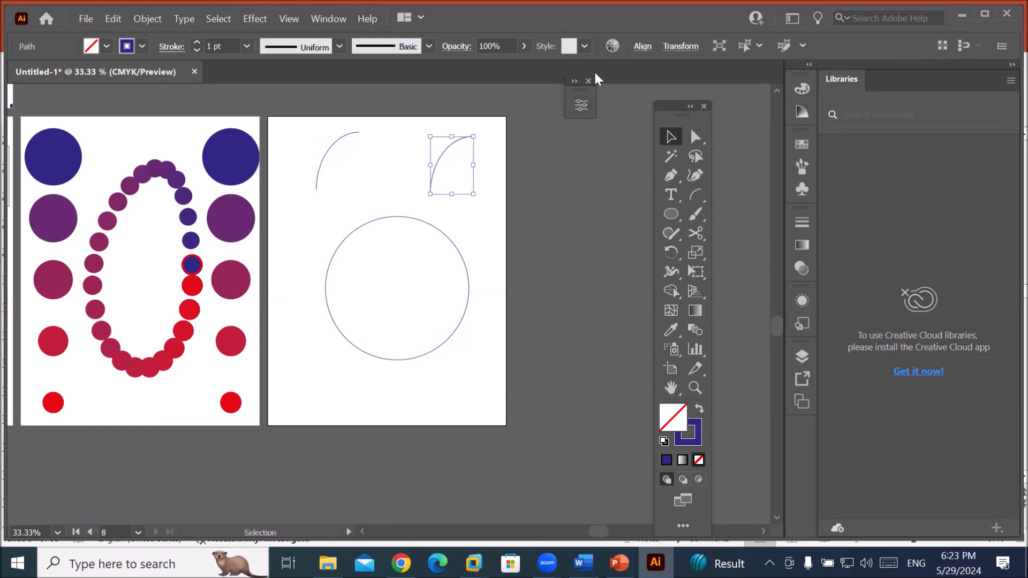
left_click(581, 105)
left_click(488, 133)
left_click(554, 20)
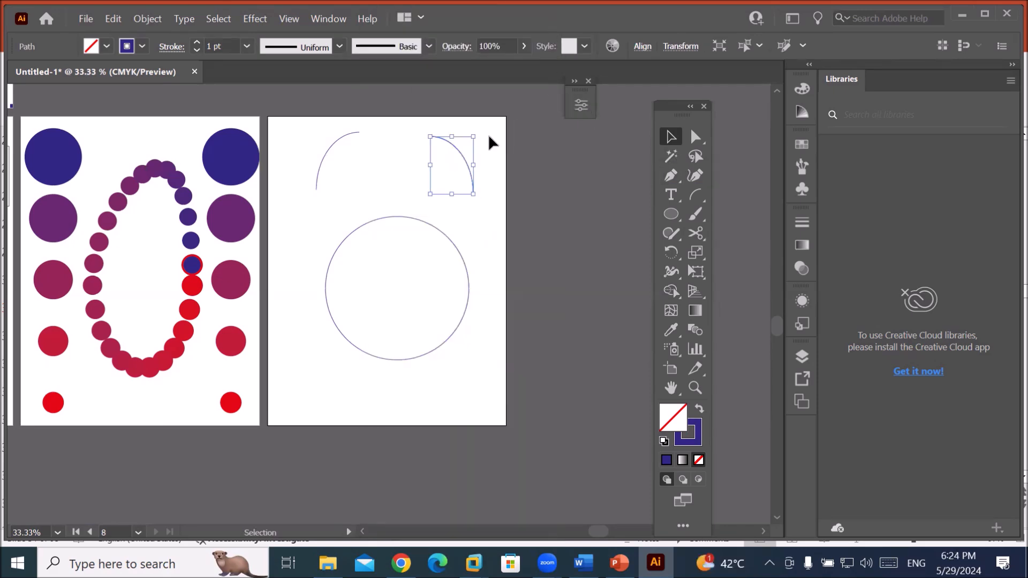
left_click_drag(456, 148, 388, 147)
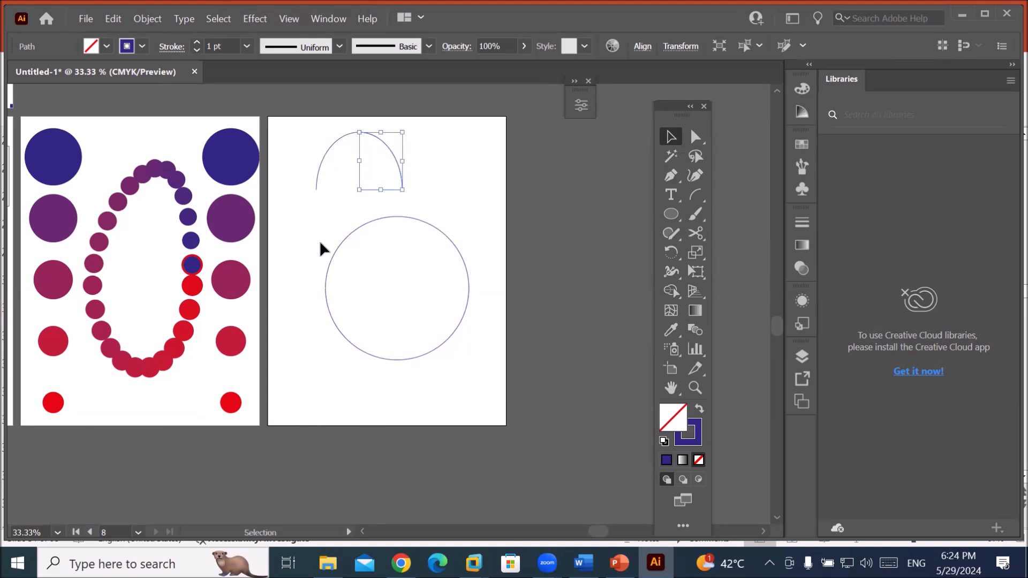
Select both arcs and blend them together with the Blend tool.
left_click(273, 203)
left_click_drag(305, 127, 425, 179)
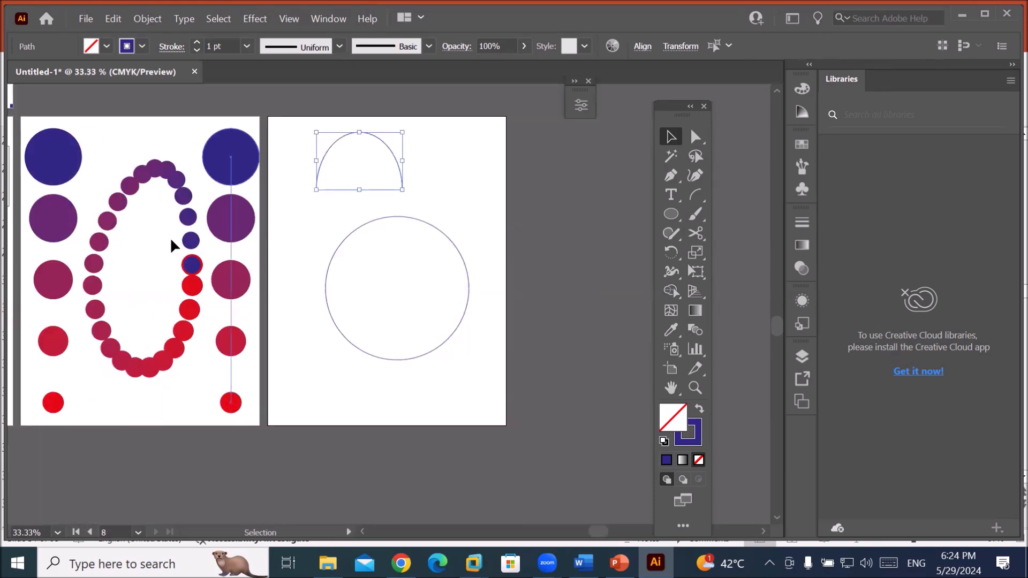
left_click(693, 330)
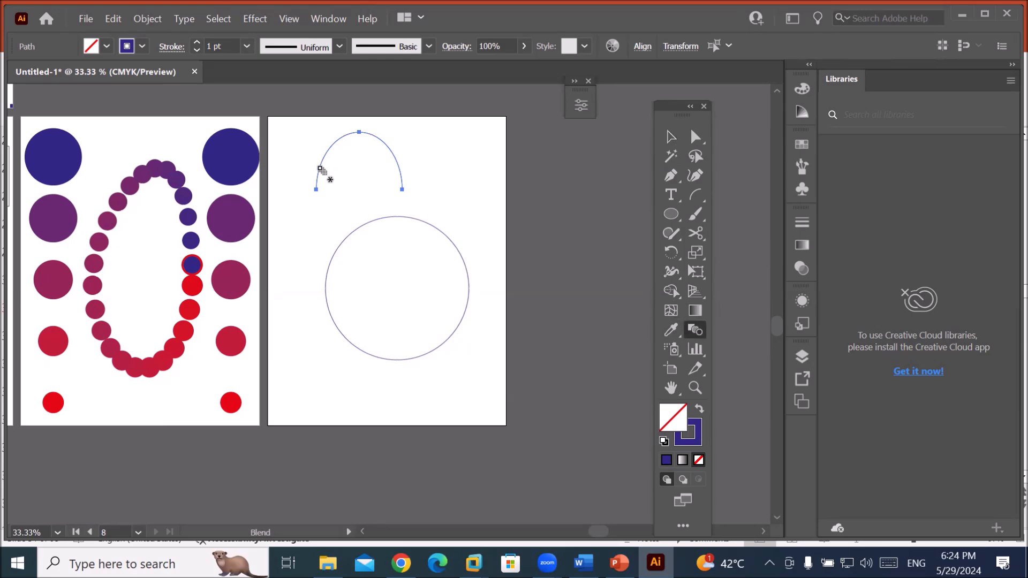
left_click(398, 170)
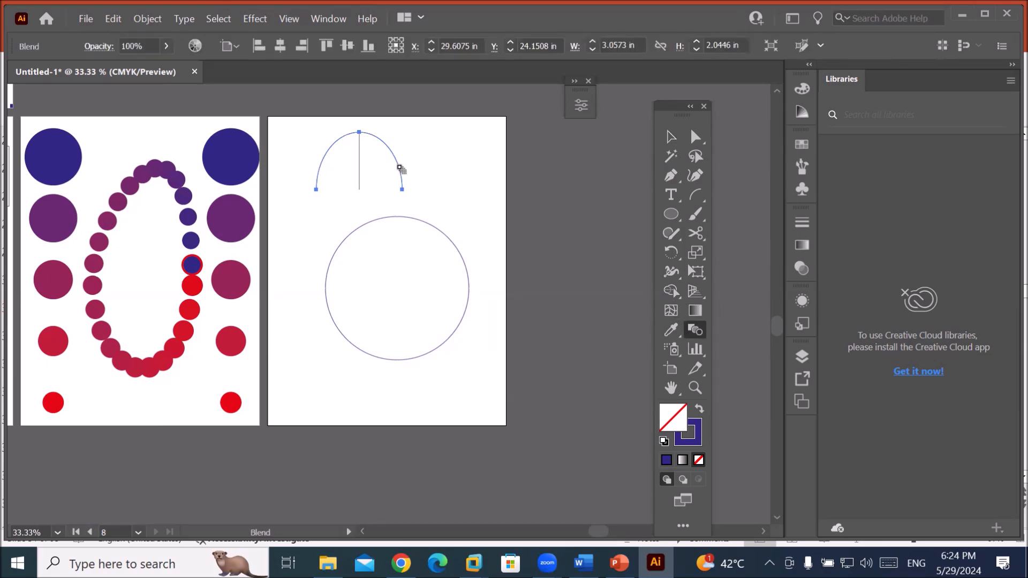
left_click(142, 17)
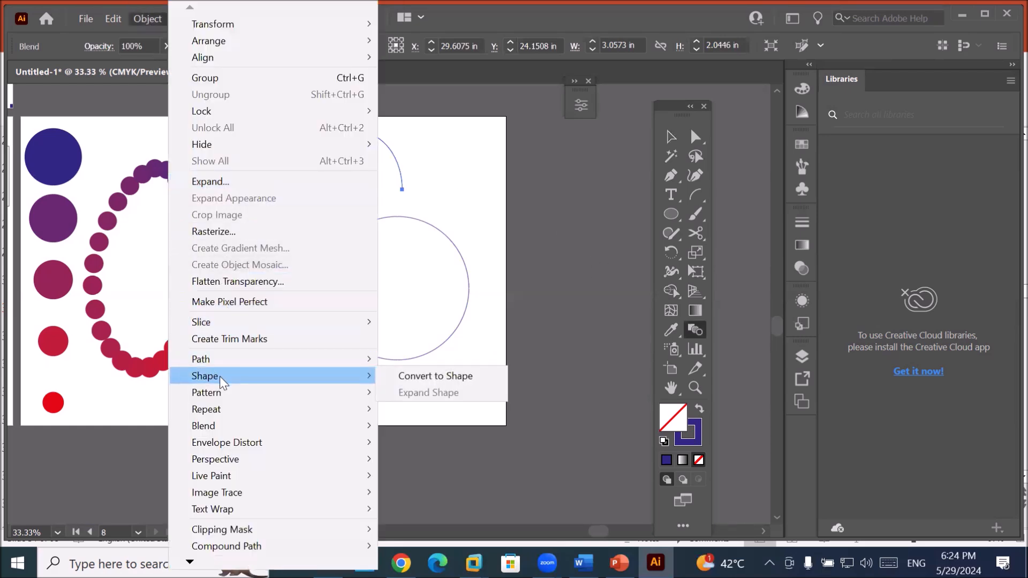
Set the arch blend's spacing to 16 specified steps in Blend Options.
mouse_move(351, 427)
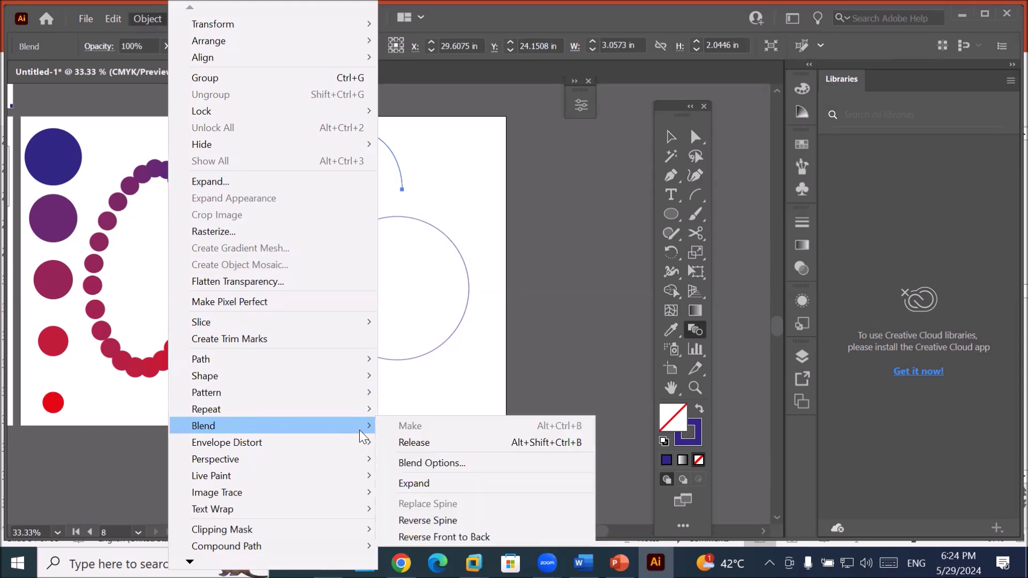
left_click(480, 183)
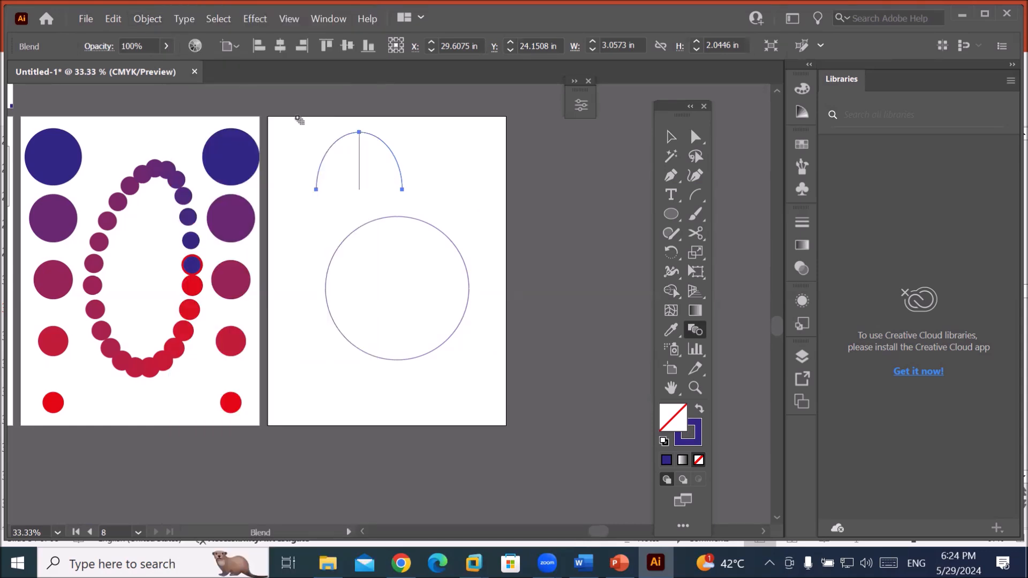
left_click(144, 22)
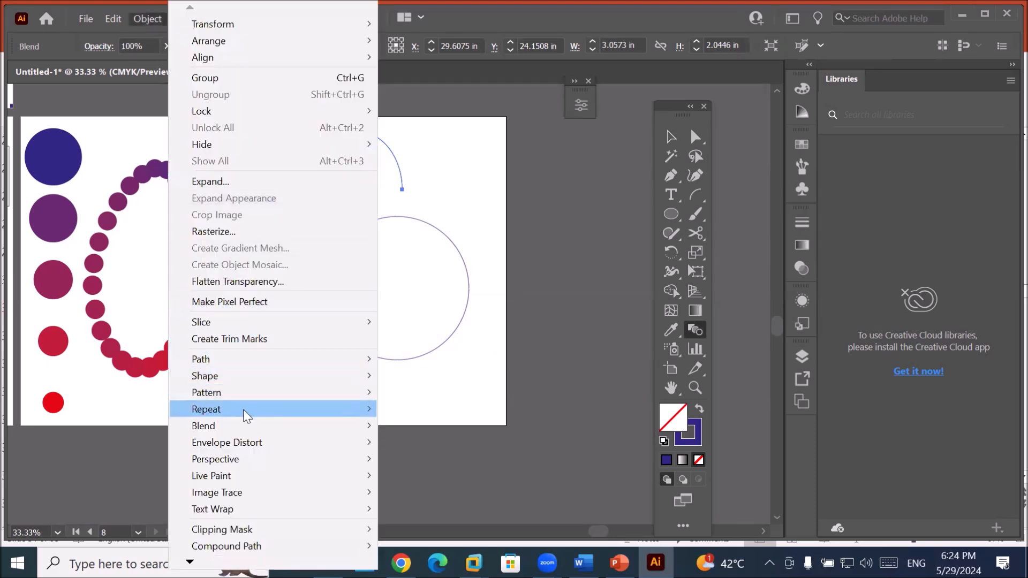
mouse_move(241, 426)
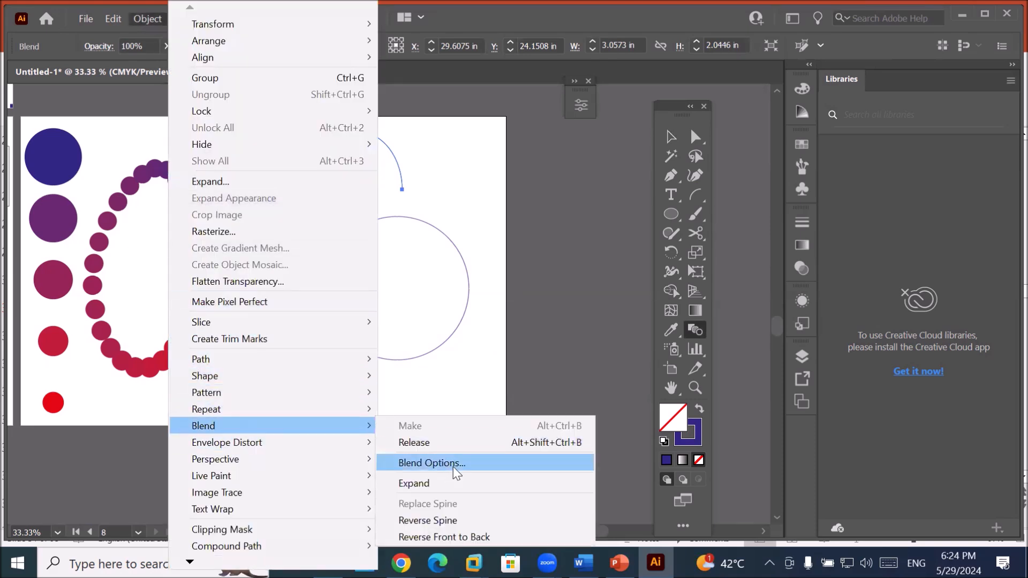
left_click(449, 469)
left_click(573, 282)
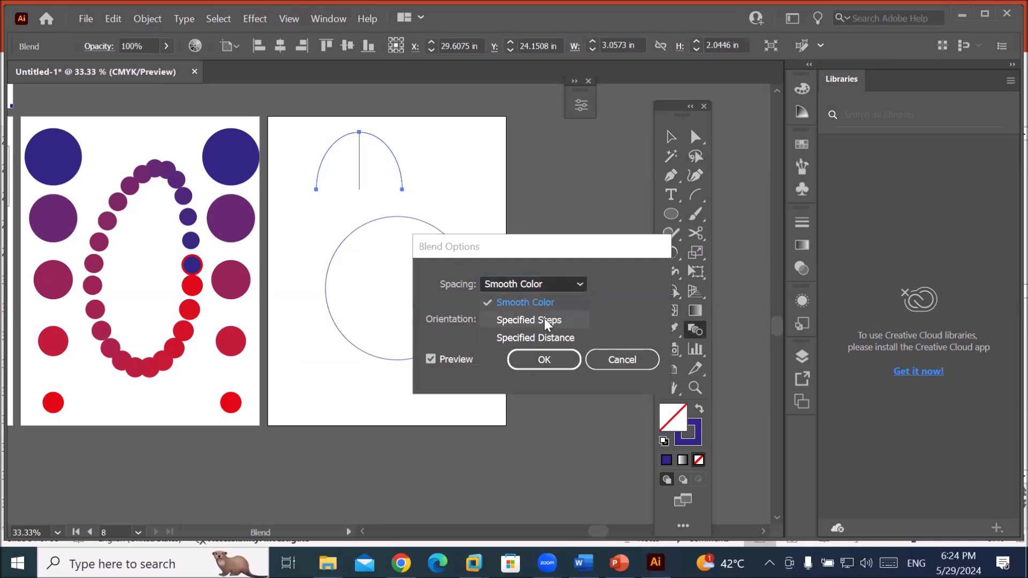
left_click(544, 318)
key("Up")
key("Up")
key("Up")
key("Up")
key("Up")
key("Up")
key("Up")
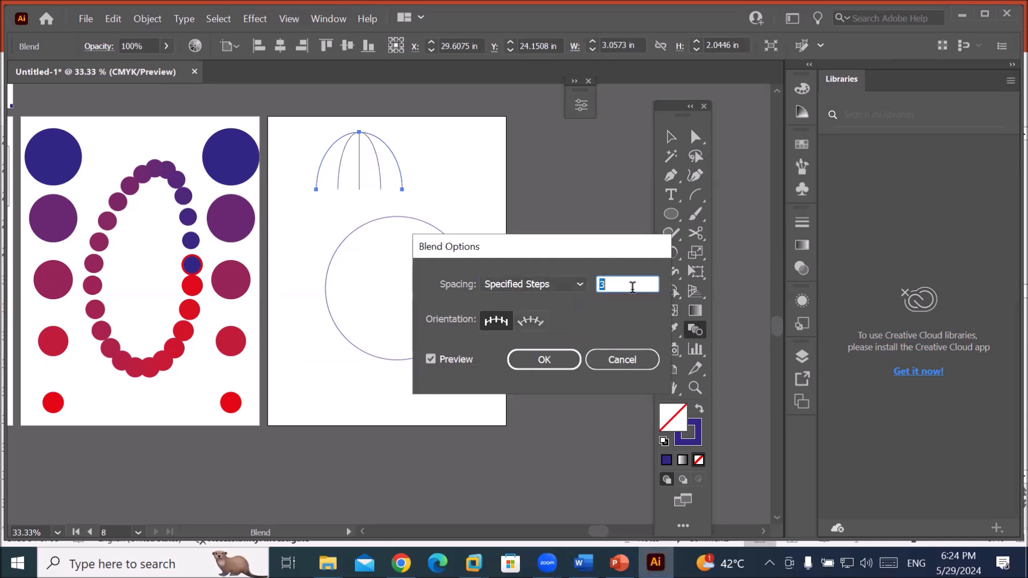
key("Up")
key("Up")
key("Up")
key("Up")
key("Up")
key("Up")
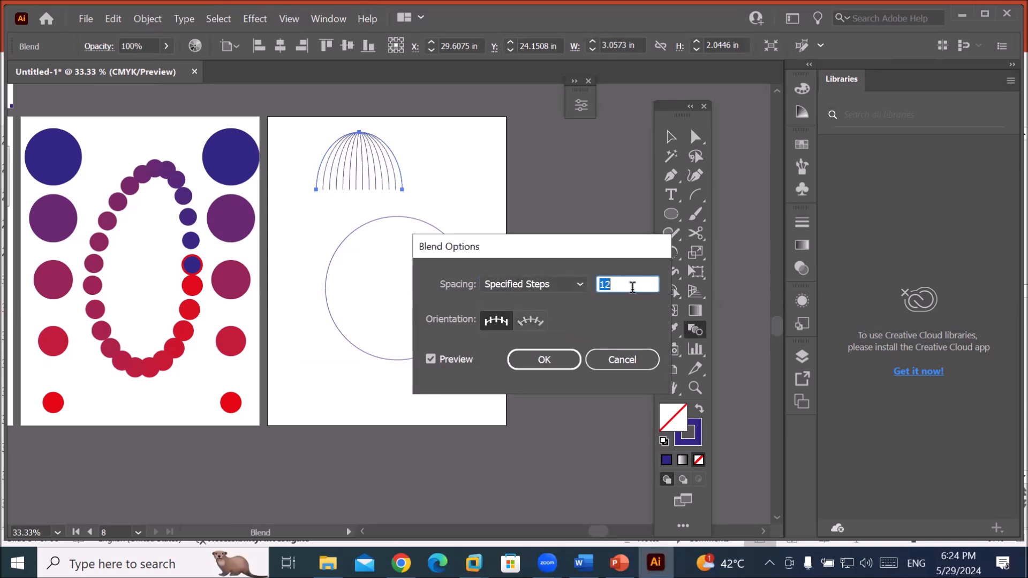
key("Up")
key("Up")
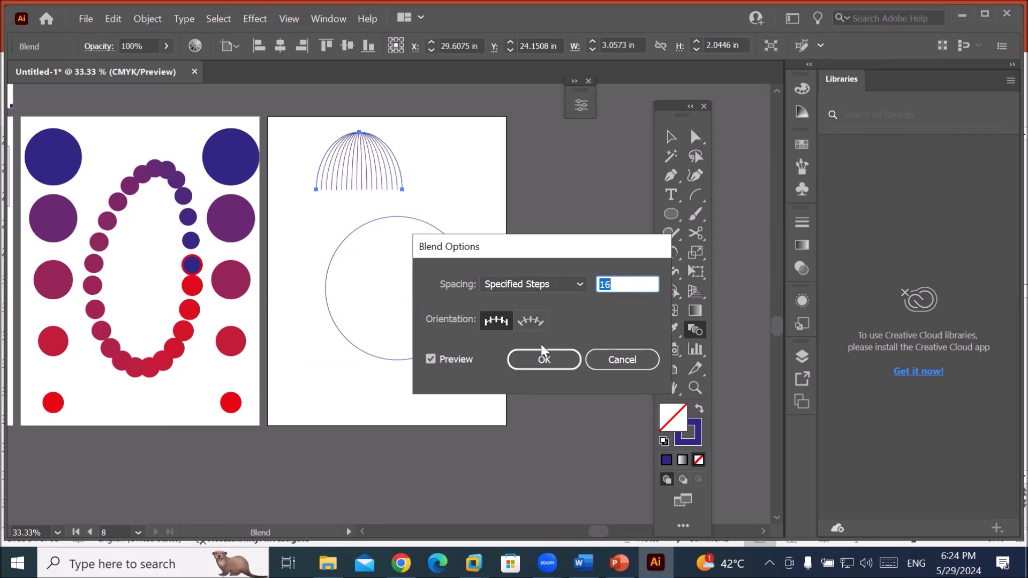
left_click(534, 367)
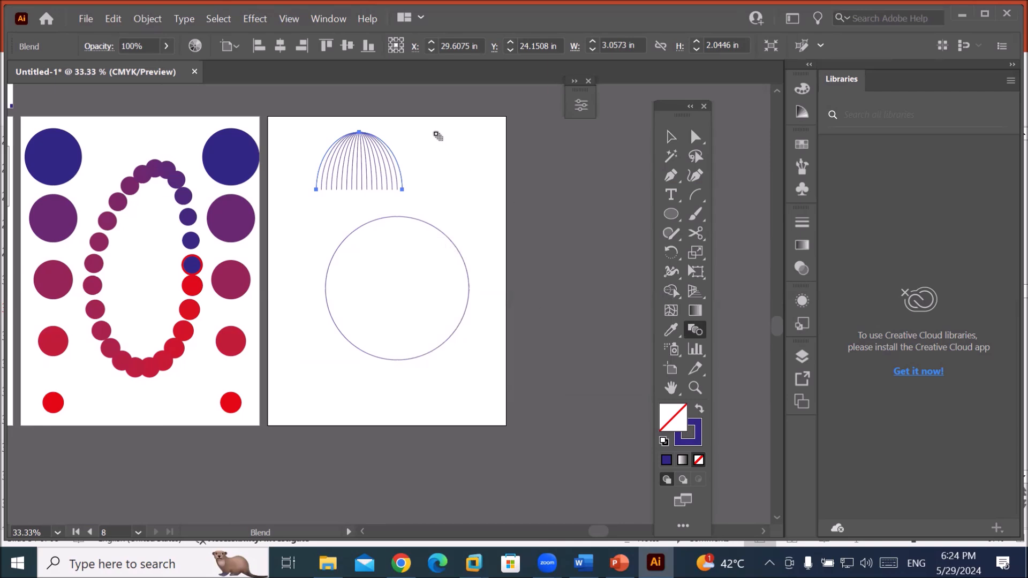
scroll(435, 113, "up", 2)
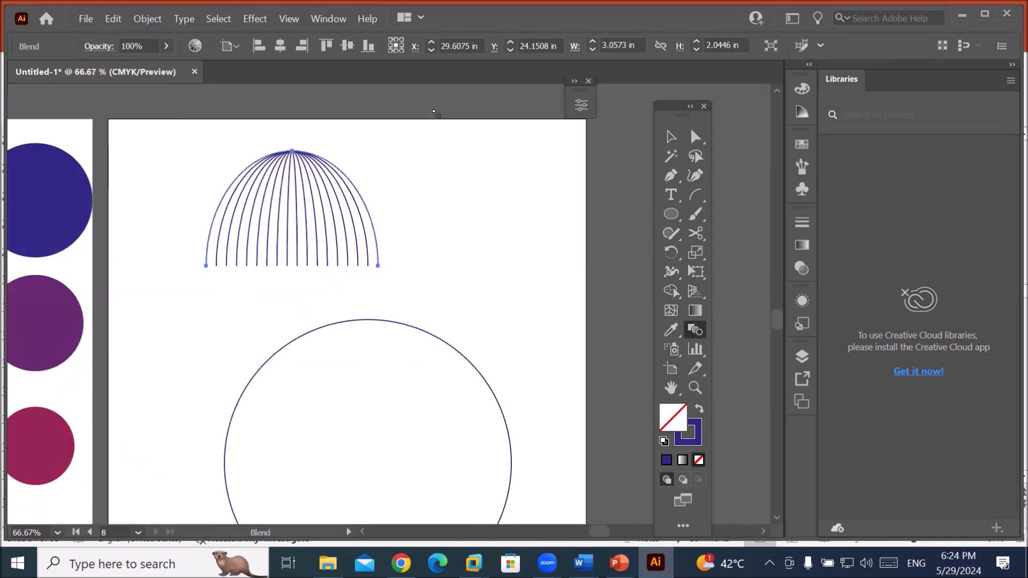
Draw a curved bottle-neck path at the artboard's top right with the Pen tool.
left_click(671, 175)
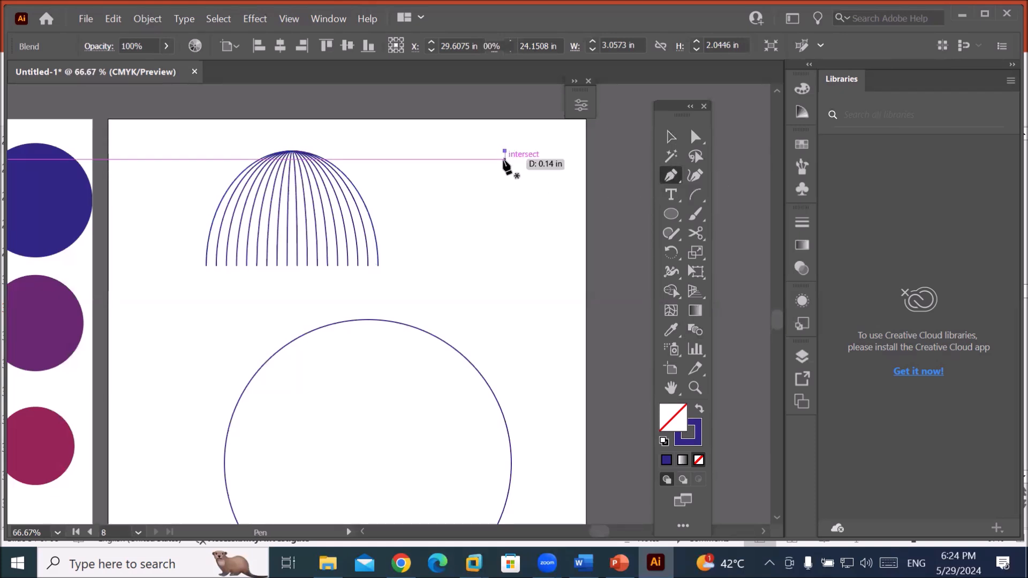
left_click(504, 151)
left_click_drag(497, 171, 485, 174)
left_click_drag(445, 231, 466, 349)
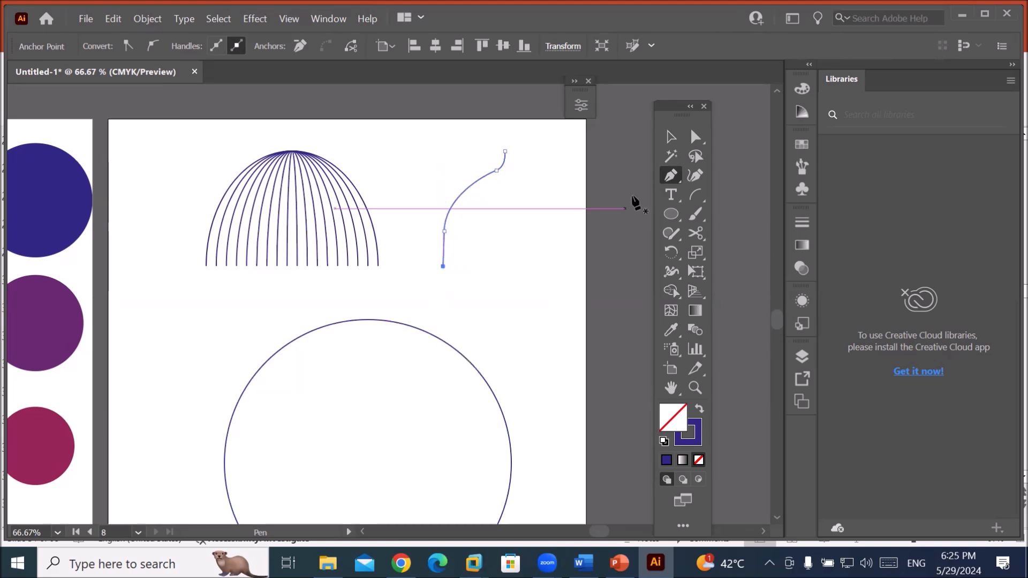
left_click(671, 137)
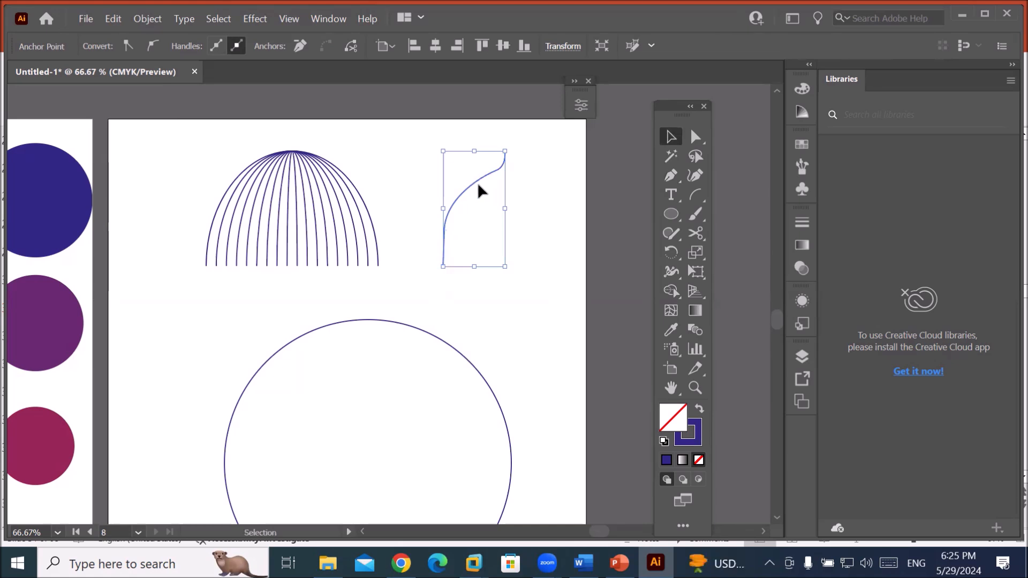
Duplicate the curve beside itself, flip the copy horizontally, and select both halves.
left_click_drag(477, 182, 548, 179)
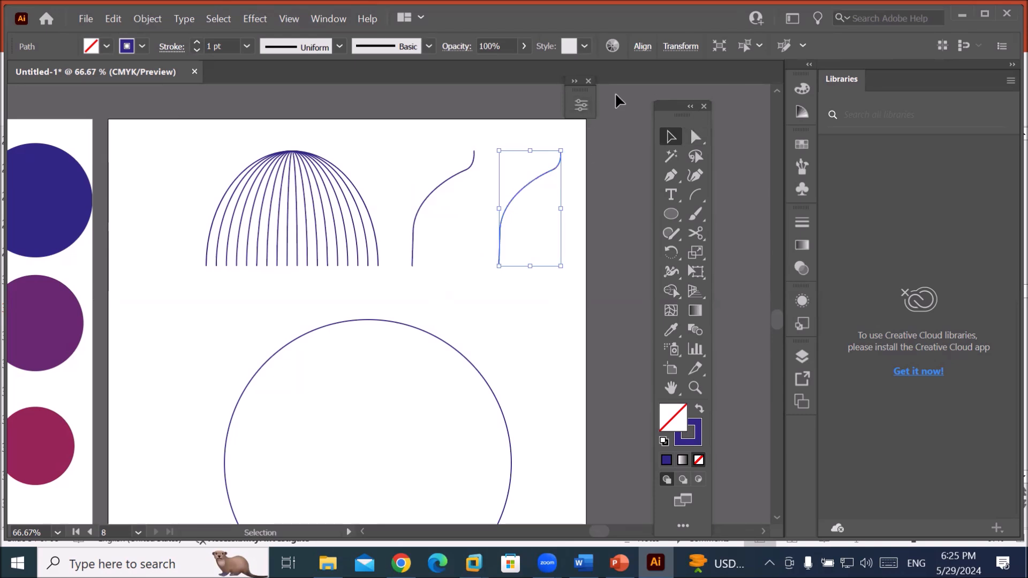
left_click(583, 107)
left_click(485, 134)
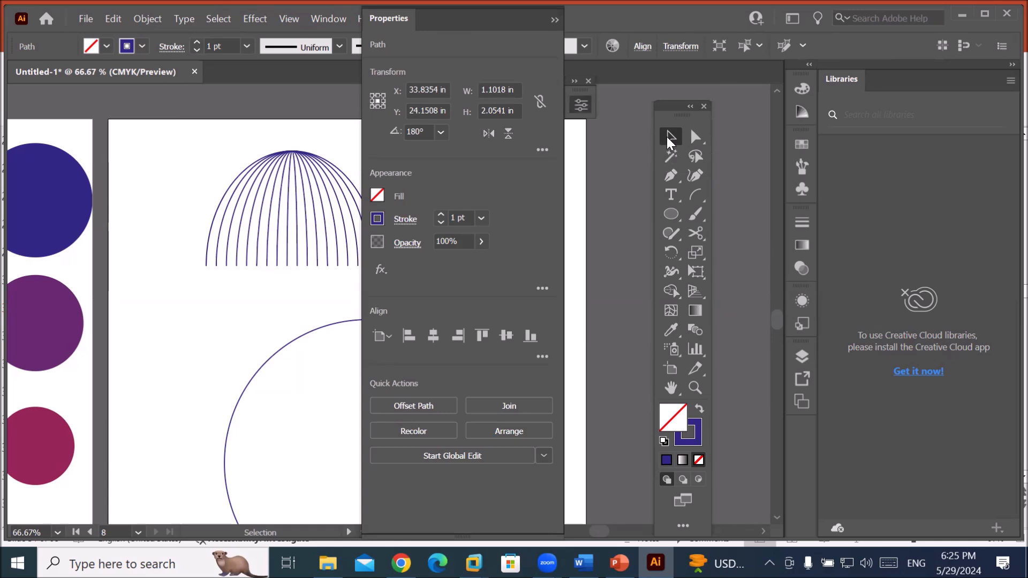
left_click(556, 20)
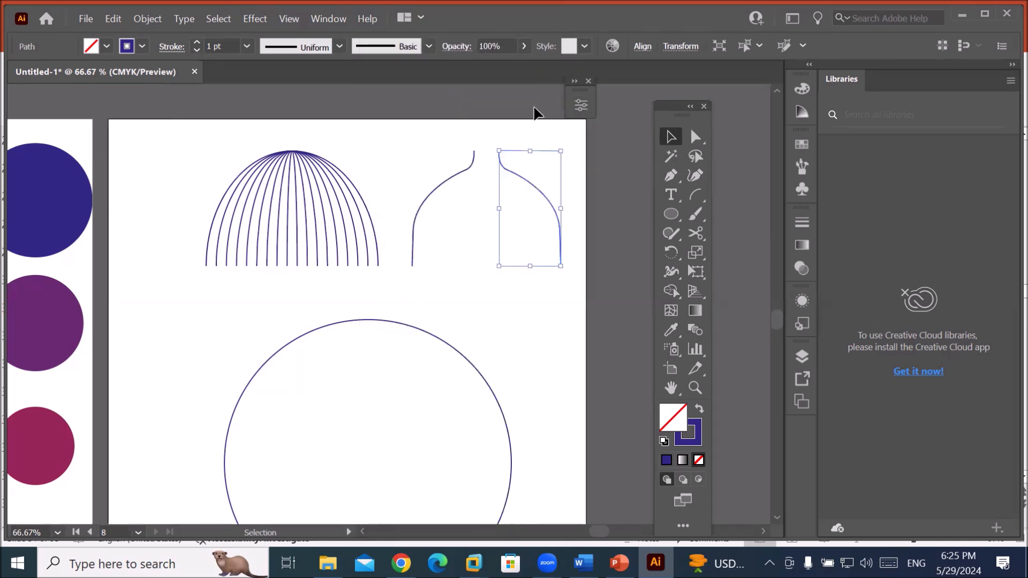
left_click(419, 145)
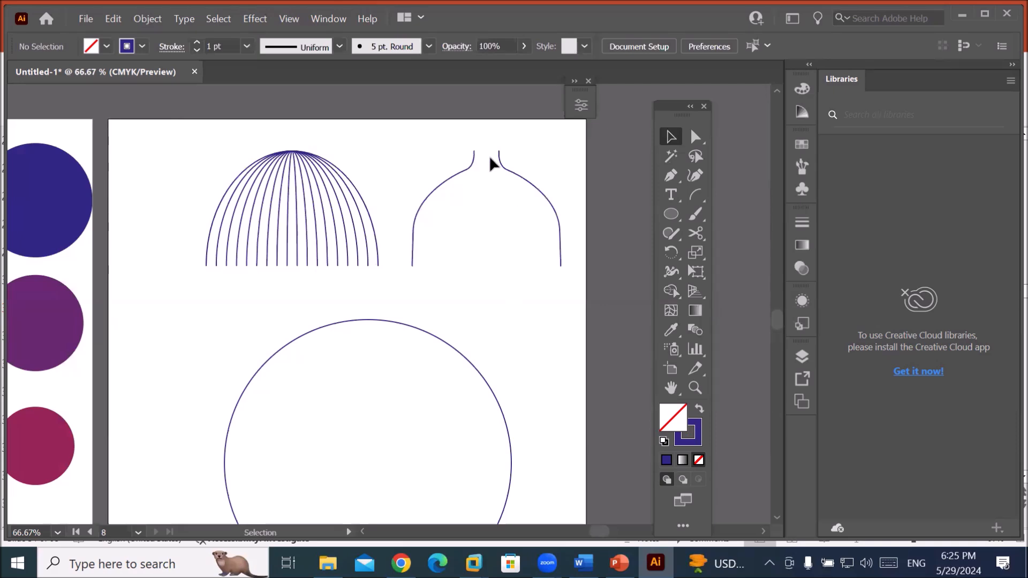
left_click_drag(537, 195, 547, 196)
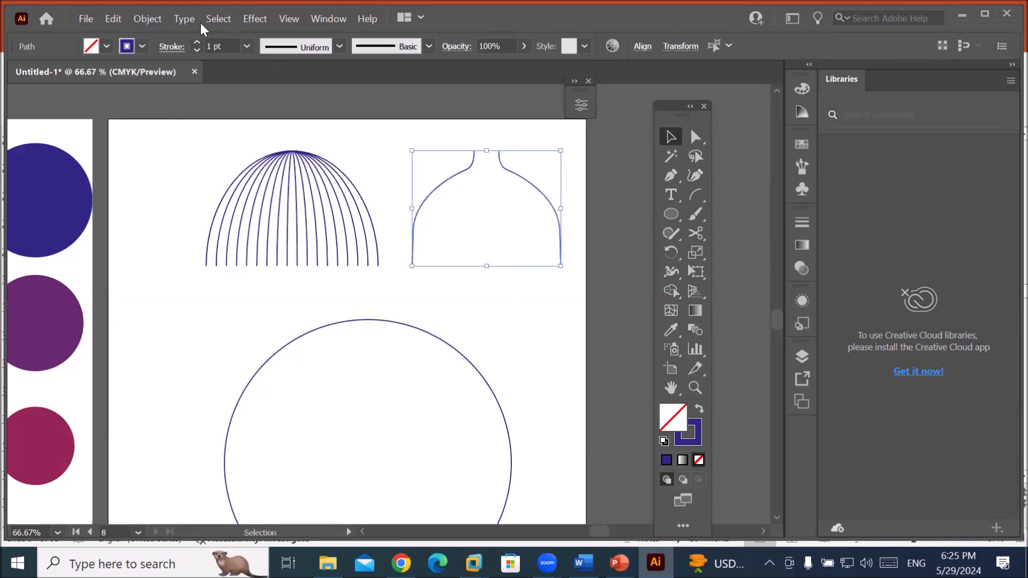
Make a blend between the two bottle halves.
left_click(136, 18)
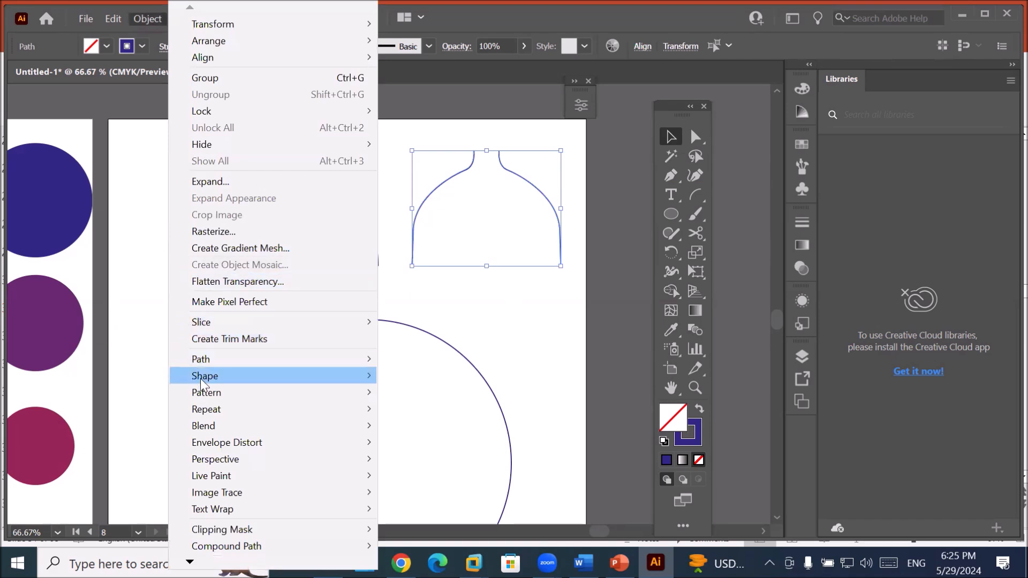
mouse_move(284, 427)
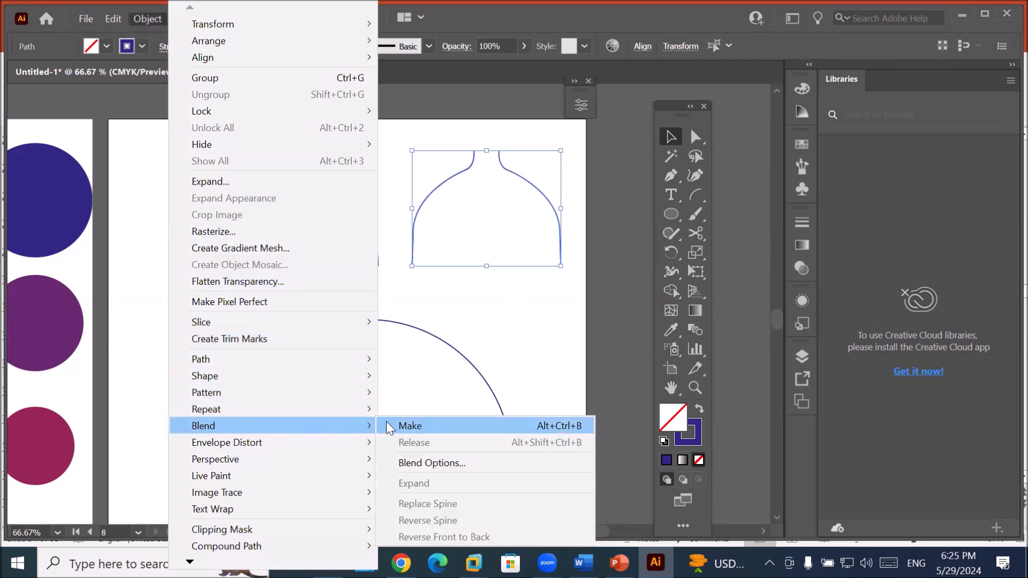
left_click(410, 426)
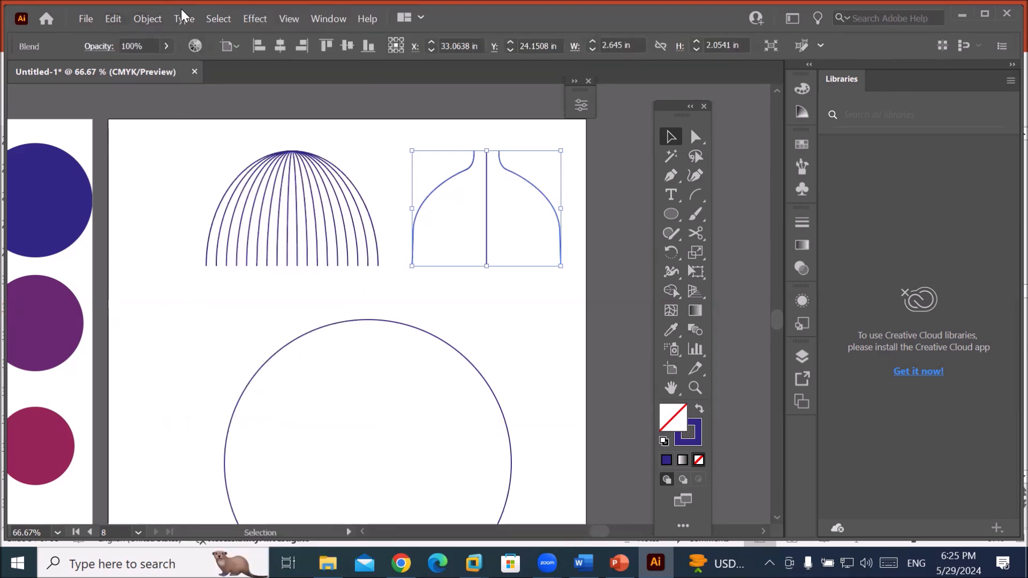
Set the bottle blend's spacing to 25 specified steps in Blend Options.
left_click(135, 18)
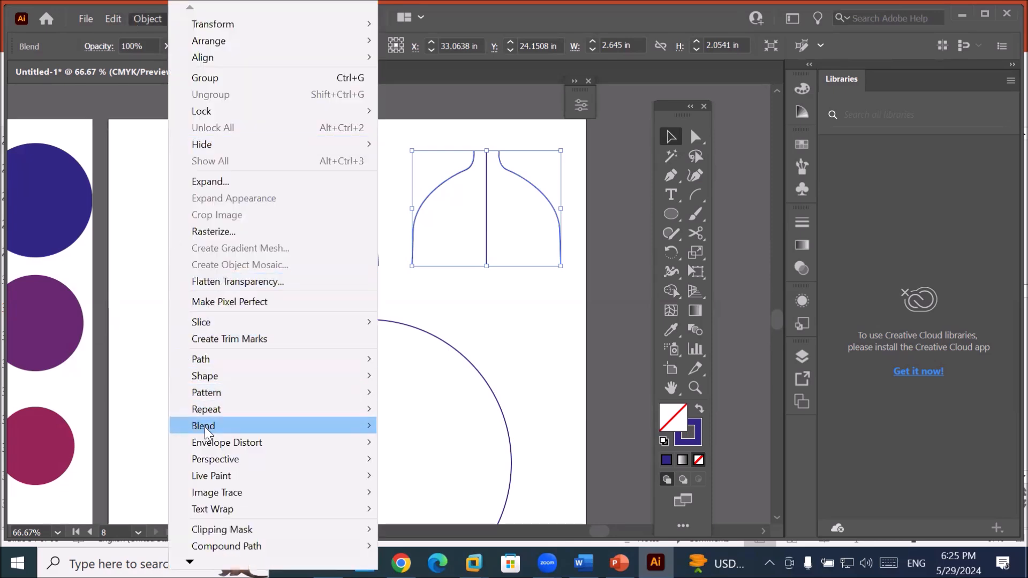
mouse_move(204, 426)
left_click(423, 462)
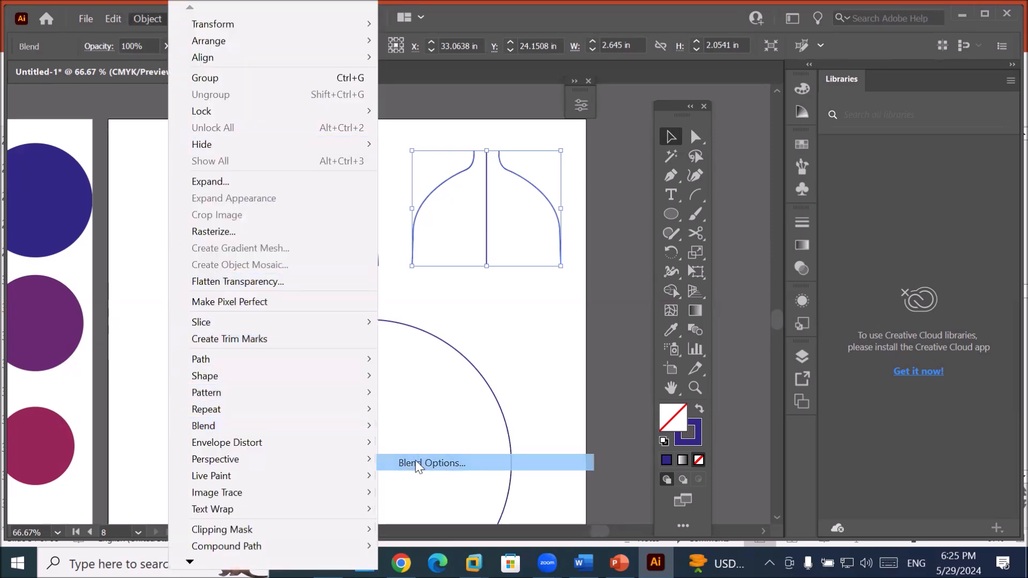
left_click(580, 283)
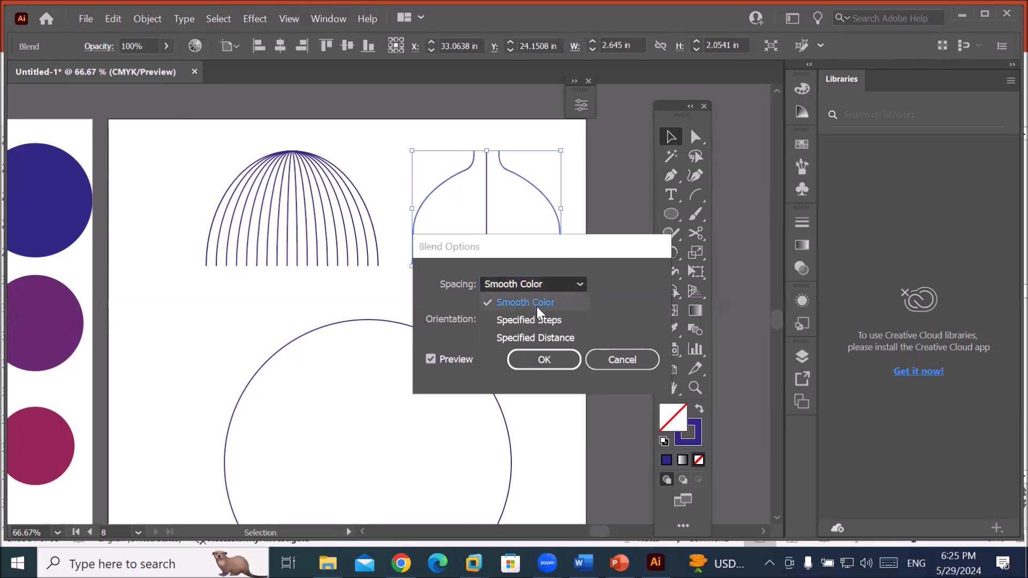
left_click(534, 318)
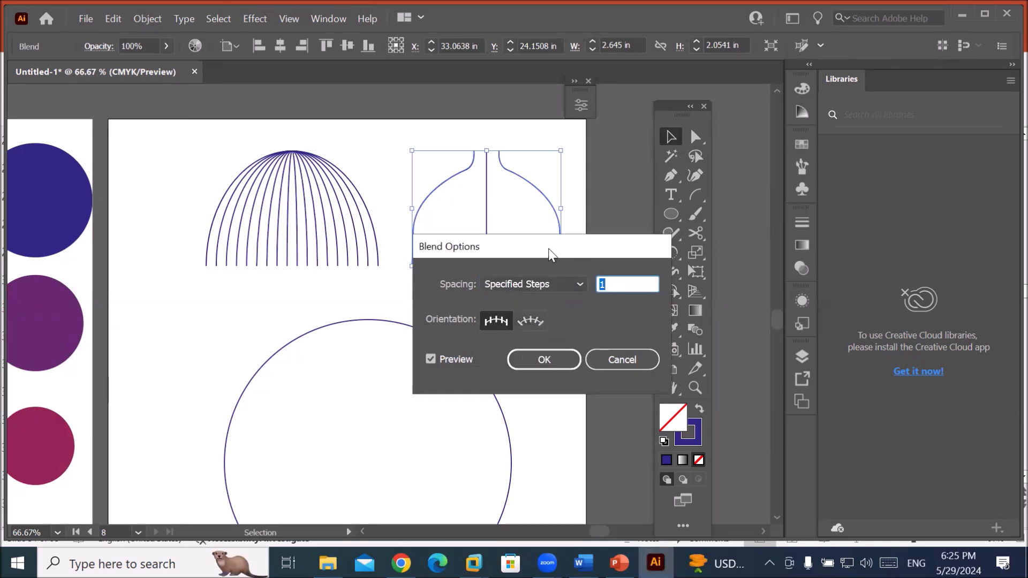
left_click_drag(549, 249, 500, 300)
key("Up")
key("Up")
key("Up")
key("Up")
key("Up")
key("Up")
key("Up")
key("Up")
key("Up")
key("Up")
key("Up")
key("Up")
key("Up")
key("Up")
key("Up")
key("Up")
key("Up")
key("Up")
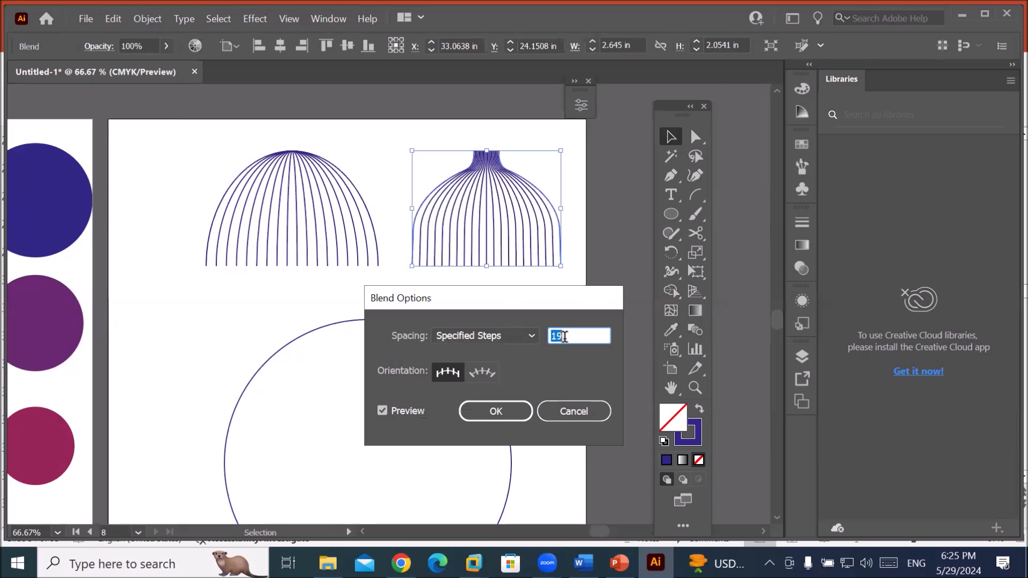
key("Up")
key("Up")
key("Up")
key("Up")
key("Up")
key("Up")
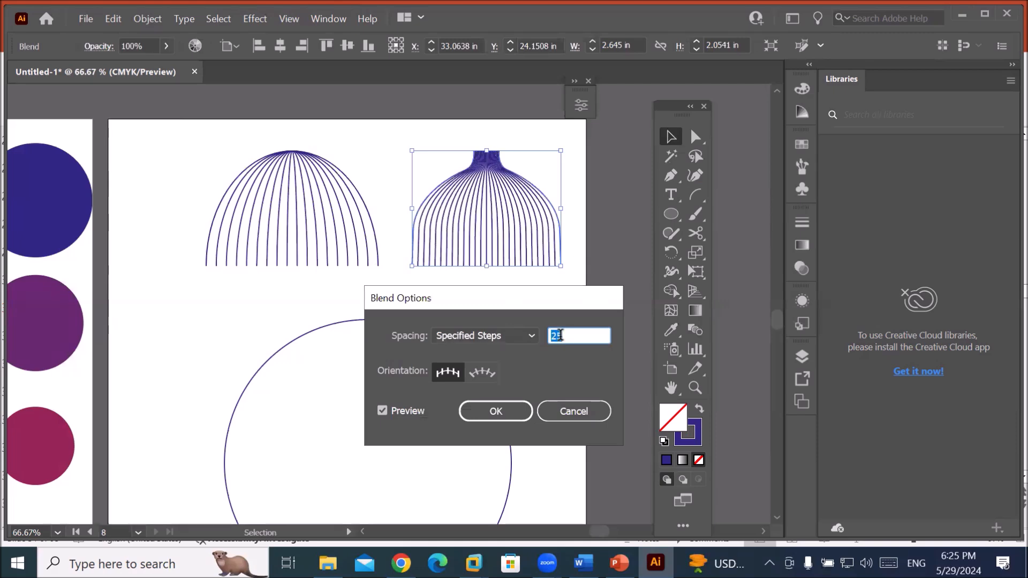
left_click(518, 412)
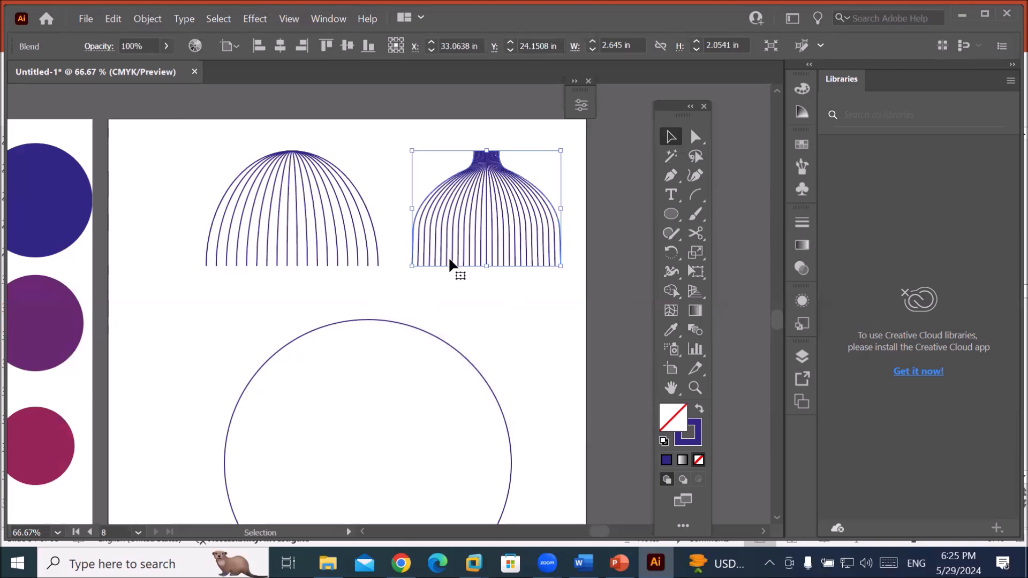
left_click(670, 213)
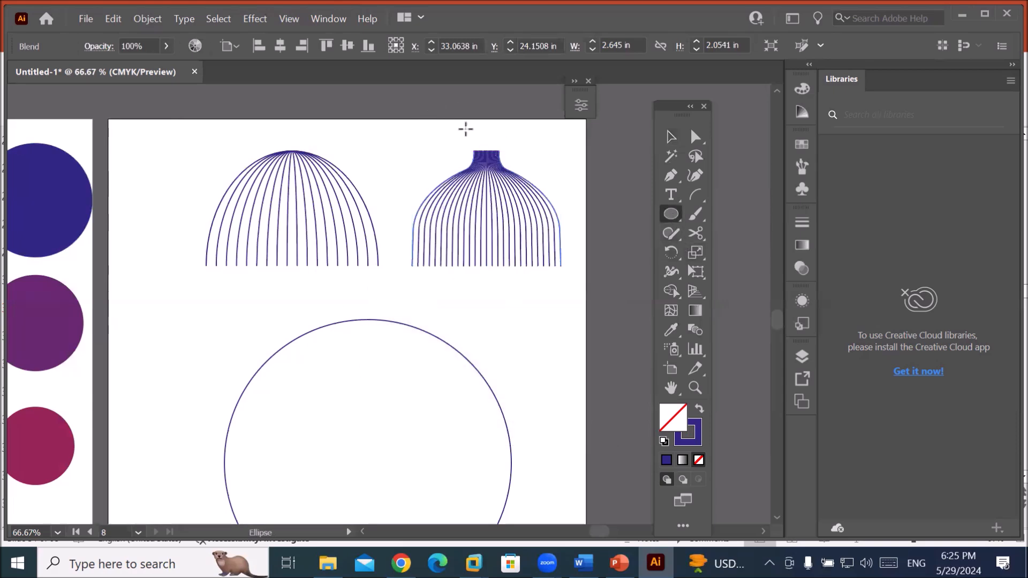
Draw an oval over the bottle's neck and fill it with black.
left_click_drag(457, 134, 512, 165)
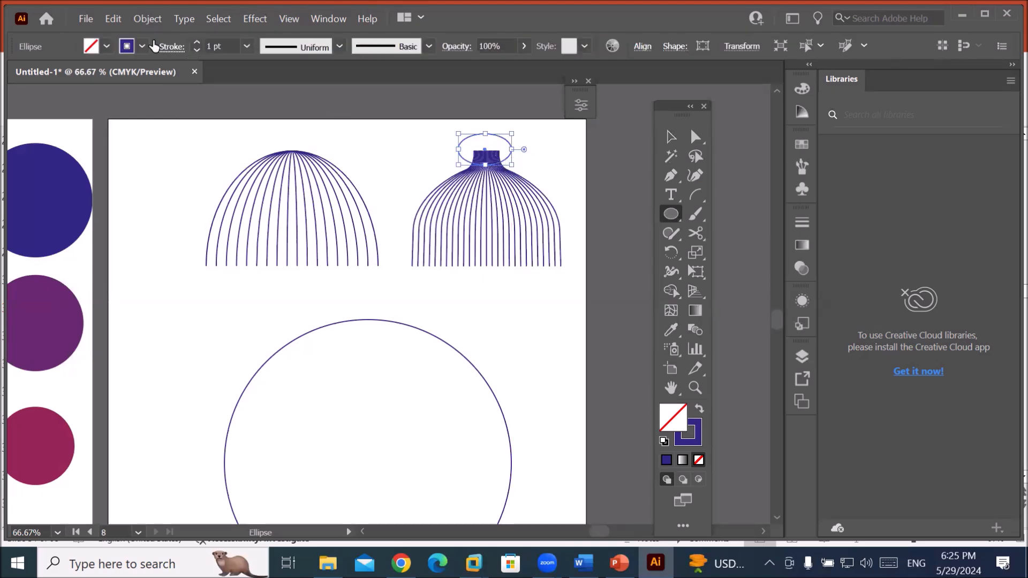
left_click(107, 45)
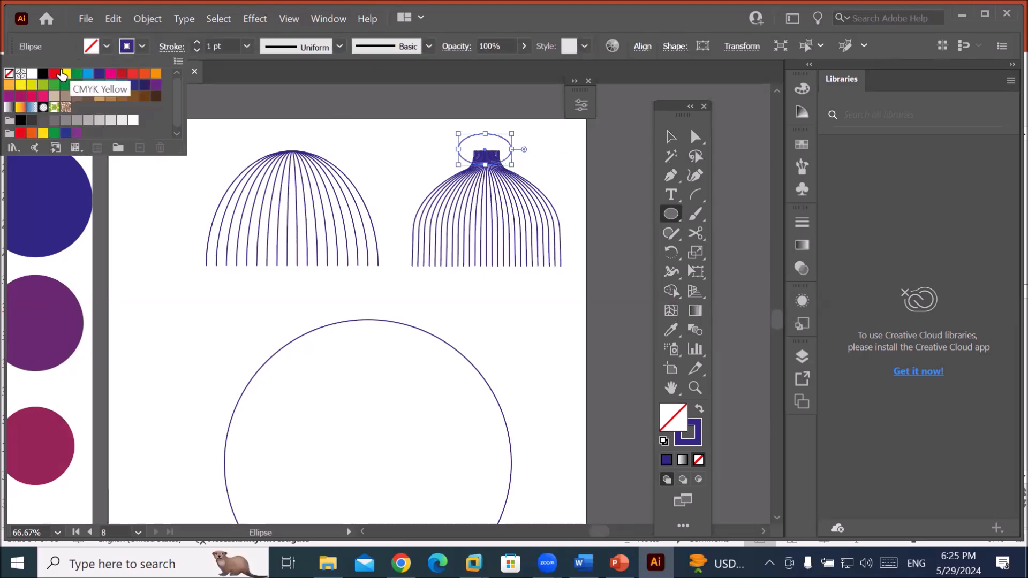
left_click(44, 73)
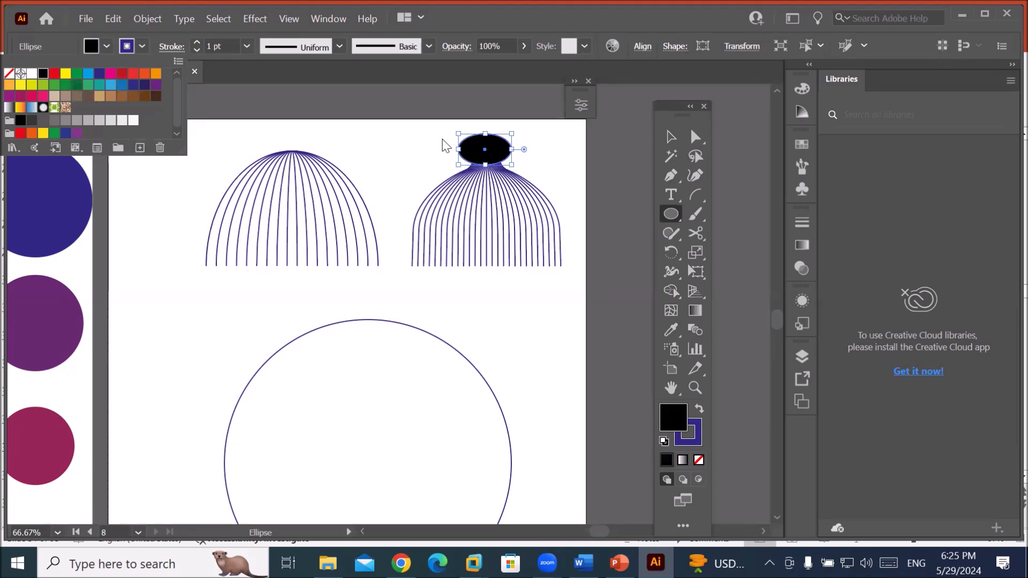
left_click(670, 213)
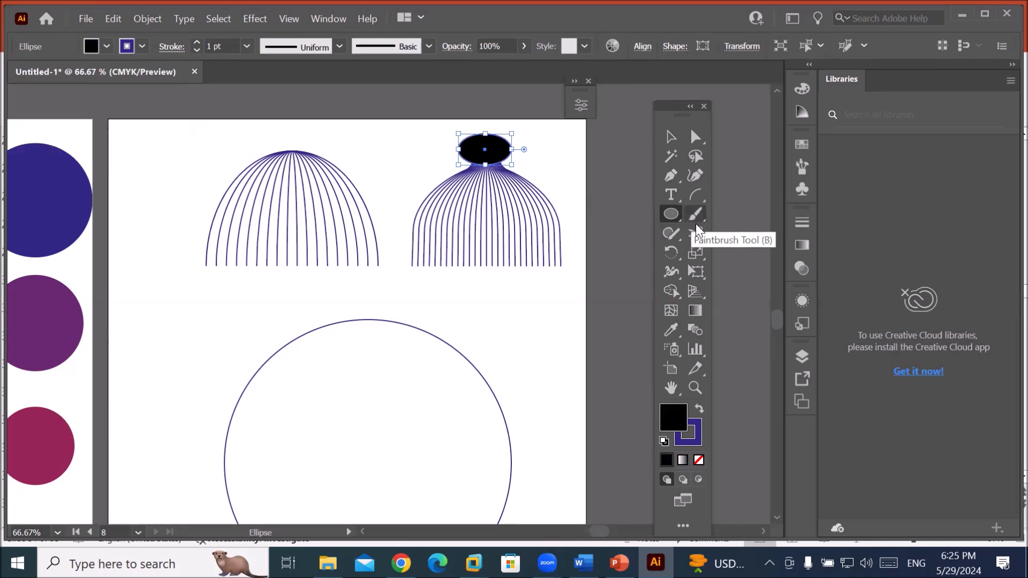
Draw a thin black bar under the dome and a rounded rectangle below it.
right_click(673, 212)
left_click(737, 216)
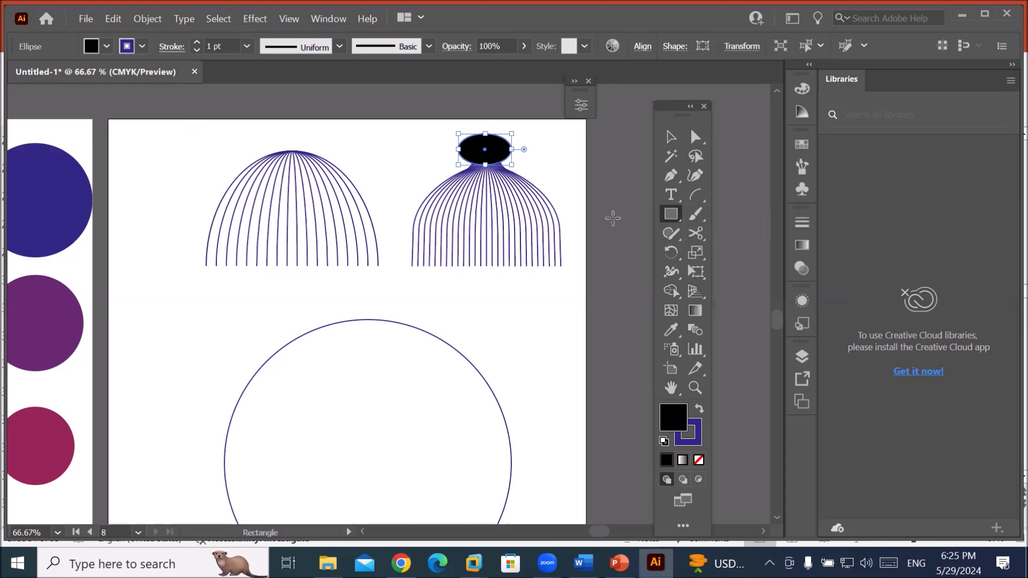
left_click_drag(183, 260, 394, 270)
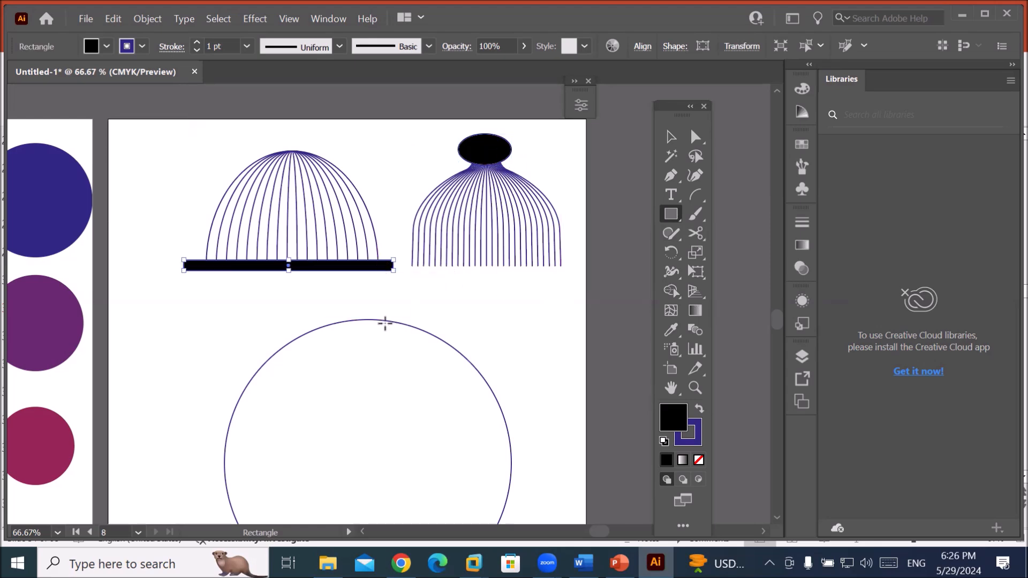
left_click_drag(670, 216, 714, 235)
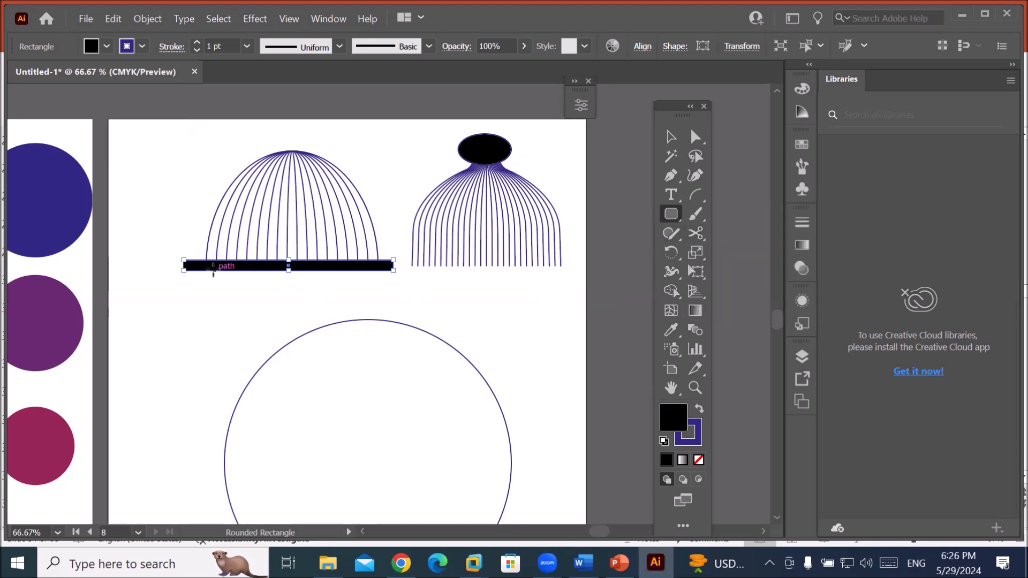
left_click_drag(202, 272, 379, 399)
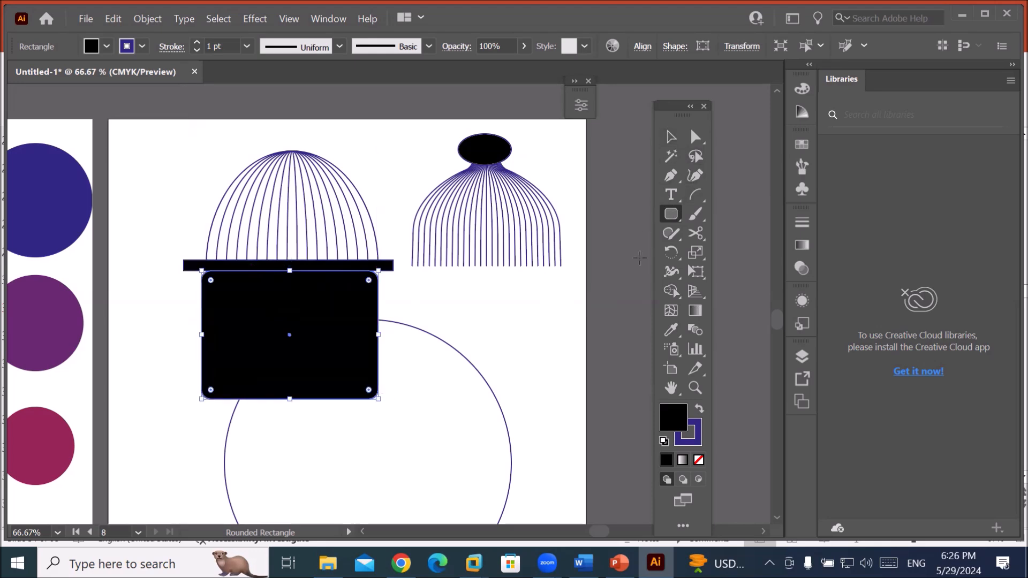
Give the rounded rectangle white fill with black stroke and nudge it up against the bar.
left_click(664, 440)
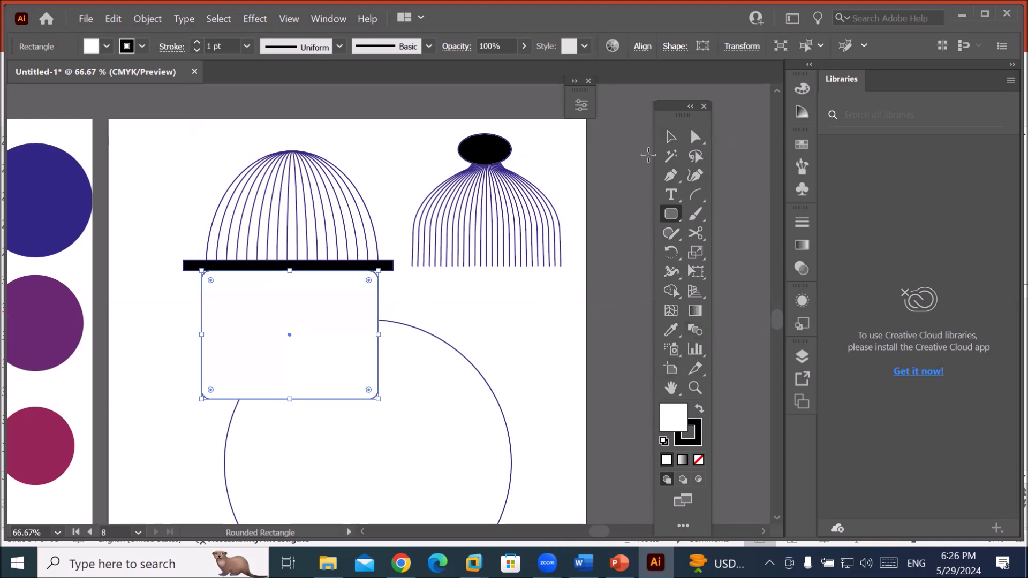
left_click(671, 137)
left_click_drag(342, 318, 343, 311)
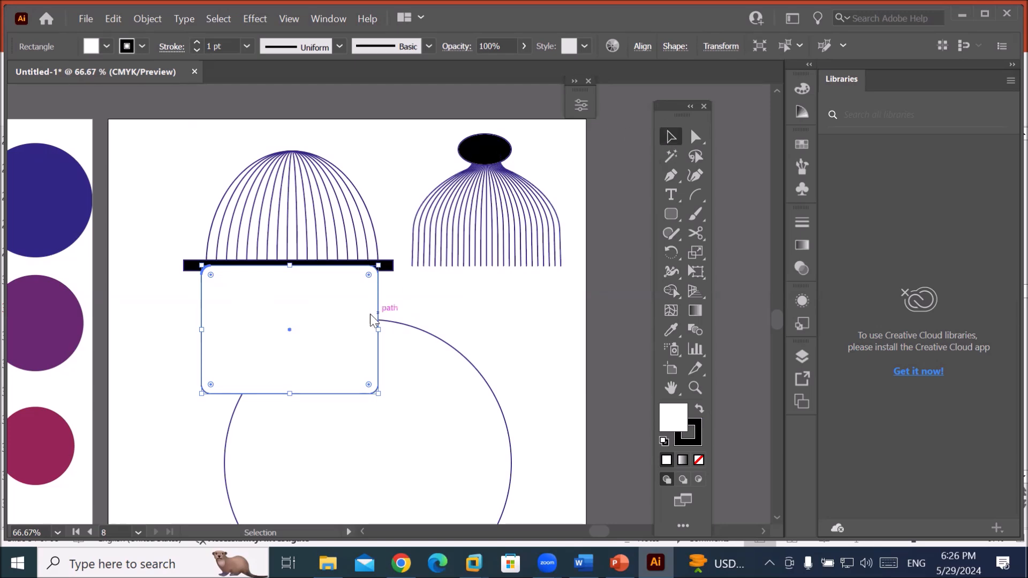
Place a copy of the rounded rectangle under the bottle blend.
left_click_drag(375, 317, 561, 310)
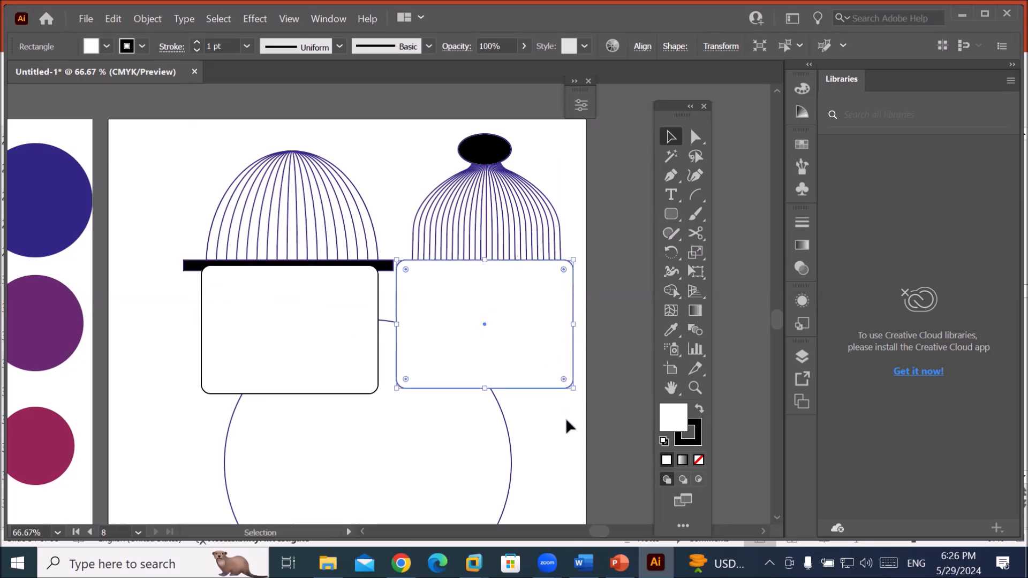
left_click(547, 445)
scroll(547, 445, "down", 2)
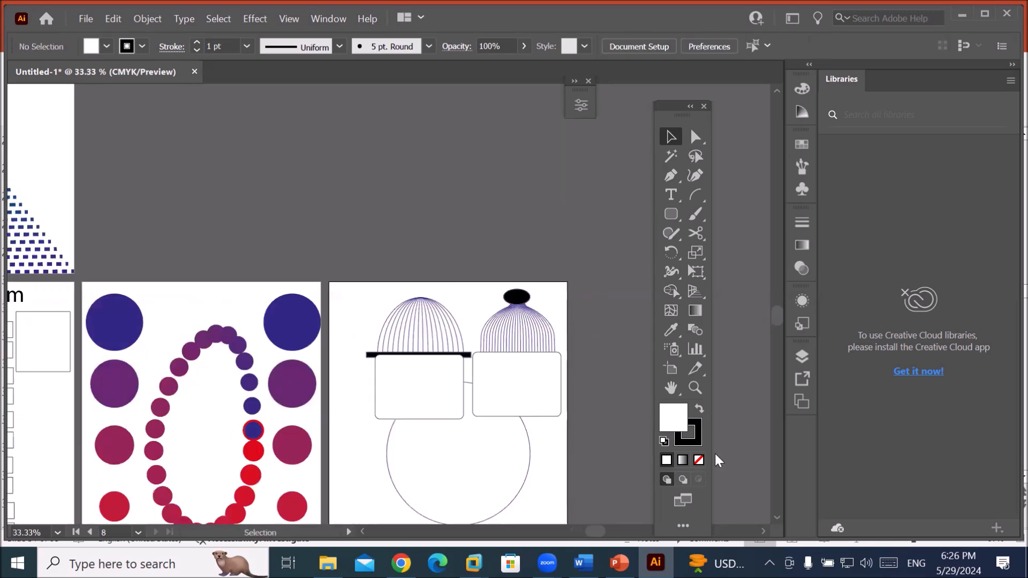
Move the circle down and draw a short vertical line to its left.
left_click_drag(548, 463, 489, 276)
left_click_drag(460, 306, 457, 364)
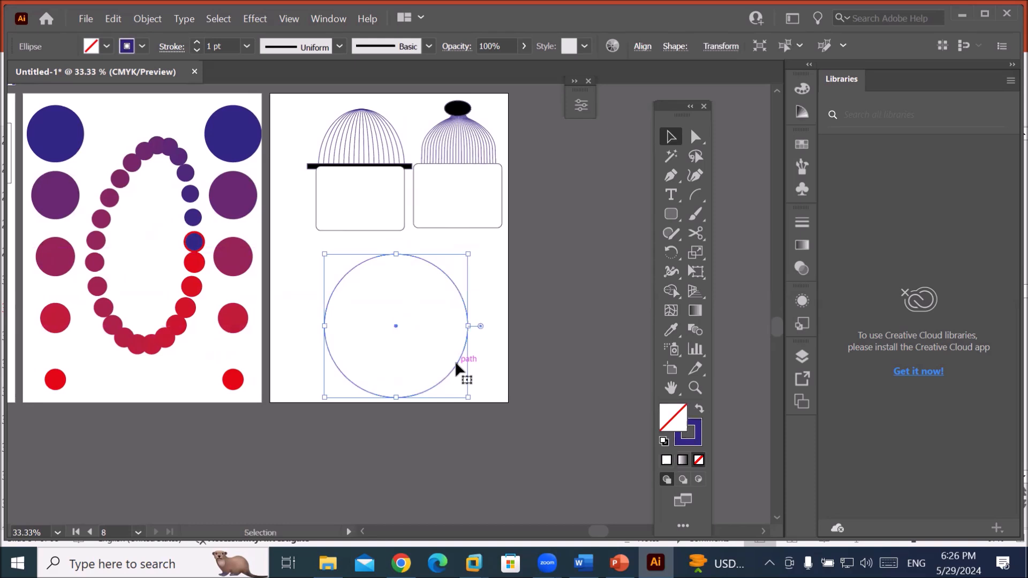
left_click(694, 194)
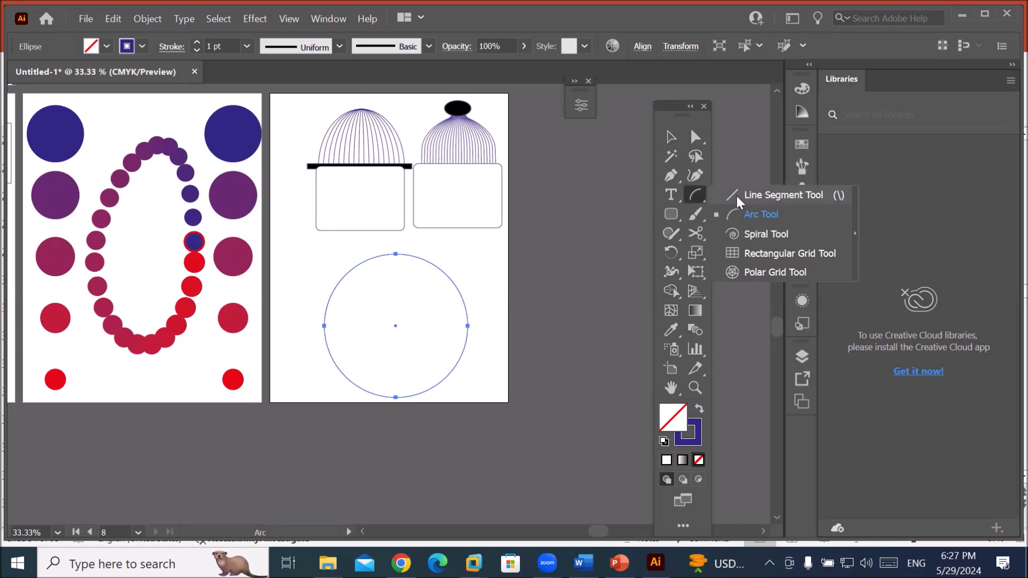
left_click(736, 194)
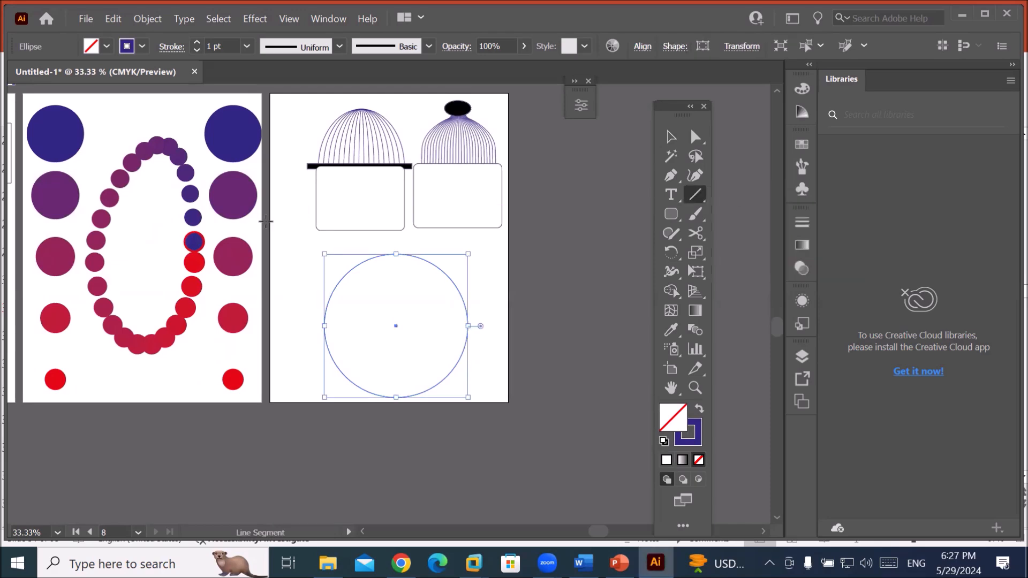
left_click_drag(282, 234, 282, 272)
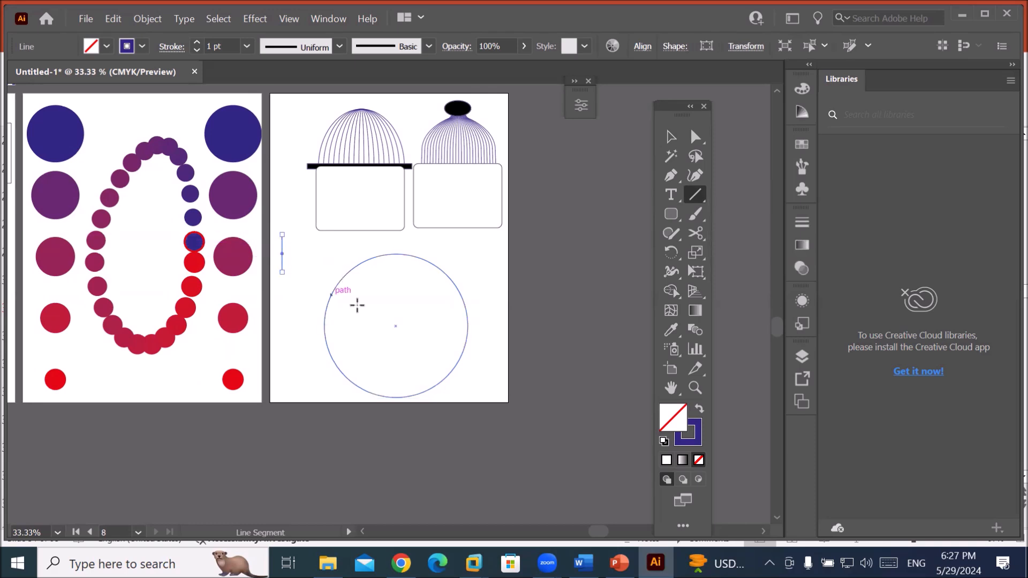
Shift the circle further down, copy the short line to the right, and select both lines.
key("v")
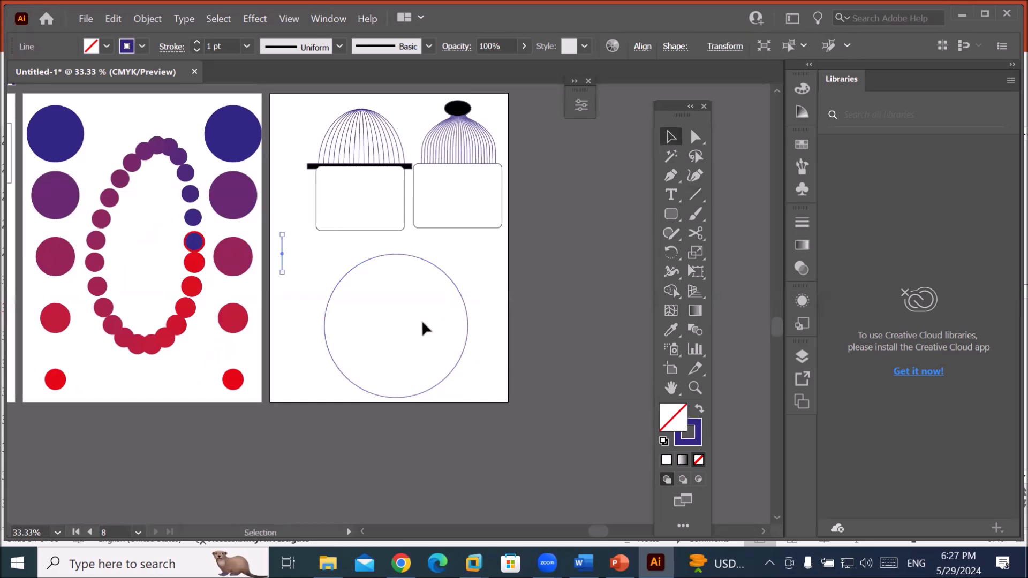
left_click(435, 377)
left_click(441, 381)
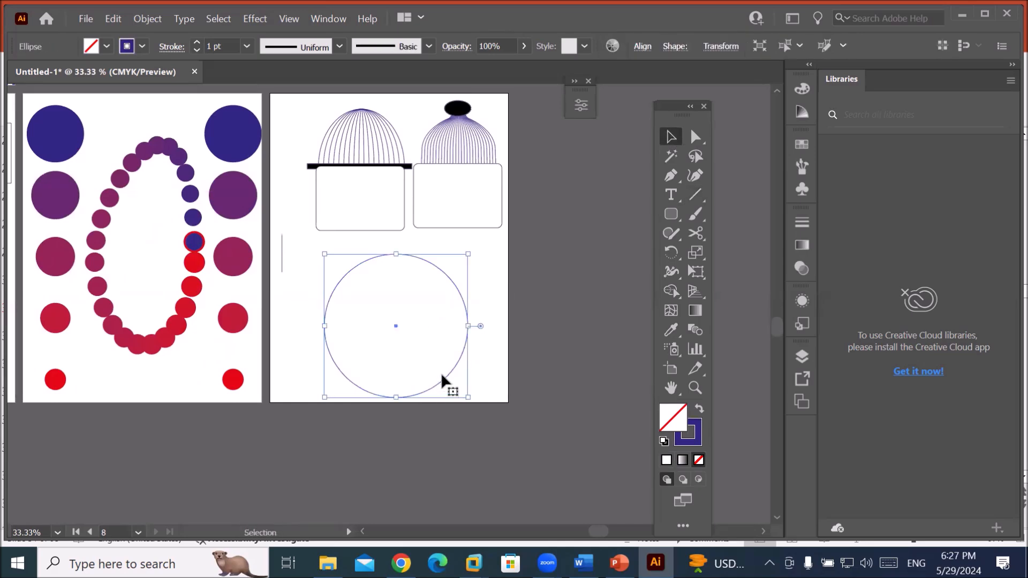
left_click_drag(449, 378, 453, 435)
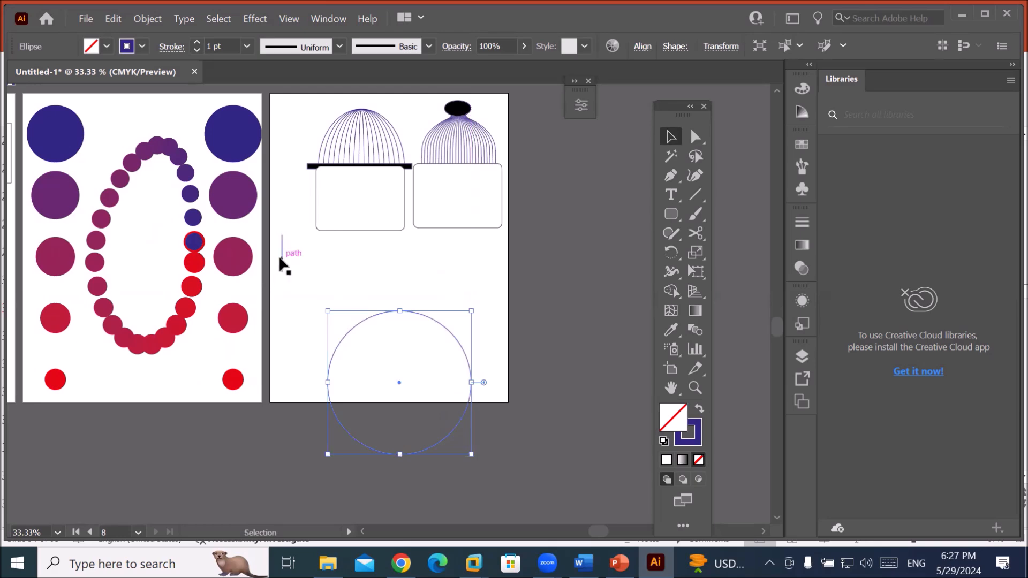
left_click_drag(279, 262, 465, 269)
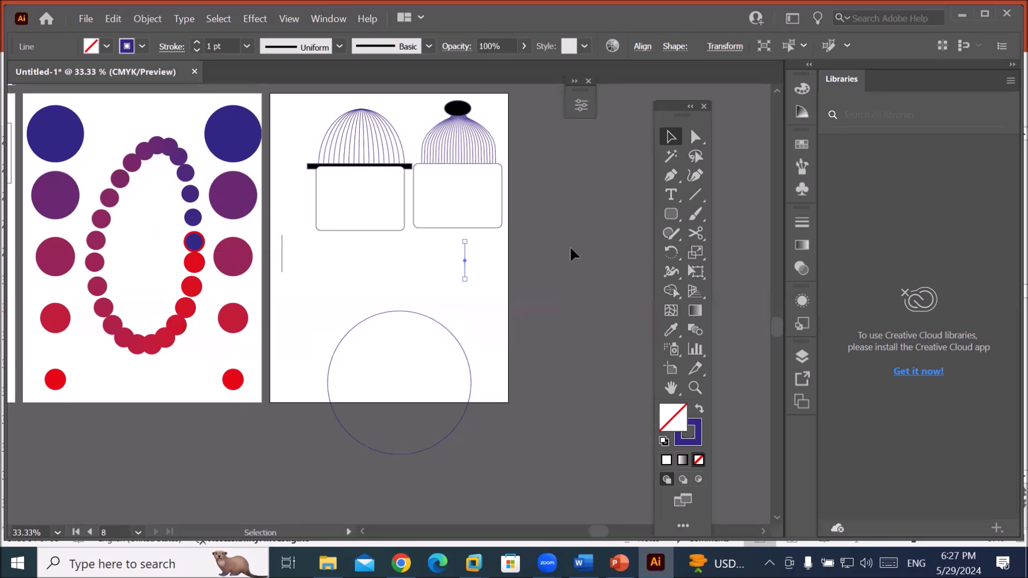
left_click_drag(337, 273, 503, 297)
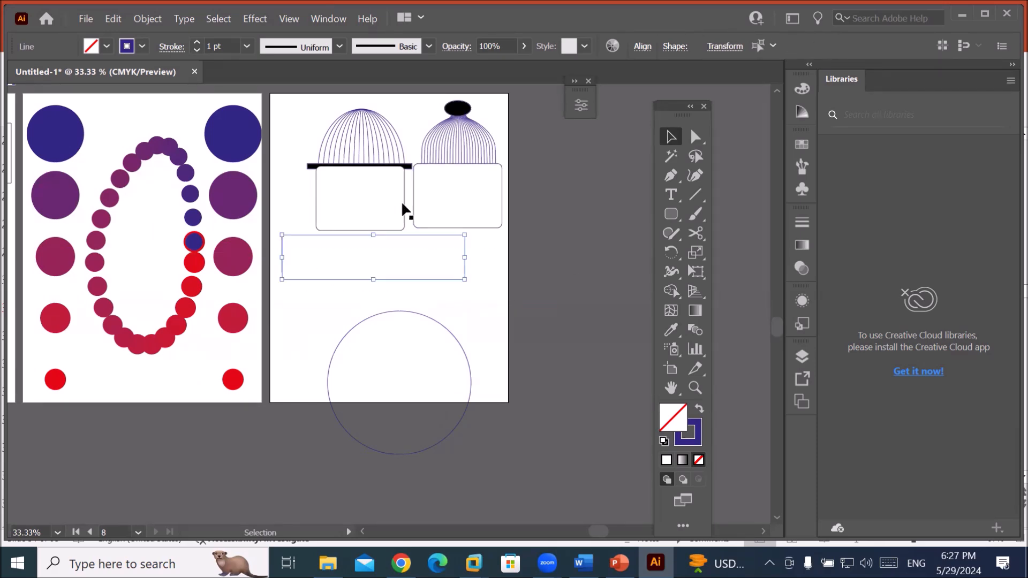
Make a blend from the two selected short vertical lines.
left_click(138, 16)
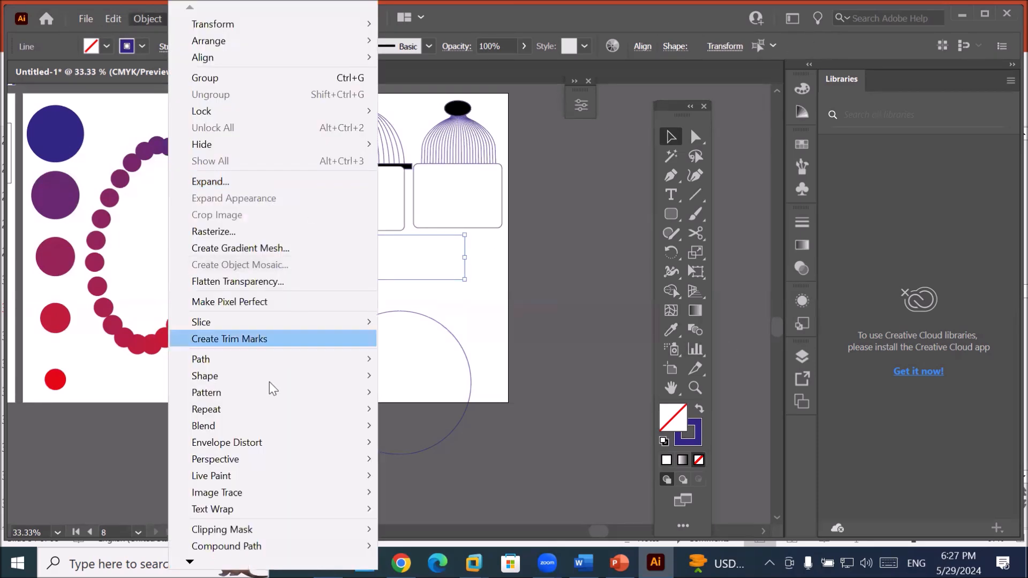
mouse_move(225, 426)
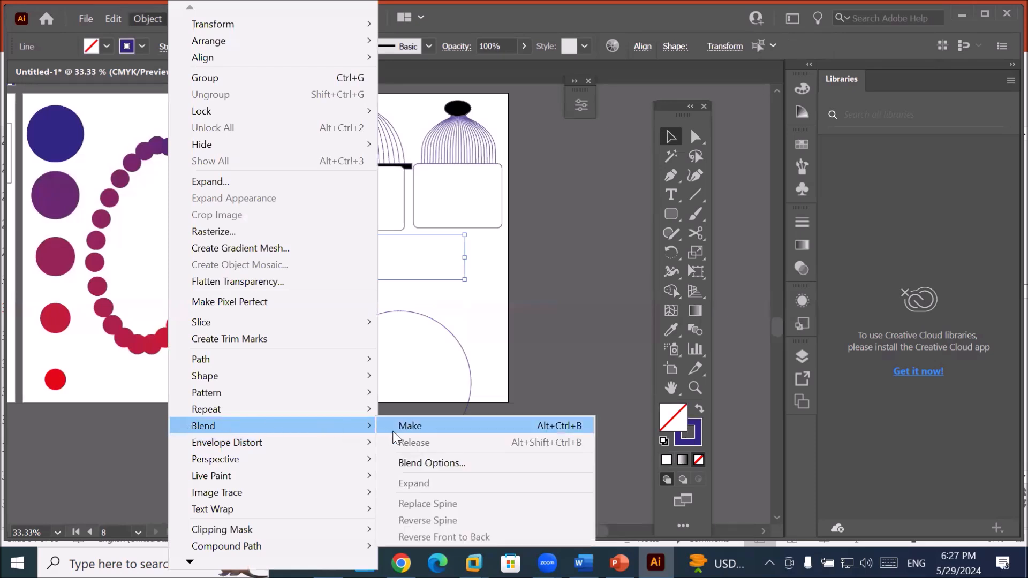
left_click(425, 423)
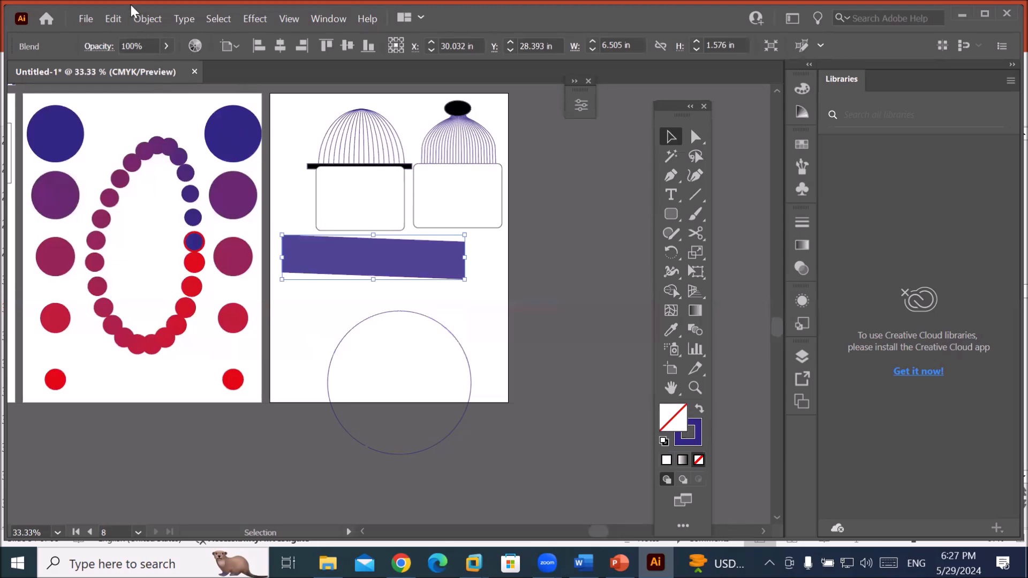
In Blend Options, set Spacing to Specified Steps and scroll the value to about 100.
left_click(141, 20)
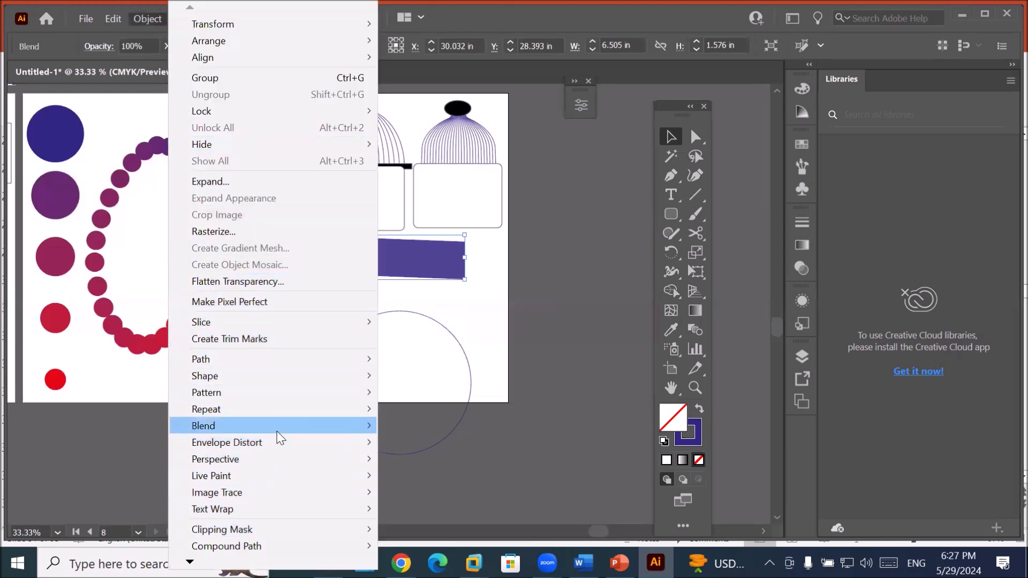
mouse_move(281, 428)
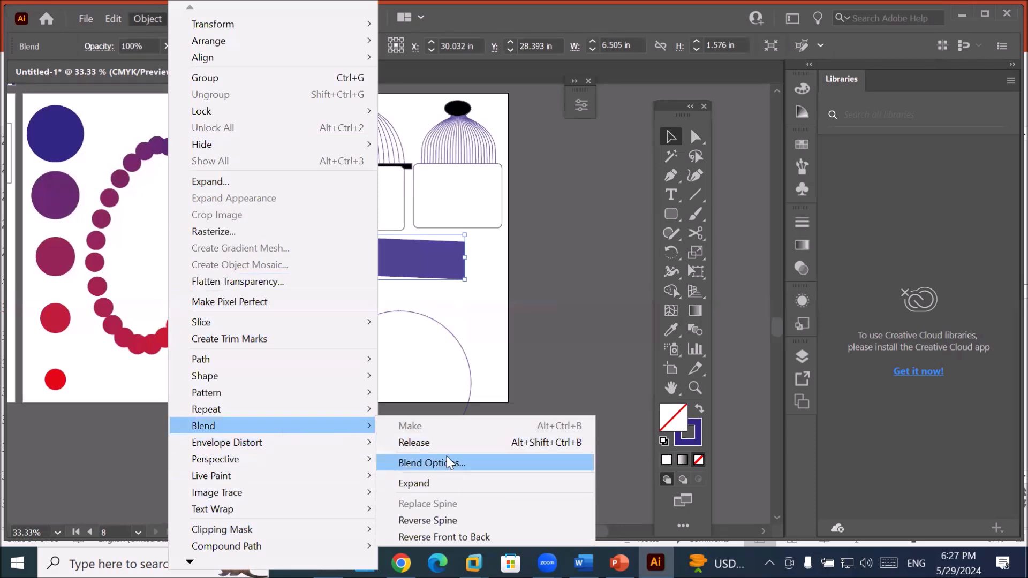
left_click(453, 463)
left_click(499, 336)
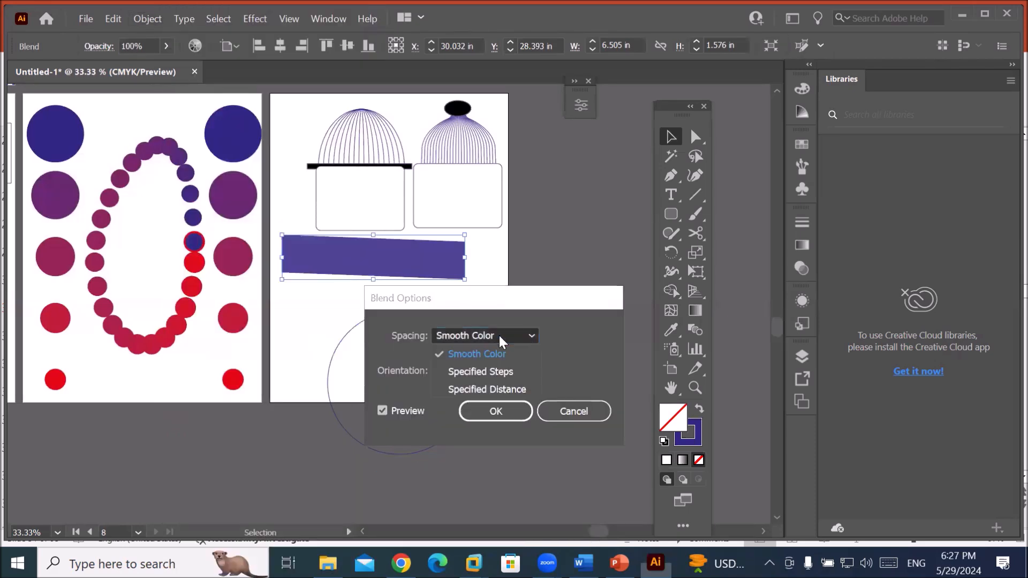
left_click(492, 367)
left_click(580, 337)
scroll(582, 335, "down", 20)
scroll(583, 335, "down", 20)
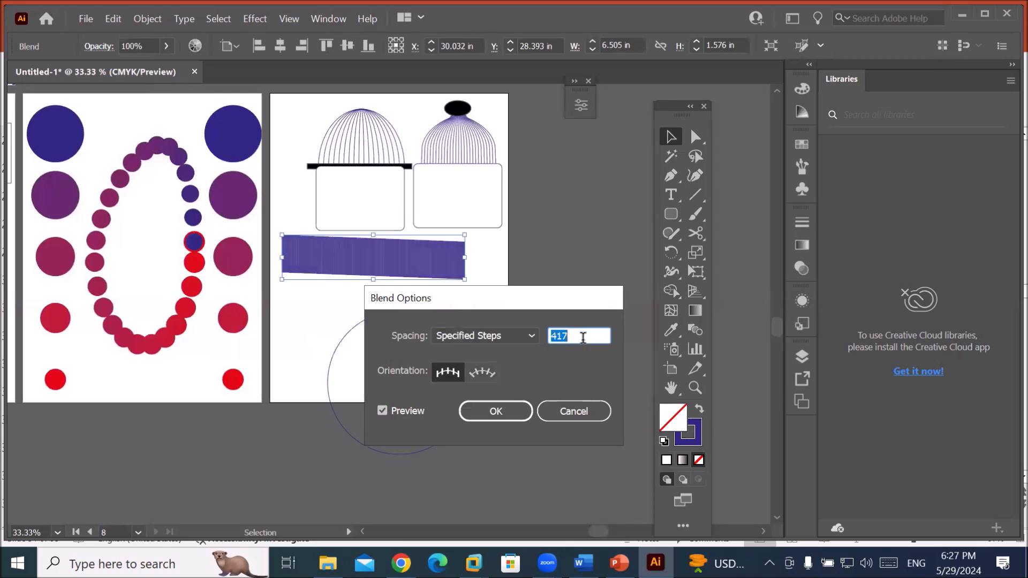
scroll(582, 336, "down", 20)
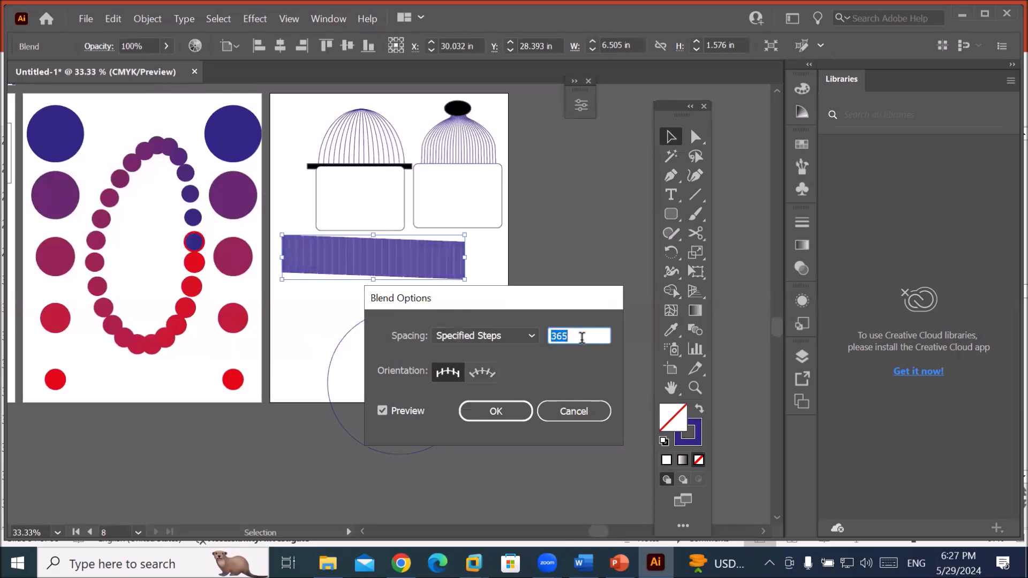
scroll(581, 338, "down", 20)
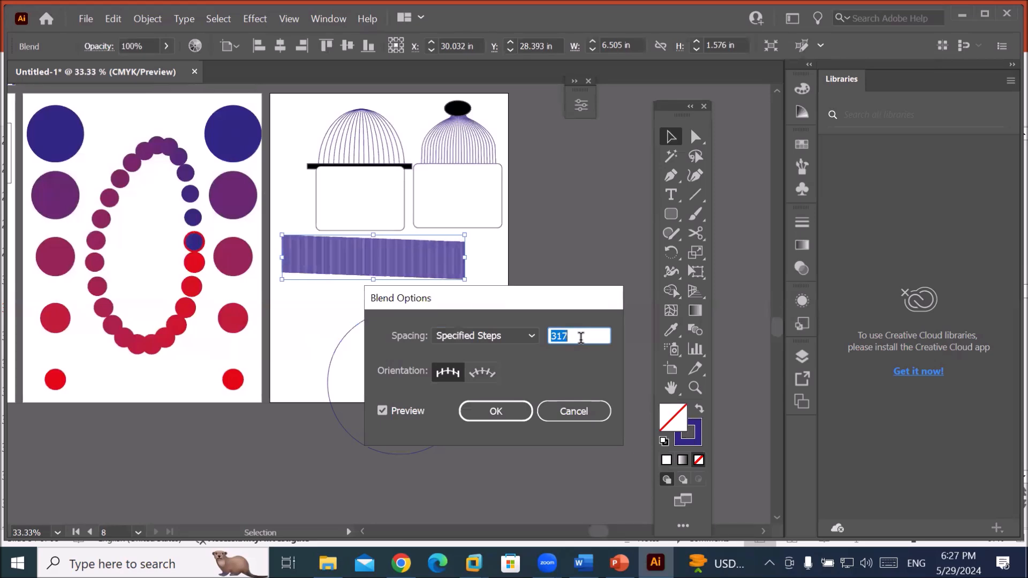
scroll(581, 338, "down", 20)
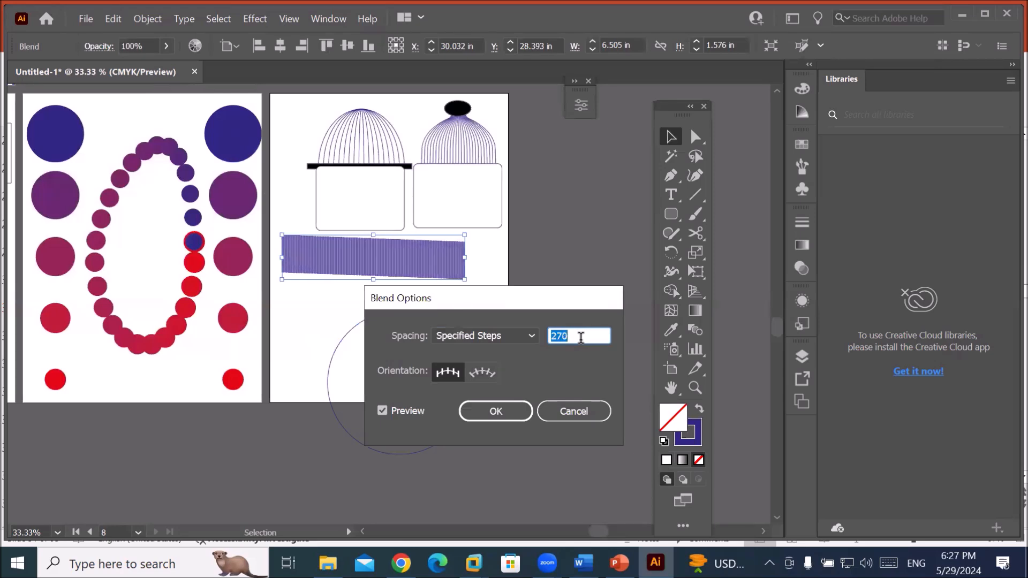
scroll(581, 337, "down", 20)
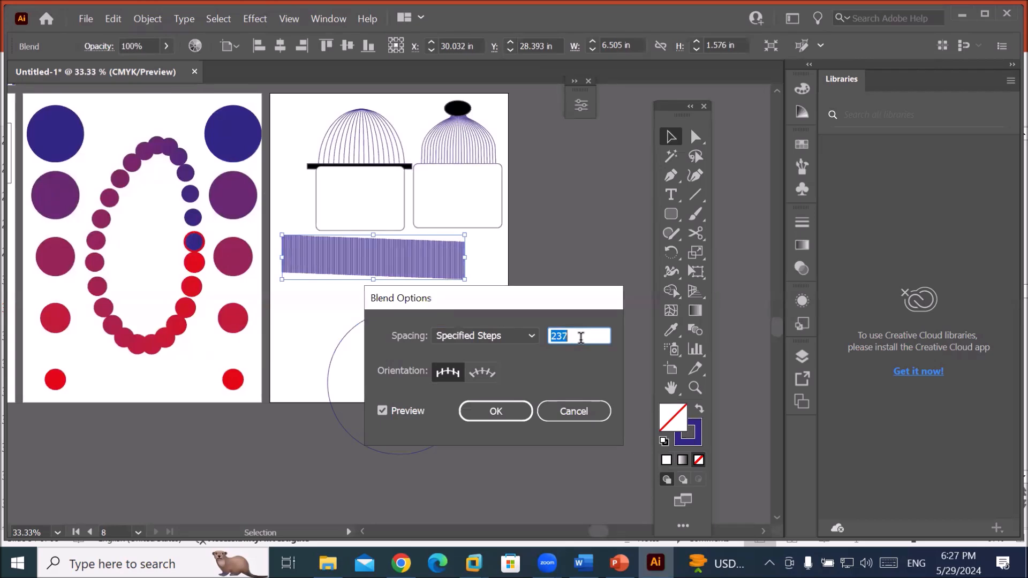
scroll(579, 337, "down", 20)
scroll(580, 336, "down", 11)
scroll(580, 337, "down", 20)
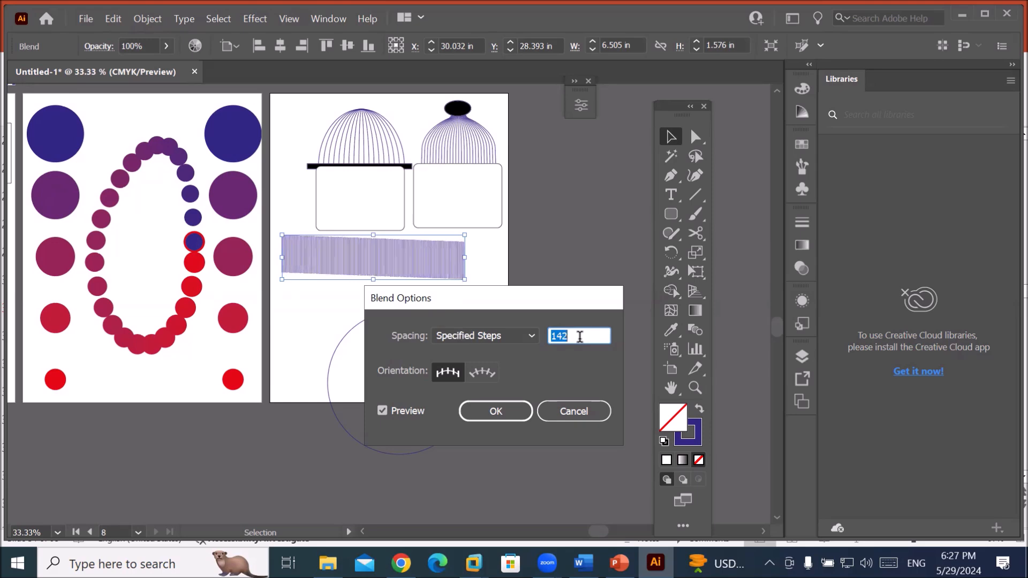
scroll(579, 336, "down", 20)
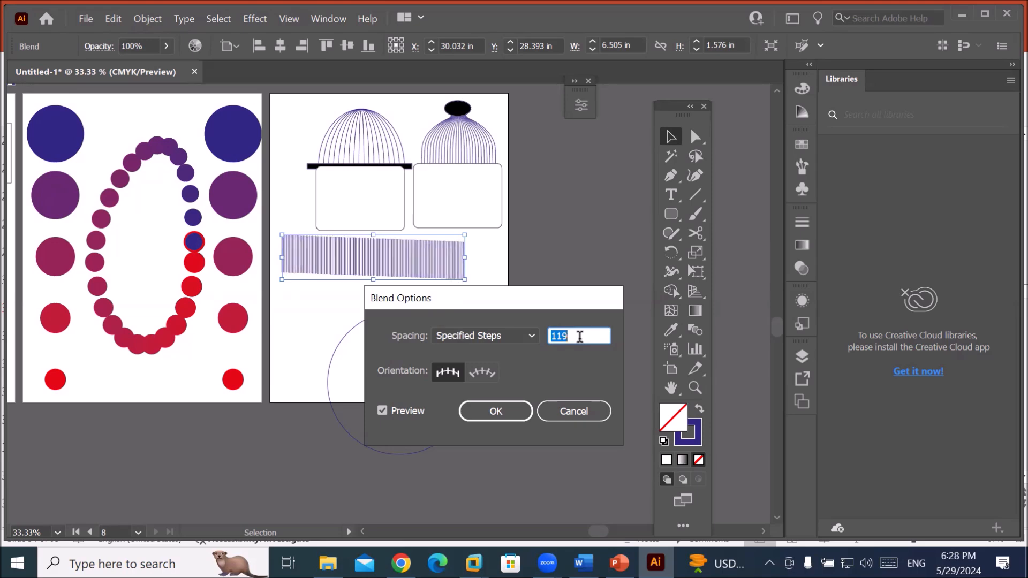
scroll(580, 336, "down", 7)
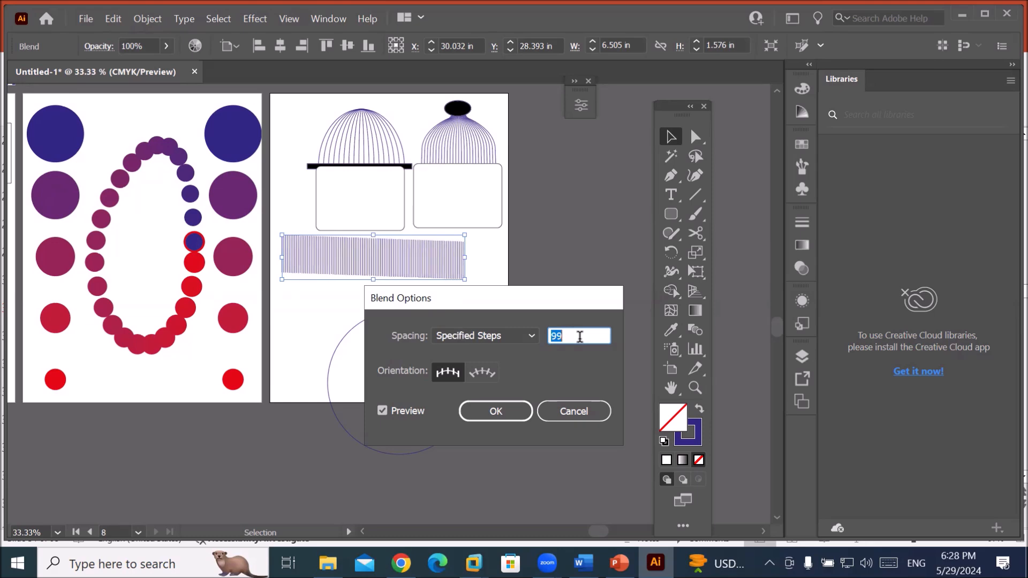
Apply the 100-step blend, move the circle up beside it, and select both.
left_click(520, 413)
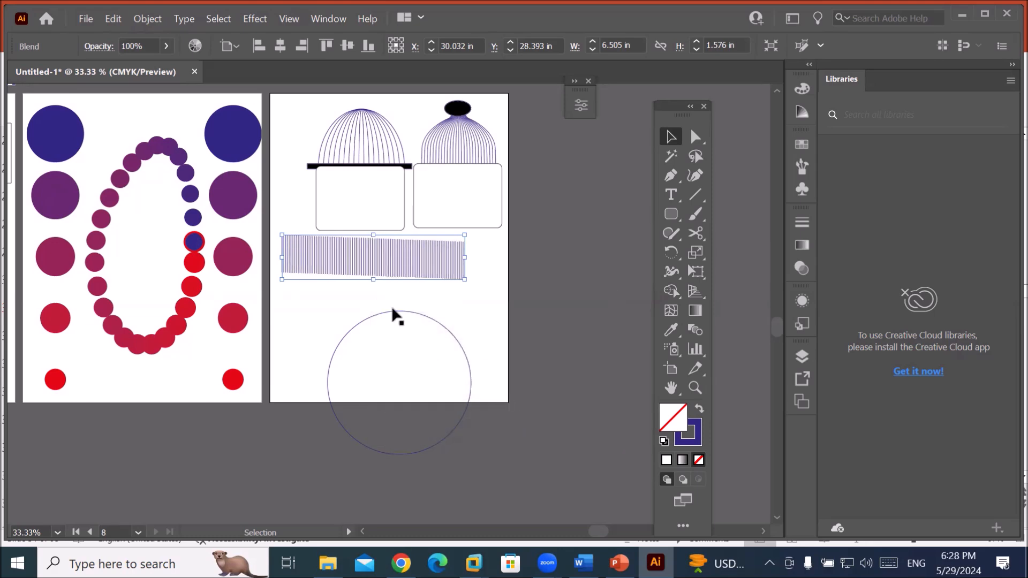
left_click_drag(433, 326, 416, 291)
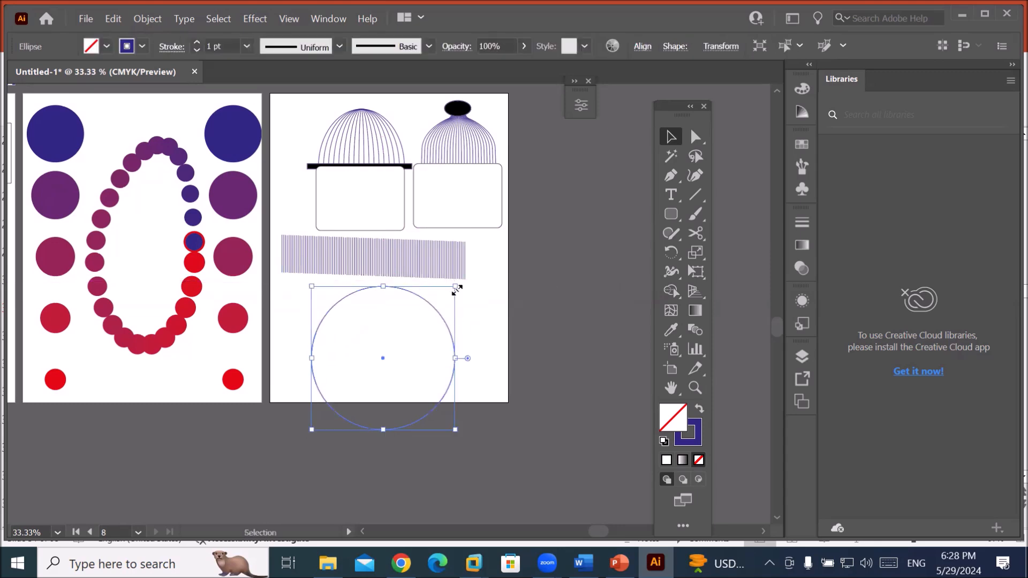
left_click(431, 254, "shift")
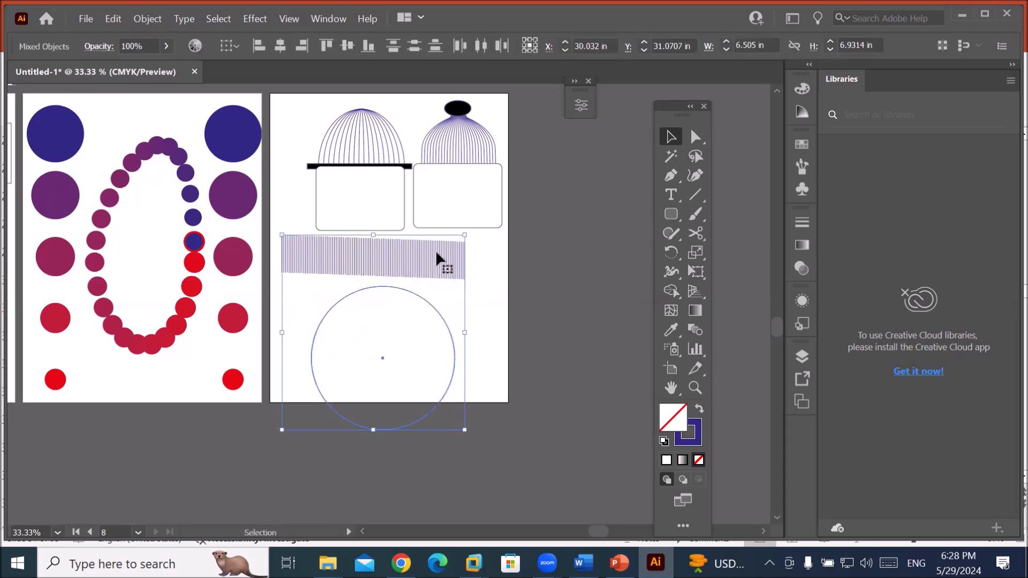
Close Blend Options unchanged, then use the circle as the line blend's new spine with Replace Spine.
left_click(146, 19)
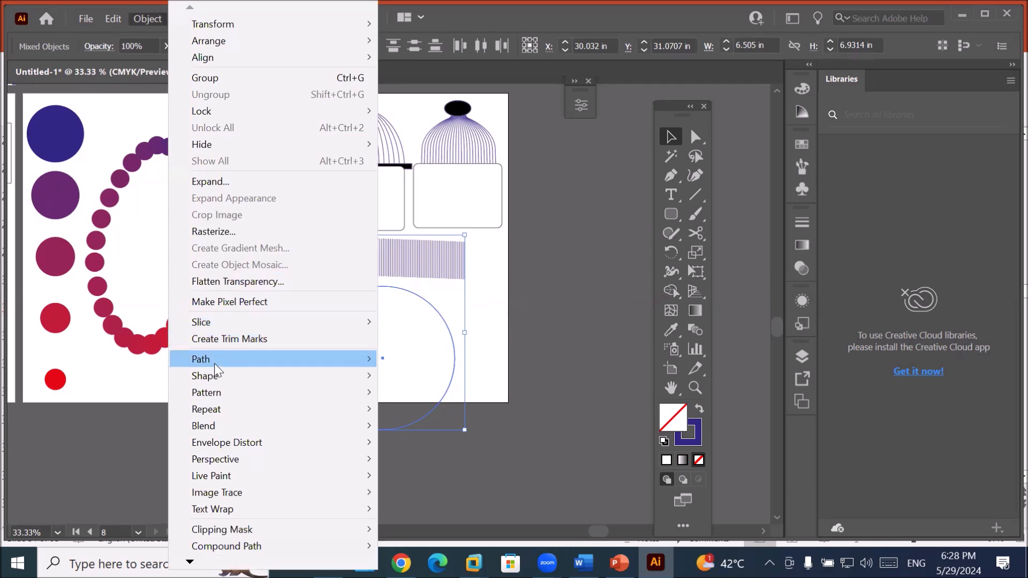
mouse_move(240, 426)
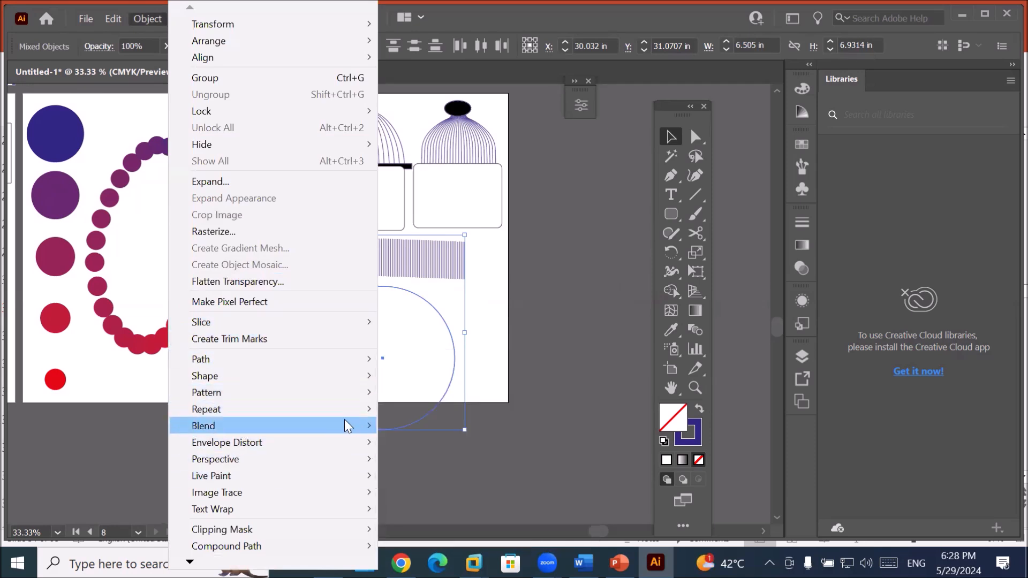
mouse_move(346, 423)
left_click(456, 464)
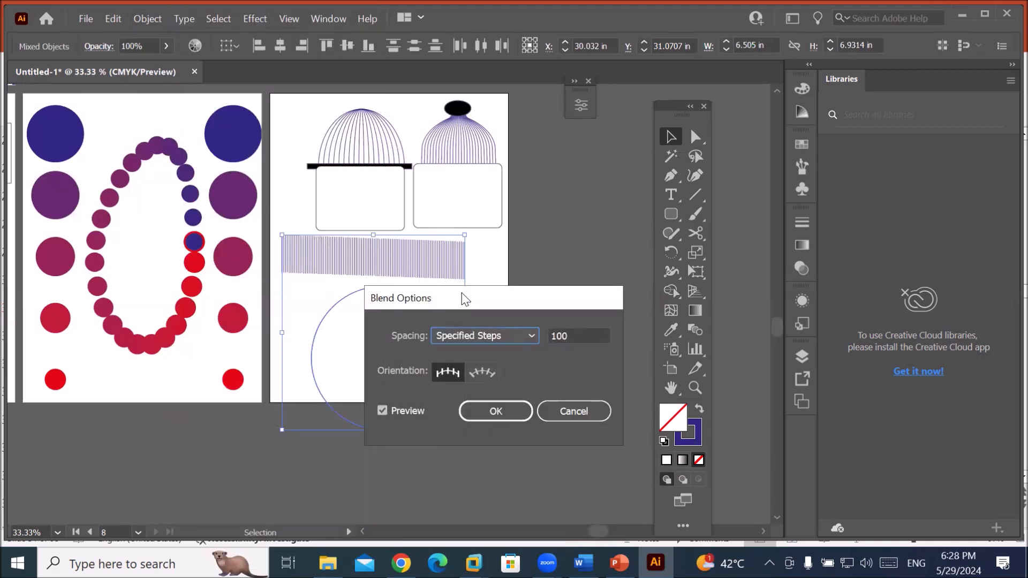
left_click_drag(464, 300, 383, 317)
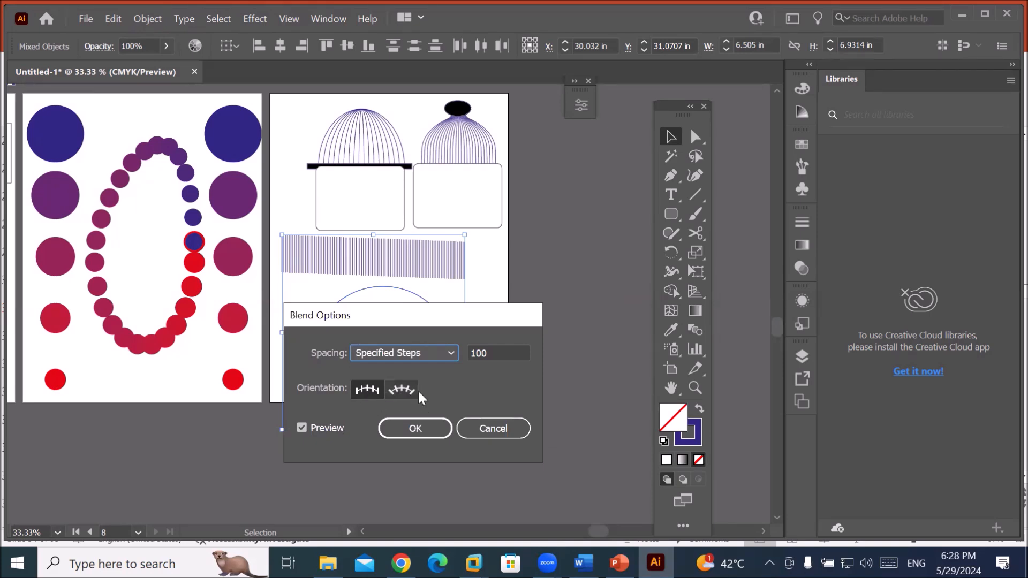
left_click(483, 426)
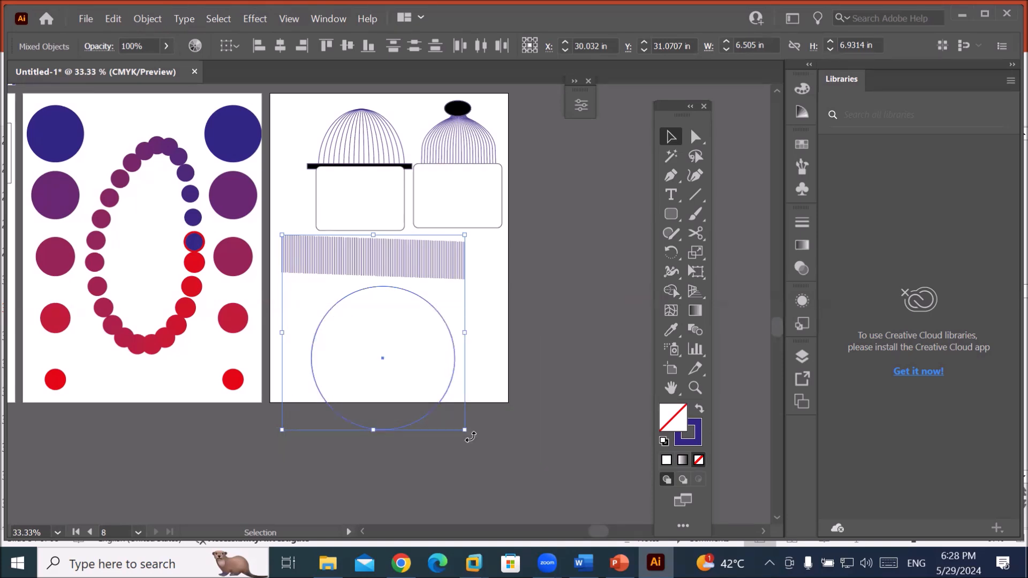
left_click(142, 21)
mouse_move(228, 425)
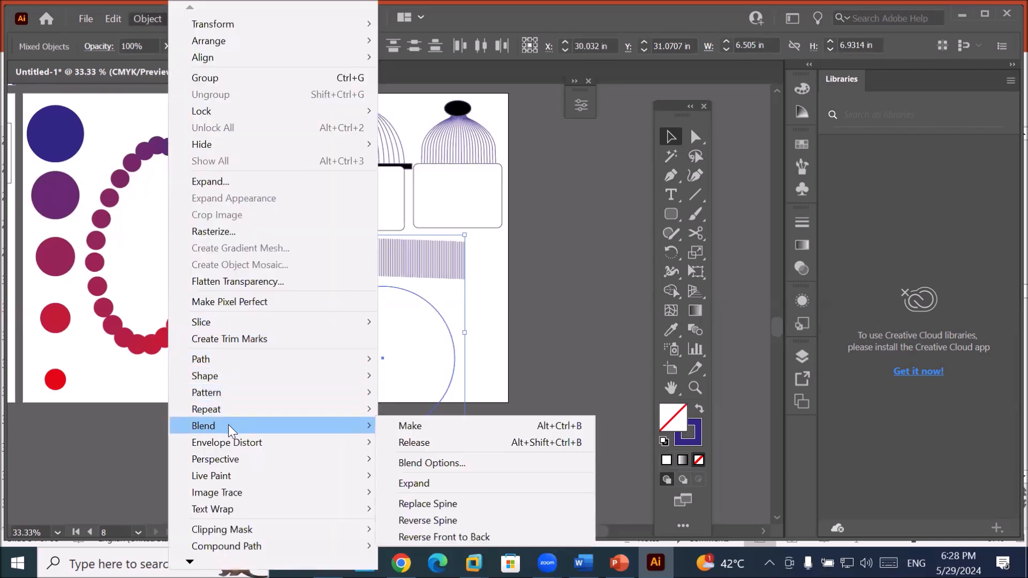
left_click(430, 504)
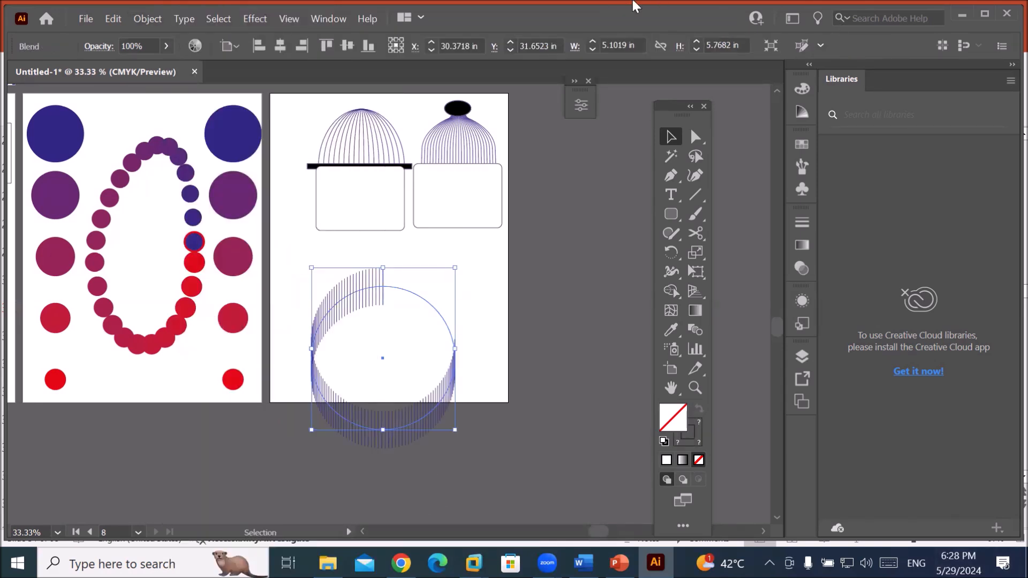
Move the domes and boxes off the artboard and bring the C-shaped blend up into it.
left_click_drag(290, 103, 648, 239)
left_click_drag(429, 150, 170, 431)
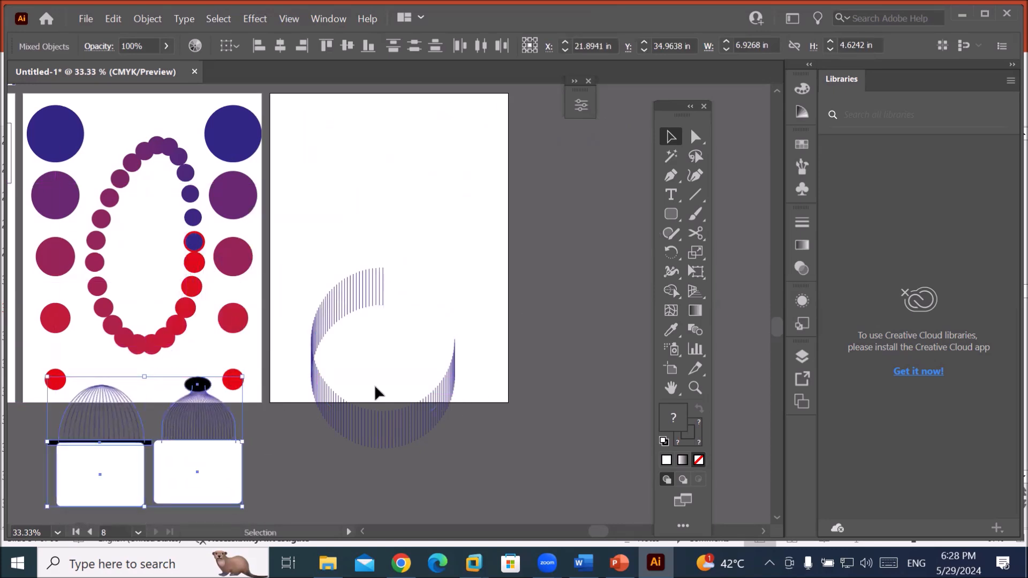
left_click_drag(365, 418, 359, 290)
Clear the selection, then select the circular line blend by itself.
left_click(482, 237)
scroll(481, 234, "up", 1)
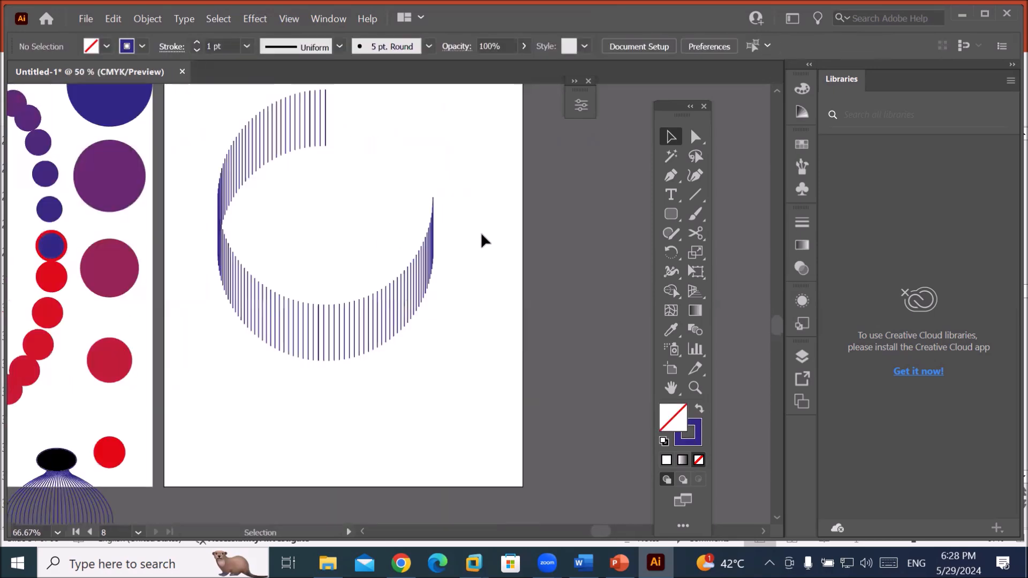
left_click(777, 90)
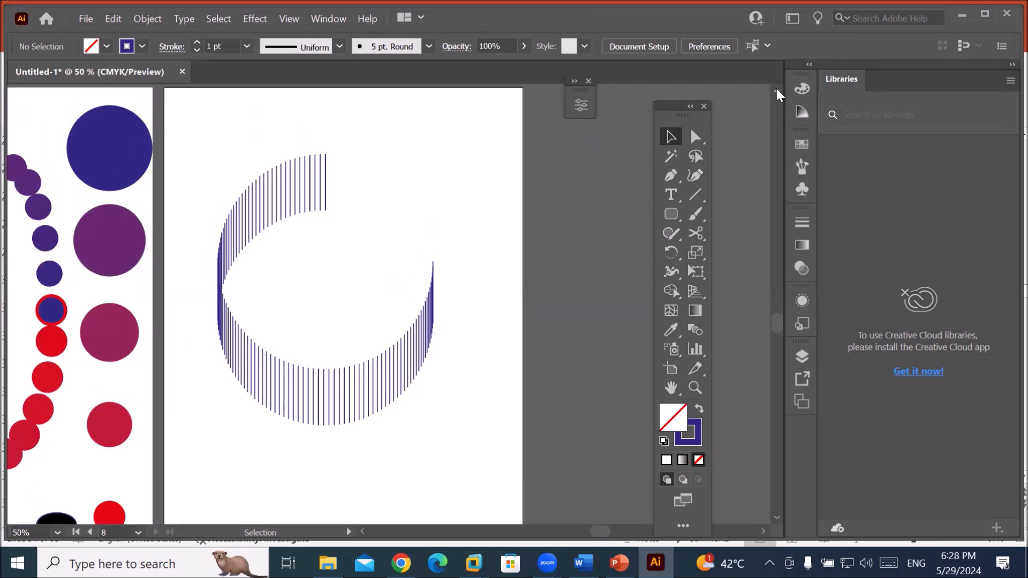
left_click(420, 347)
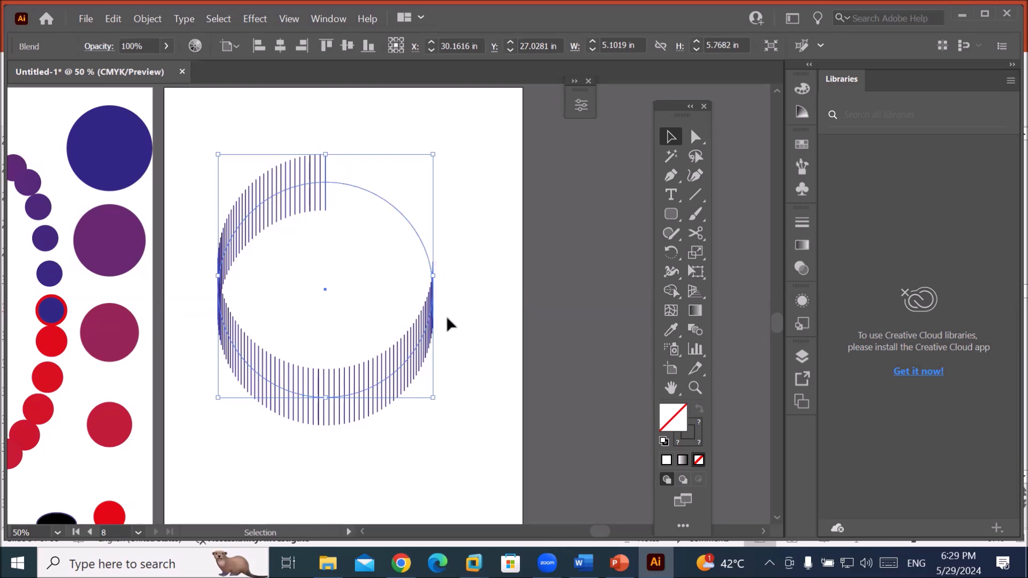
In Blend Options, set the blend's Orientation to Align to Path.
left_click(146, 22)
mouse_move(279, 428)
left_click(450, 523)
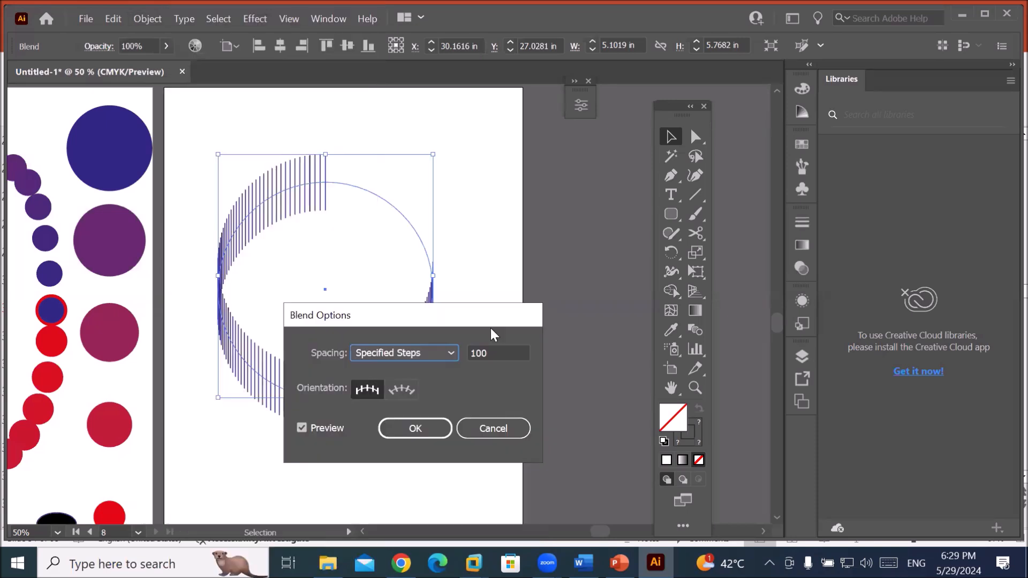
left_click_drag(473, 319, 581, 139)
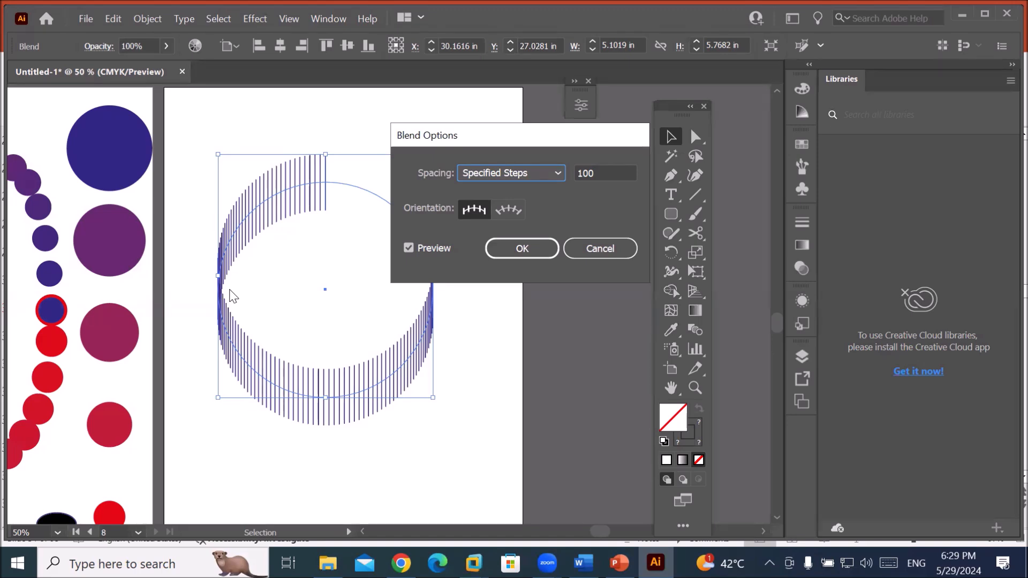
left_click(507, 215)
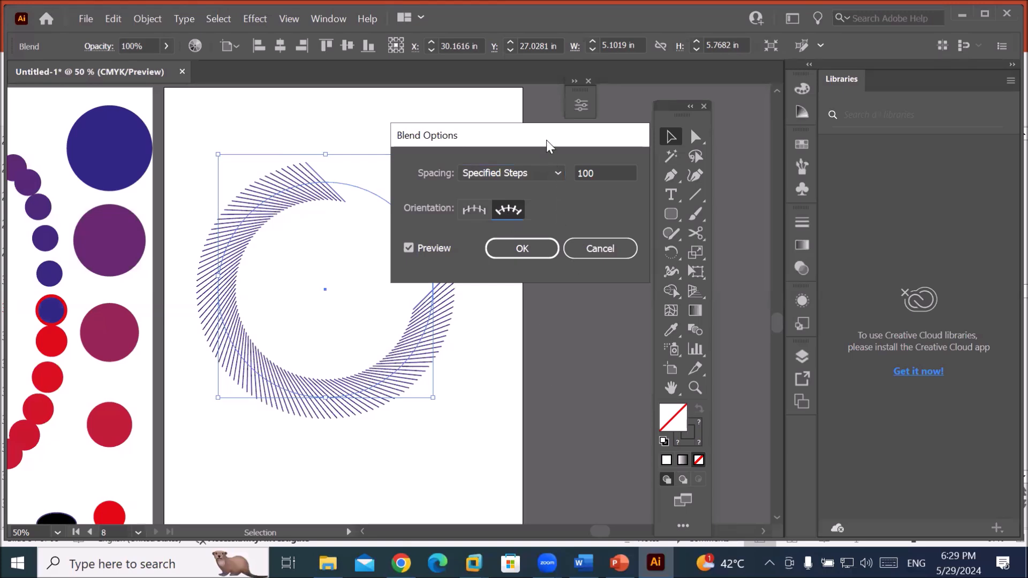
left_click_drag(548, 134, 592, 92)
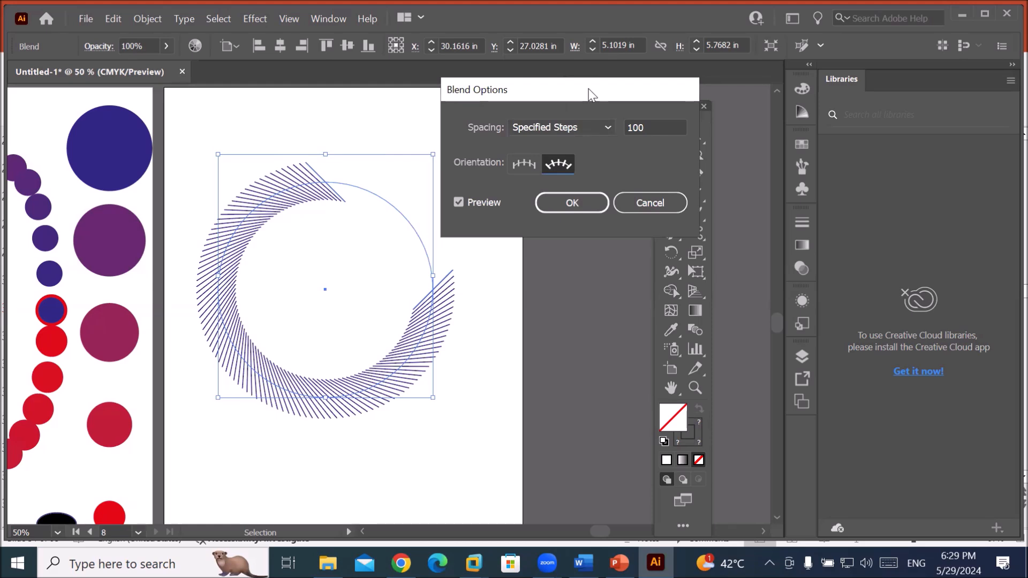
Switch between vertical and Align to Path orientation to compare, finishing on Align to Path.
left_click(525, 165)
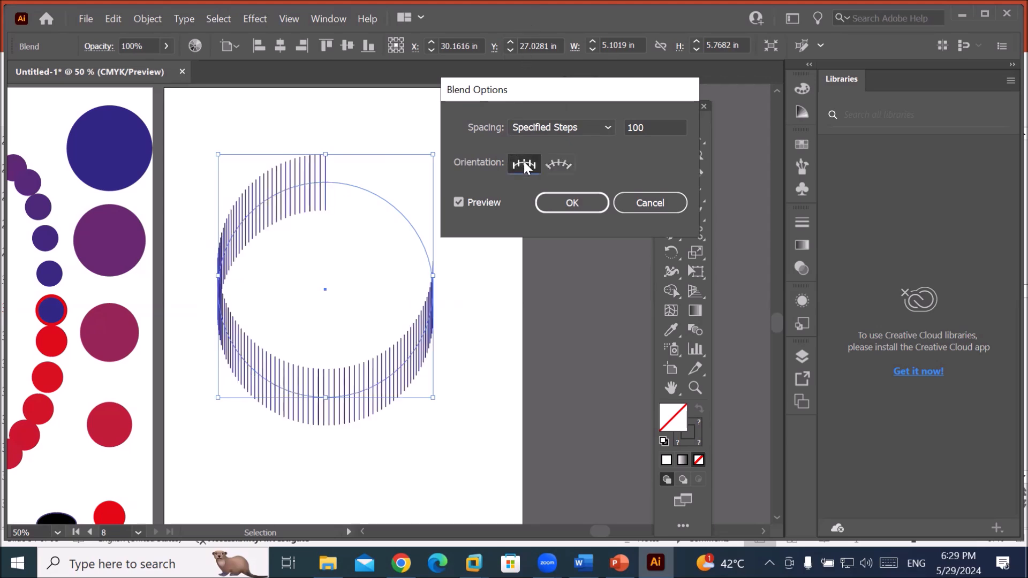
left_click(558, 166)
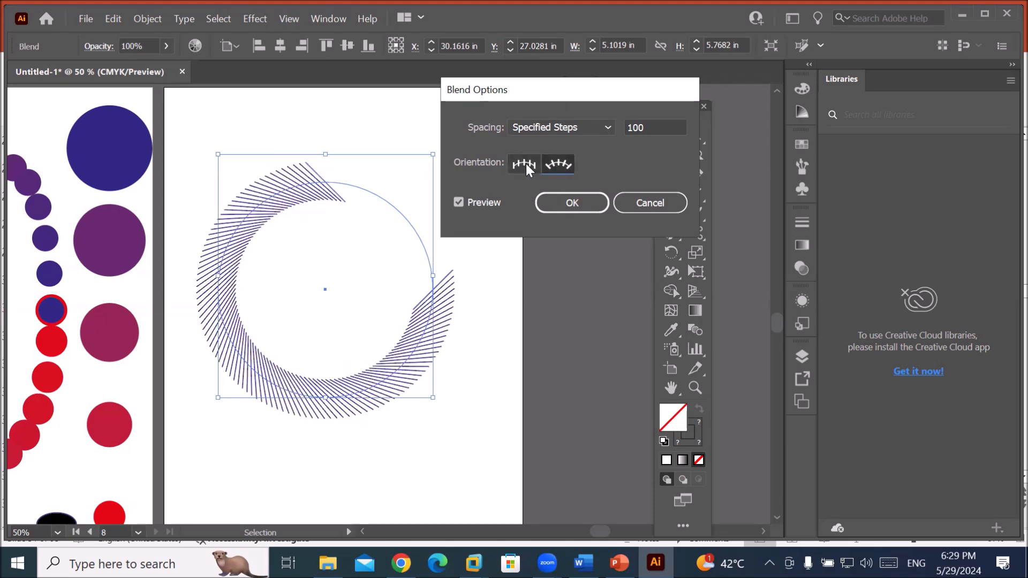
left_click(524, 165)
left_click(559, 166)
left_click(517, 163)
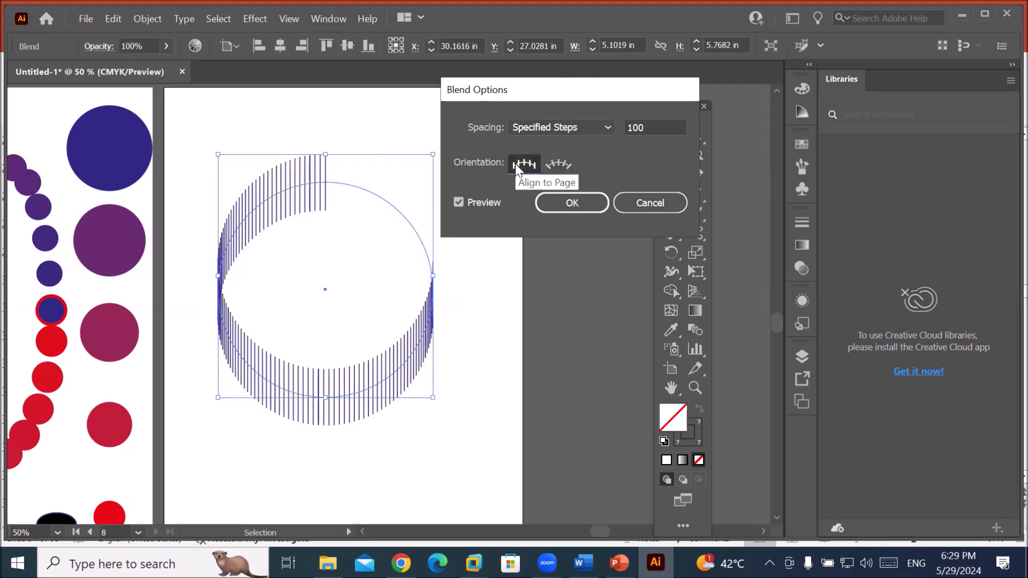
left_click(548, 166)
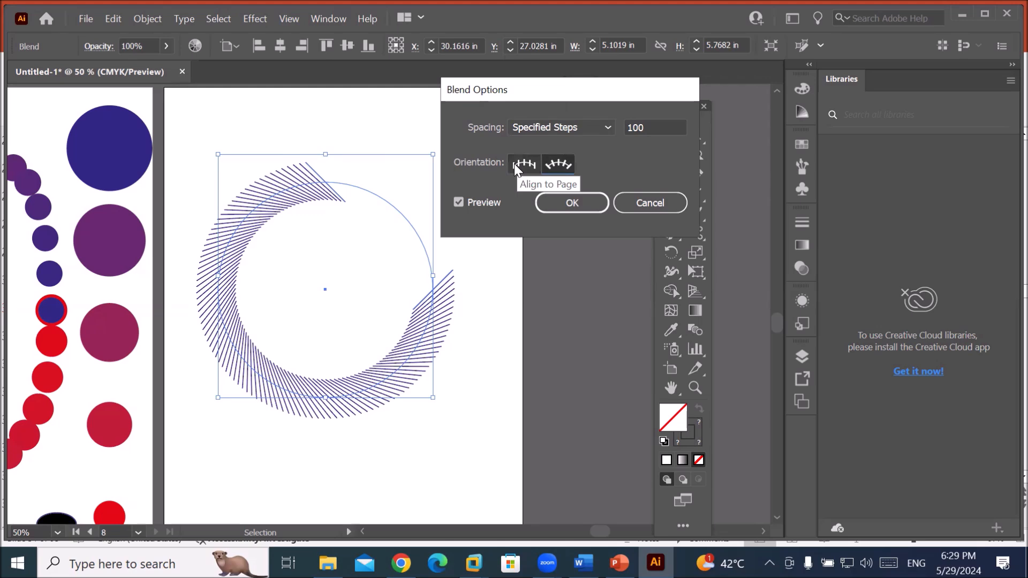
left_click(516, 162)
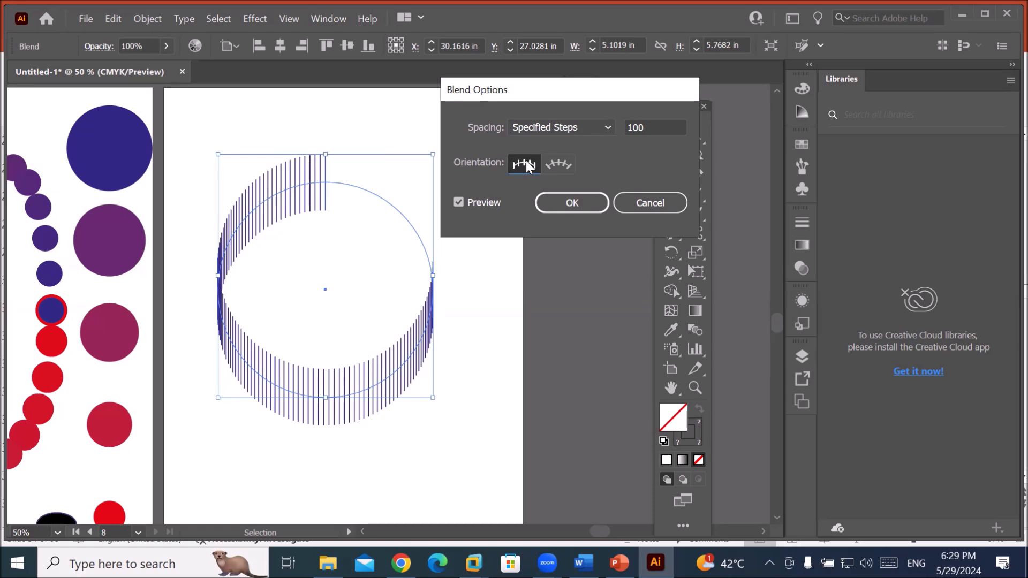
left_click(562, 165)
Raise the Specified Steps count to 210 and confirm.
left_click(668, 124)
key("Up")
key("Up")
key("Up")
key("Up")
key("Up")
key("Up")
key("Up")
key("Up")
key("Up")
key("Up")
key("Up")
key("Up")
key("Up")
key("Up")
key("Up")
key("Up")
key("Up")
key("Up")
key("Up")
key("Up")
key("Up")
key("Up")
key("Up")
key("Up")
key("Up")
key("Up")
key("Up")
key("Up")
key("Up")
key("Up")
key("Up")
key("Up")
key("Up")
key("Up")
key("Up")
key("Up")
key("Up")
key("Up")
key("Up")
key("Up")
key("Up")
key("Up")
key("Up")
key("Up")
key("Up")
key("Up")
key("Up")
key("Up")
key("Up")
key("Up")
key("Up")
key("Up")
key("Up")
key("Up")
key("Up")
key("Up")
key("Up")
key("Up")
key("Up")
key("Up")
key("Up")
key("Up")
key("Up")
key("Up")
key("Up")
key("Up")
left_click(582, 203)
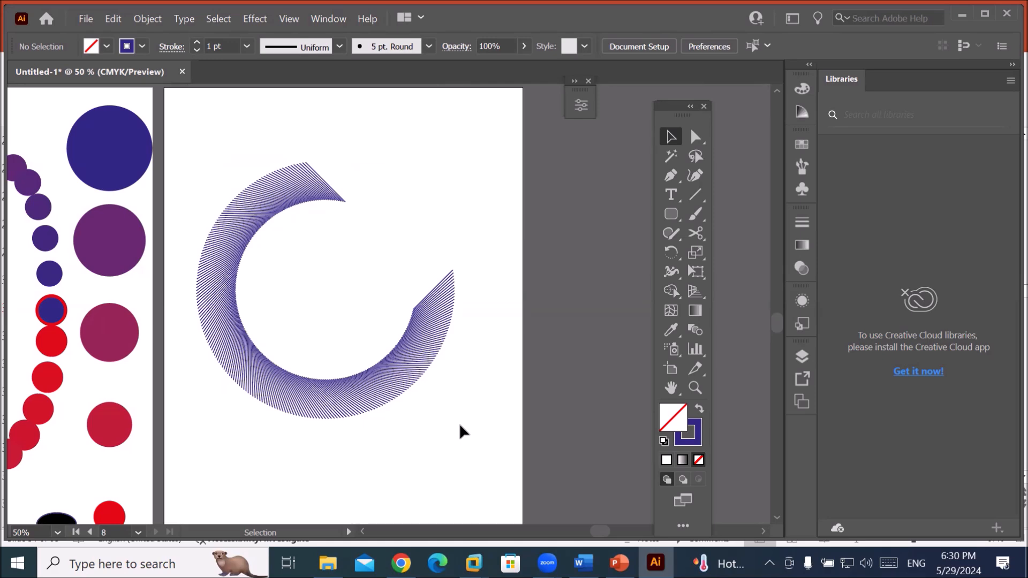
Release the ring blend and delete the leftover circle path.
left_click(381, 395)
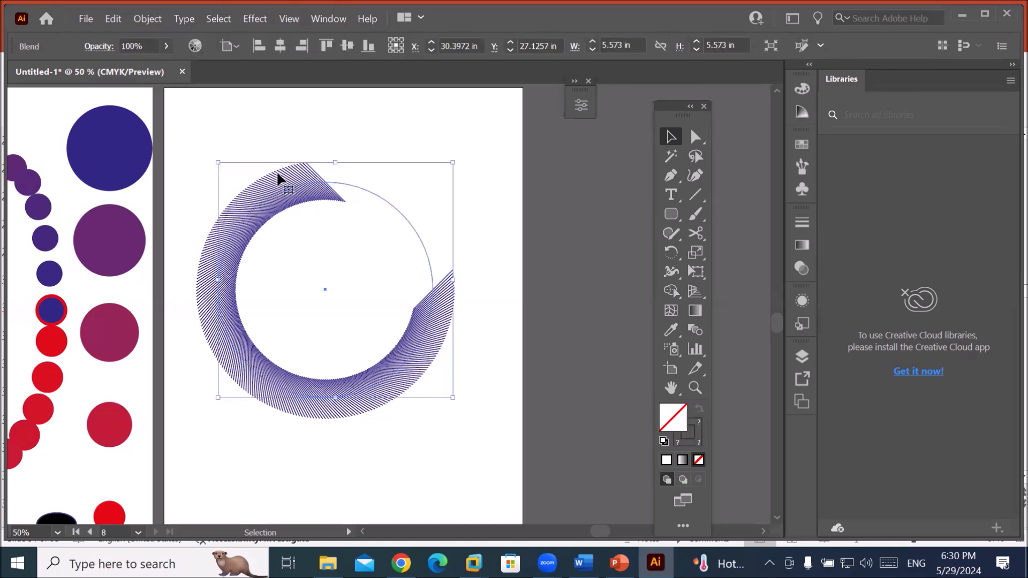
left_click(147, 18)
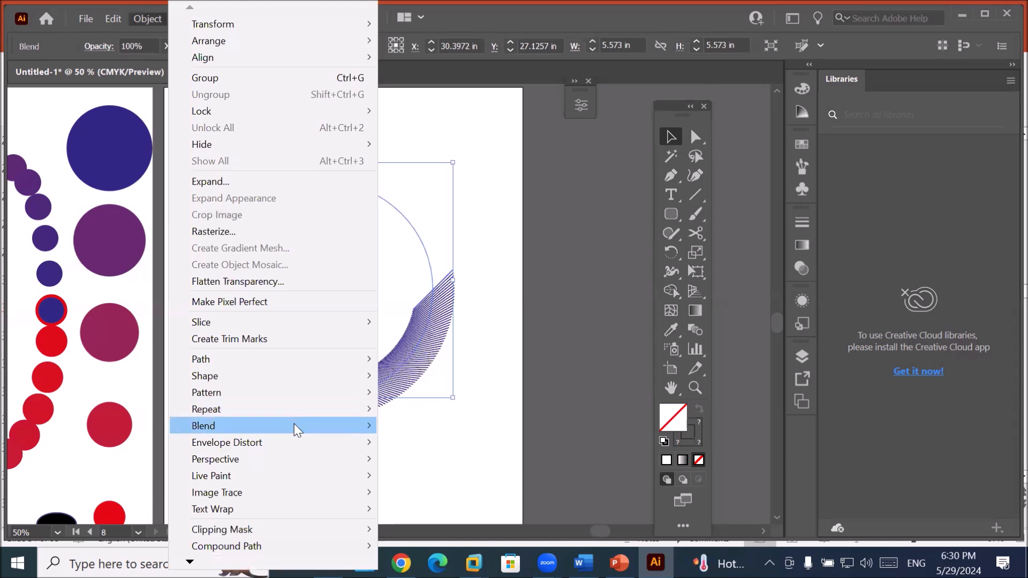
mouse_move(294, 423)
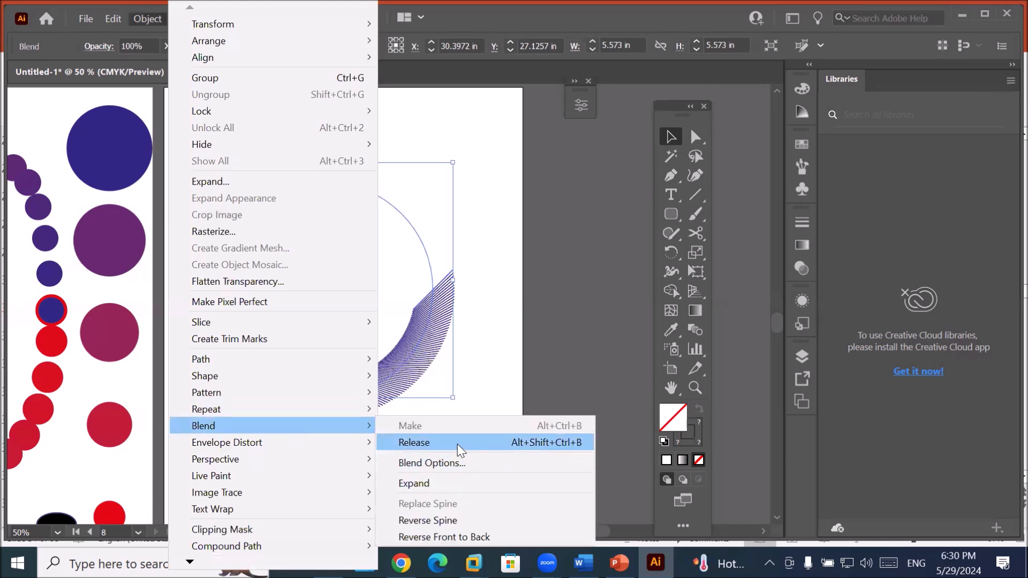
left_click(460, 448)
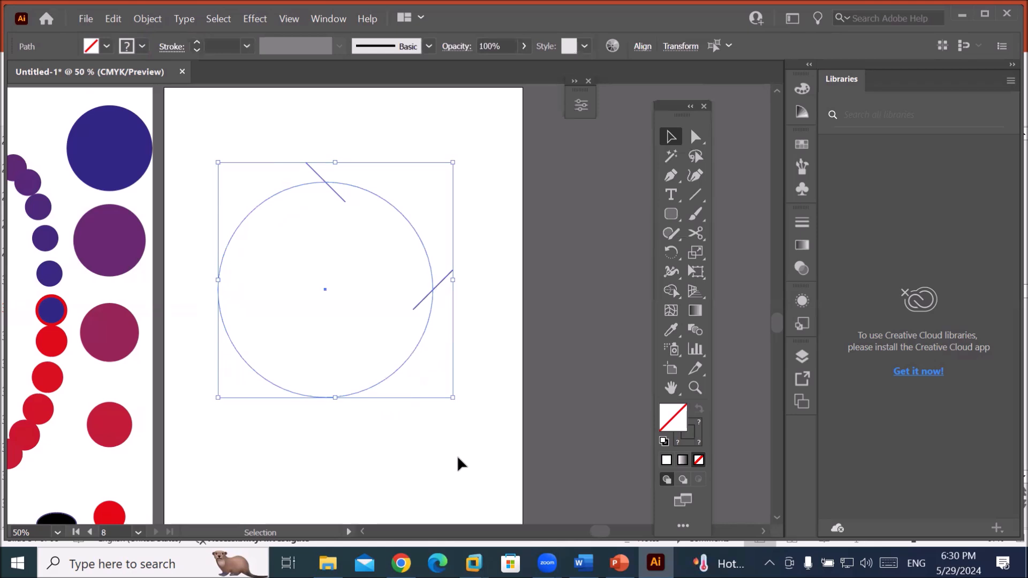
key("Delete")
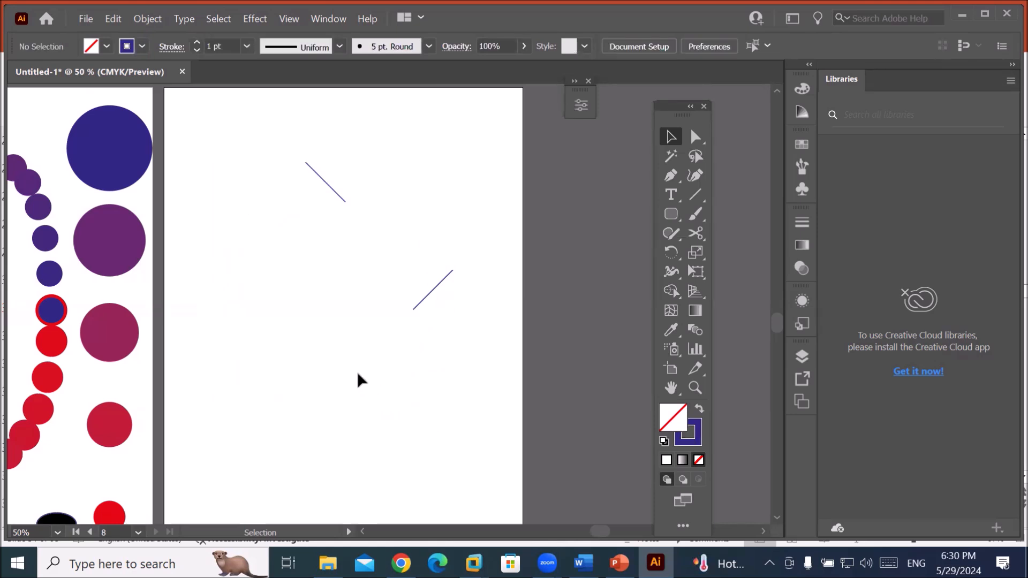
Marquee-select the two leftover lines and delete them.
mouse_move(345, 347)
left_mouse_down()
mouse_move(401, 410)
mouse_move(330, 418)
mouse_move(407, 441)
left_mouse_up()
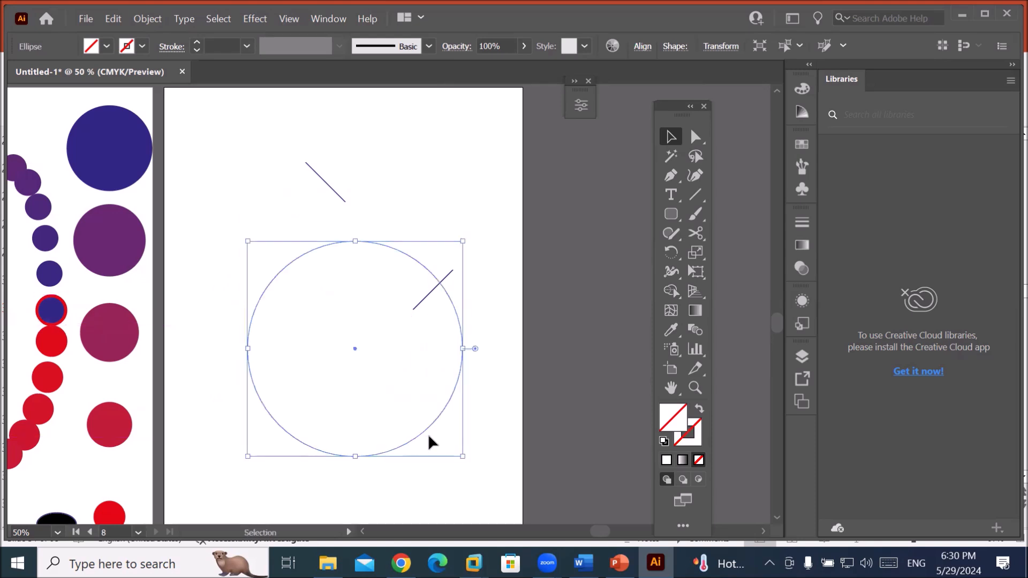
left_click(429, 436)
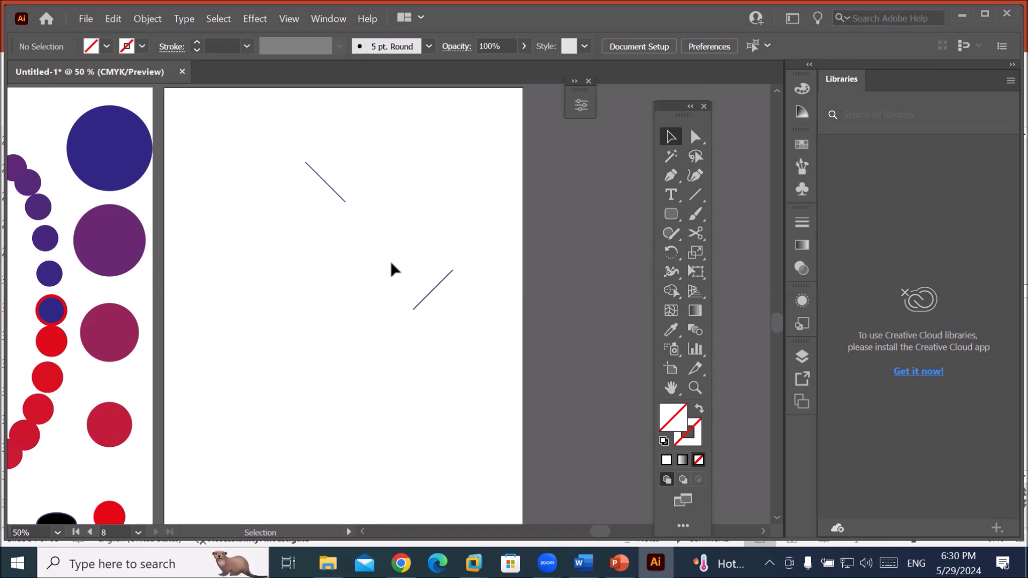
left_click_drag(282, 137, 467, 370)
left_click(402, 406)
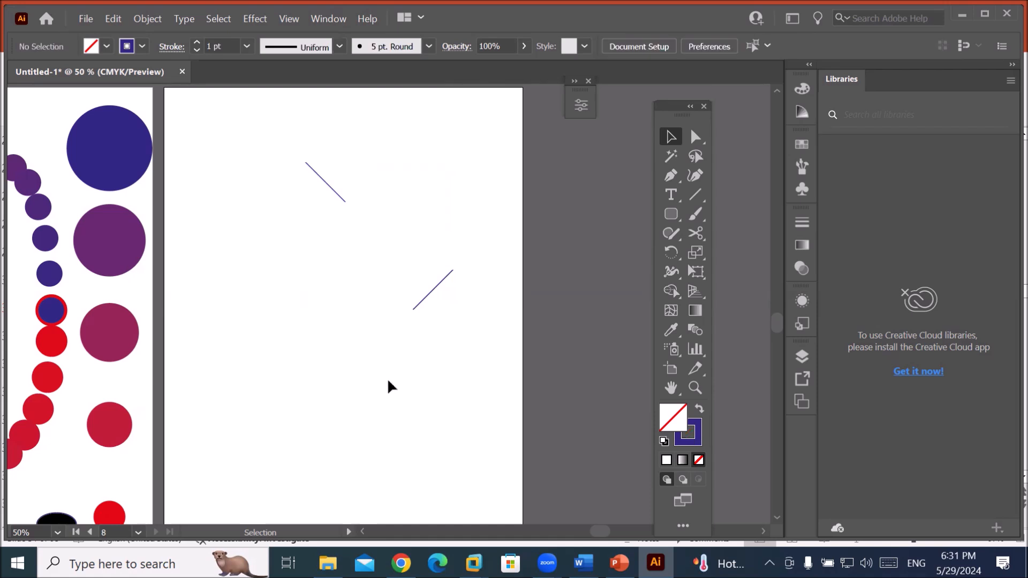
left_click_drag(284, 138, 491, 419)
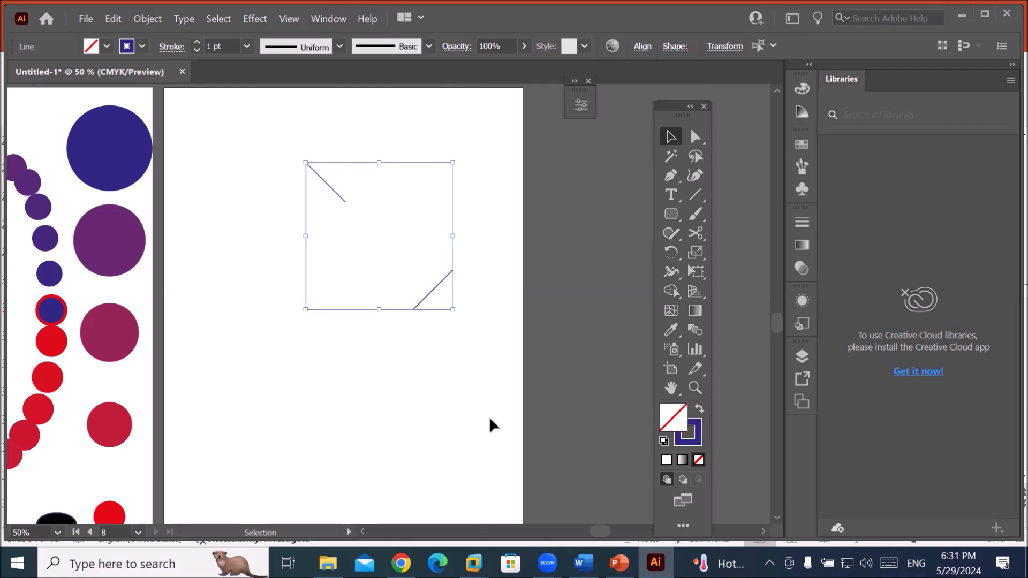
left_click(408, 380)
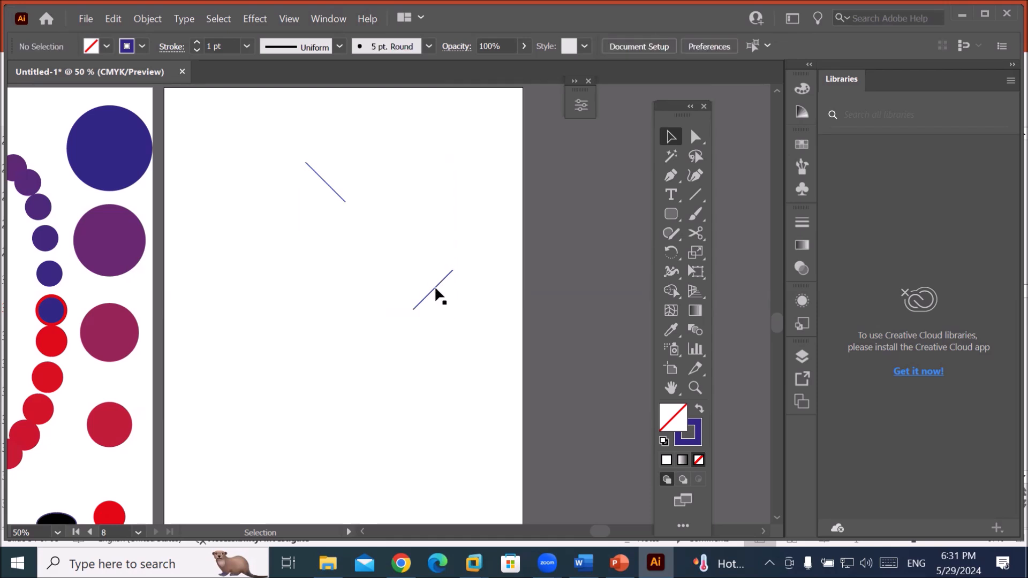
left_click_drag(434, 284, 382, 358)
left_click_drag(266, 153, 509, 405)
key("Delete")
Draw a long thin rectangle near the artboard bottom and Alt-drag a copy near the top.
scroll(486, 396, "down", 1)
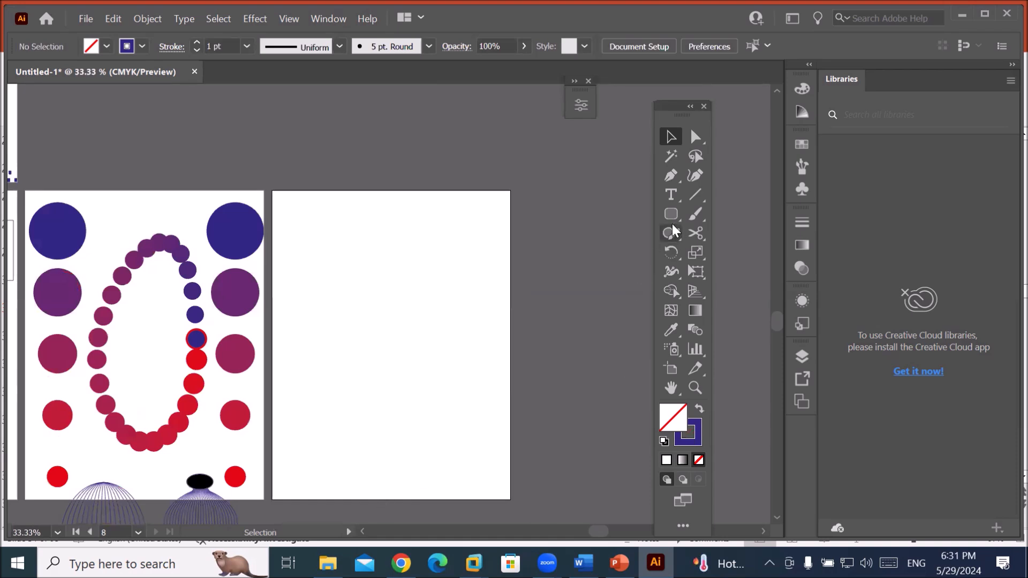
left_click_drag(670, 216, 724, 214)
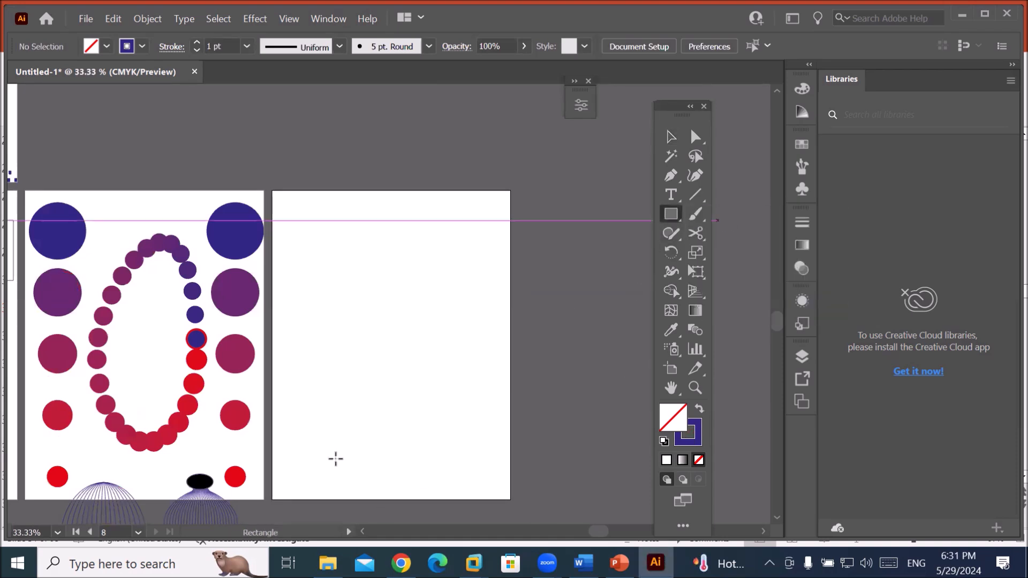
left_click_drag(313, 470, 484, 481)
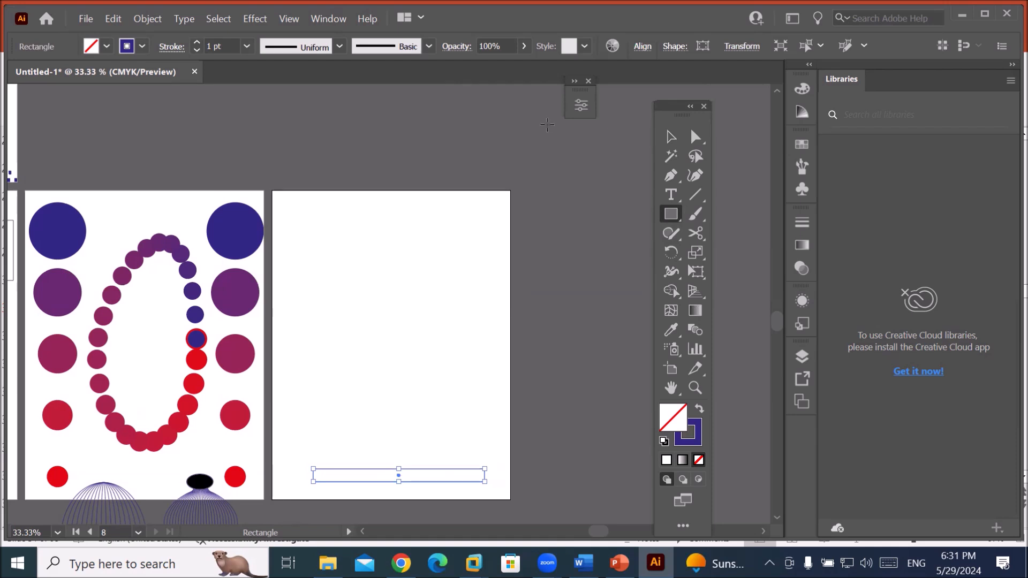
left_click(671, 140)
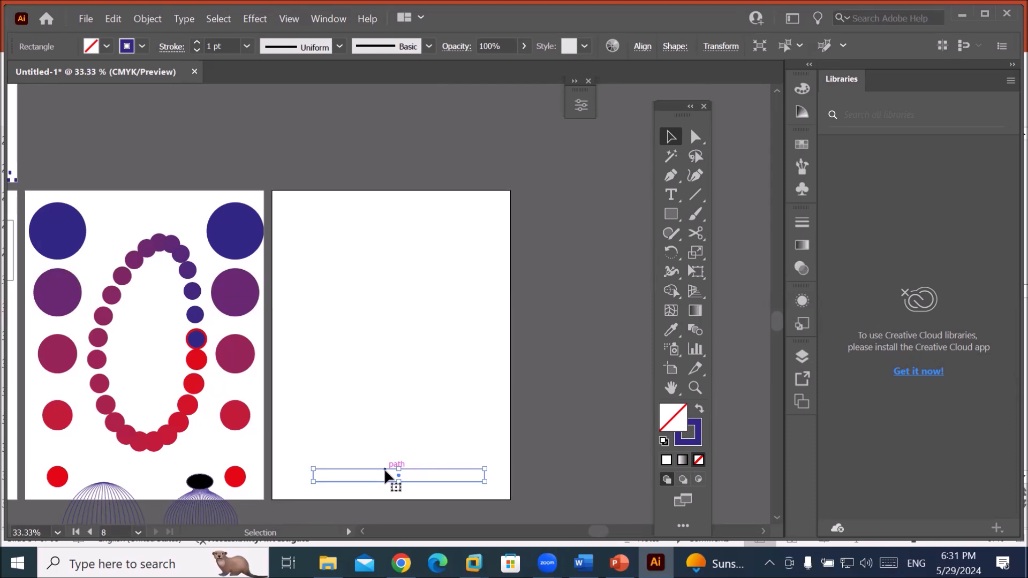
left_click_drag(385, 475, 387, 210)
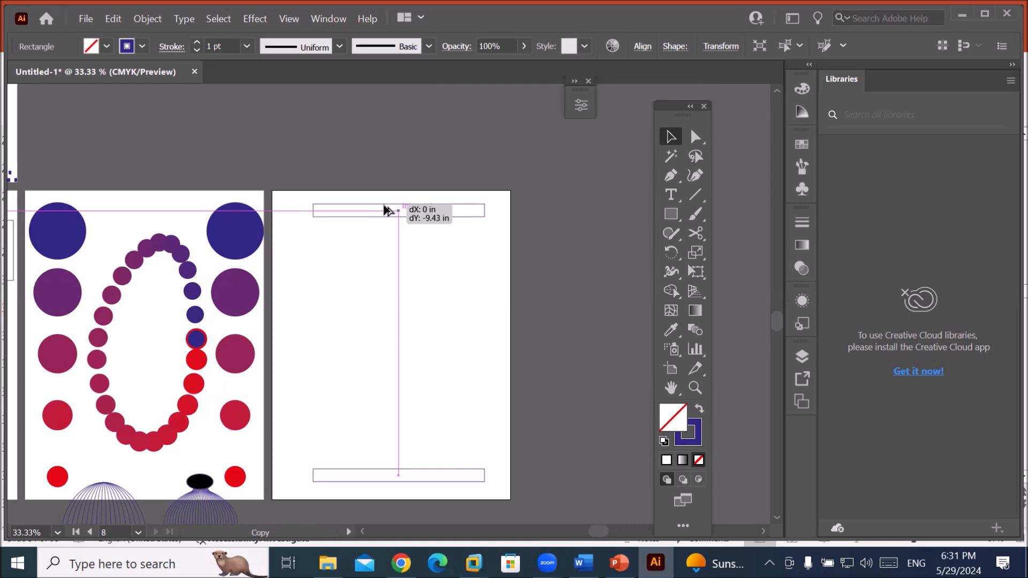
left_click_drag(384, 206, 384, 206)
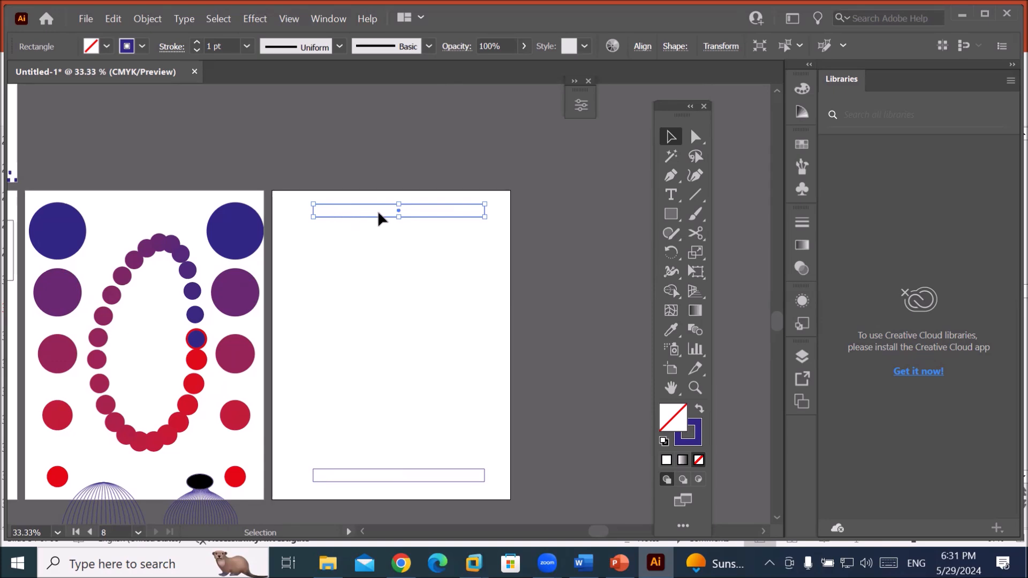
Tilt the top and bottom rectangles in opposite directions, then select both.
left_click_drag(487, 195, 426, 229)
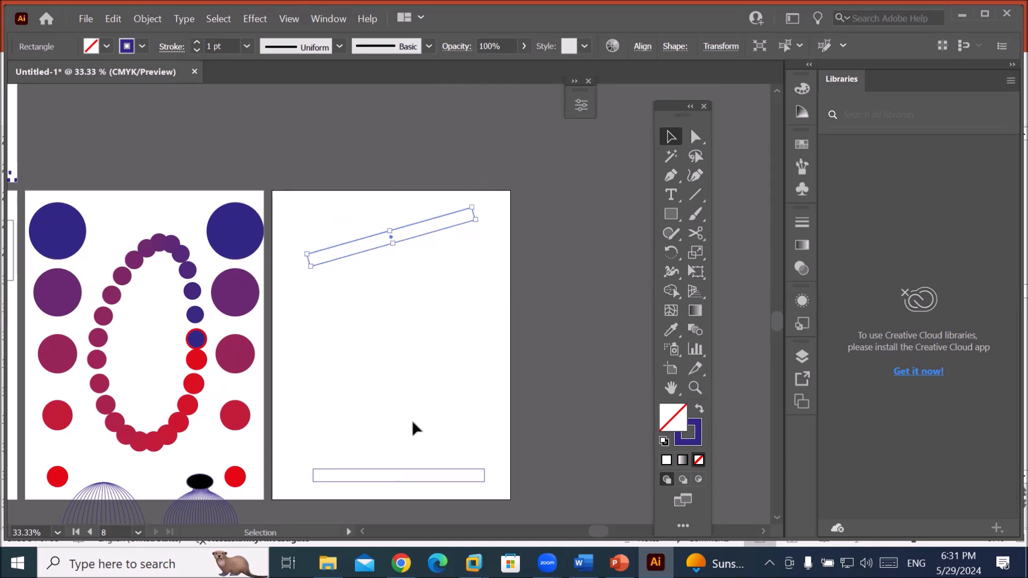
left_click(395, 470)
left_click_drag(305, 468, 313, 450)
left_click_drag(416, 480, 413, 465)
left_click(401, 397)
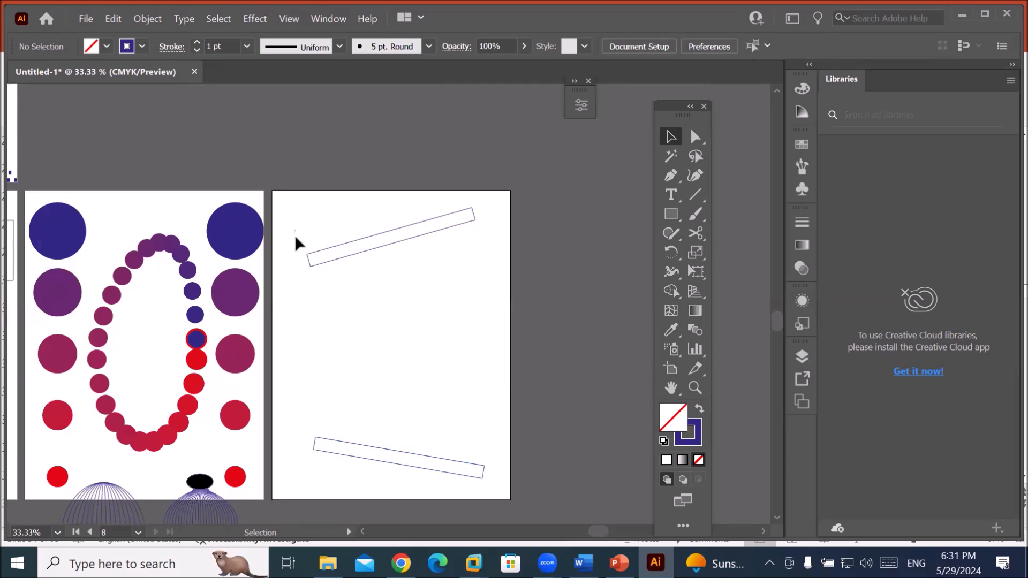
left_click_drag(295, 235, 508, 498)
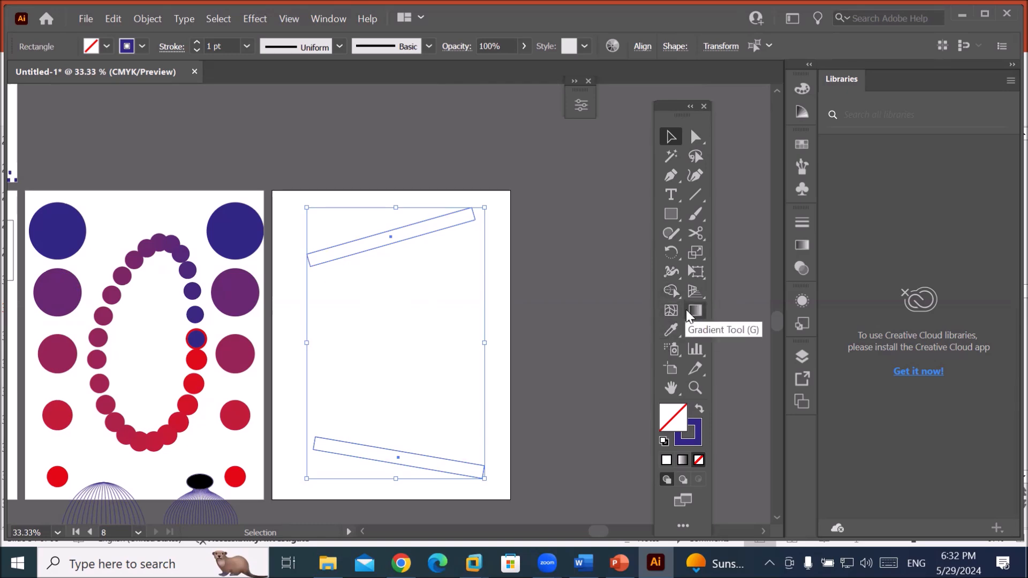
Make a blend of the two tilted rectangles.
left_click(143, 18)
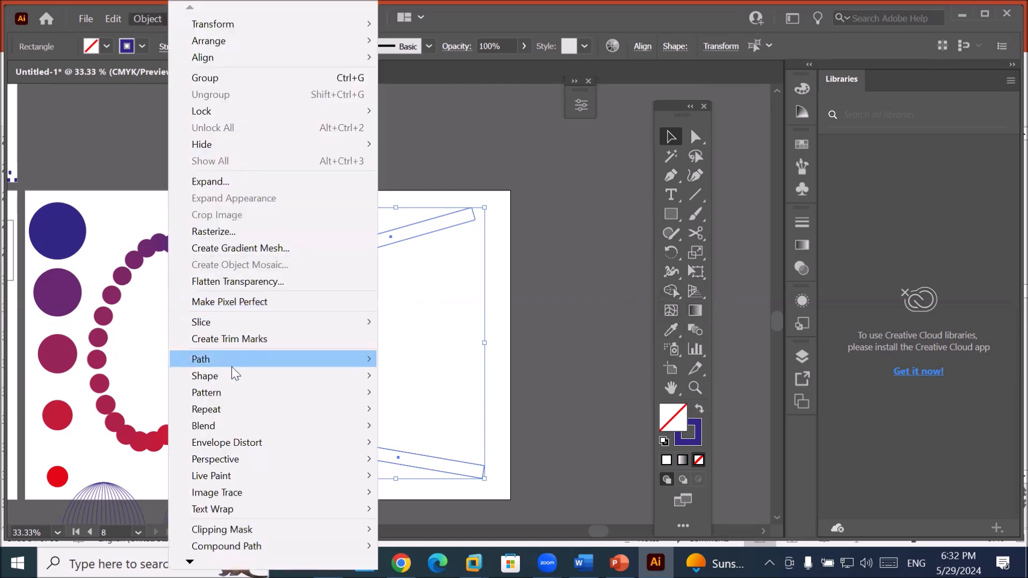
mouse_move(262, 429)
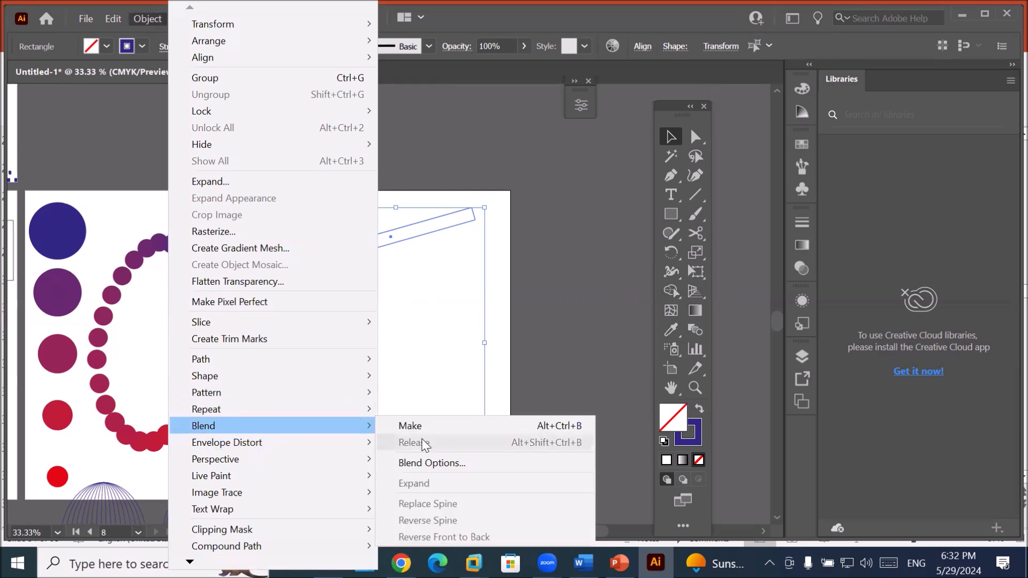
left_click(412, 426)
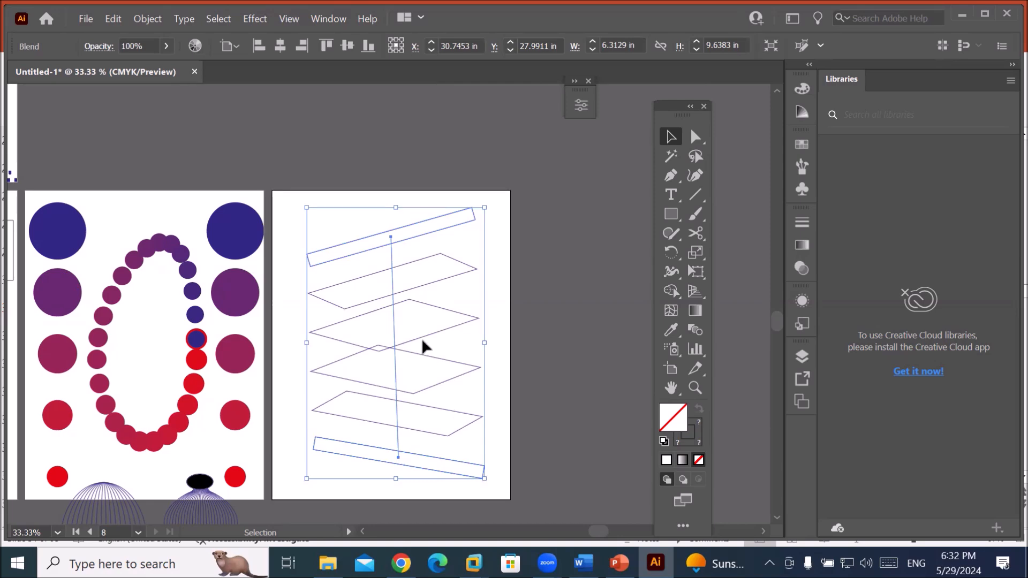
Select the rectangle blend and shift it slightly to the left.
left_click(503, 296)
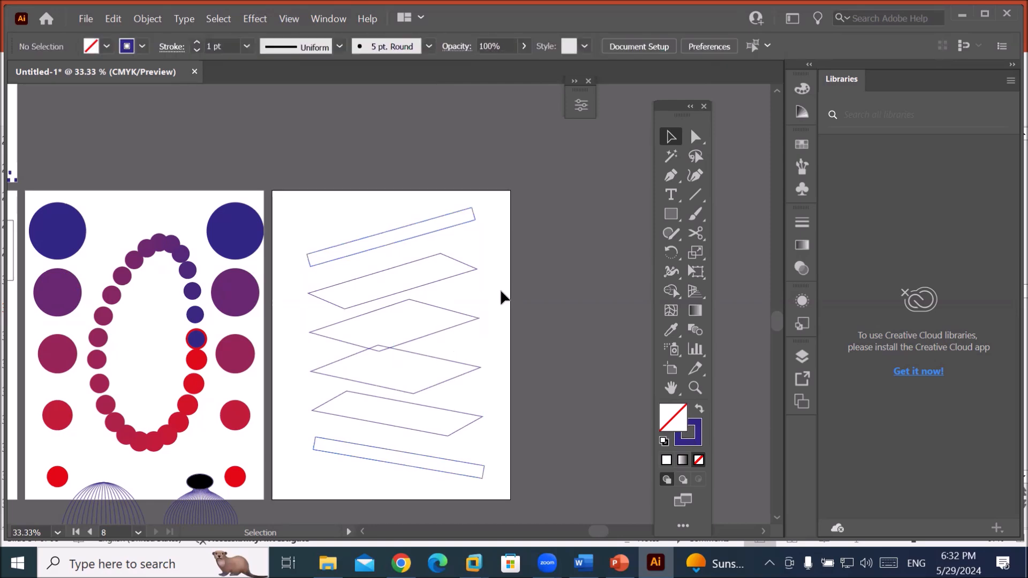
left_click(437, 282)
right_click(438, 284)
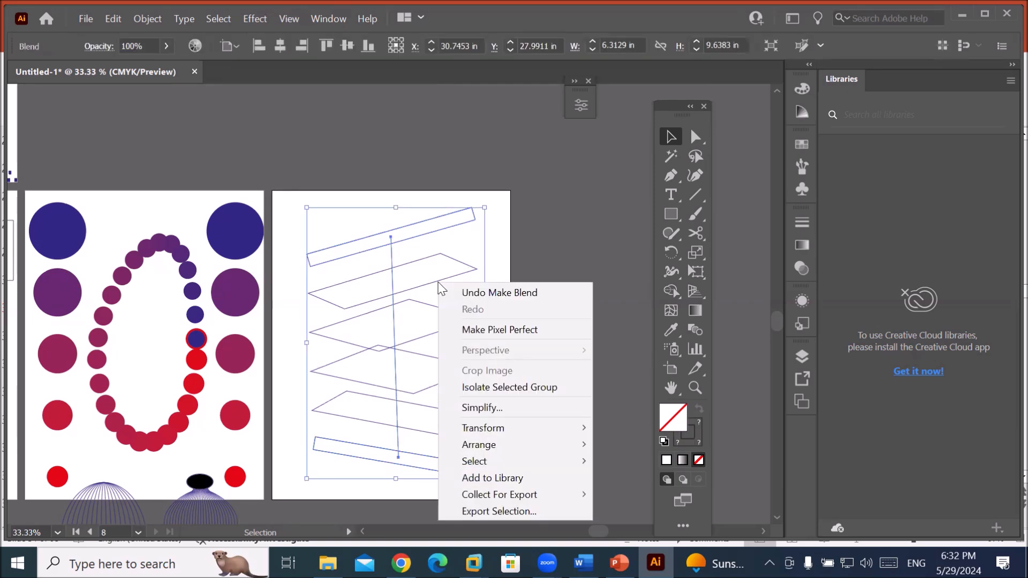
left_click(472, 199)
left_click(455, 221)
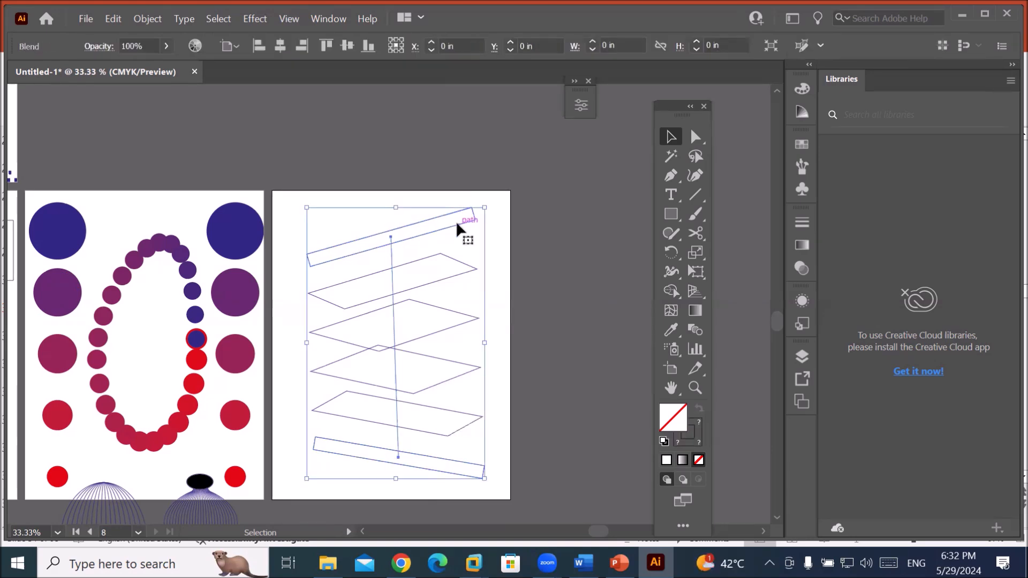
left_click_drag(456, 222, 443, 224)
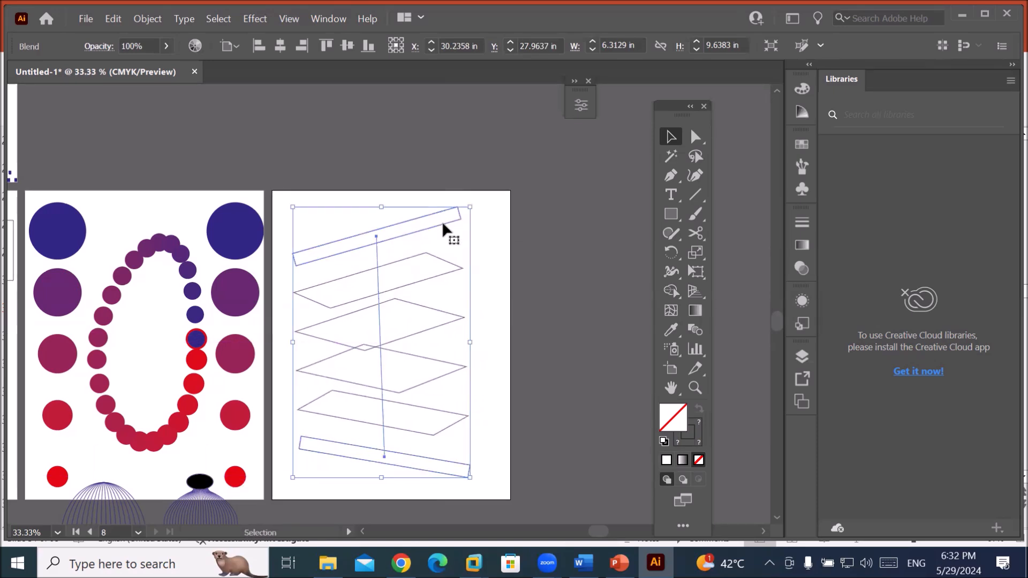
right_click(442, 222)
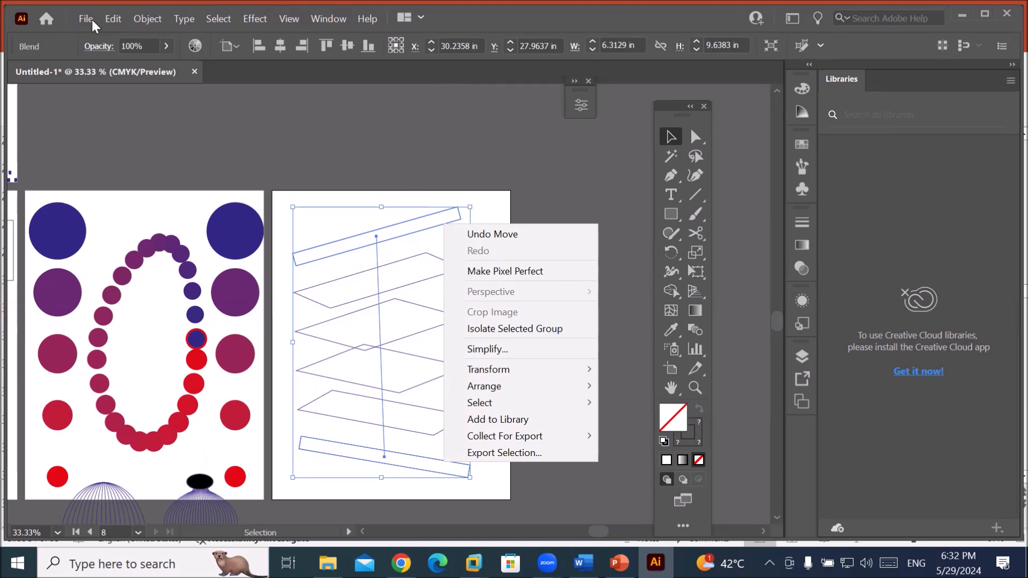
left_click(140, 21)
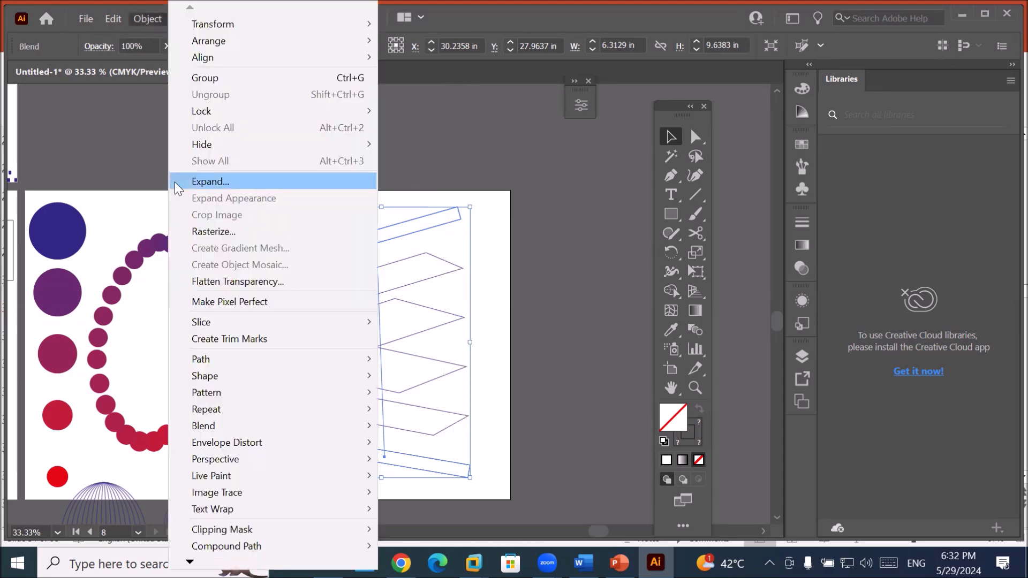
Expand the blend with Object and Fill/Stroke, then ungroup it into separate shapes.
left_click(210, 181)
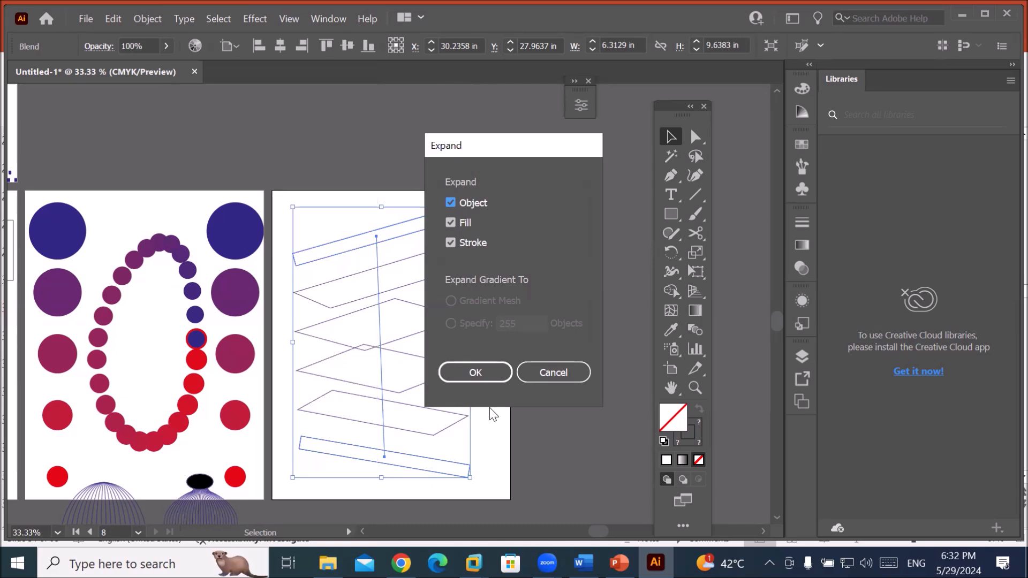
left_click(490, 377)
left_click(501, 305)
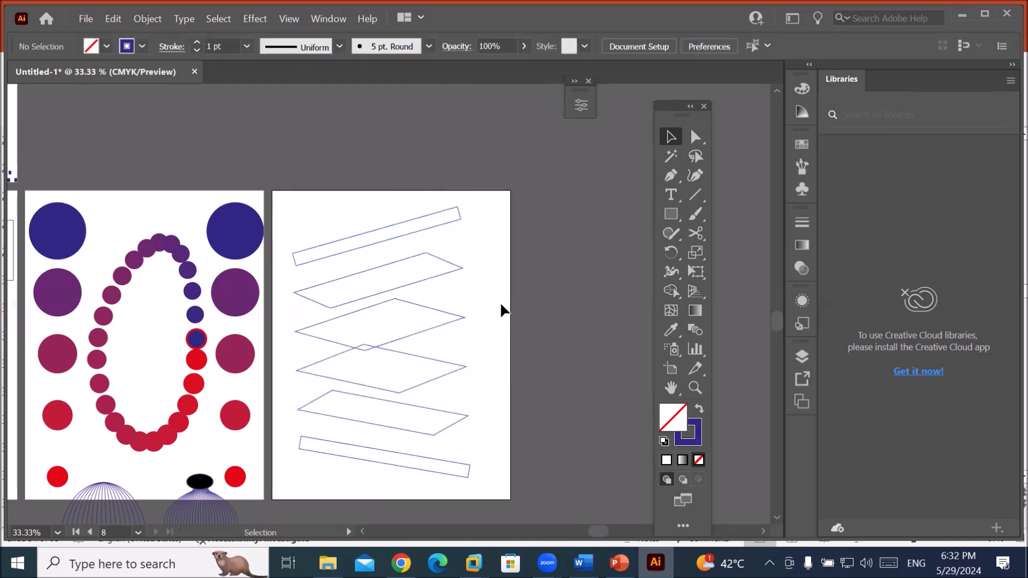
left_click(449, 273)
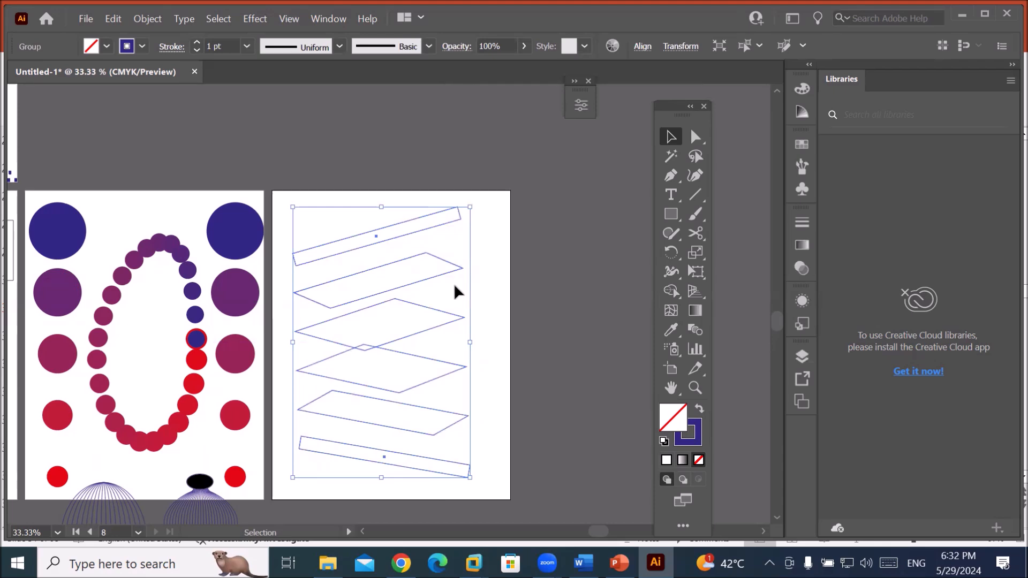
right_click(444, 271)
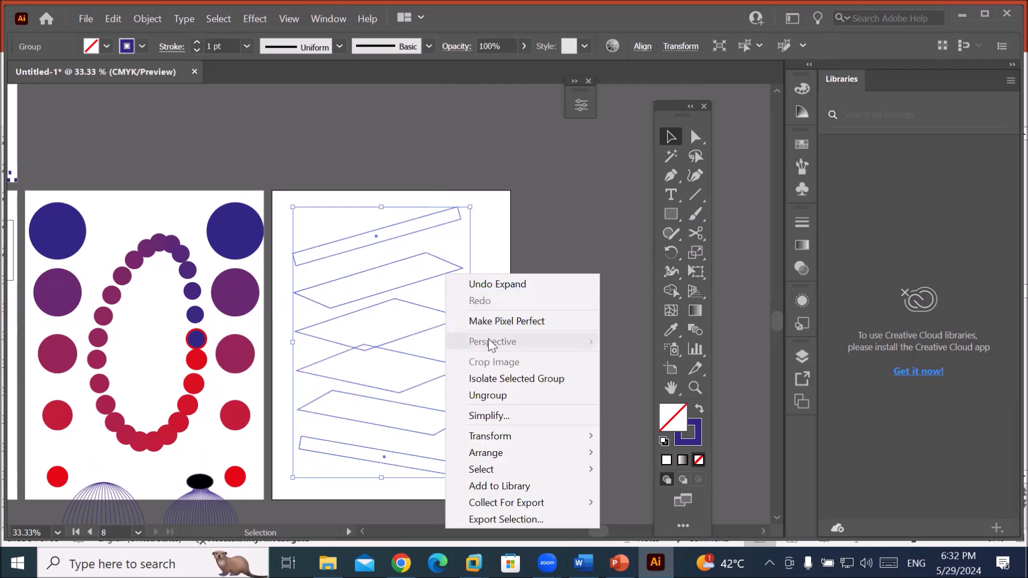
left_click(506, 397)
left_click(496, 319)
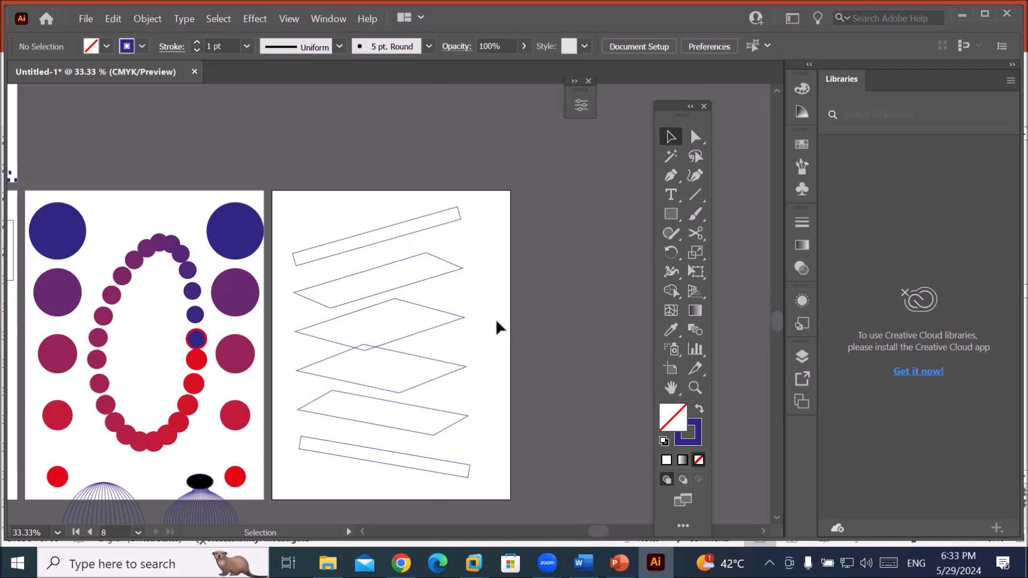
Shift the bars and parallelograms alternately left and right into a staggered zigzag column.
left_click(438, 225)
left_click(436, 276)
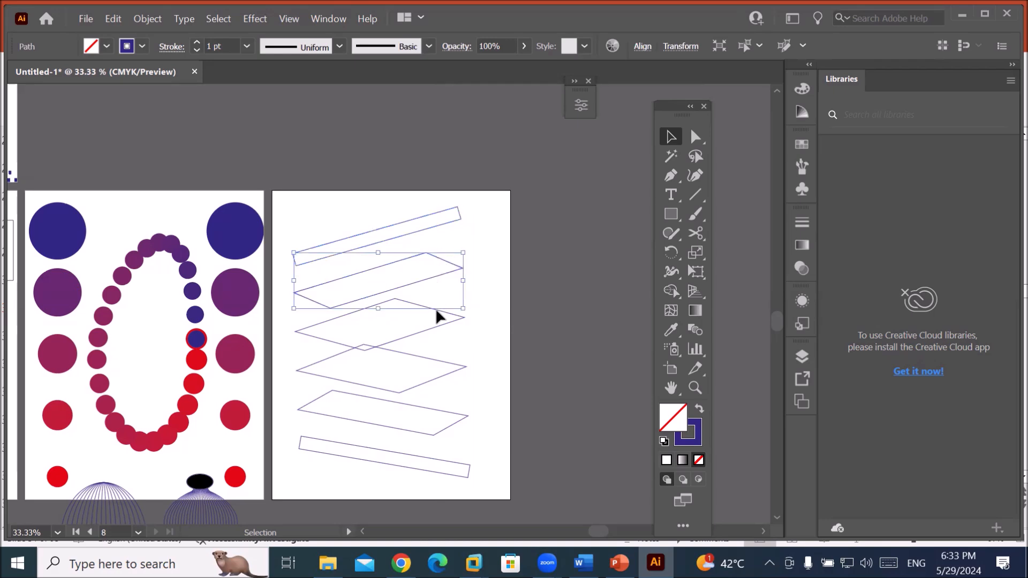
left_click(438, 328)
left_click(439, 375)
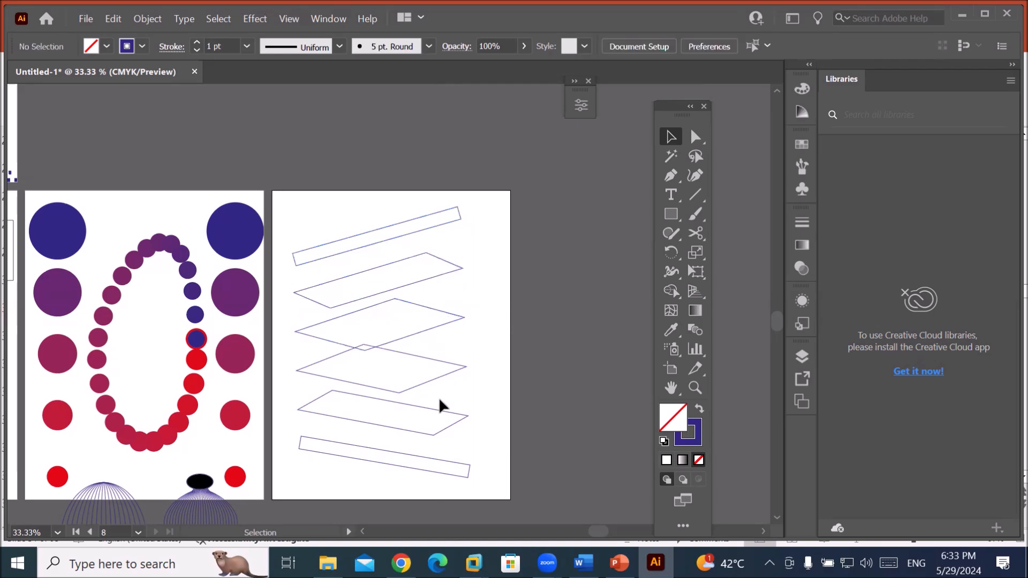
left_click(433, 462)
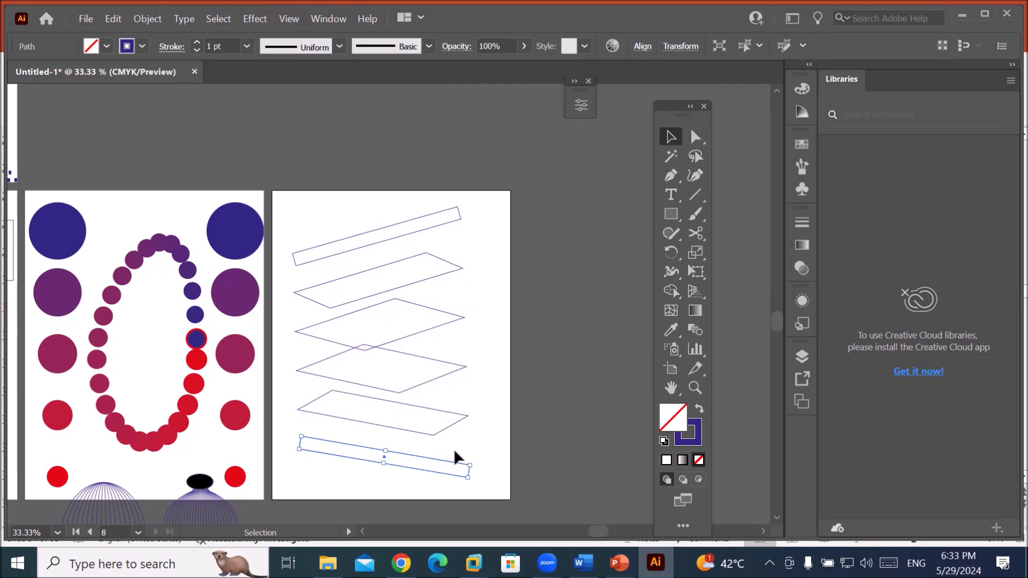
left_click(367, 237)
left_click_drag(367, 236, 349, 214)
left_click_drag(391, 268, 456, 219)
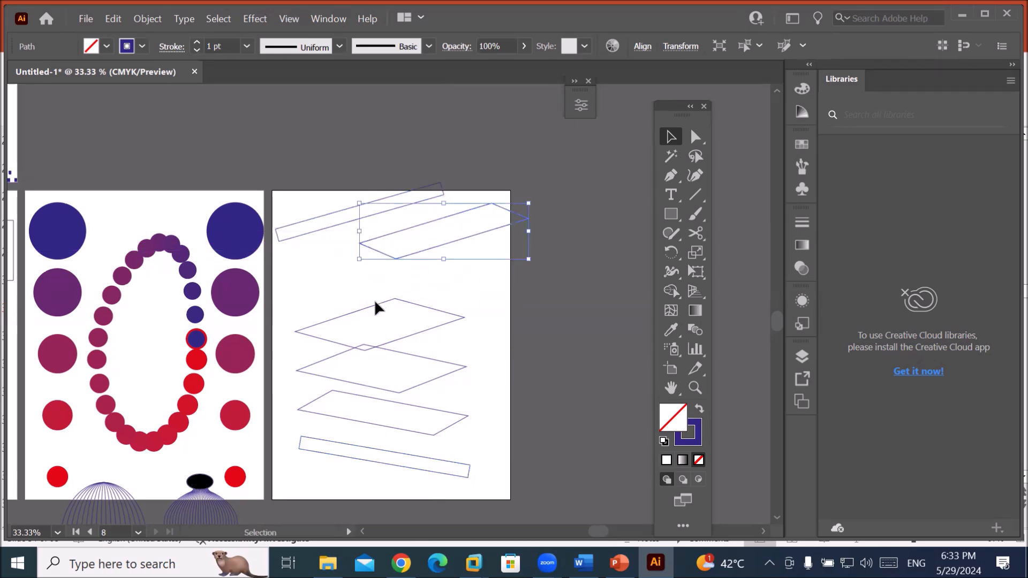
left_click_drag(375, 303, 343, 277)
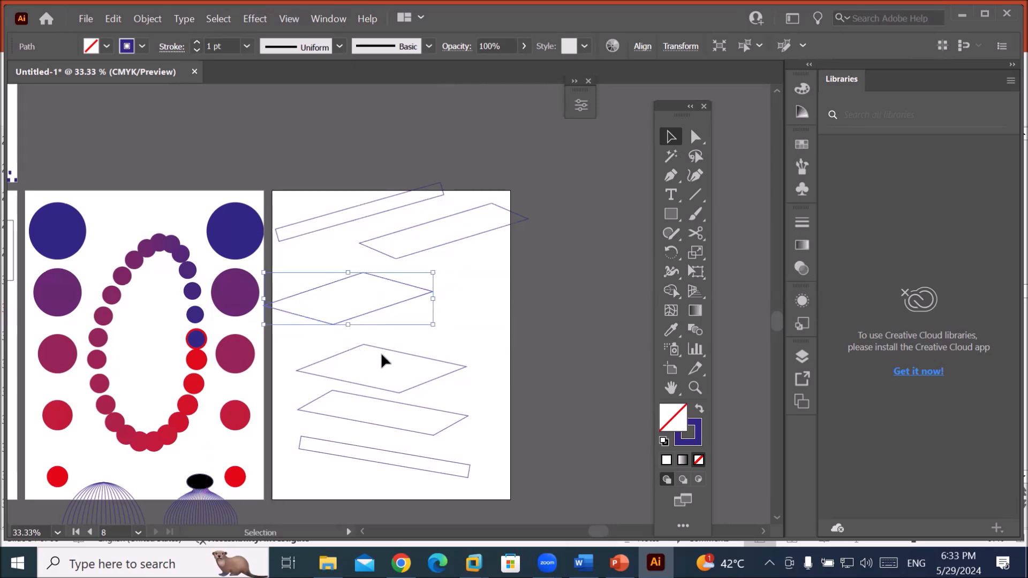
left_click_drag(389, 350, 435, 334)
left_click_drag(431, 246, 415, 249)
left_click_drag(412, 256, 413, 256)
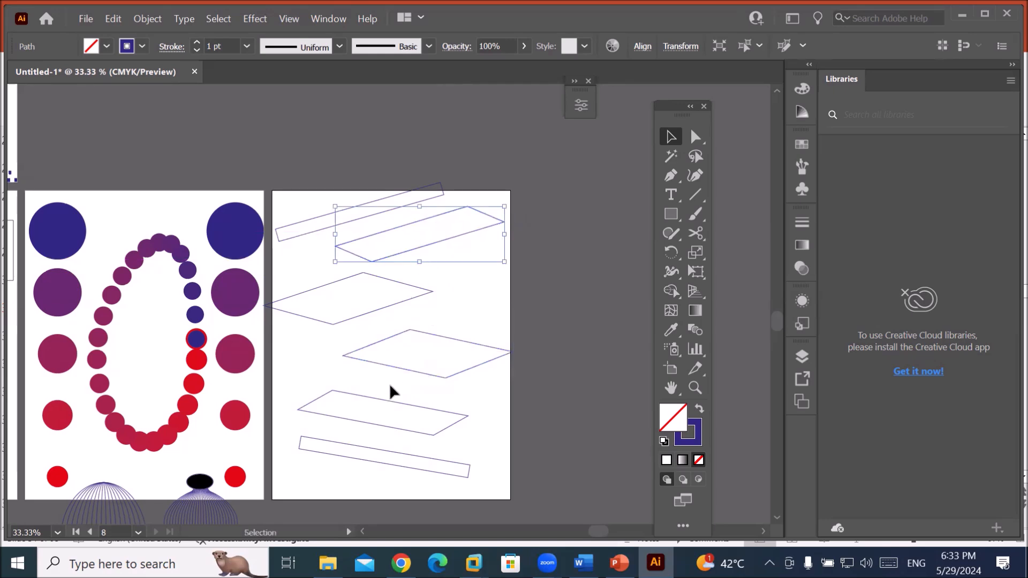
left_click_drag(390, 408, 360, 396)
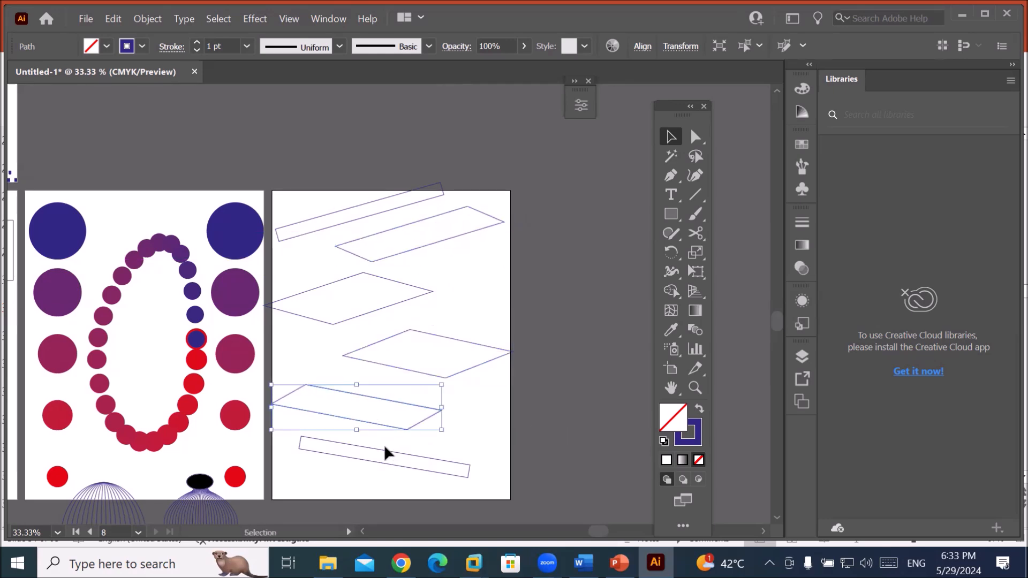
left_click_drag(388, 447, 427, 461)
left_click(496, 403)
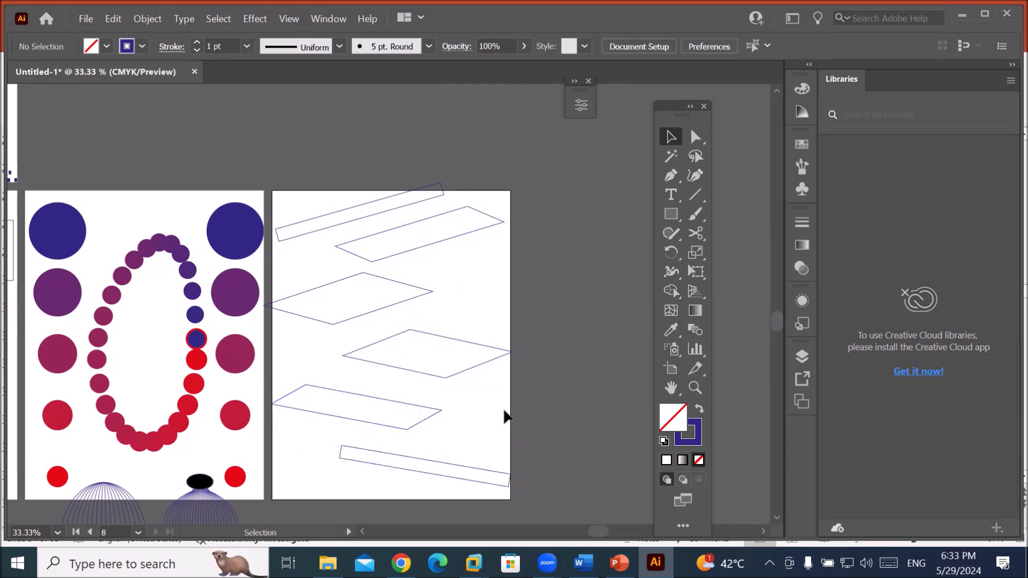
Move the cloud blend aside, drag the minion onto the parallelogram artboard, and return the cloud.
scroll(509, 409, "down", 1)
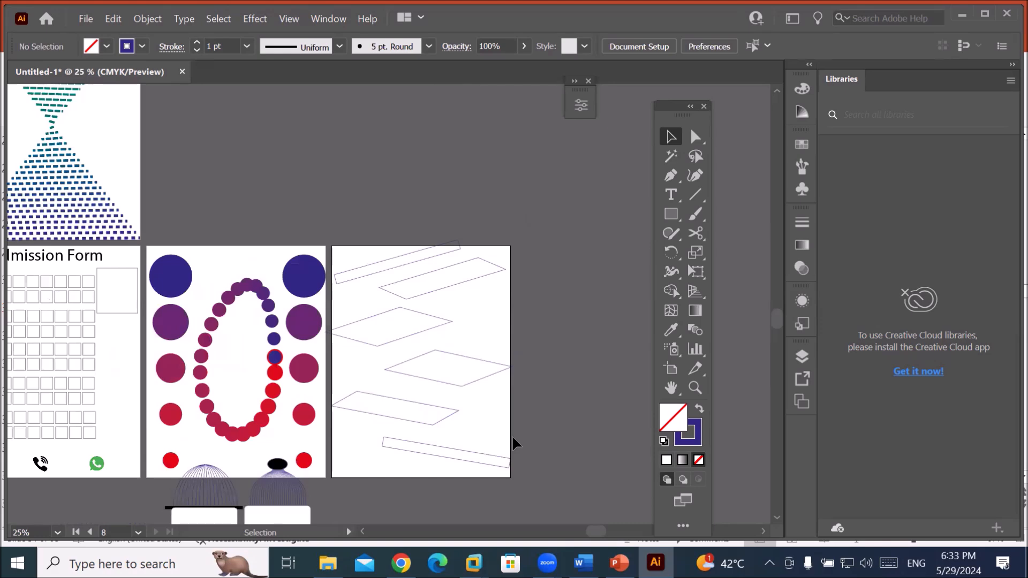
scroll(512, 438, "down", 2)
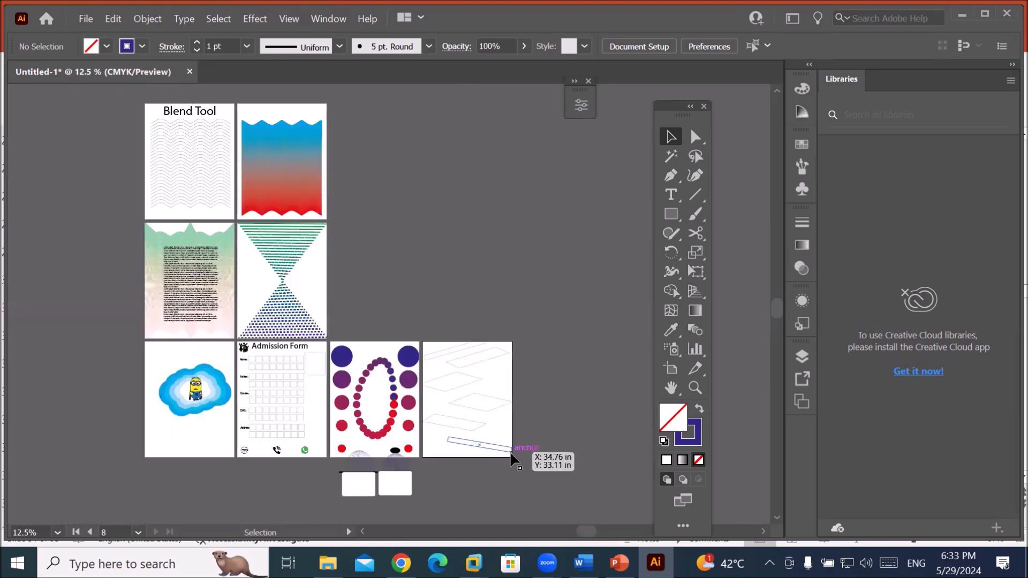
scroll(479, 474, "up", 1)
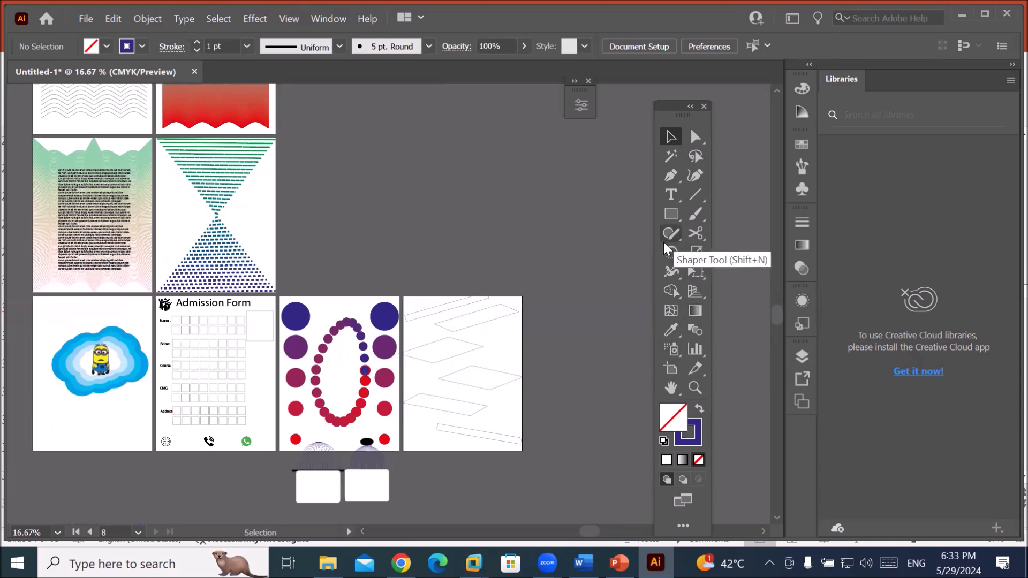
left_click_drag(130, 351, 480, 202)
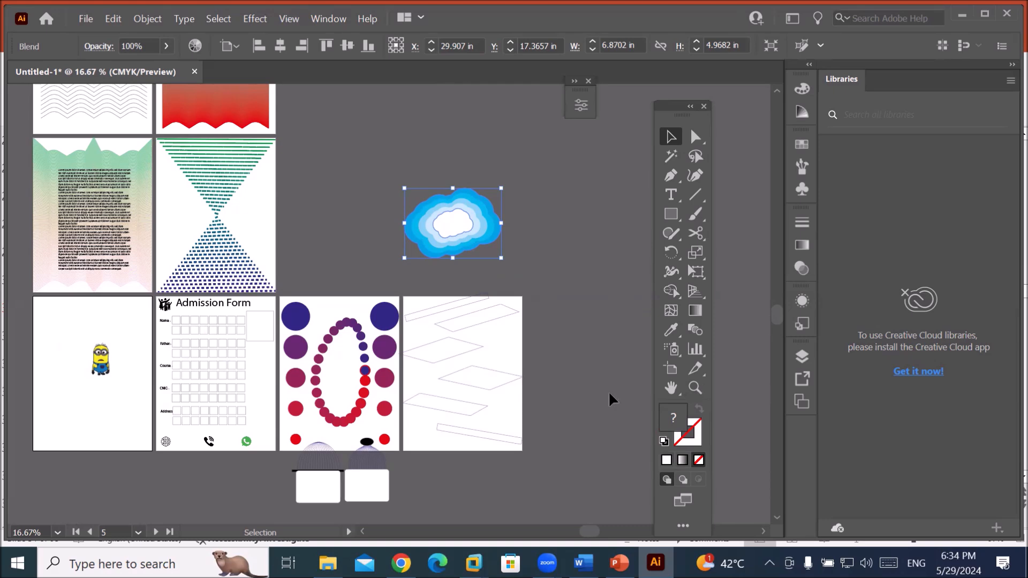
left_click_drag(102, 358, 493, 363)
left_click_drag(464, 220, 104, 363)
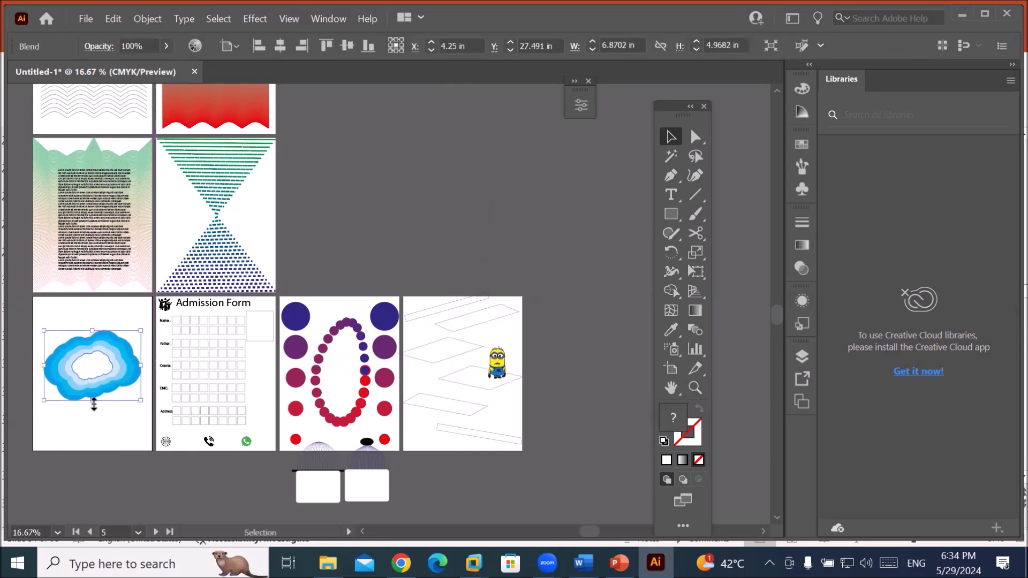
scroll(39, 382, "up", 2)
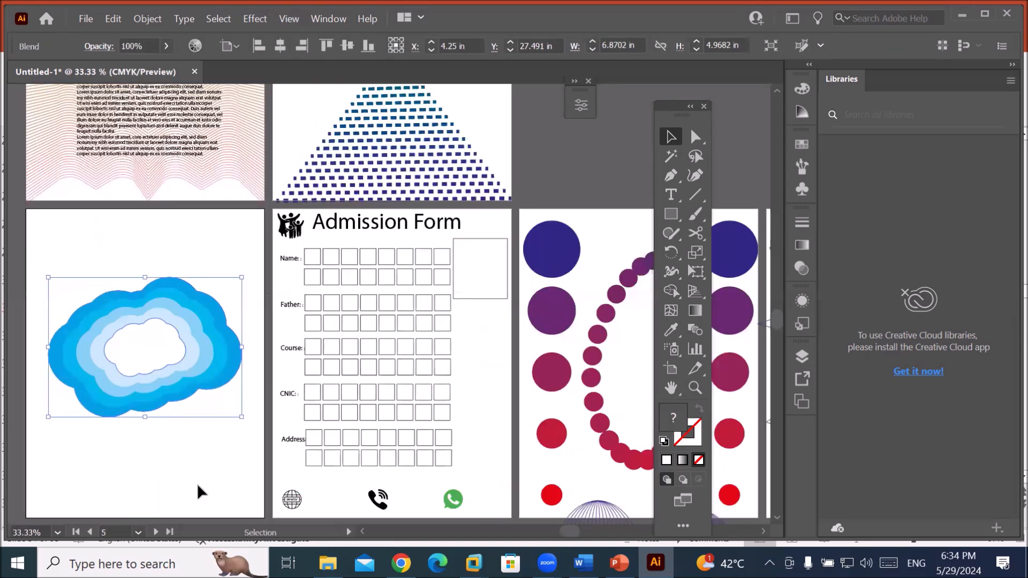
Select the blue cloud blend and expand it into plain filled shapes.
left_click_drag(211, 445, 271, 367)
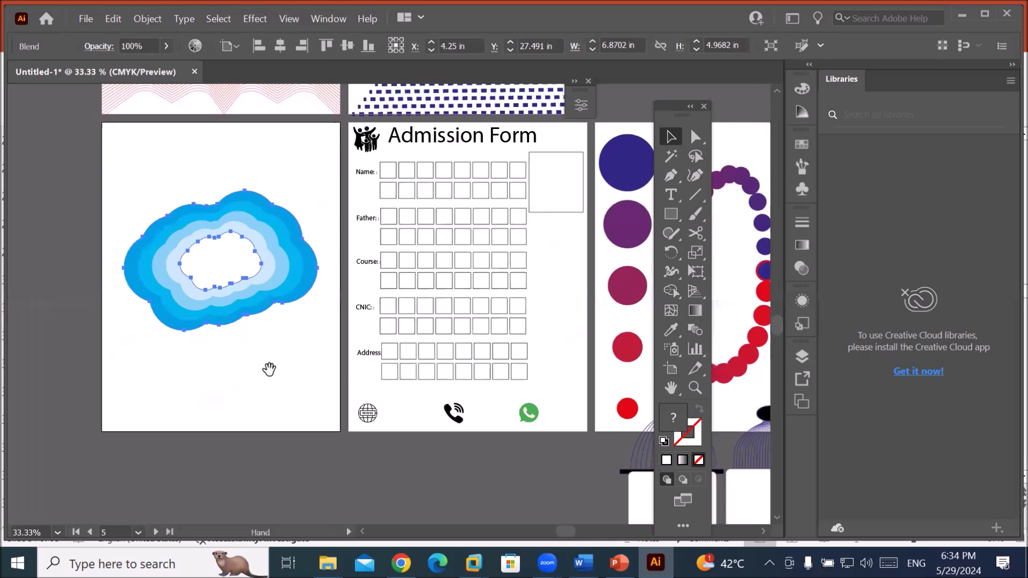
left_click(244, 395)
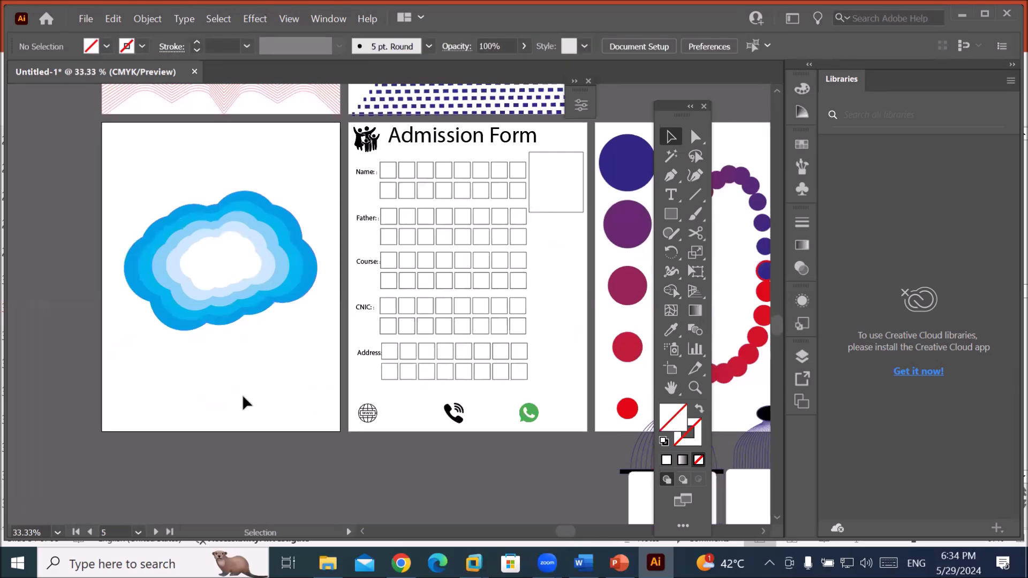
left_click(216, 284)
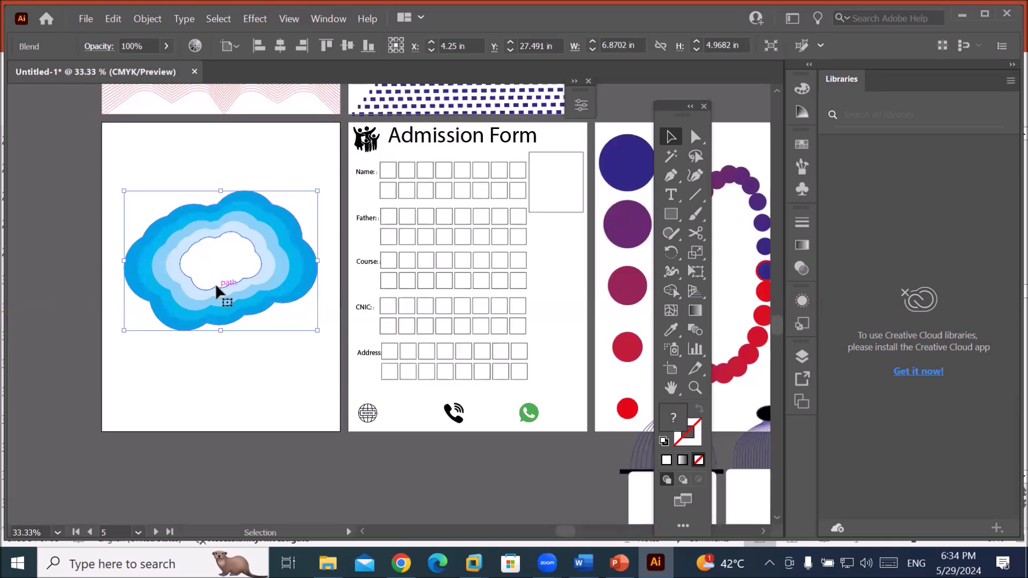
right_click(217, 290)
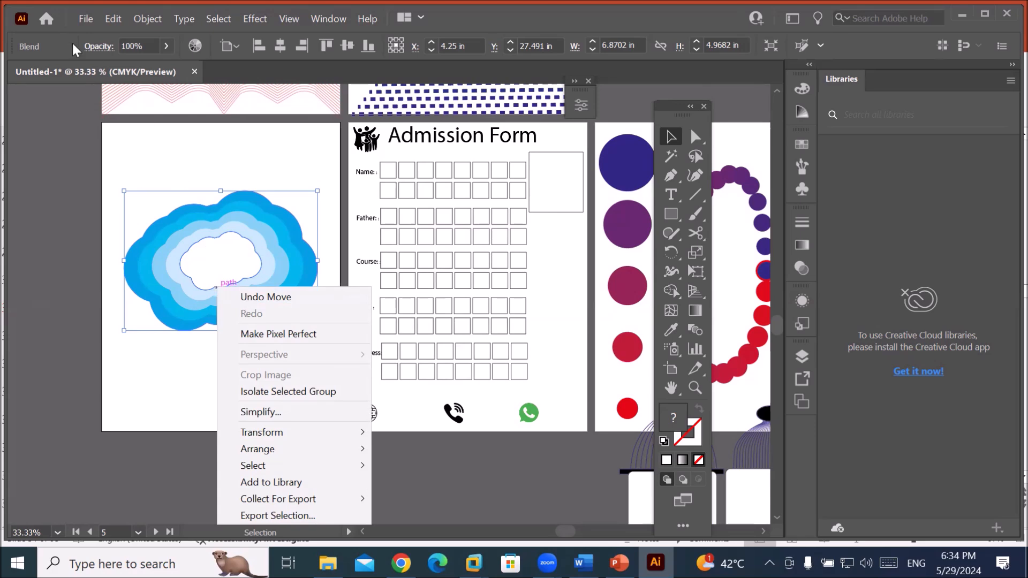
left_click(149, 18)
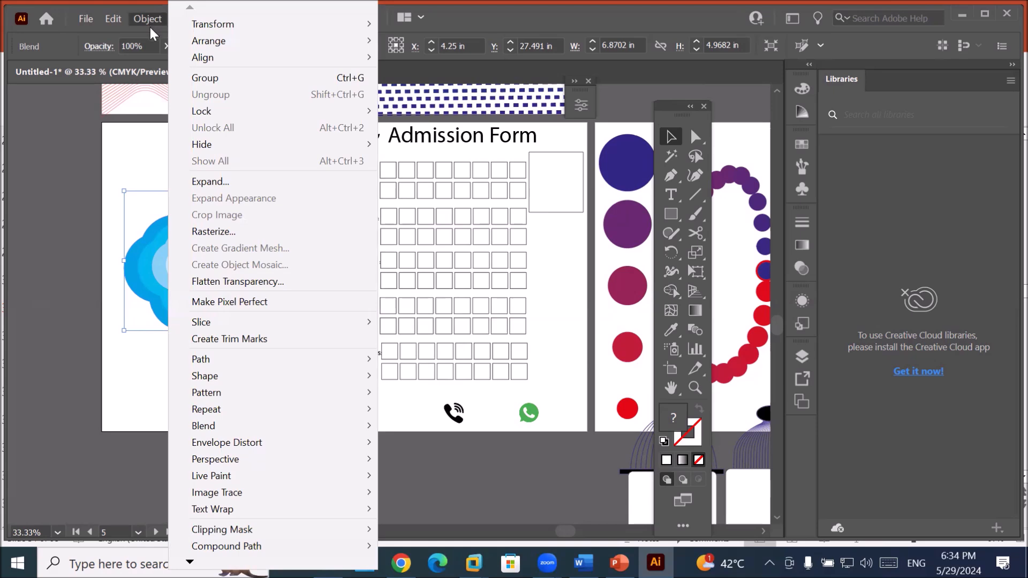
left_click(217, 182)
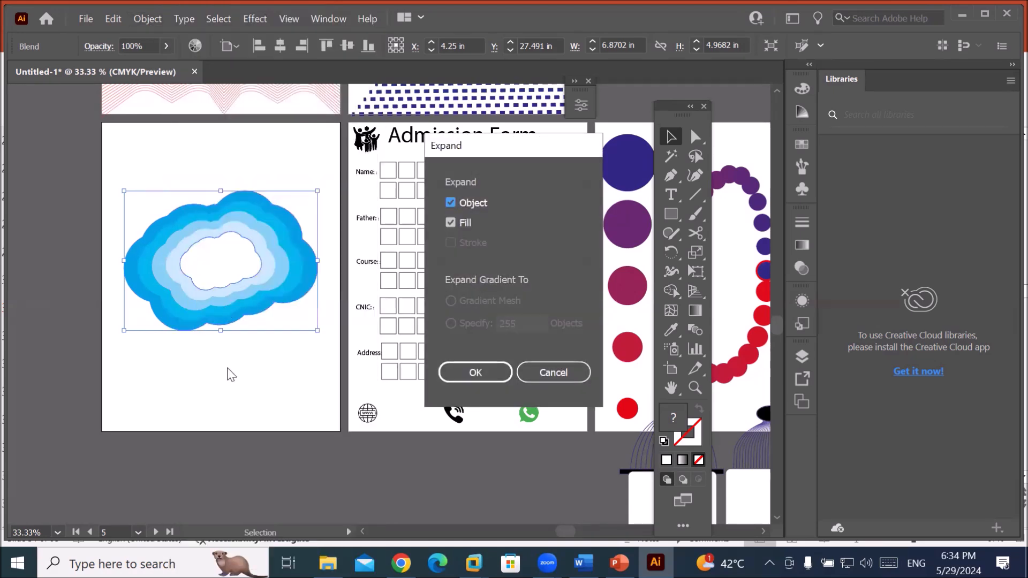
left_click(471, 372)
Drag the expanded cloud group higher on the artboard.
left_click(259, 394)
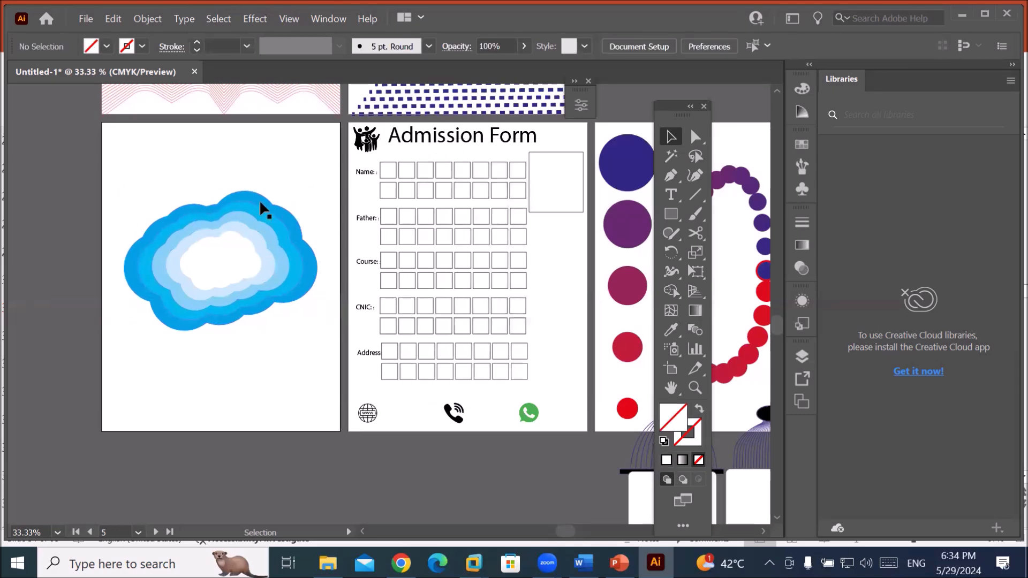
left_click_drag(223, 279, 222, 200)
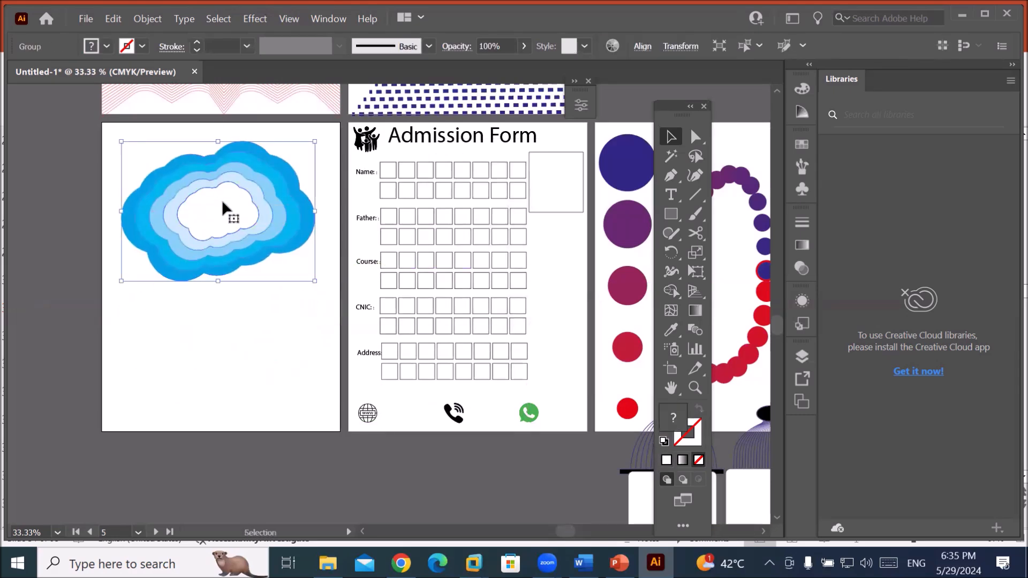
right_click(222, 201)
Ungroup the cloud group and drag the four clouds apart across the artboard.
left_click(266, 324)
left_click(191, 345)
left_click_drag(224, 224, 219, 391)
left_click_drag(233, 229, 294, 300)
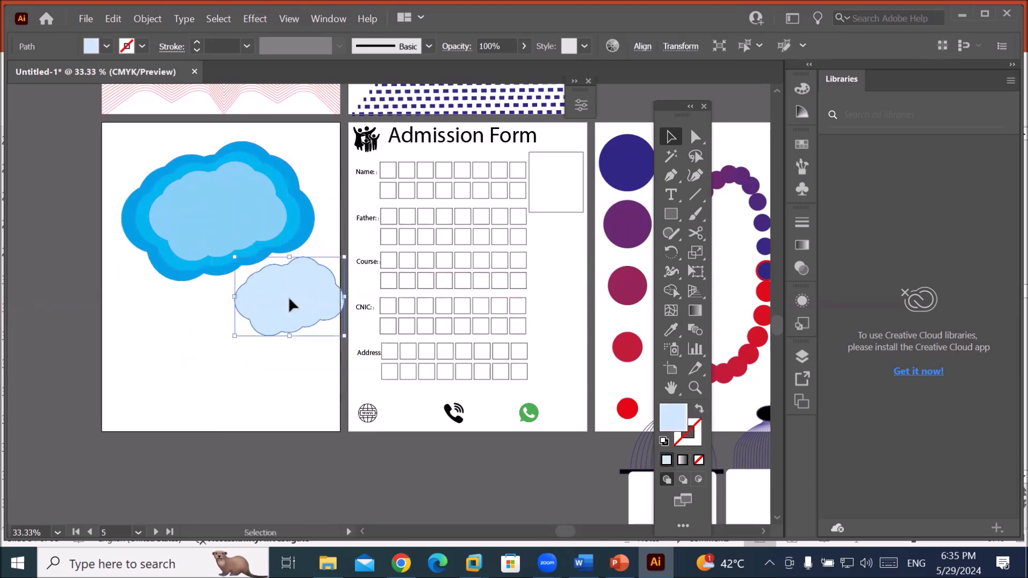
left_click_drag(232, 230, 169, 324)
left_click_drag(247, 211, 326, 200)
left_click_drag(171, 185, 134, 152)
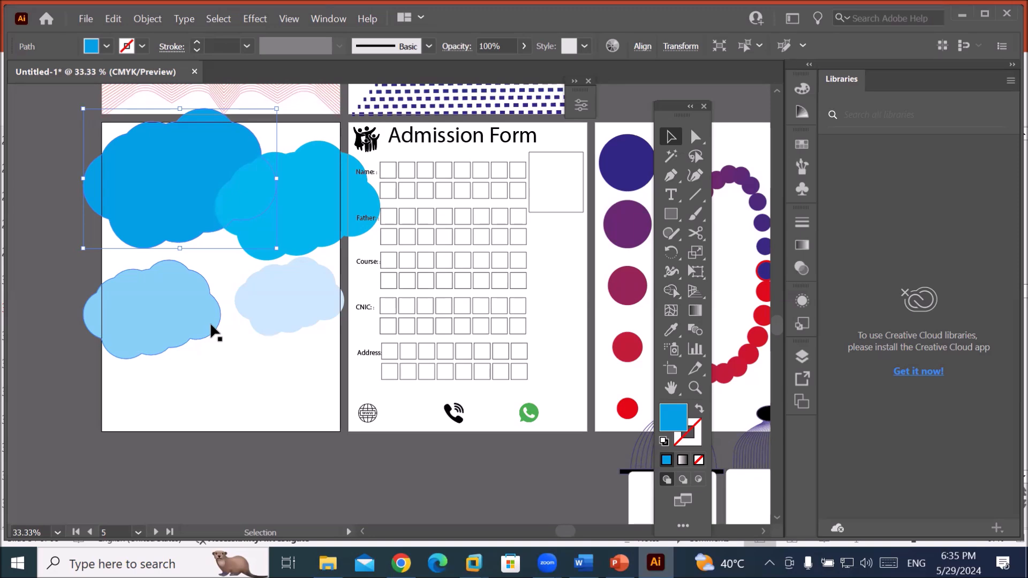
Scale down the dark-blue, cyan, pale and light-blue clouds, moving the light-blue one toward the centre.
left_click_drag(277, 246, 213, 198)
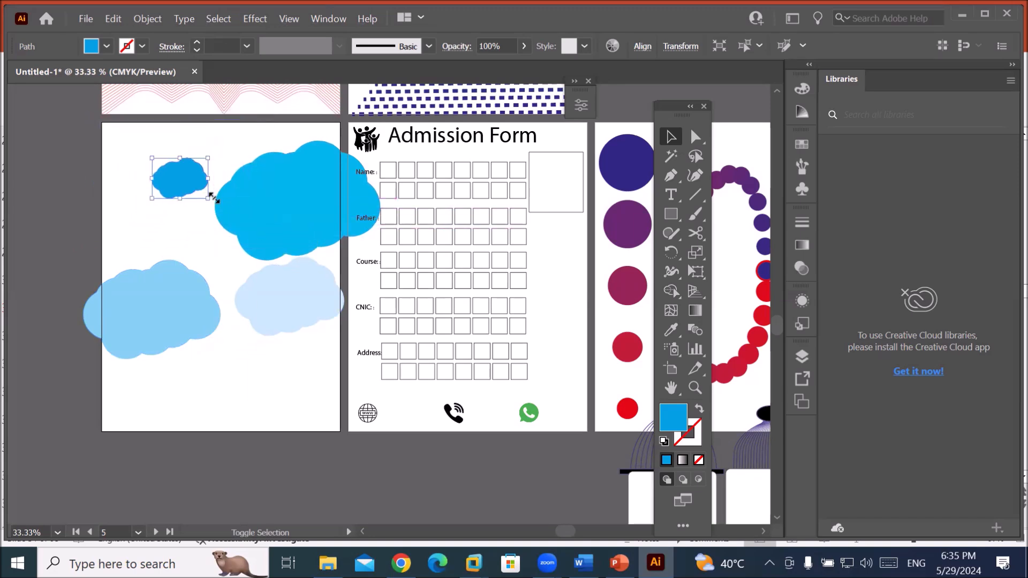
left_click(270, 204)
left_click_drag(218, 257, 296, 154)
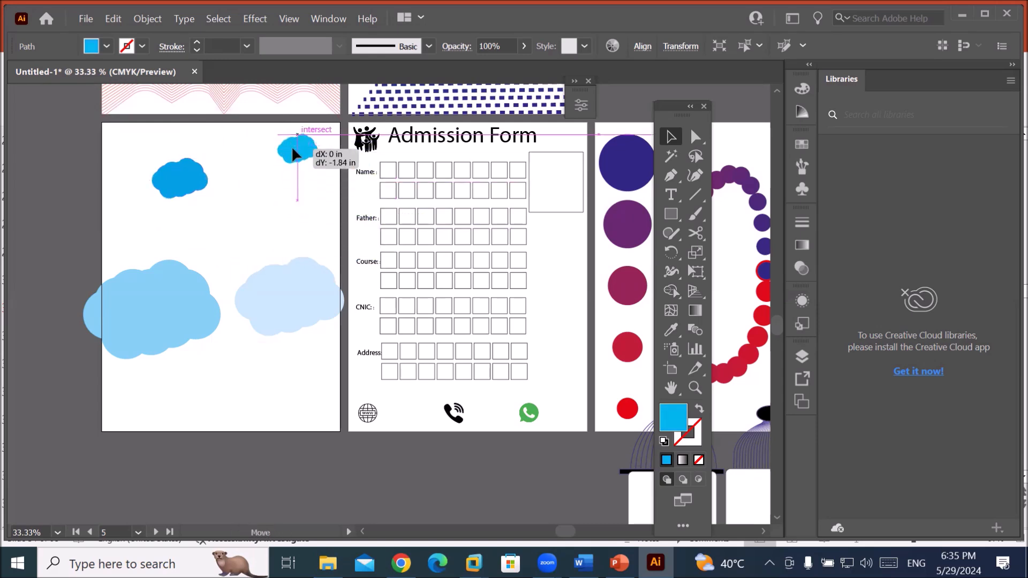
left_click(283, 310)
left_click_drag(234, 336, 260, 198)
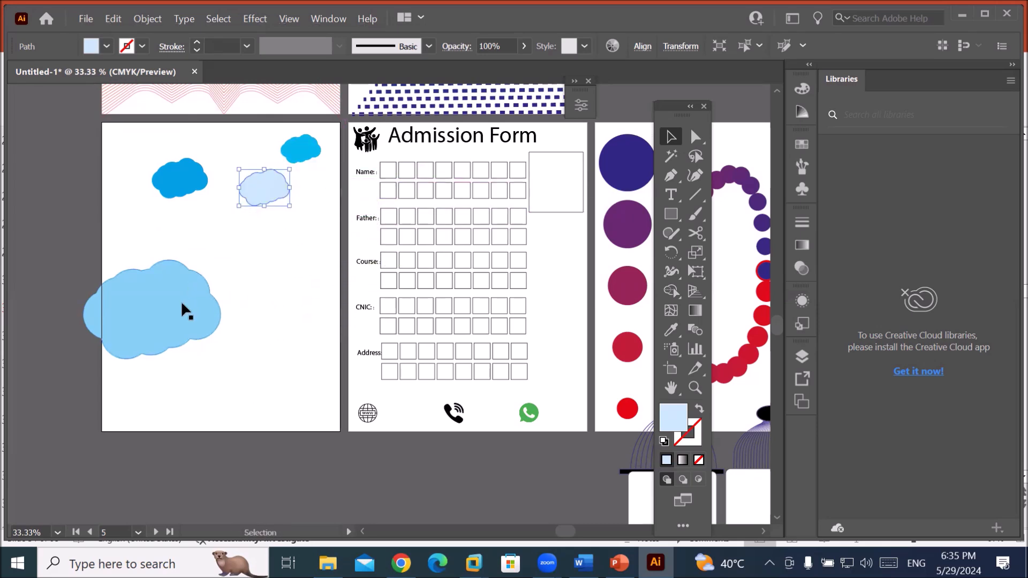
left_click(178, 315)
left_click_drag(177, 315, 242, 302)
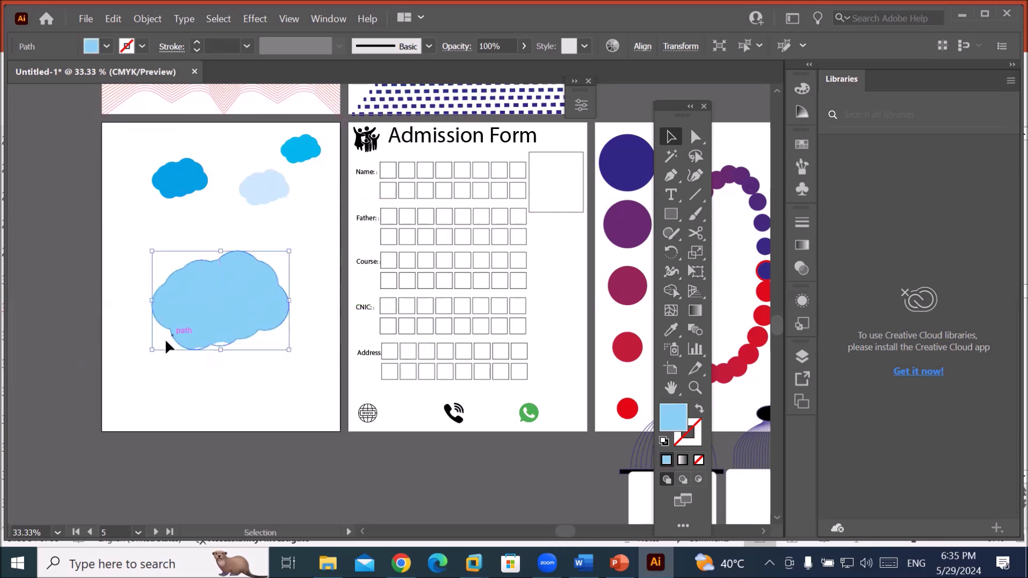
left_click_drag(155, 349, 184, 326)
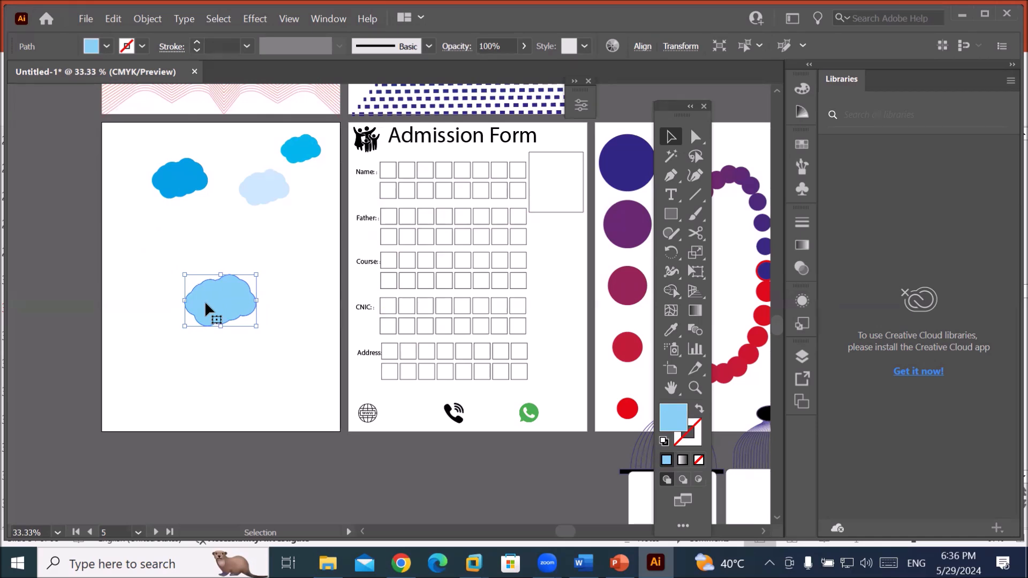
left_click(641, 47)
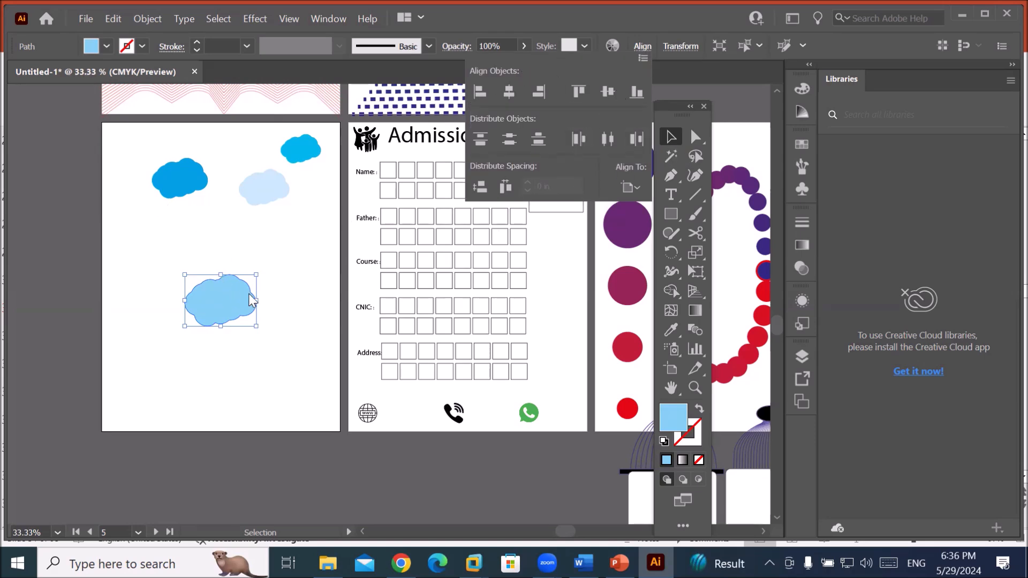
key("Escape")
scroll(287, 271, "down", 2)
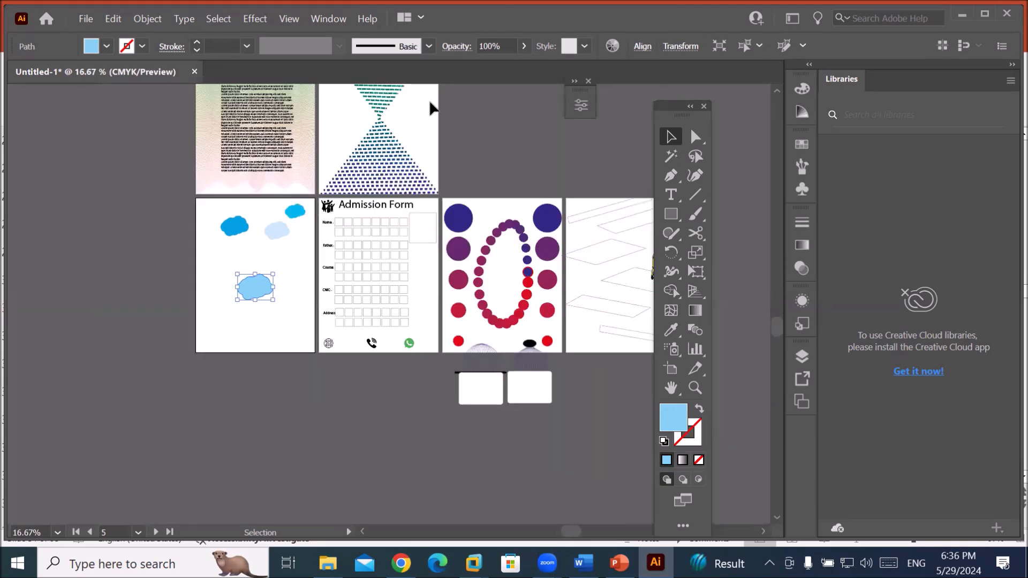
scroll(420, 106, "up", 3)
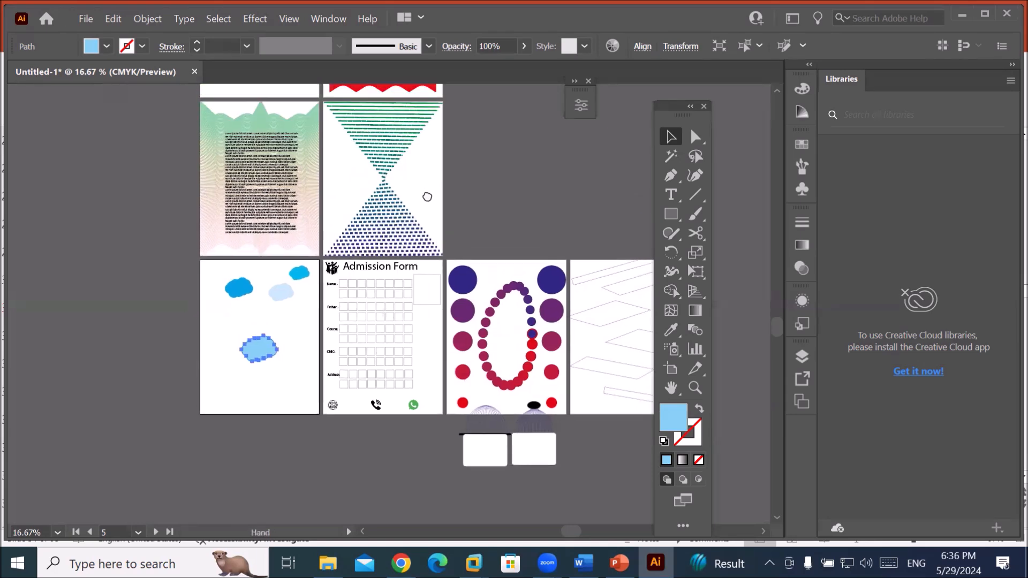
left_click(391, 190)
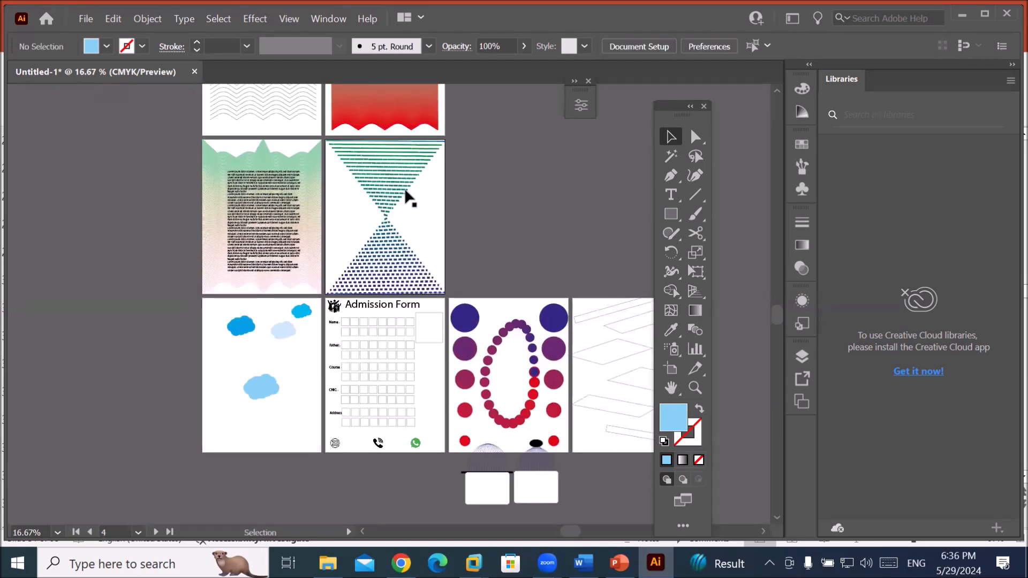
scroll(406, 196, "up", 1)
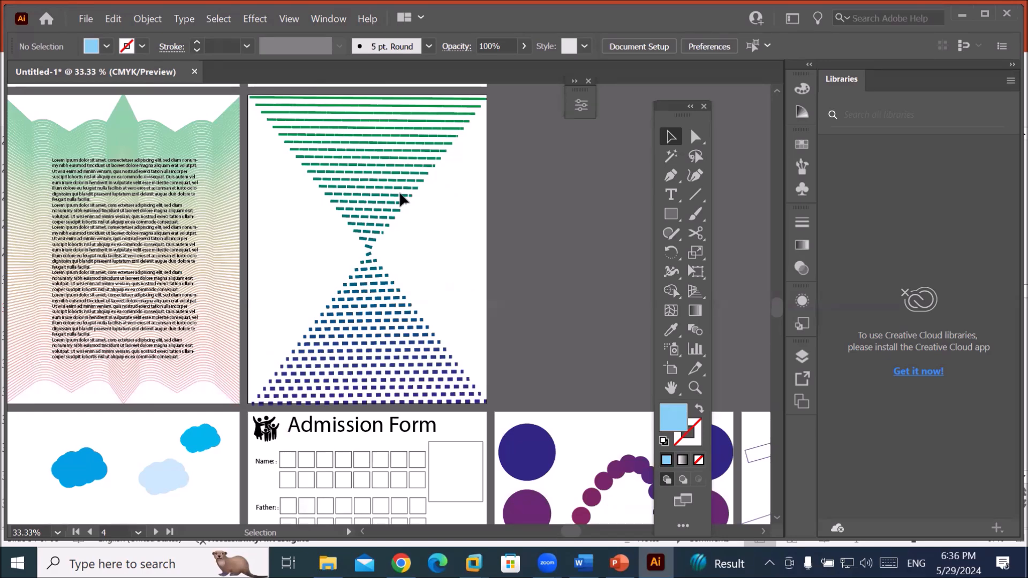
scroll(374, 202, "down", 4)
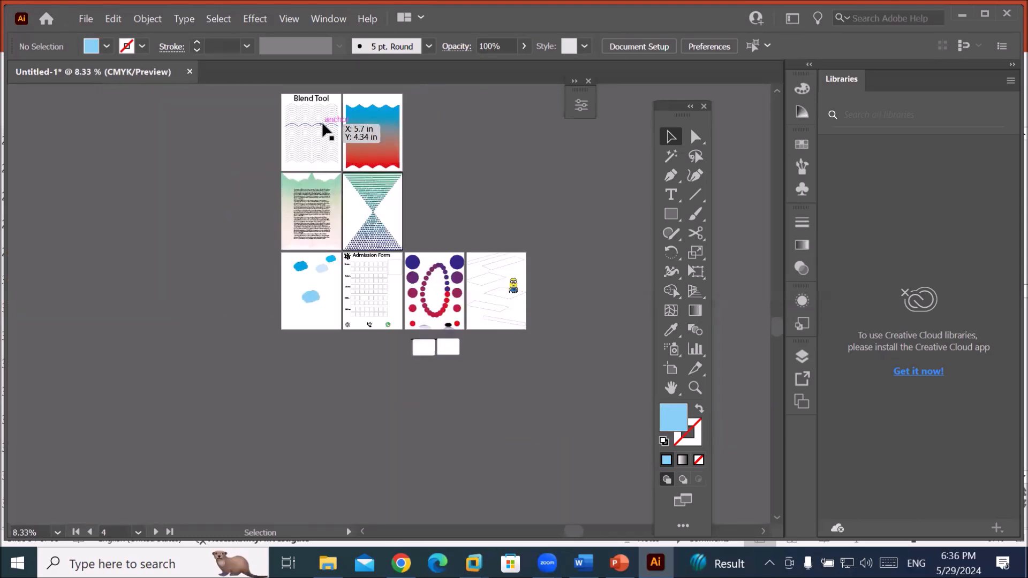
scroll(401, 121, "up", 3)
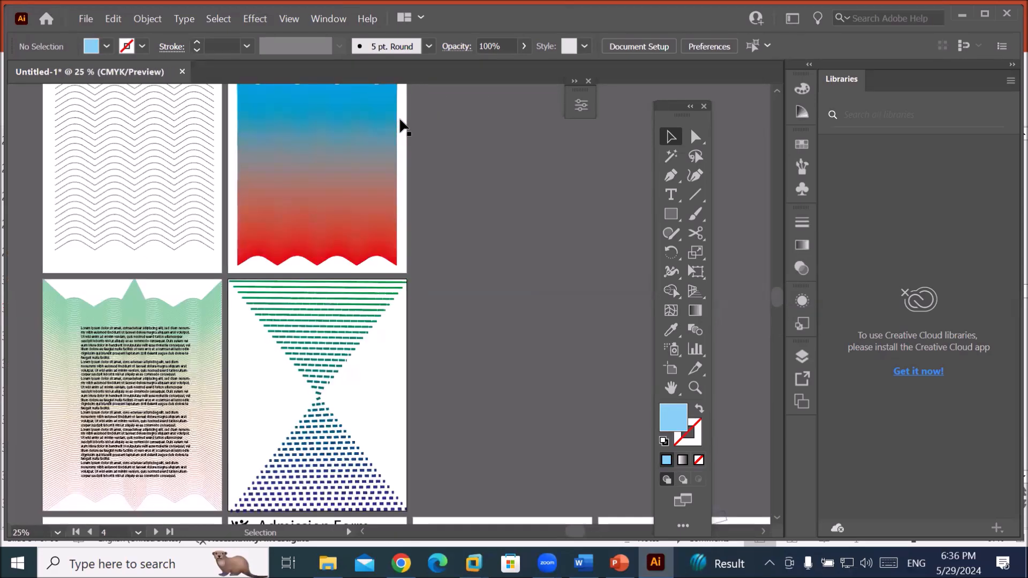
scroll(398, 128, "down", 2)
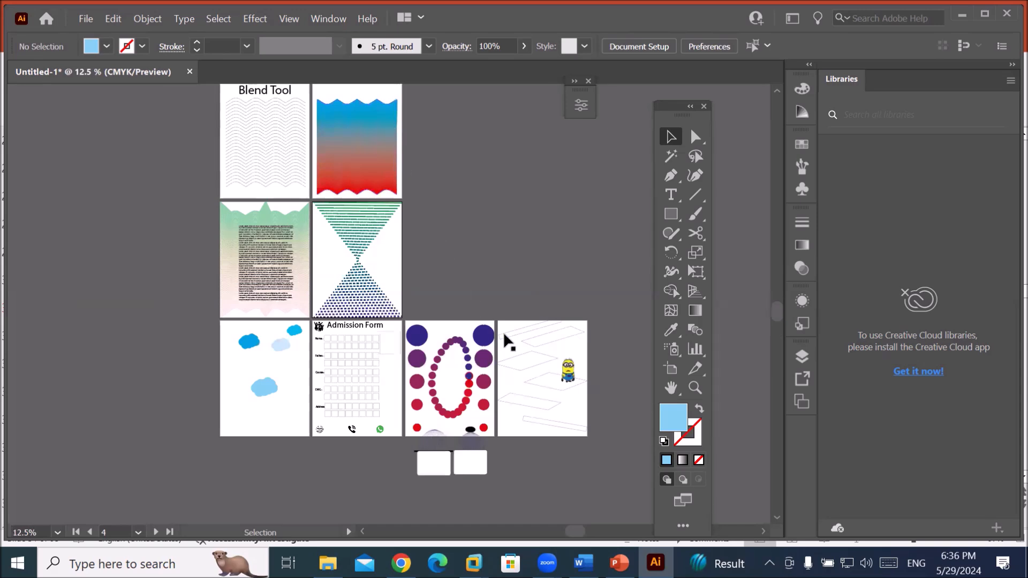
scroll(502, 331, "down", 3)
scroll(482, 389, "up", 4)
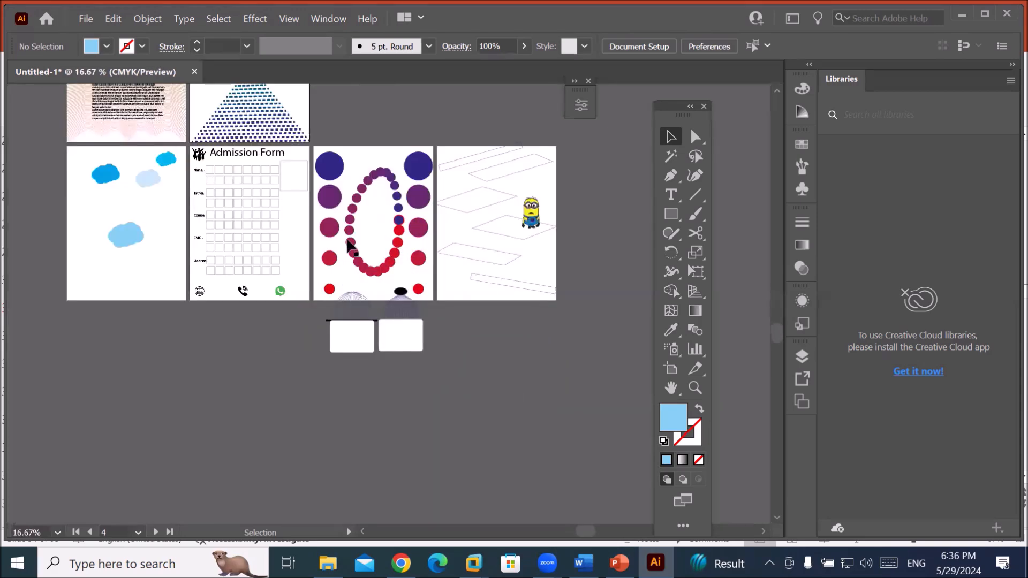
Expand the left column of blended circles and reposition the column.
left_click(331, 229)
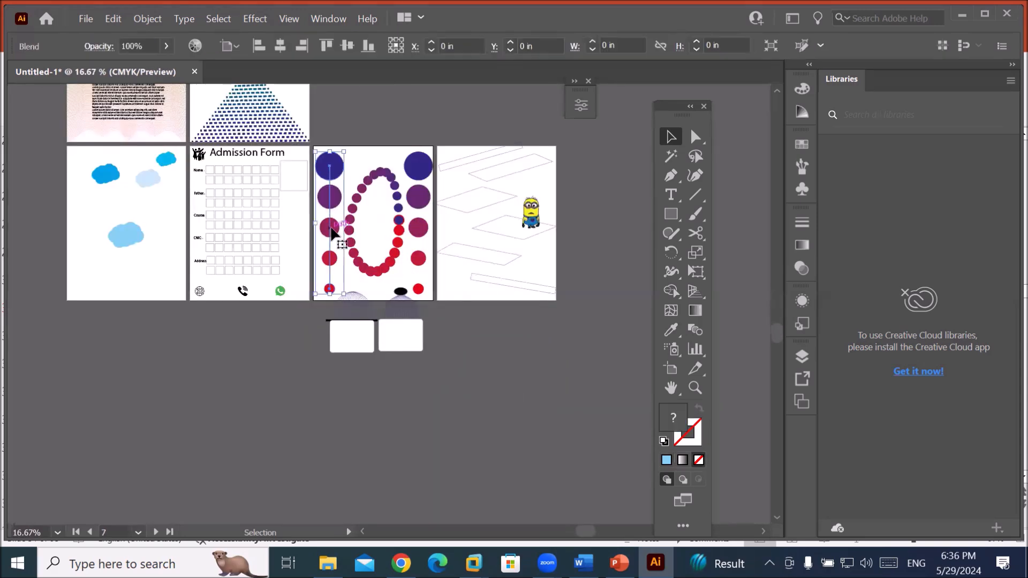
left_click(146, 19)
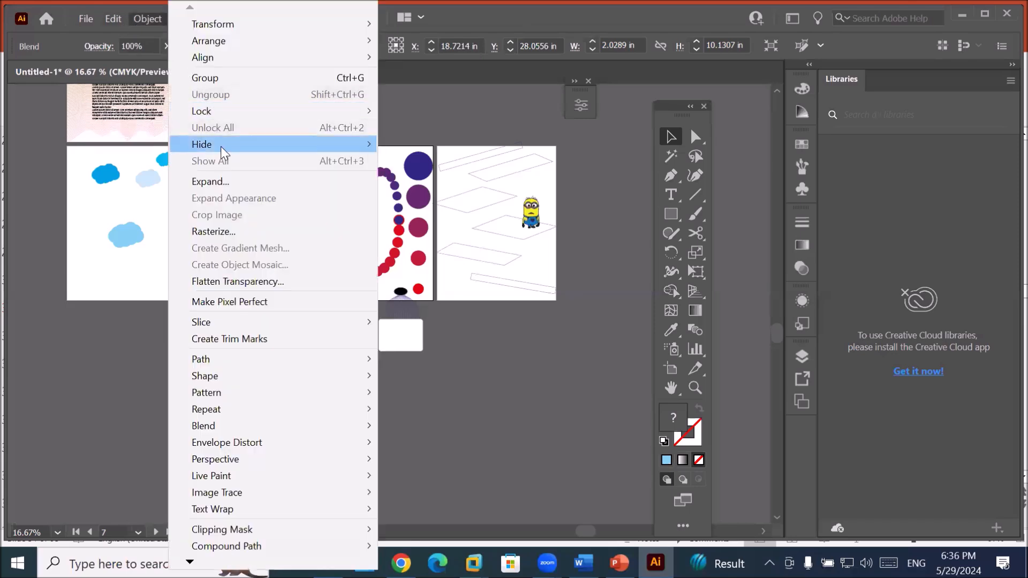
left_click(219, 182)
left_click(472, 373)
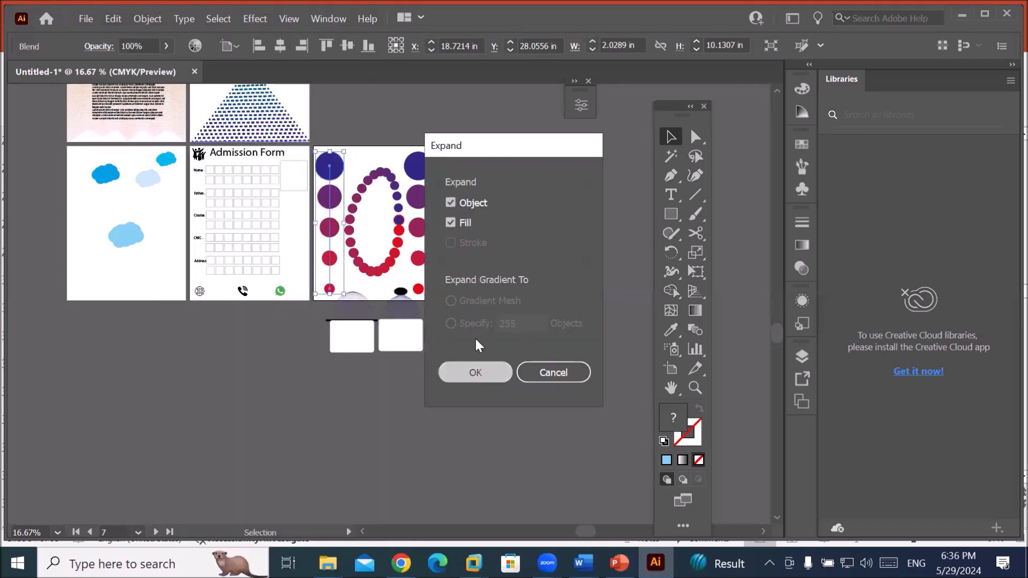
left_click(367, 155)
scroll(366, 156, "up", 2)
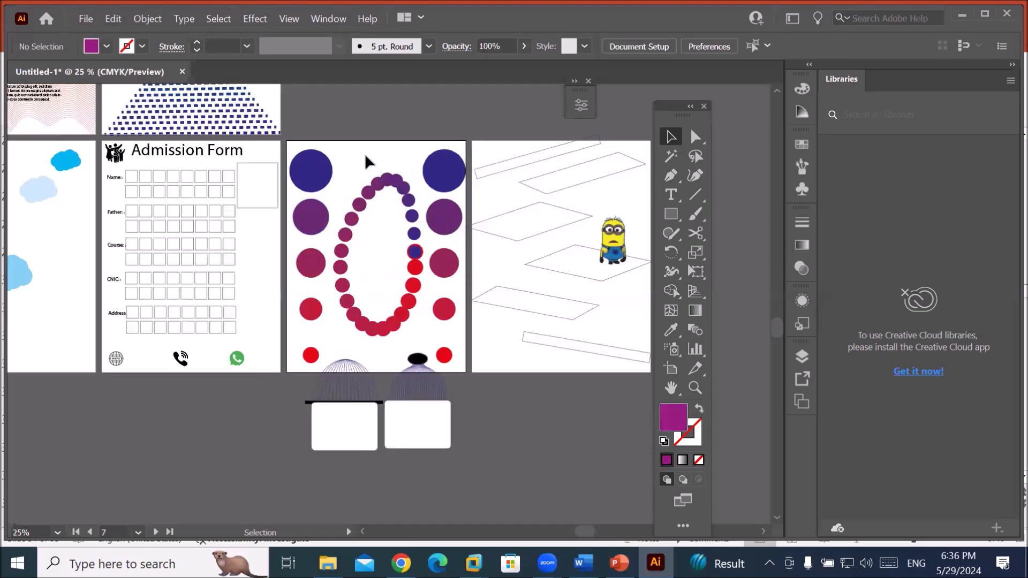
left_click_drag(305, 182, 317, 171)
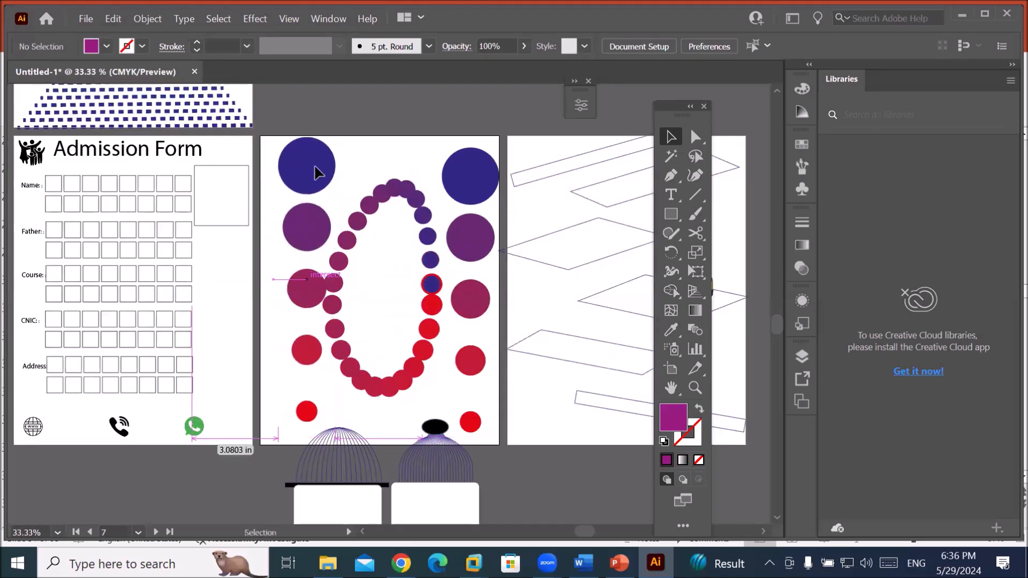
Ungroup the circles, then move the purple, crimson and bottom red circles to new spots.
right_click(317, 171)
left_click(383, 288)
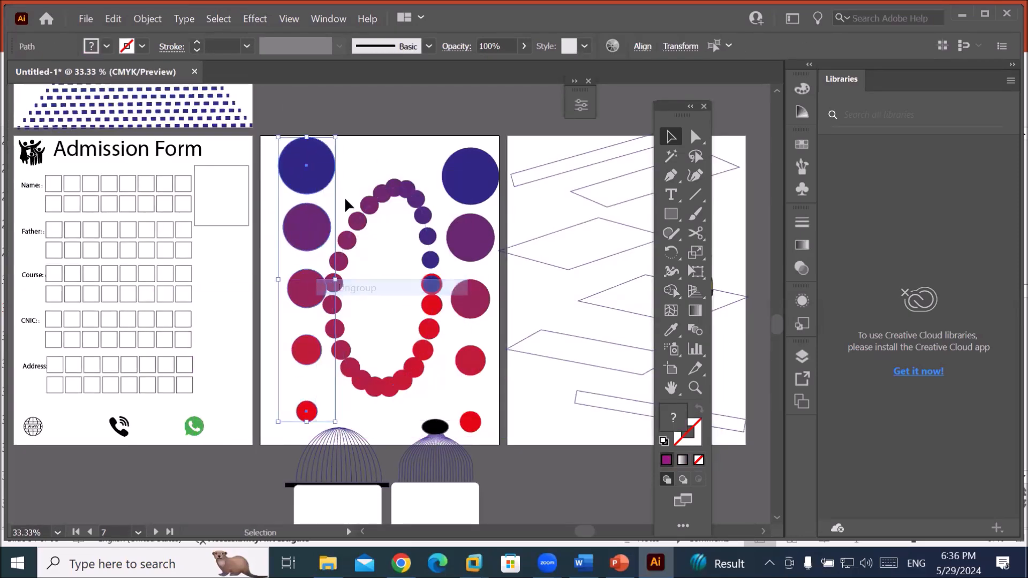
left_click_drag(383, 155, 278, 181)
left_click_drag(306, 358, 294, 235)
left_click_drag(314, 412, 303, 300)
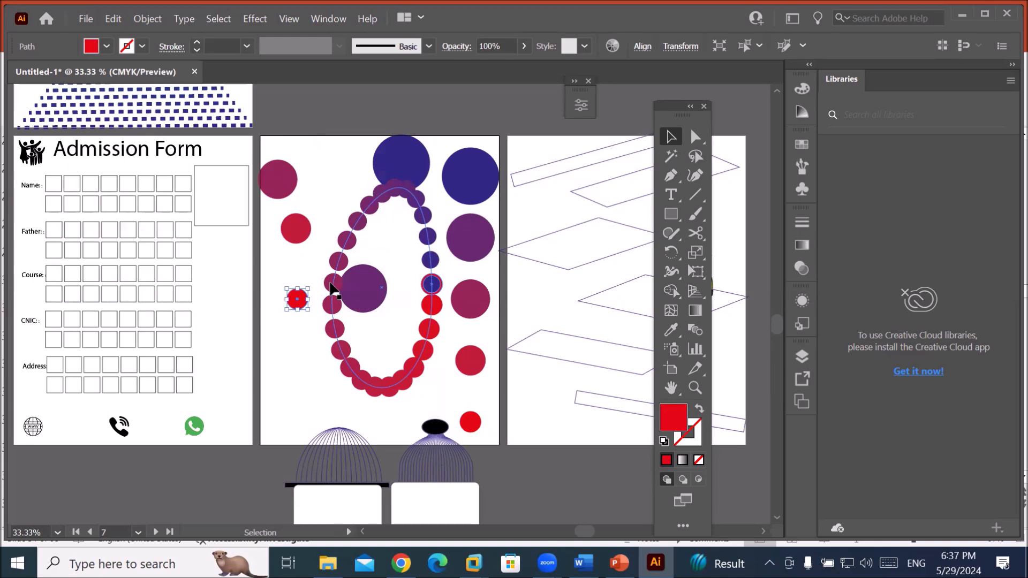
left_click_drag(595, 331, 311, 331)
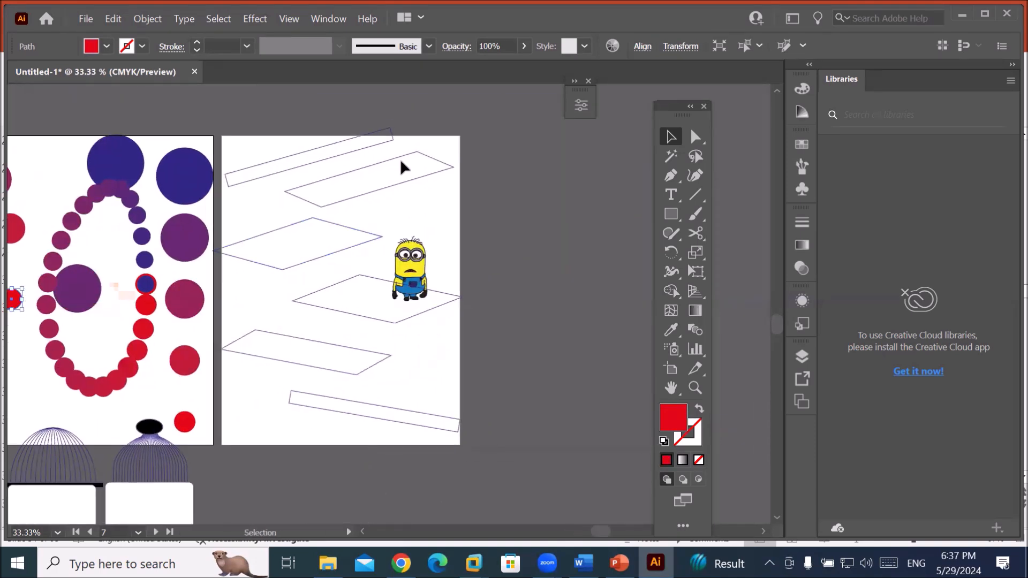
Fill the top parallelogram with green.
left_click(287, 168)
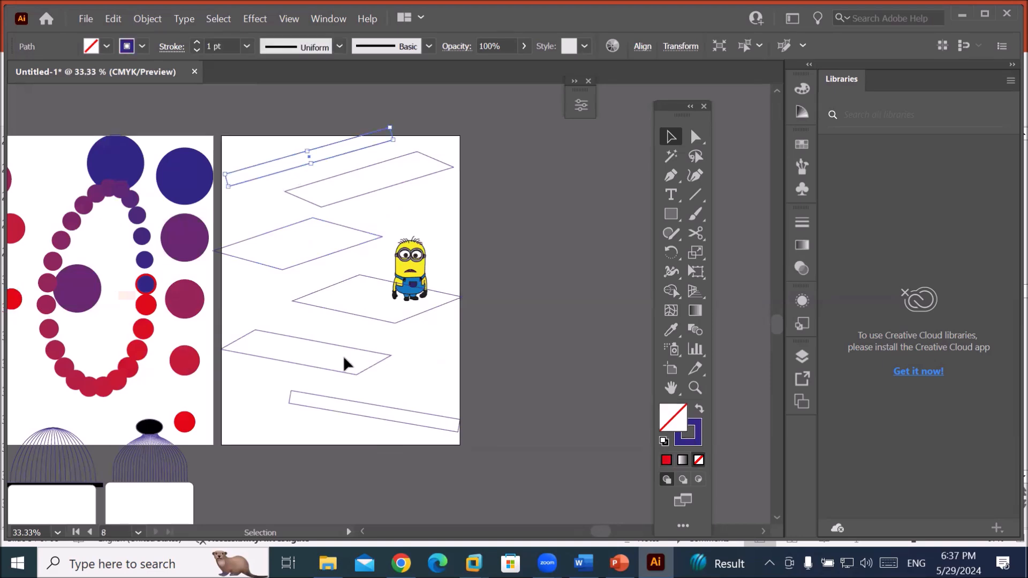
left_click(399, 409, "shift")
left_click(408, 353)
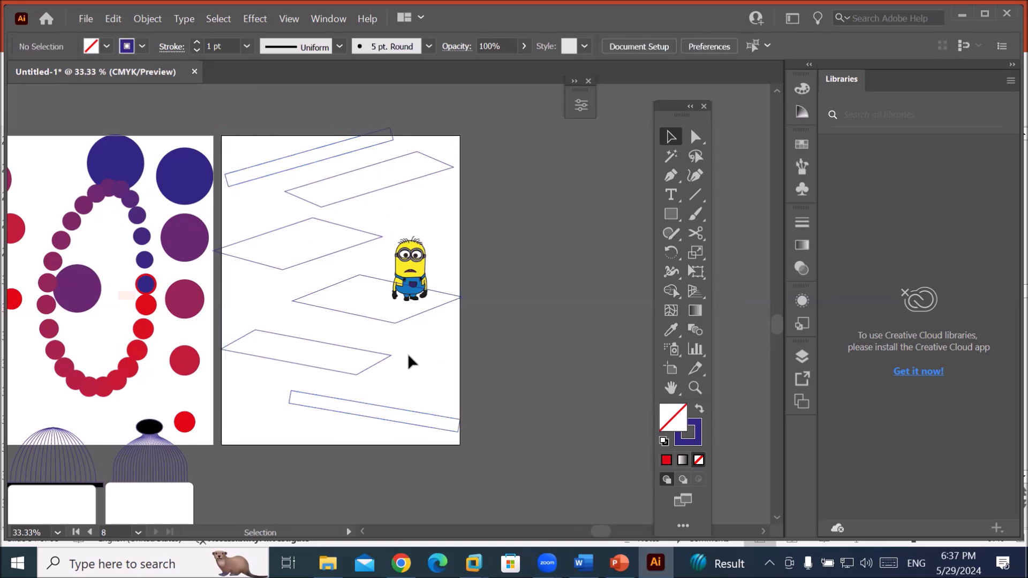
left_click(381, 190)
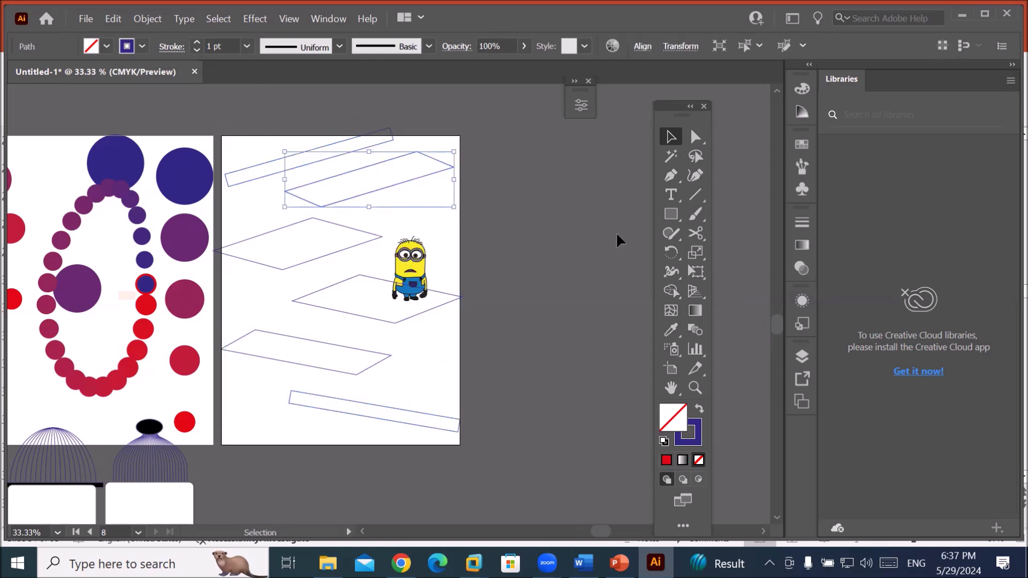
left_click(105, 46)
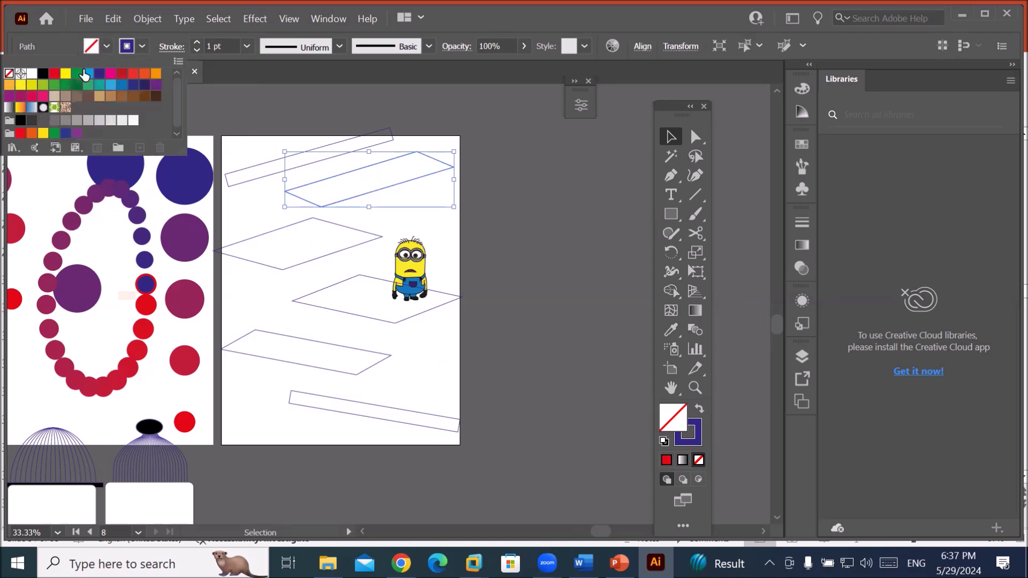
left_click(76, 73)
left_click(326, 220)
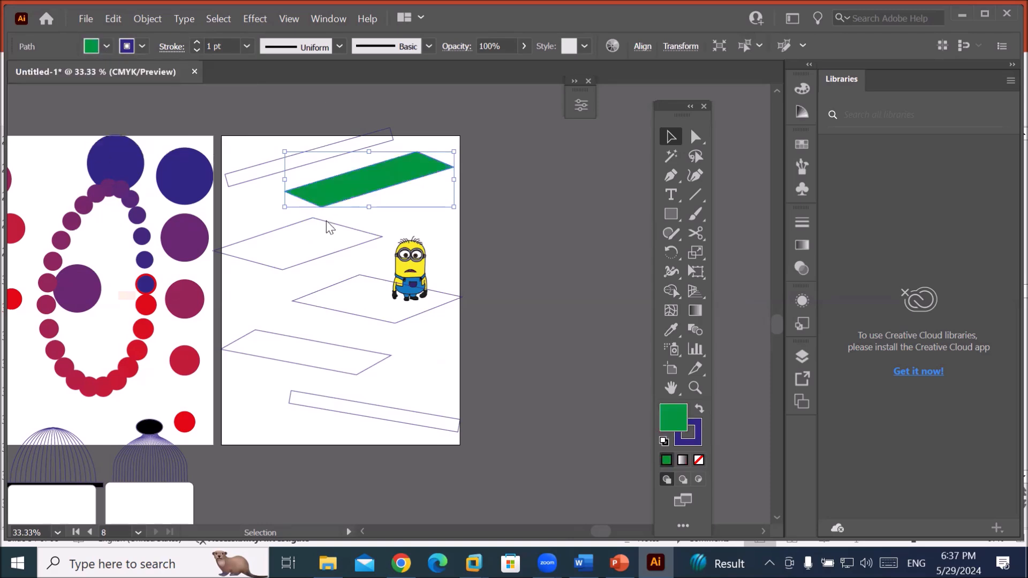
left_click(327, 224)
Fill the second parallelogram with dark blue.
left_click(332, 221)
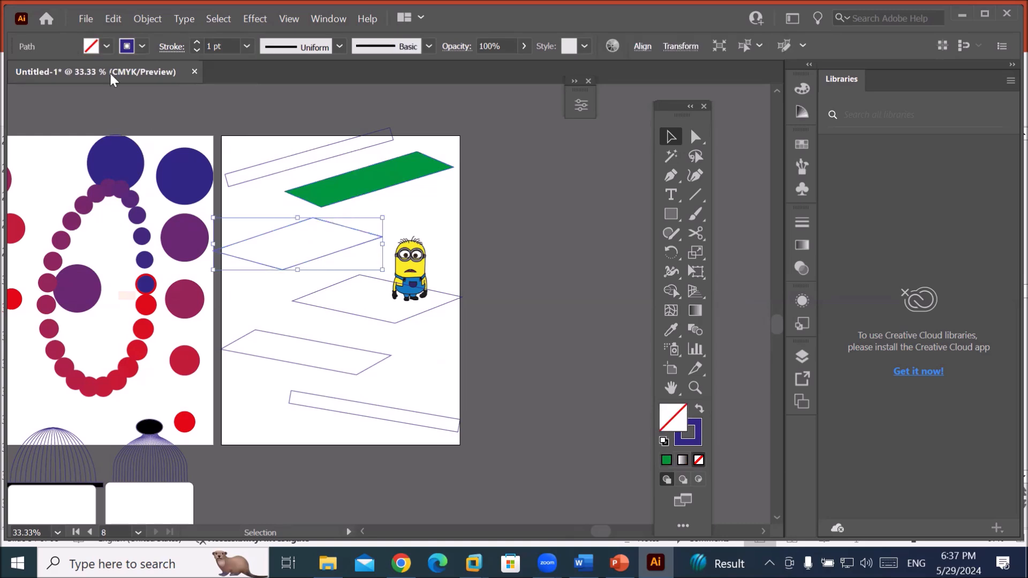
left_click(106, 47)
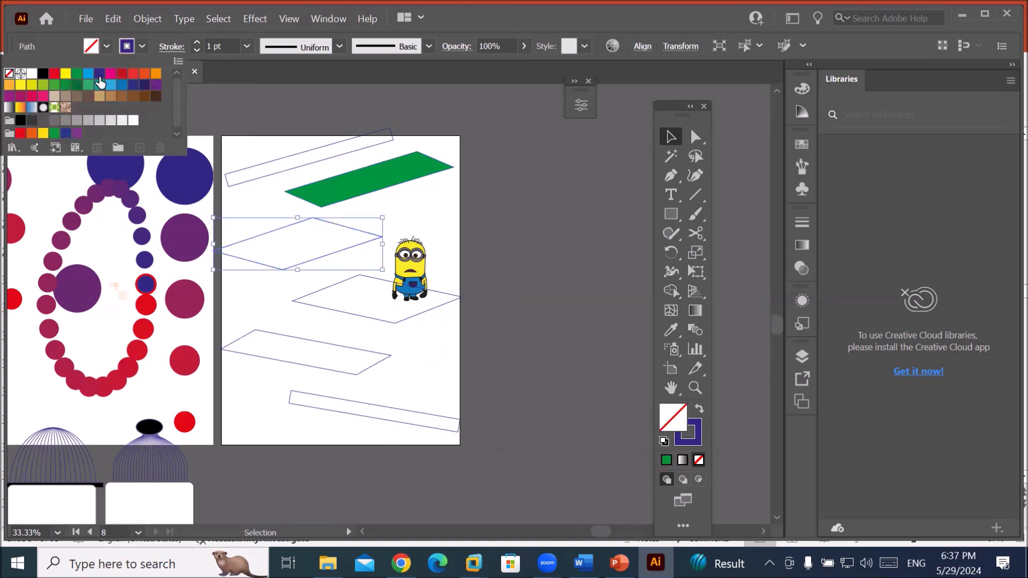
left_click(99, 73)
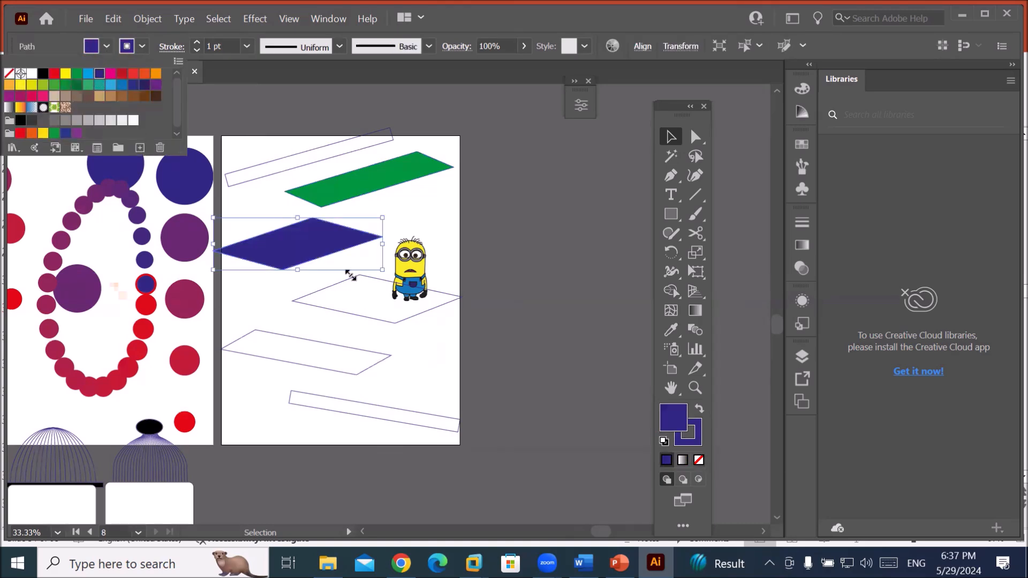
left_click(397, 318)
Fill the third parallelogram with red.
left_click(394, 322)
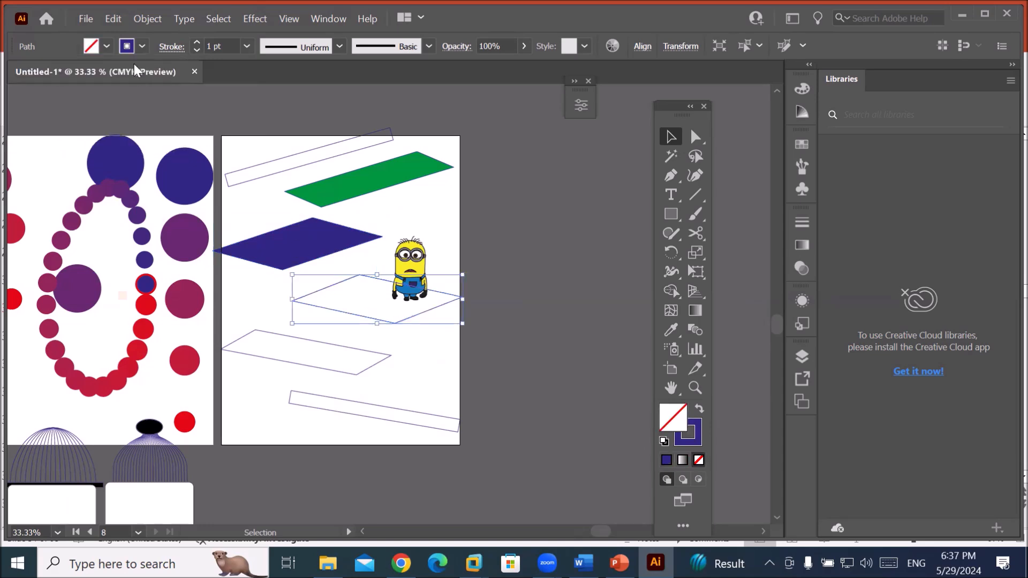
left_click(107, 46)
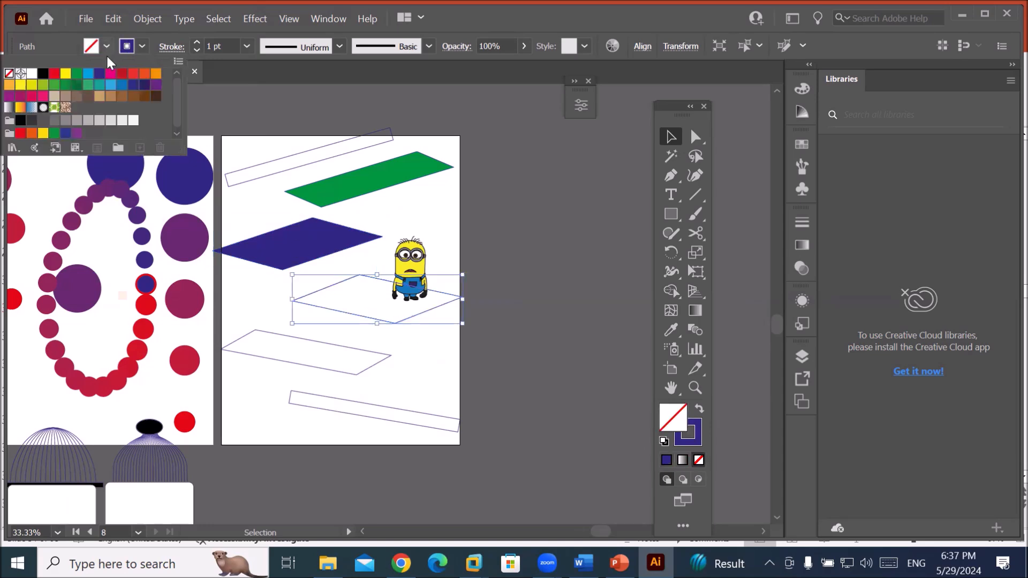
left_click(56, 75)
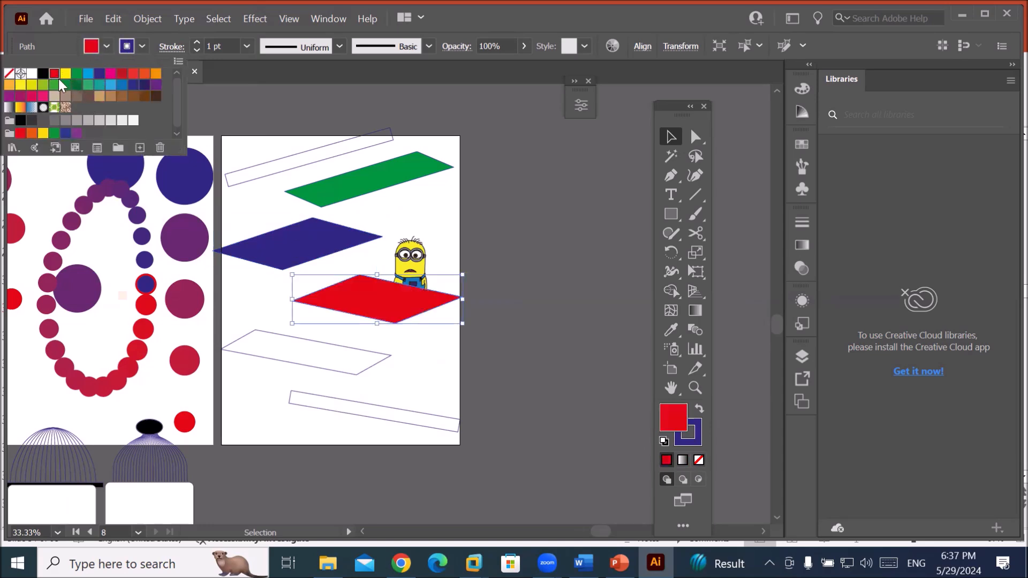
left_click(261, 355)
left_click(261, 352)
left_click(262, 355)
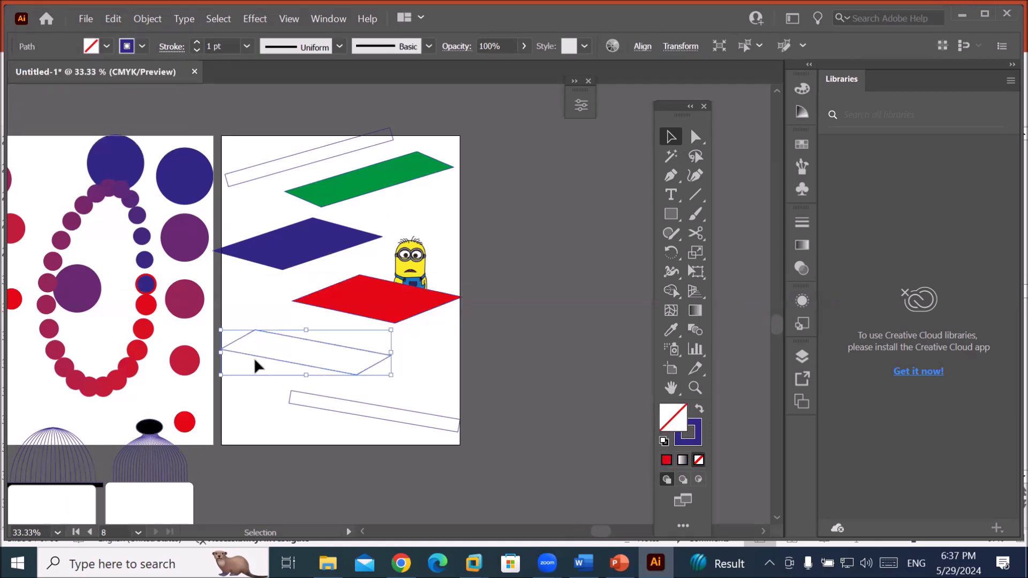
scroll(256, 354, "down", 2)
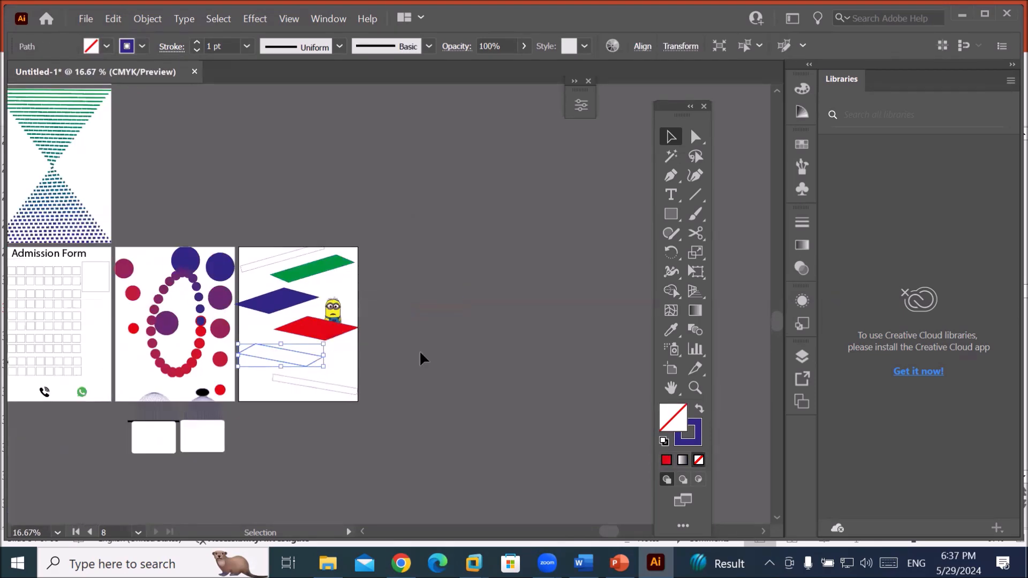
Add a new Artboard 9 beside Artboard 8 and fit it in the window.
left_click(671, 368)
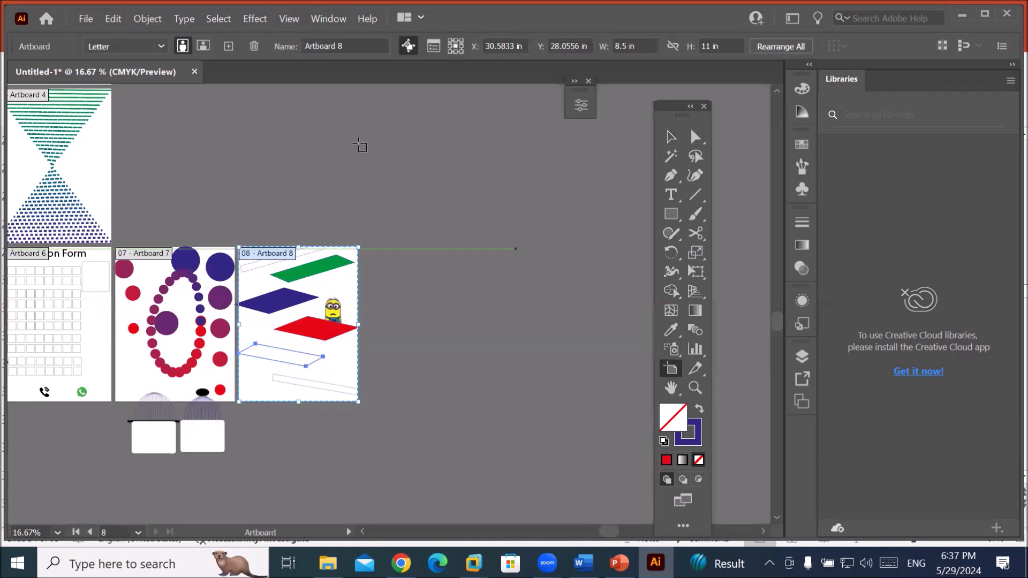
left_click(229, 46)
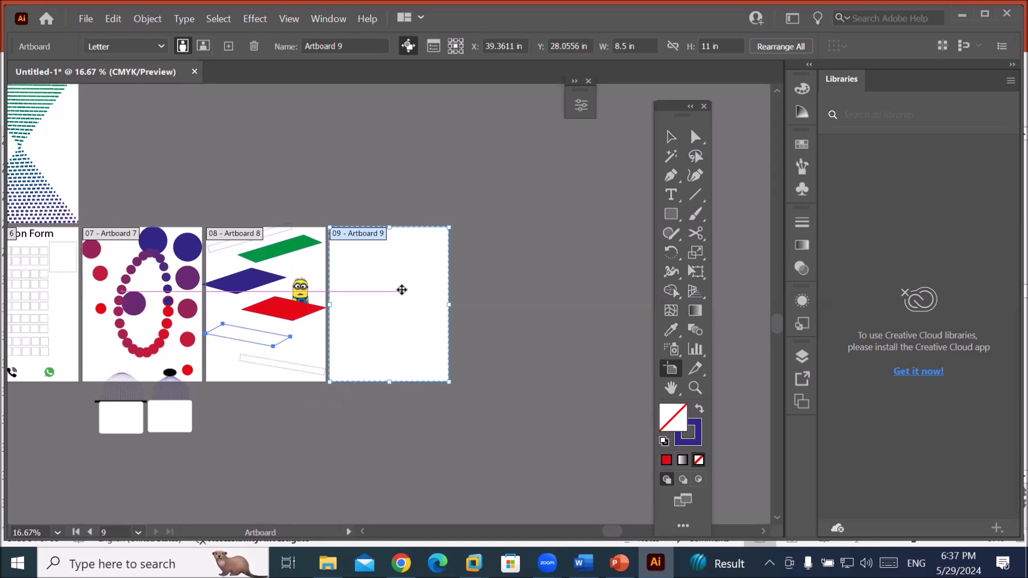
key("ctrl")
key("ctrl+0")
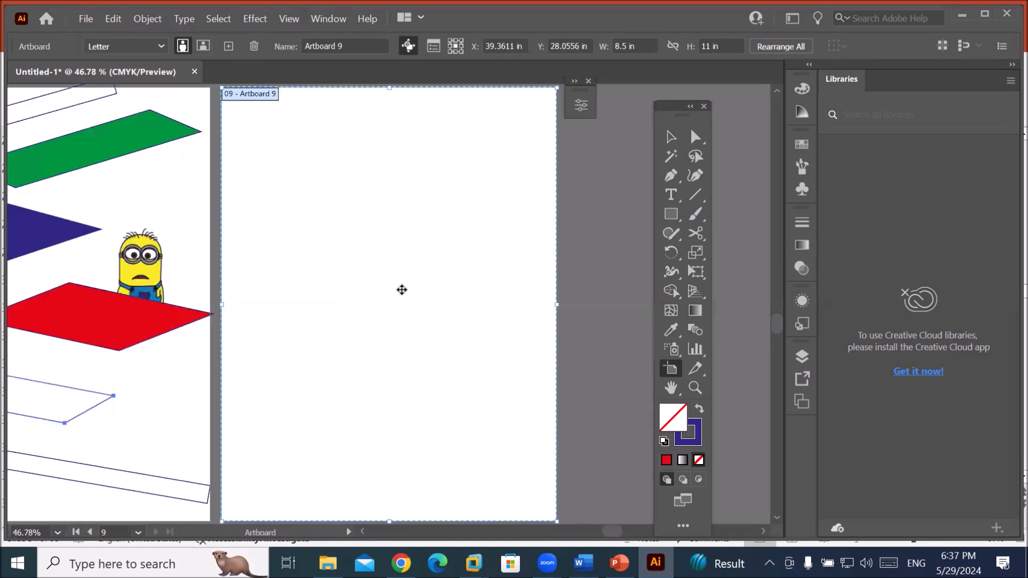
left_click(671, 194)
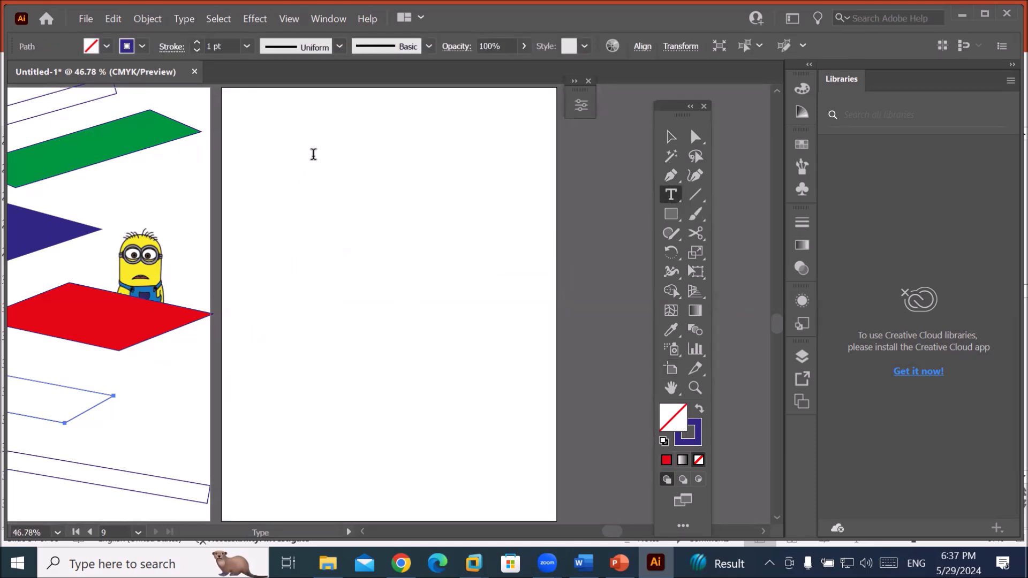
left_click(316, 156)
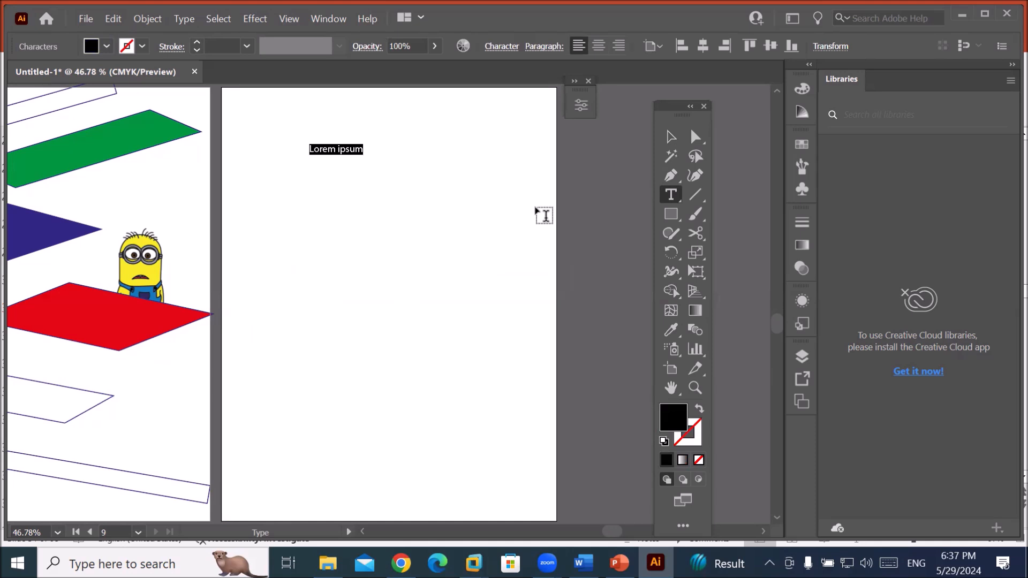
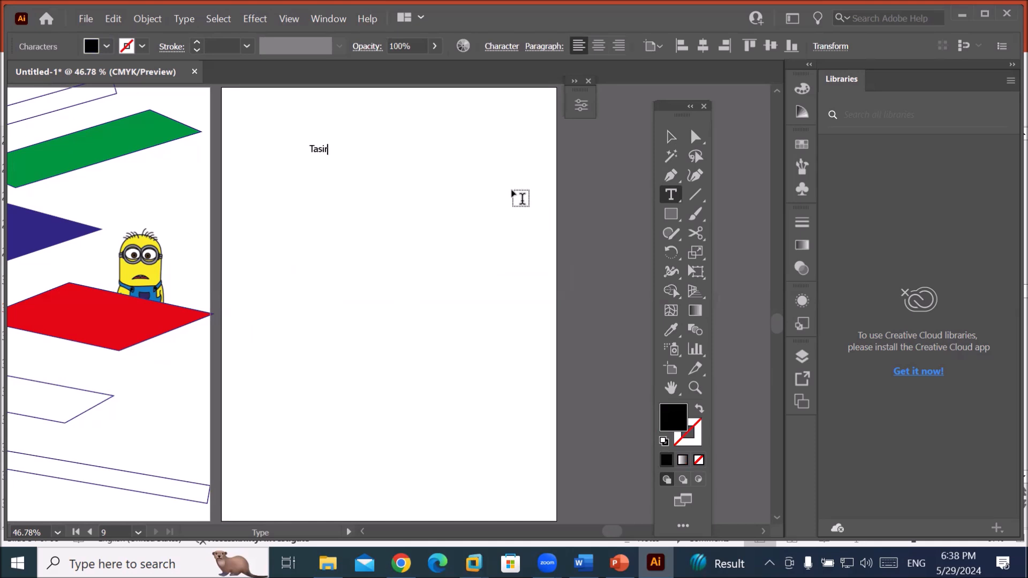
left_click(671, 138)
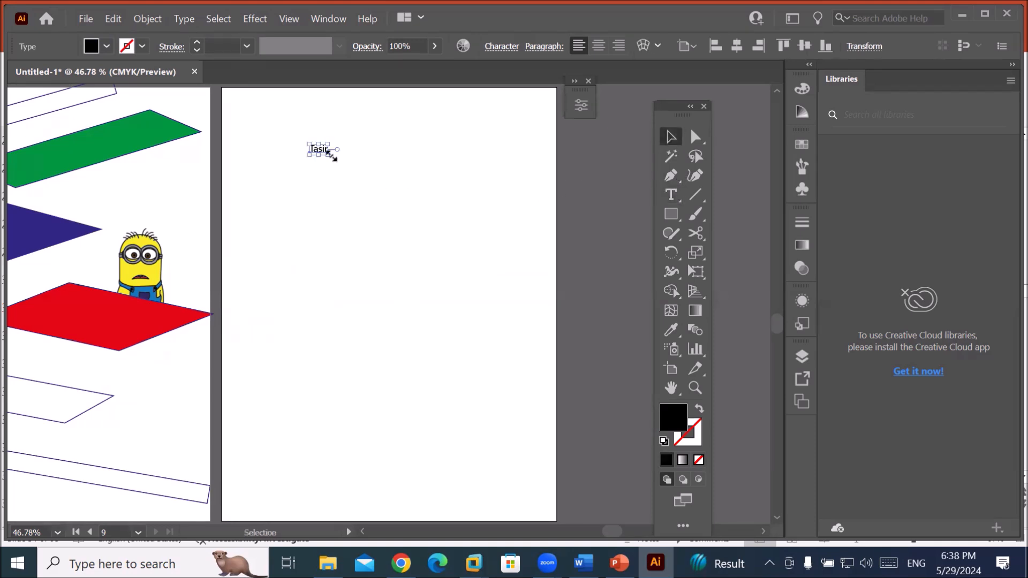
left_click_drag(328, 154, 484, 225)
left_click_drag(403, 183, 443, 197)
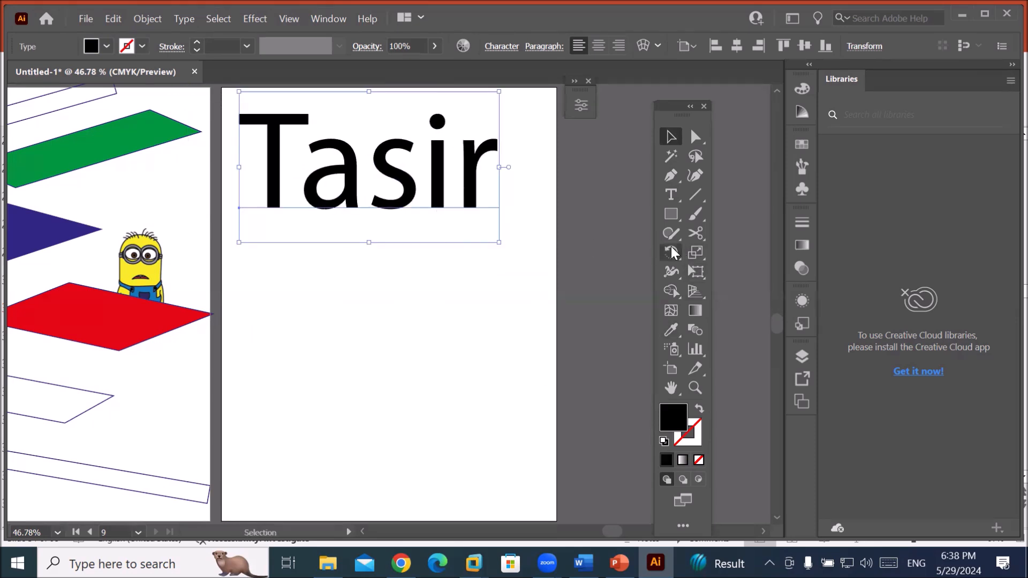
left_click(676, 200)
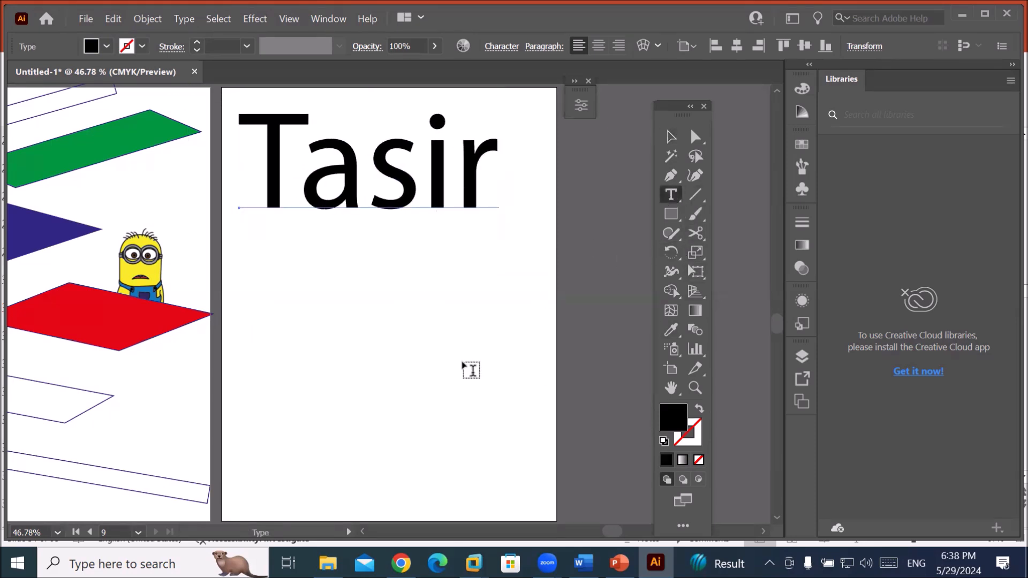
left_click(304, 391)
type("Kah")
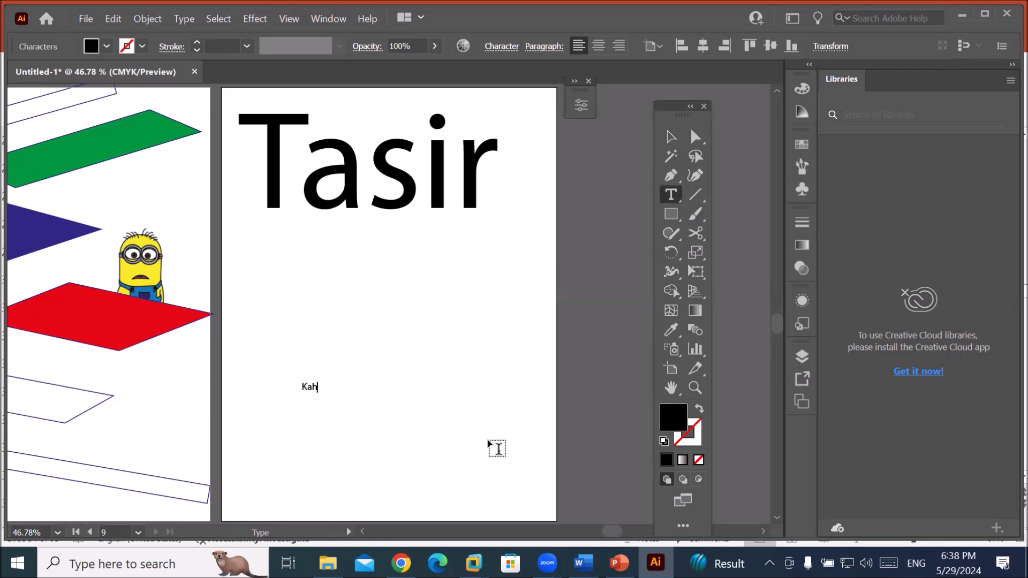
key("BackSpace")
key("BackSpace")
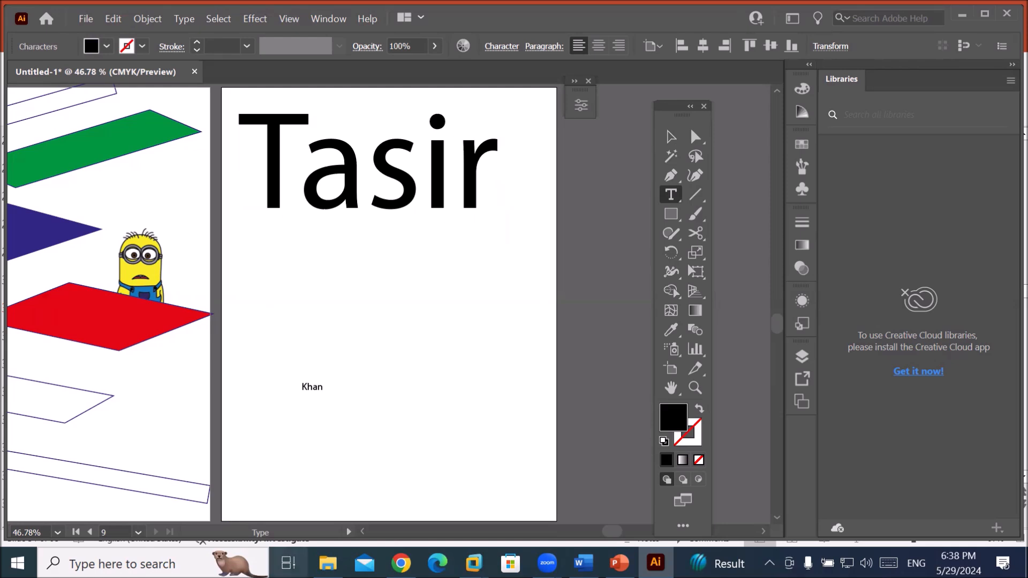
left_click(671, 136)
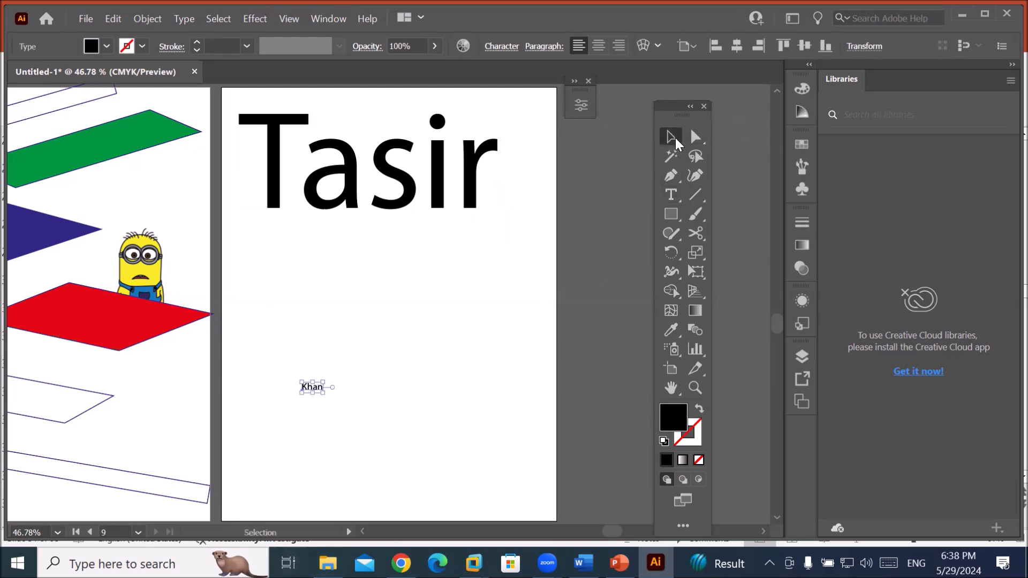
left_click_drag(324, 395, 485, 474)
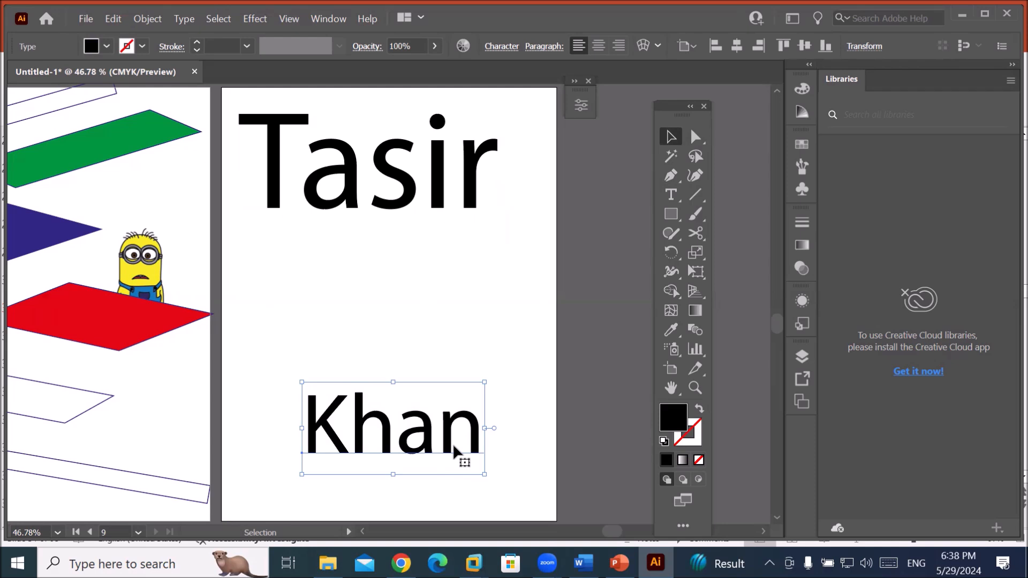
left_click(108, 47)
left_click(54, 74)
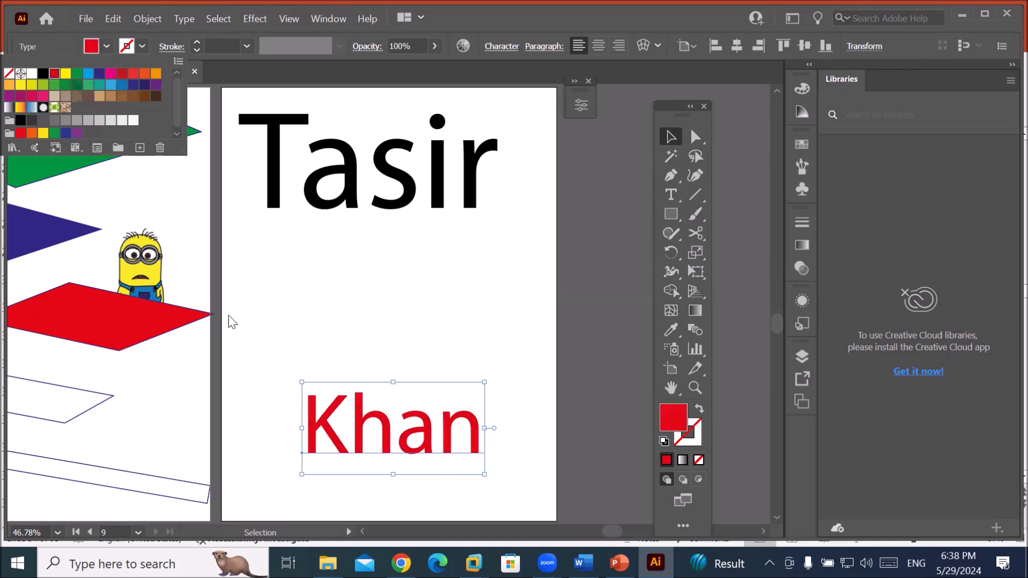
left_click(393, 176)
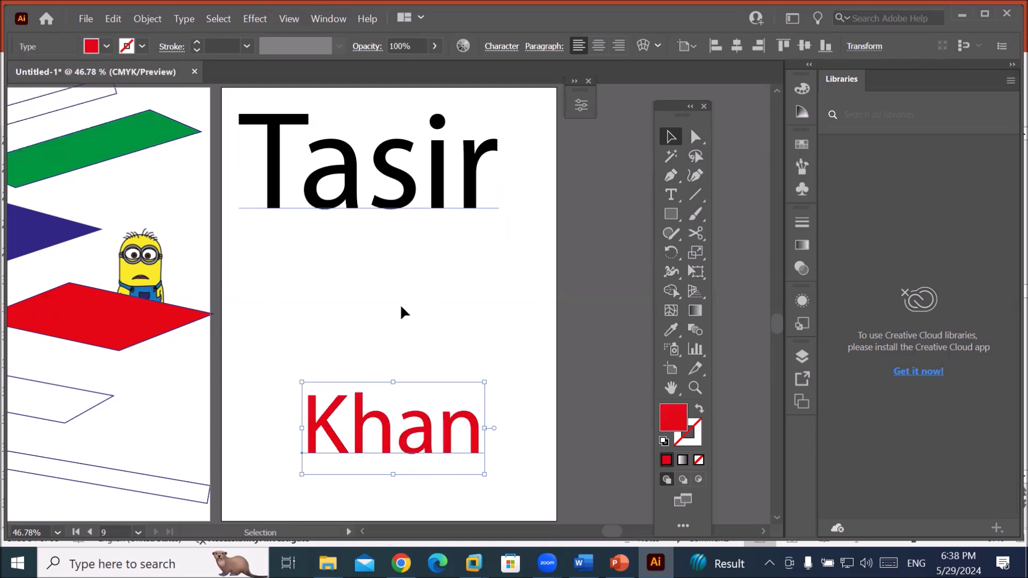
left_click_drag(420, 426, 409, 423)
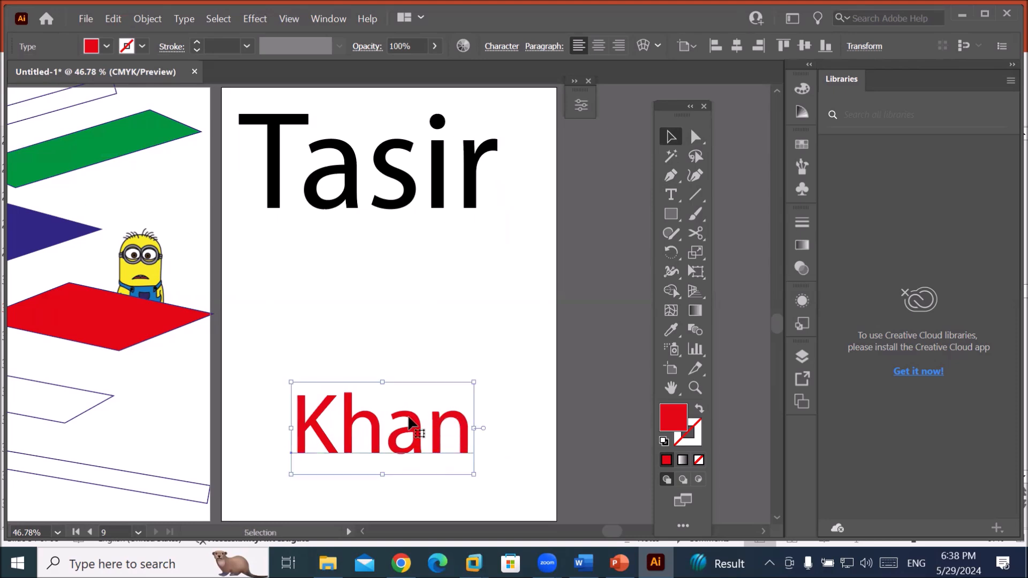
left_click(410, 200)
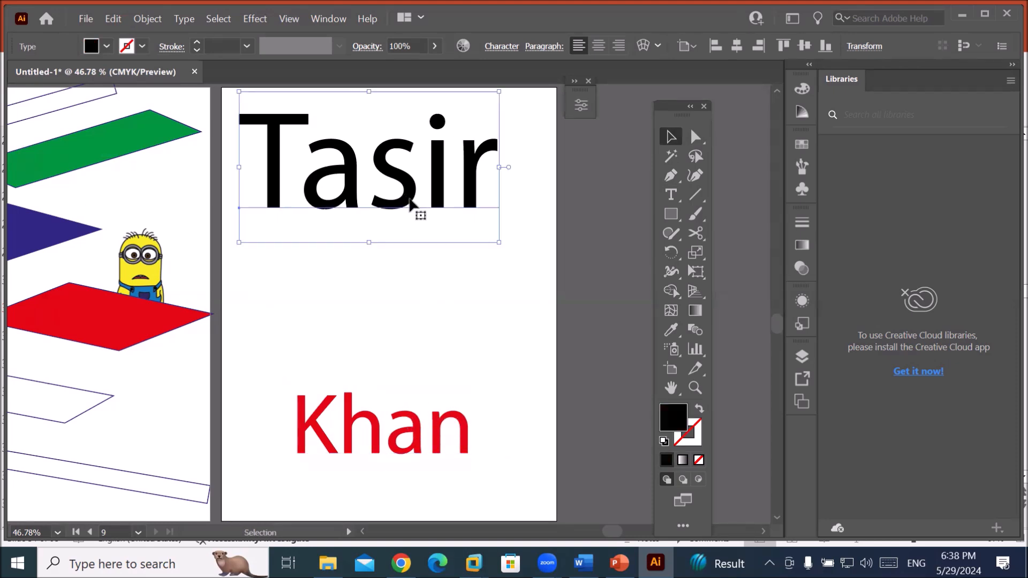
right_click(412, 199)
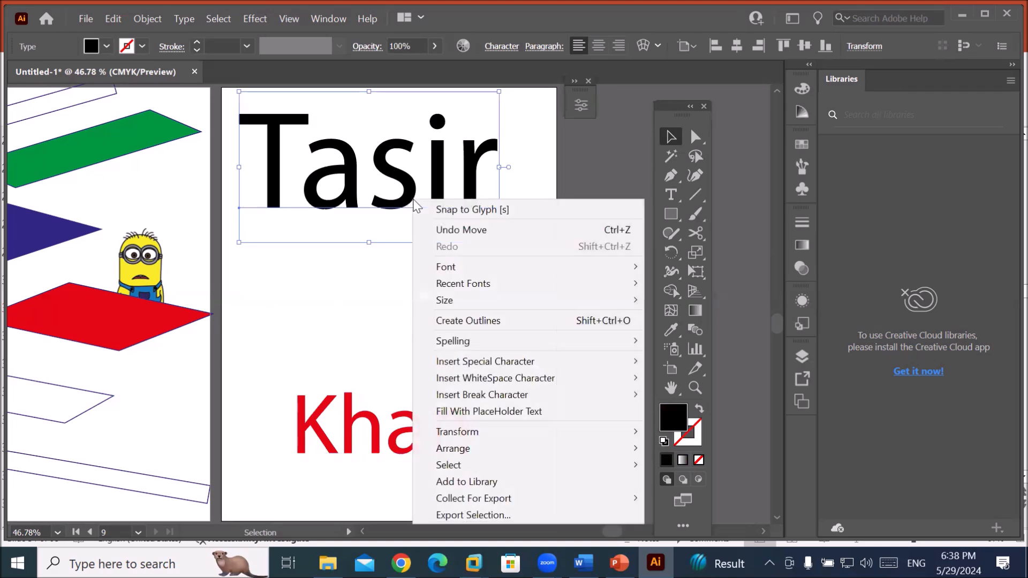
left_click(486, 320)
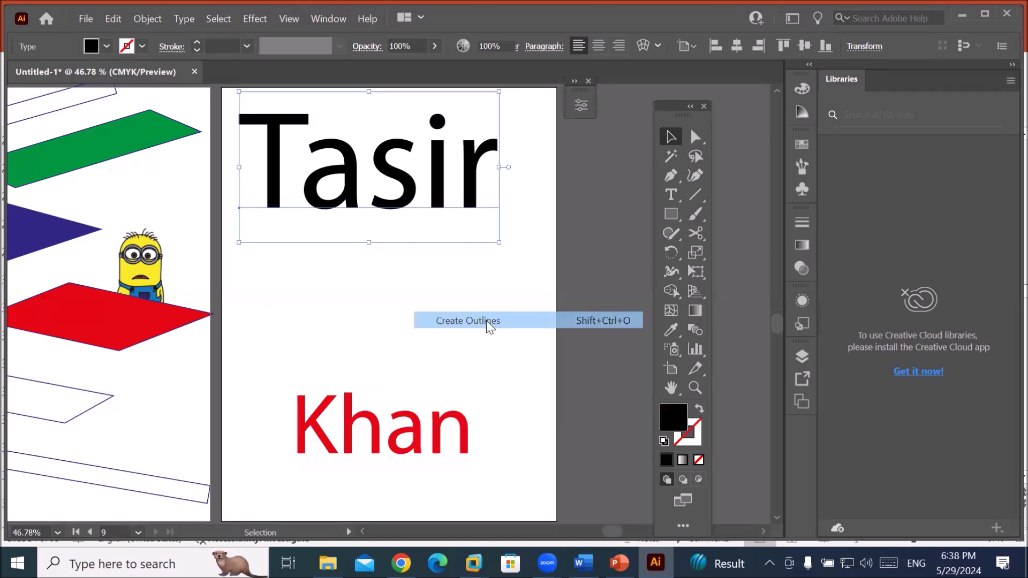
right_click(437, 419)
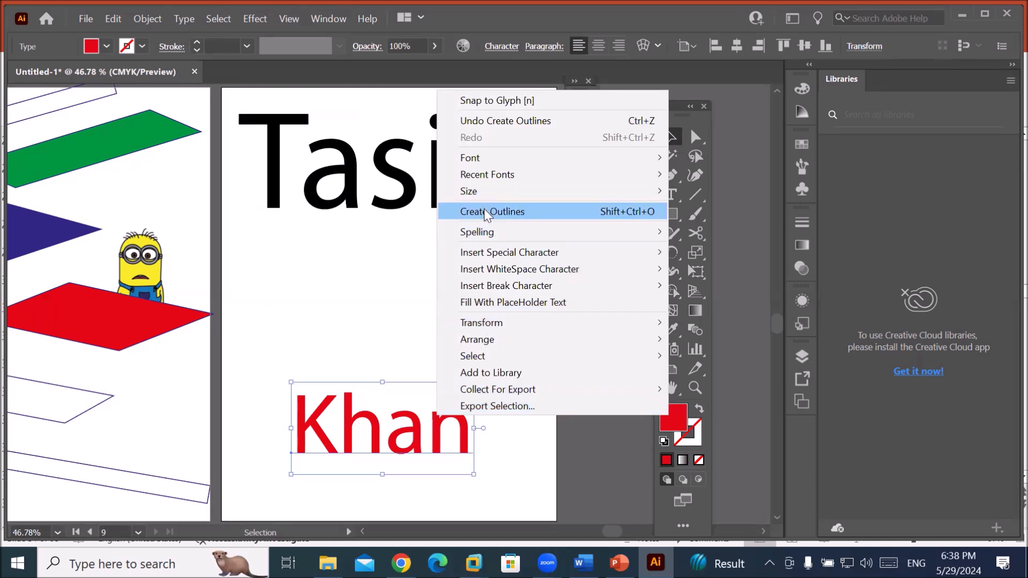
left_click(484, 210)
Select both outlined words and make a blend between them with Object > Blend > Make.
left_click_drag(502, 185, 312, 462)
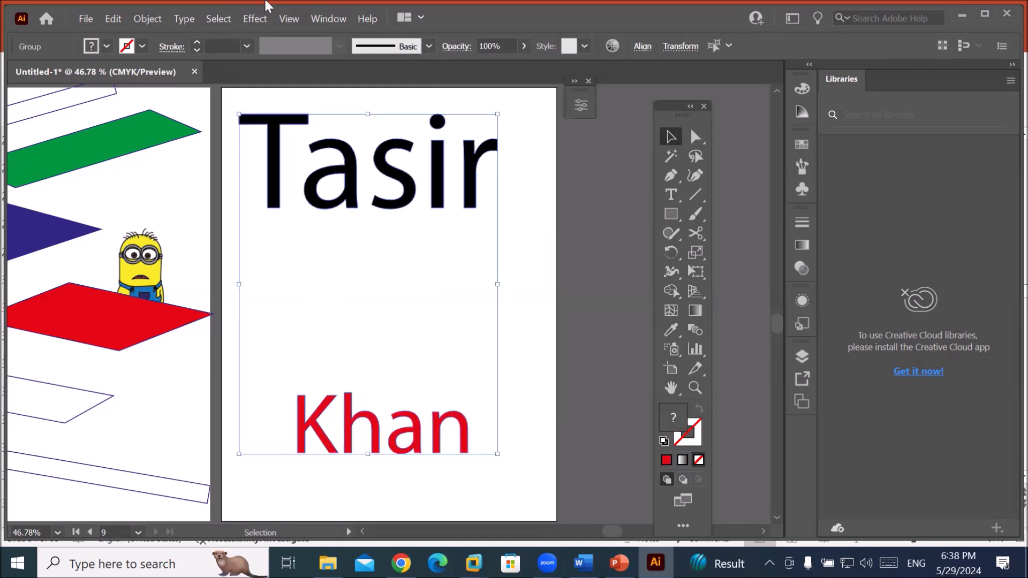
left_click(154, 21)
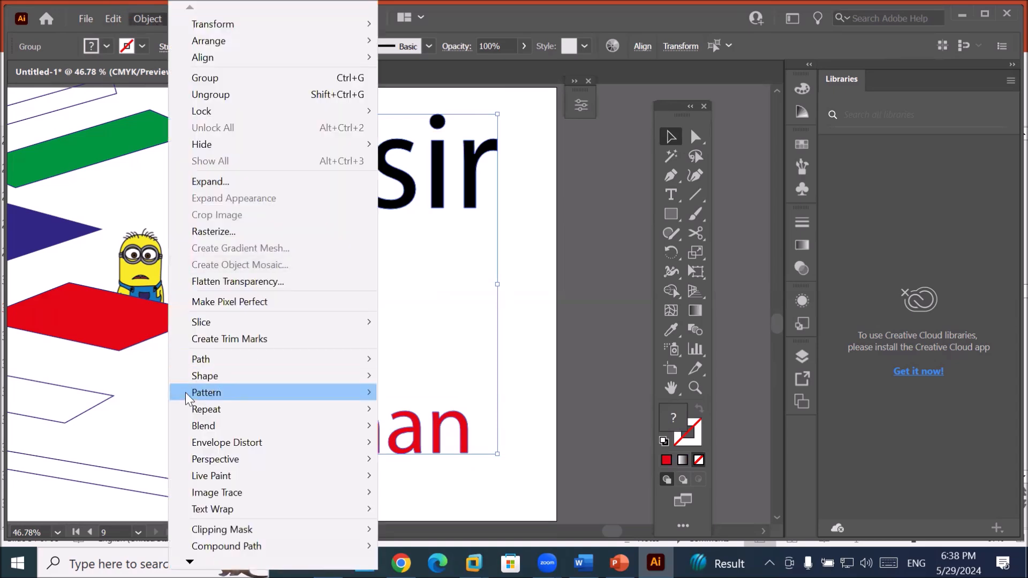
mouse_move(279, 432)
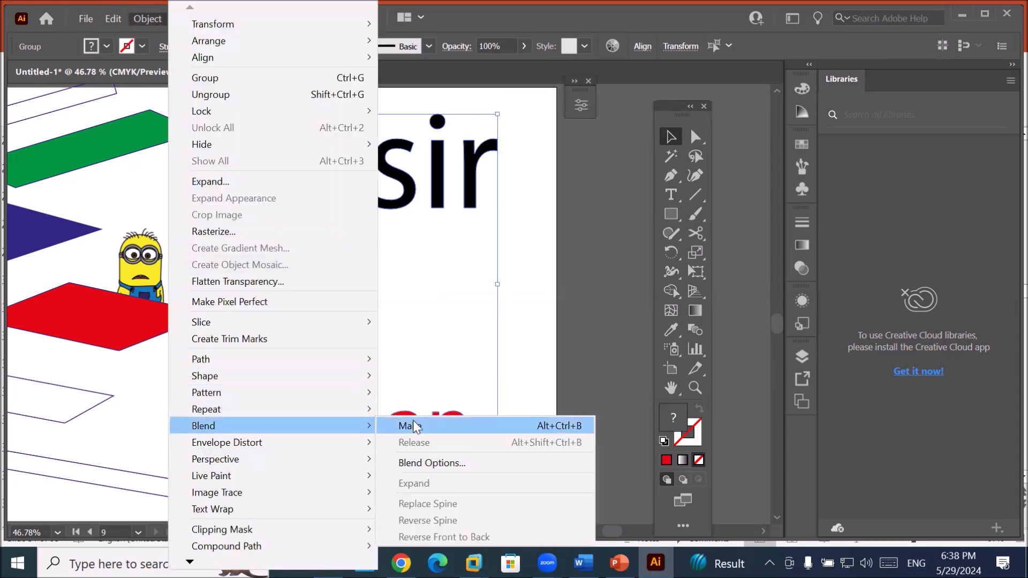
left_click(421, 426)
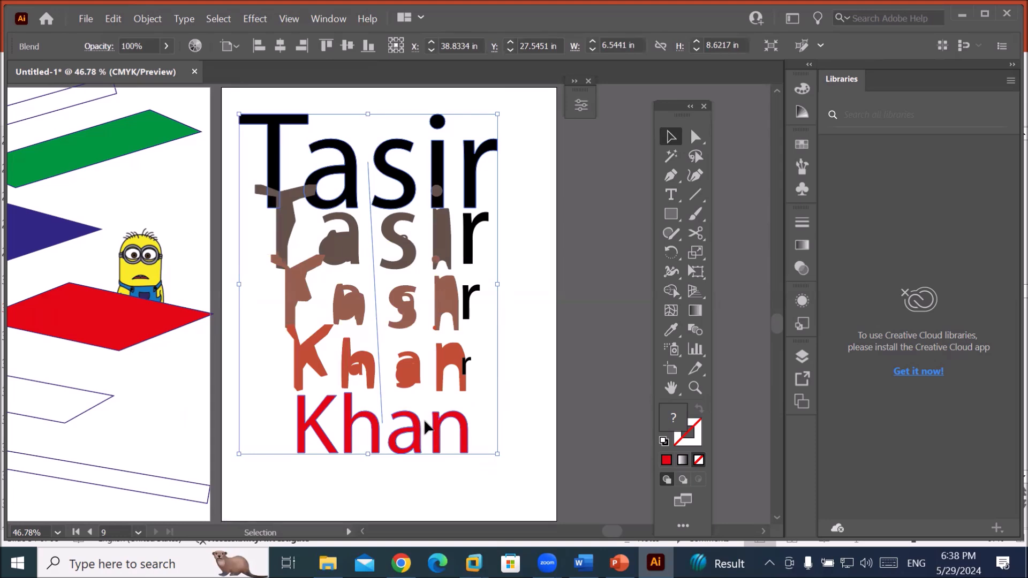
left_click(528, 324)
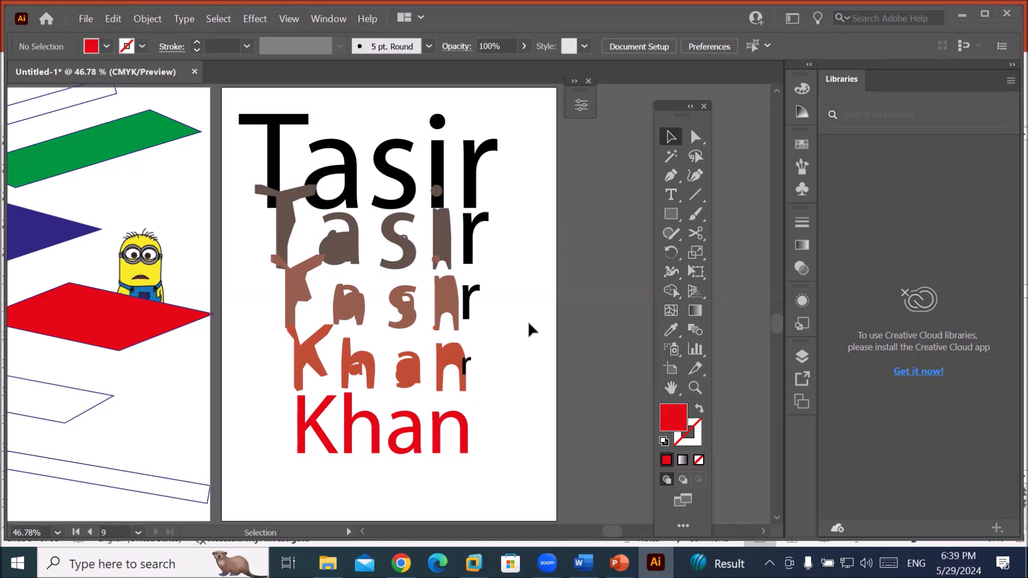
left_click(440, 247)
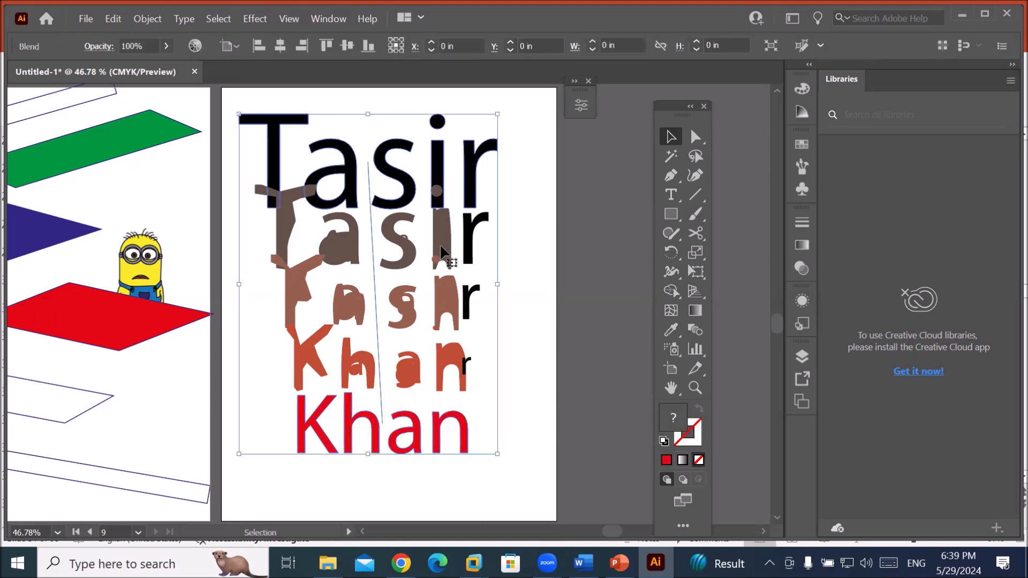
right_click(442, 252)
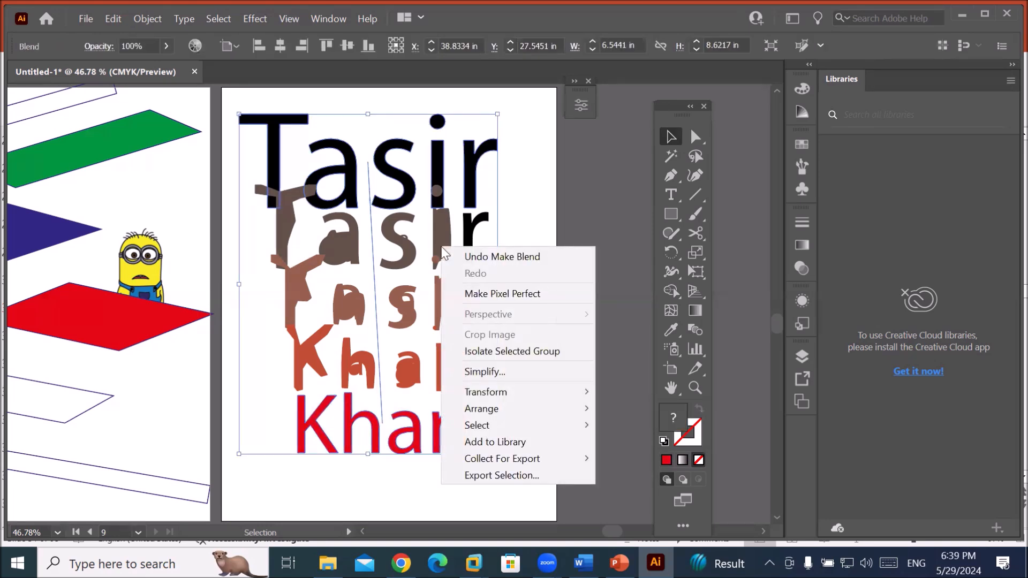
left_click(144, 21)
left_click(211, 182)
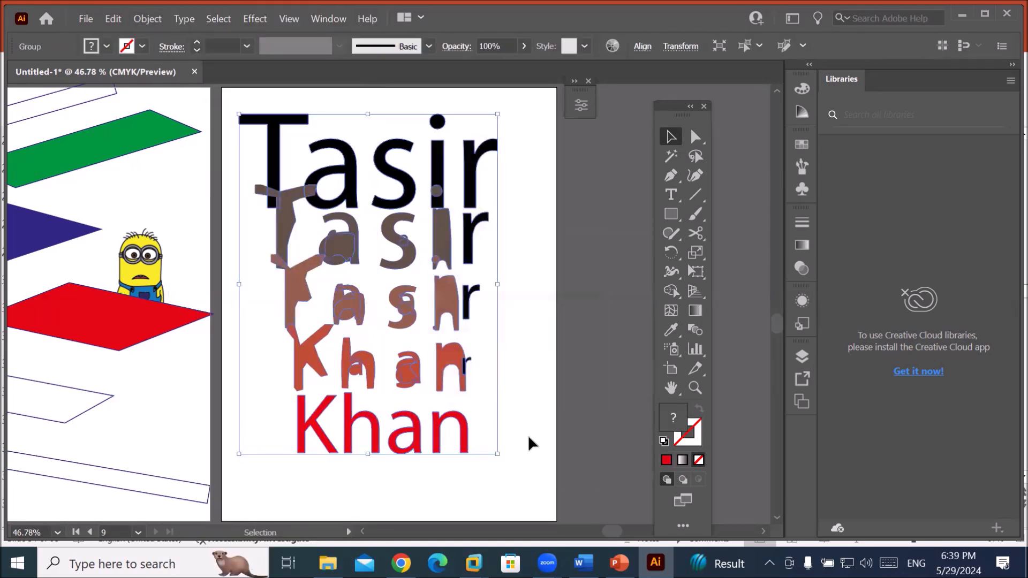
left_click(528, 435)
left_click(450, 203)
left_click_drag(436, 422, 374, 469)
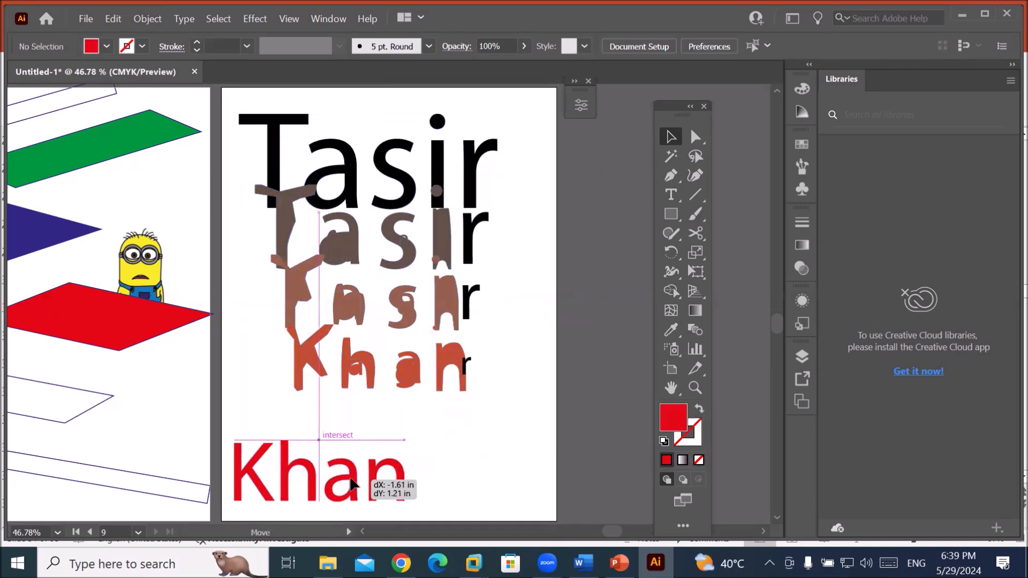
left_click_drag(446, 369, 511, 392)
left_click_drag(442, 294, 384, 305)
left_click_drag(403, 179, 374, 158)
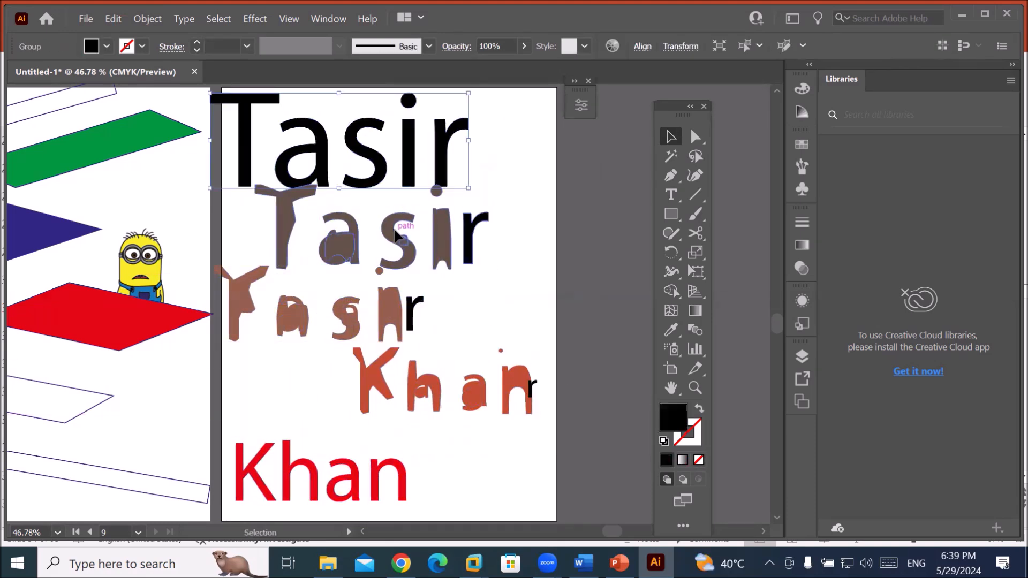
left_click_drag(398, 234, 463, 234)
left_click_drag(441, 390, 437, 403)
left_click_drag(464, 238, 464, 244)
left_click_drag(390, 305, 390, 317)
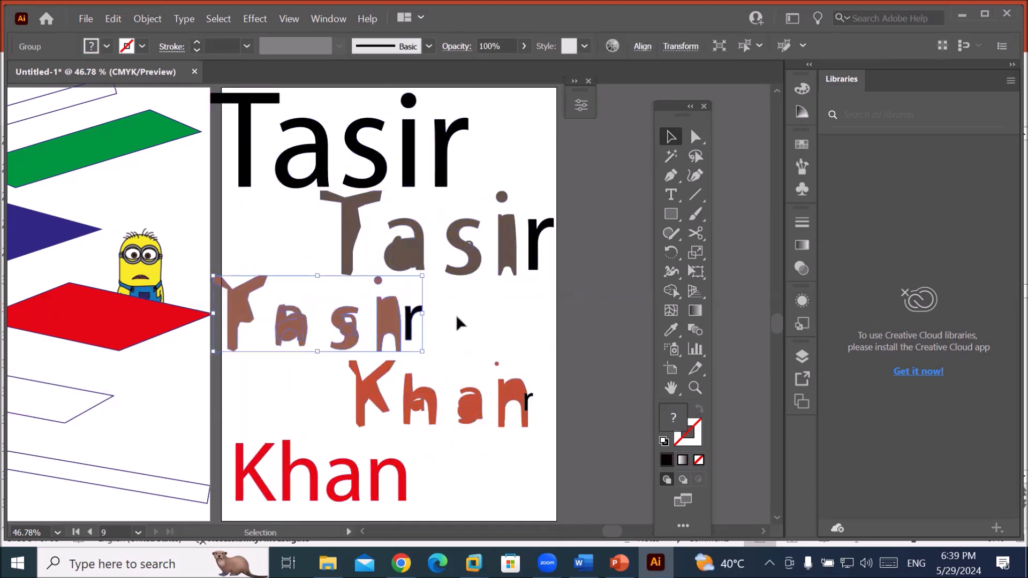
scroll(455, 324, "down", 2)
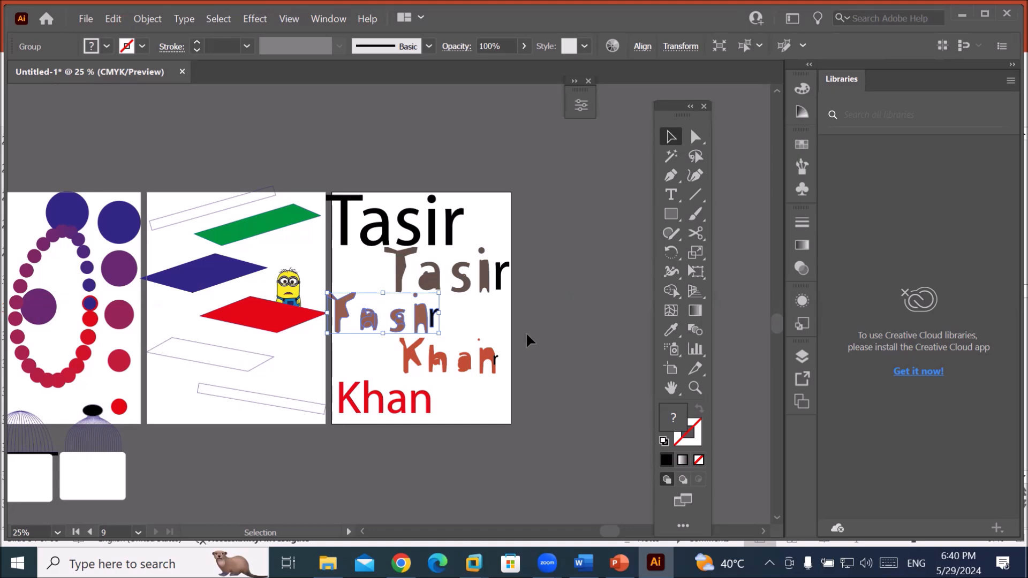
scroll(394, 288, "down", 2)
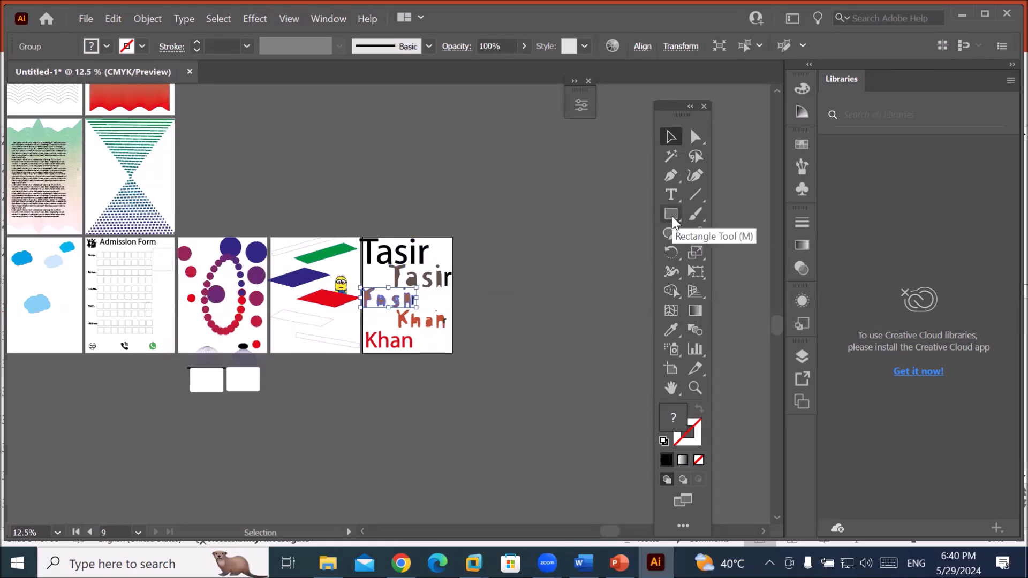
Create Artboard 10 beside Artboard 9 and fit it to the window with Ctrl+0.
left_click(671, 368)
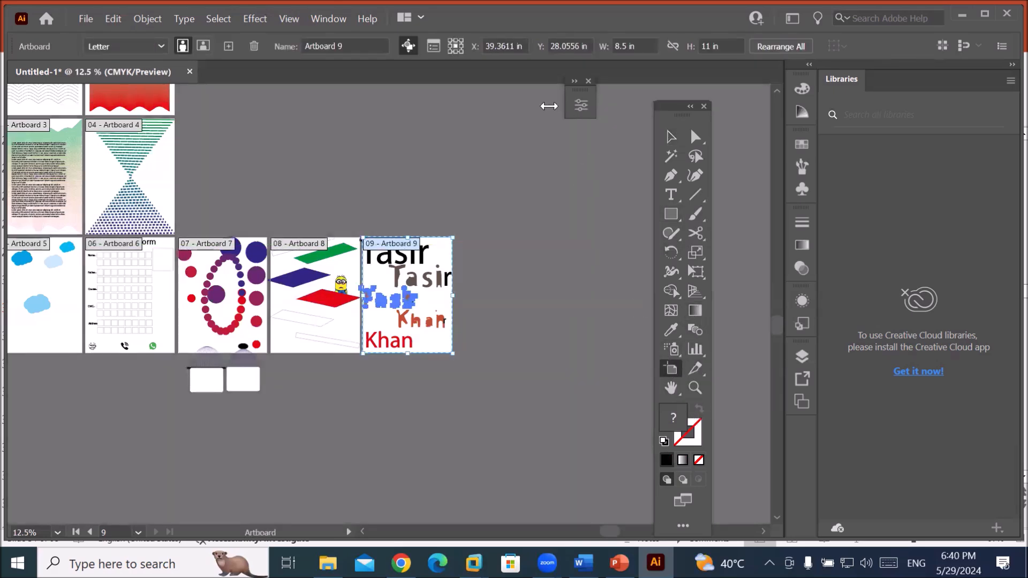
left_click(228, 46)
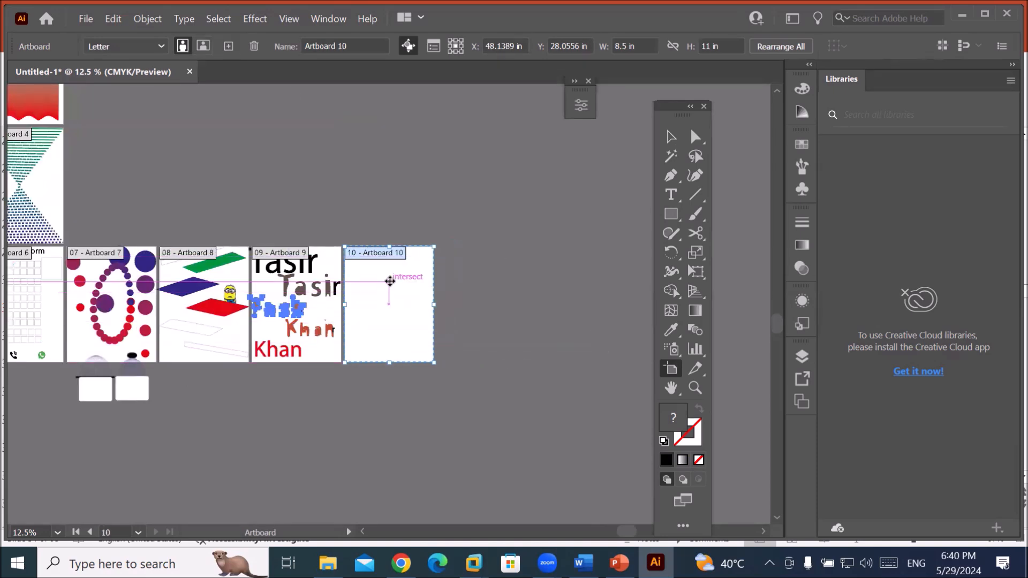
key("ctrl+0")
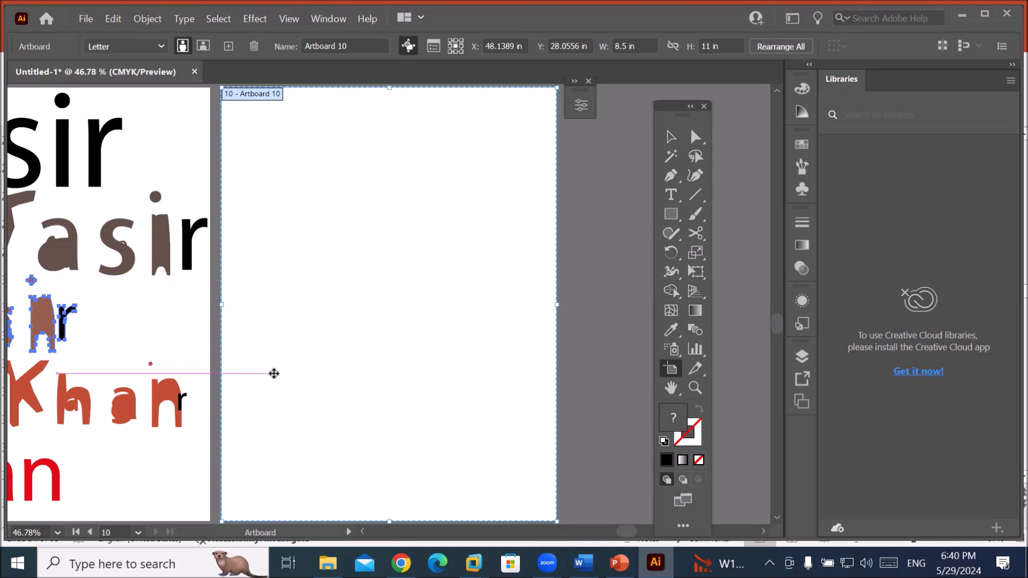
left_click(673, 216)
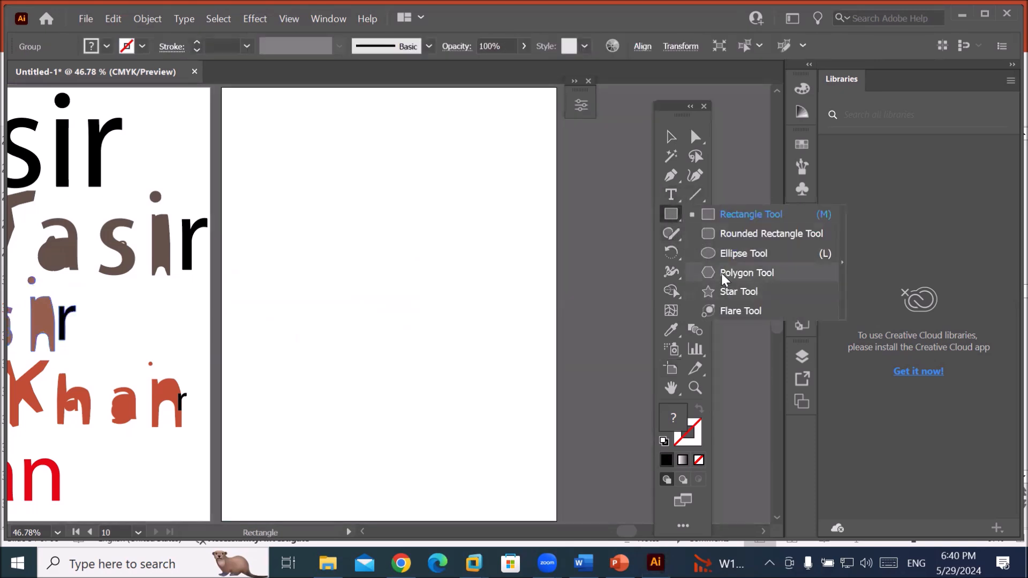
Draw a black three-sided polygon triangle near the top of Artboard 10.
left_click(721, 273)
left_click_drag(338, 124, 410, 166)
key("Down")
key("Down")
key("Down")
left_click(671, 137)
Draw a black square mid-artboard and a black circle near the bottom.
left_click_drag(663, 217, 728, 217)
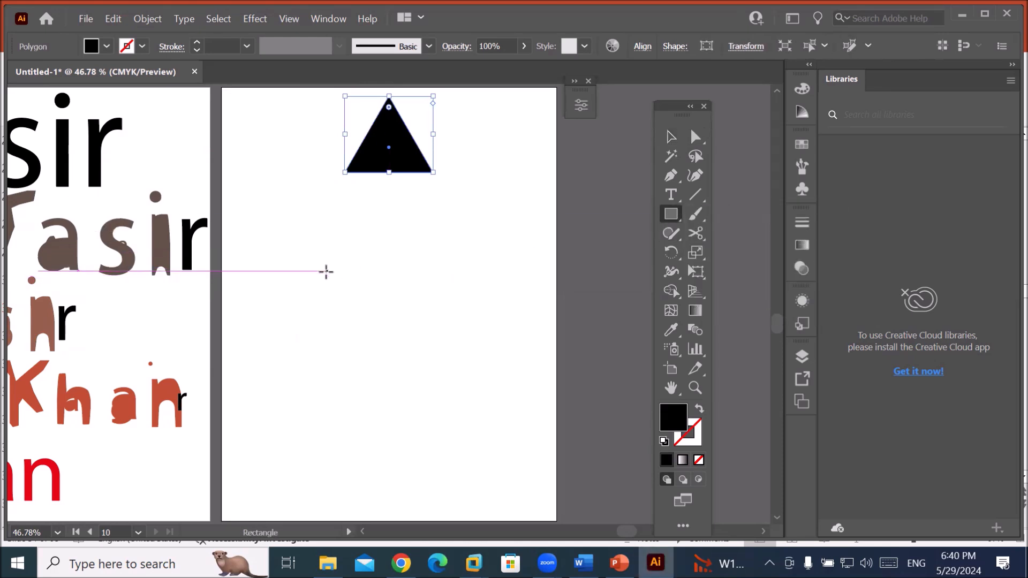
left_click_drag(323, 271, 450, 391)
left_click(671, 137)
left_click_drag(414, 340, 418, 315)
left_click_drag(673, 218, 718, 255)
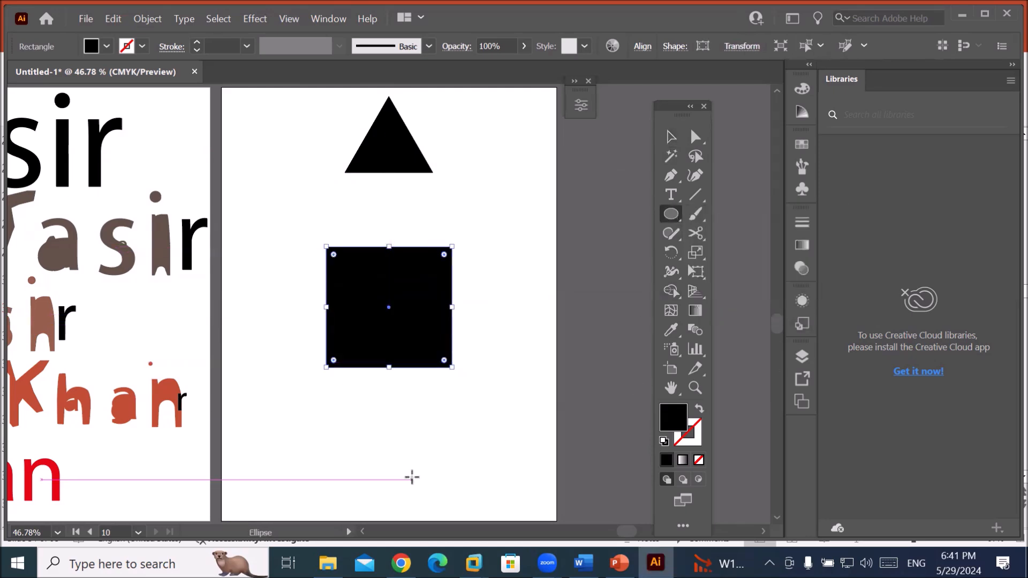
left_click_drag(360, 463, 419, 518)
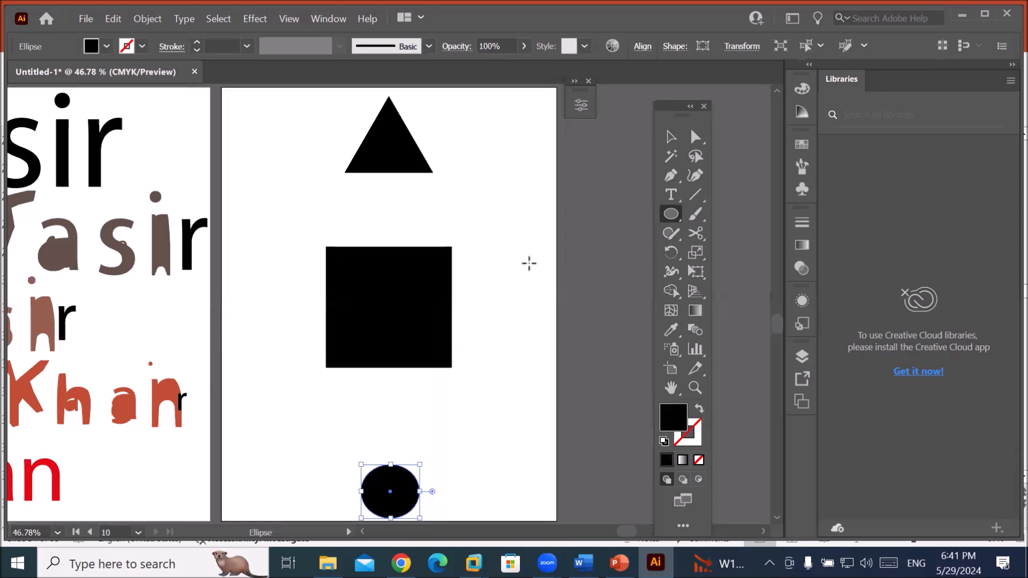
left_click(697, 330)
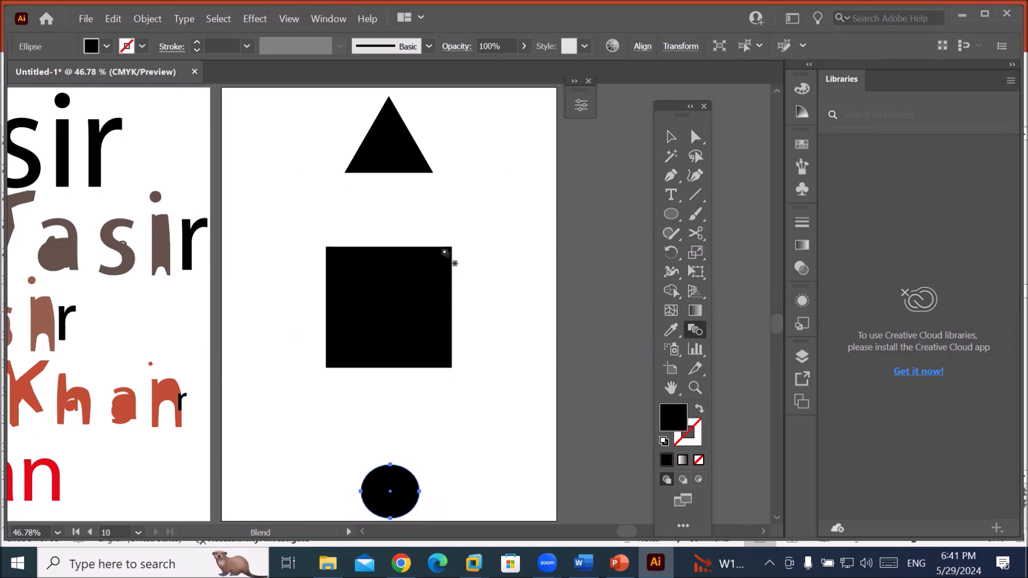
Fill the square with red.
left_click(671, 137)
left_click(420, 275)
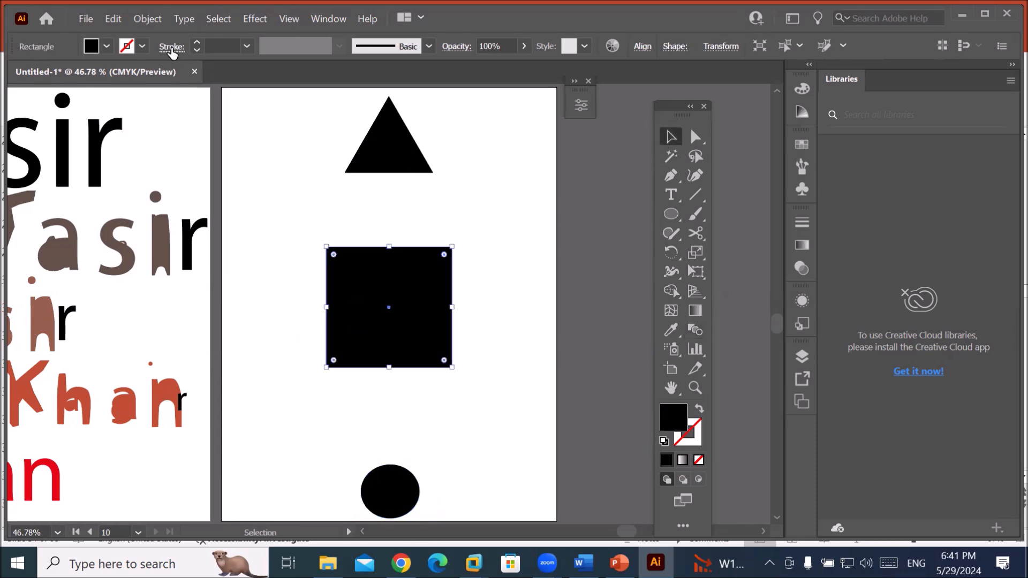
left_click(107, 46)
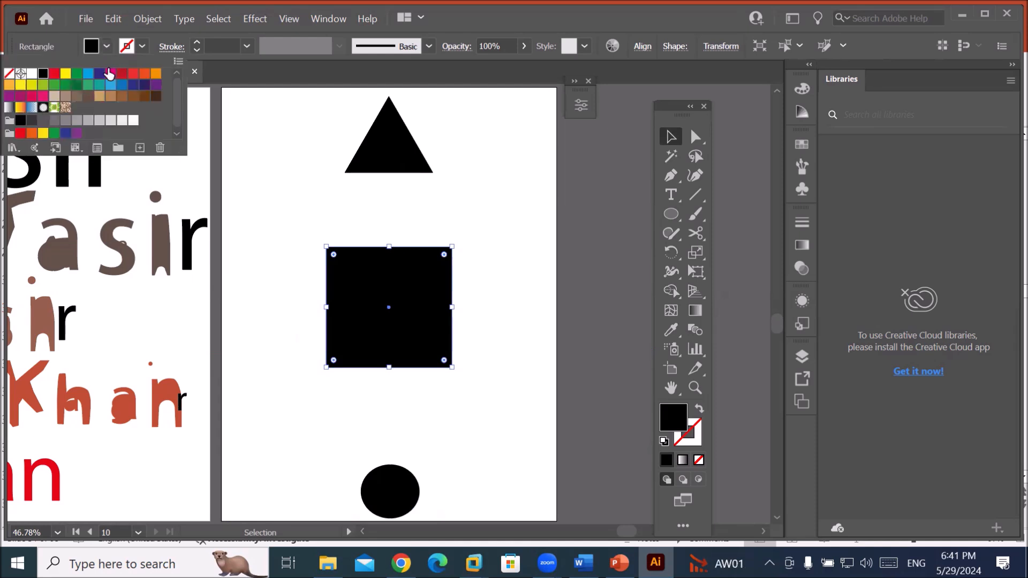
left_click(54, 74)
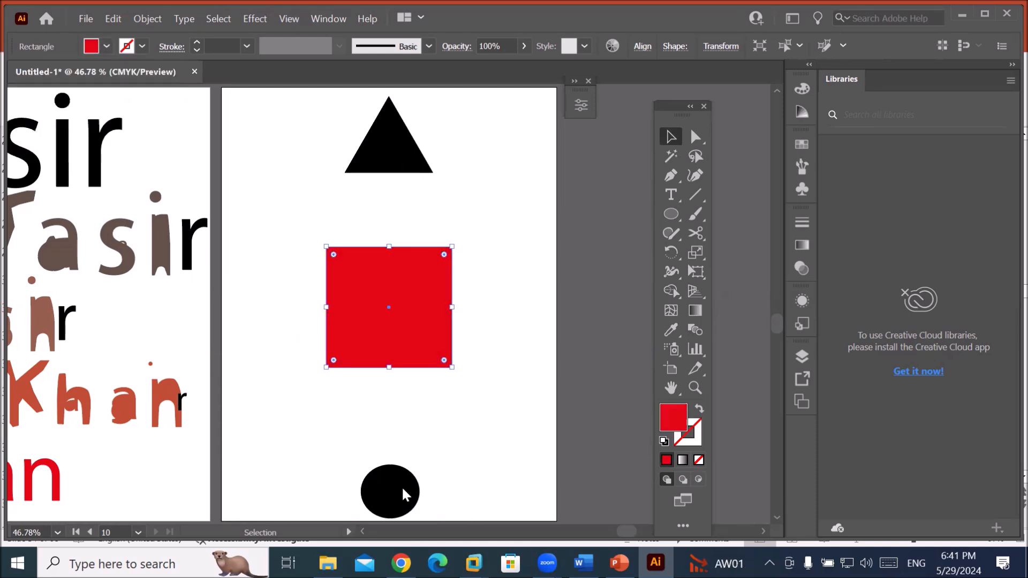
Fill the circle with yellow.
double_click(402, 486)
double_click(440, 462)
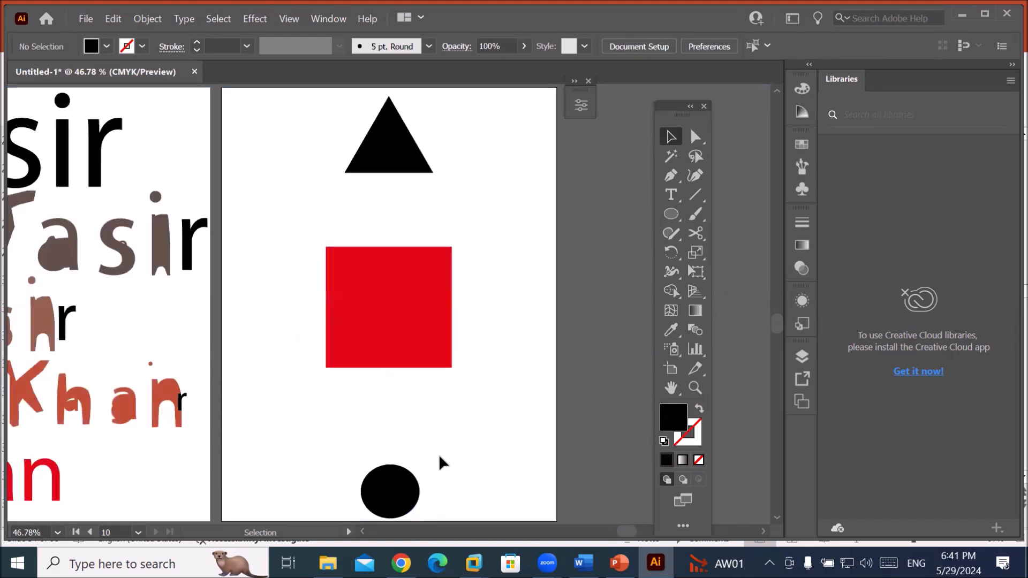
left_click(402, 489)
left_click(107, 46)
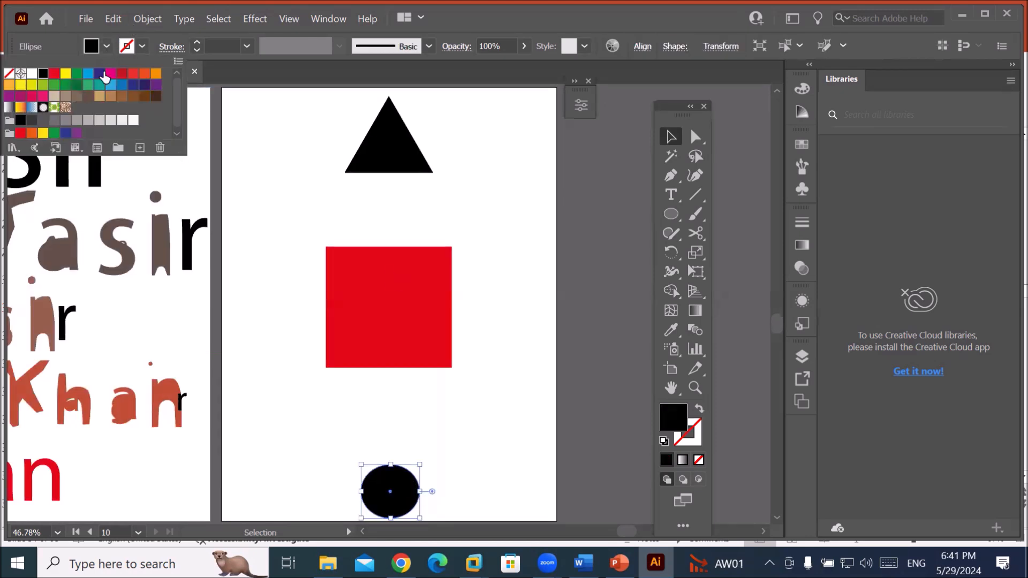
left_click(65, 73)
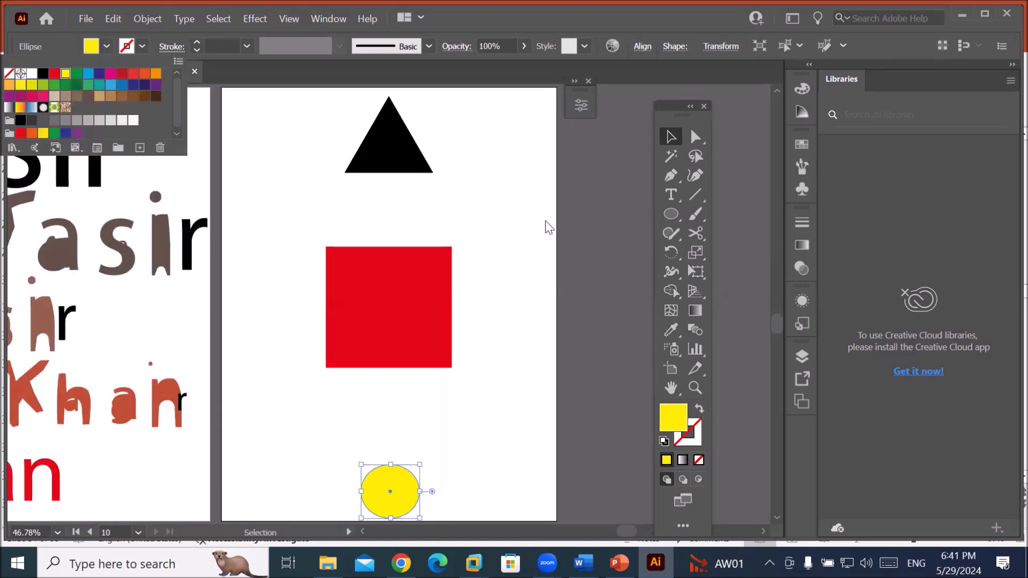
left_click(513, 209)
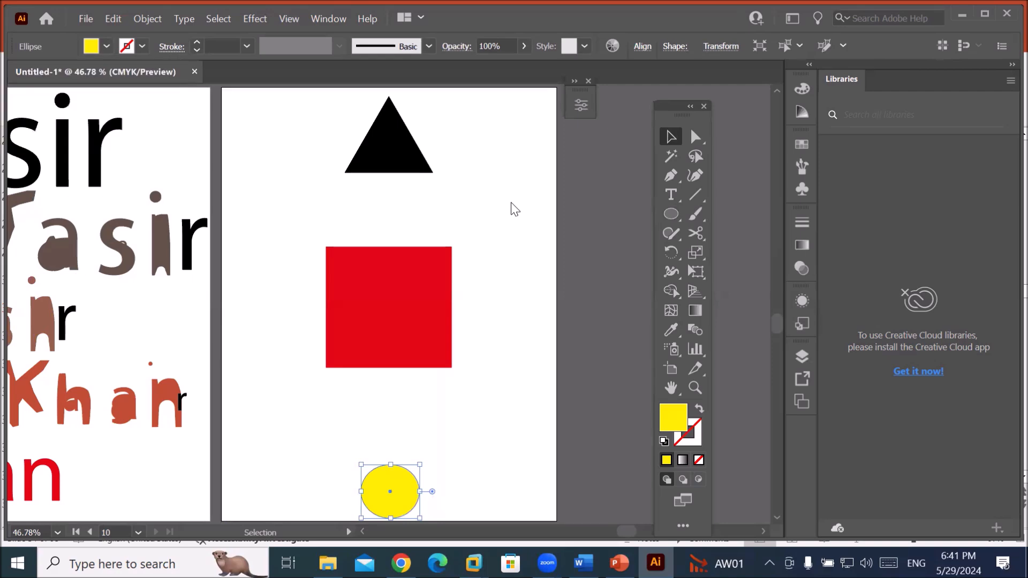
left_click(539, 166)
With the Blend tool, blend the triangle into the red square, then the yellow circle.
left_click(694, 331)
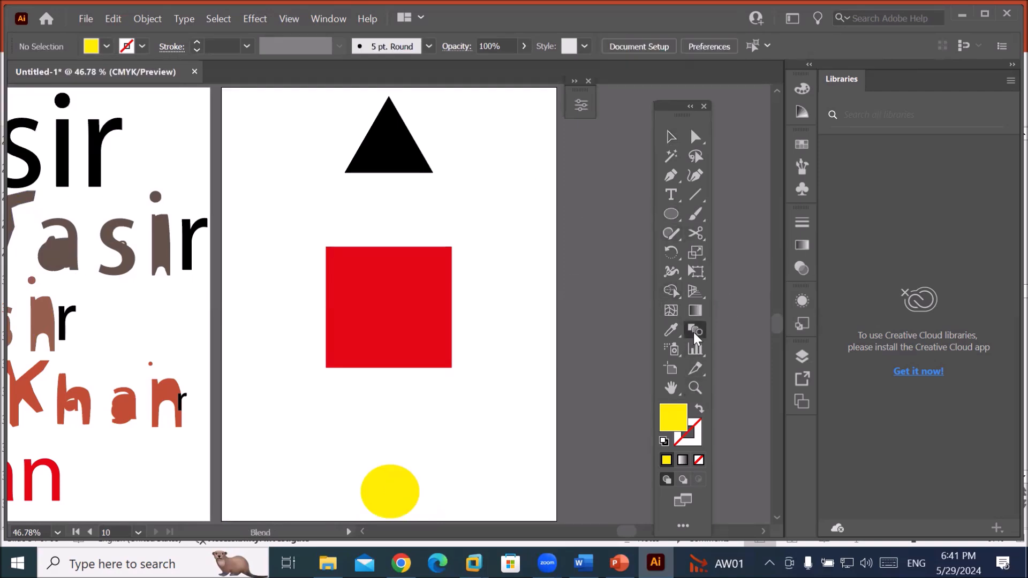
left_click(397, 165)
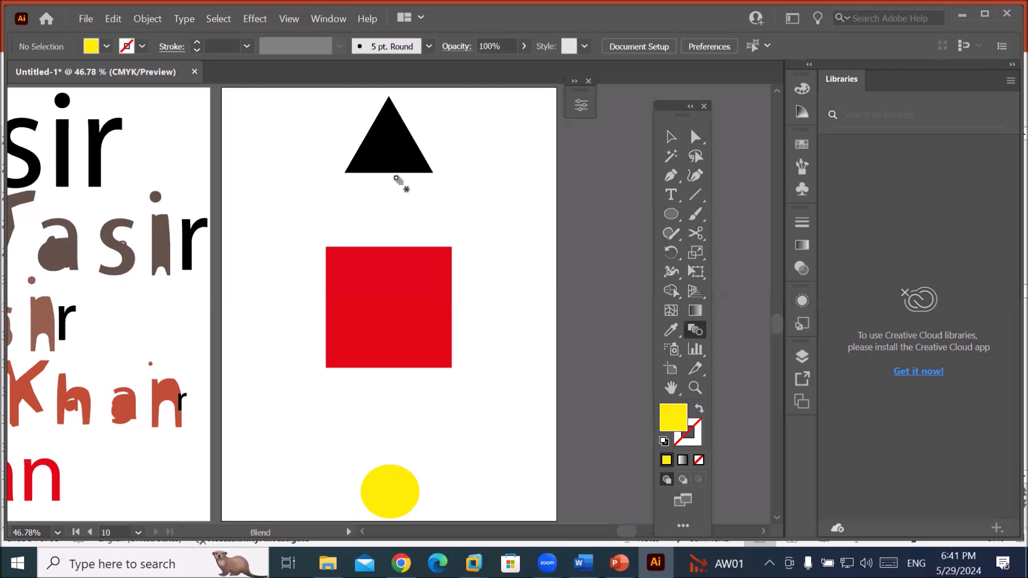
left_click(401, 265)
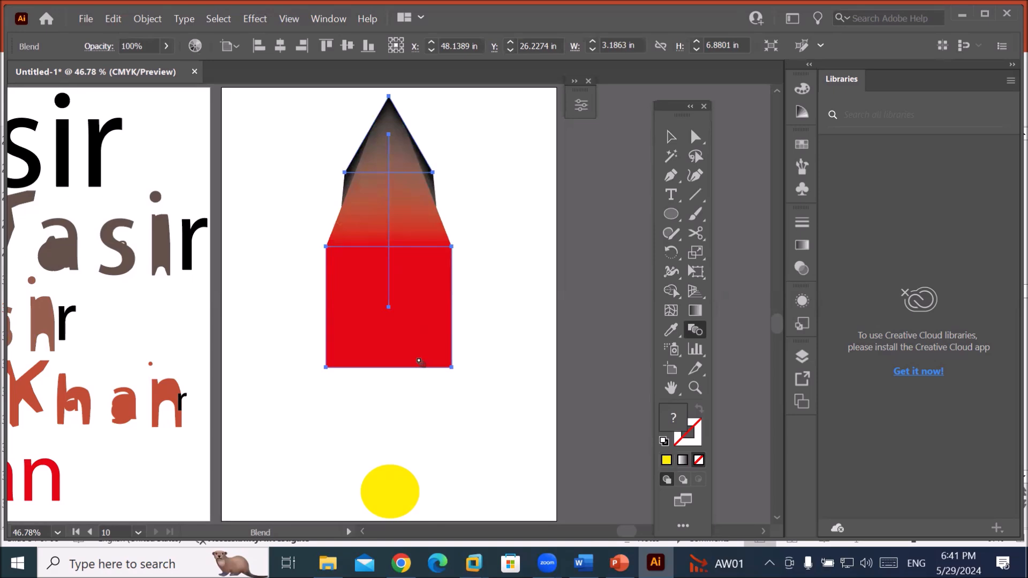
left_click(389, 491)
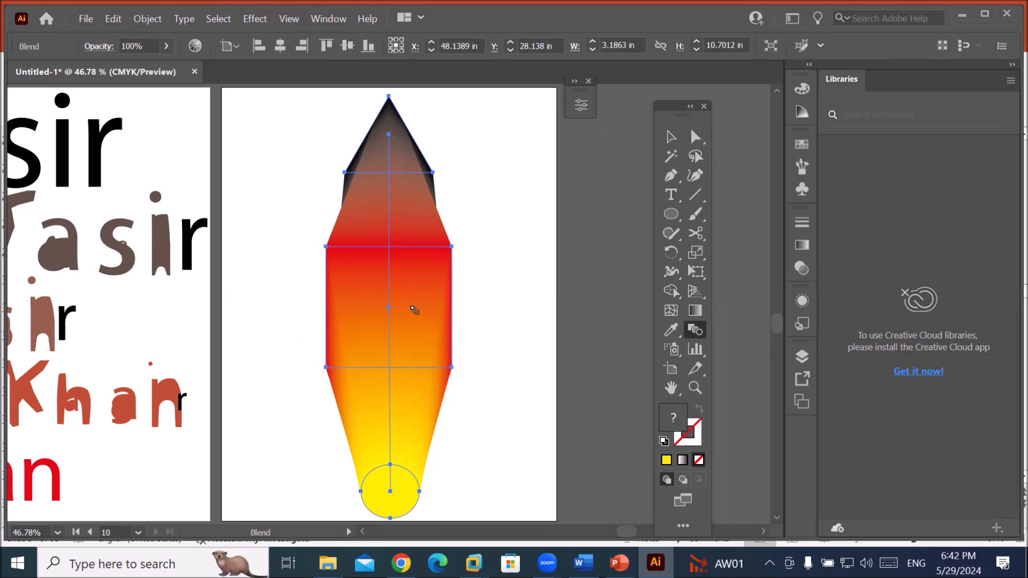
Round the middle red rectangle's corners to 0.3167 in and drag it down-left into a chevron.
left_click(694, 138)
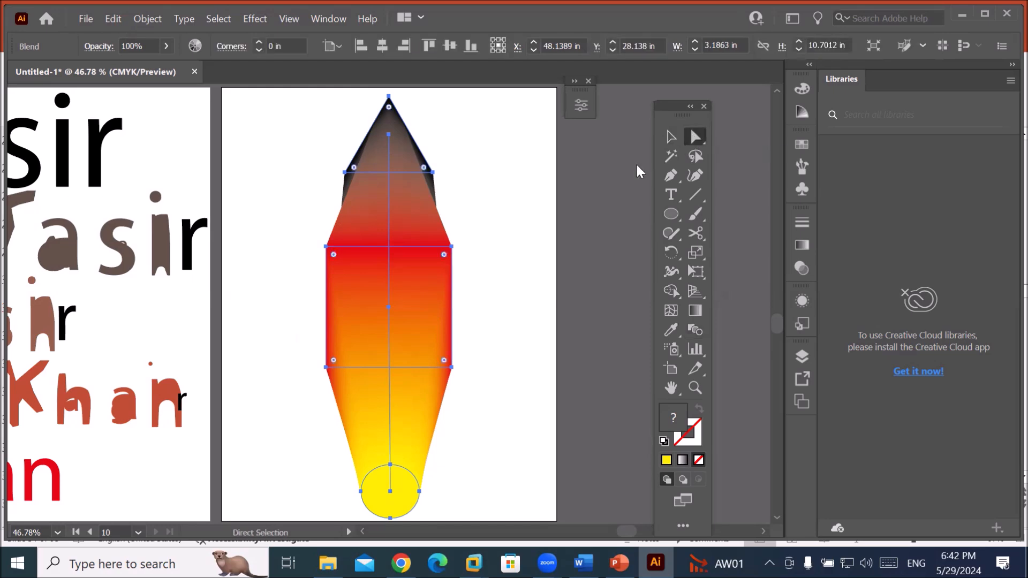
left_click(516, 188)
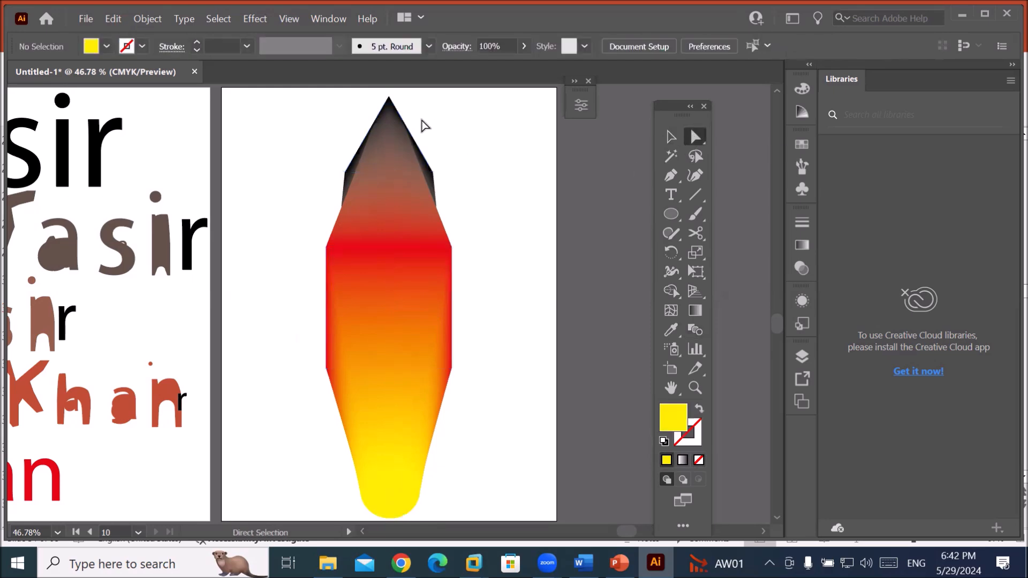
left_click(393, 105)
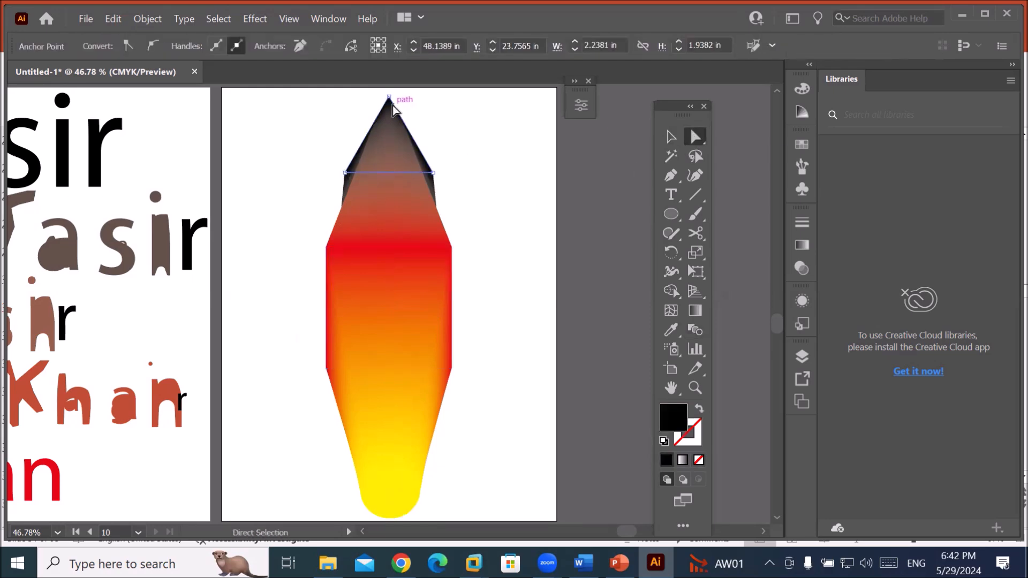
left_click(448, 299)
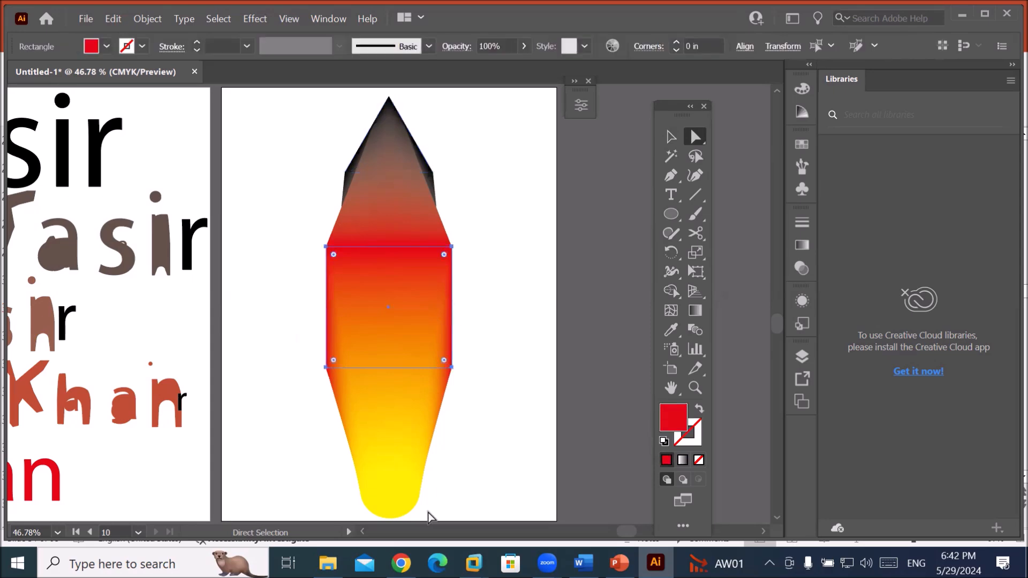
left_click(407, 513)
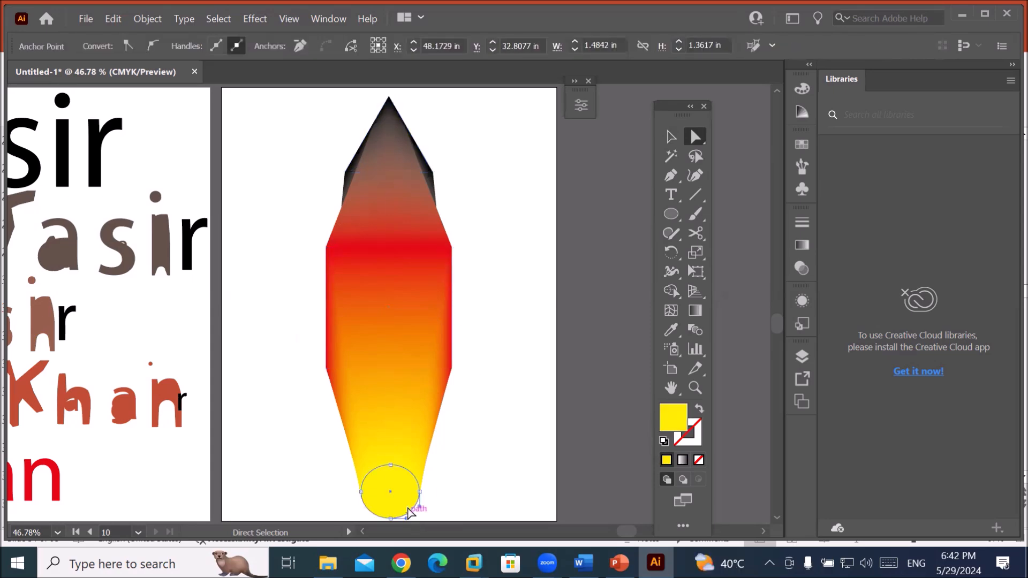
left_click(451, 316)
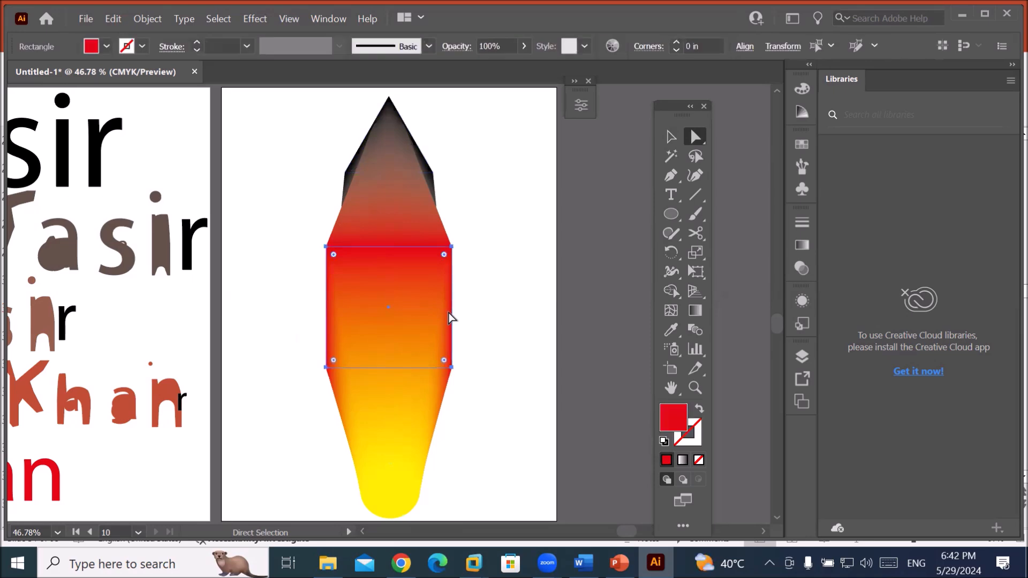
mouse_move(444, 257)
left_mouse_down()
mouse_move(416, 294)
mouse_move(489, 221)
mouse_move(426, 274)
mouse_move(461, 239)
mouse_move(443, 265)
mouse_move(454, 267)
left_mouse_up()
left_click(437, 249)
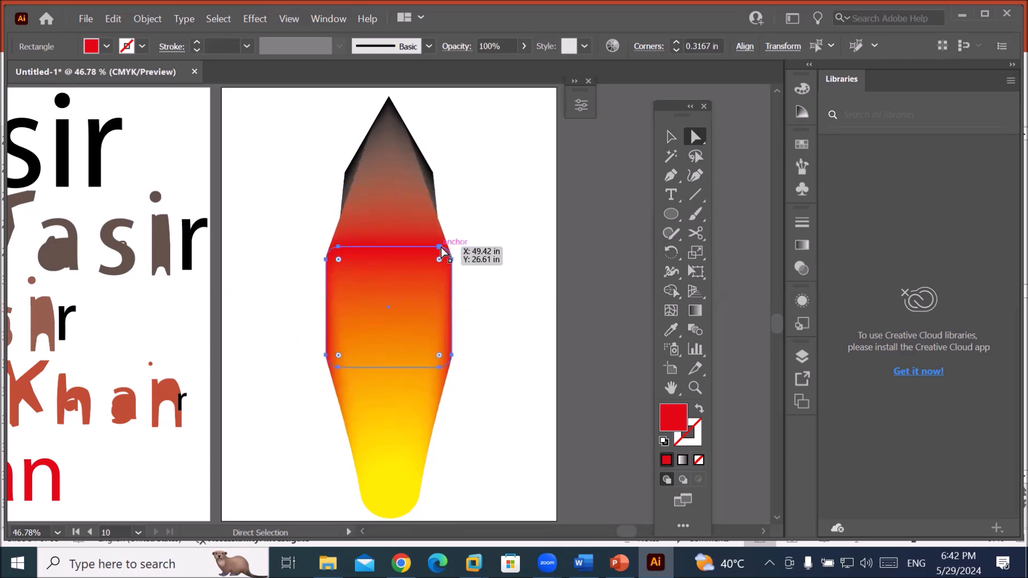
left_click_drag(438, 251, 351, 294)
Move the yellow end circle right and stretch its left anchor out into a long ellipse.
left_click(420, 501)
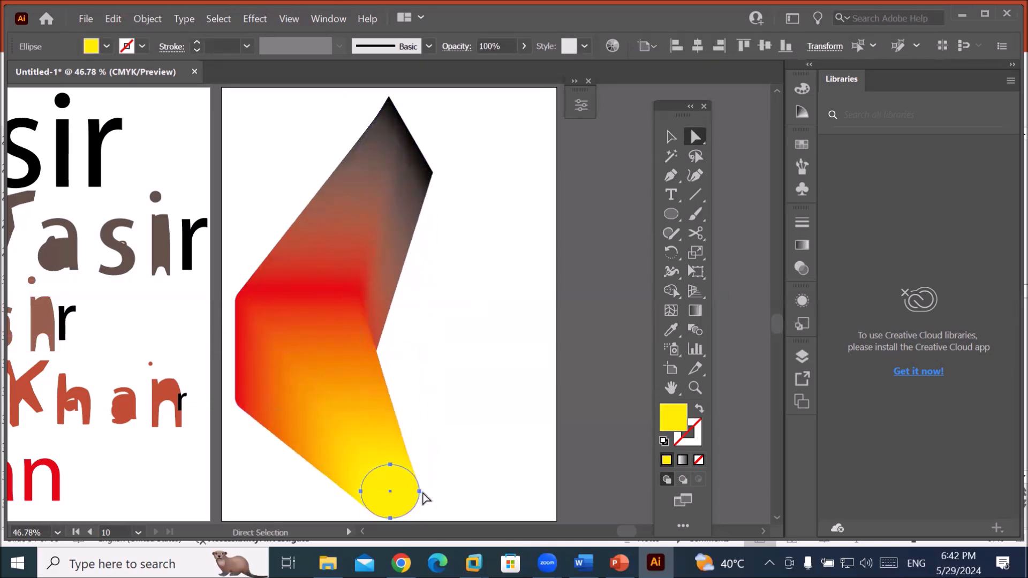
left_click_drag(424, 500, 530, 492)
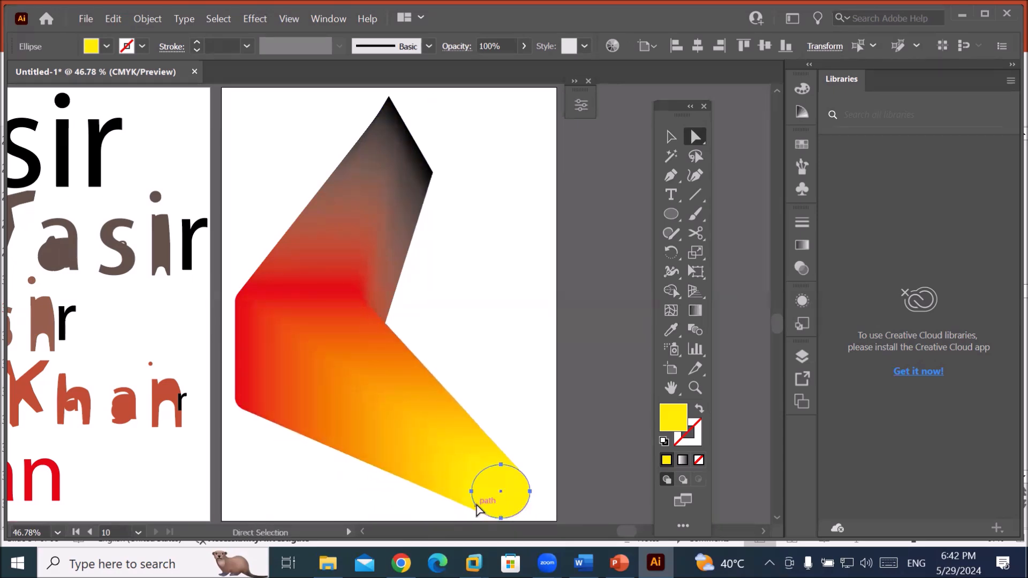
left_click(472, 491)
left_click_drag(473, 493, 359, 501)
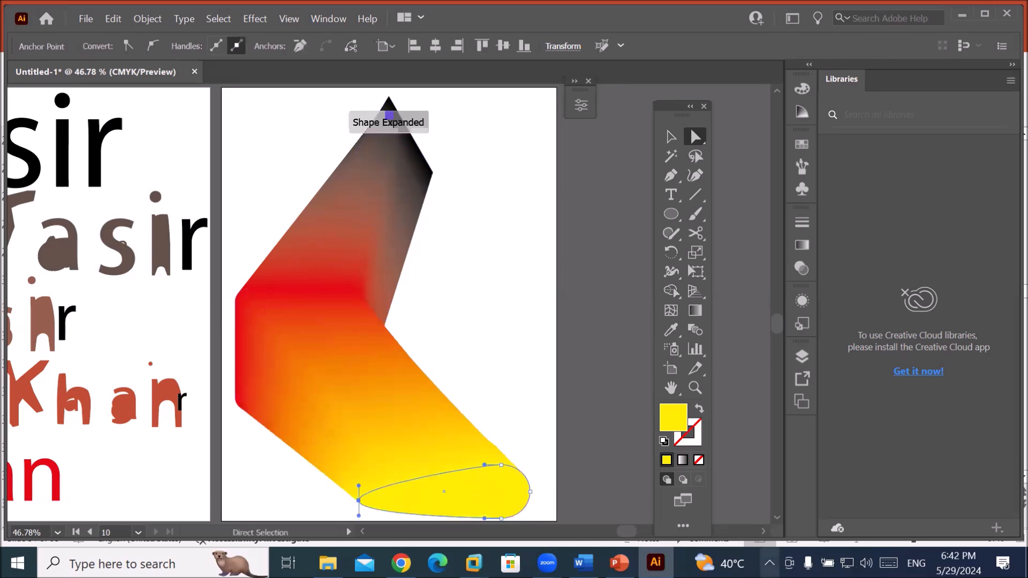
Pull the dark top shape's right anchor outward to widen it.
left_click(431, 169)
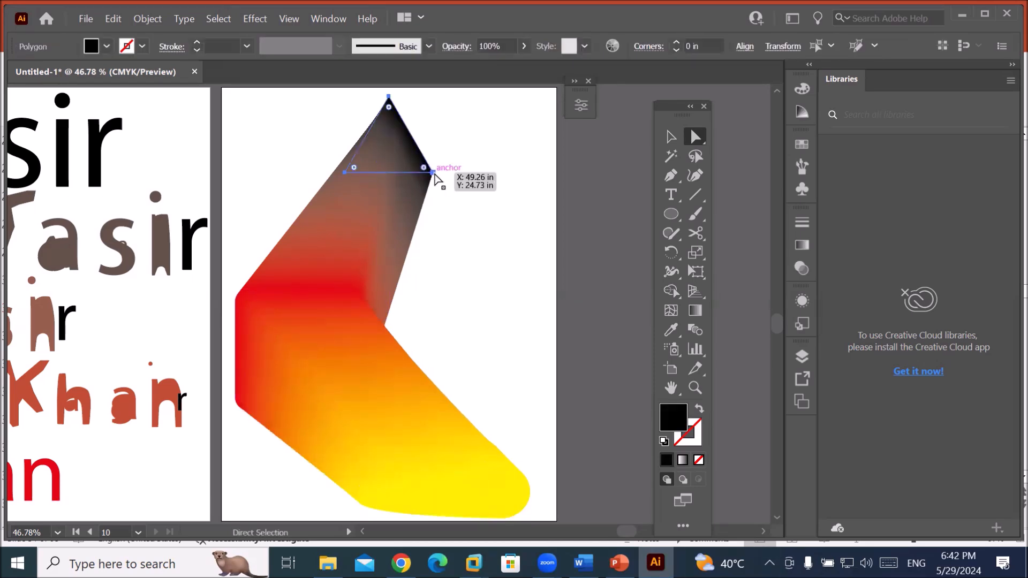
left_click_drag(433, 173, 554, 177)
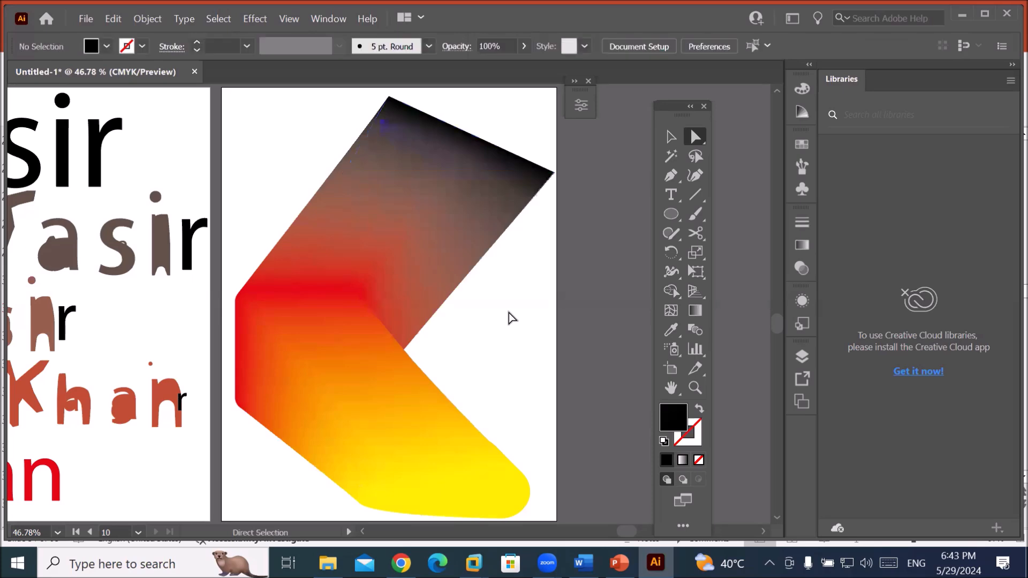
scroll(509, 318, "down", 3)
scroll(521, 340, "up", 1)
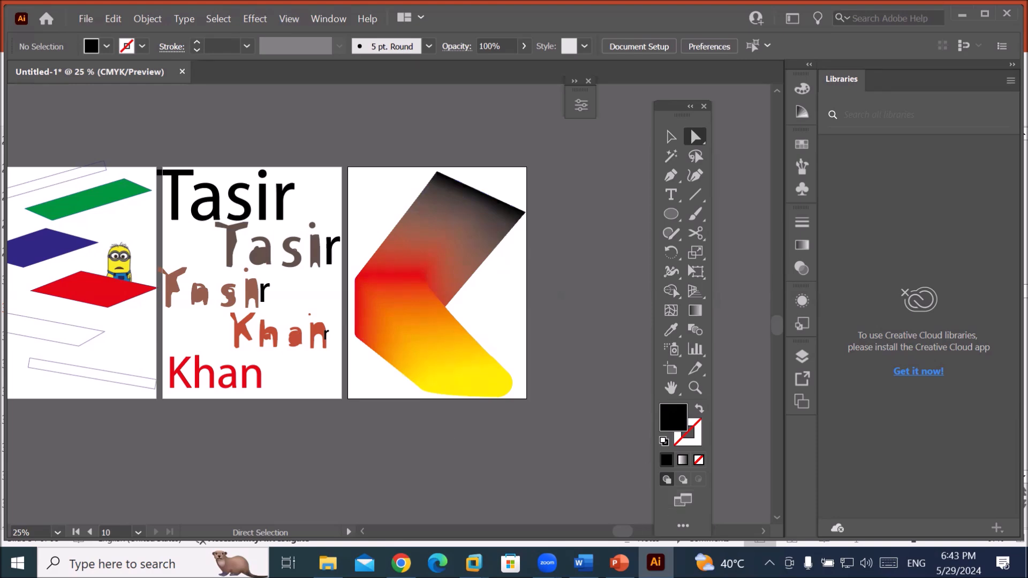
mouse_move(620, 563)
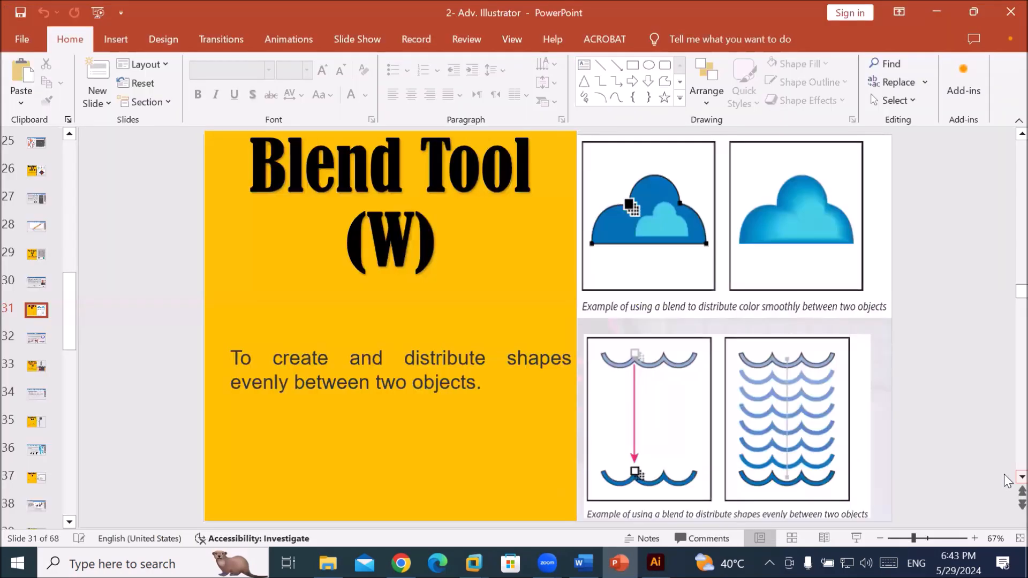
left_click(1021, 477)
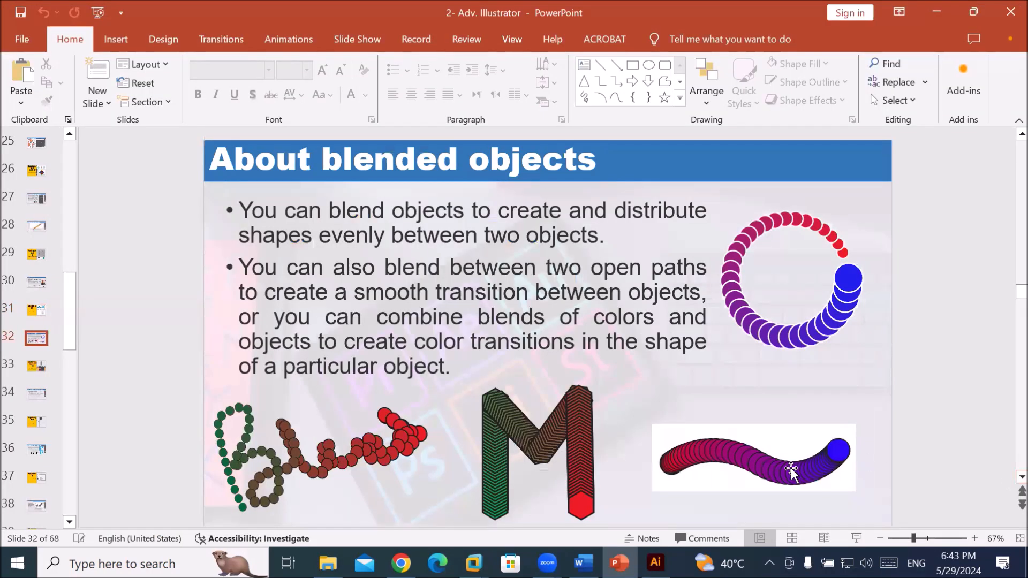
Back in Illustrator, draw a red-filled circle on the blank artboard.
left_click(656, 562)
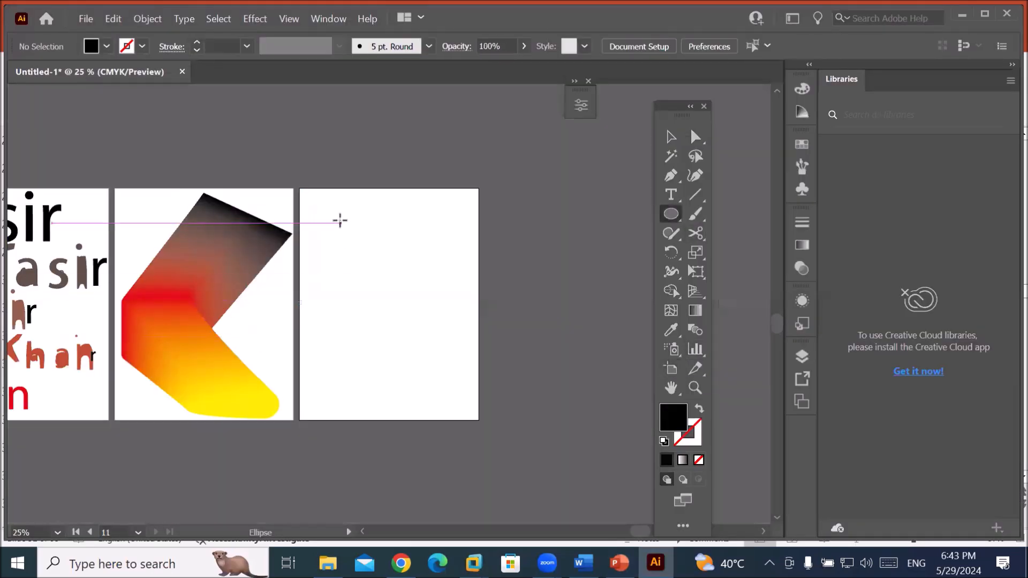
left_click(107, 47)
mouse_move(314, 213)
left_mouse_down()
mouse_move(338, 238)
mouse_move(459, 224)
left_mouse_up()
left_click(57, 74)
Duplicate the circle to the right, colour the copy blue, and select both circles.
left_click(341, 217)
left_click(671, 137)
left_click(106, 47)
left_click(93, 73)
left_click(325, 226, "shift")
left_click(147, 18)
Blend the red and blue circles, then paint a two-peaked blue Paintbrush curve below the blend.
mouse_move(257, 426)
left_click(428, 425)
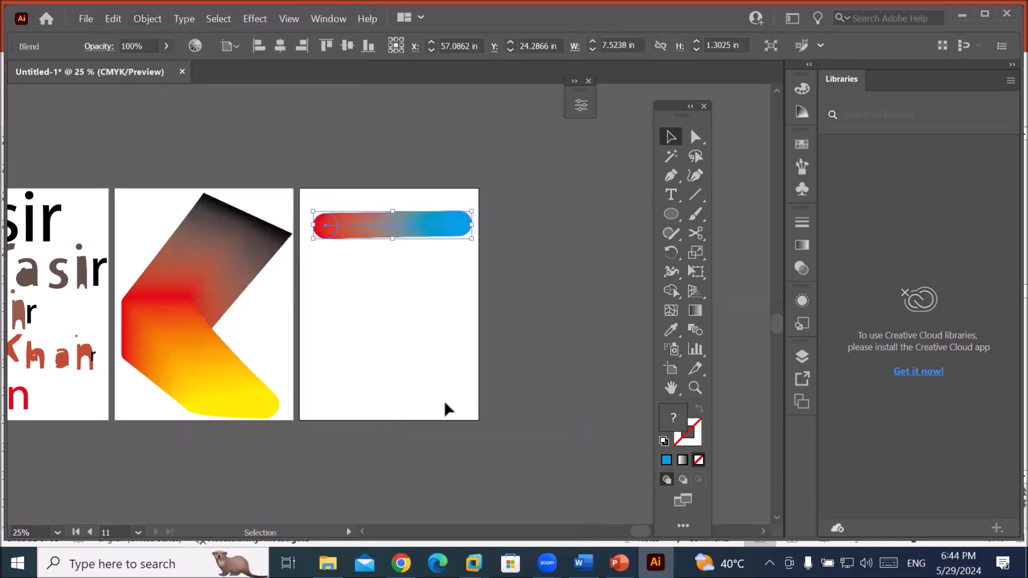
left_click(423, 289)
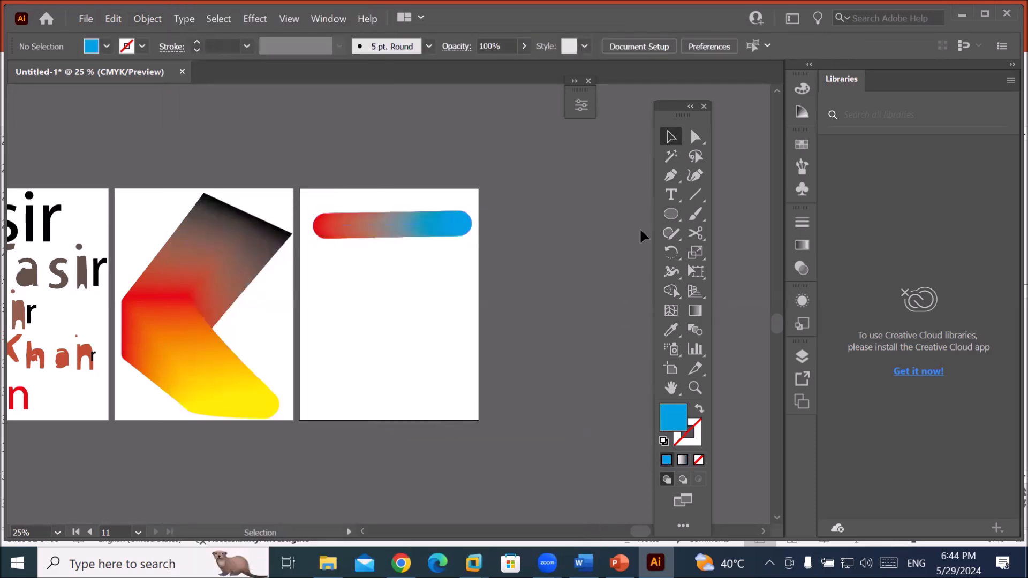
left_click(696, 216)
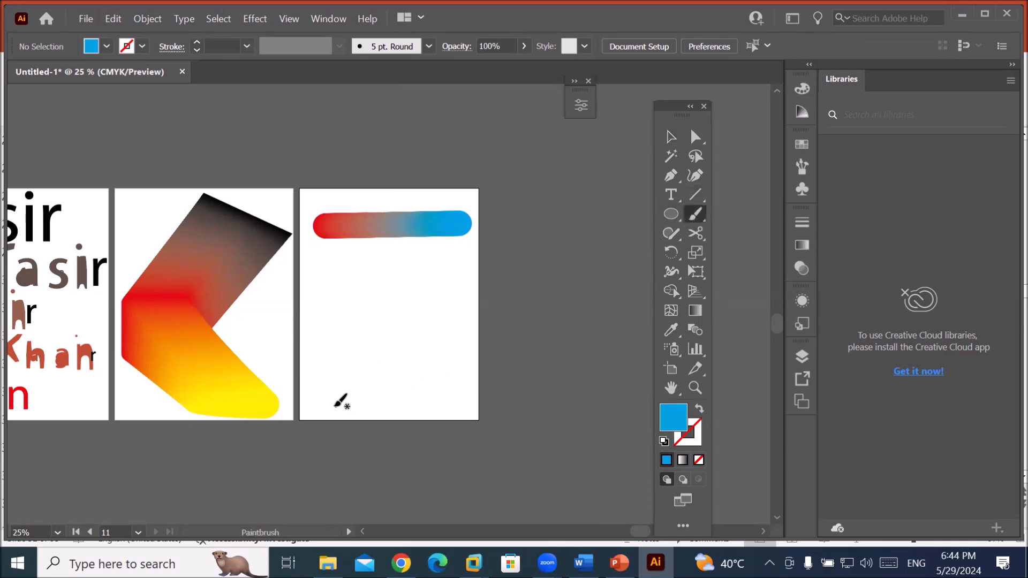
mouse_move(306, 413)
left_mouse_down()
mouse_move(346, 375)
mouse_move(361, 294)
mouse_move(381, 343)
mouse_move(420, 291)
mouse_move(443, 365)
mouse_move(476, 397)
left_mouse_up()
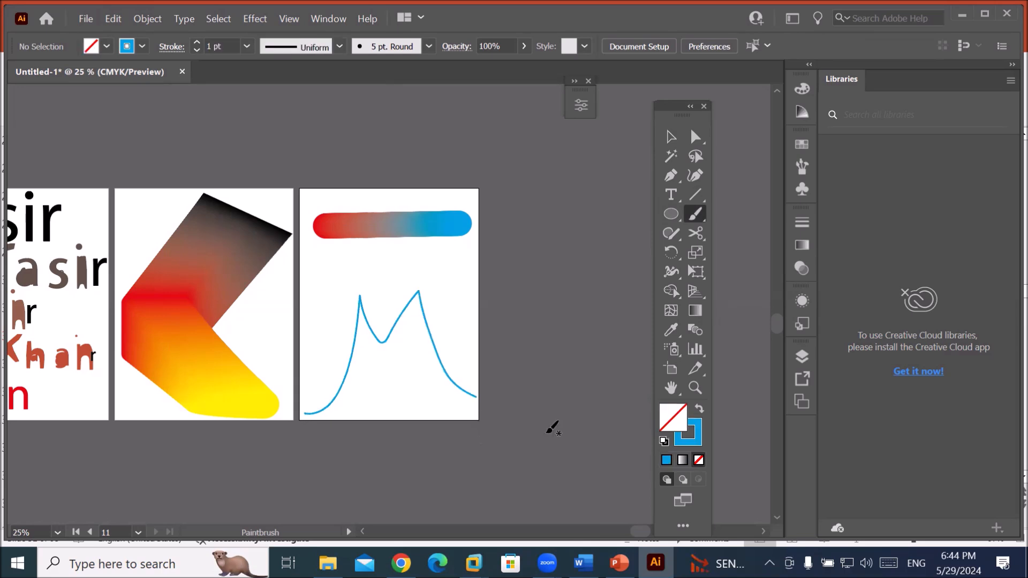
left_click(671, 137)
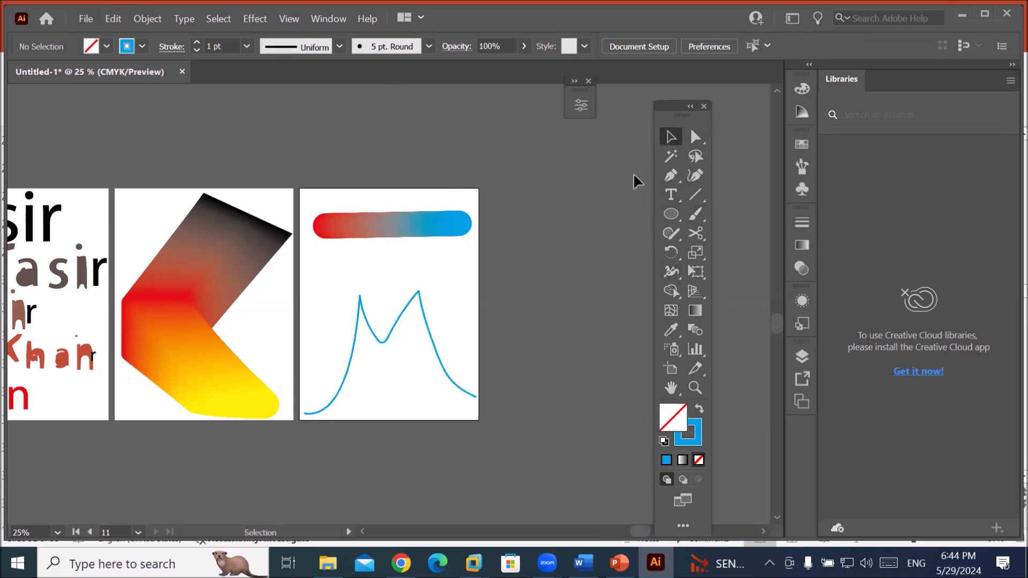
Try blending the red-to-blue bar with the blue curve, then undo that blend.
left_click(396, 236)
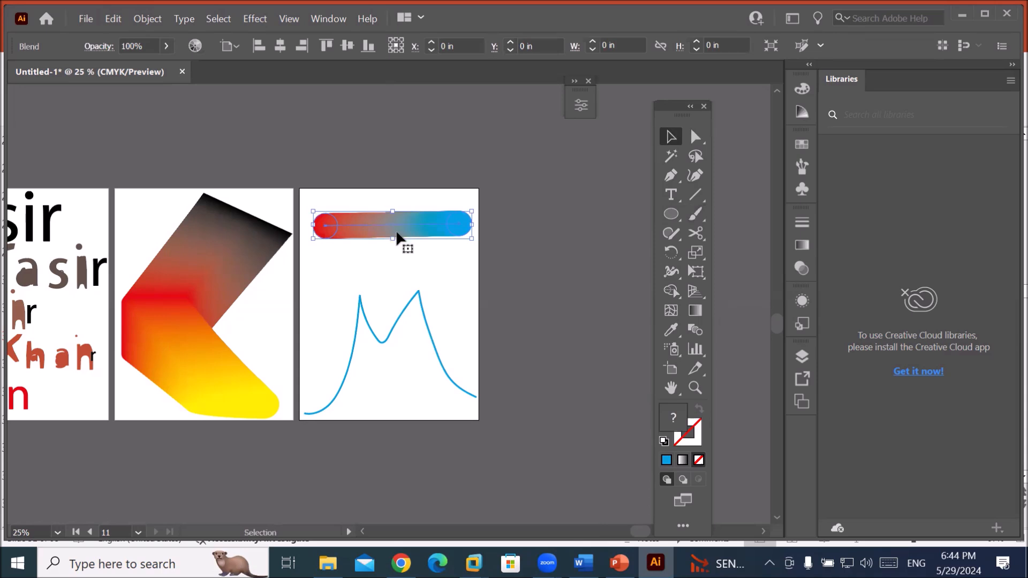
left_click(405, 311, "shift")
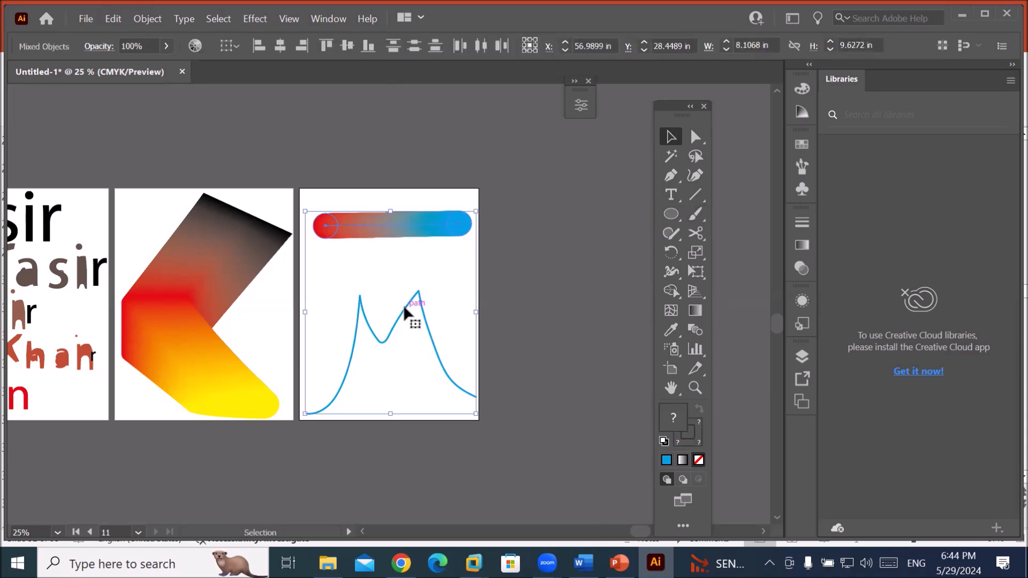
left_click(144, 19)
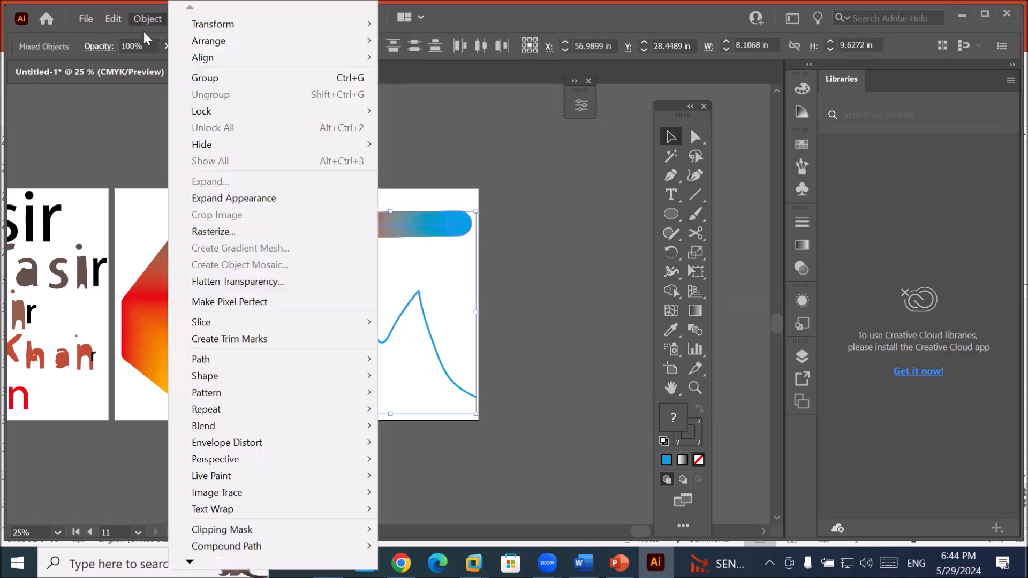
mouse_move(220, 423)
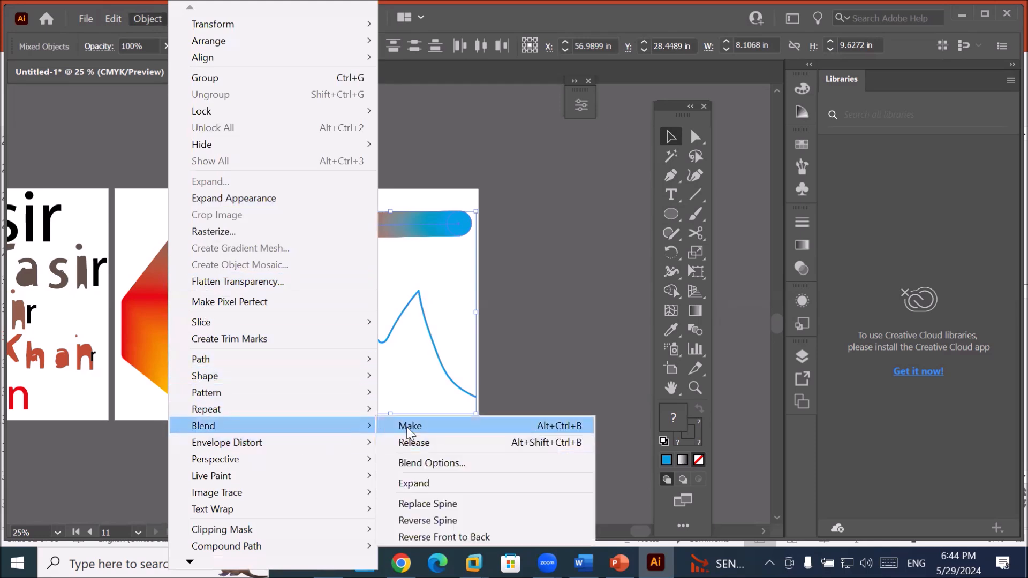
left_click(410, 427)
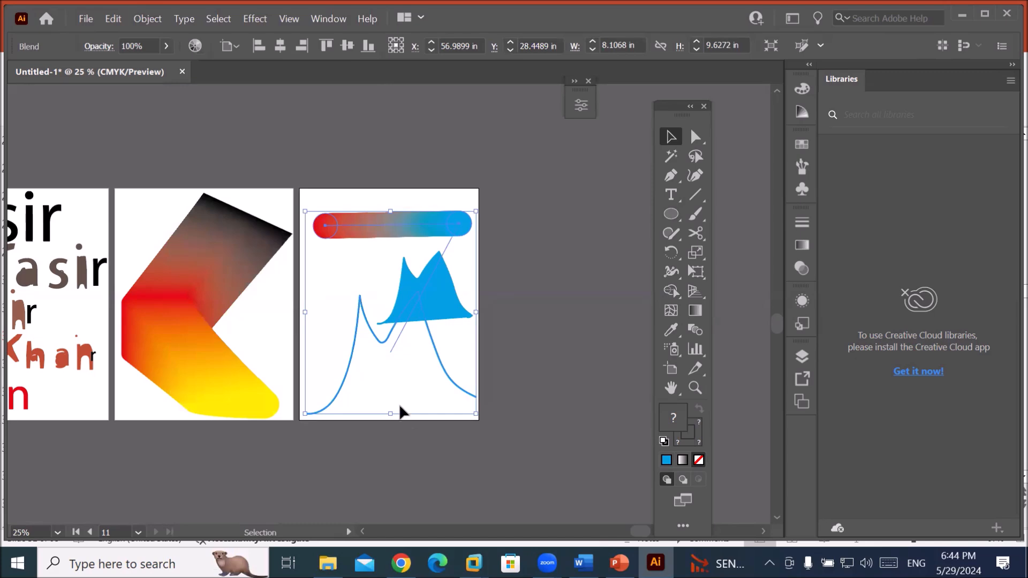
scroll(397, 345, "down", 2)
scroll(436, 395, "up", 3)
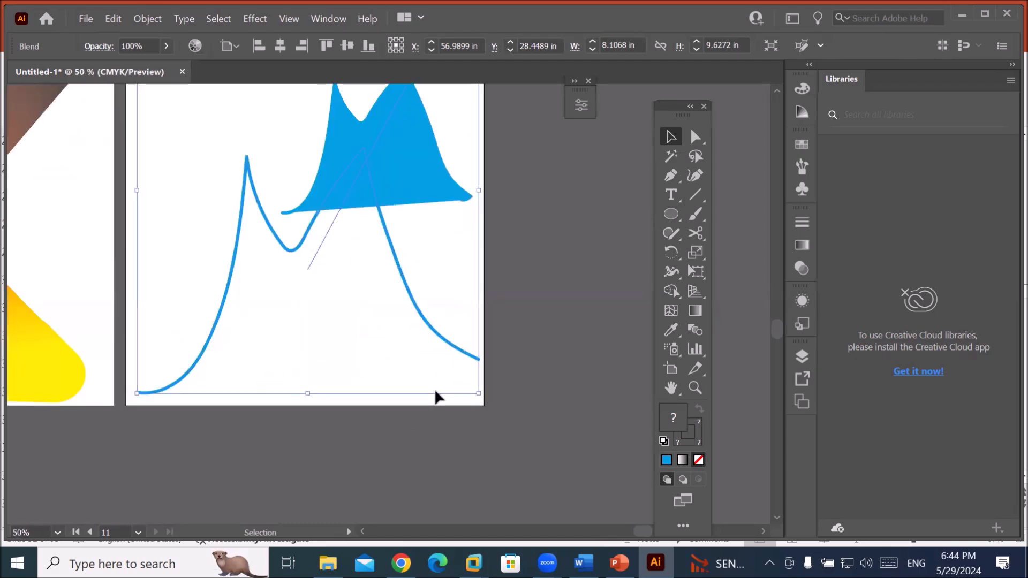
key("ctrl+z")
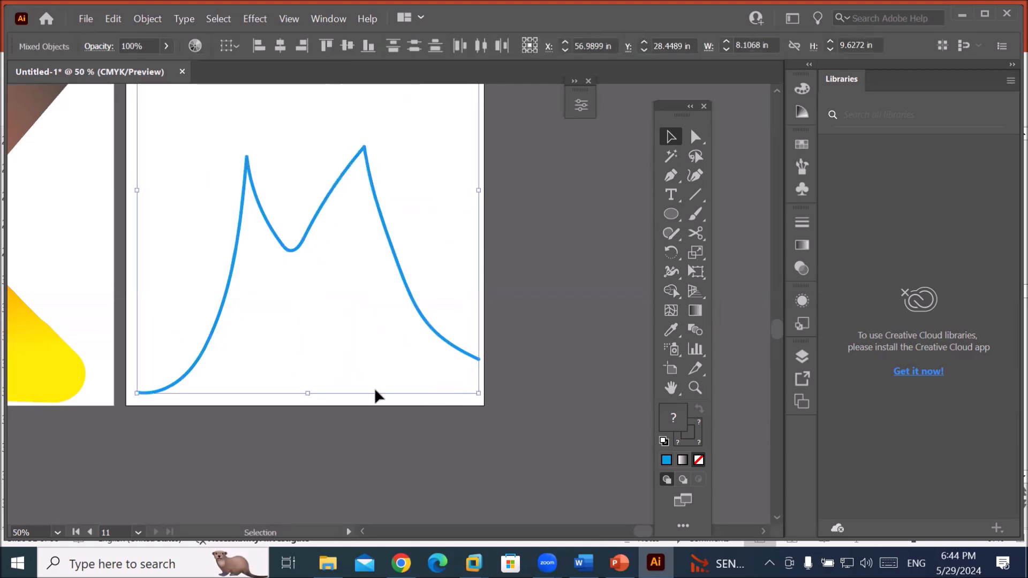
Move the blue curve up-left, expand its appearance, and zoom out to 33.33%.
left_click(381, 404)
left_click(402, 278)
left_click_drag(402, 278, 388, 247)
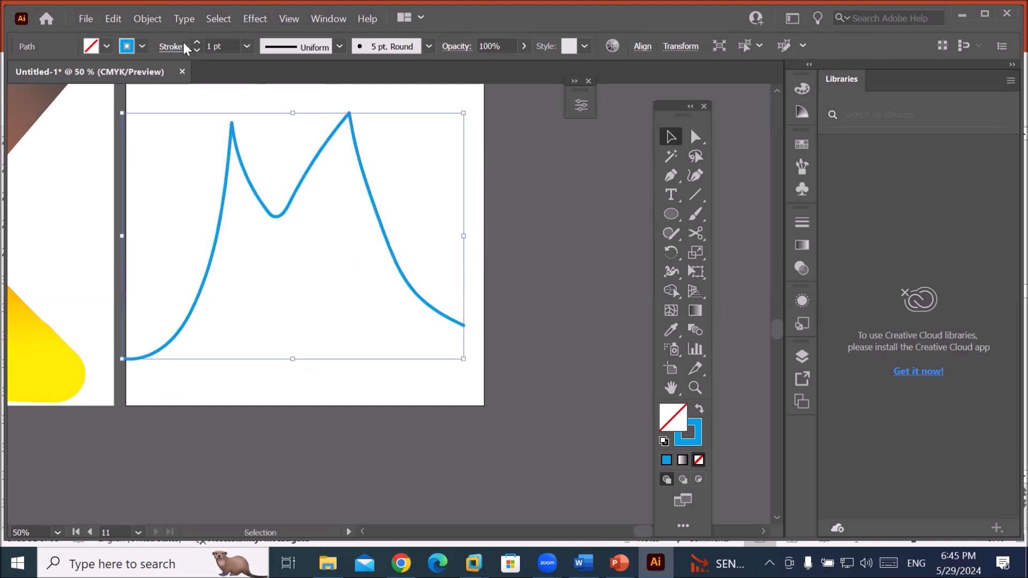
left_click(141, 19)
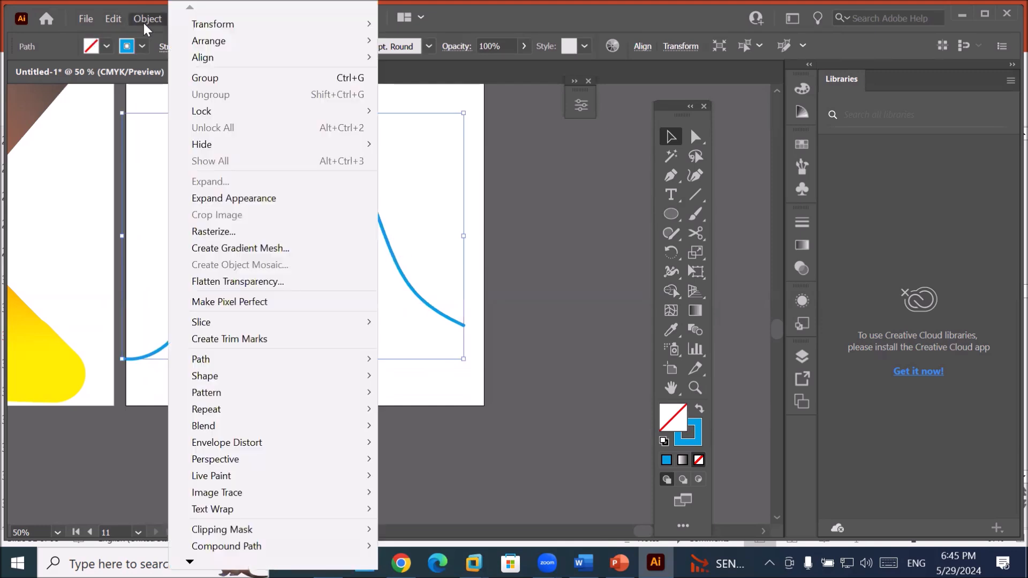
left_click(222, 199)
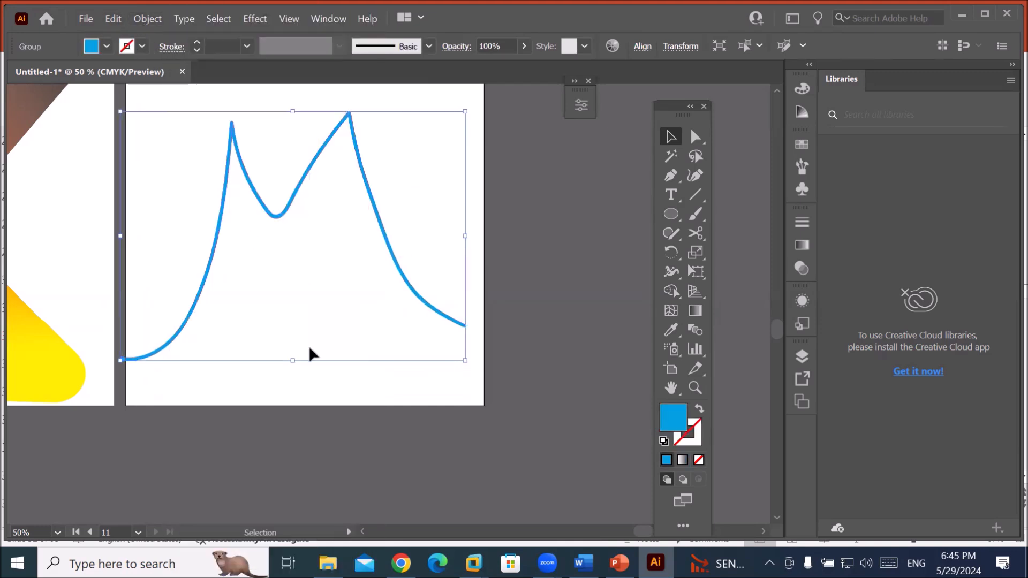
left_click(313, 370)
key("ctrl+minus")
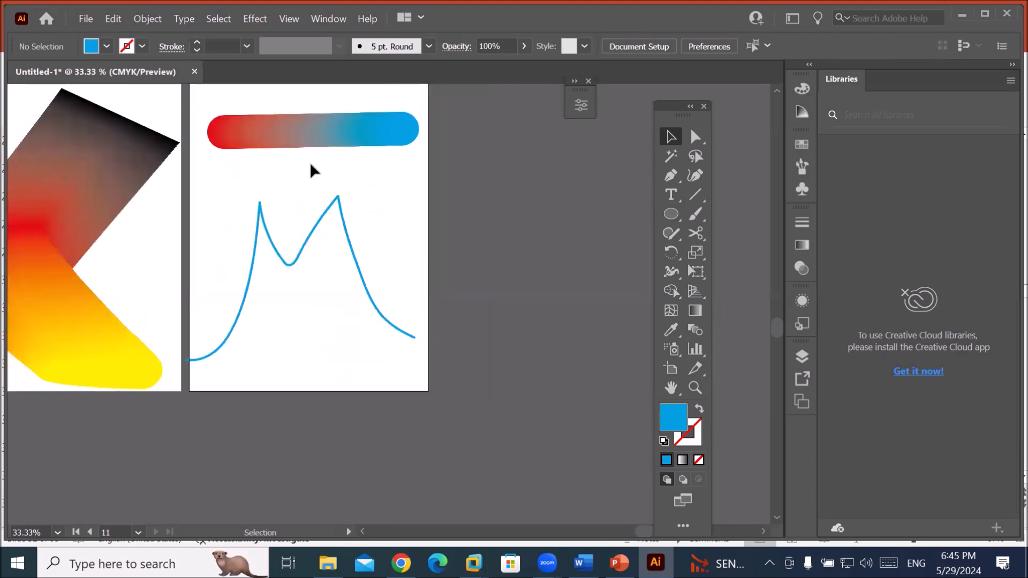
Replace the blend's spine with the M-shaped curve and move it higher on the artboard.
left_click(321, 146)
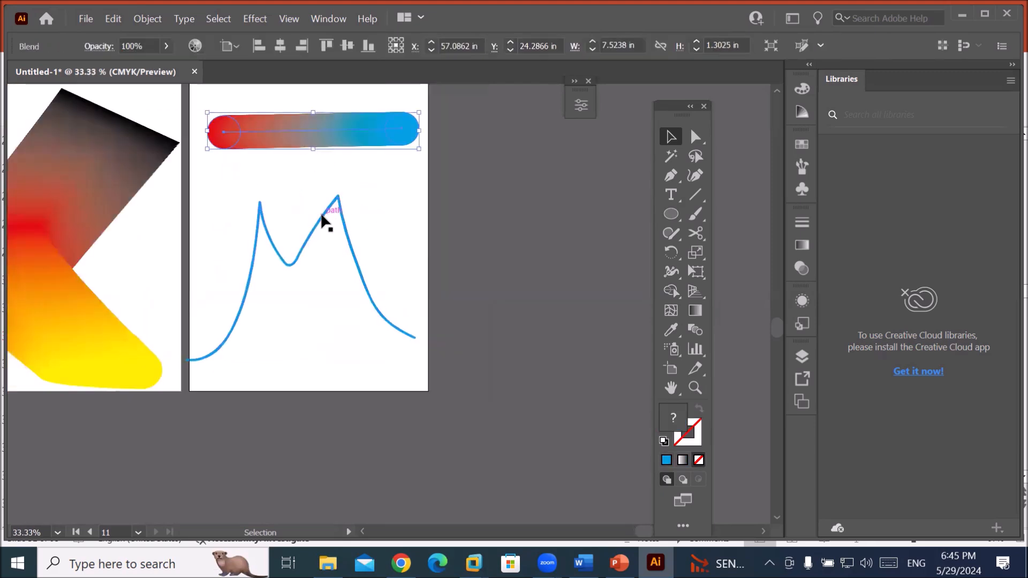
left_click(322, 216, "shift")
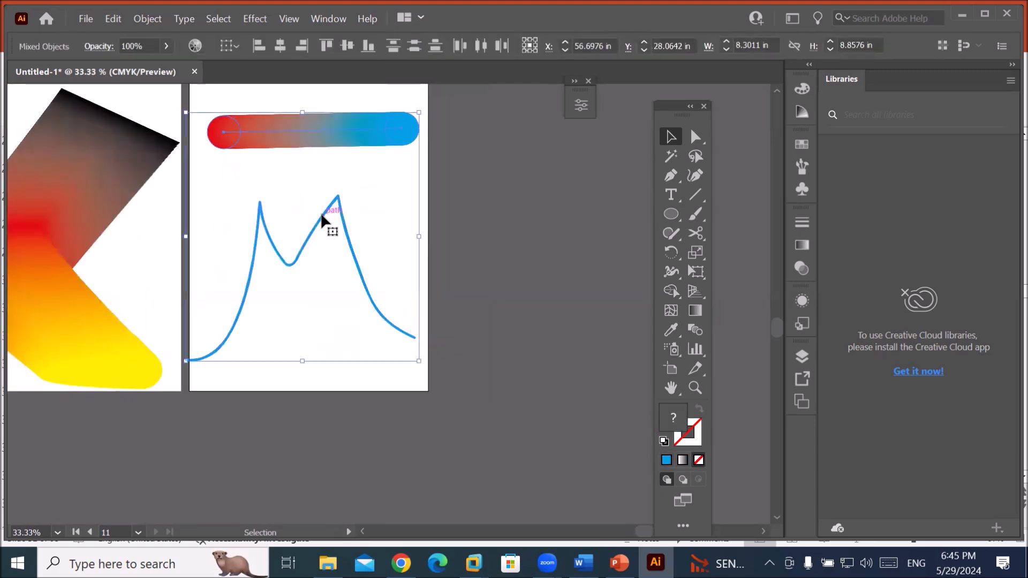
left_click(142, 19)
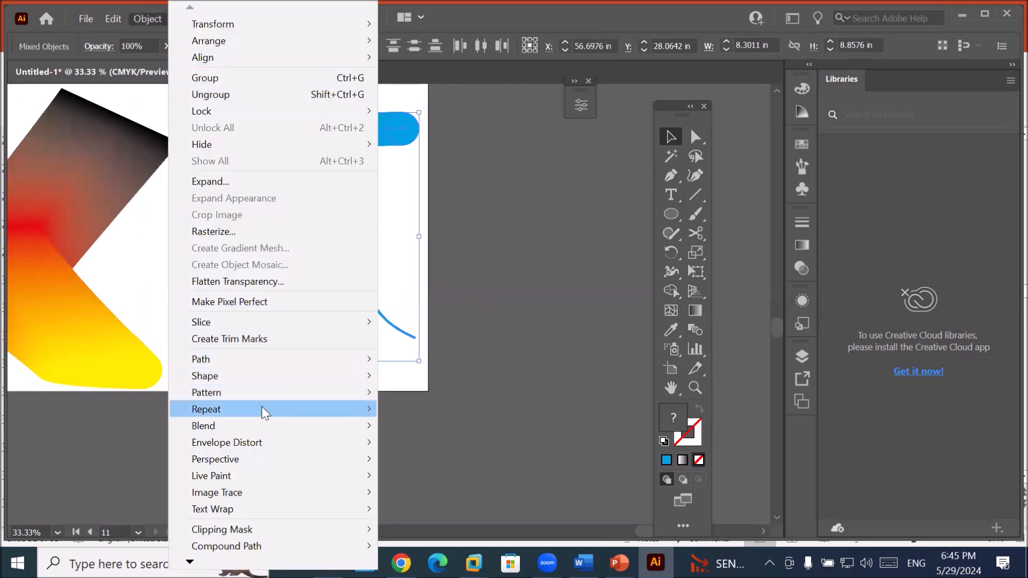
mouse_move(263, 415)
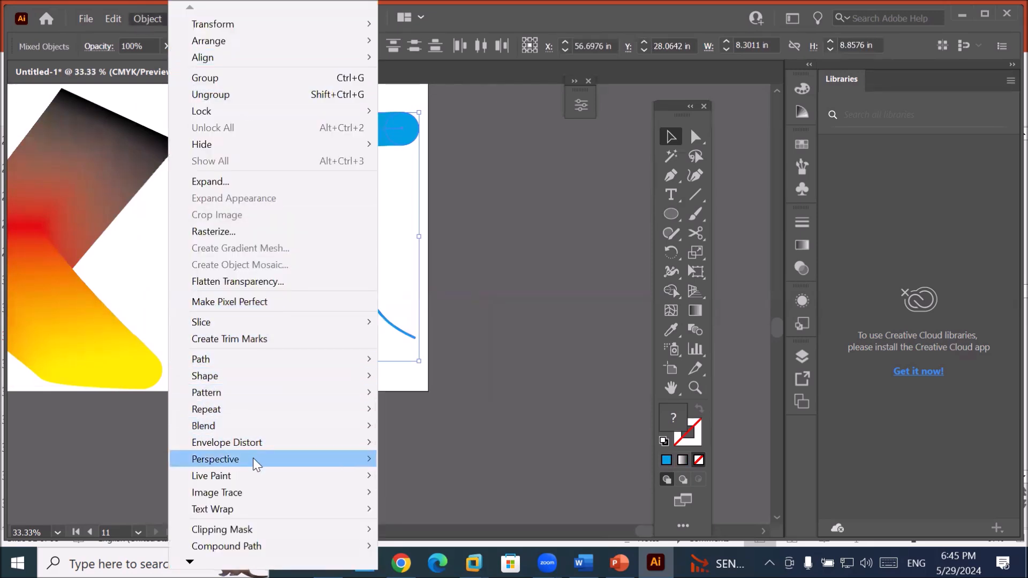
mouse_move(256, 464)
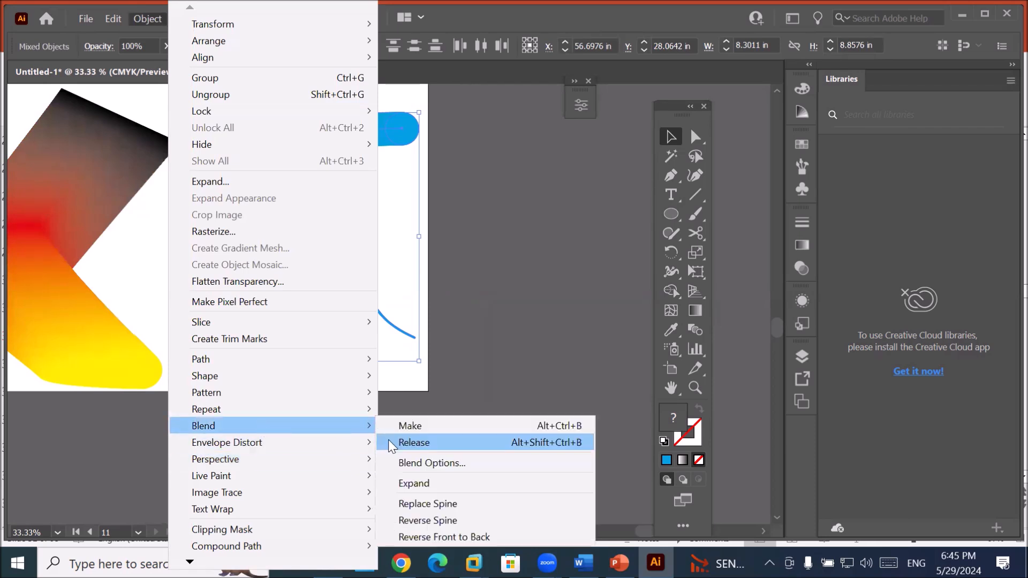
left_click(453, 506)
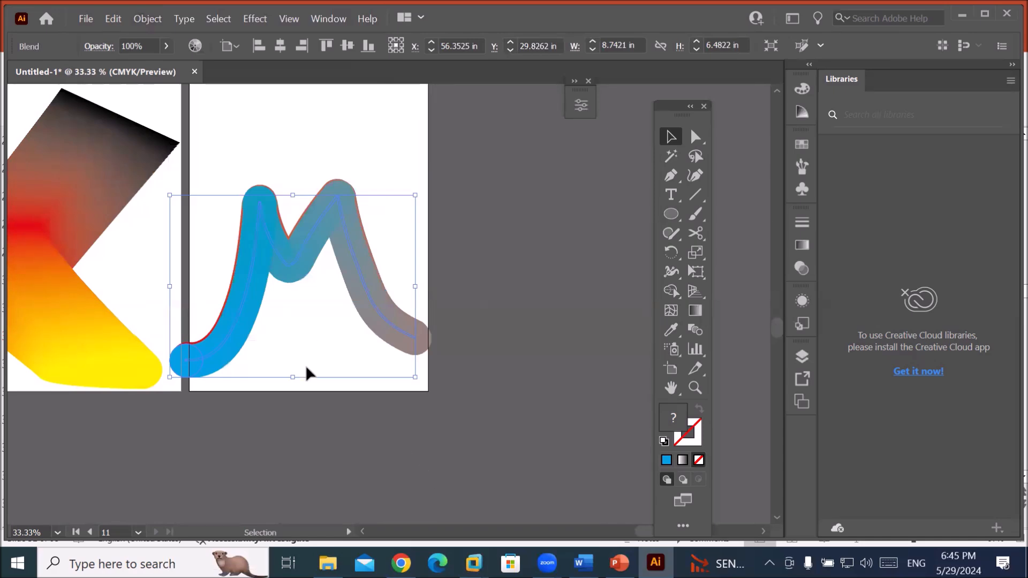
left_click_drag(324, 222, 327, 127)
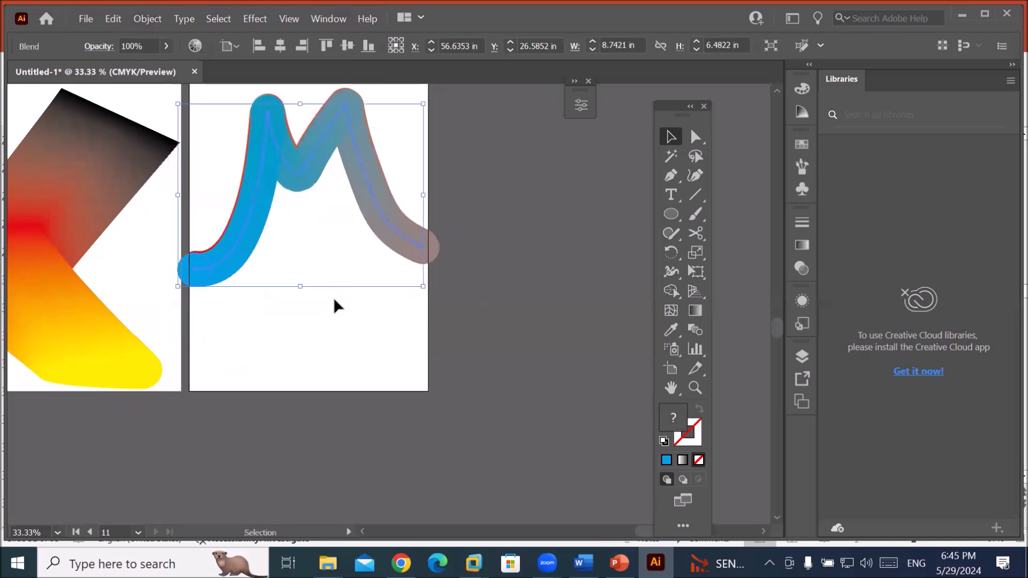
In Blend Options, set Spacing to Specified Steps with 10 steps.
left_click(140, 19)
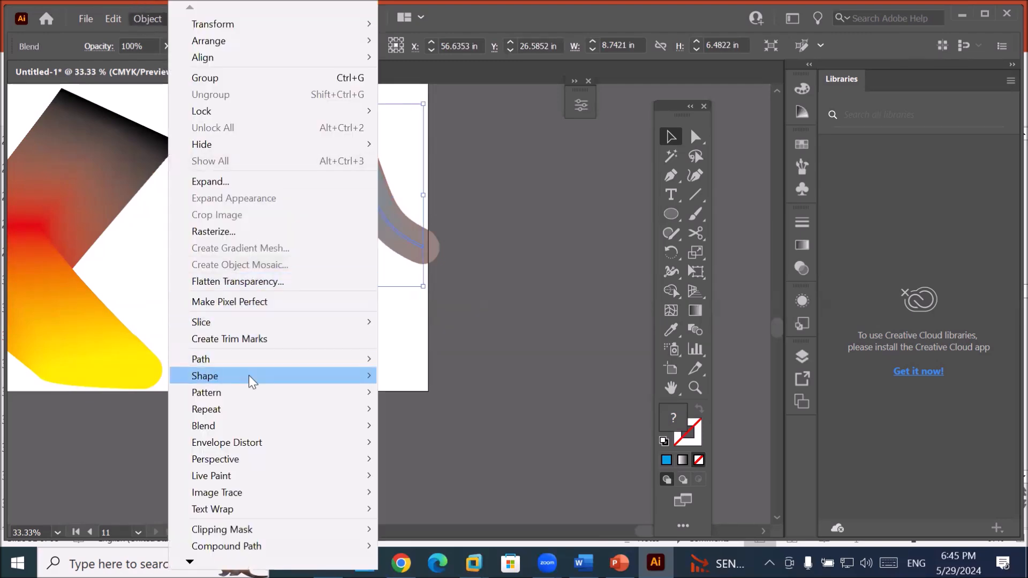
mouse_move(259, 427)
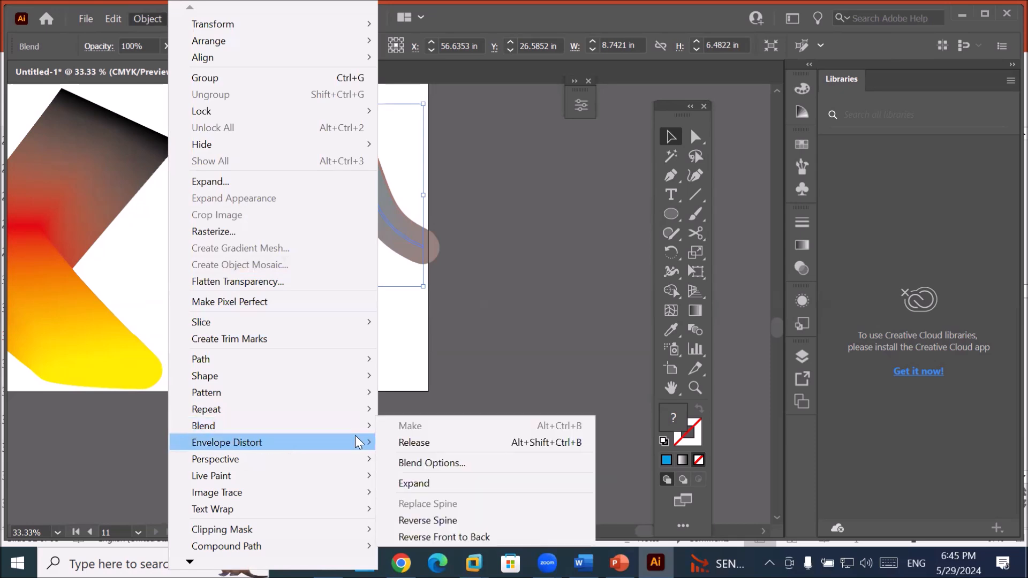
left_click(429, 463)
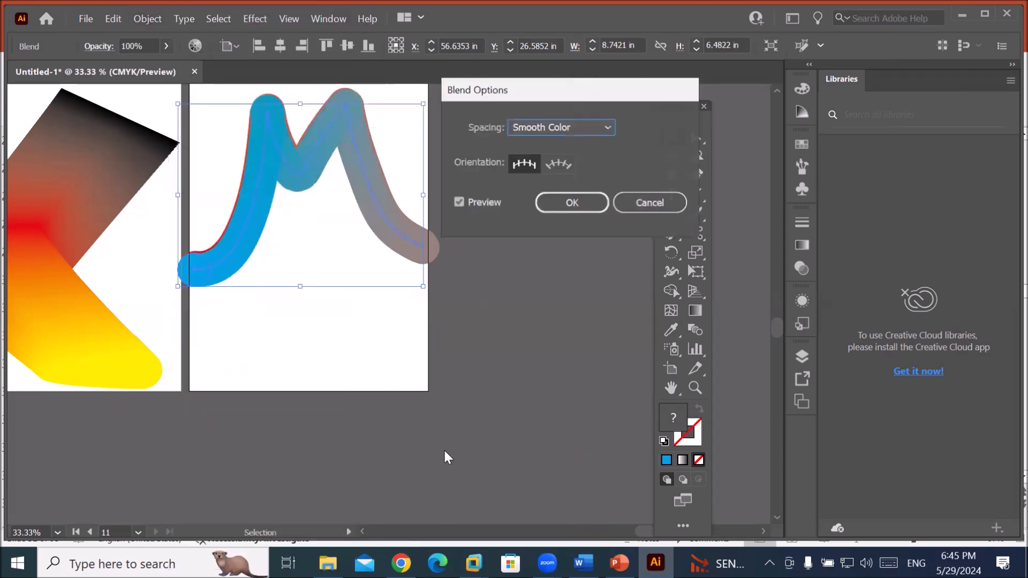
left_click_drag(524, 88, 539, 127)
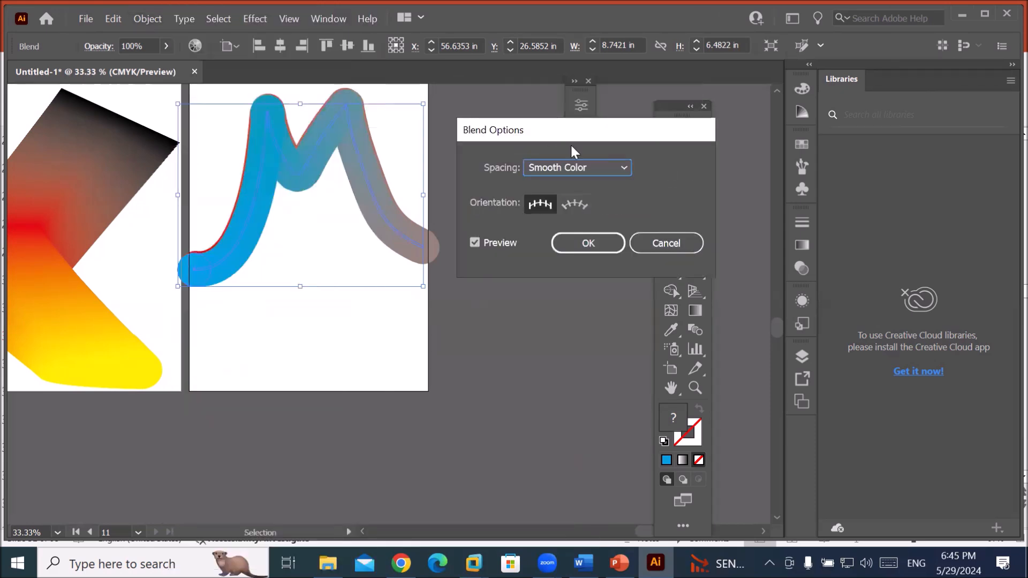
left_click(625, 168)
left_click(623, 163)
left_click(622, 163)
left_click(592, 197)
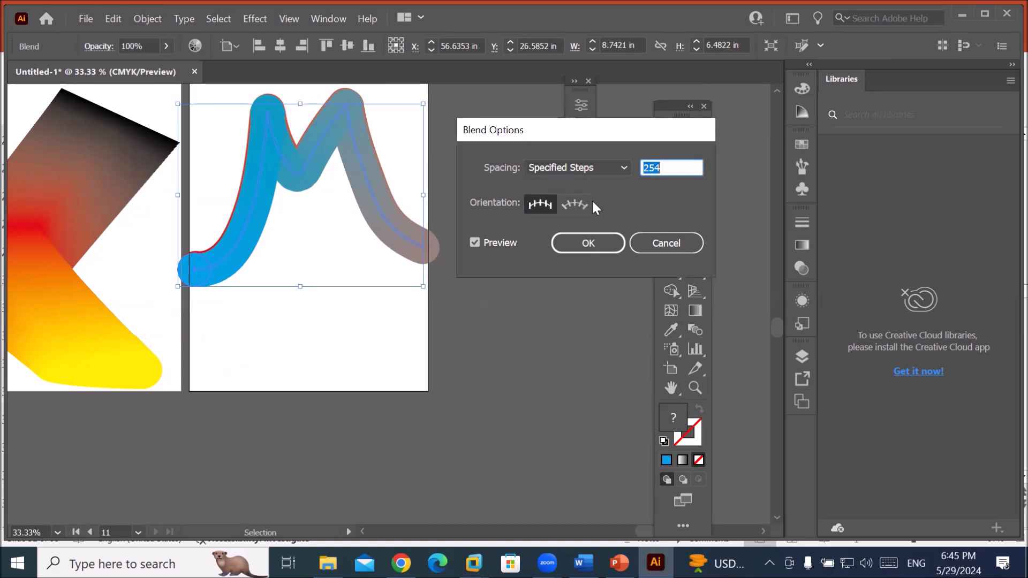
left_click_drag(673, 163, 562, 137)
type("10")
left_click(583, 165)
left_click(681, 164)
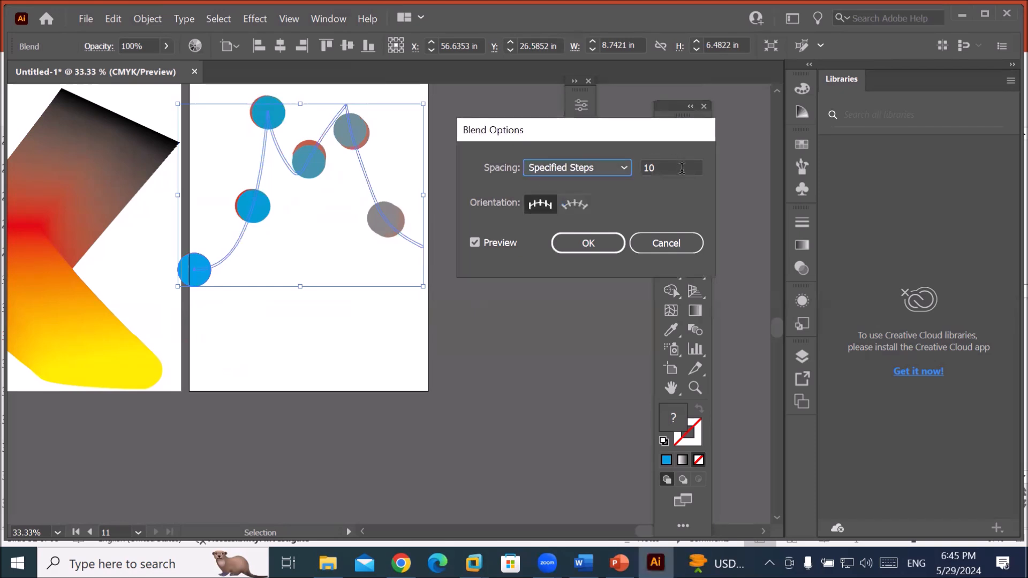
Adjust the specified step count to 31 and preview the separate circles along the M path.
scroll(679, 167, "up", 4)
scroll(679, 167, "up", 11)
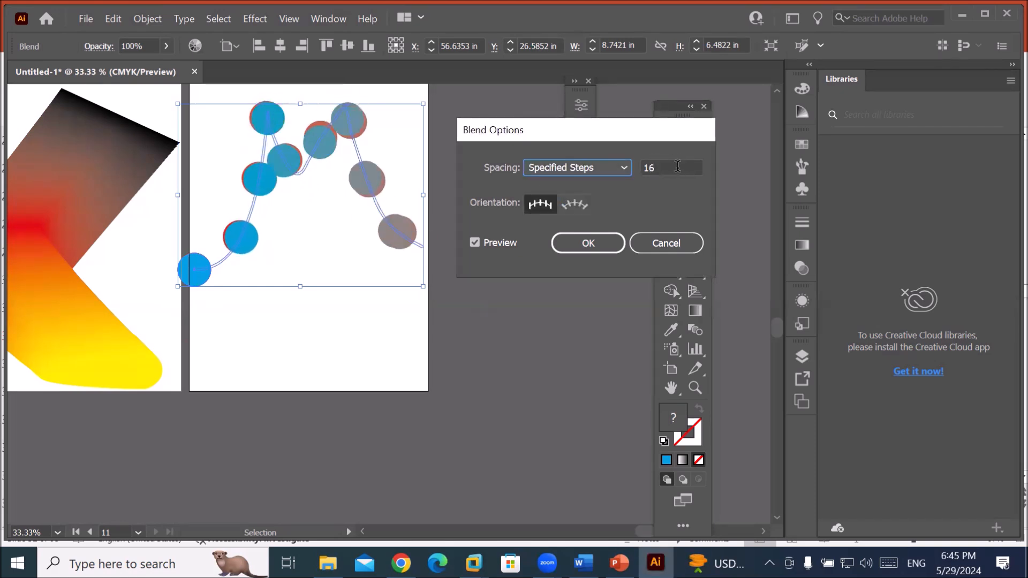
scroll(678, 166, "up", 13)
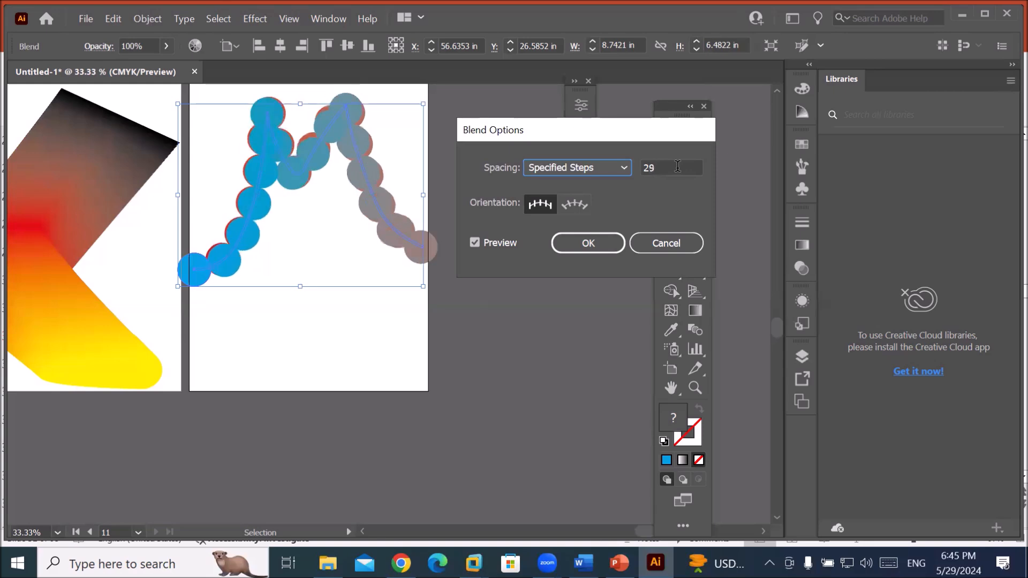
scroll(678, 166, "down", 13)
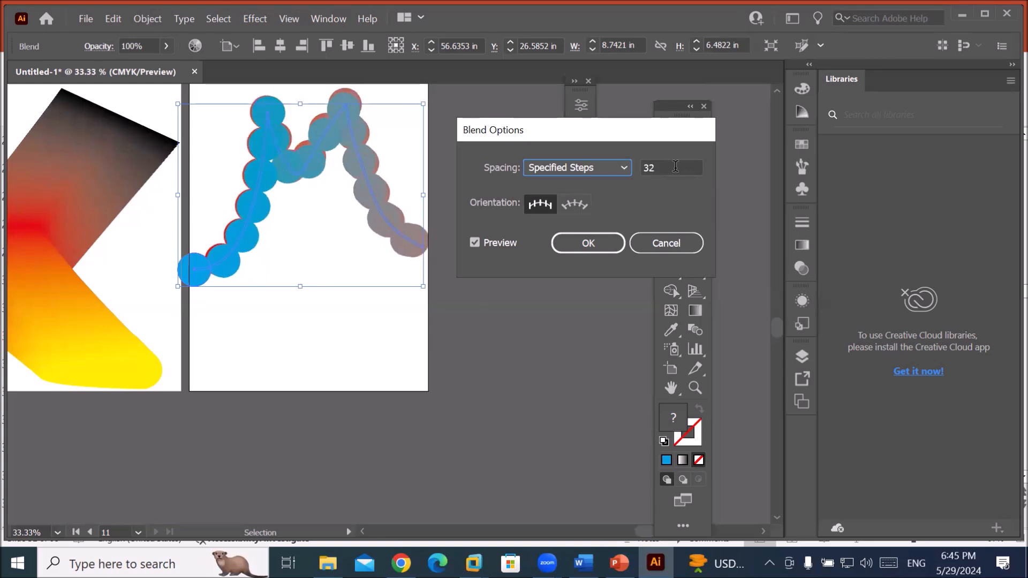
scroll(676, 163, "up", 3)
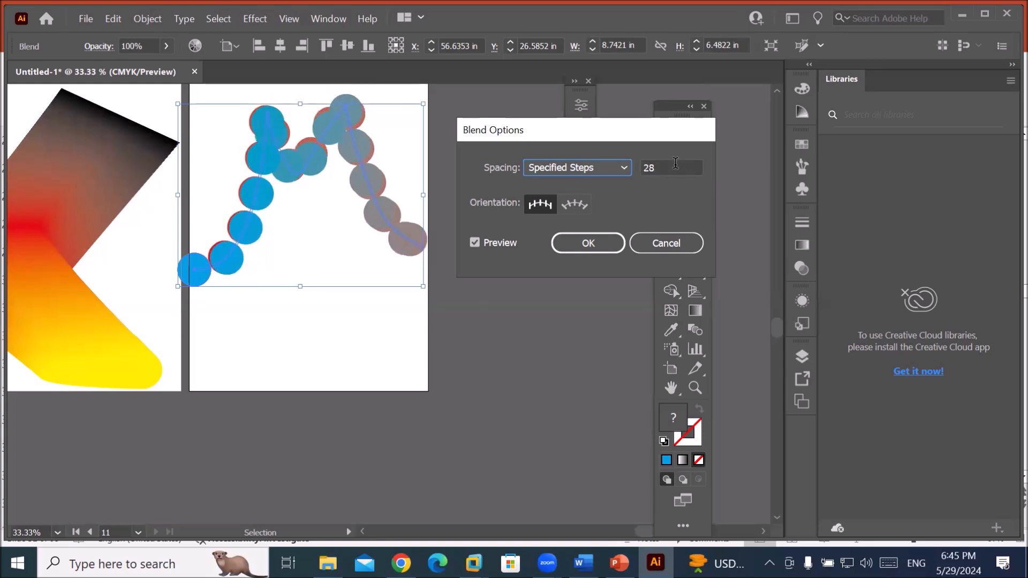
scroll(676, 165, "up", 16)
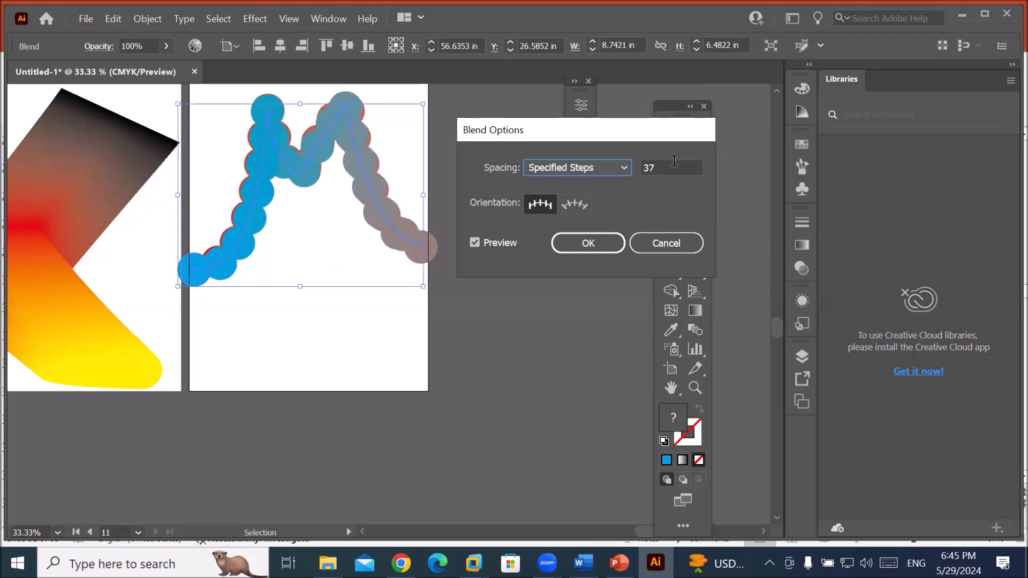
scroll(673, 159, "down", 16)
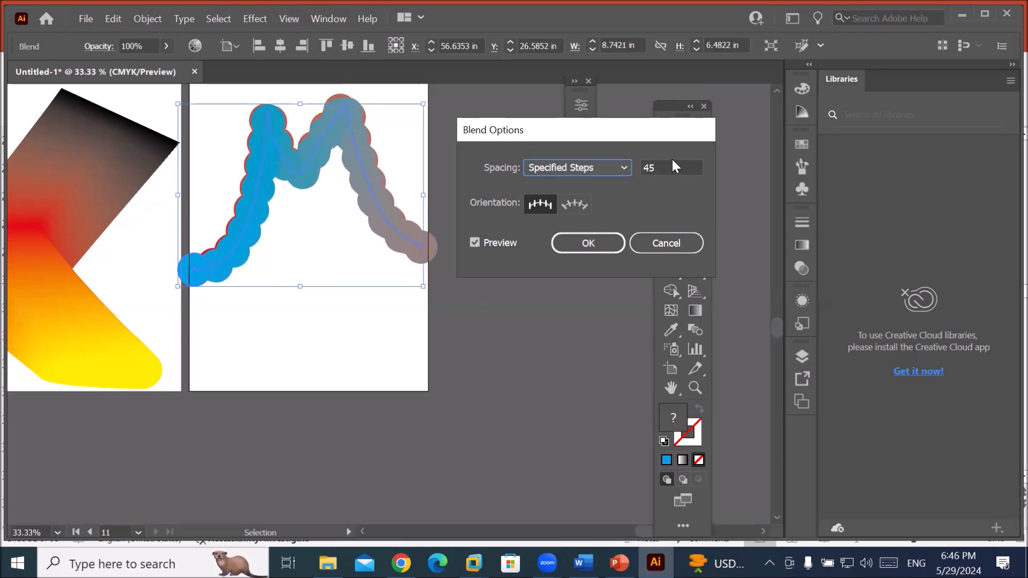
scroll(672, 165, "down", 10)
scroll(672, 165, "up", 7)
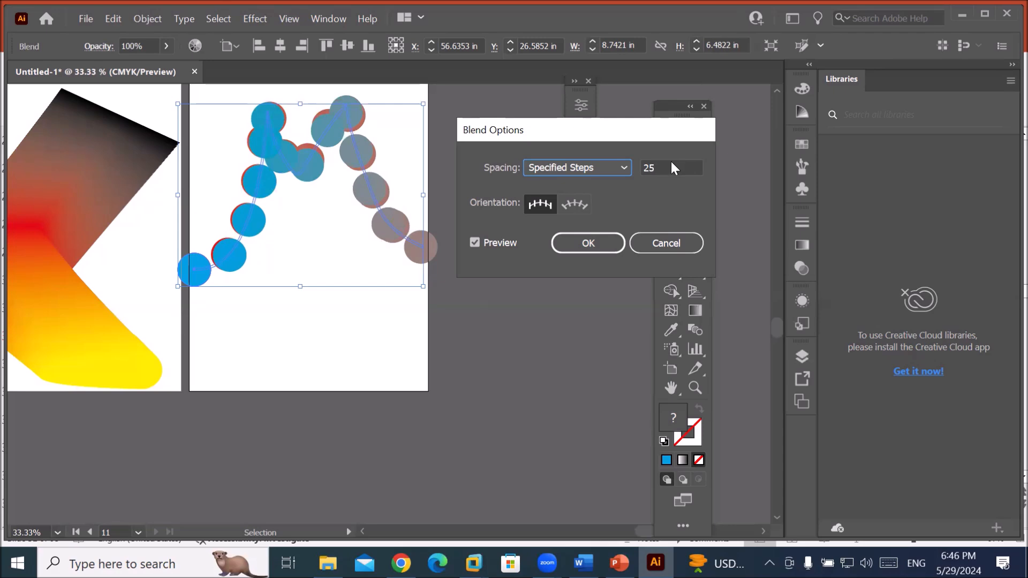
scroll(670, 162, "up", 6)
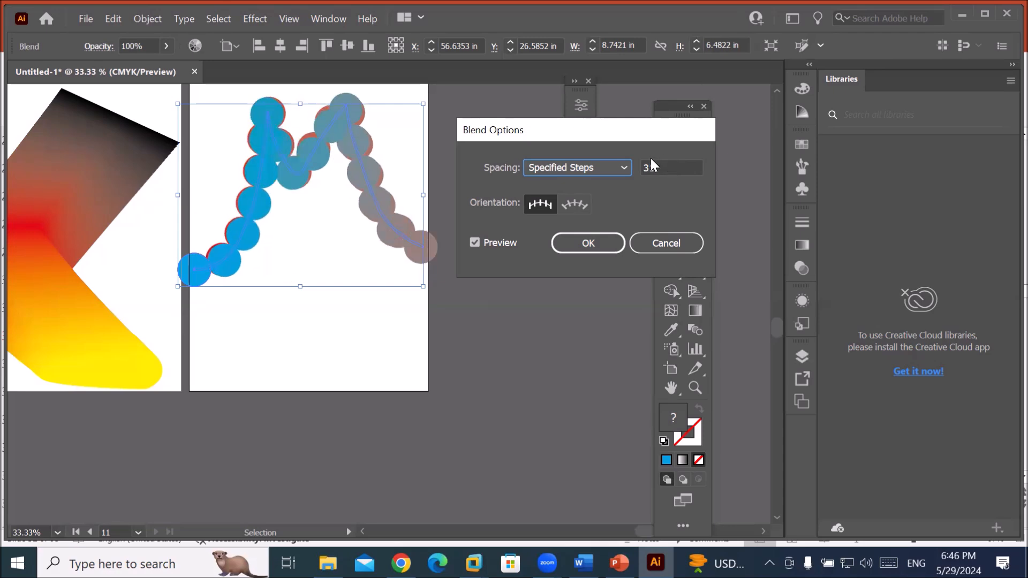
left_click(608, 169)
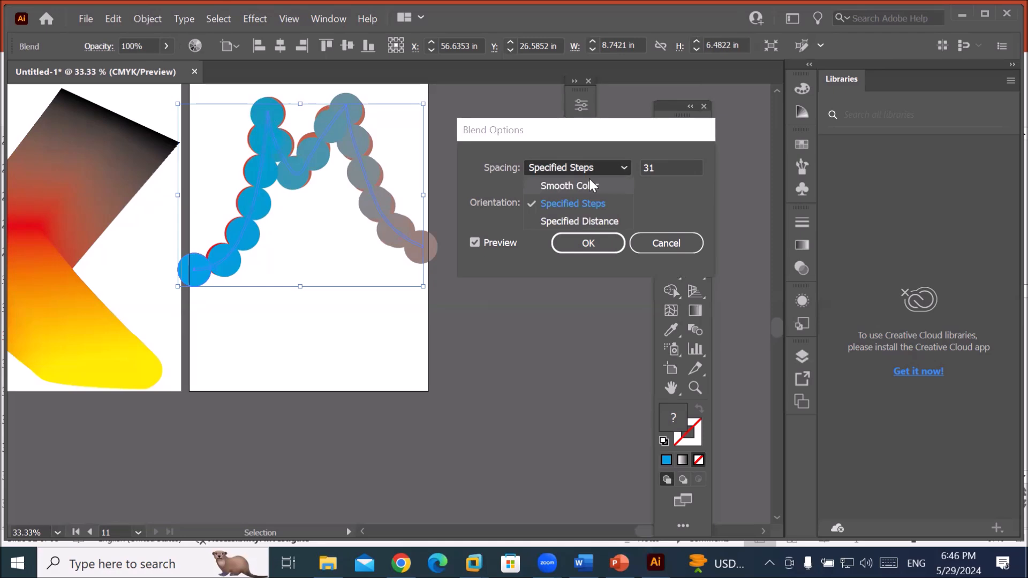
left_click(673, 236)
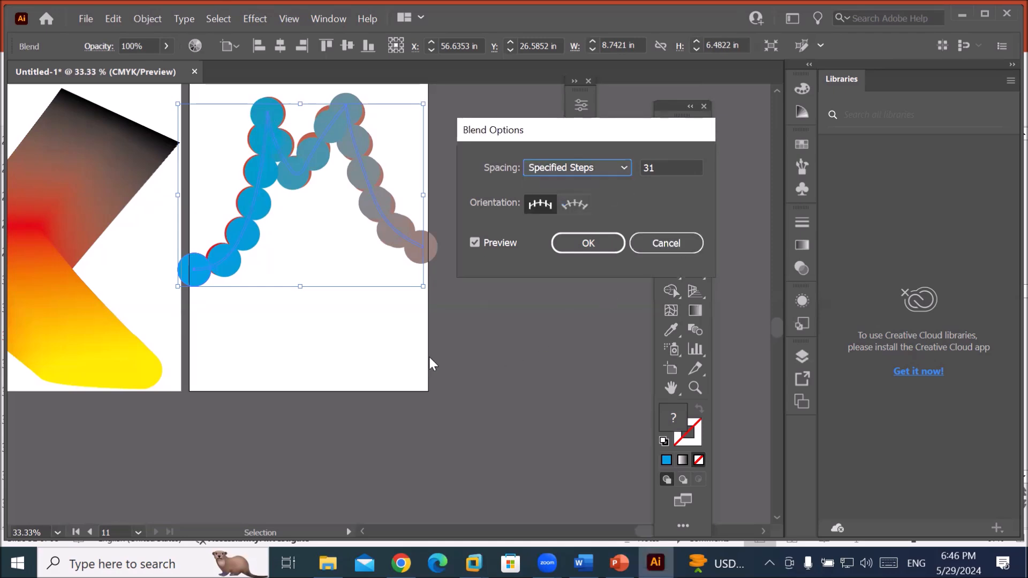
Discard the blend options, release the blend, and undo the M-path blend.
key("Up")
key("Return")
key("a")
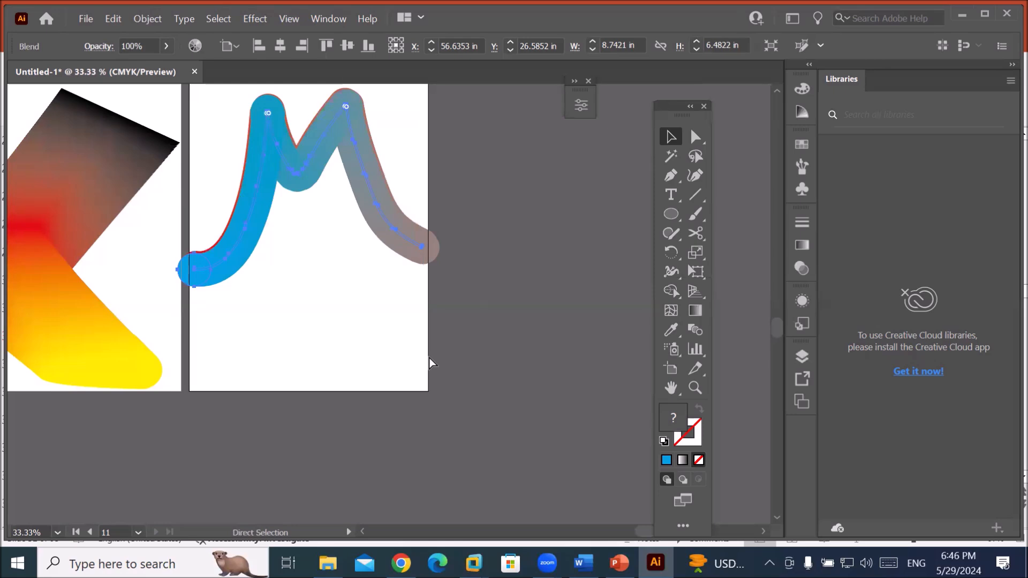
key("v")
key("ctrl+alt+shift+b")
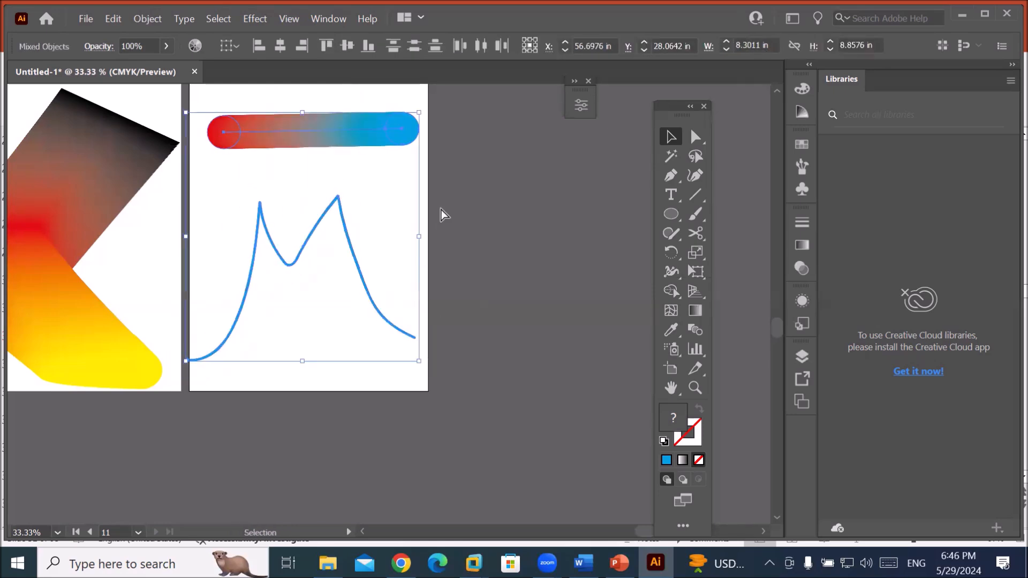
key("ctrl+z")
key("ctrl+z")
key("ctrl+z")
key("ctrl+z")
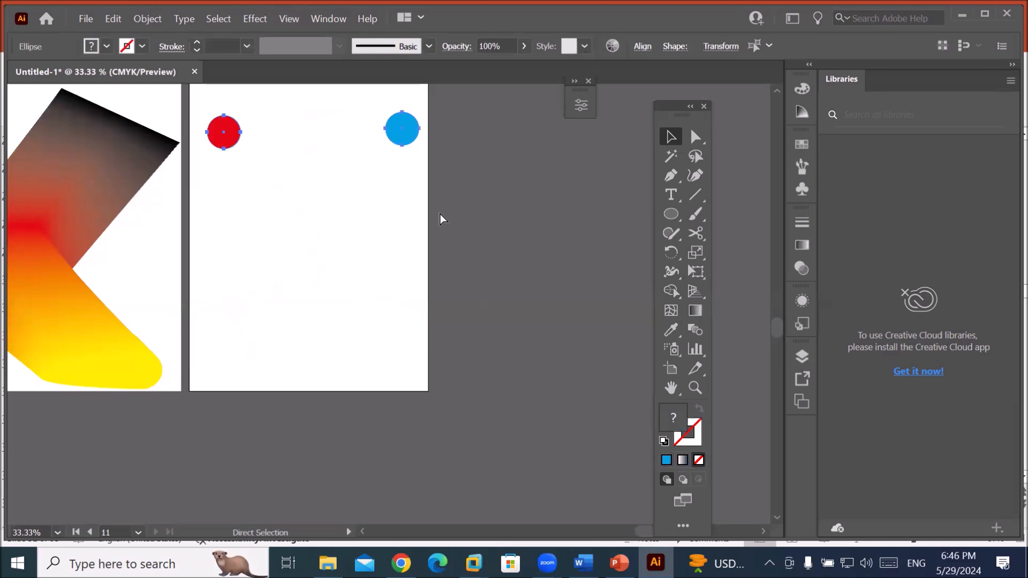
Select both the red and blue circles together.
left_click(262, 195)
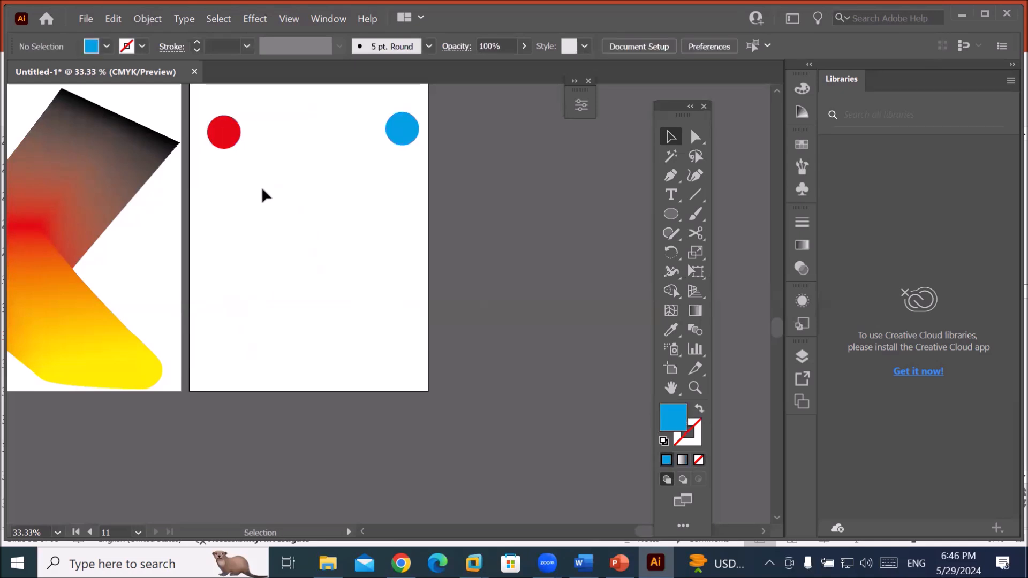
left_click(223, 129)
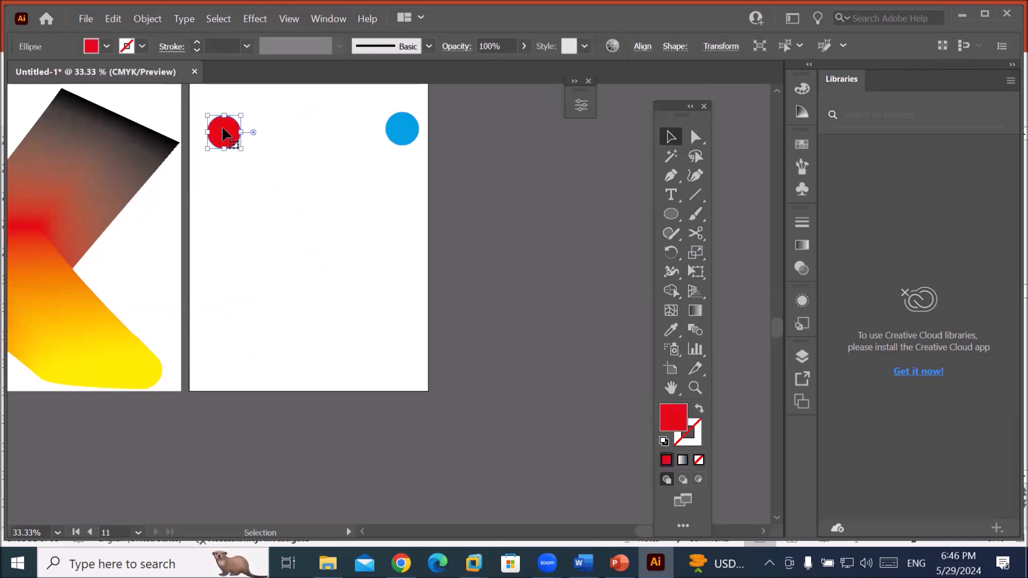
left_click(390, 129)
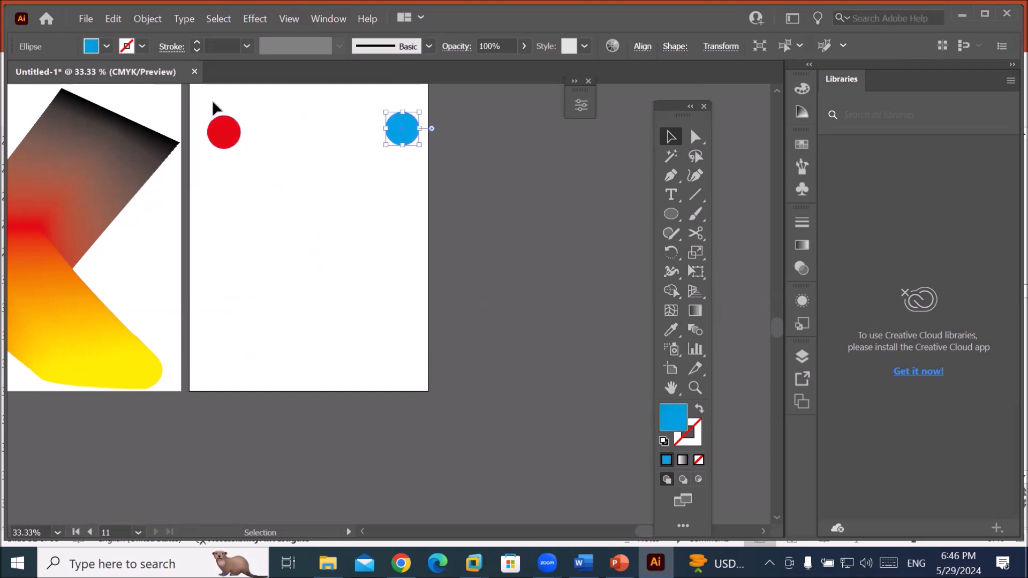
left_click_drag(202, 100, 432, 155)
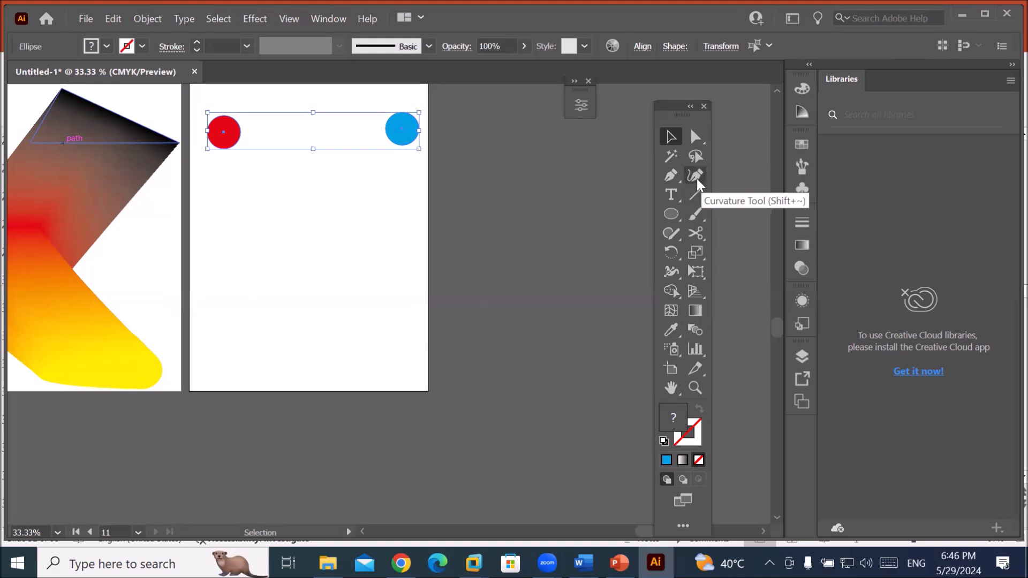
Draw a spiral with the Spiral tool and move it below the two circles.
left_click_drag(696, 195, 744, 233)
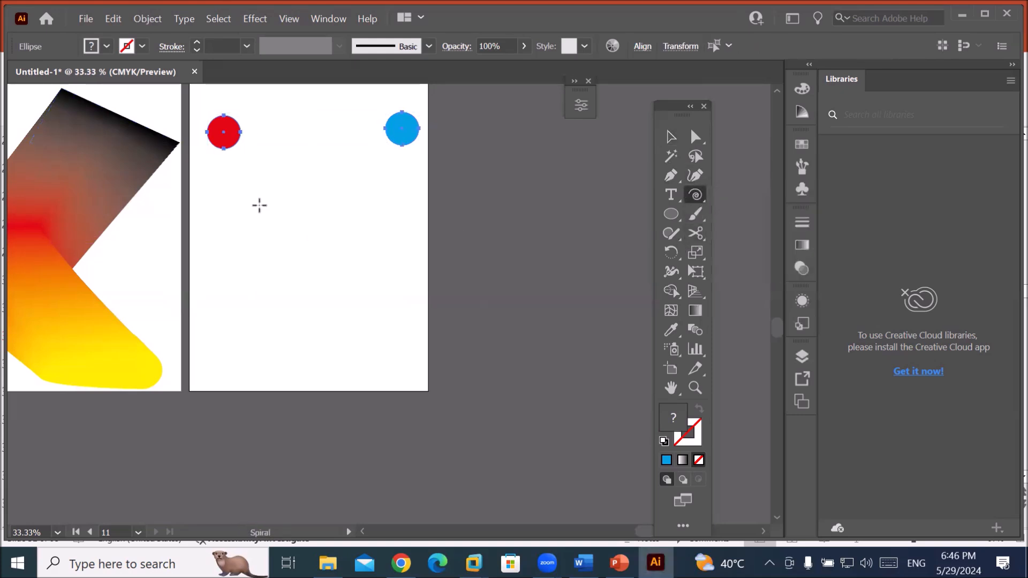
left_click_drag(247, 204, 271, 284)
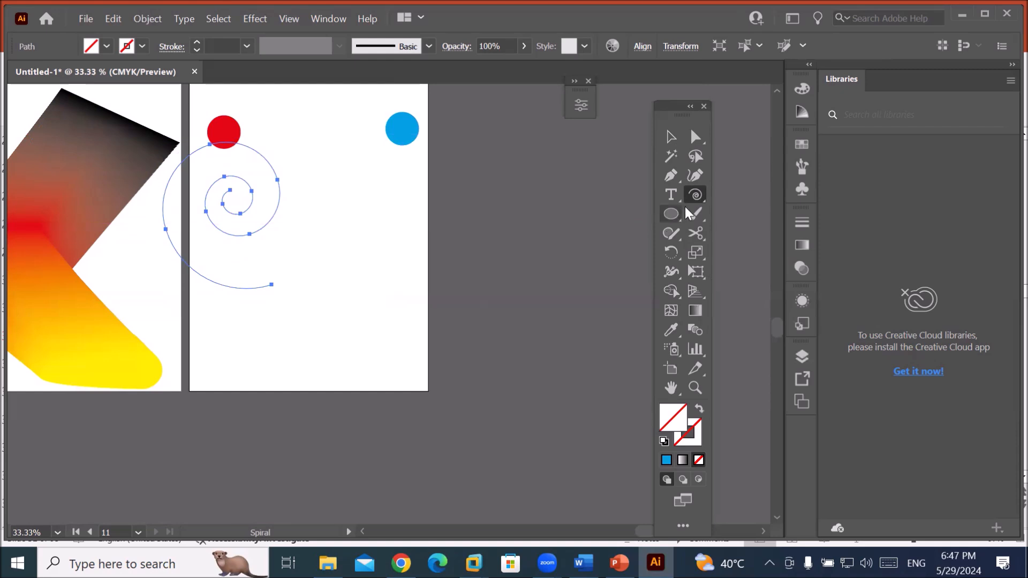
left_click(669, 138)
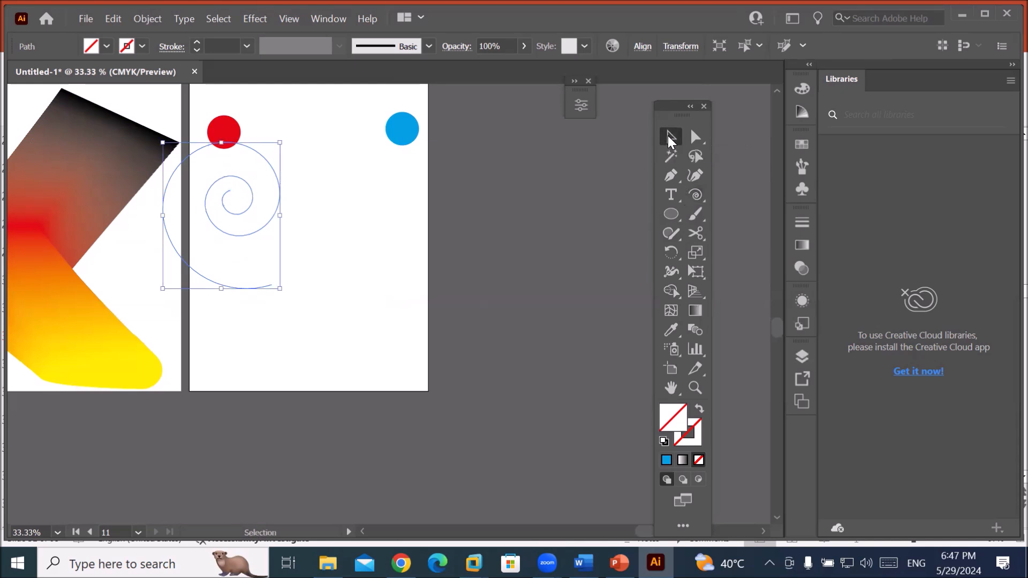
left_click_drag(249, 187, 318, 233)
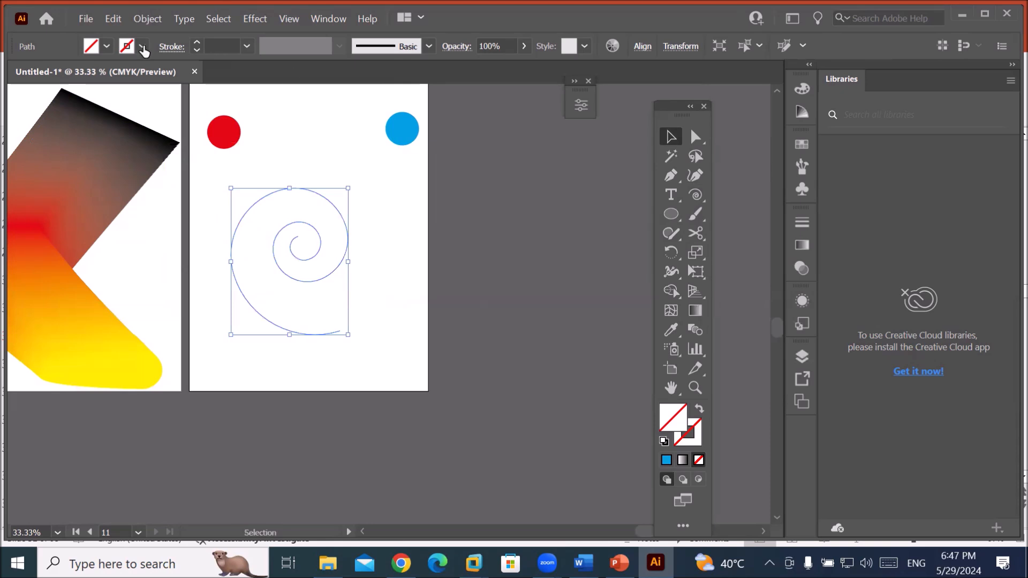
Raise the spiral's stroke weight to 9 pt.
left_click(195, 42)
left_click(195, 42)
left_click(195, 42)
left_click(195, 42)
left_click(195, 42)
left_click(196, 41)
left_click(196, 42)
left_click(196, 42)
left_click(196, 42)
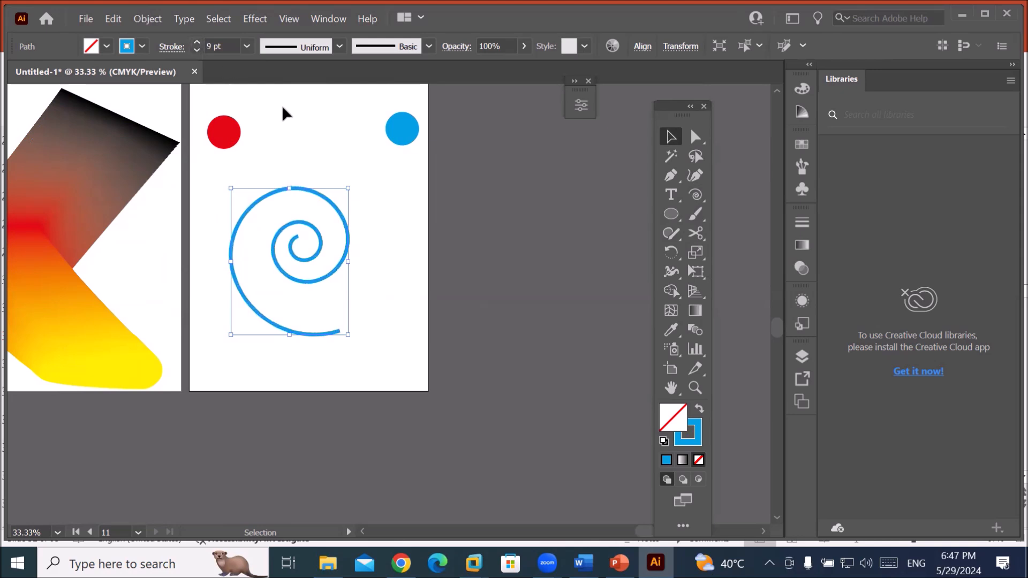
left_click(223, 135)
Make a blend from the red and blue circles via Object > Blend > Make.
left_click(409, 140, "shift")
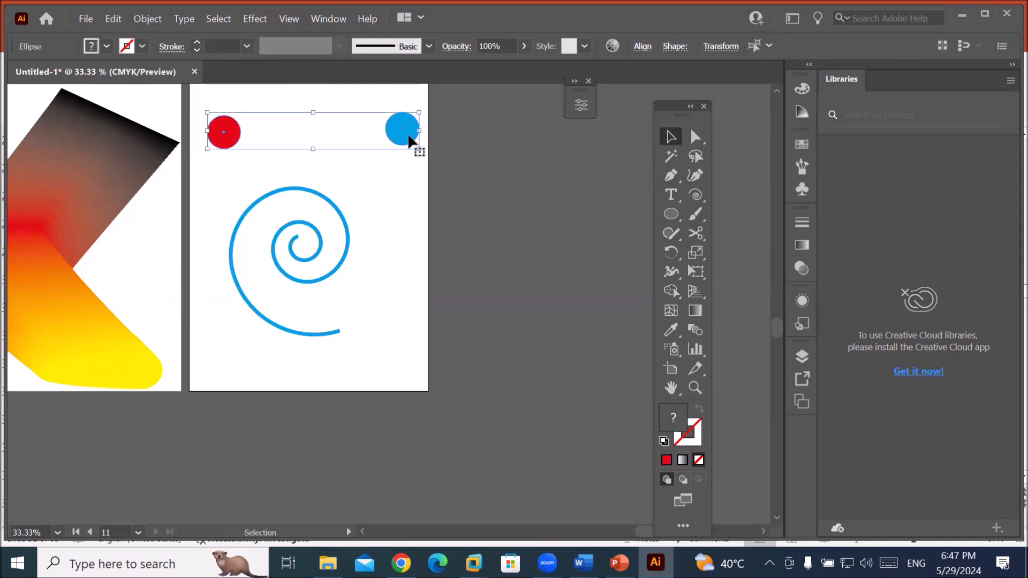
left_click(148, 19)
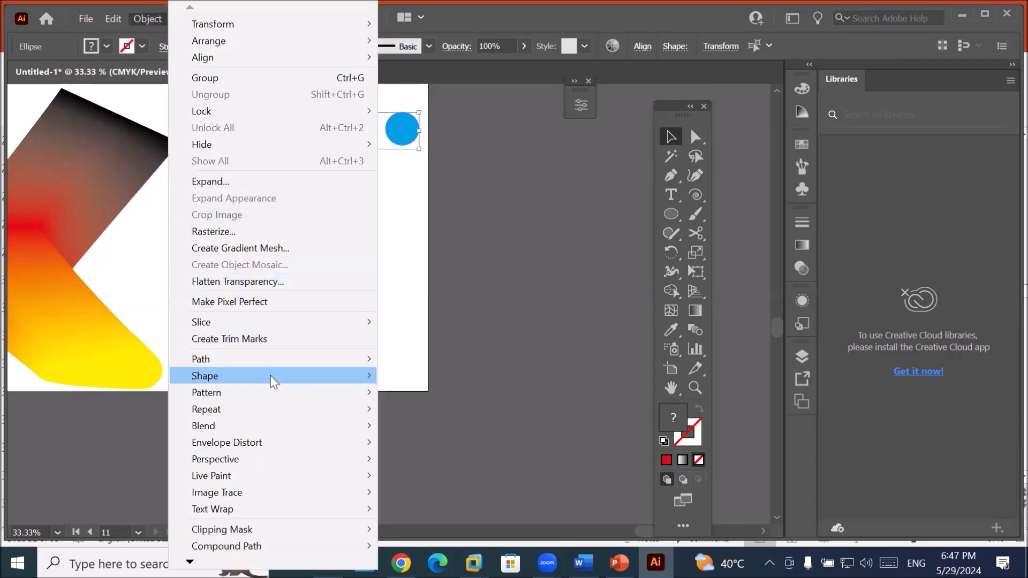
mouse_move(273, 382)
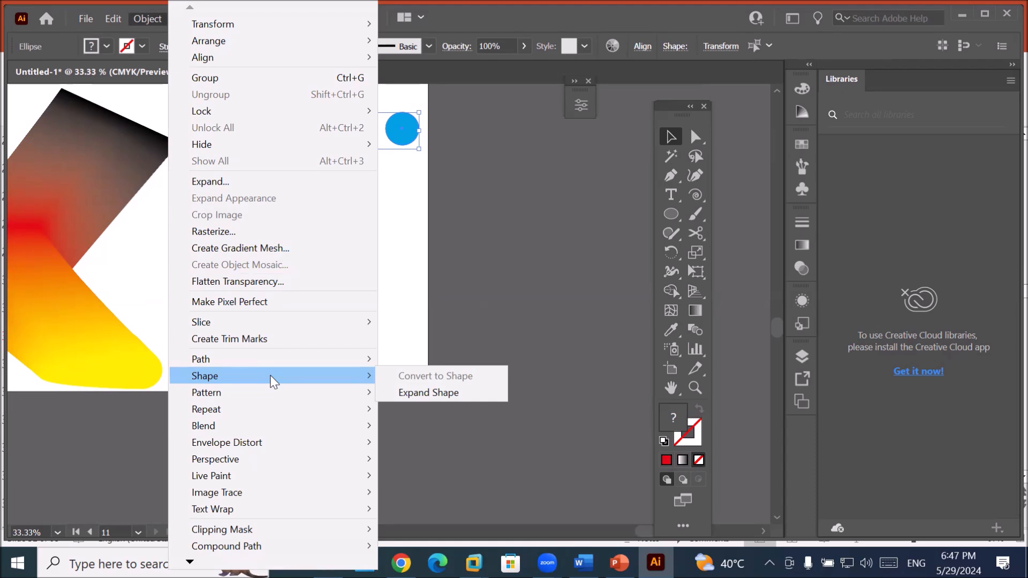
mouse_move(281, 419)
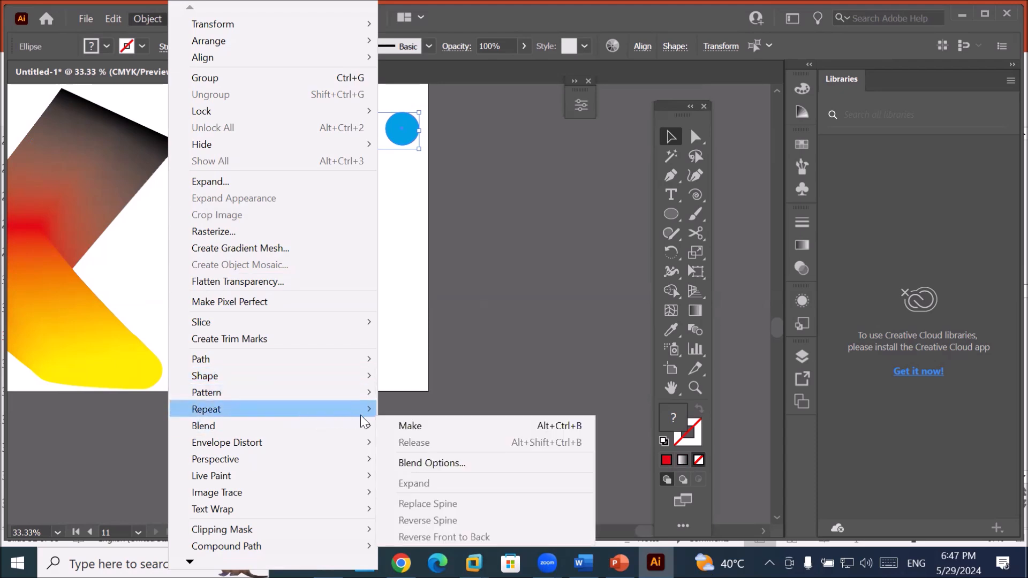
mouse_move(343, 423)
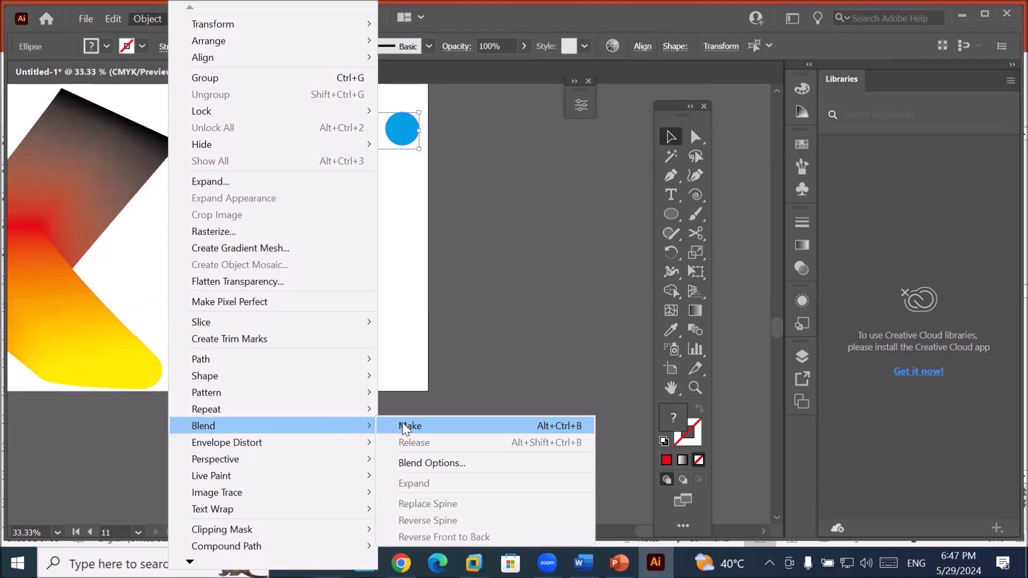
left_click(403, 427)
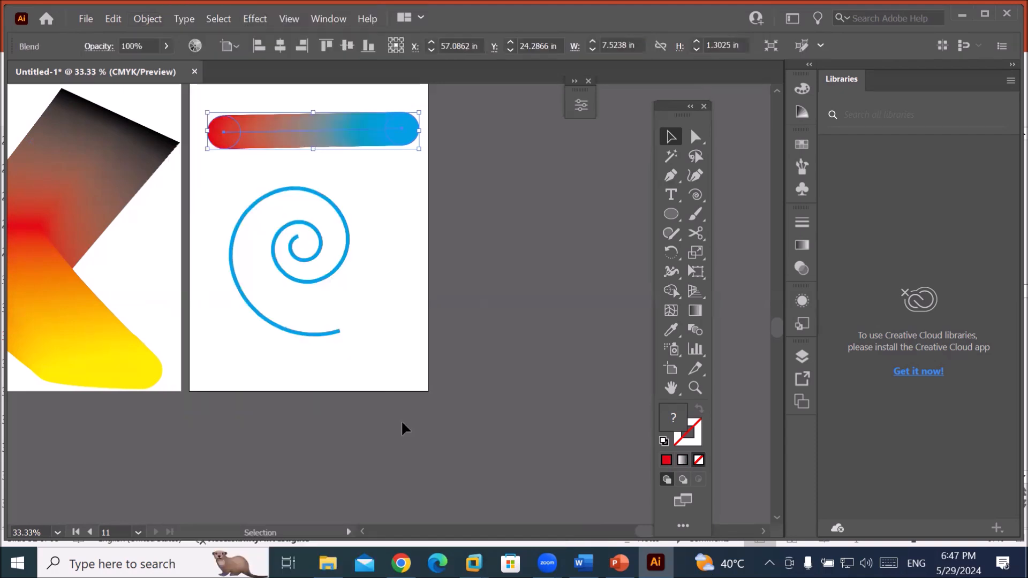
Select the red-to-blue blend bar together with the spiral.
left_click(319, 234)
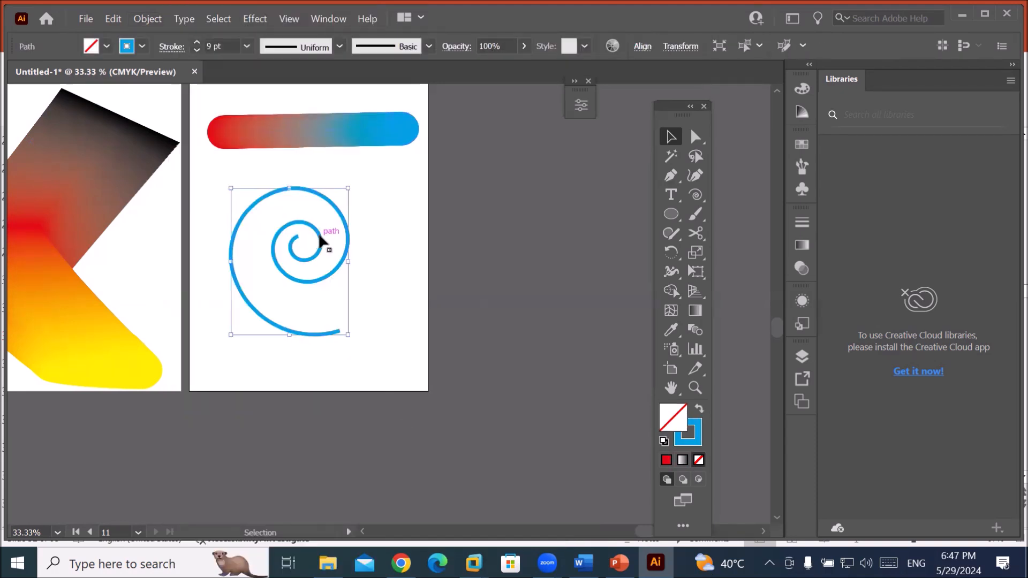
left_click(152, 18)
mouse_move(316, 409)
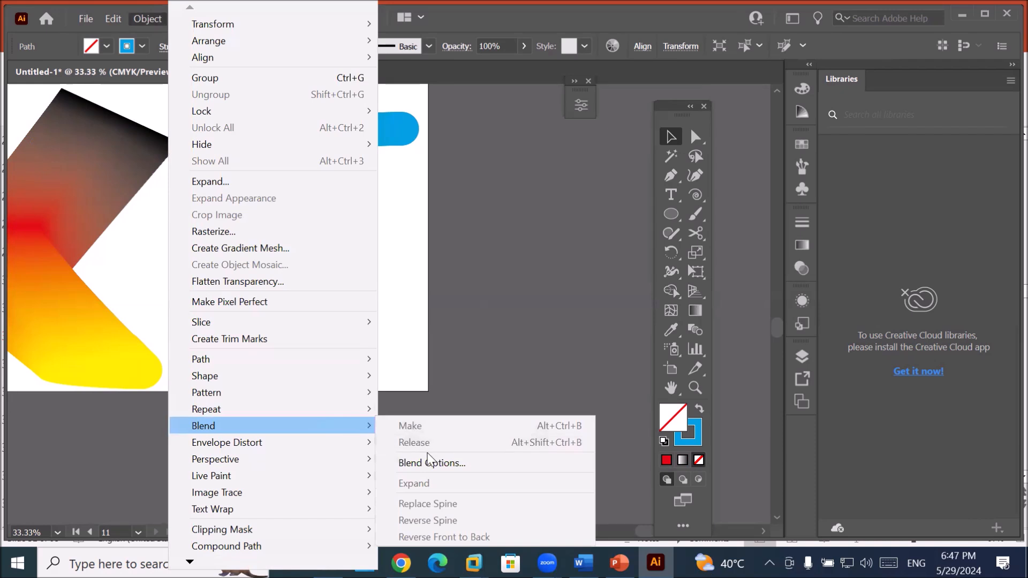
left_click(413, 204)
left_click(413, 201)
left_click(340, 123)
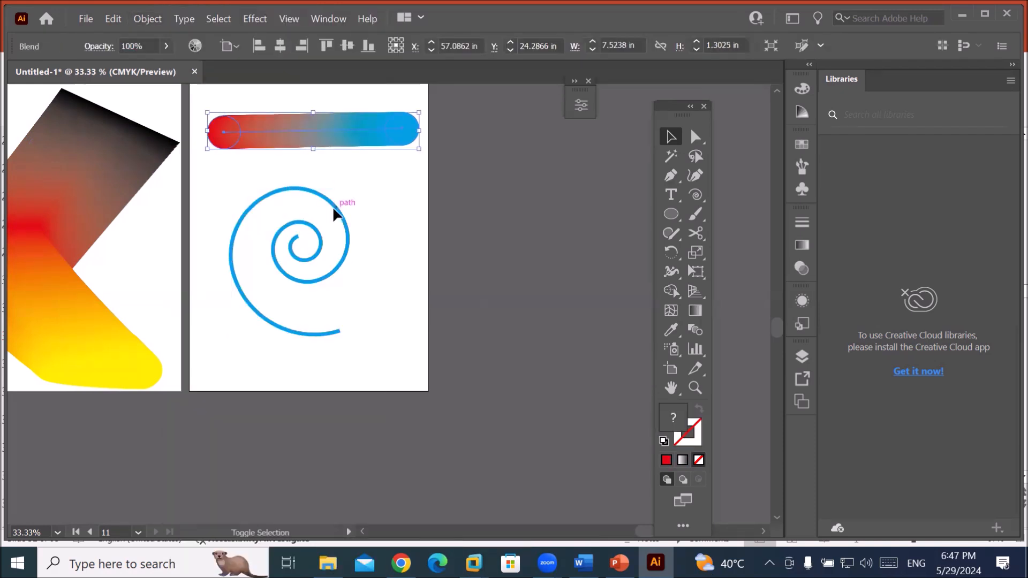
left_click(334, 212, "shift")
Replace the blend's spine with the spiral, coiling from a red outer end to a blue centre.
left_click(140, 19)
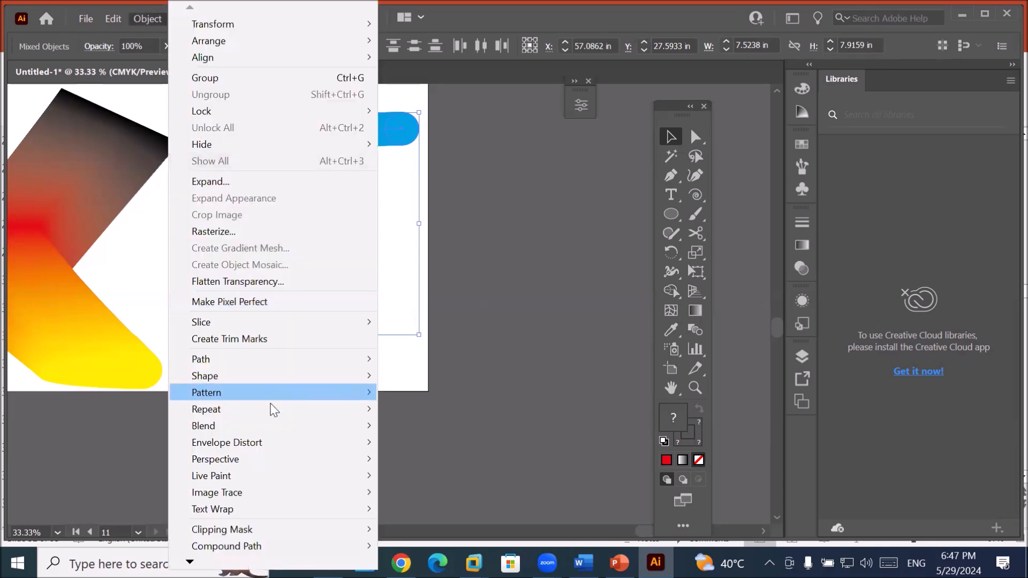
mouse_move(276, 428)
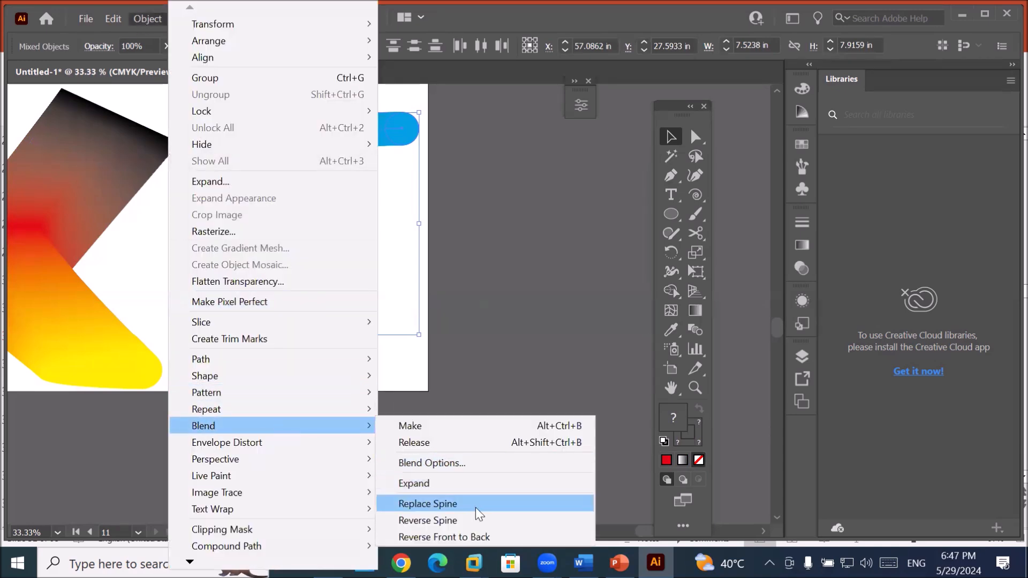
left_click(477, 506)
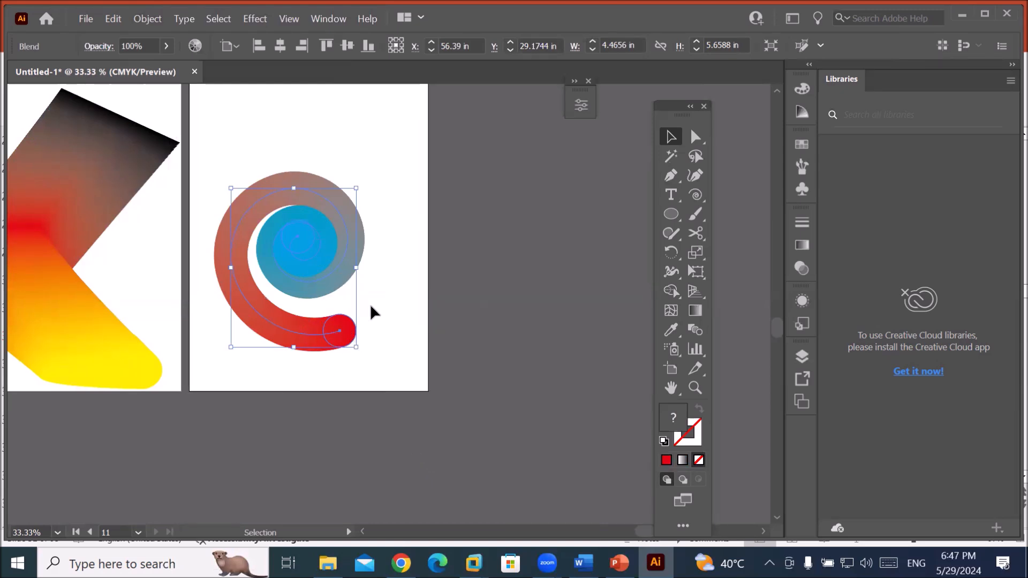
scroll(373, 312, "up", 1)
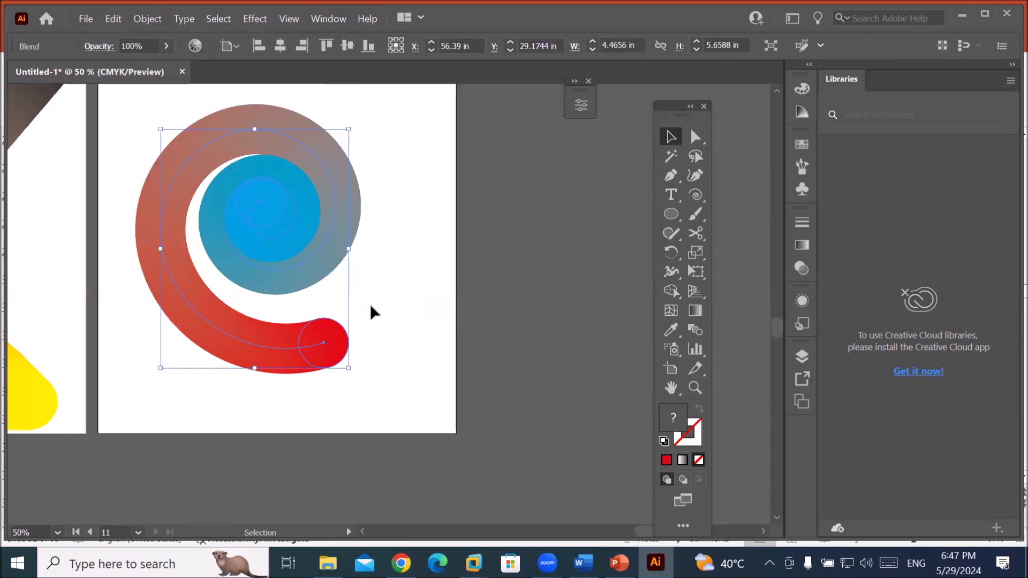
Apply Reverse Spine so the red-to-blue circle blend coils from blue outside into a red centre.
left_click(153, 21)
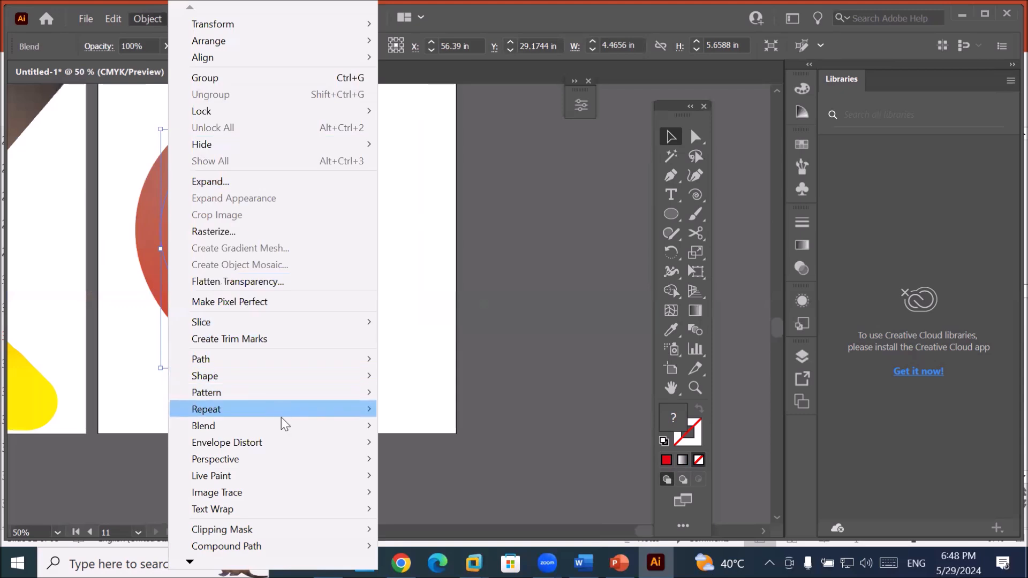
mouse_move(282, 426)
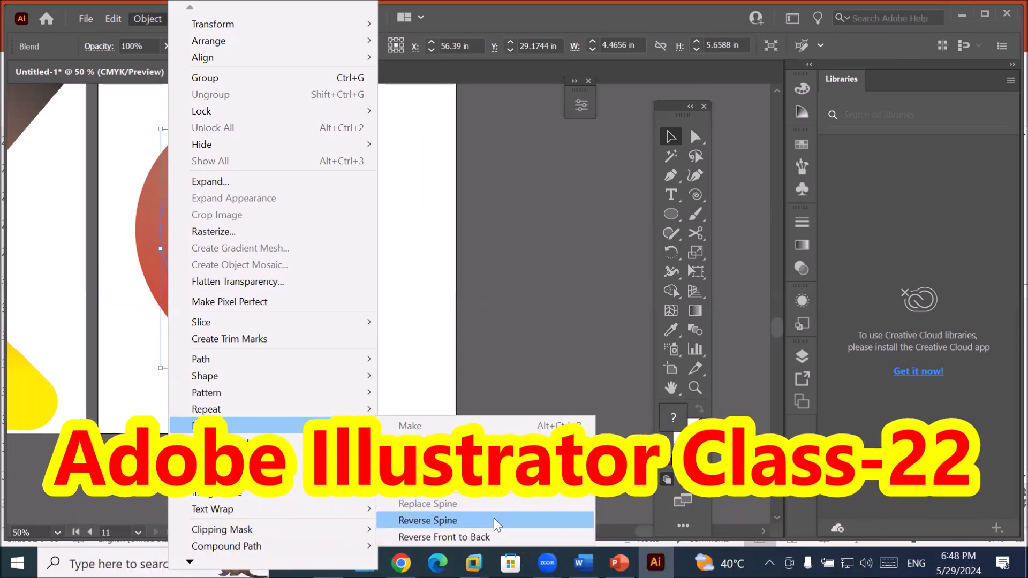
left_click(494, 518)
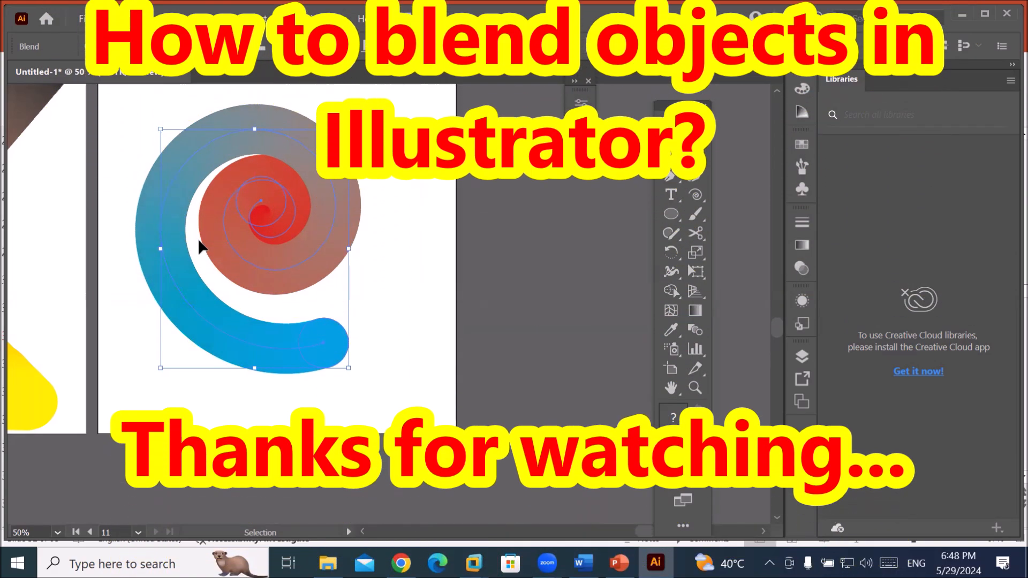
scroll(199, 246, "down", 3)
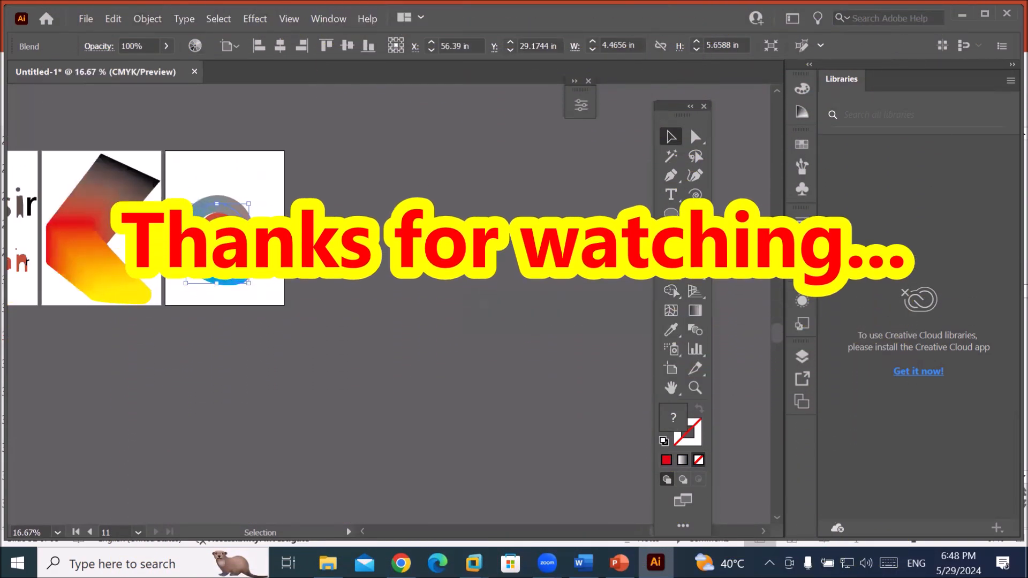